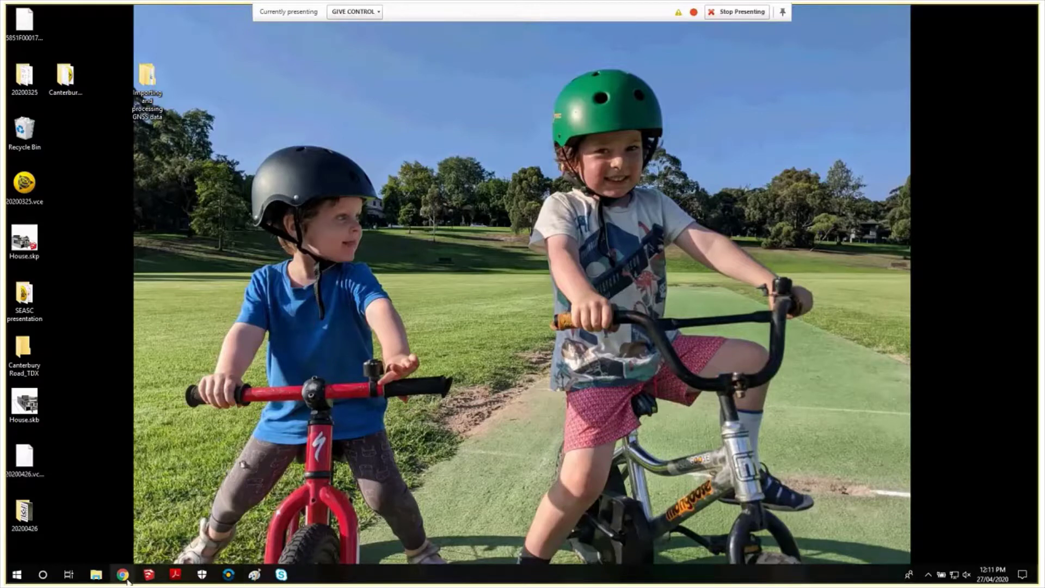
Step: Switch to the Chrome window with the ICSM SP1 standard page and unpin the screen-sharing bar
{"action": "mouse_move", "coordinate": [128, 581]}
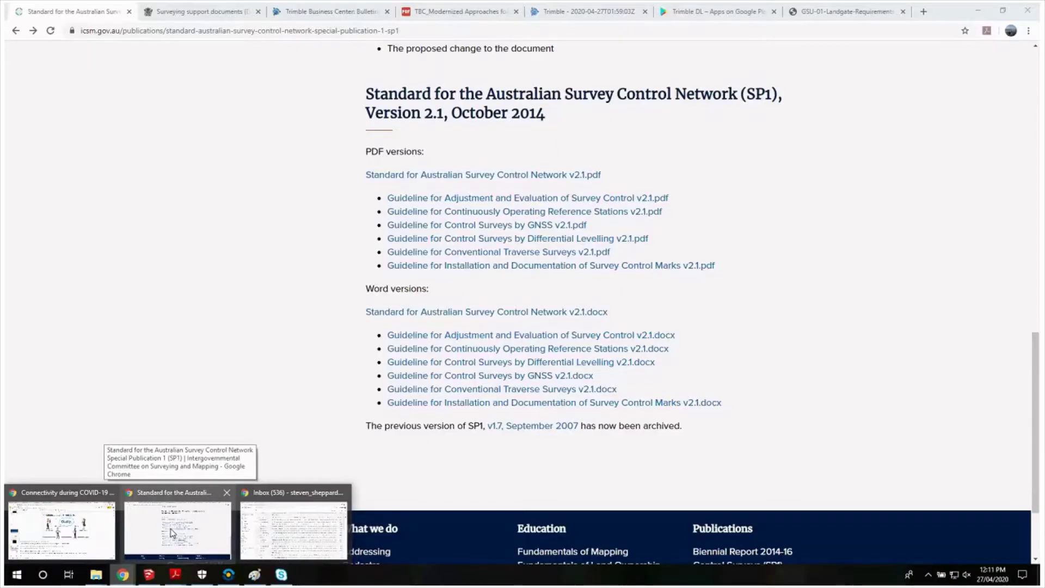
{"action": "left_click", "coordinate": [172, 532]}
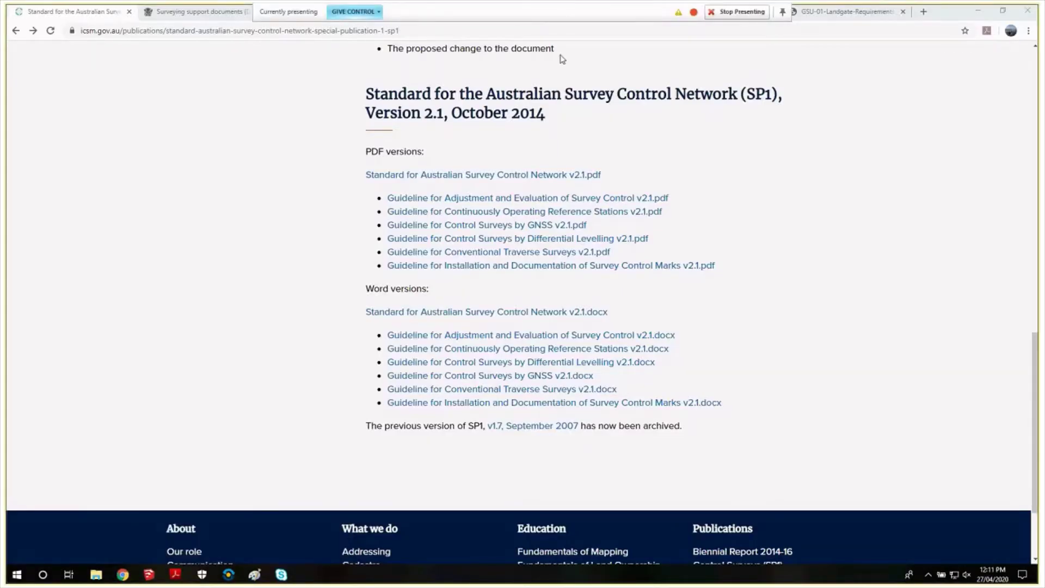
{"action": "left_click", "coordinate": [782, 13]}
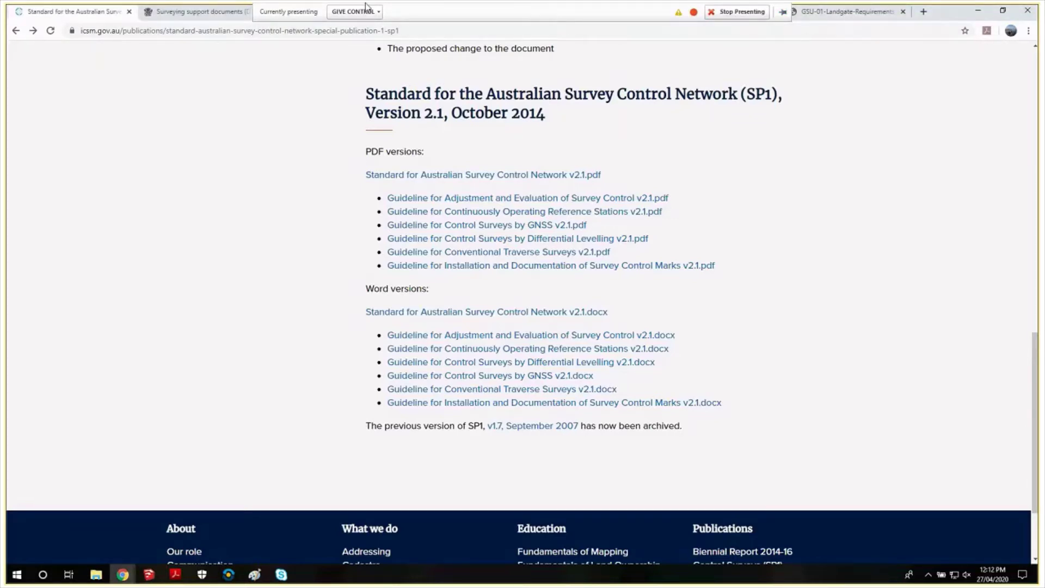
{"action": "double_click", "coordinate": [399, 94]}
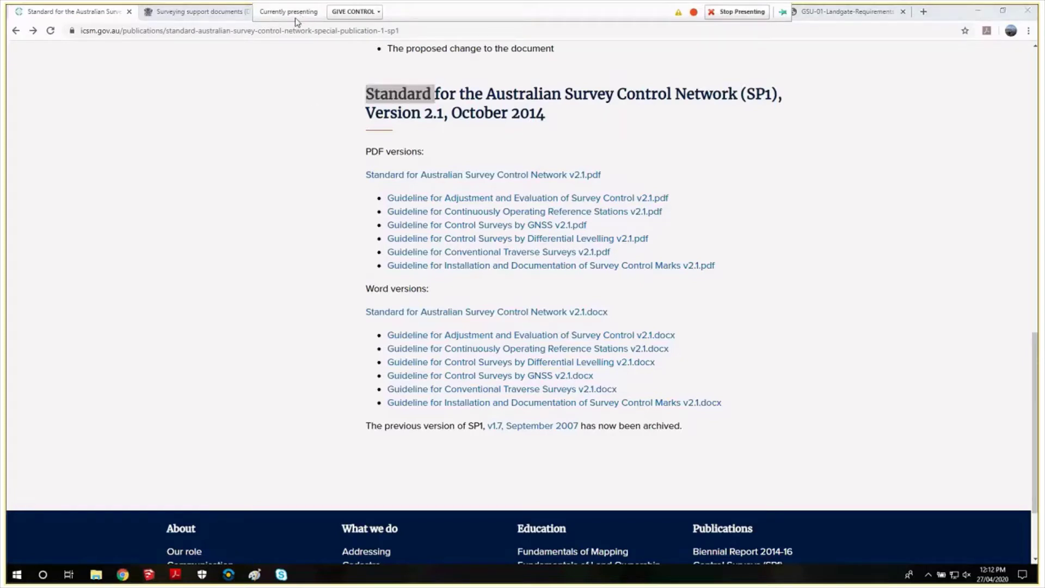
{"action": "left_click", "coordinate": [354, 11]}
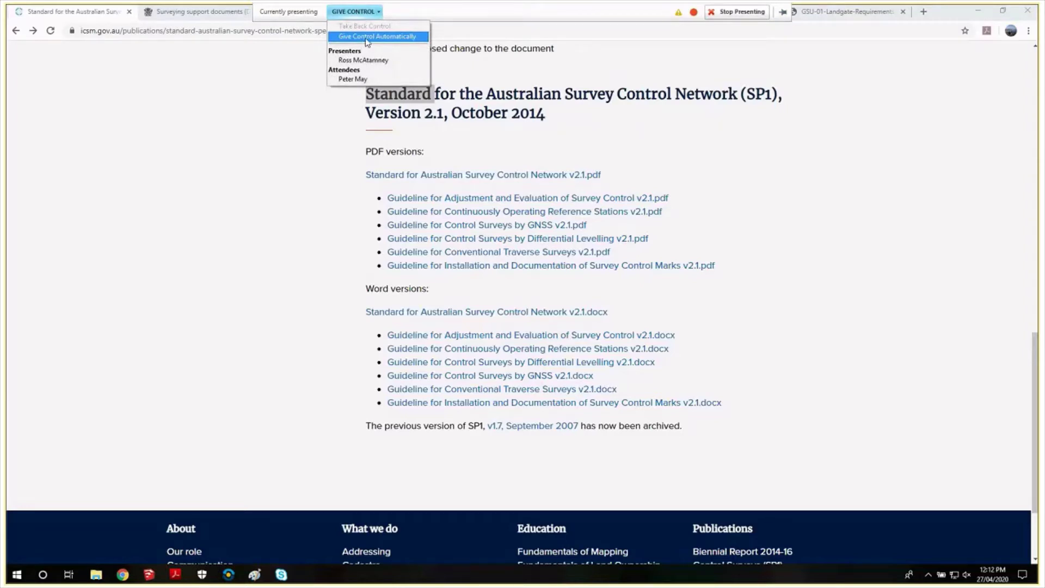
{"action": "left_click", "coordinate": [365, 37]}
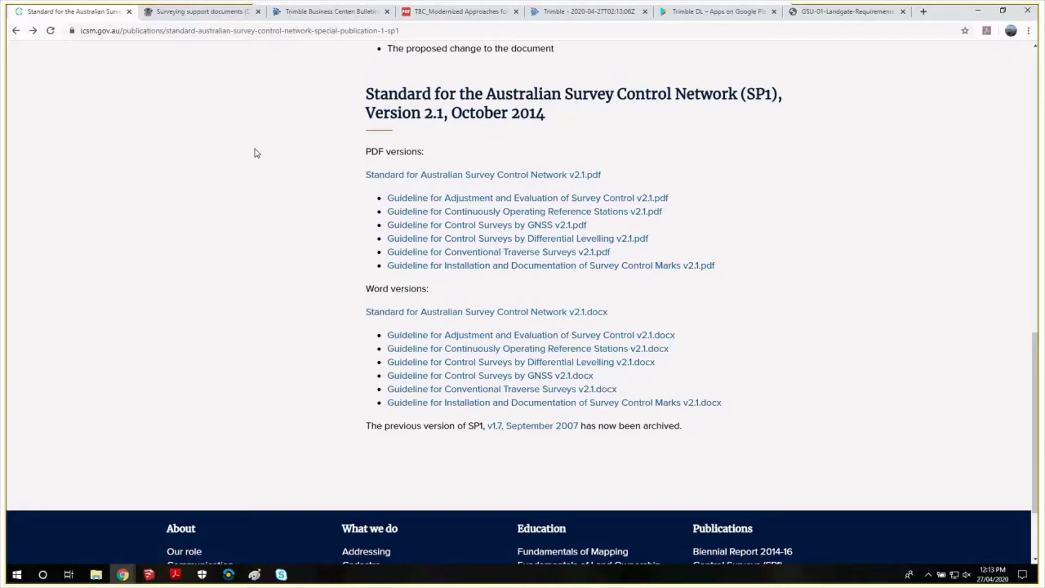
Step: Look through the SP1 page from its introduction to the downloads and open the Guideline for Control Surveys by GNSS v2.1 PDF
{"action": "scroll", "coordinate": [257, 153], "scroll_direction": "up", "scroll_amount": 8}
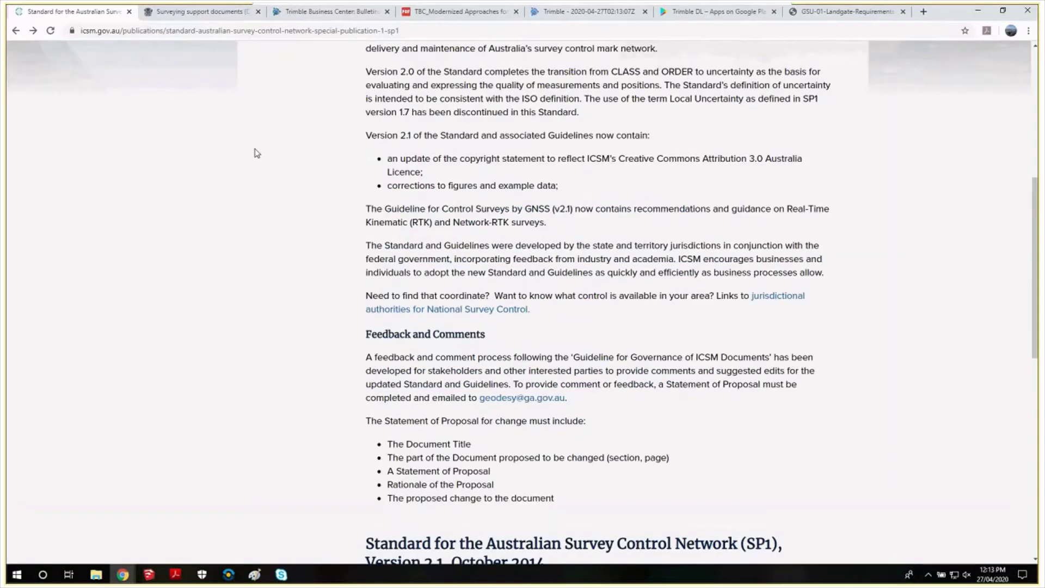
{"action": "scroll", "coordinate": [257, 153], "scroll_direction": "up", "scroll_amount": 7}
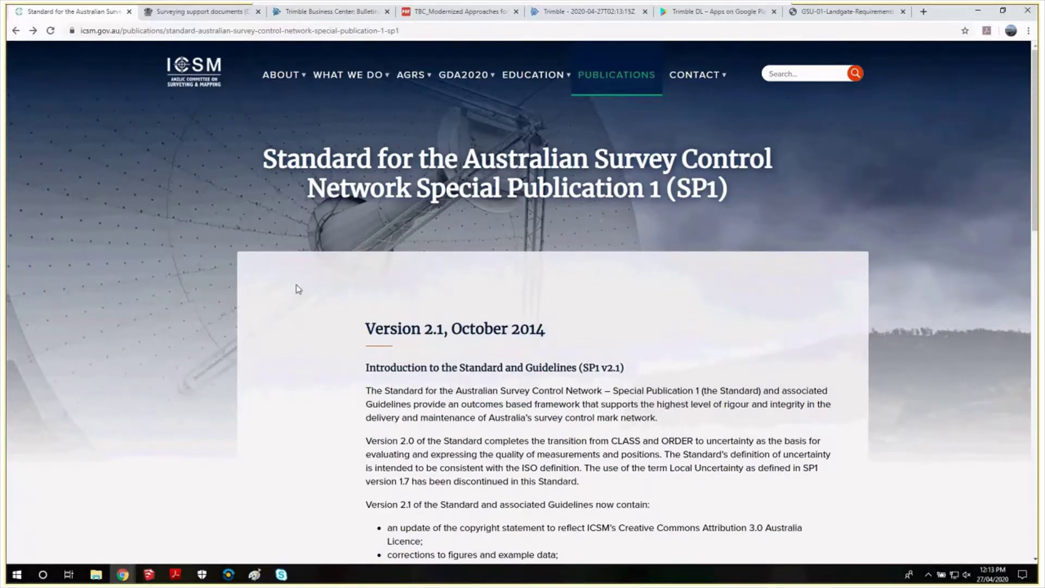
{"action": "scroll", "coordinate": [327, 293], "scroll_direction": "down", "scroll_amount": 2}
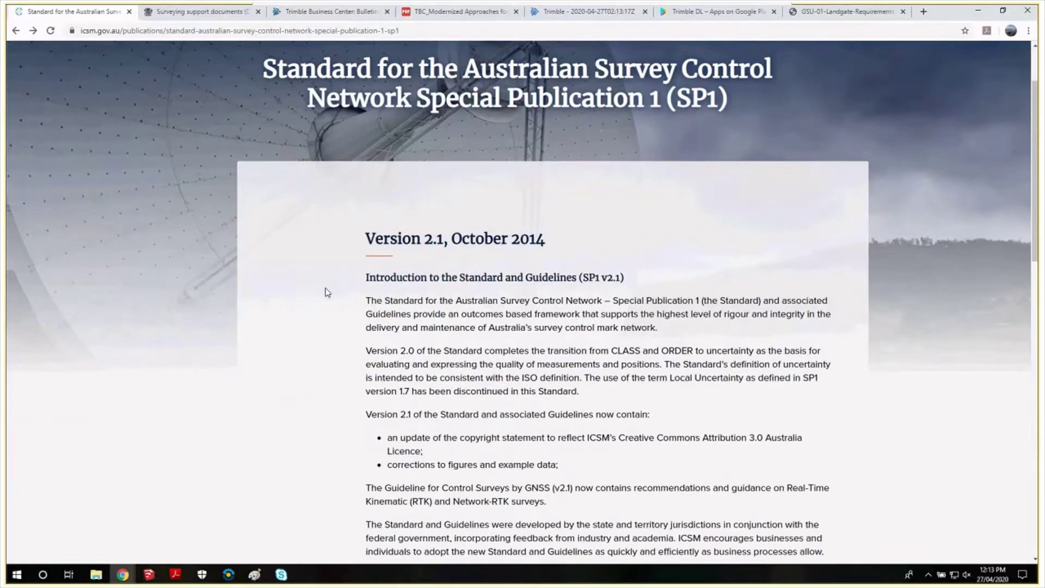
{"action": "scroll", "coordinate": [328, 292], "scroll_direction": "down", "scroll_amount": 6}
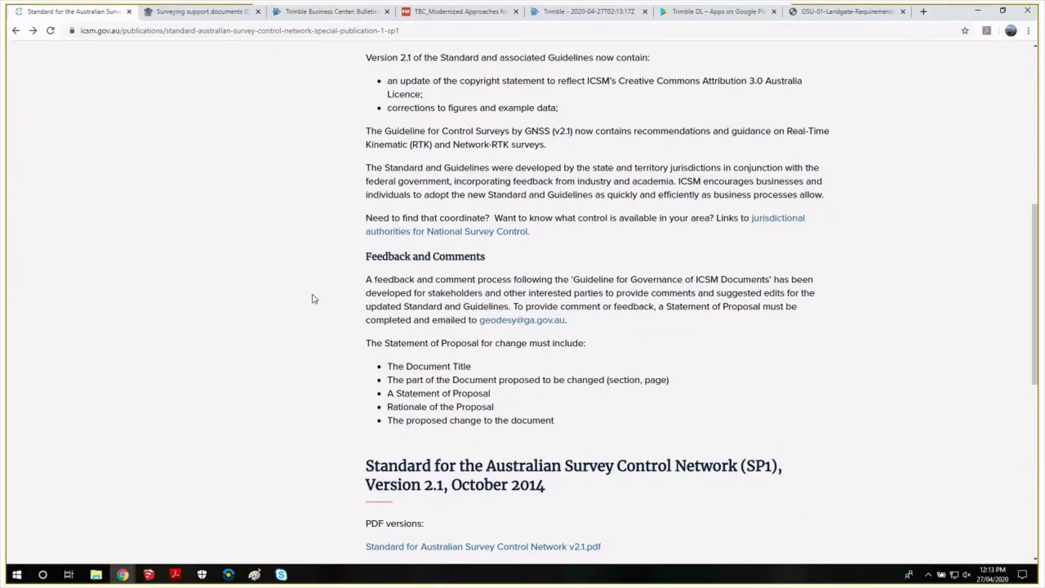
{"action": "scroll", "coordinate": [315, 299], "scroll_direction": "down", "scroll_amount": 8}
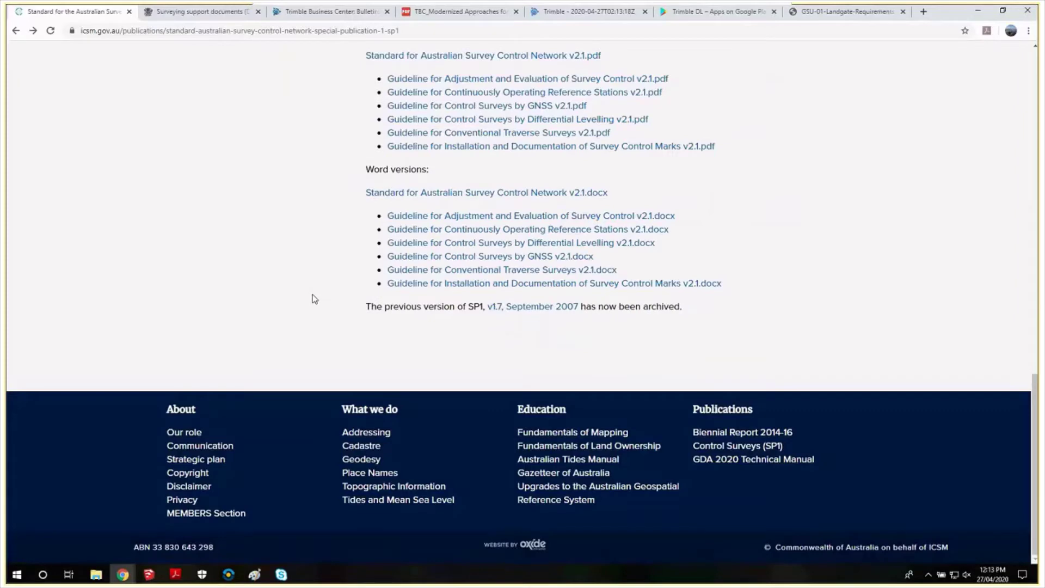
{"action": "scroll", "coordinate": [333, 297], "scroll_direction": "up", "scroll_amount": 2}
{"action": "left_click", "coordinate": [391, 197]}
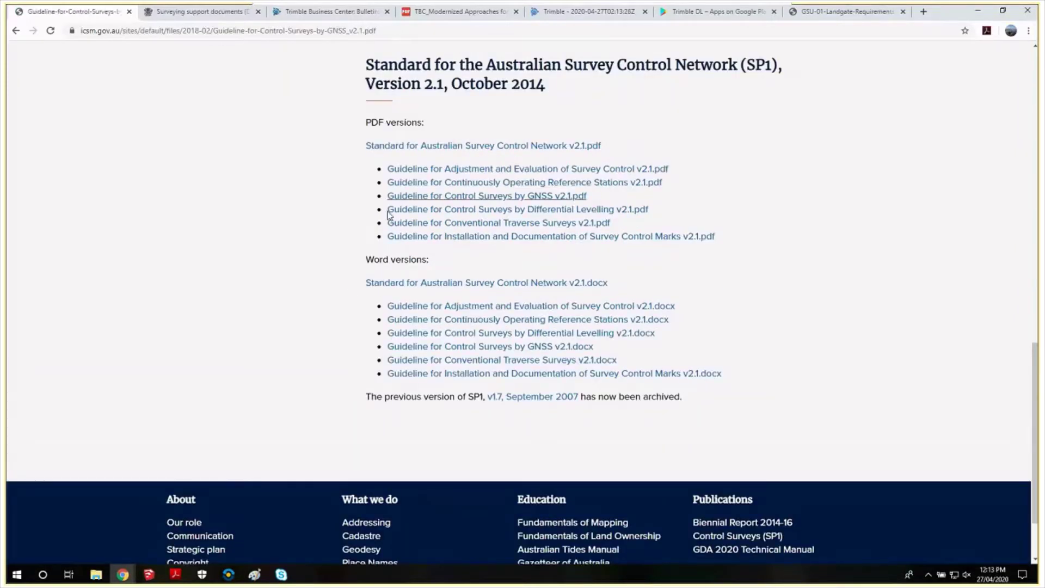
Step: Review the GNSS guideline's table of contents and go to section 3.1.1 Static surveys
{"action": "scroll", "coordinate": [364, 281], "scroll_direction": "down", "scroll_amount": 15}
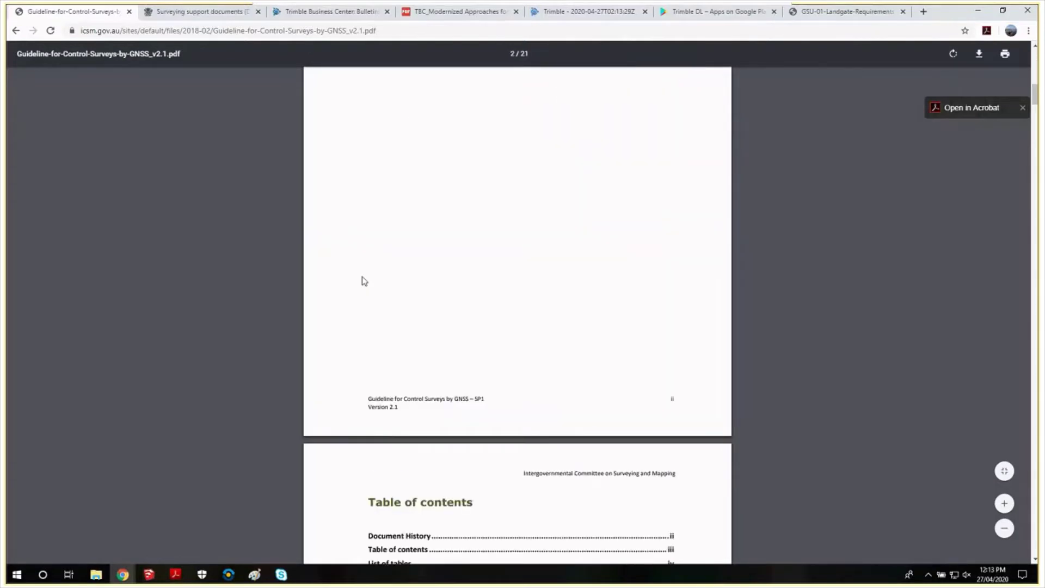
{"action": "scroll", "coordinate": [364, 280], "scroll_direction": "down", "scroll_amount": 5}
{"action": "scroll", "coordinate": [343, 302], "scroll_direction": "down", "scroll_amount": 1}
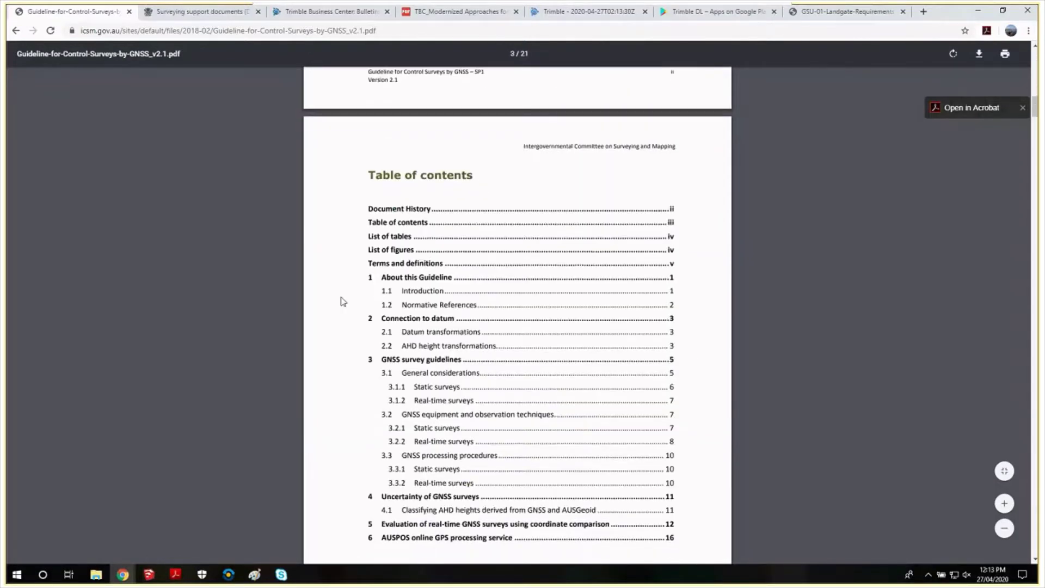
{"action": "scroll", "coordinate": [343, 302], "scroll_direction": "down", "scroll_amount": 4}
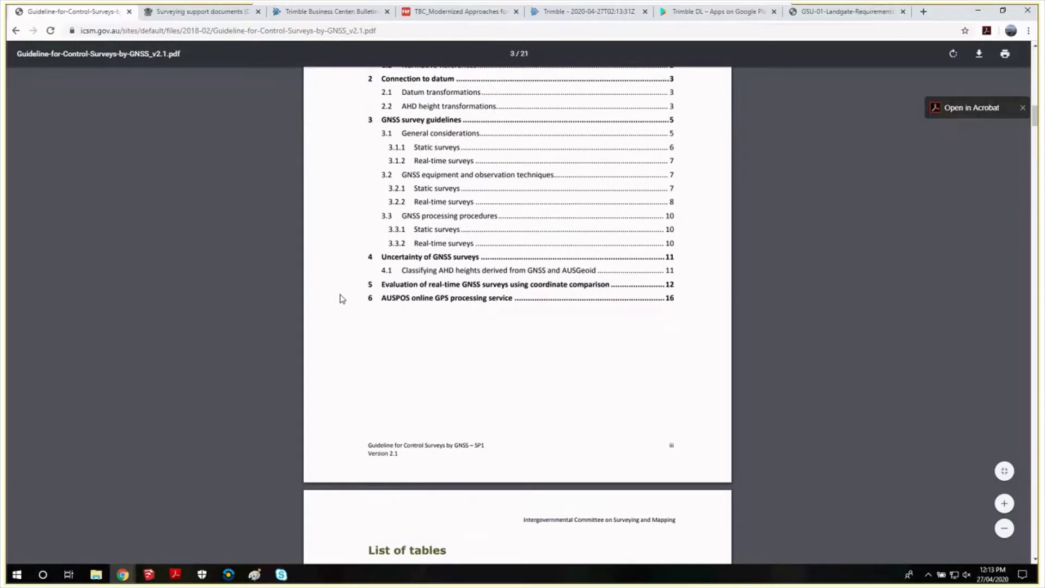
{"action": "scroll", "coordinate": [335, 270], "scroll_direction": "up", "scroll_amount": 1}
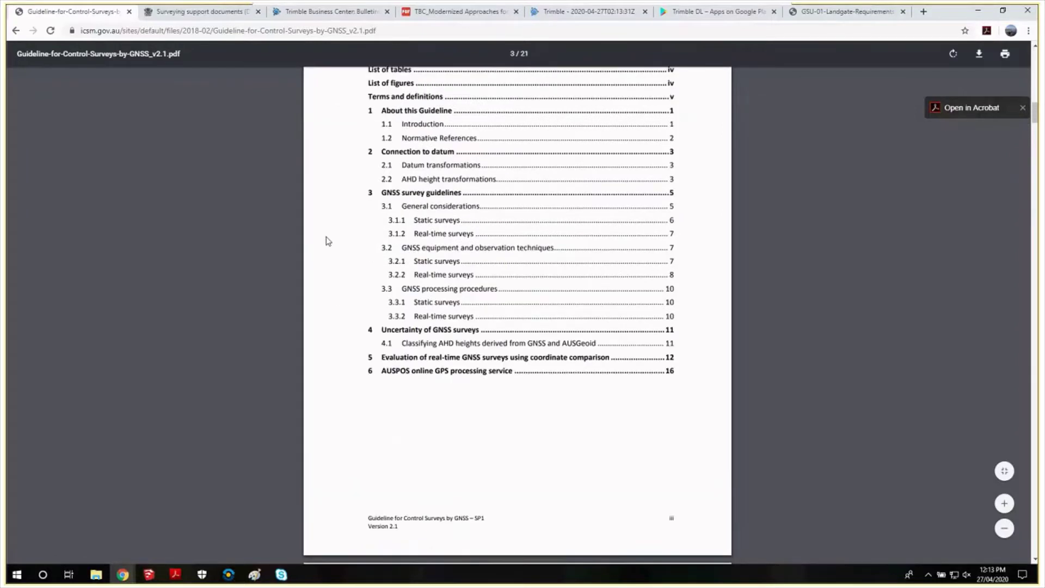
{"action": "left_click", "coordinate": [437, 220]}
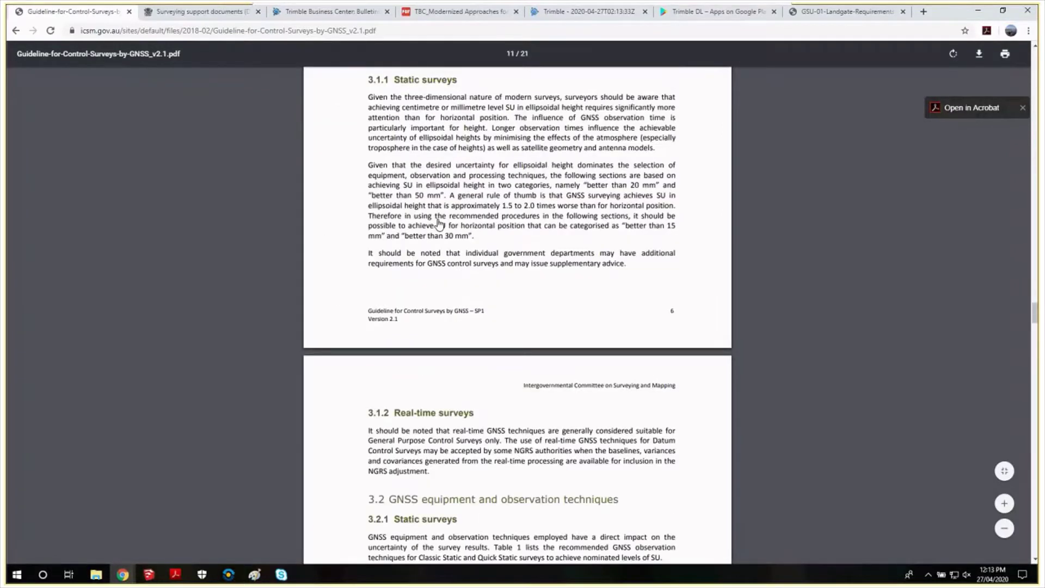
Step: Examine Table 1 in section 3.2.1 for the static survey observation techniques and the survey uncertainty levels
{"action": "scroll", "coordinate": [363, 267], "scroll_direction": "down", "scroll_amount": 6}
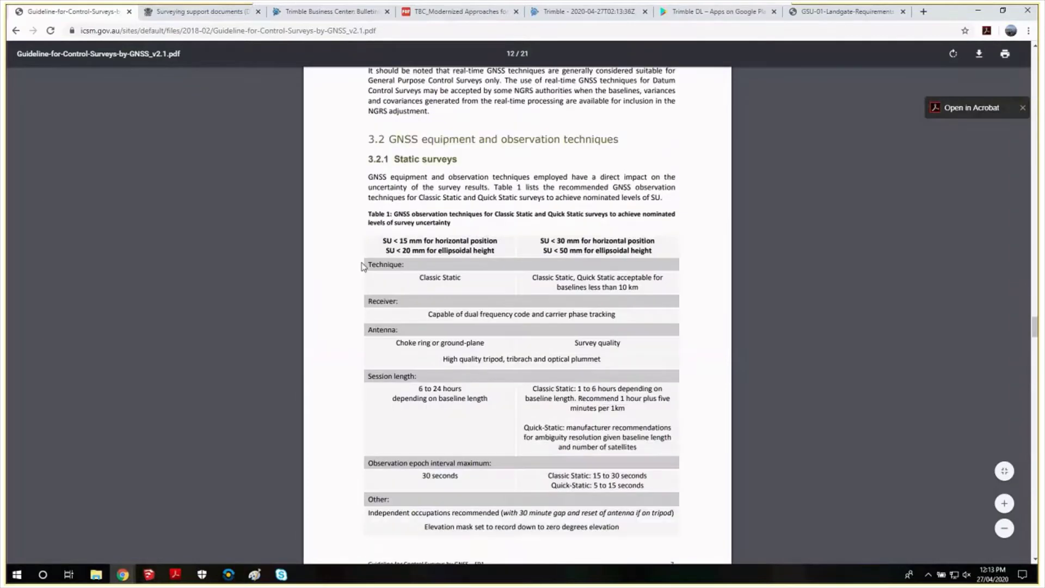
{"action": "scroll", "coordinate": [335, 359], "scroll_direction": "down", "scroll_amount": 1}
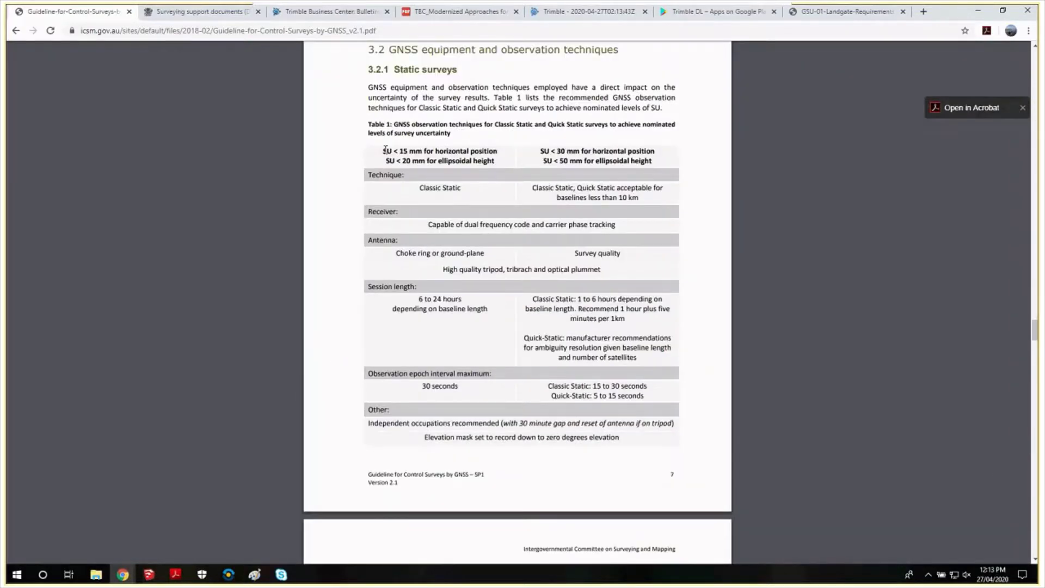
{"action": "left_click_drag", "start_coordinate": [383, 151], "coordinate": [501, 155]}
{"action": "left_click", "coordinate": [415, 161]}
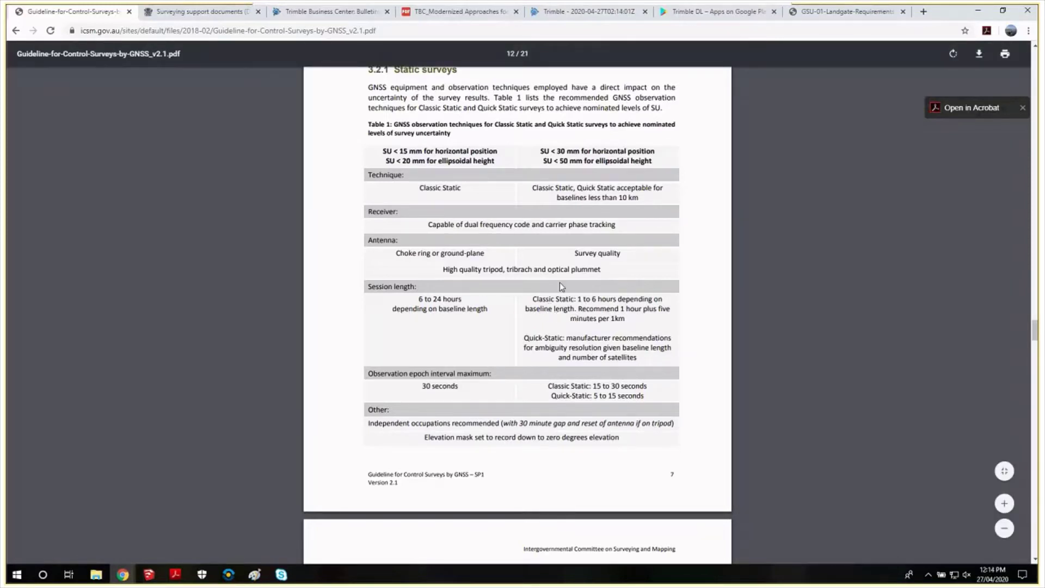
Step: View the Queensland Transport and Main Roads Surveying support documents page, and switch to TBCManual.pdf in Adobe Acrobat Reader
{"action": "left_click", "coordinate": [203, 17]}
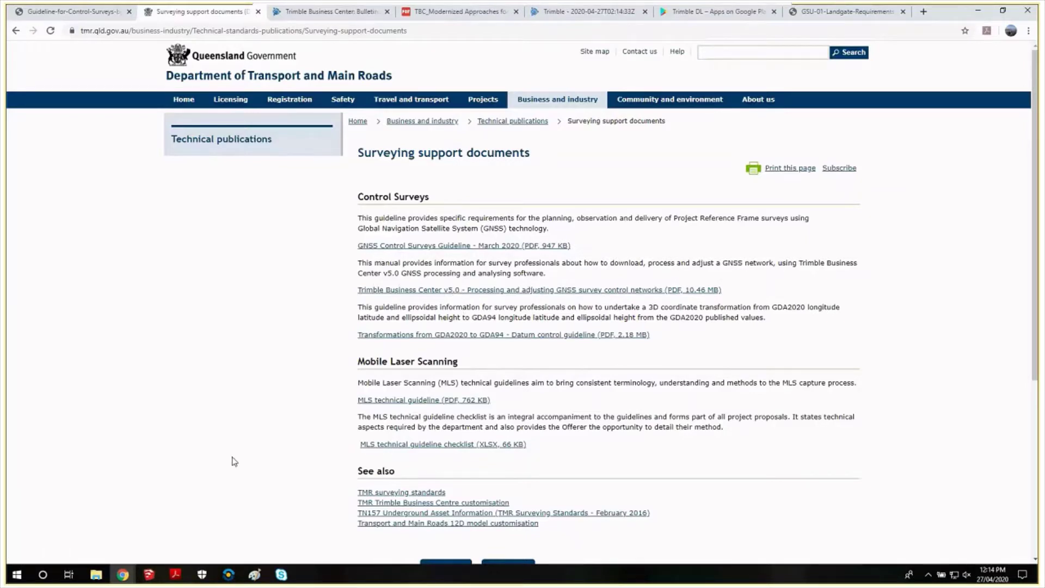
{"action": "mouse_move", "coordinate": [177, 576]}
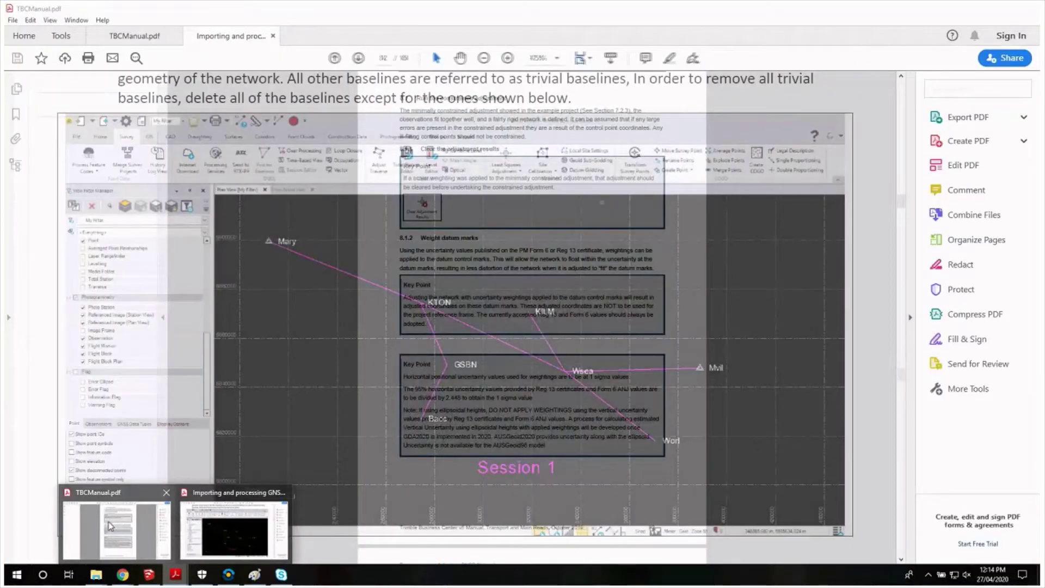
{"action": "left_click", "coordinate": [110, 526]}
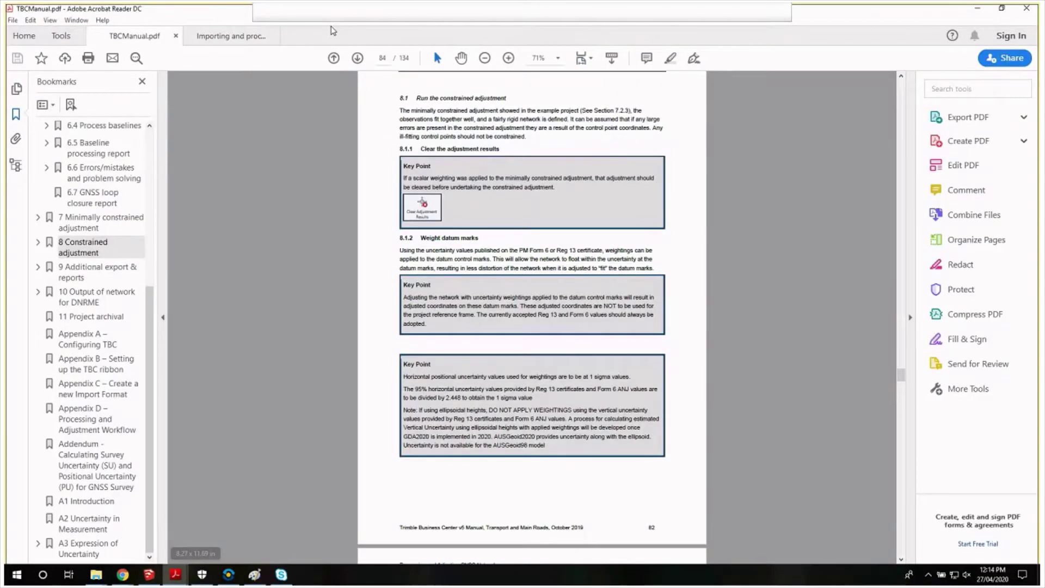
Step: Go to the Contents page of the TBC manual using its bookmarks, by way of section 1 Introduction and background information
{"action": "scroll", "coordinate": [63, 164], "scroll_direction": "up", "scroll_amount": 5}
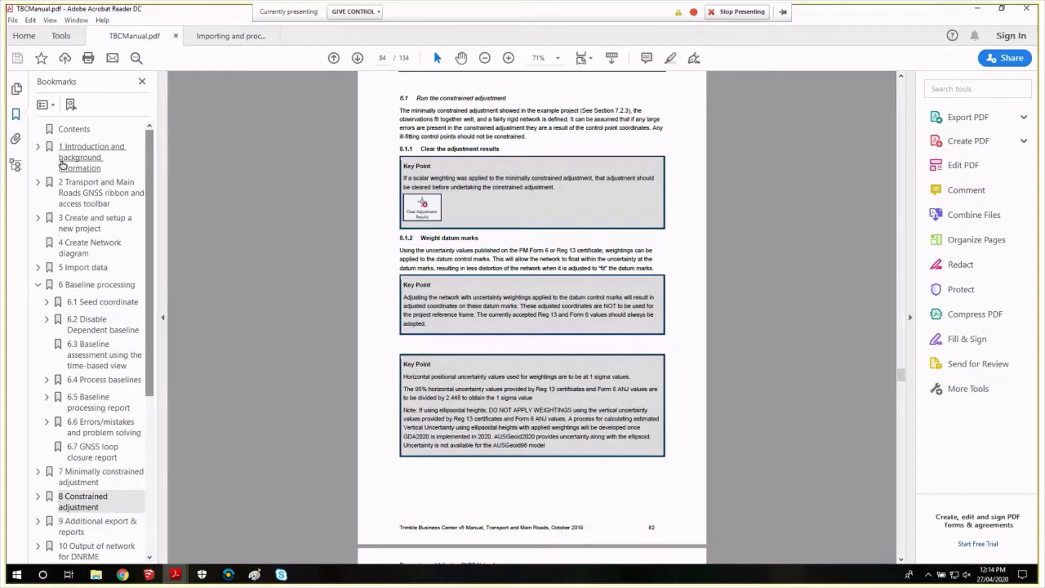
{"action": "left_click", "coordinate": [63, 163]}
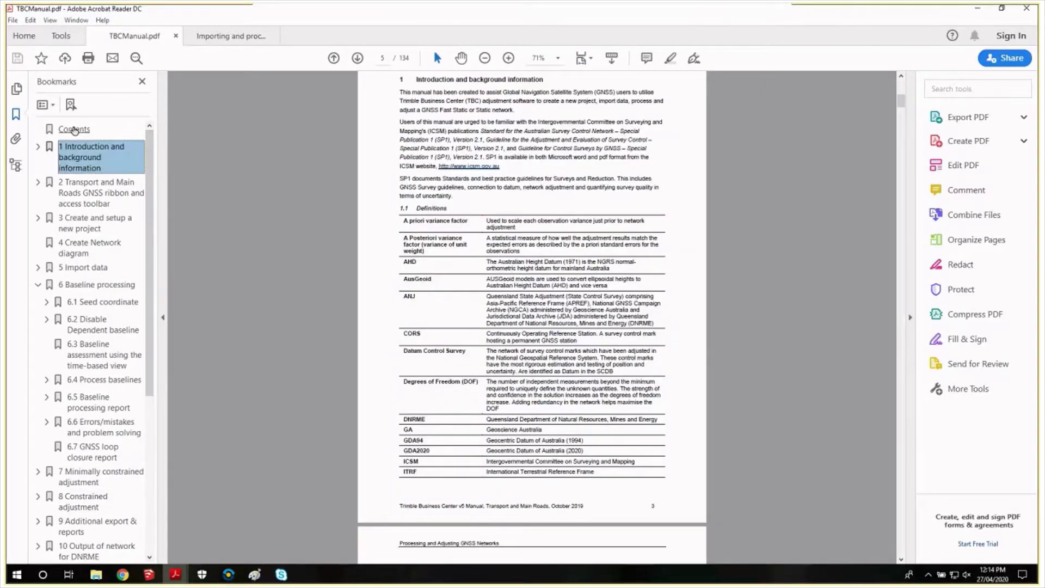
{"action": "left_click", "coordinate": [74, 130]}
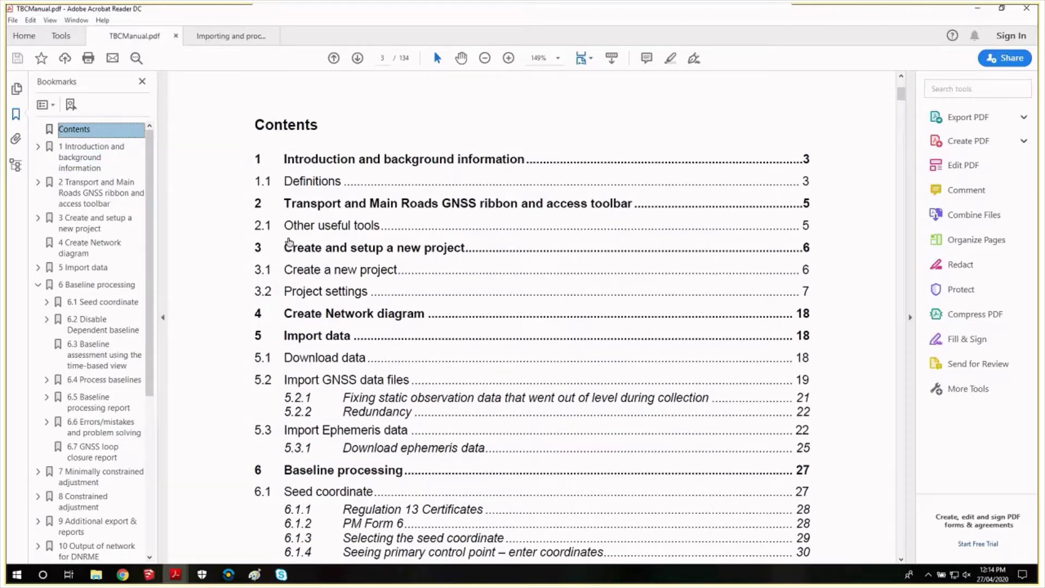
Step: Examine the manual's contents list from project setup through baseline processing and network adjustments to the appendices, and return to its start
{"action": "scroll", "coordinate": [213, 259], "scroll_direction": "down", "scroll_amount": 1}
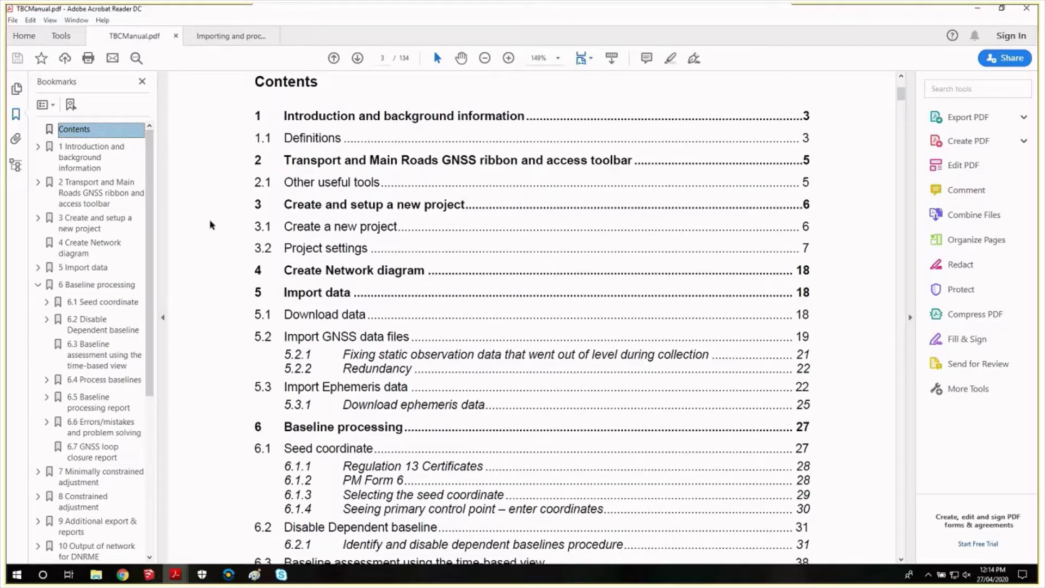
{"action": "scroll", "coordinate": [210, 221], "scroll_direction": "down", "scroll_amount": 1}
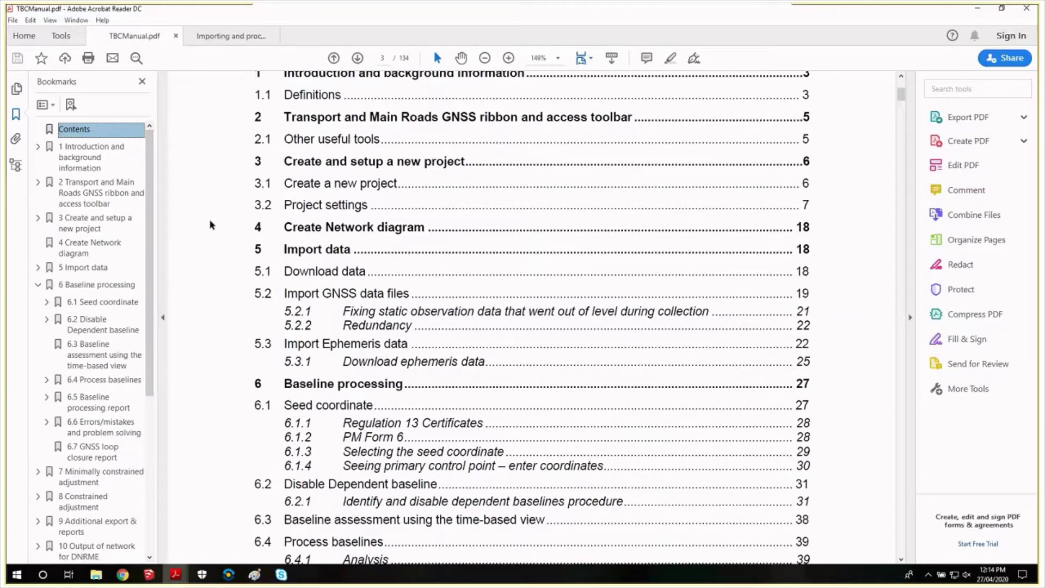
{"action": "scroll", "coordinate": [209, 223], "scroll_direction": "down", "scroll_amount": 1}
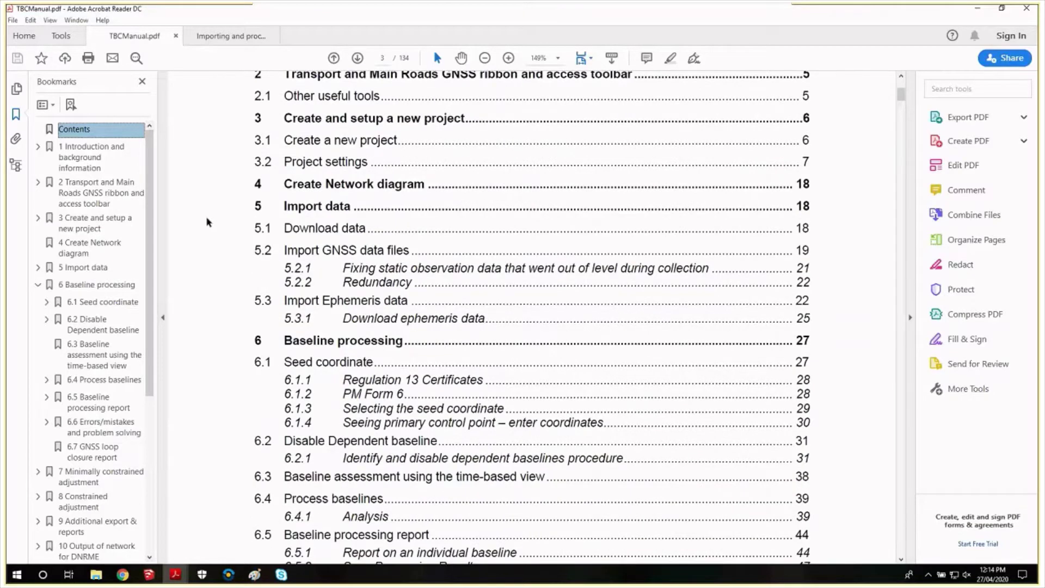
{"action": "scroll", "coordinate": [215, 215], "scroll_direction": "down", "scroll_amount": 1}
{"action": "scroll", "coordinate": [212, 239], "scroll_direction": "down", "scroll_amount": 3}
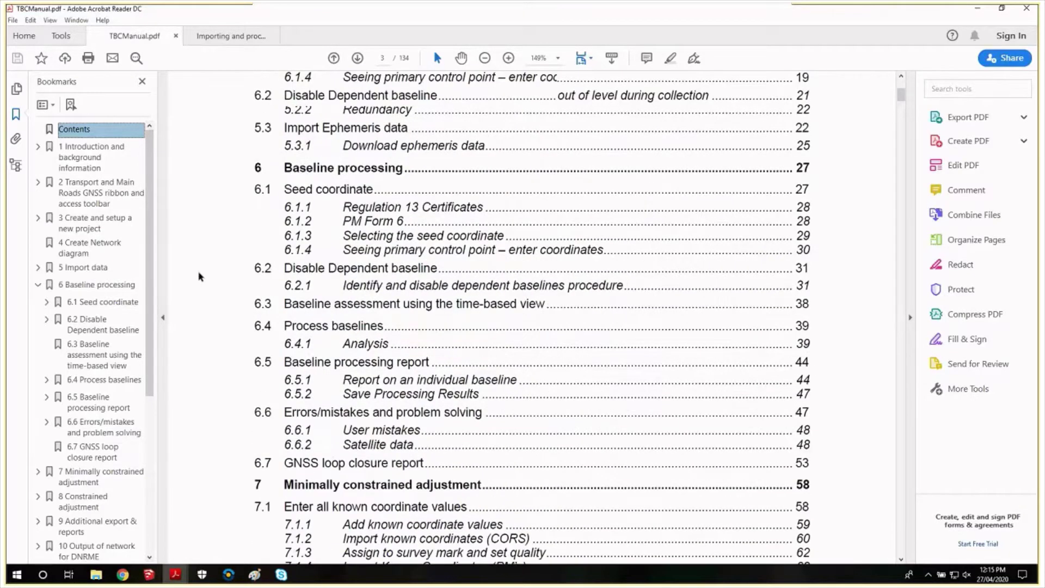
{"action": "scroll", "coordinate": [199, 276], "scroll_direction": "down", "scroll_amount": 4}
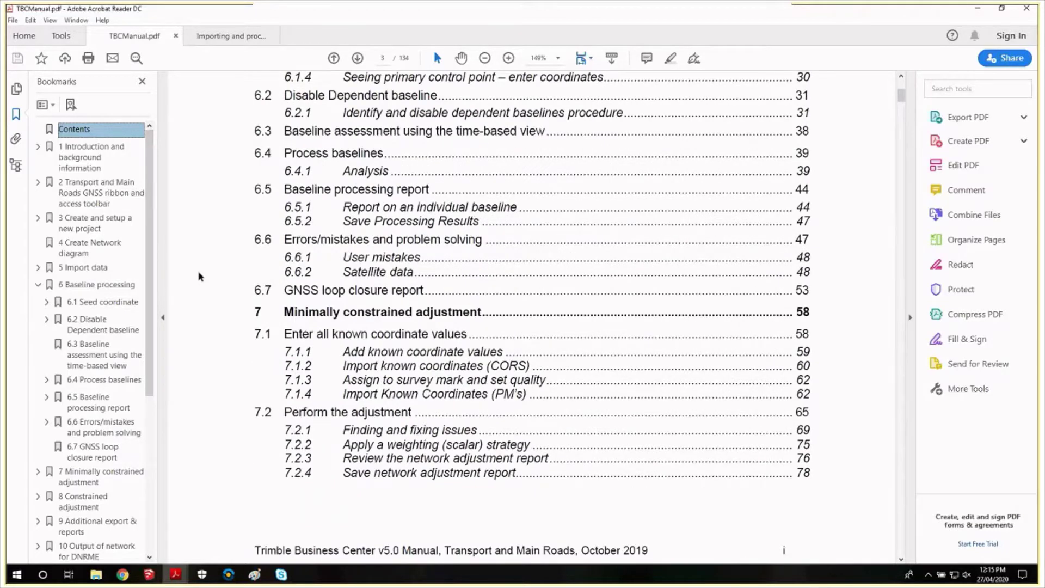
{"action": "scroll", "coordinate": [279, 230], "scroll_direction": "down", "scroll_amount": 2}
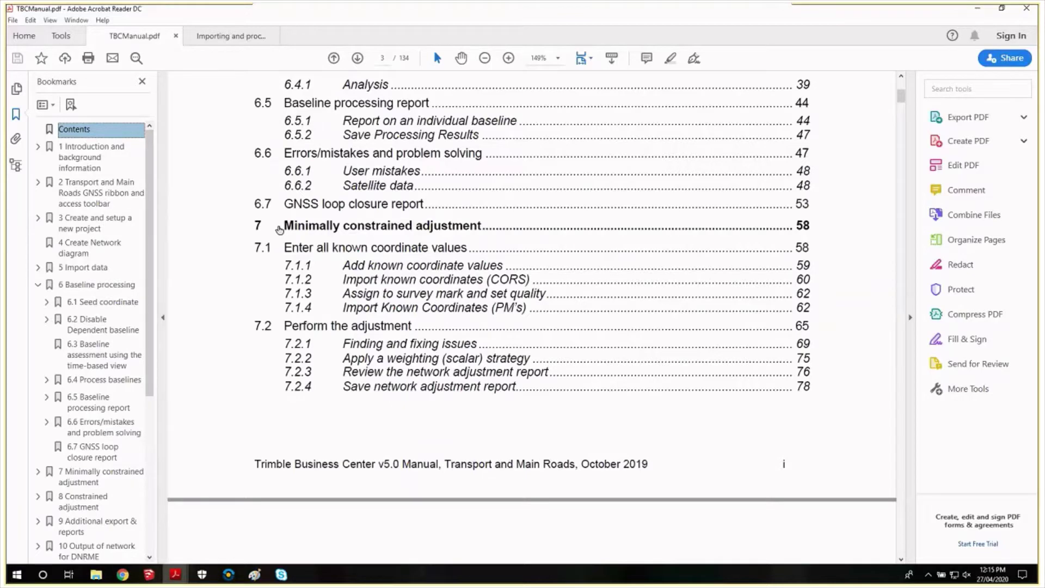
{"action": "scroll", "coordinate": [205, 275], "scroll_direction": "down", "scroll_amount": 10}
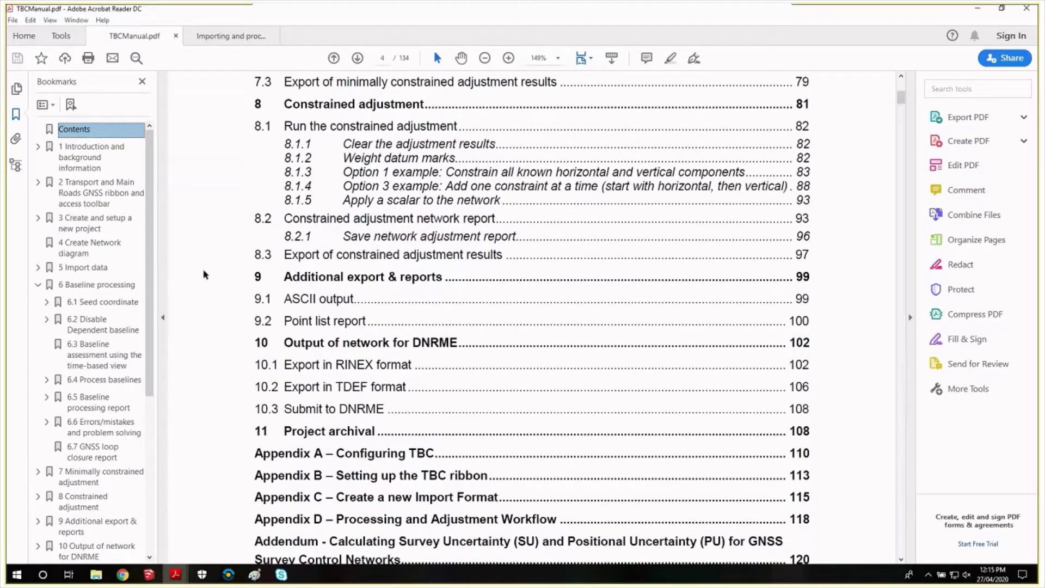
{"action": "scroll", "coordinate": [203, 277], "scroll_direction": "down", "scroll_amount": 2}
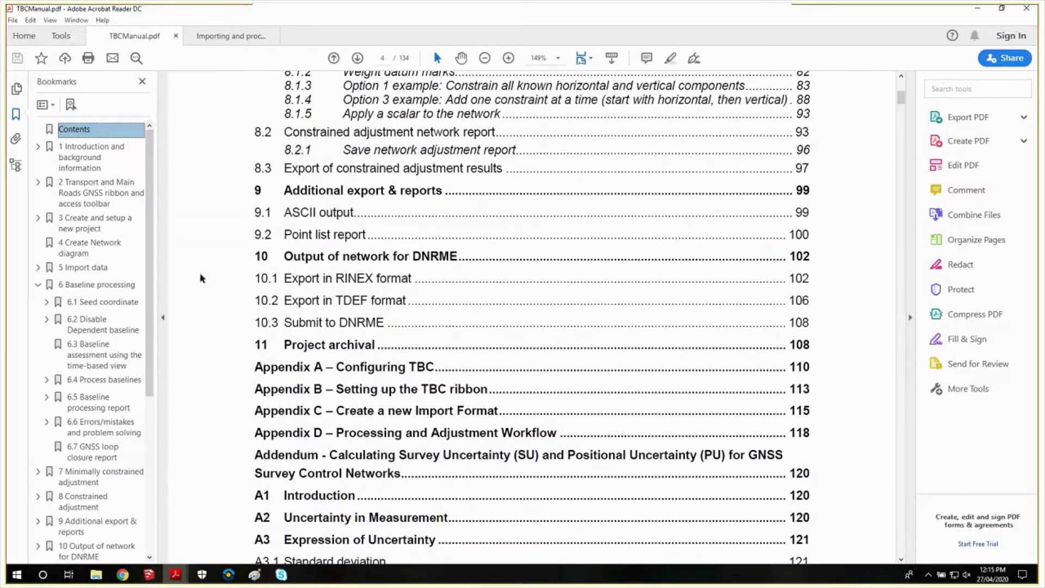
{"action": "scroll", "coordinate": [202, 279], "scroll_direction": "up", "scroll_amount": 15}
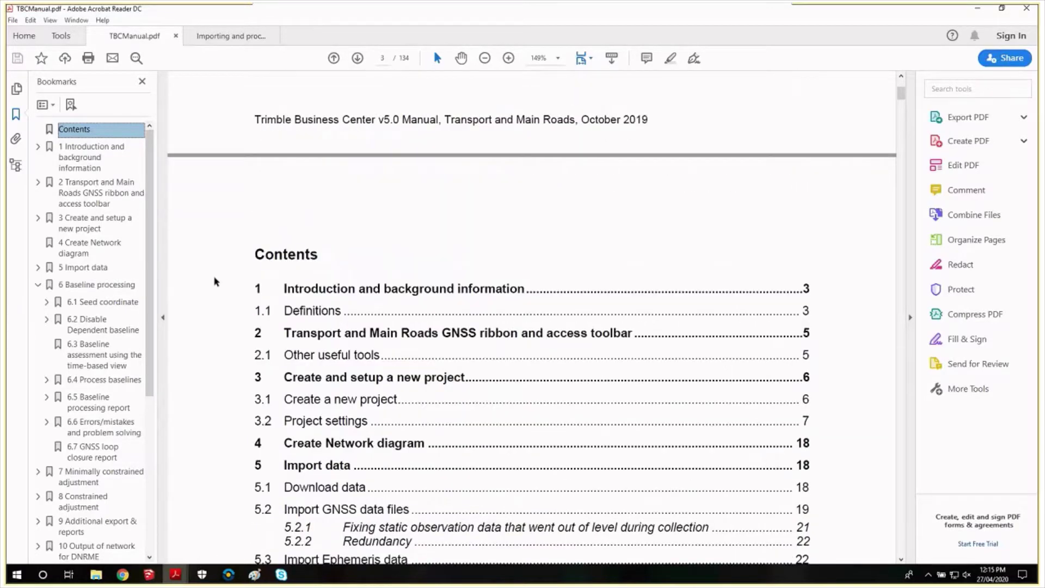
Step: View section 5.2 Import GNSS data files in the TBC manual, and return to the Surveying support documents page in Chrome
{"action": "left_click", "coordinate": [647, 509]}
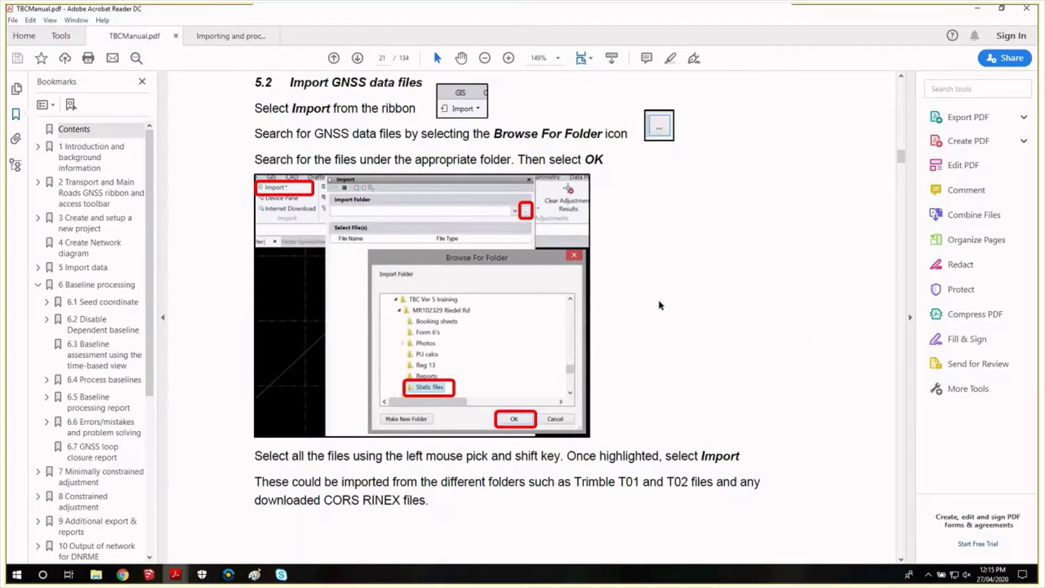
{"action": "scroll", "coordinate": [659, 305], "scroll_direction": "down", "scroll_amount": 1}
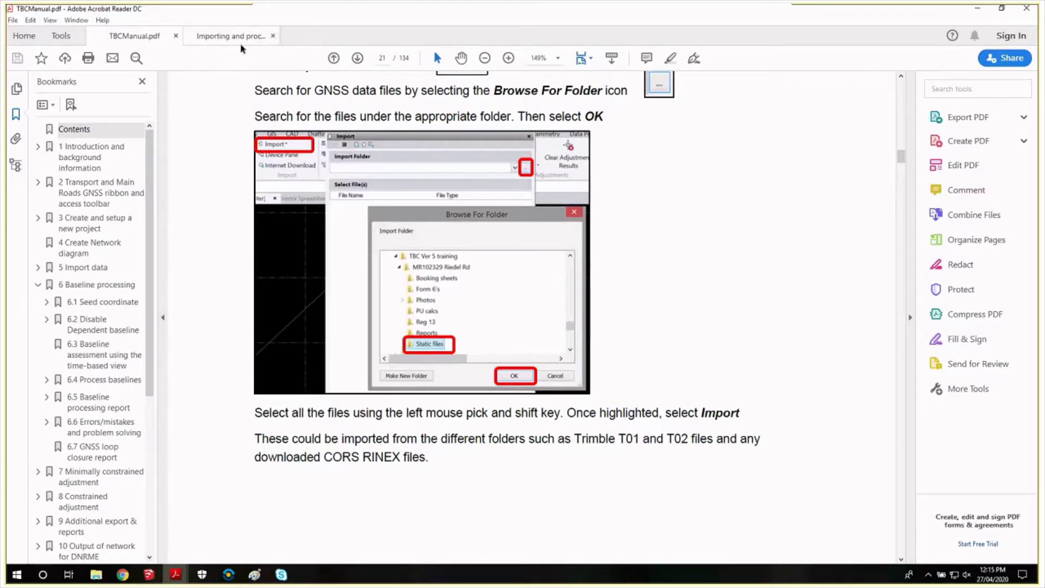
{"action": "left_click", "coordinate": [981, 16]}
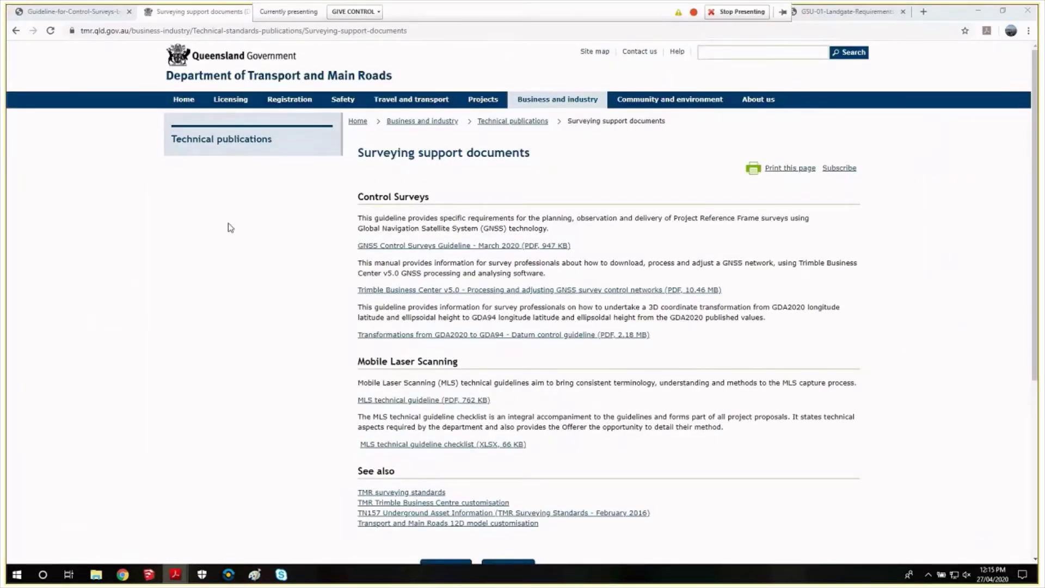
{"action": "left_click", "coordinate": [218, 237]}
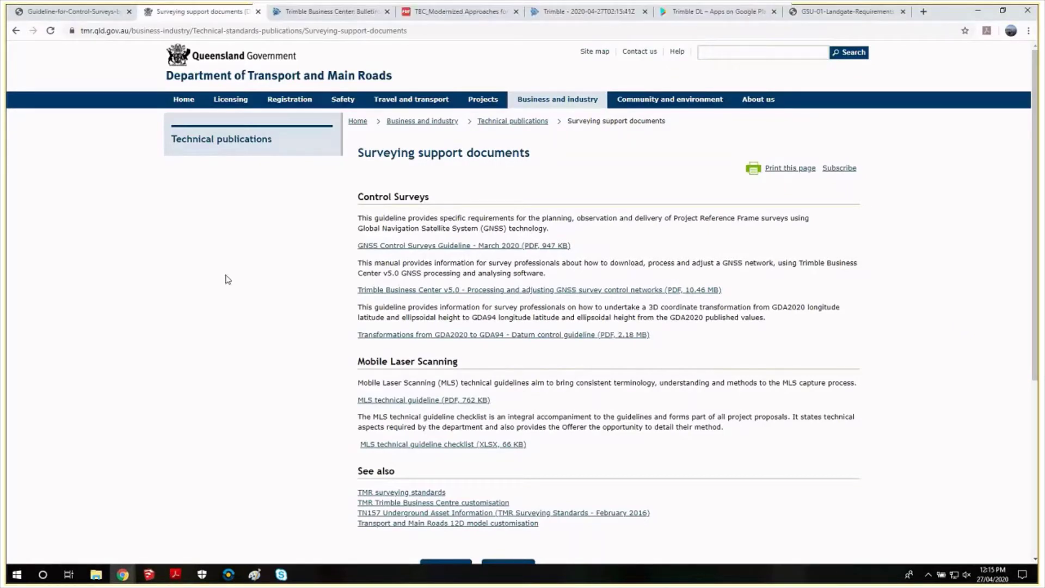
Step: Find the Modernized Approaches for GNSS Baseline Processing White Paper entry on the Trimble Business Center bulletins page
{"action": "left_click", "coordinate": [331, 12]}
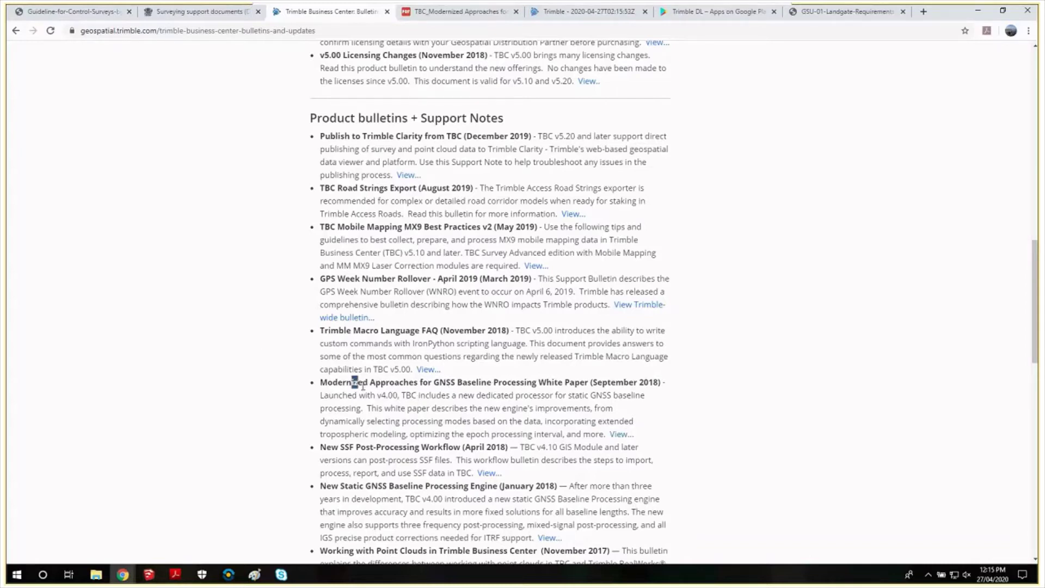
{"action": "left_click_drag", "start_coordinate": [353, 383], "coordinate": [638, 386]}
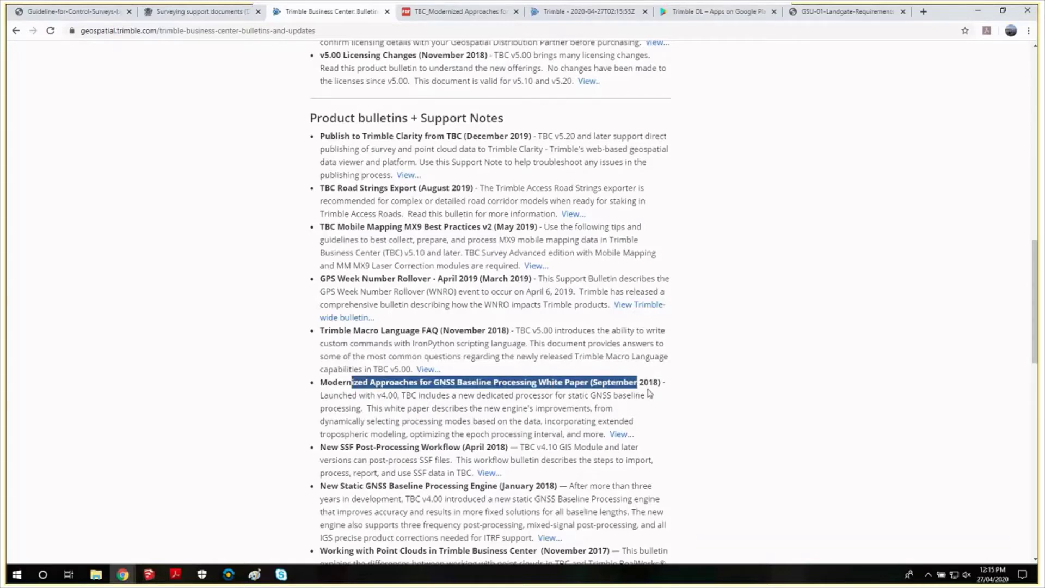
{"action": "left_click", "coordinate": [649, 393]}
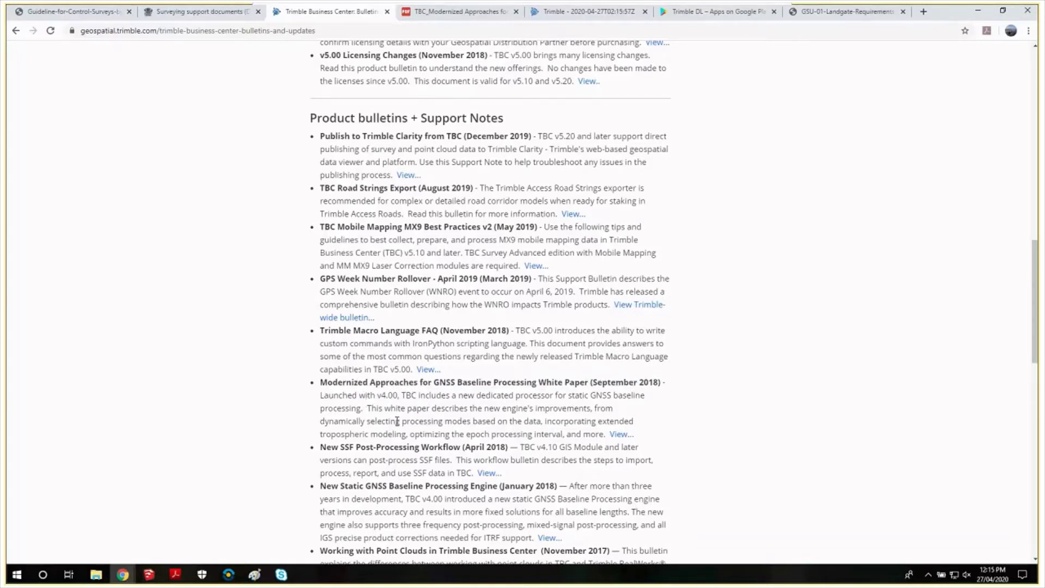
Step: Examine Table 2 on processing update rates and Table 3 on recommended observation times in the GNSS baseline processing white paper
{"action": "left_click", "coordinate": [466, 20]}
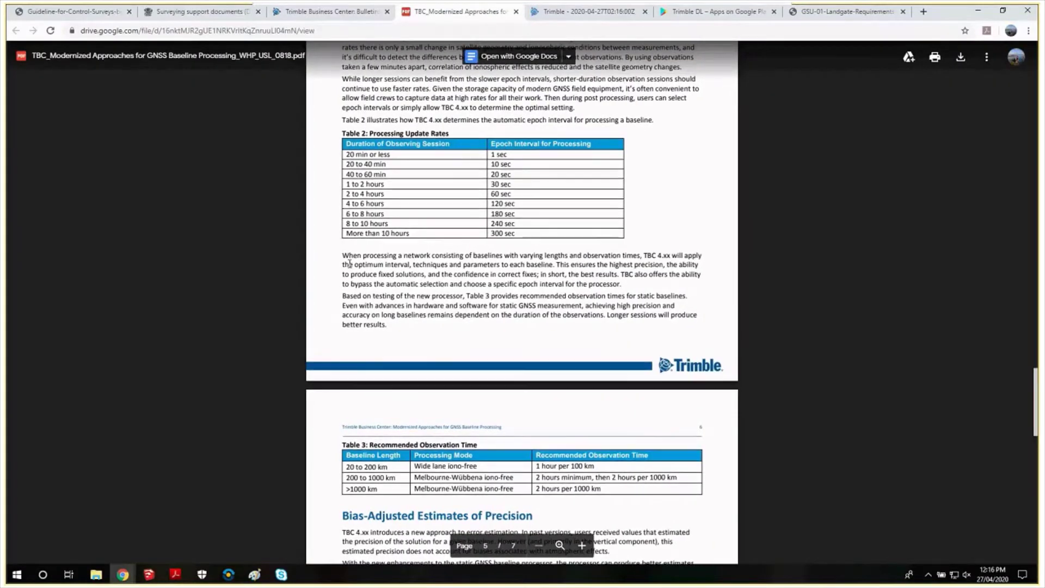
{"action": "scroll", "coordinate": [350, 264], "scroll_direction": "up", "scroll_amount": 3}
{"action": "left_click_drag", "start_coordinate": [490, 243], "coordinate": [525, 251]}
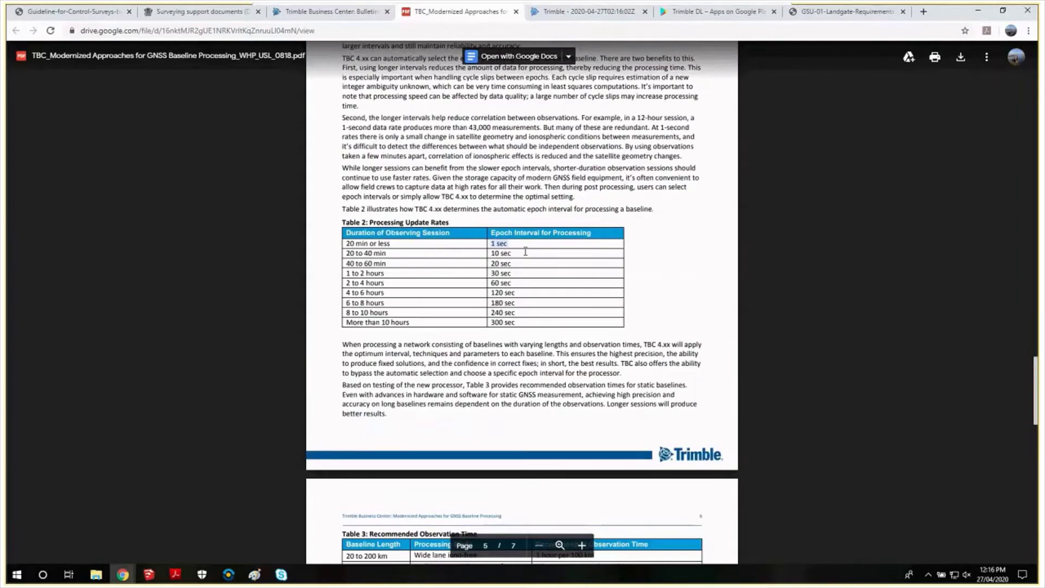
{"action": "left_click", "coordinate": [525, 251]}
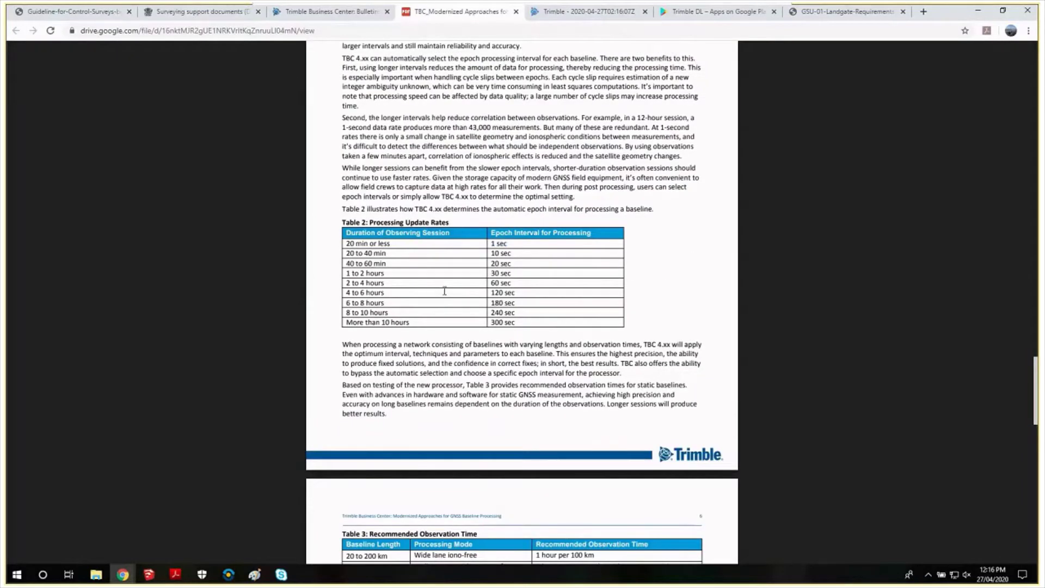
{"action": "scroll", "coordinate": [437, 268], "scroll_direction": "down", "scroll_amount": 3}
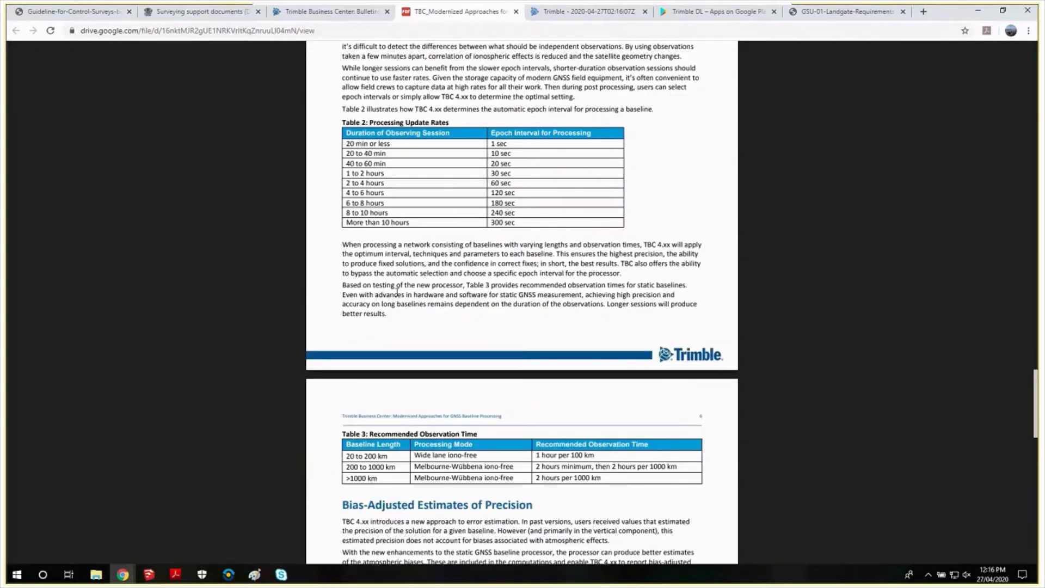
{"action": "scroll", "coordinate": [565, 304], "scroll_direction": "down", "scroll_amount": 5}
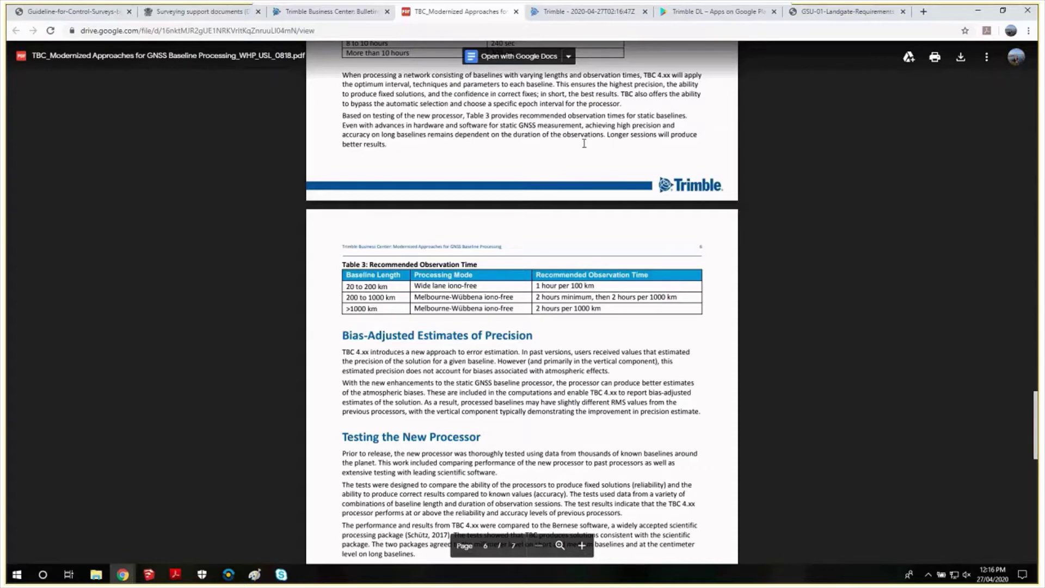
Step: View the Appendix A GNSS Log Sheet in the Landgate requirements PDF, and switch to the Trimble DL page on Google Play
{"action": "left_click", "coordinate": [838, 13]}
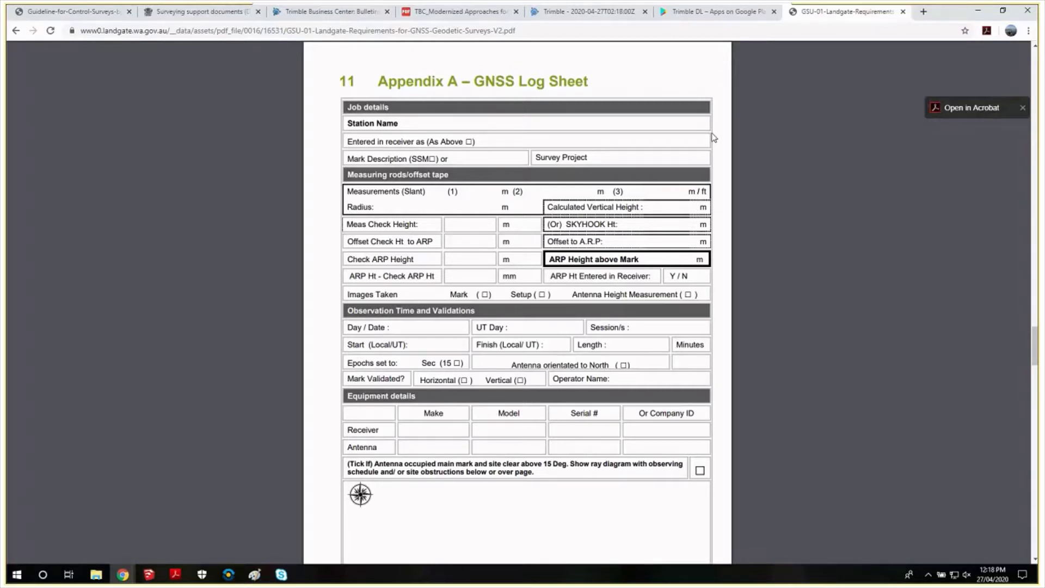
{"action": "mouse_move", "coordinate": [734, 8]}
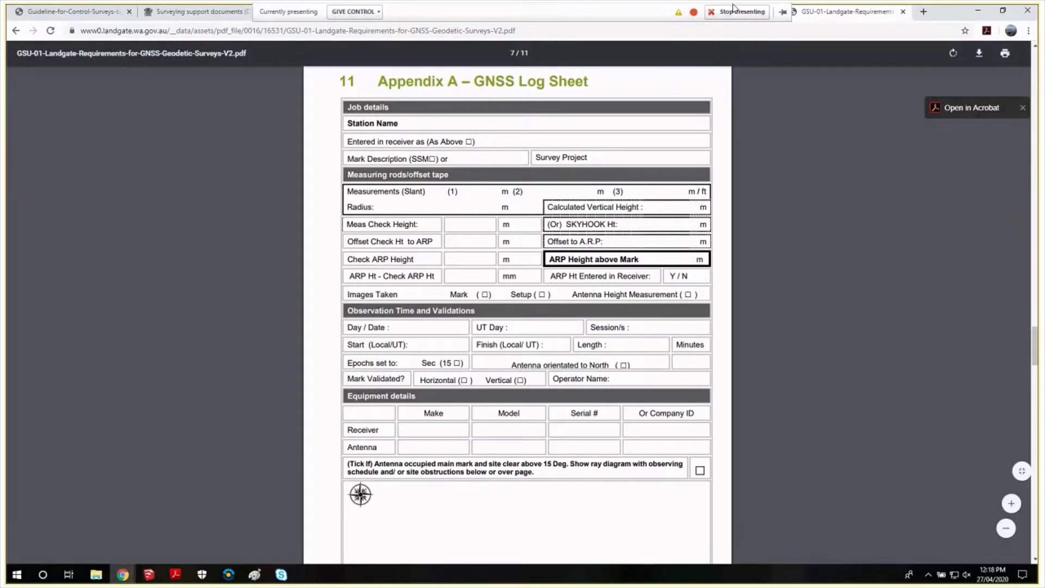
{"action": "left_click", "coordinate": [740, 12]}
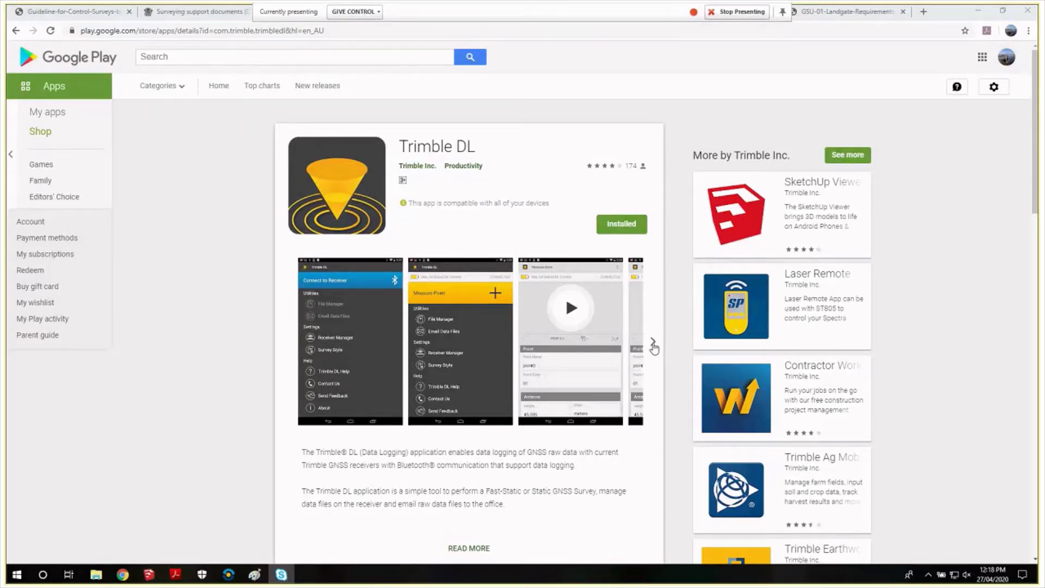
Step: Browse the Trimble DL app's preview images from the receiver connection and point measurement to the file manager and survey settings
{"action": "left_click", "coordinate": [653, 343]}
{"action": "left_click", "coordinate": [653, 343]}
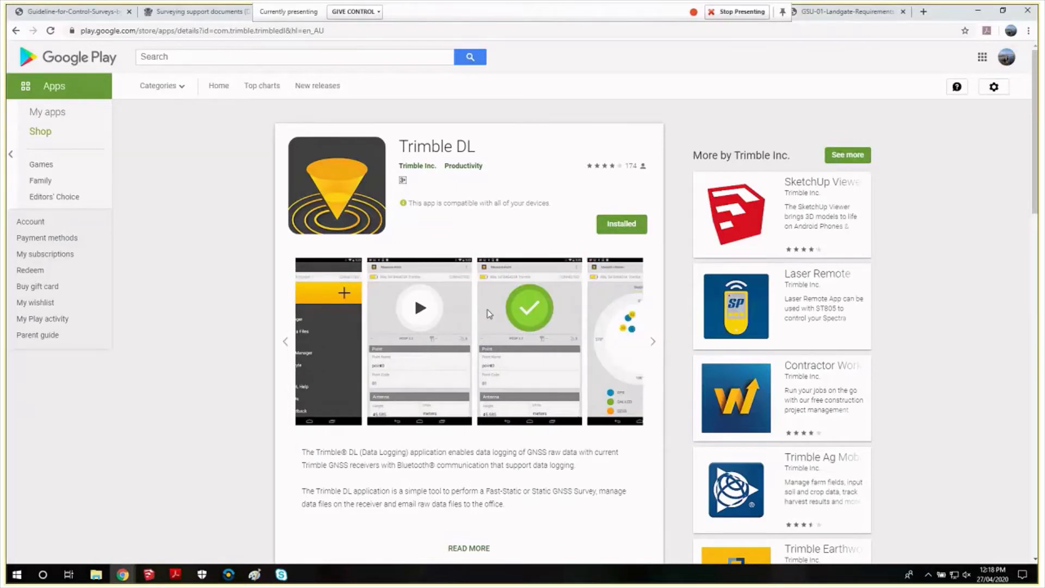
{"action": "left_click", "coordinate": [652, 343]}
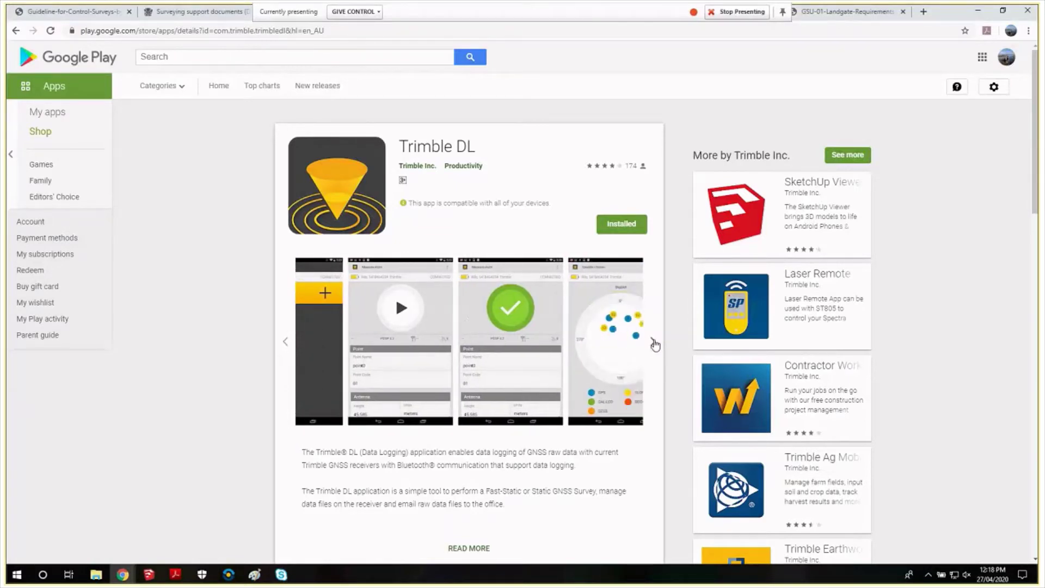
{"action": "left_click", "coordinate": [653, 344]}
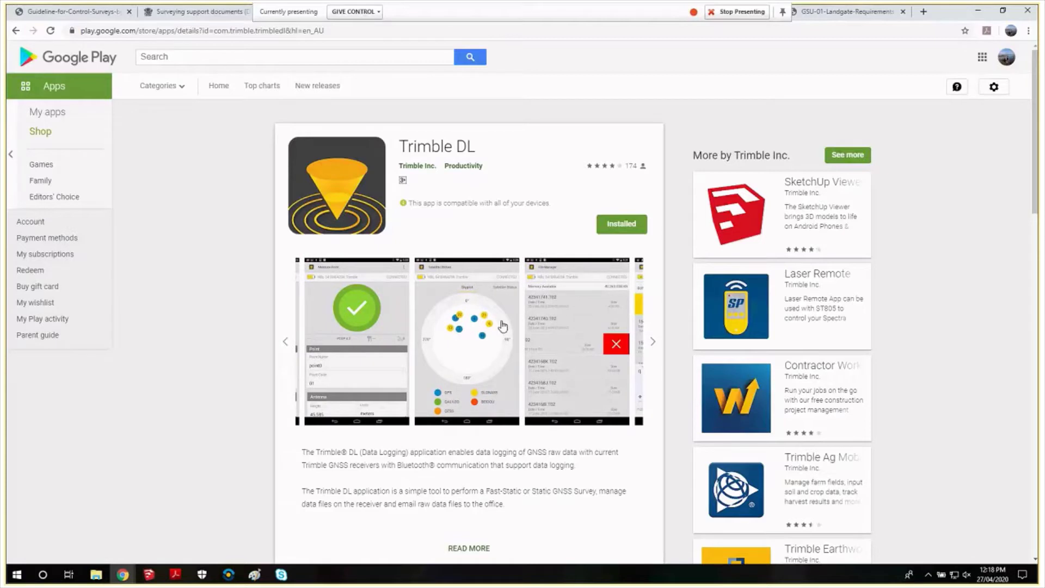
{"action": "left_click", "coordinate": [653, 343]}
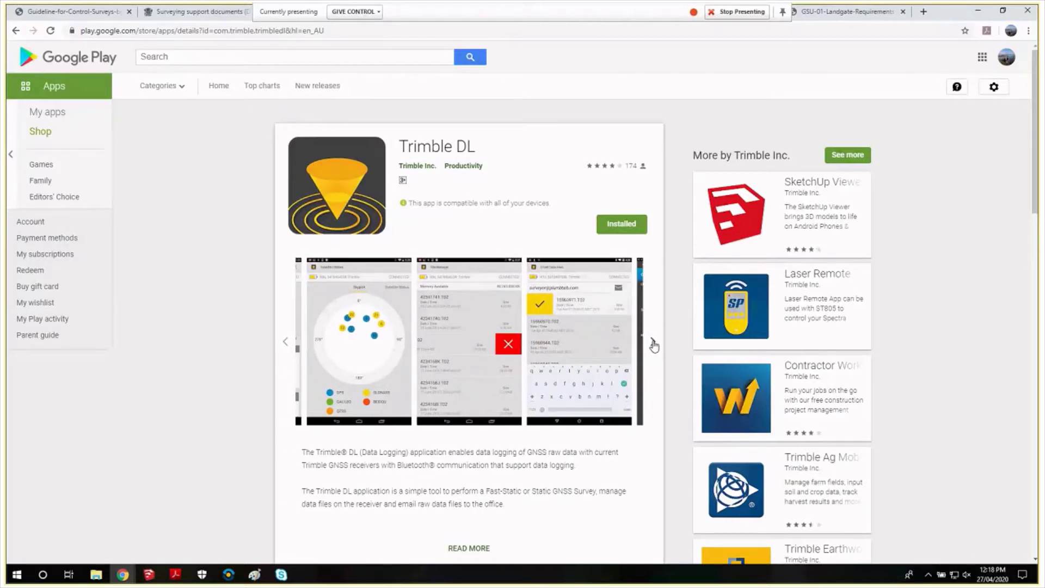
{"action": "left_click", "coordinate": [653, 343]}
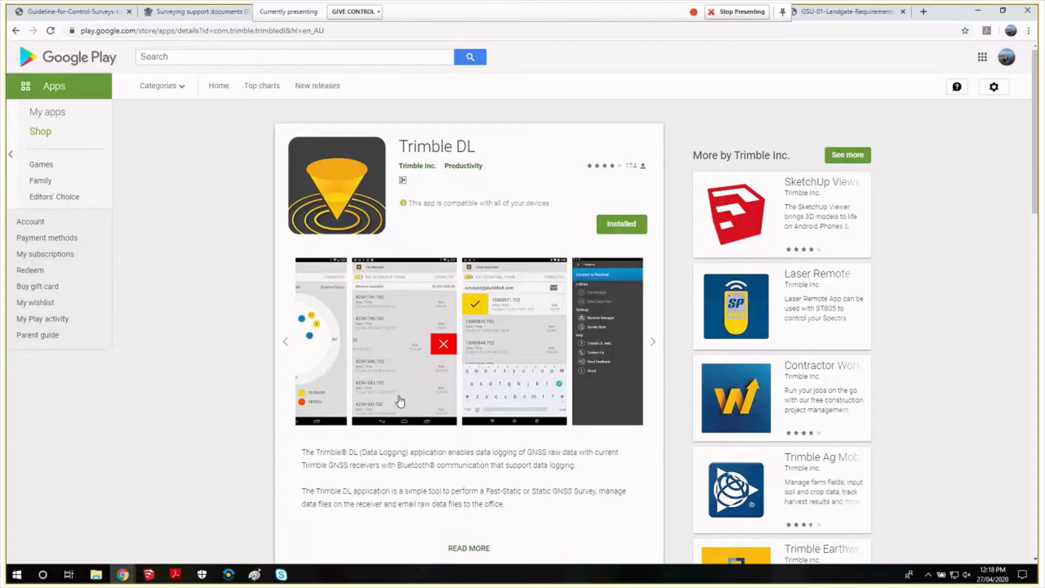
{"action": "left_click", "coordinate": [653, 343]}
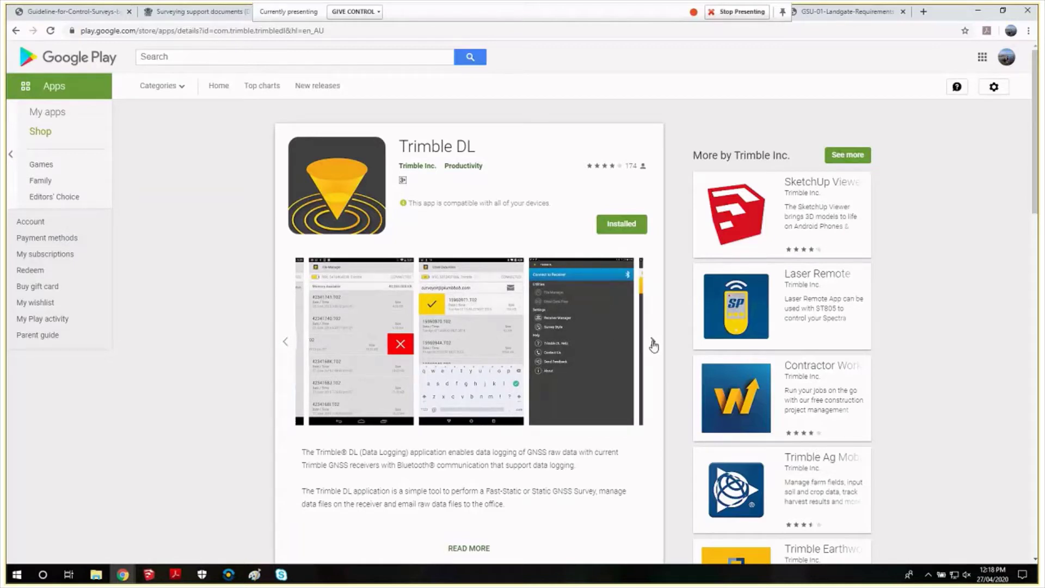
{"action": "left_click", "coordinate": [653, 343]}
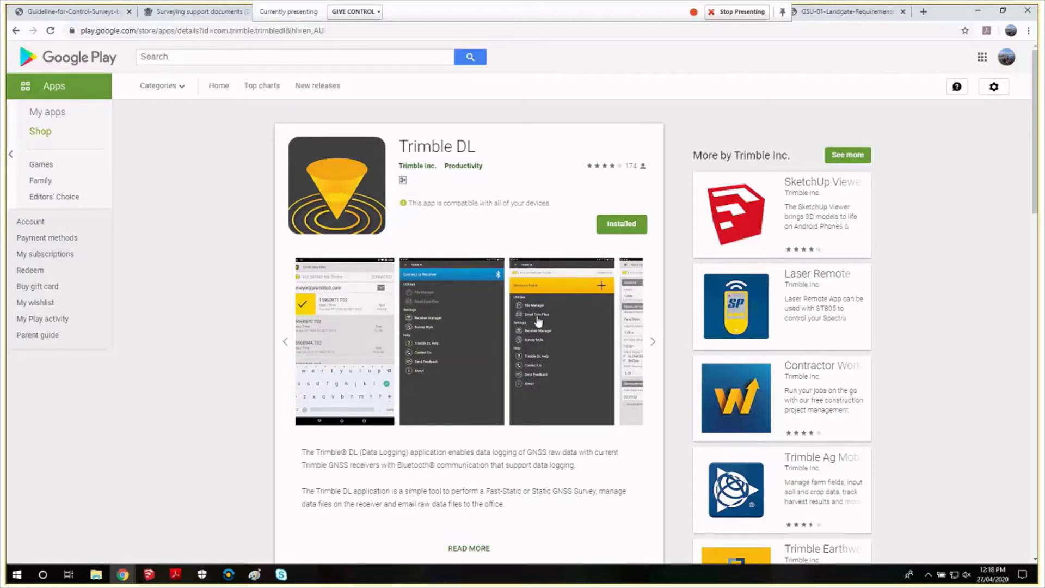
{"action": "left_click", "coordinate": [651, 343]}
{"action": "left_click", "coordinate": [652, 343]}
{"action": "left_click", "coordinate": [653, 345]}
{"action": "left_click", "coordinate": [654, 347]}
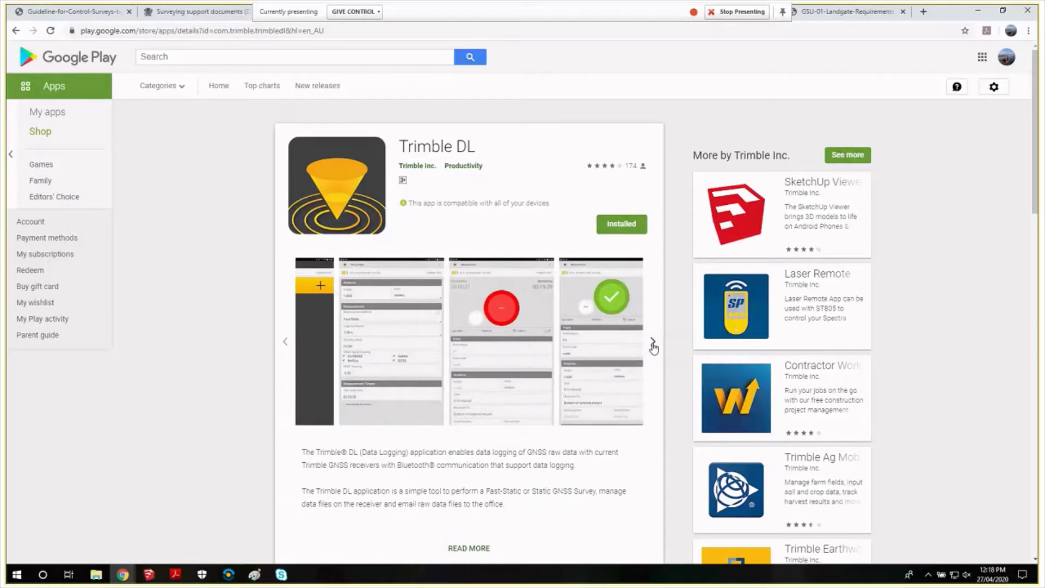
Step: Read the Trimble DL app's description and view the remaining preview images to the end of the gallery
{"action": "scroll", "coordinate": [430, 412], "scroll_direction": "down", "scroll_amount": 2}
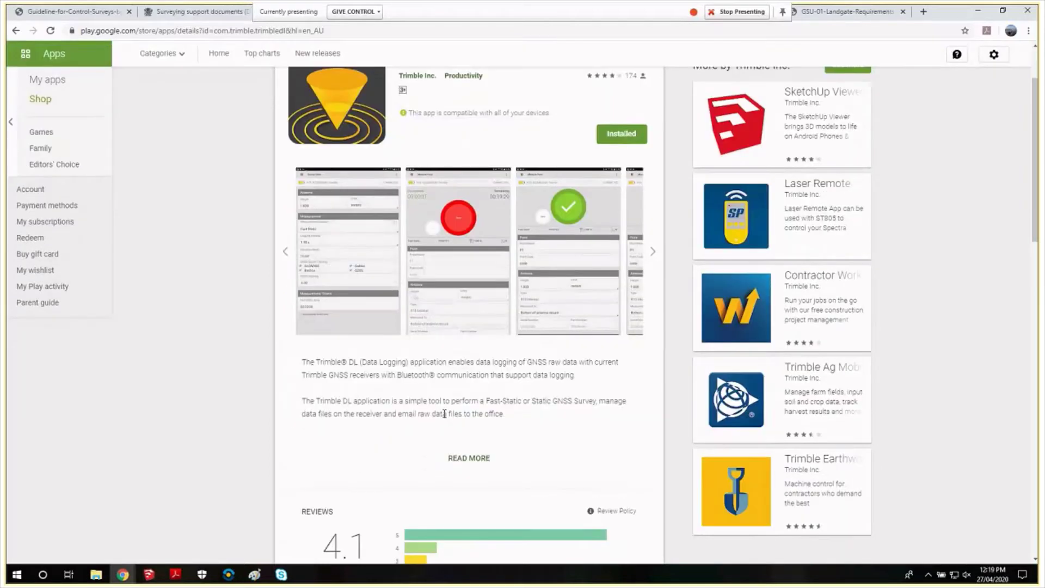
{"action": "scroll", "coordinate": [444, 414], "scroll_direction": "up", "scroll_amount": 1}
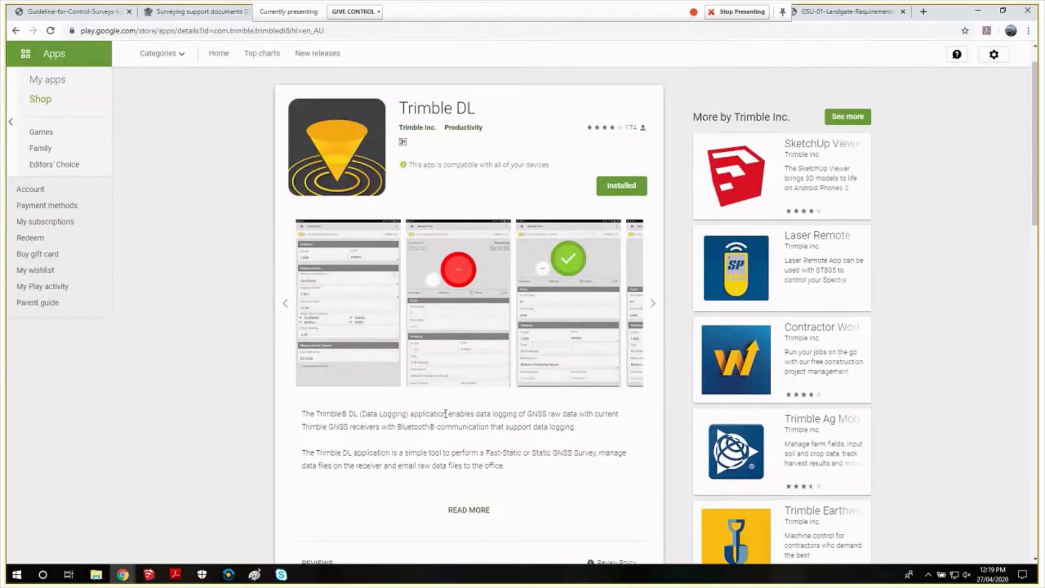
{"action": "scroll", "coordinate": [445, 414], "scroll_direction": "up", "scroll_amount": 1}
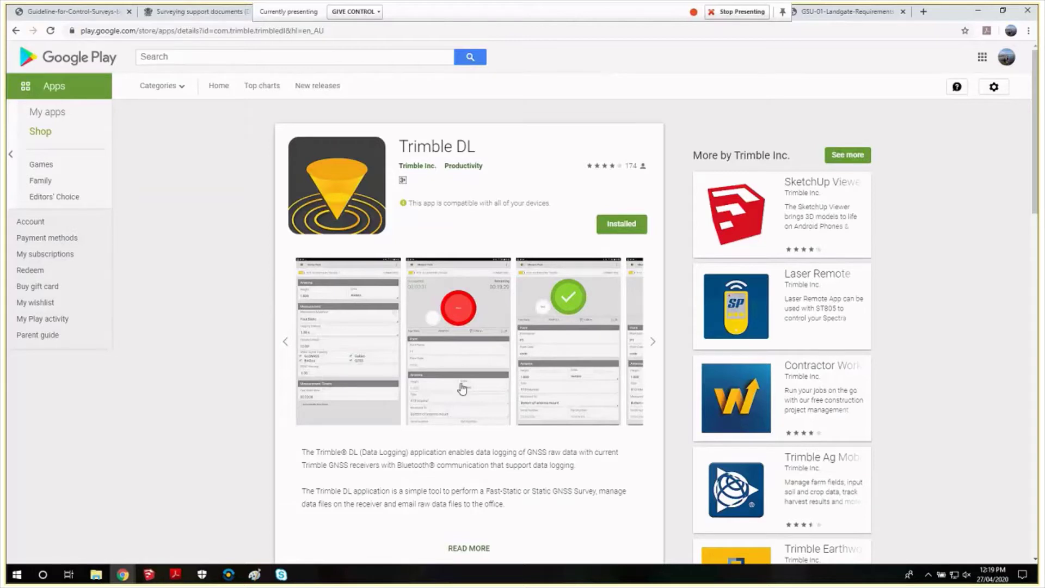
{"action": "left_click", "coordinate": [652, 343]}
{"action": "left_click", "coordinate": [651, 343]}
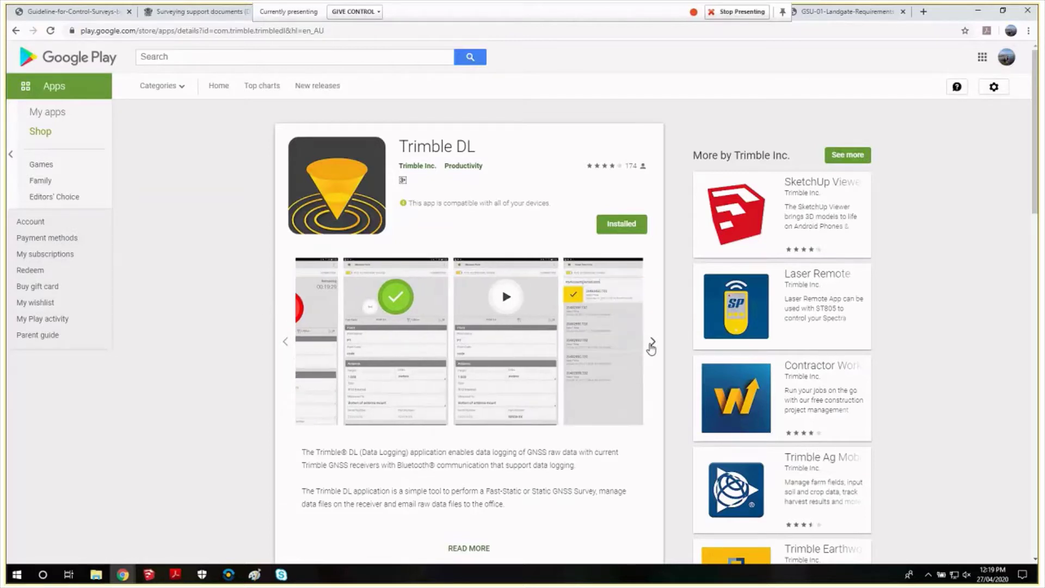
{"action": "left_click", "coordinate": [652, 343]}
{"action": "left_click", "coordinate": [306, 457]}
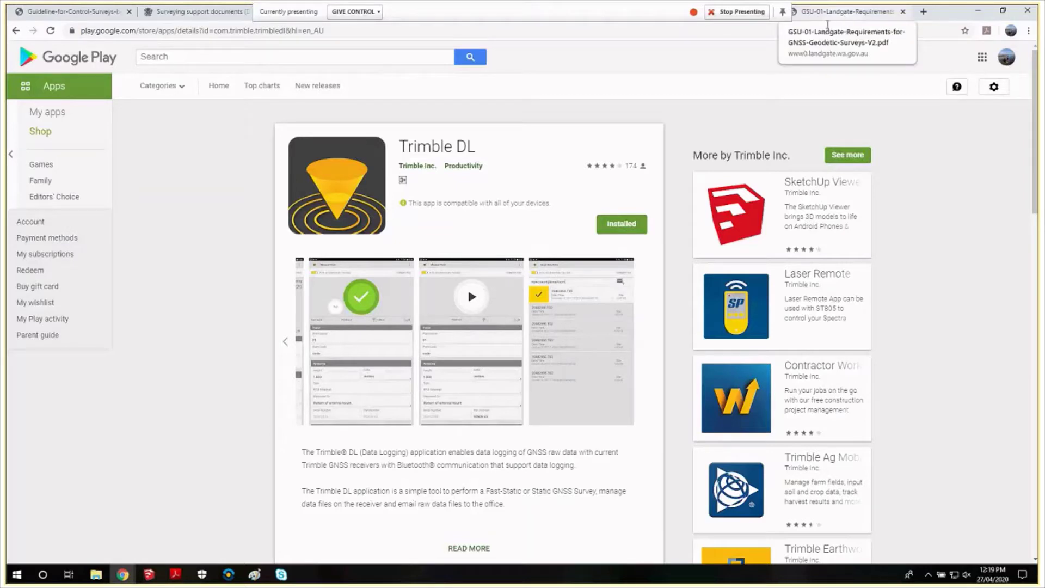
Step: Return to the Landgate GNSS Log Sheet, and switch to the Trimble SPS855 receiver's web interface at 192.168.1.111
{"action": "left_click", "coordinate": [881, 13]}
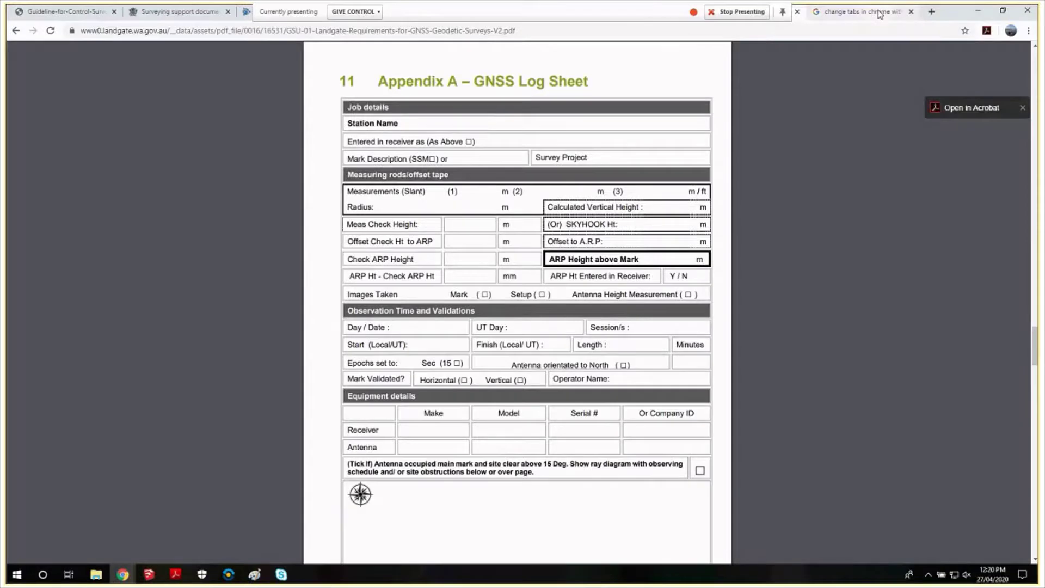
{"action": "key", "text": "ctrl+Tab"}
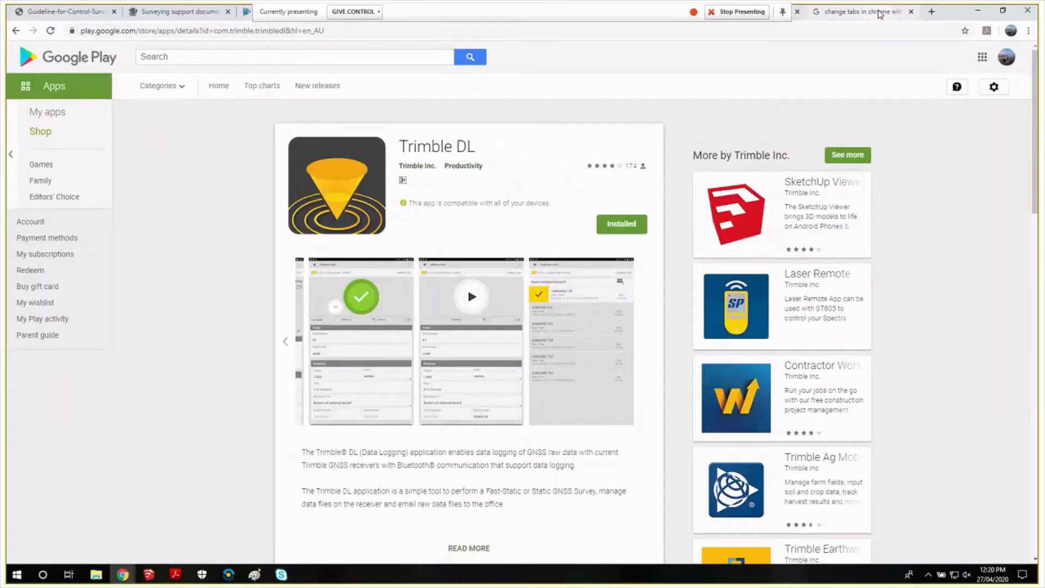
{"action": "key", "text": "ctrl+Tab"}
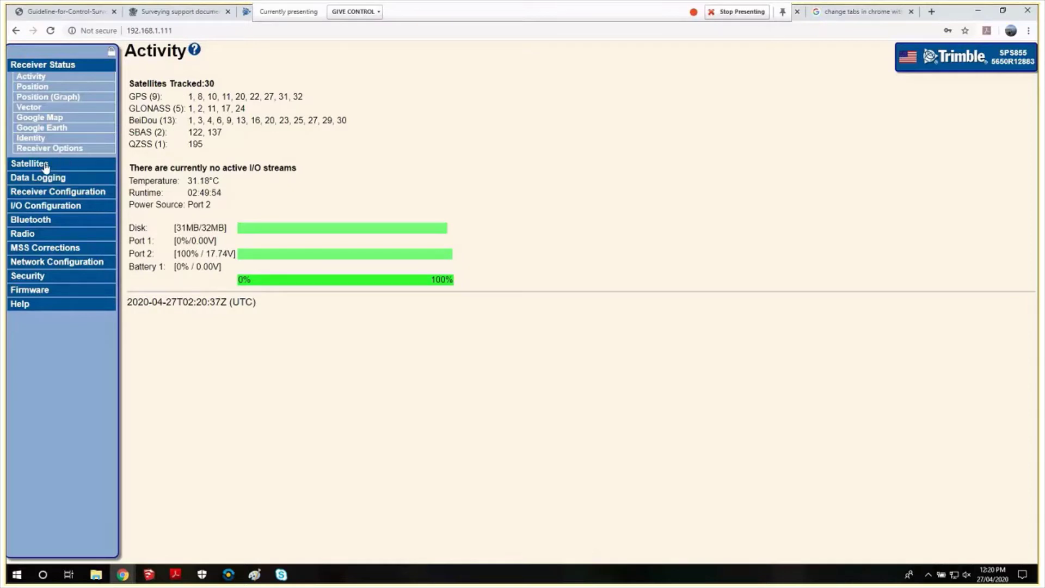
Step: Open the data logging configuration of the receiver's DEFAULT session and set its schedule to Always
{"action": "left_click", "coordinate": [56, 65]}
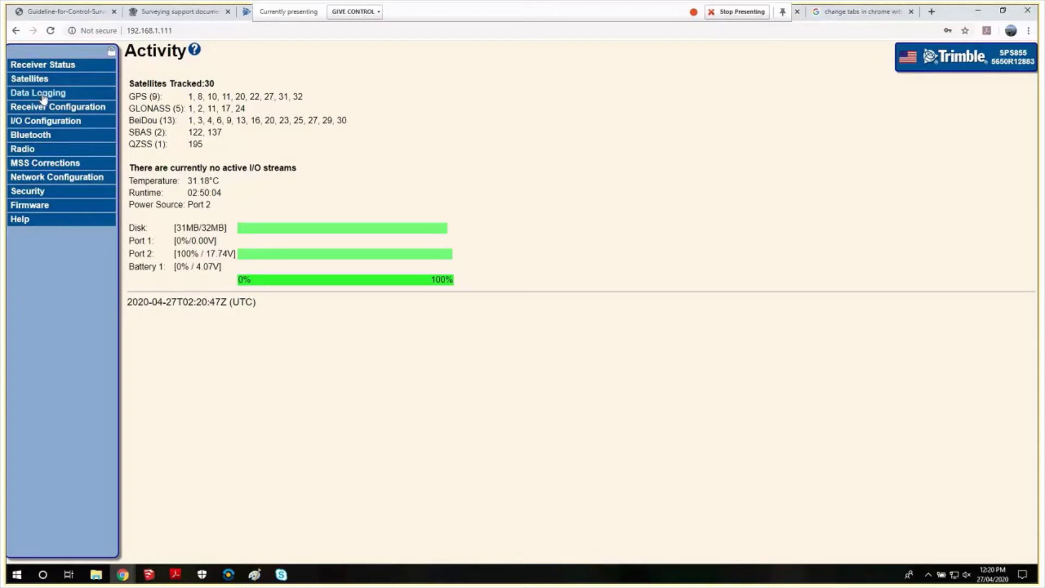
{"action": "left_click", "coordinate": [44, 97]}
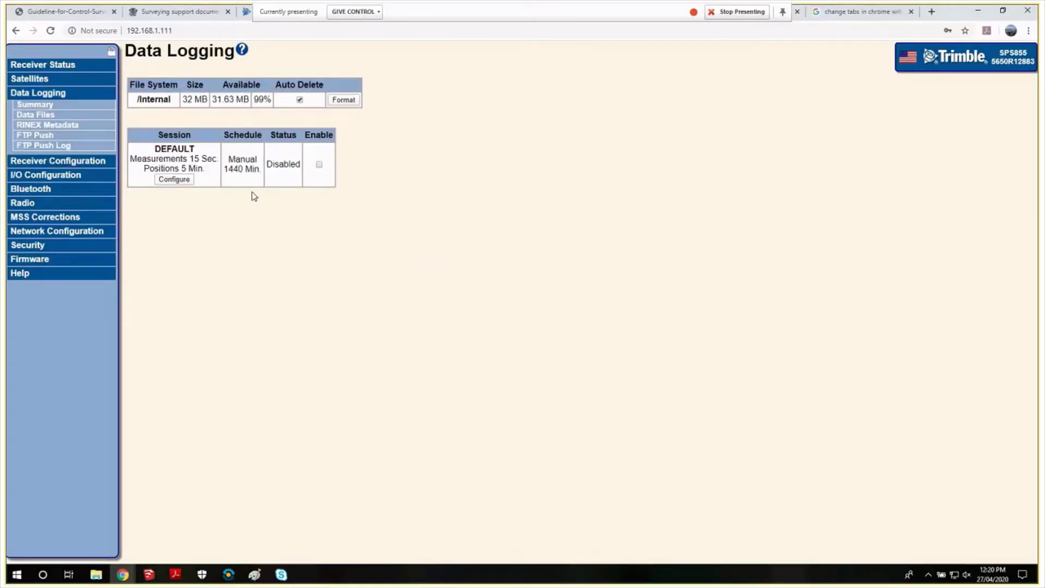
{"action": "left_click", "coordinate": [173, 151]}
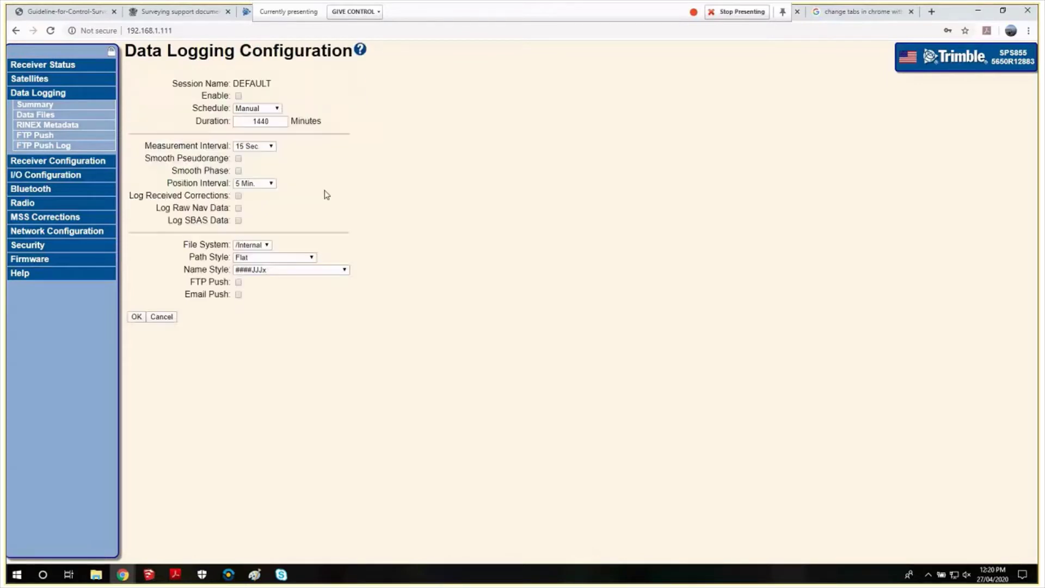
{"action": "left_click", "coordinate": [274, 111]}
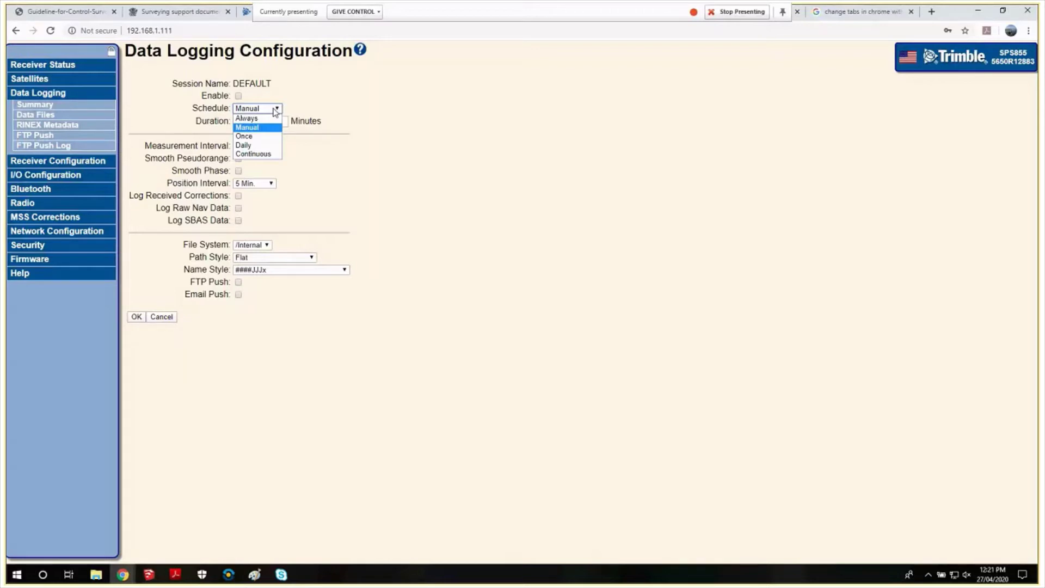
{"action": "left_click", "coordinate": [258, 118]}
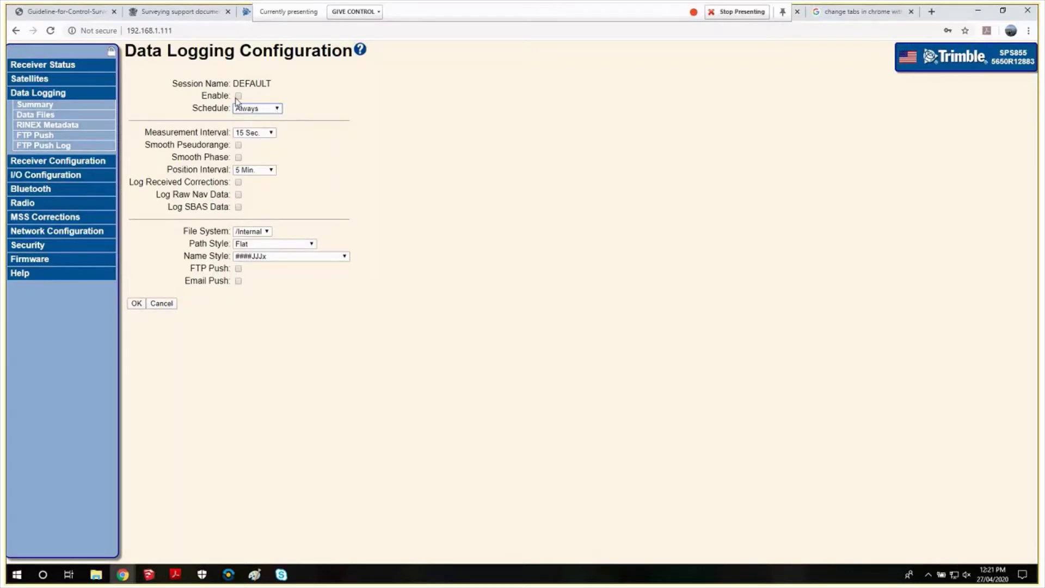
Step: Set the session's measurement interval to 30 Sec. and check the position interval options, keeping 5 Min
{"action": "left_click", "coordinate": [273, 133]}
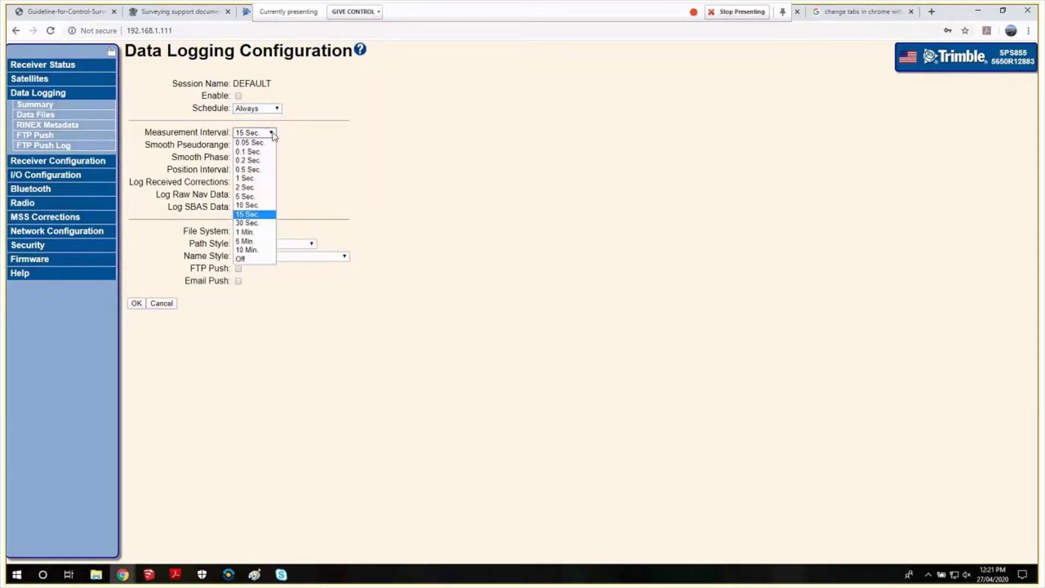
{"action": "left_click", "coordinate": [258, 223]}
{"action": "left_click", "coordinate": [270, 171]}
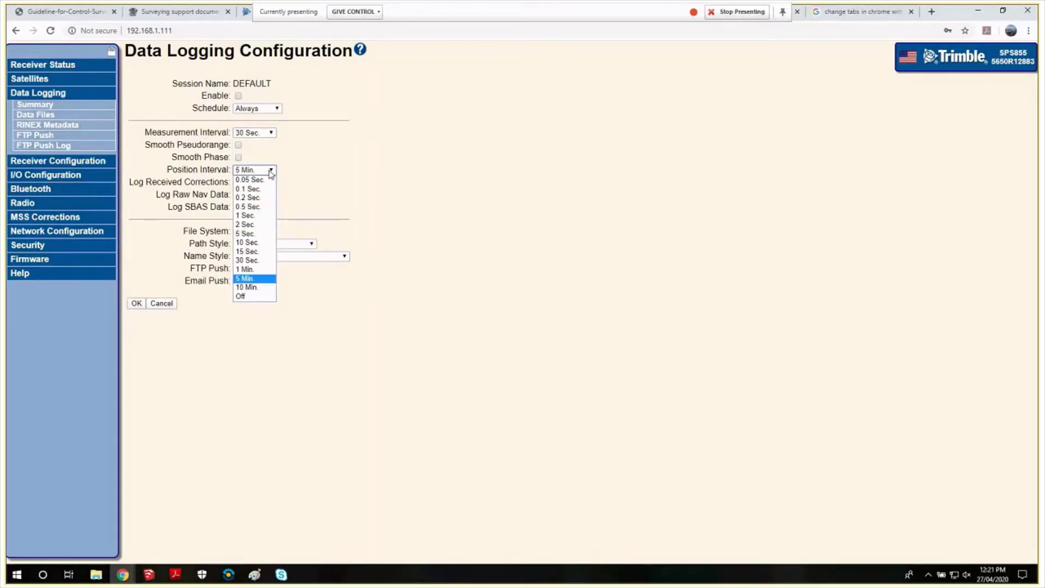
{"action": "left_click", "coordinate": [271, 172]}
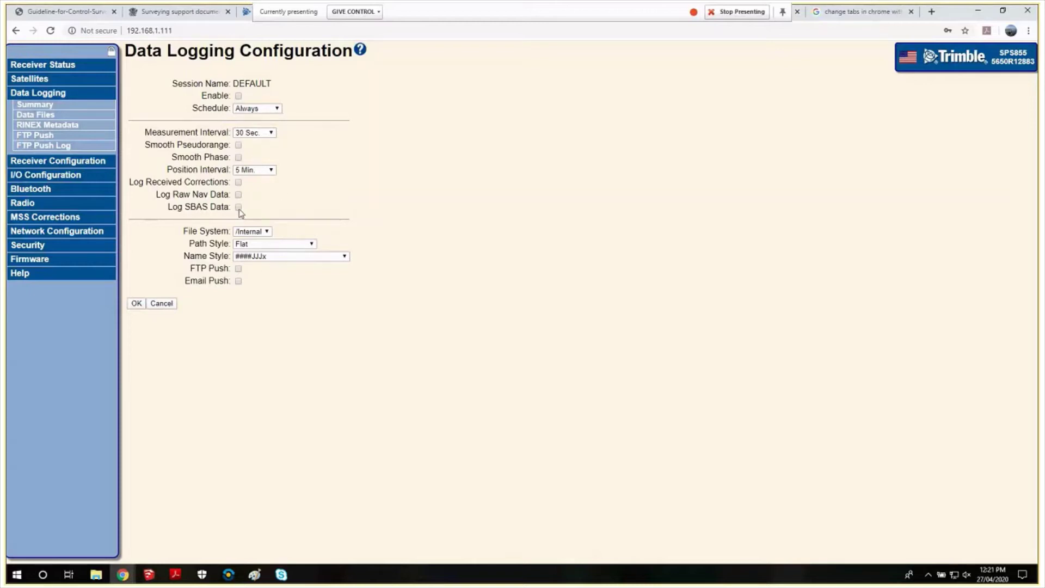
{"action": "left_click_drag", "start_coordinate": [176, 207], "coordinate": [212, 208]}
{"action": "left_click", "coordinate": [211, 209]}
{"action": "left_click", "coordinate": [212, 209]}
{"action": "left_click_drag", "start_coordinate": [210, 206], "coordinate": [226, 206]}
{"action": "left_click", "coordinate": [225, 206]}
Step: Keep the logging path style as Flat and set the file name style to ##########YYYYMMDDhhmm
{"action": "left_click", "coordinate": [252, 232]}
{"action": "left_click", "coordinate": [275, 239]}
{"action": "left_click", "coordinate": [291, 244]}
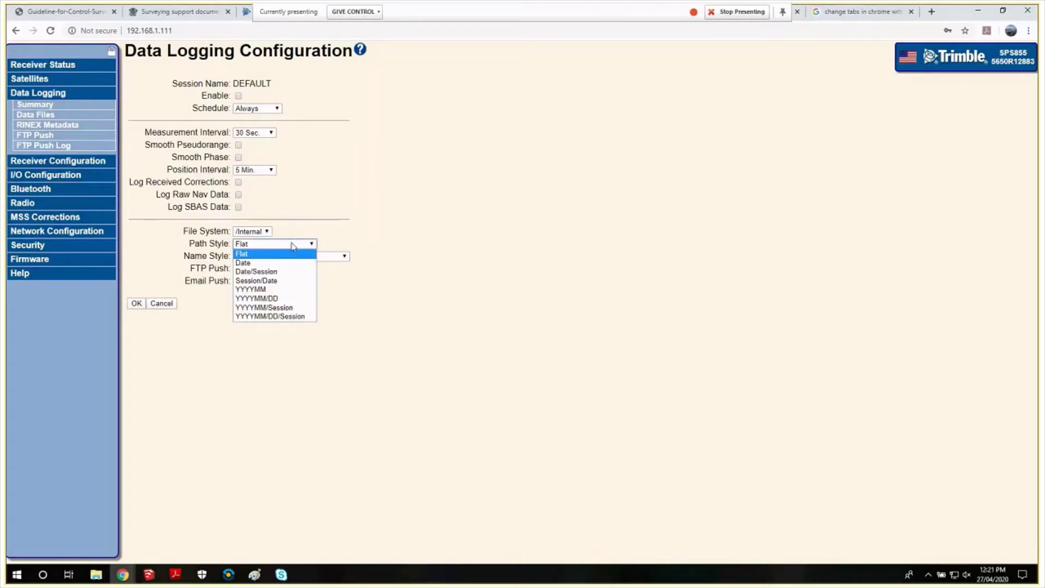
{"action": "left_click", "coordinate": [267, 254]}
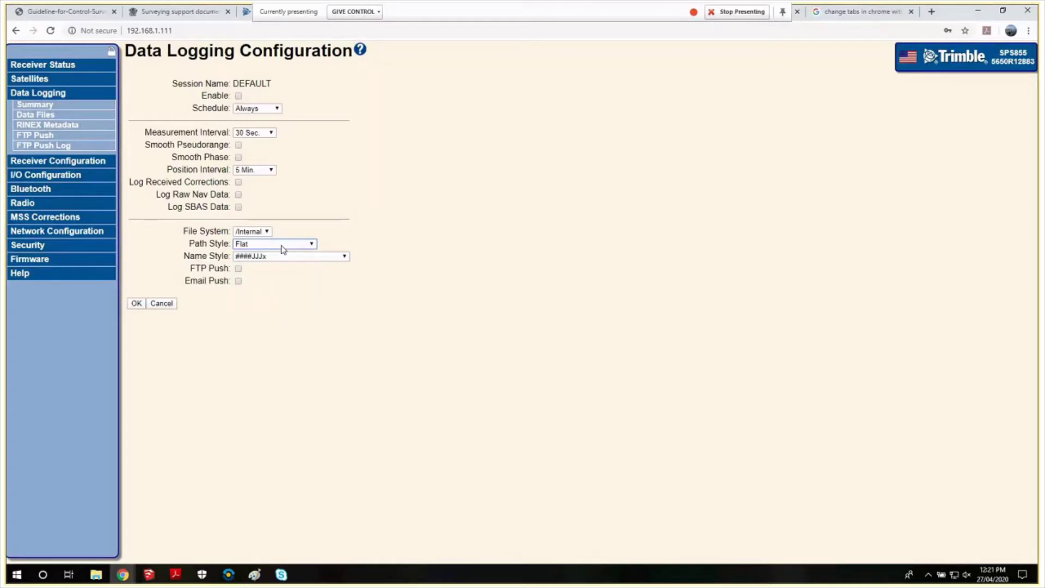
{"action": "left_click", "coordinate": [345, 259]}
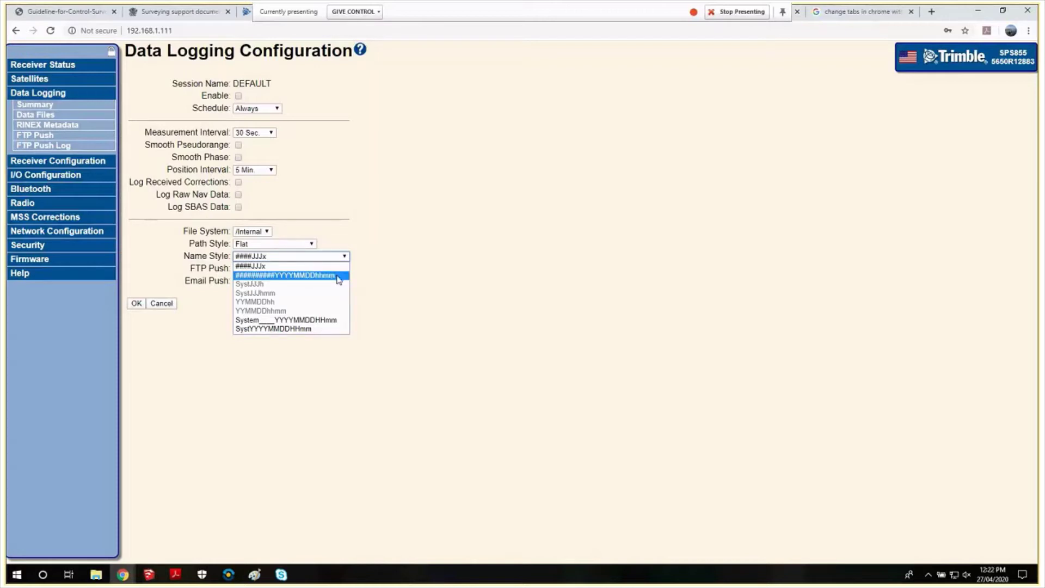
{"action": "left_click", "coordinate": [299, 276]}
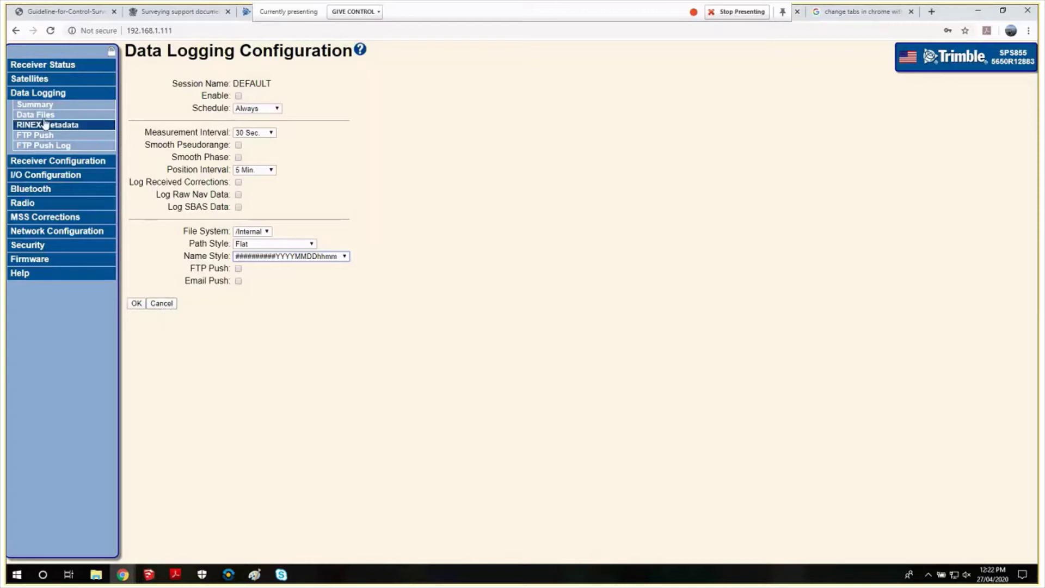
Step: View the Internal directory among the receiver's logged data files
{"action": "left_click", "coordinate": [67, 117]}
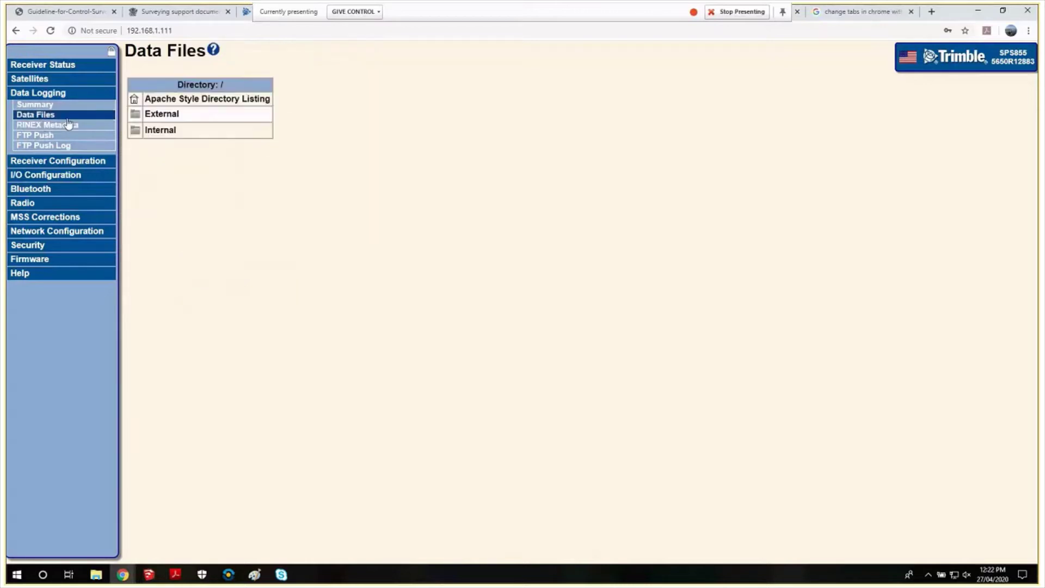
{"action": "left_click", "coordinate": [165, 134]}
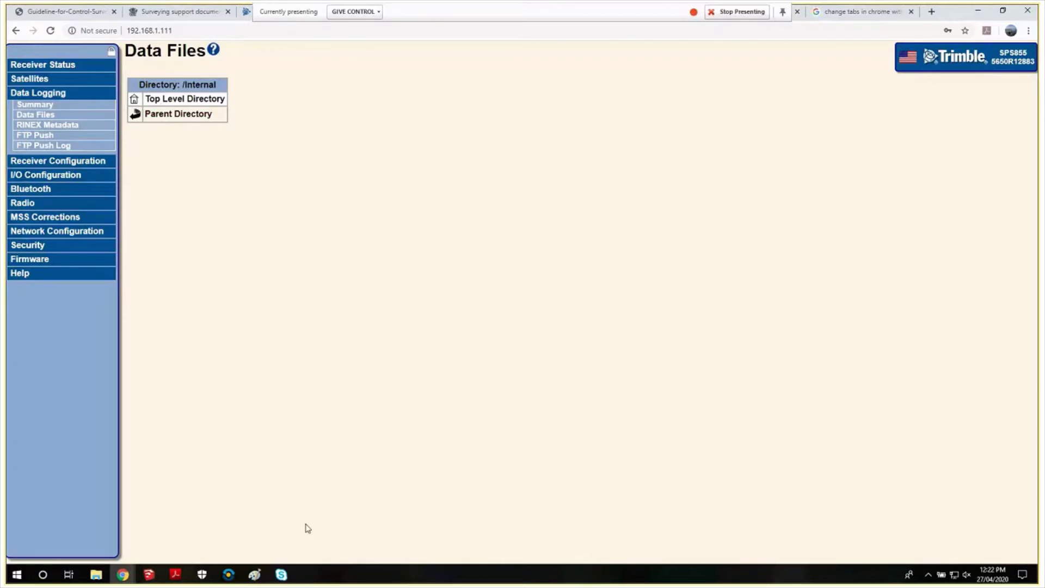
Step: Switch to Trimble Access in a maximised window and create a new project named GNSS static
{"action": "left_click", "coordinate": [16, 575]}
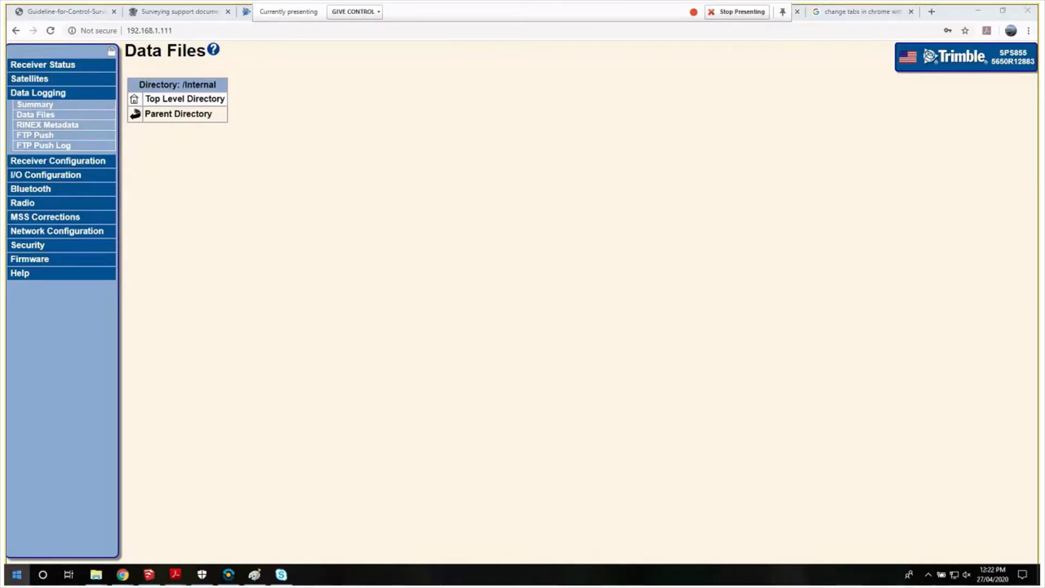
{"action": "left_click", "coordinate": [175, 242]}
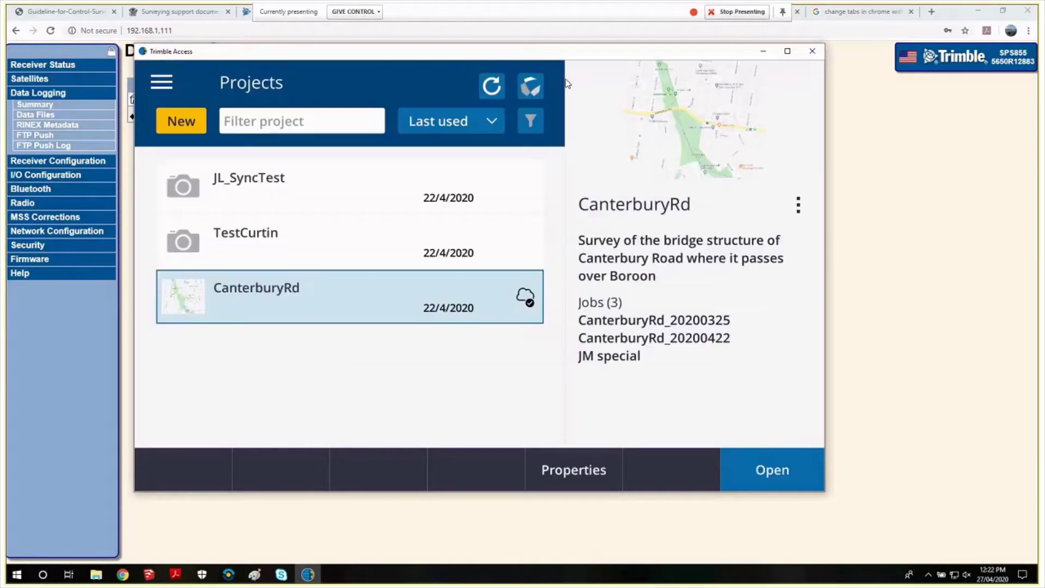
{"action": "left_click", "coordinate": [787, 52]}
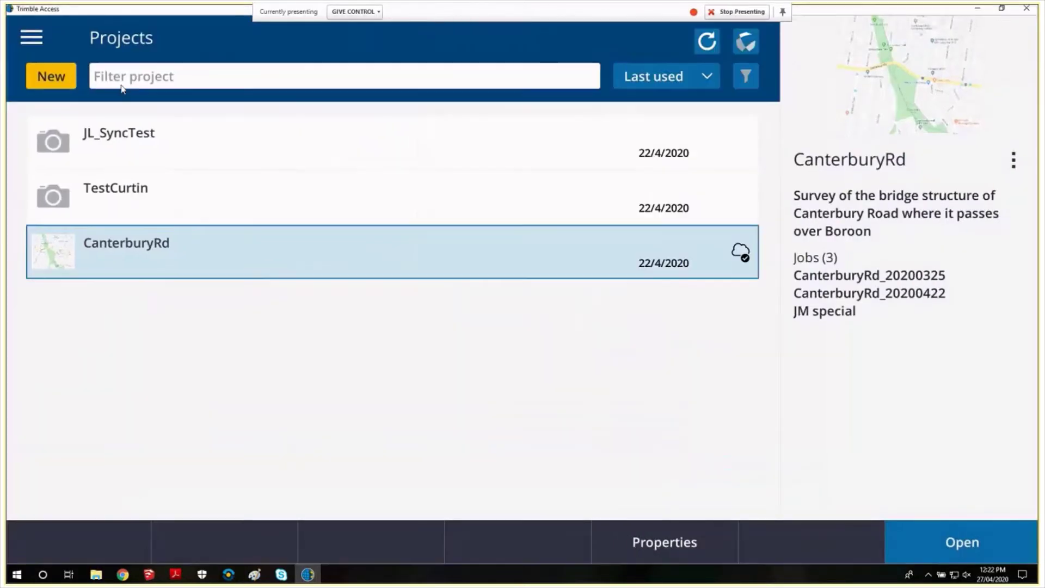
{"action": "left_click", "coordinate": [58, 80]}
{"action": "type", "text": "GNSS "}
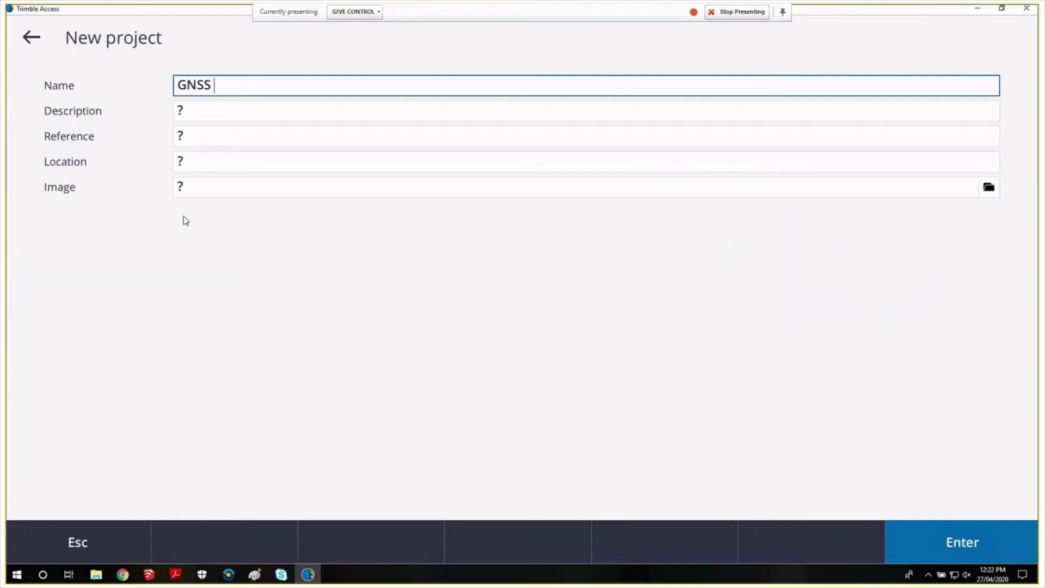
{"action": "type", "text": "static"}
{"action": "left_click", "coordinate": [972, 544]}
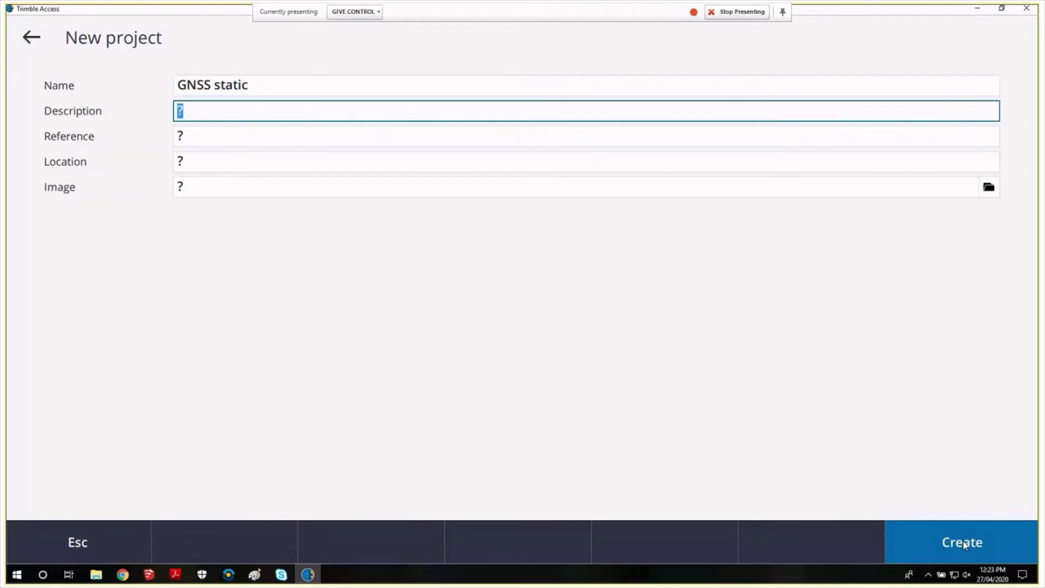
{"action": "left_click", "coordinate": [965, 546]}
Step: Create a job named 123456 from the GDA2020 Zone55 template in the new project
{"action": "type", "text": "123"}
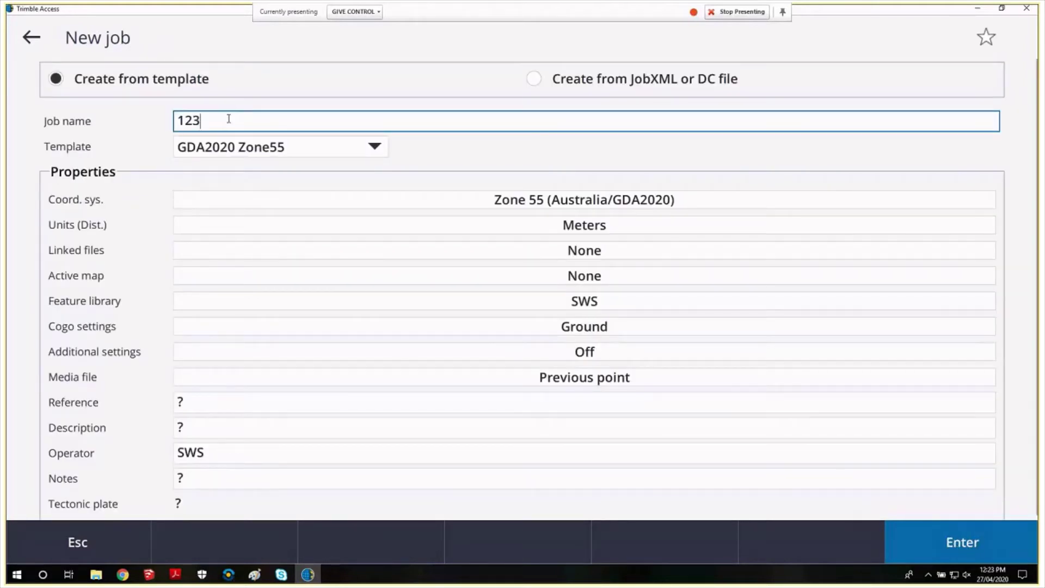
{"action": "type", "text": "456"}
{"action": "left_click", "coordinate": [964, 547]}
{"action": "left_click", "coordinate": [965, 547]}
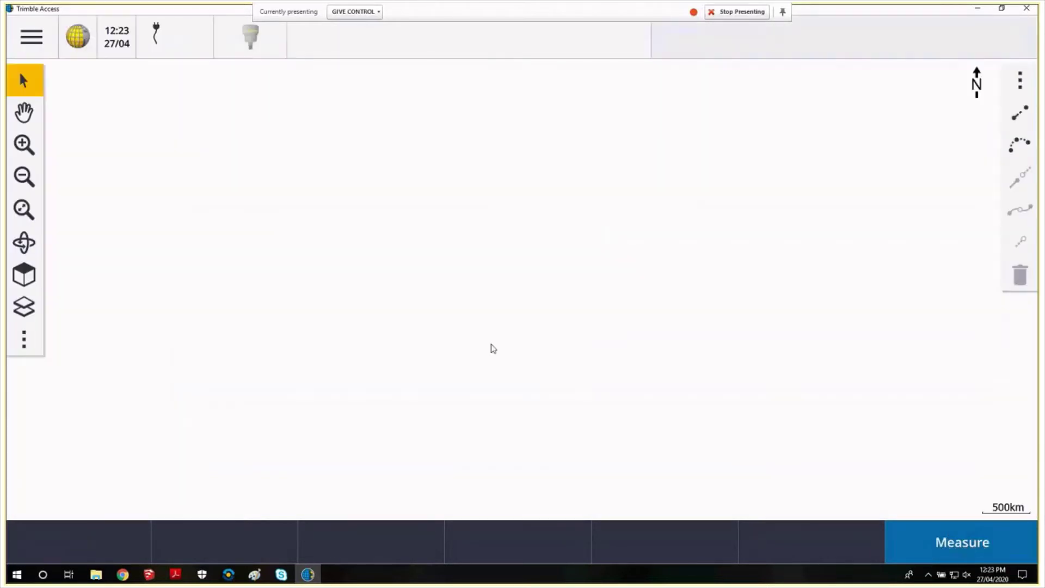
Step: Create a new survey style named Static with the GNSS style type
{"action": "left_click", "coordinate": [36, 51]}
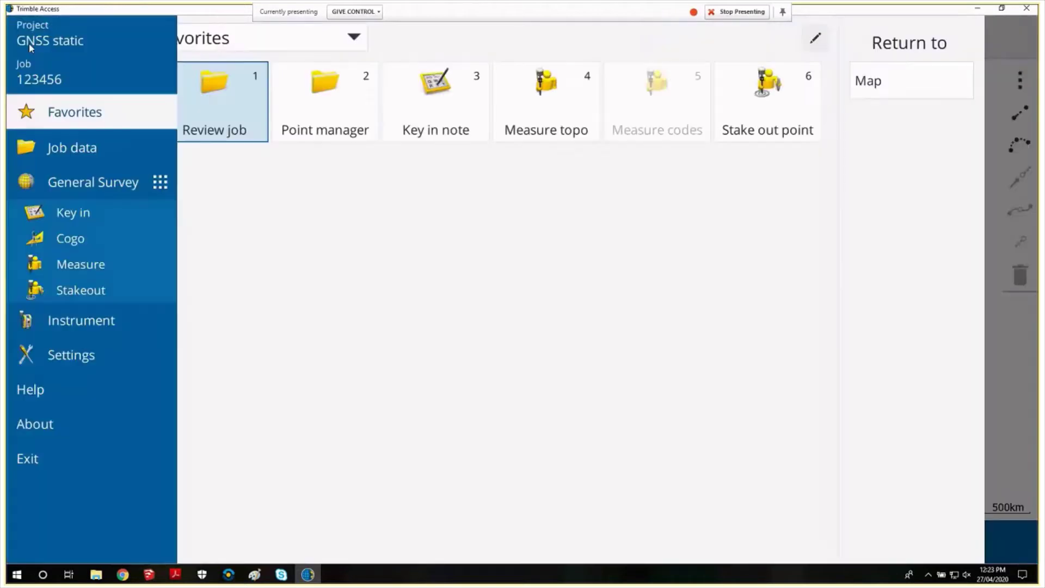
{"action": "left_click", "coordinate": [90, 362]}
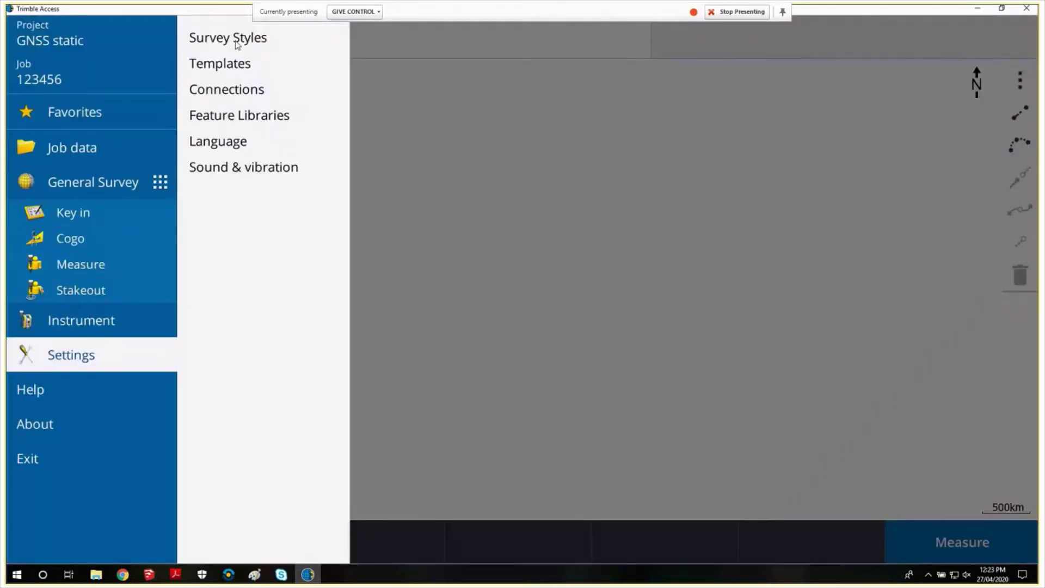
{"action": "left_click", "coordinate": [237, 46]}
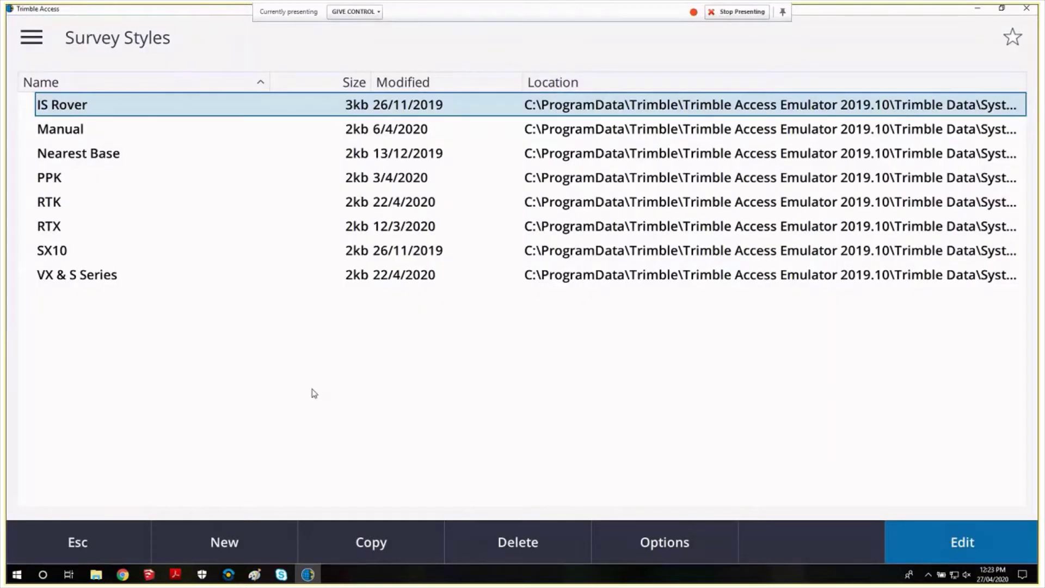
{"action": "left_click", "coordinate": [239, 542]}
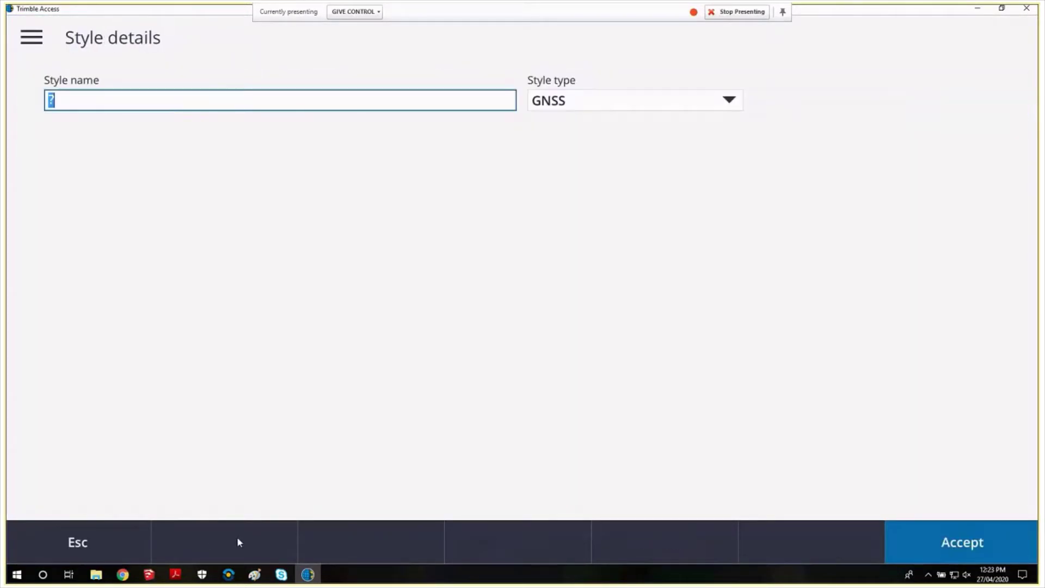
{"action": "type", "text": "Static"}
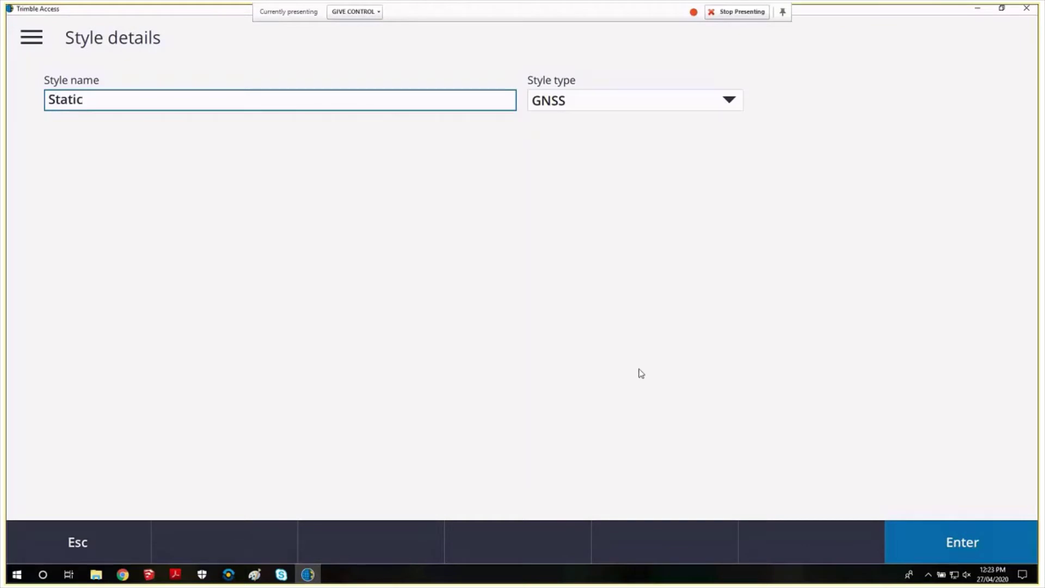
{"action": "left_click", "coordinate": [965, 537]}
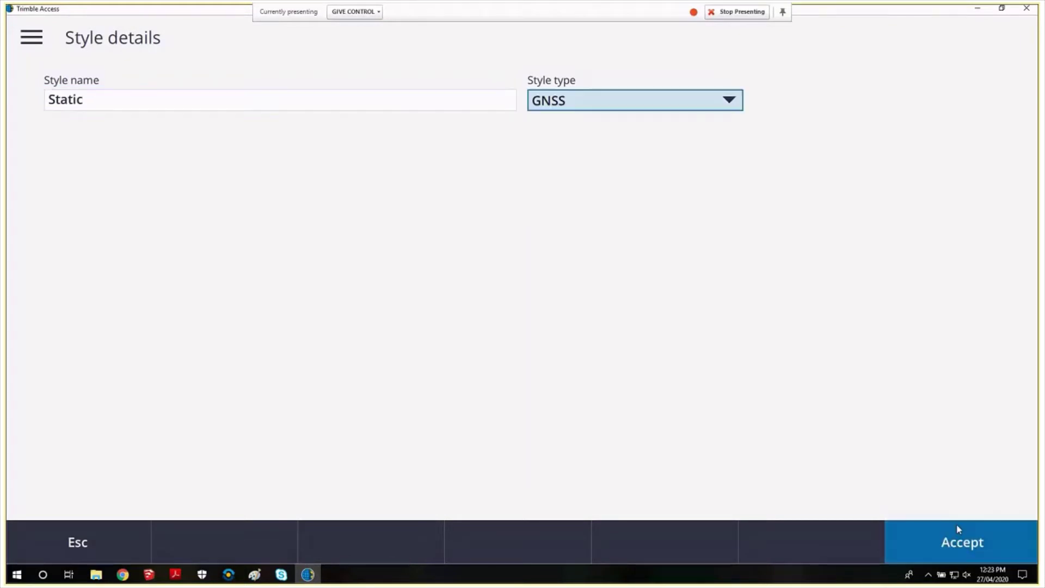
{"action": "left_click", "coordinate": [959, 542]}
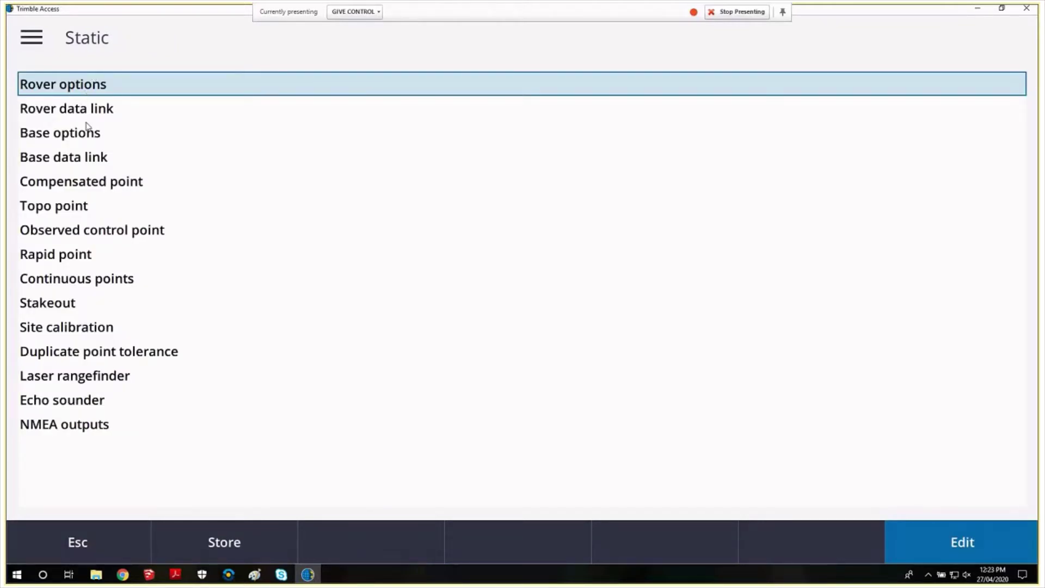
Step: Set the survey type in the Static style's base options to FastStatic
{"action": "left_click", "coordinate": [83, 140]}
{"action": "left_click", "coordinate": [83, 140]}
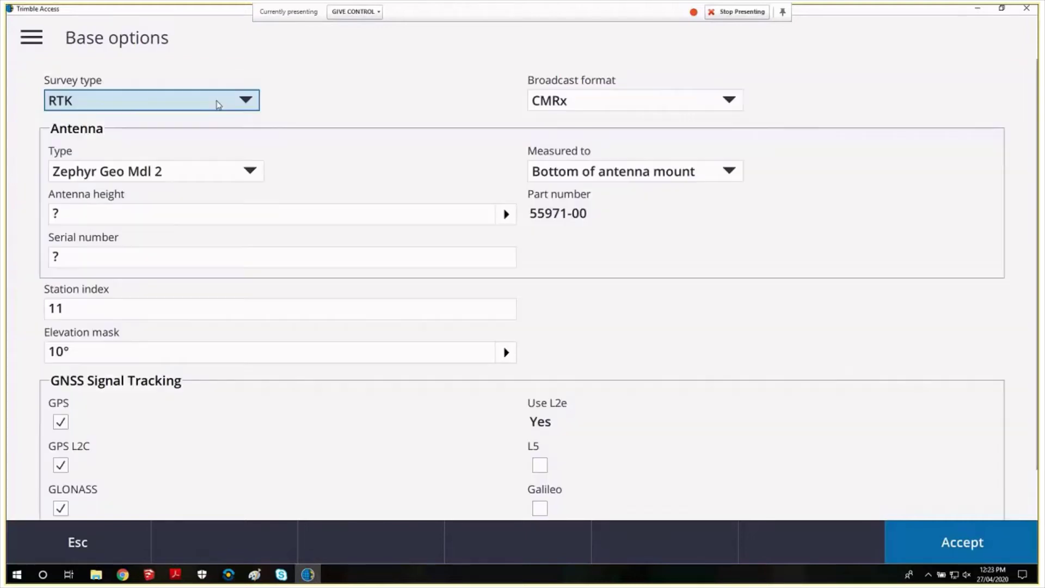
{"action": "left_click", "coordinate": [250, 107]}
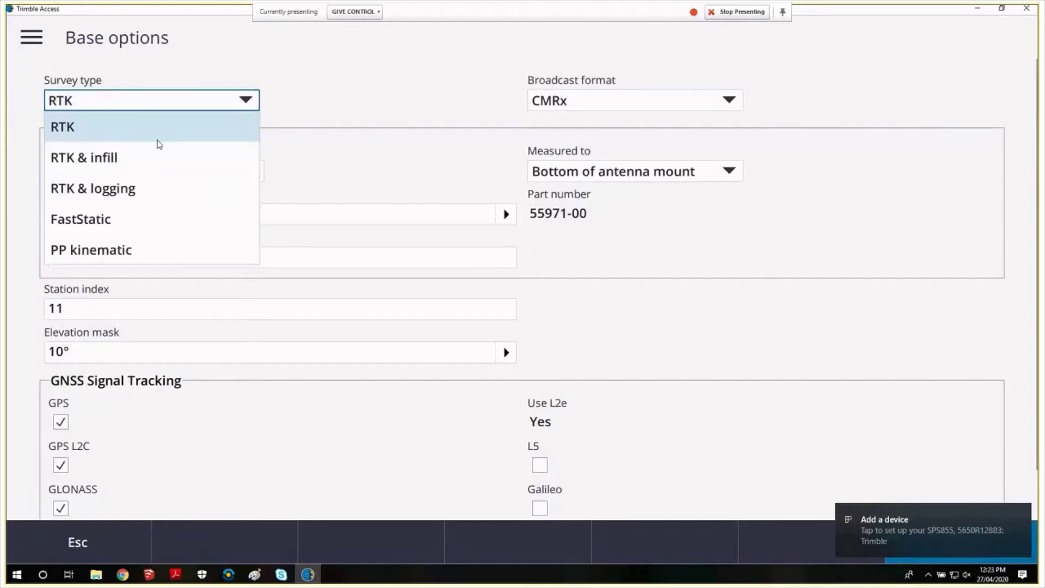
{"action": "left_click", "coordinate": [134, 221]}
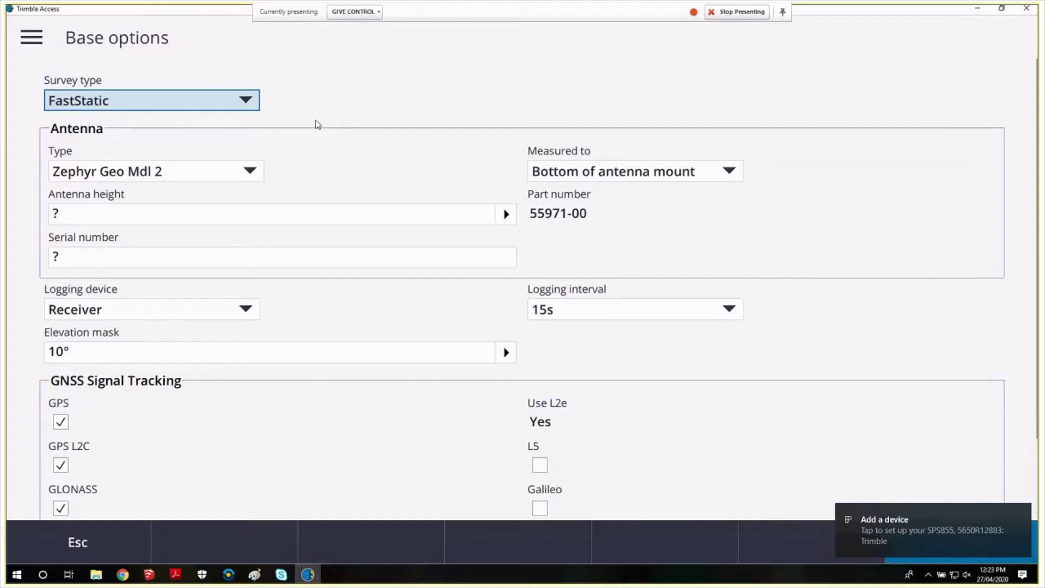
Step: Set the antenna type in the Static style's base options to R12 Internal
{"action": "left_click", "coordinate": [260, 181]}
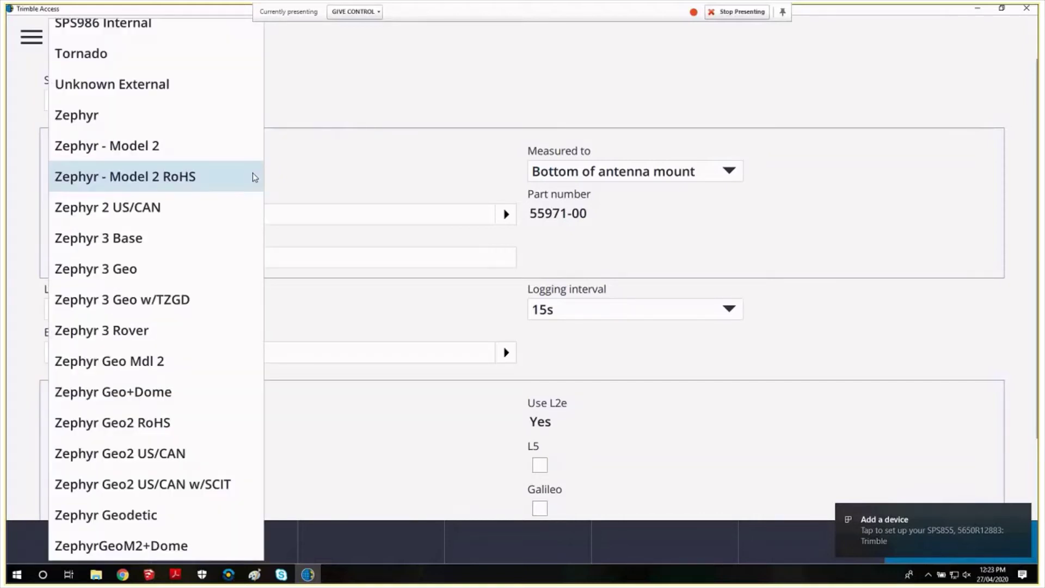
{"action": "scroll", "coordinate": [224, 205], "scroll_direction": "up", "scroll_amount": 3}
{"action": "scroll", "coordinate": [224, 207], "scroll_direction": "up", "scroll_amount": 1}
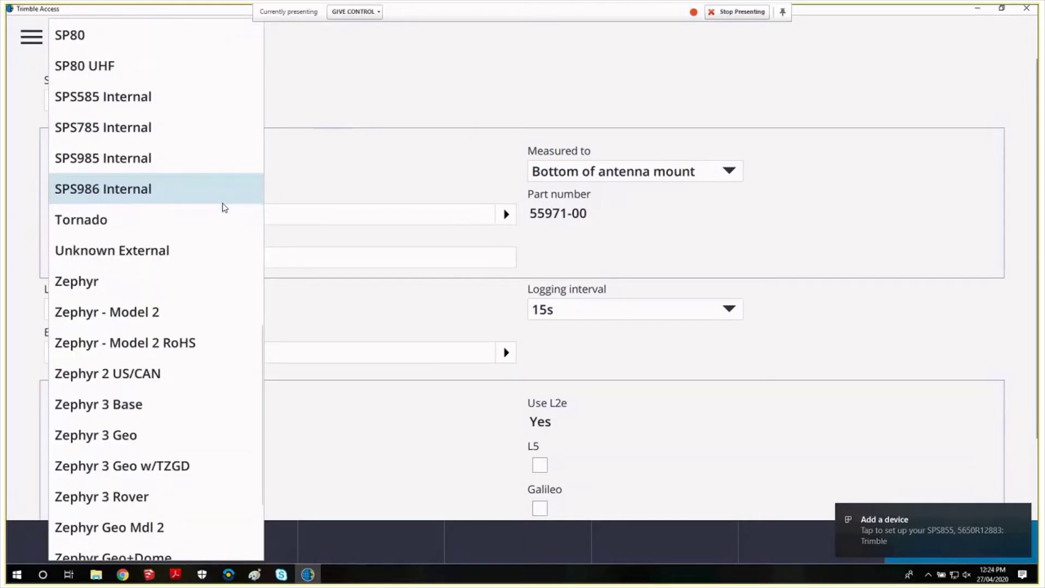
{"action": "scroll", "coordinate": [224, 207], "scroll_direction": "up", "scroll_amount": 2}
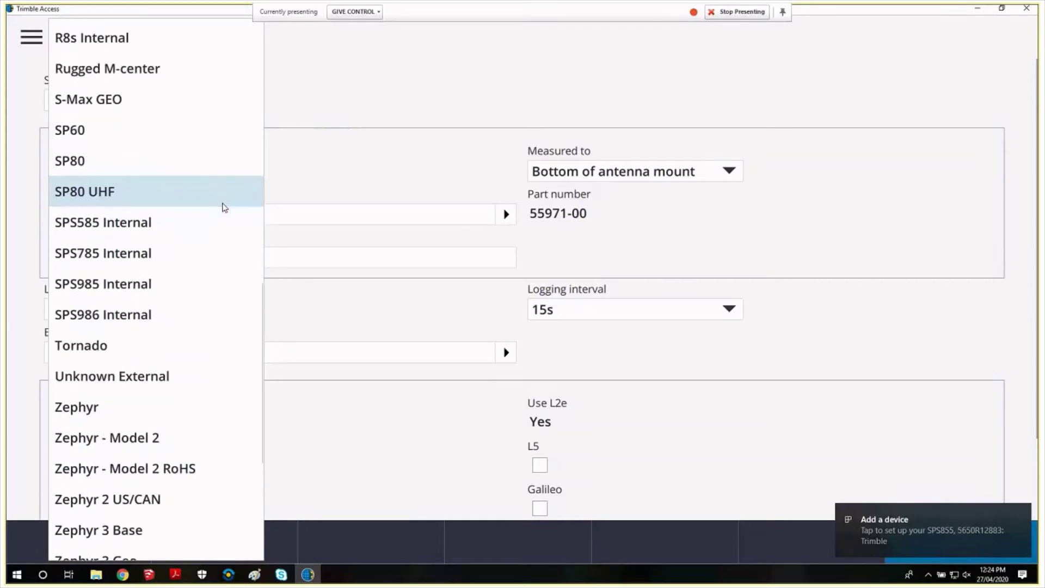
{"action": "scroll", "coordinate": [222, 207], "scroll_direction": "up", "scroll_amount": 3}
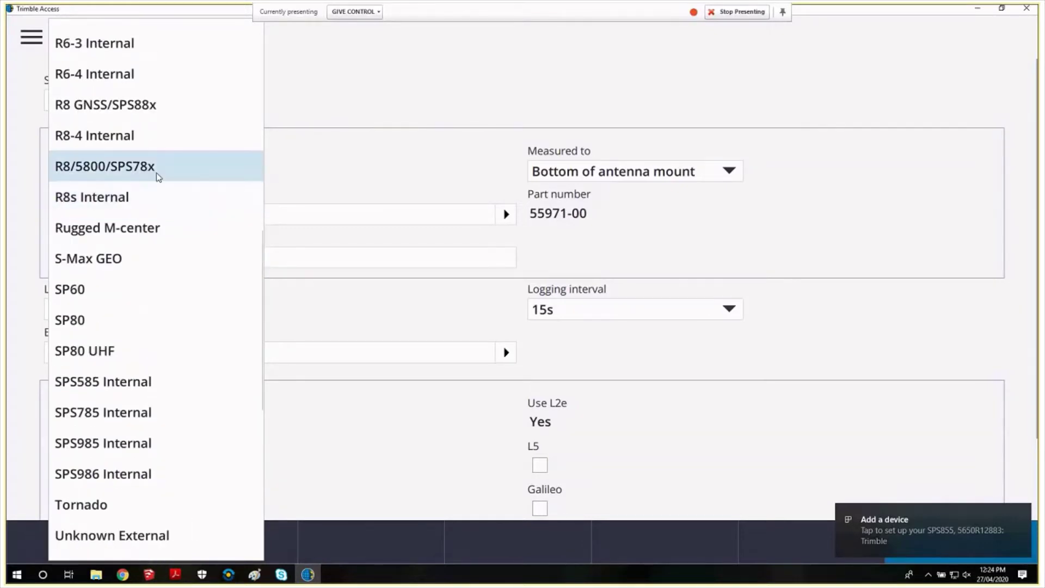
{"action": "scroll", "coordinate": [153, 163], "scroll_direction": "up", "scroll_amount": 4}
{"action": "left_click", "coordinate": [138, 104]}
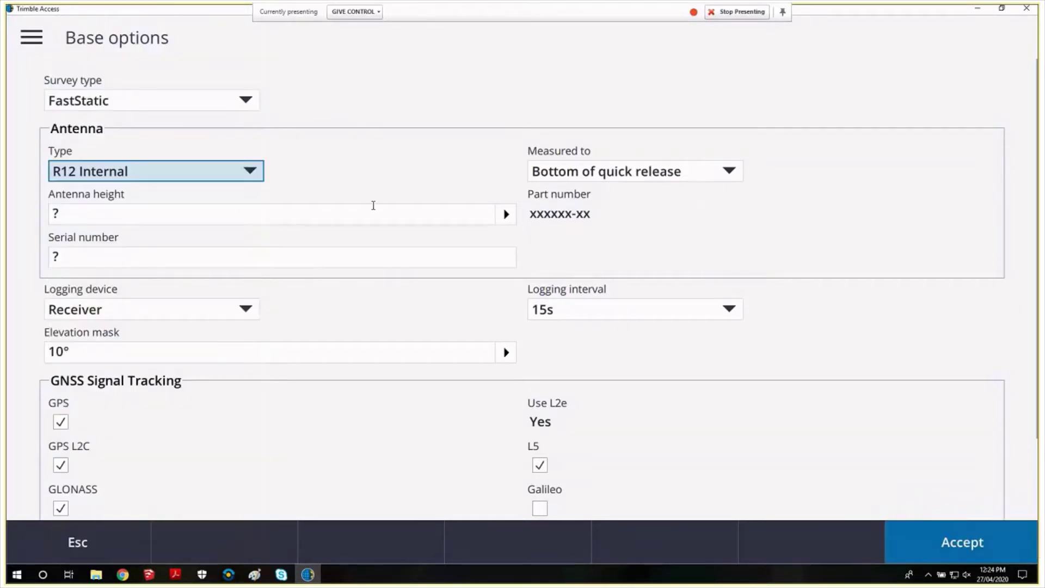
Step: Select Receiver as the logging device in the base options
{"action": "scroll", "coordinate": [334, 222], "scroll_direction": "down", "scroll_amount": 2}
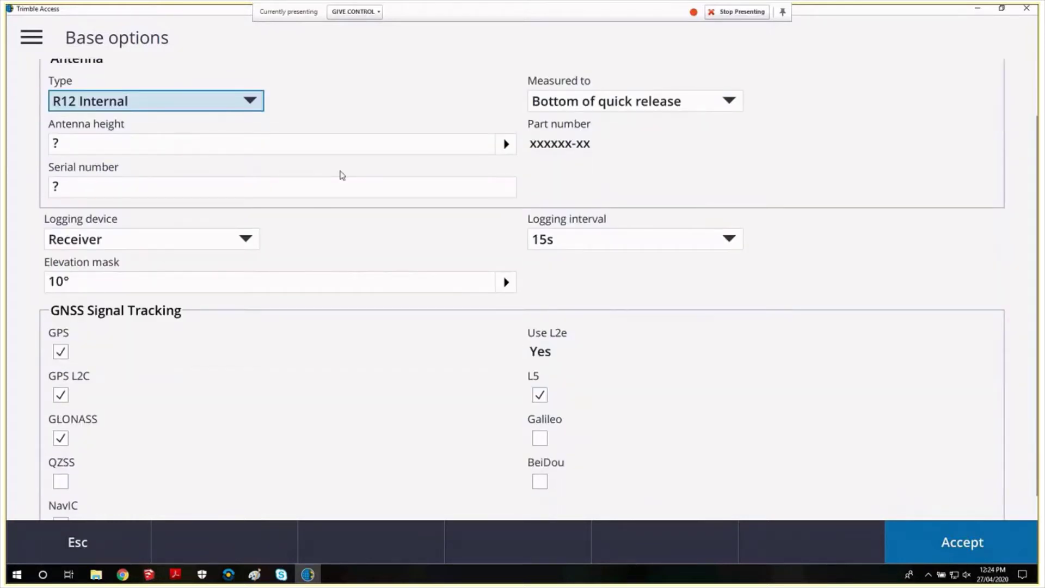
{"action": "scroll", "coordinate": [342, 175], "scroll_direction": "up", "scroll_amount": 2}
{"action": "scroll", "coordinate": [323, 220], "scroll_direction": "down", "scroll_amount": 2}
{"action": "left_click", "coordinate": [248, 240]}
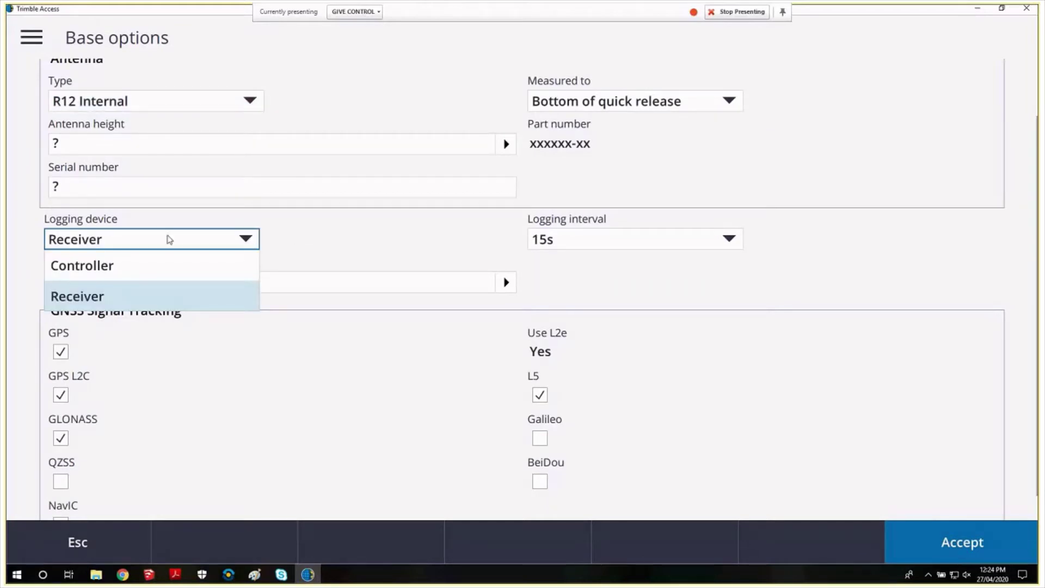
{"action": "left_click", "coordinate": [82, 296]}
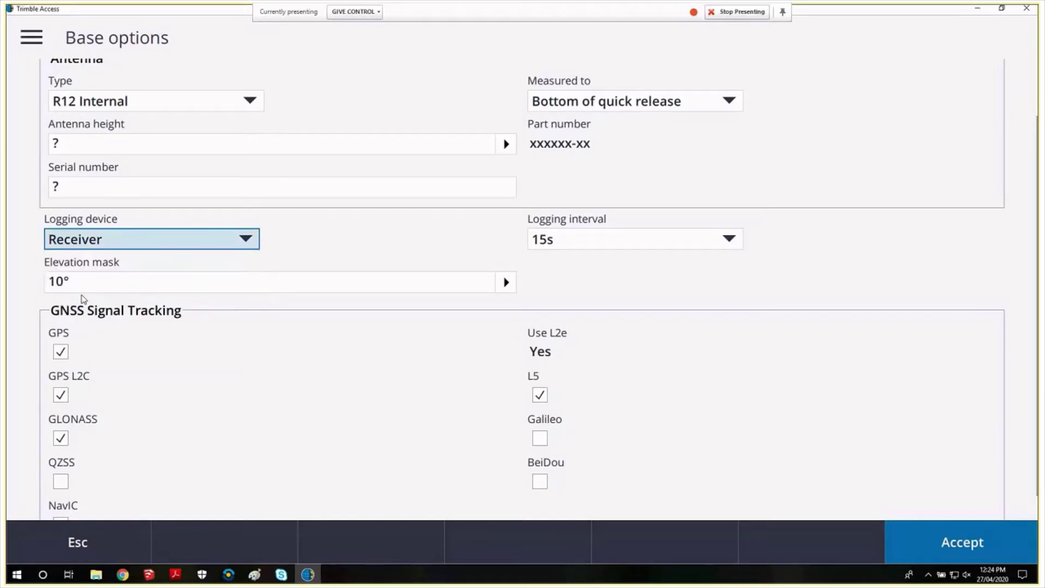
Step: Enable QZSS, Galileo, BeiDou and NavIC signal tracking in the base options
{"action": "scroll", "coordinate": [284, 260], "scroll_direction": "down", "scroll_amount": 1}
{"action": "left_click", "coordinate": [60, 451]}
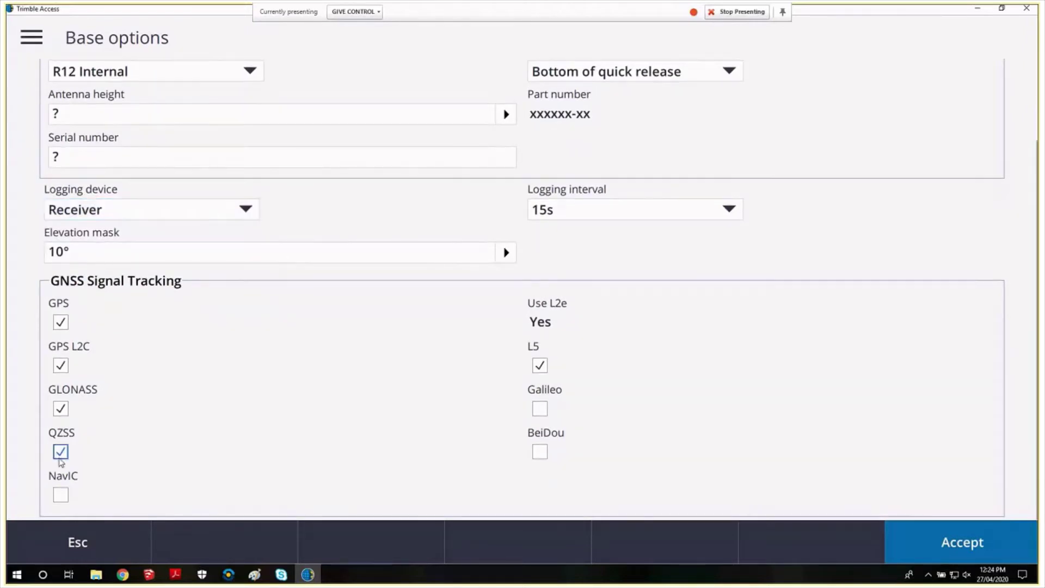
{"action": "left_click", "coordinate": [540, 408]}
{"action": "left_click", "coordinate": [544, 456]}
{"action": "left_click", "coordinate": [61, 495]}
Step: Set the base logging interval to 30s and the elevation mask to 0°
{"action": "left_click", "coordinate": [721, 210]}
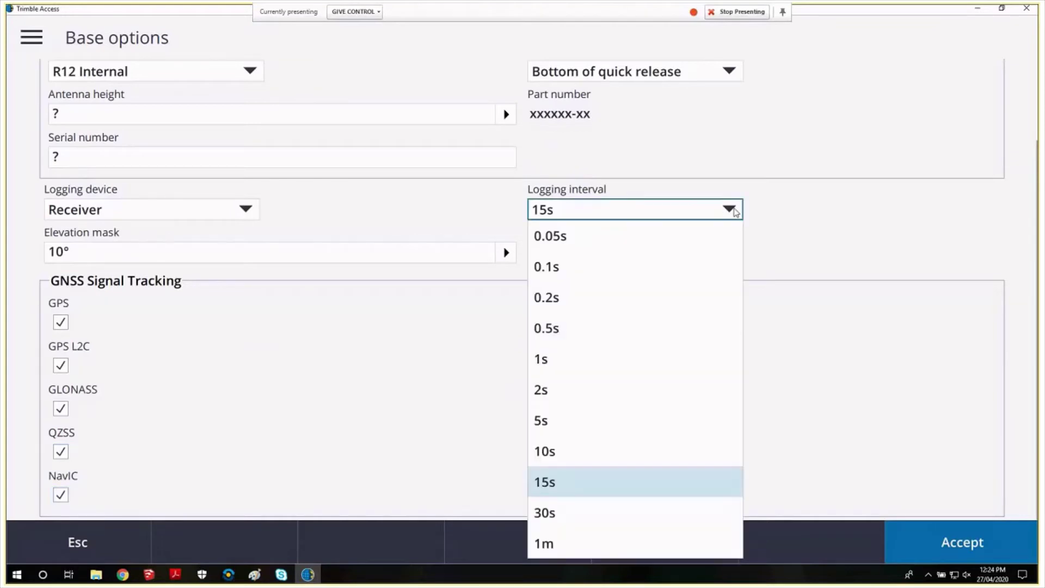
{"action": "left_click", "coordinate": [556, 511]}
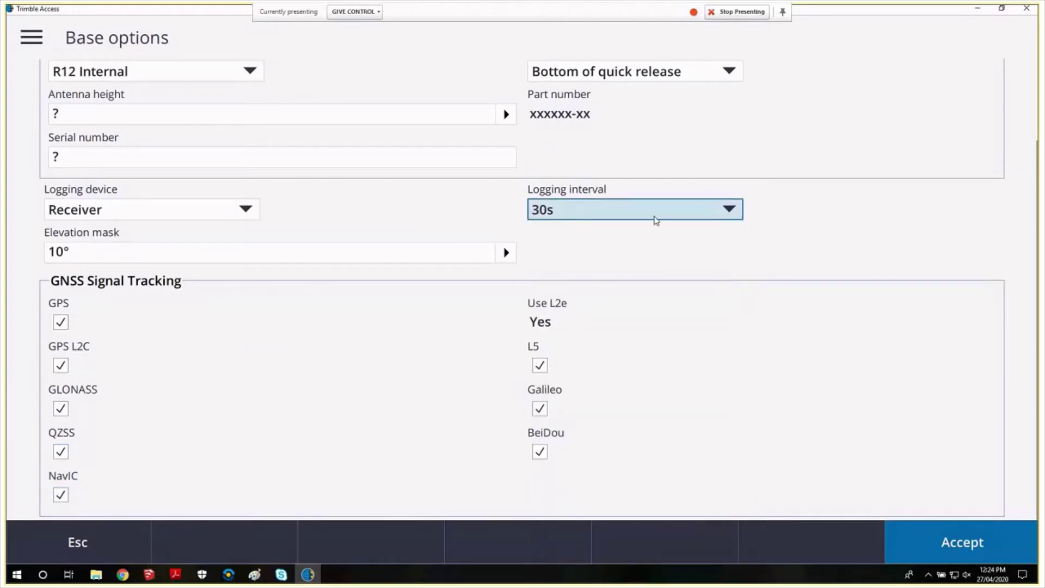
{"action": "left_click", "coordinate": [251, 256]}
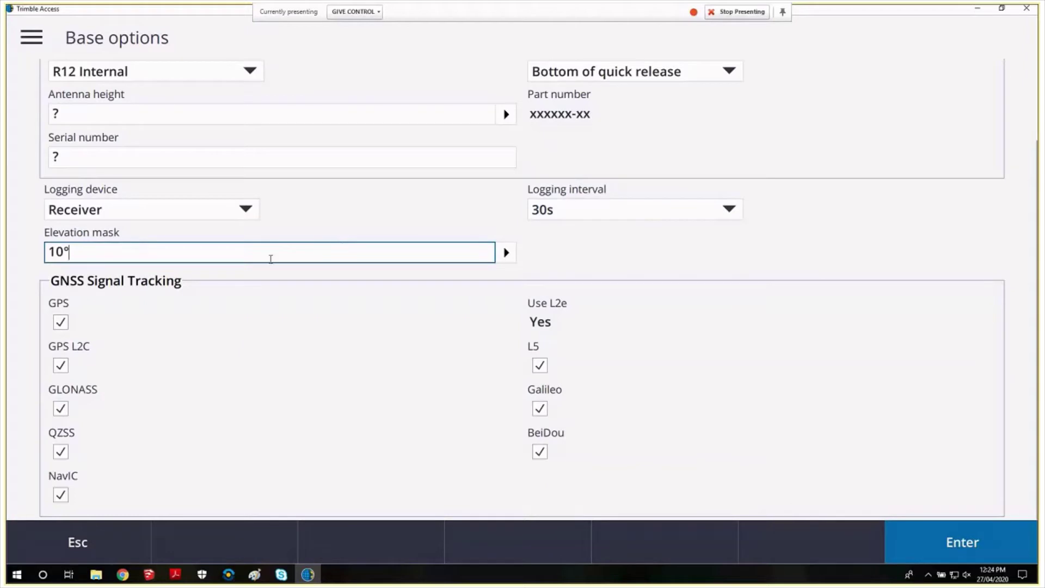
{"action": "key", "text": "BackSpace"}
{"action": "key", "text": "BackSpace"}
{"action": "key", "text": "BackSpace"}
{"action": "type", "text": "0"}
{"action": "key", "text": "Tab"}
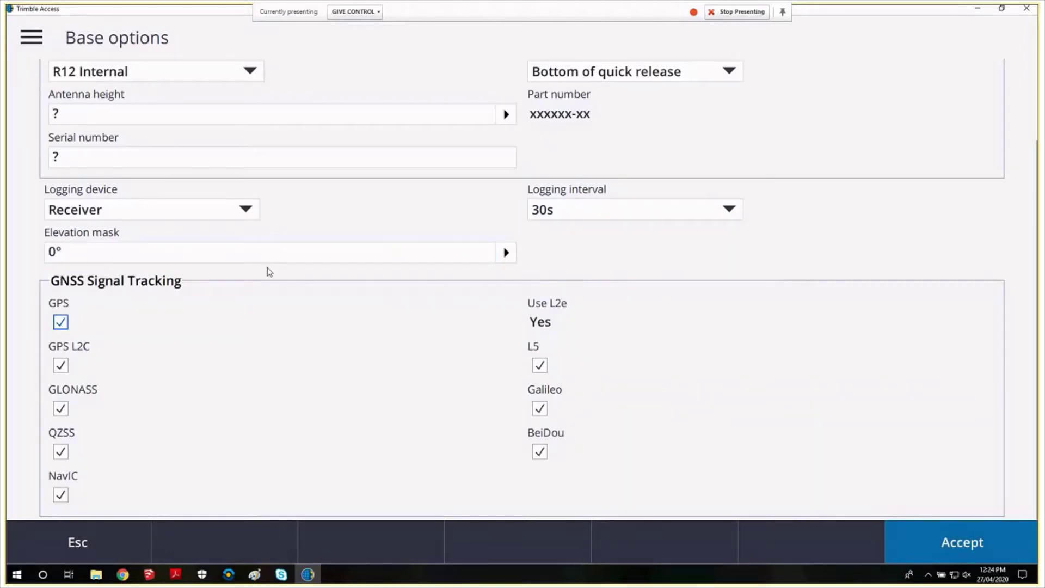
Step: Review the antenna, logging and signal tracking settings and accept the base options
{"action": "scroll", "coordinate": [269, 272], "scroll_direction": "up", "scroll_amount": 3}
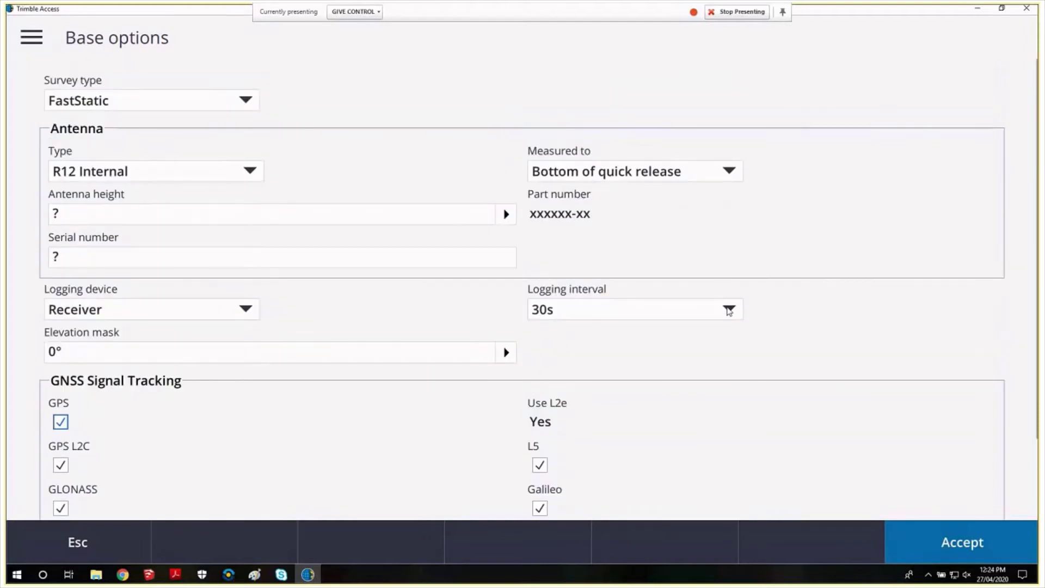
{"action": "scroll", "coordinate": [774, 304], "scroll_direction": "down", "scroll_amount": 3}
{"action": "scroll", "coordinate": [773, 305], "scroll_direction": "down", "scroll_amount": 1}
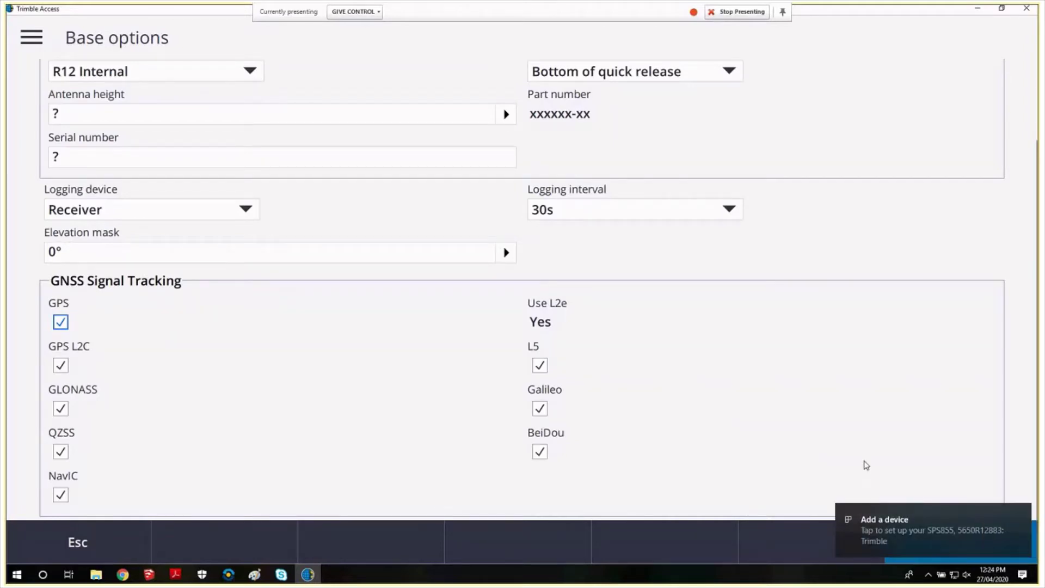
{"action": "left_click", "coordinate": [1024, 515]}
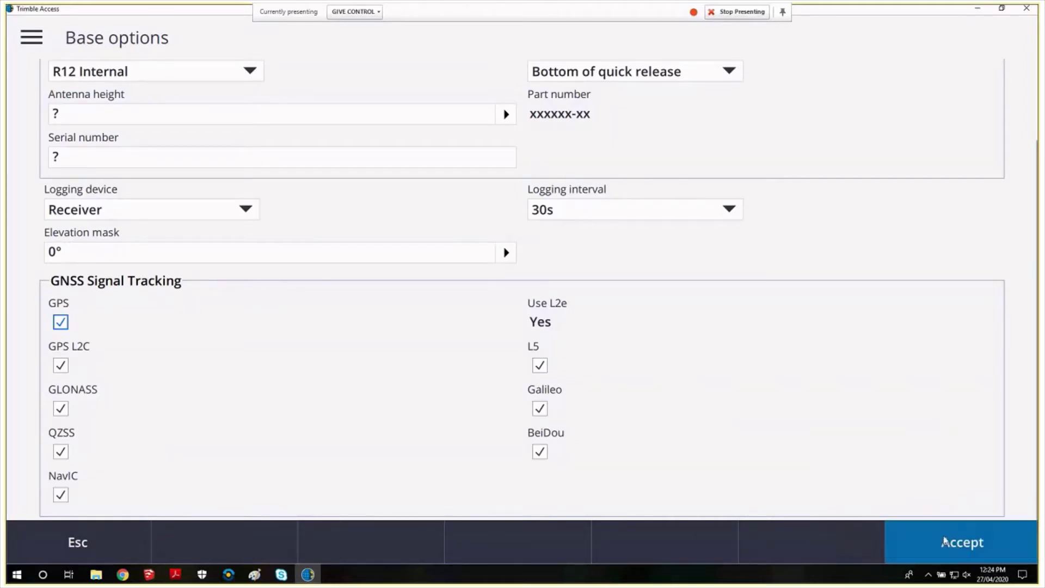
{"action": "scroll", "coordinate": [274, 261], "scroll_direction": "up", "scroll_amount": 3}
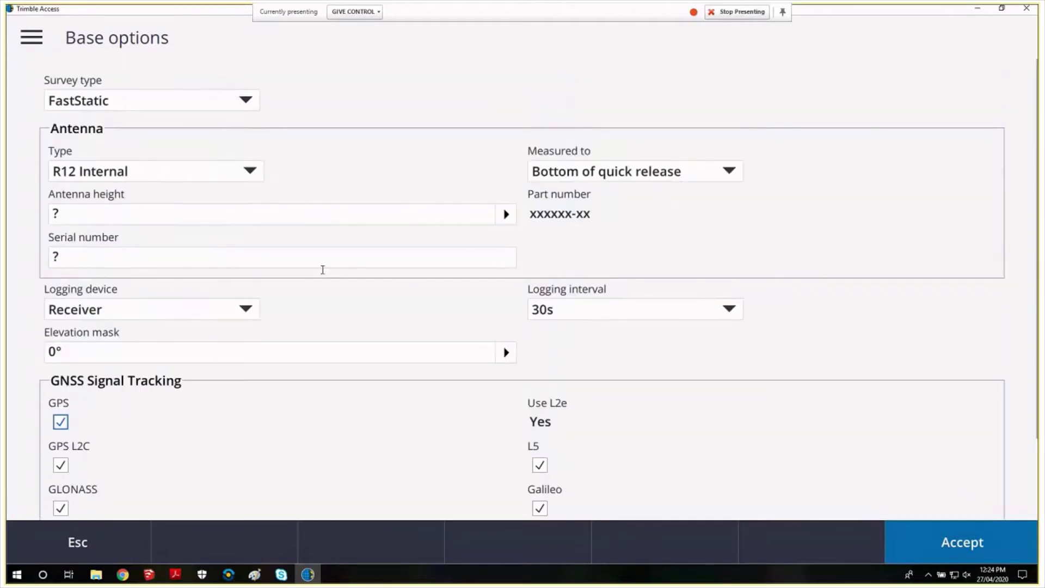
{"action": "scroll", "coordinate": [323, 270], "scroll_direction": "down", "scroll_amount": 3}
{"action": "left_click", "coordinate": [888, 544]}
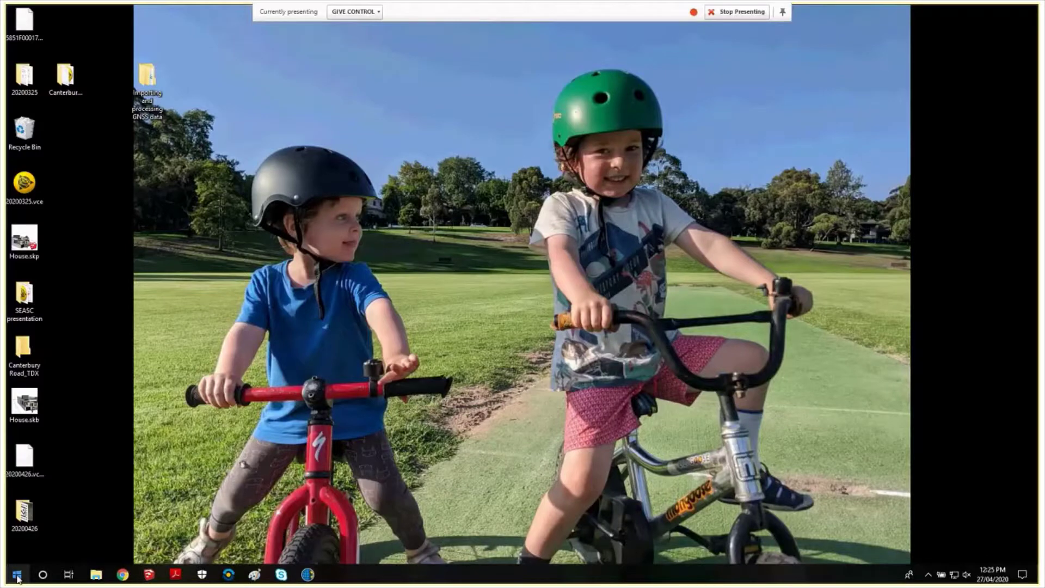
Step: Switch to Trimble Business Center and create a new project from the Metric template, making that template the default
{"action": "left_click", "coordinate": [438, 254]}
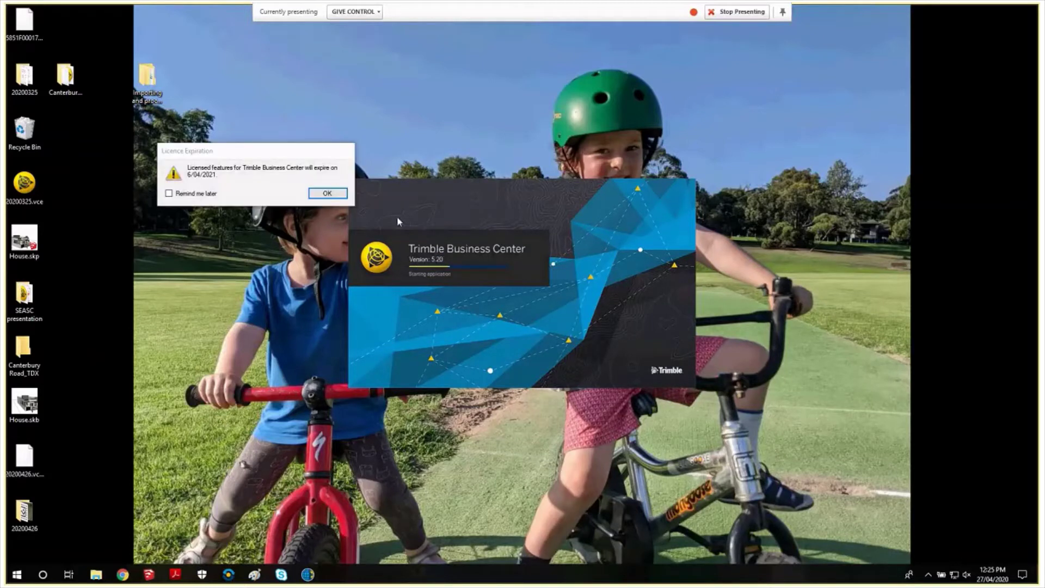
{"action": "left_click", "coordinate": [327, 194]}
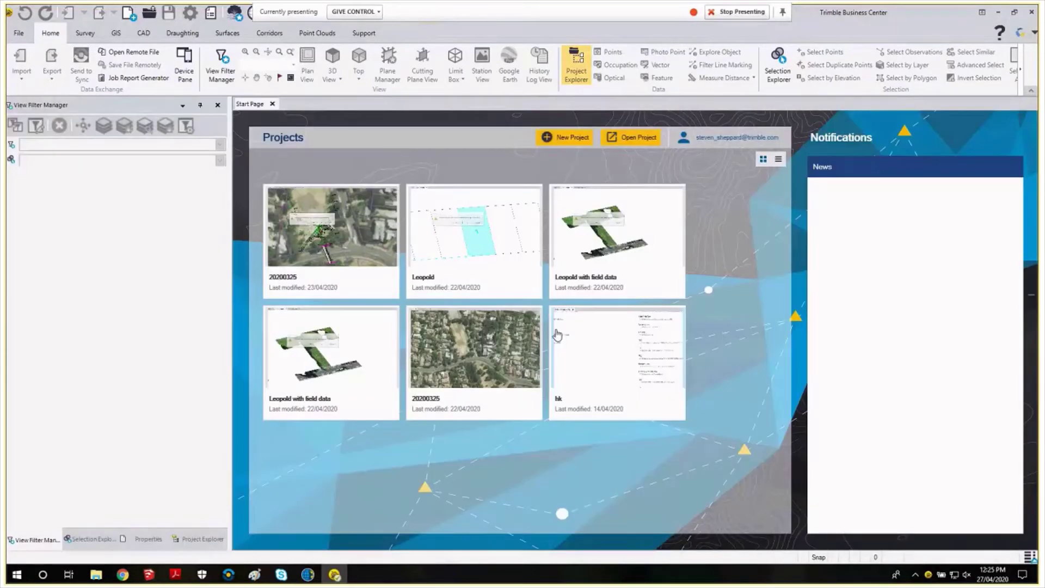
{"action": "left_click", "coordinate": [567, 137]}
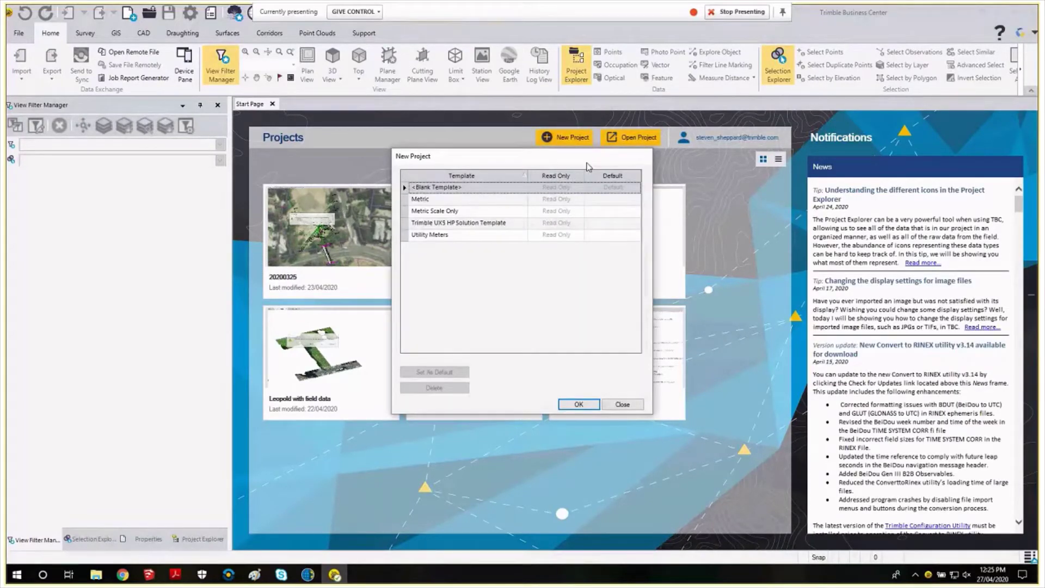
{"action": "key", "text": "Down"}
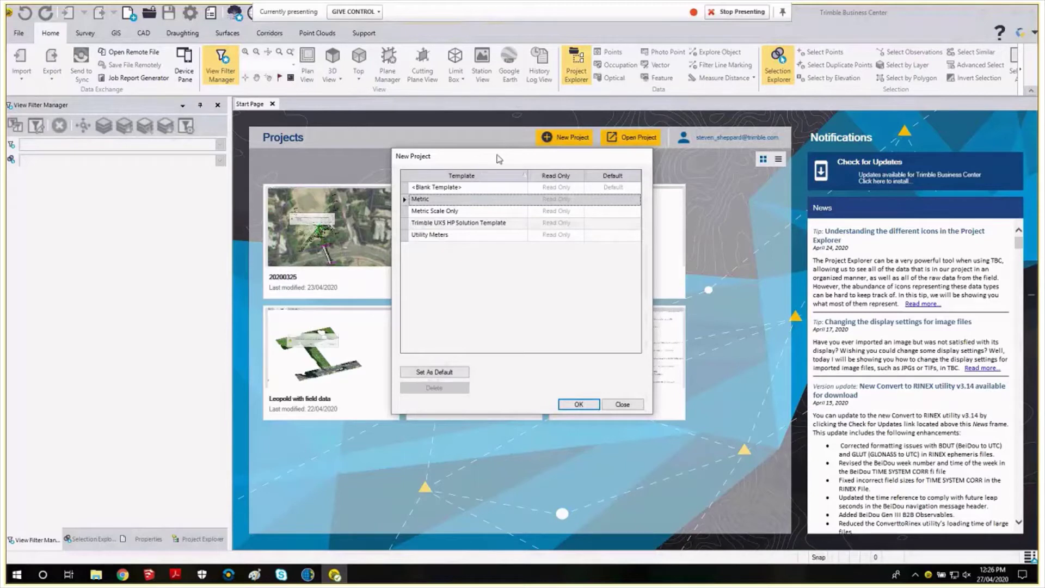
{"action": "left_click_drag", "start_coordinate": [497, 159], "coordinate": [514, 162]}
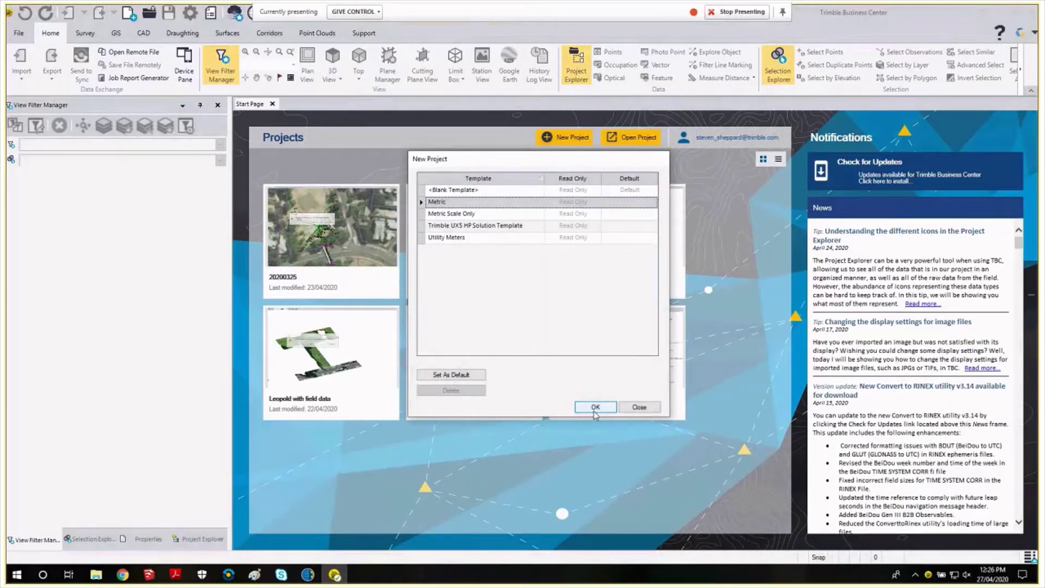
{"action": "key", "text": "alt+s"}
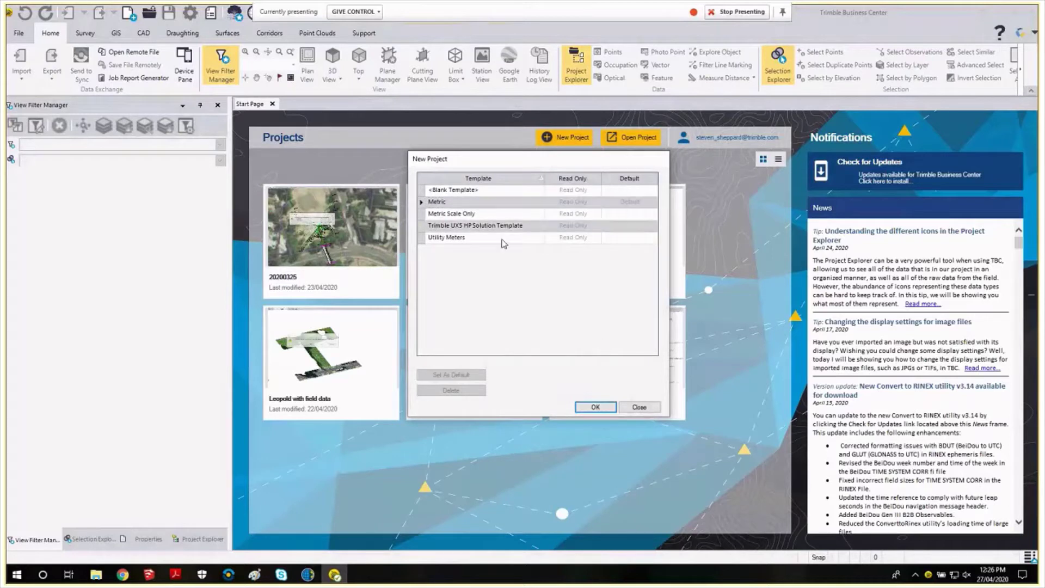
{"action": "left_click", "coordinate": [601, 409]}
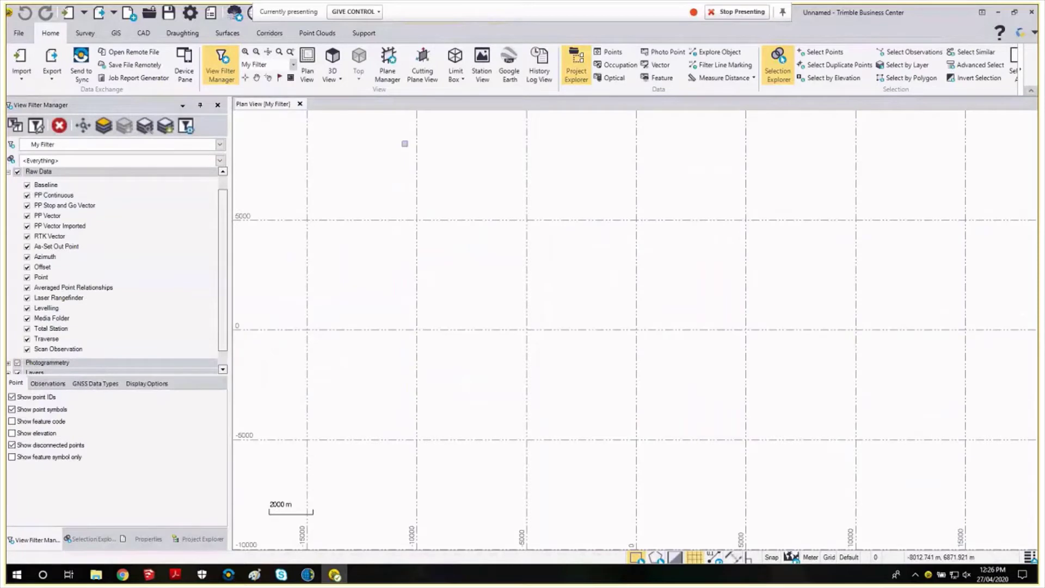
Step: Change the project's coordinate system to the recently used Australia/GDA2020 Zone 55 with the AUSGeoid2020 (Australia) geoid model
{"action": "left_click", "coordinate": [191, 14]}
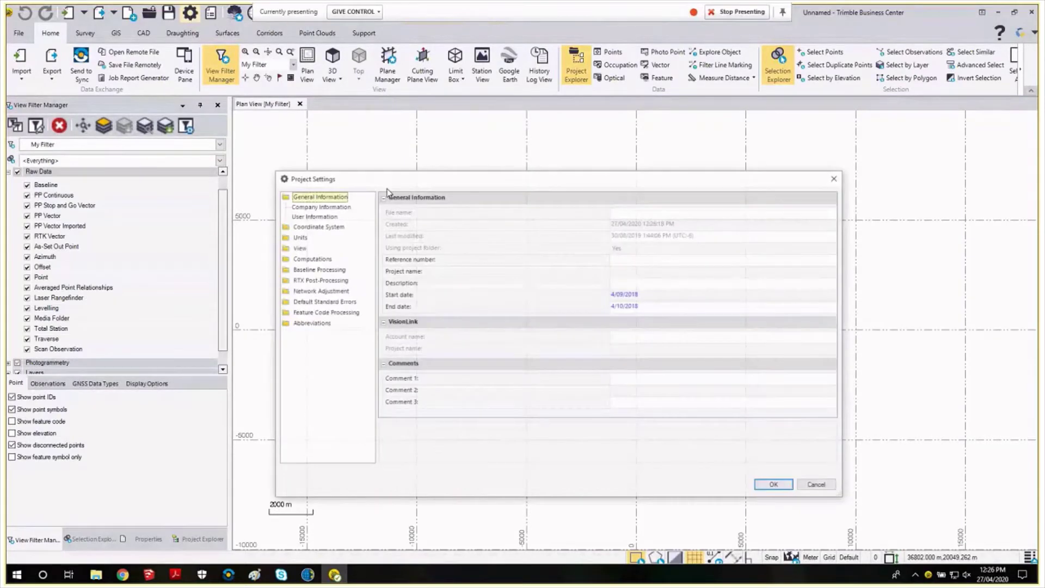
{"action": "left_click", "coordinate": [321, 226]}
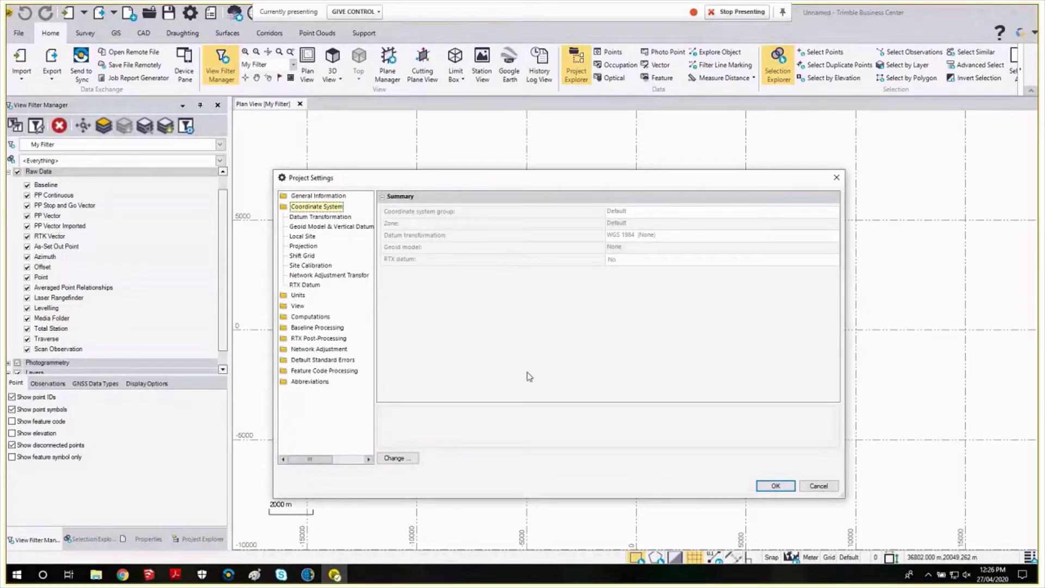
{"action": "left_click", "coordinate": [399, 459]}
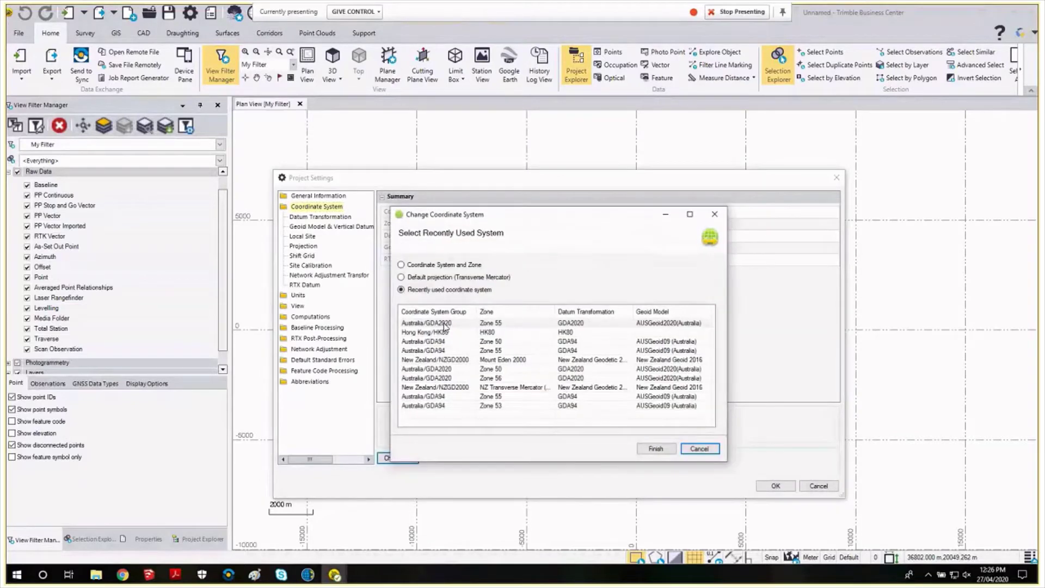
{"action": "left_click", "coordinate": [445, 325]}
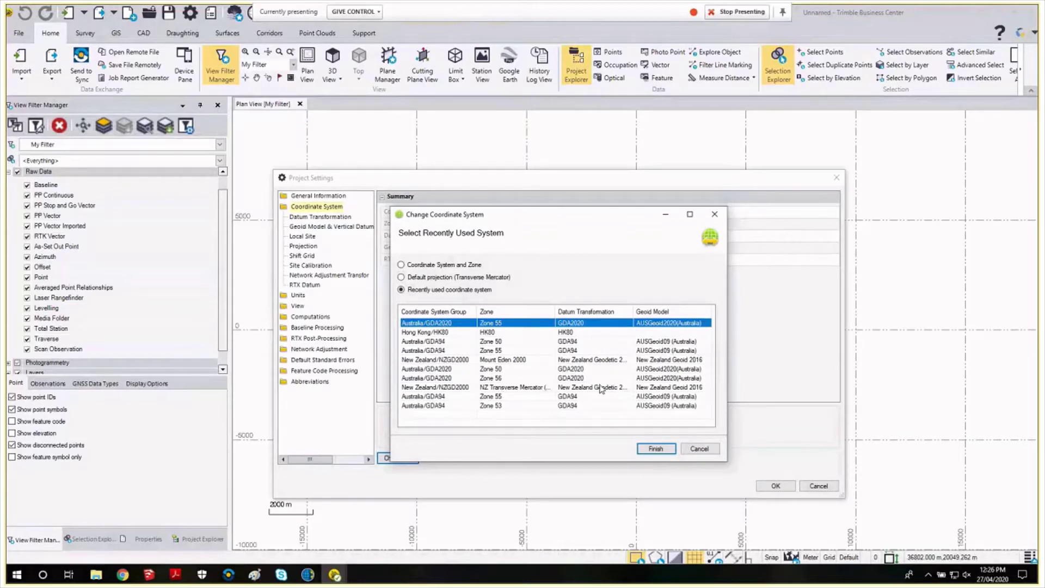
{"action": "left_click", "coordinate": [654, 449]}
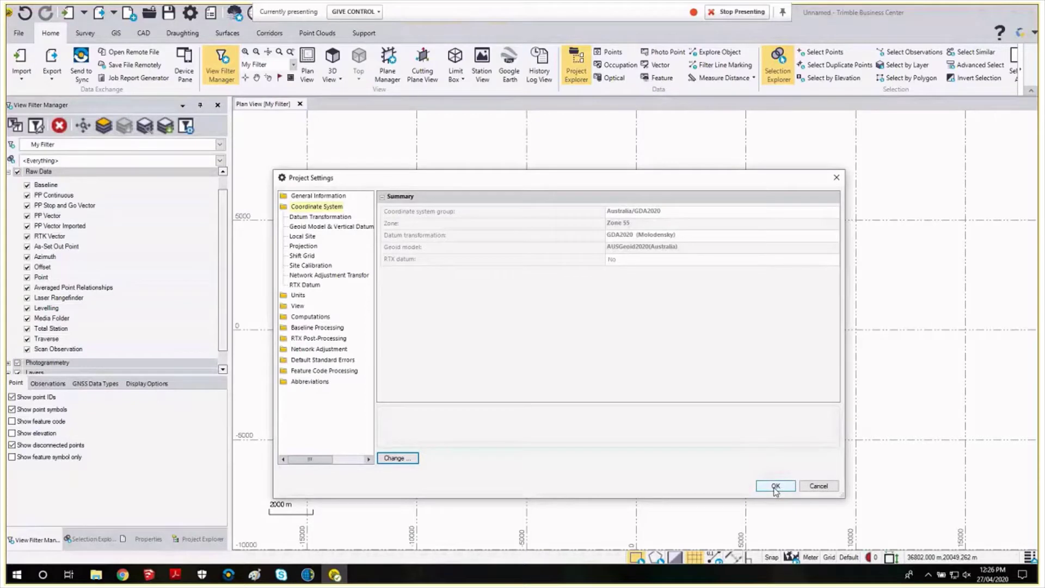
Step: Set the decimal precision of the project's distance units to 0.123 and apply the project settings
{"action": "left_click", "coordinate": [298, 294]}
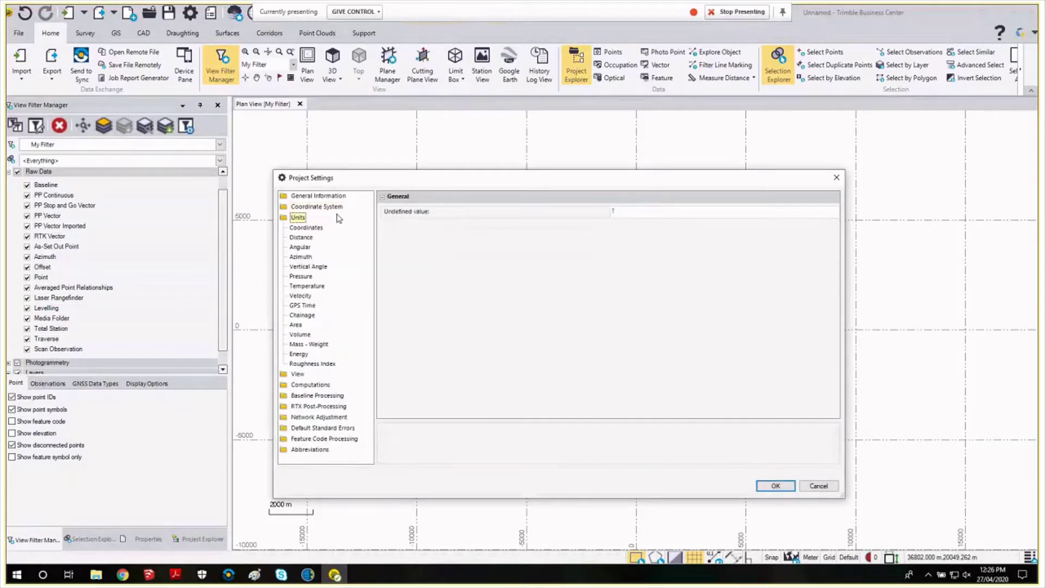
{"action": "left_click", "coordinate": [305, 229]}
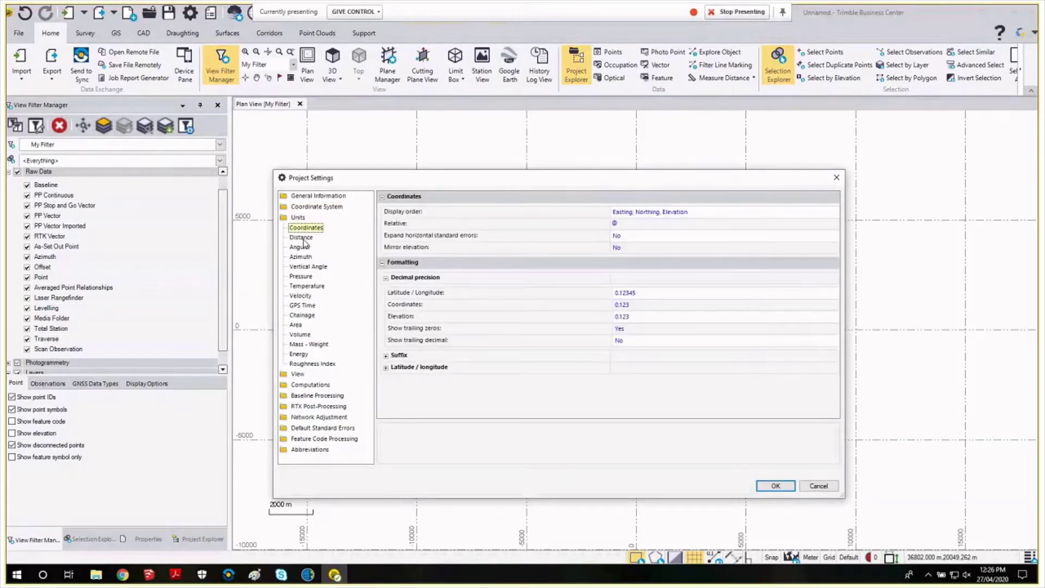
{"action": "left_click", "coordinate": [303, 239]}
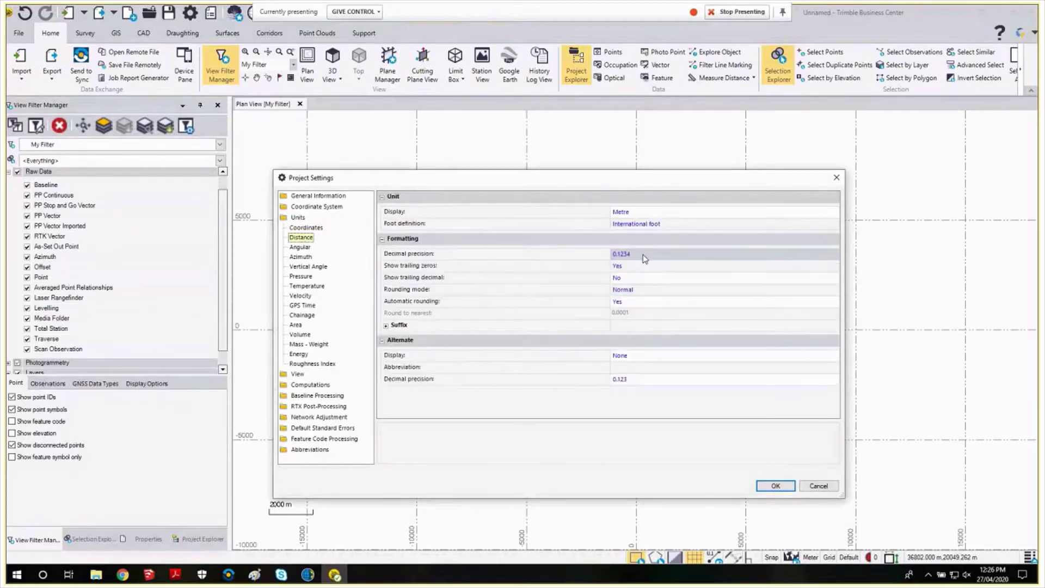
{"action": "left_click", "coordinate": [626, 253]}
{"action": "left_click", "coordinate": [633, 288]}
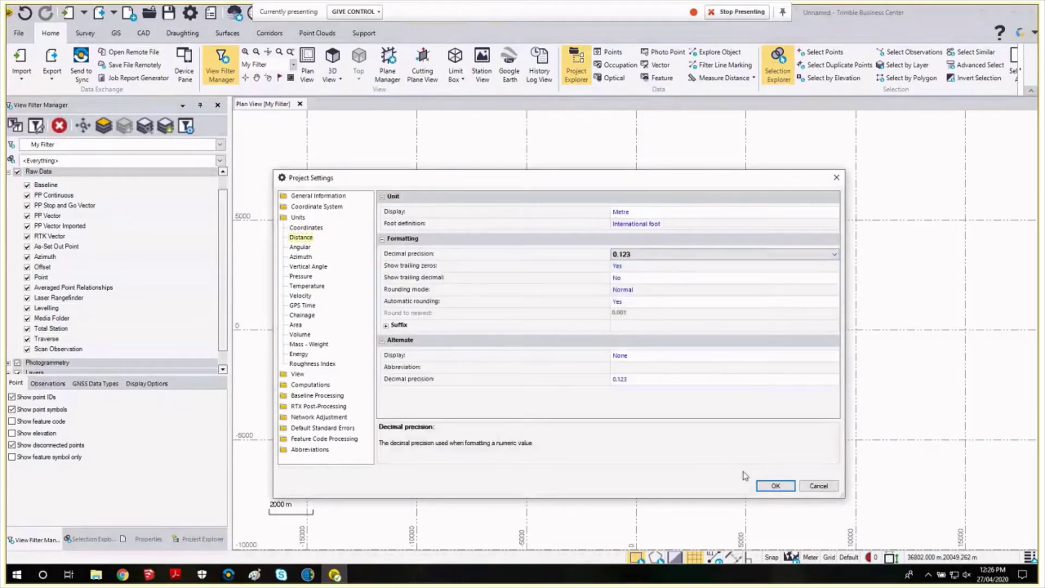
{"action": "left_click", "coordinate": [775, 485]}
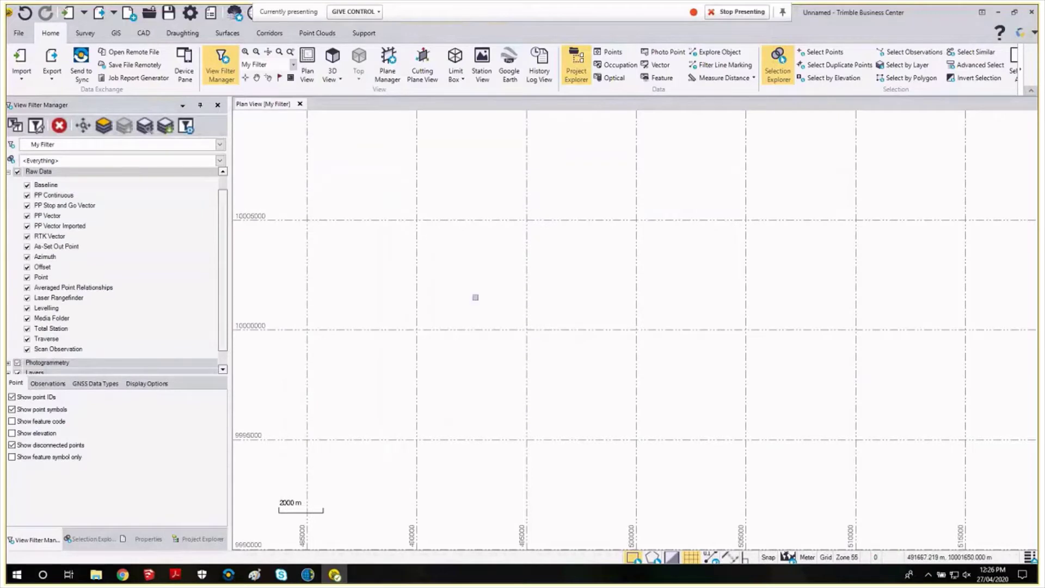
Step: Switch to File Explorer to view the Importing and processing GNSS data folder in a smaller window, then minimise it
{"action": "left_click_drag", "start_coordinate": [590, 315], "coordinate": [545, 311]}
{"action": "mouse_move", "coordinate": [96, 574]}
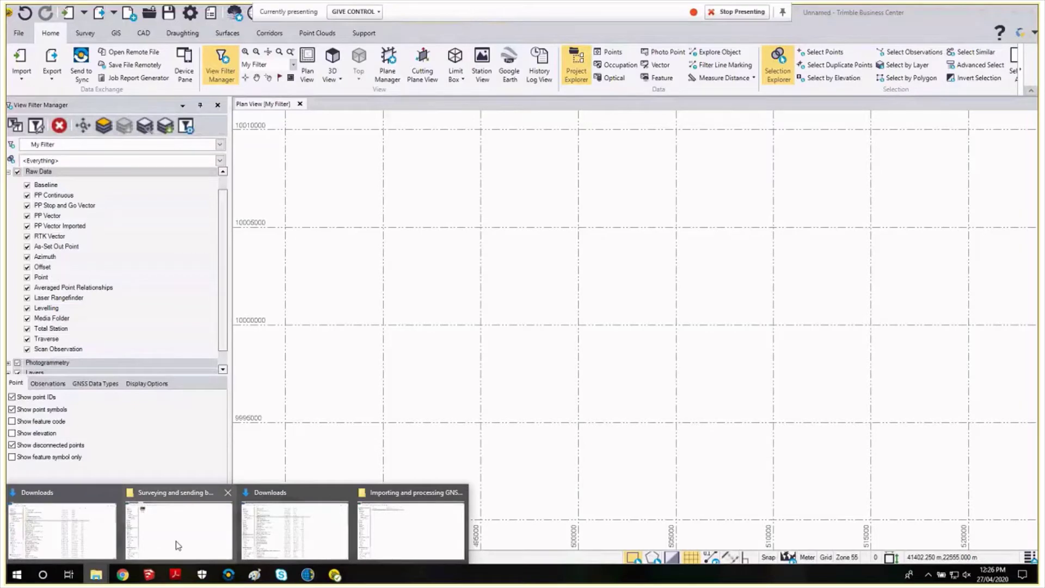
{"action": "mouse_move", "coordinate": [176, 545]}
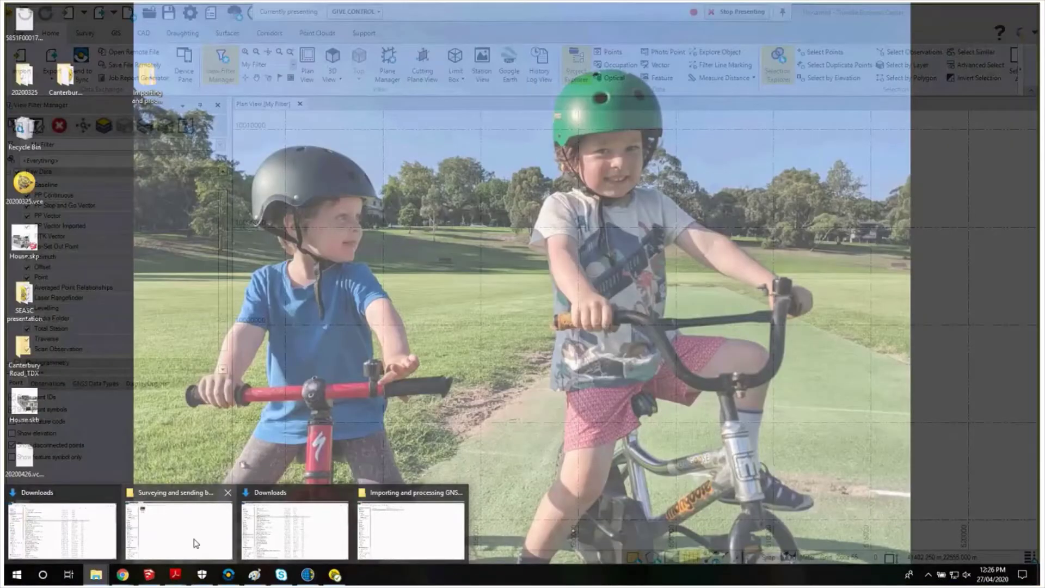
{"action": "left_click", "coordinate": [423, 532]}
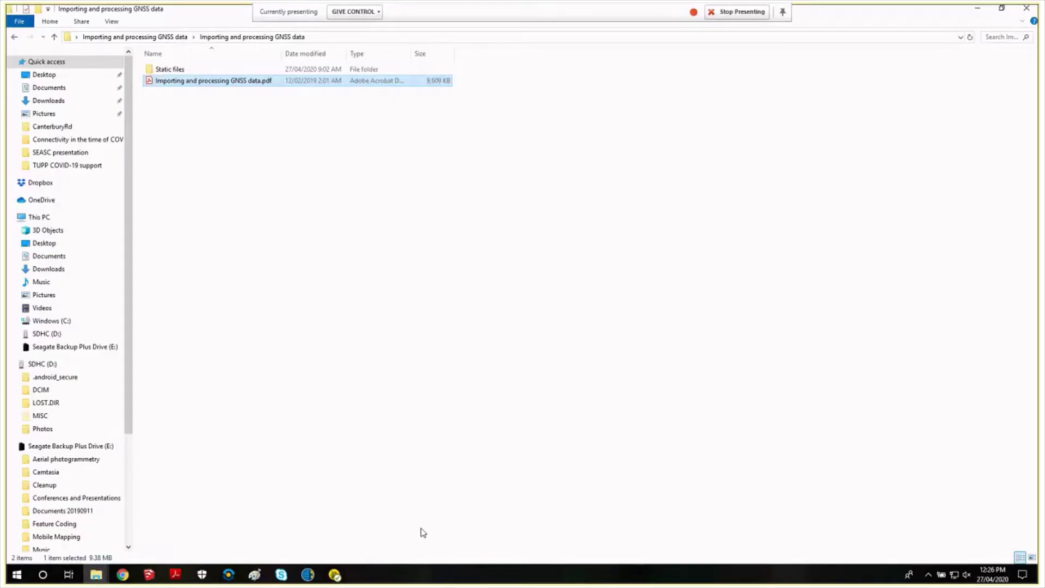
{"action": "left_click_drag", "start_coordinate": [246, 8], "coordinate": [300, 66]}
{"action": "left_click", "coordinate": [287, 216]}
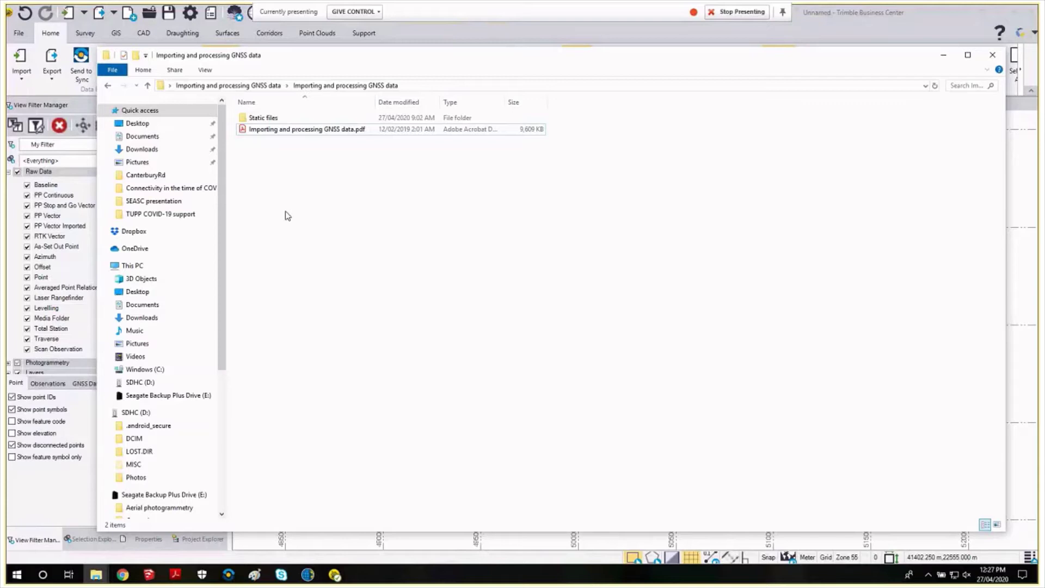
{"action": "left_click", "coordinate": [946, 57]}
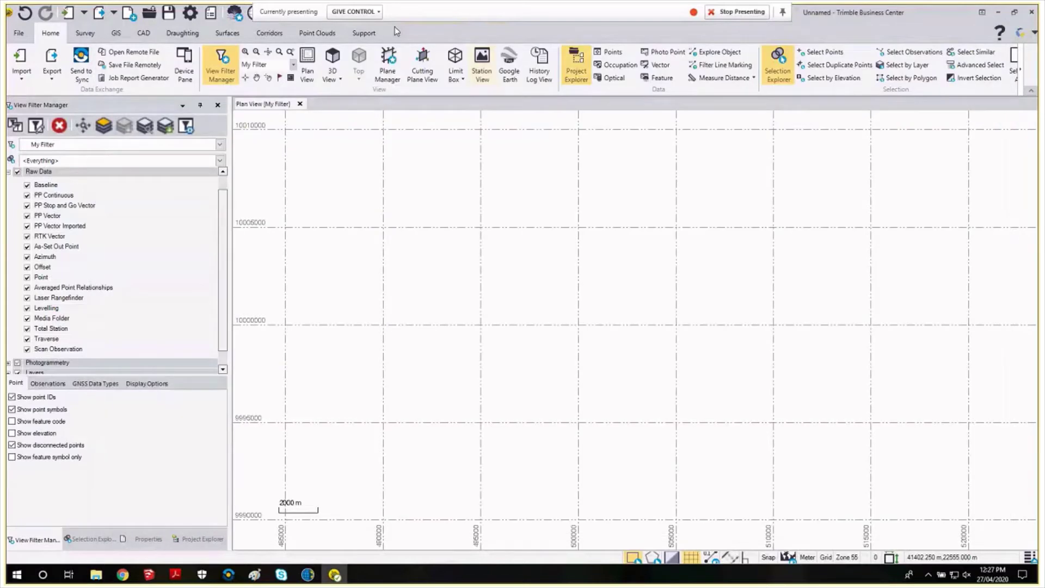
Step: Open the Trimble Business Center tutorials web page and review the tutorials under Importing and processing GNSS data
{"action": "left_click", "coordinate": [381, 31]}
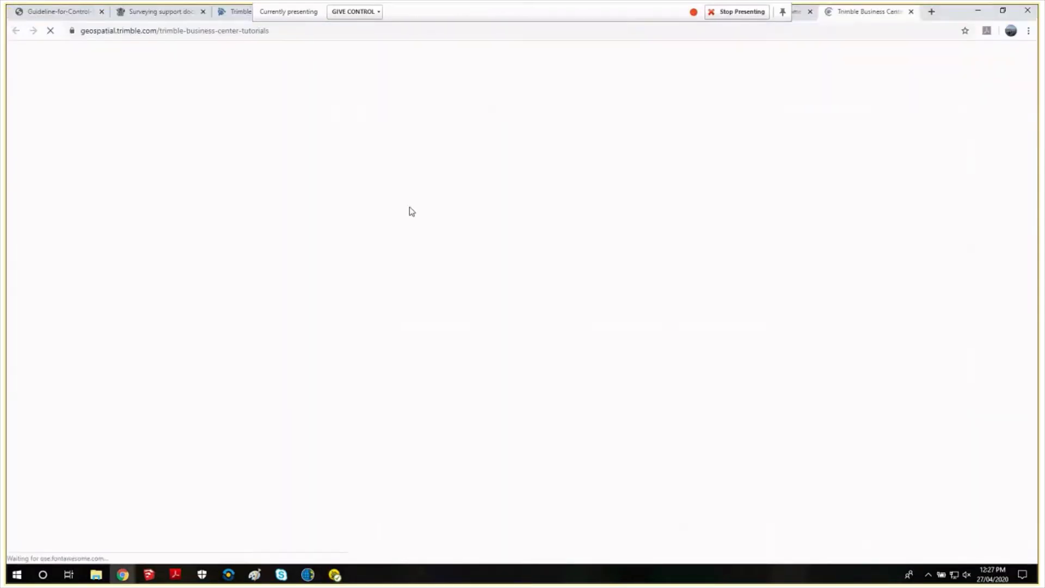
{"action": "scroll", "coordinate": [238, 275], "scroll_direction": "down", "scroll_amount": 3}
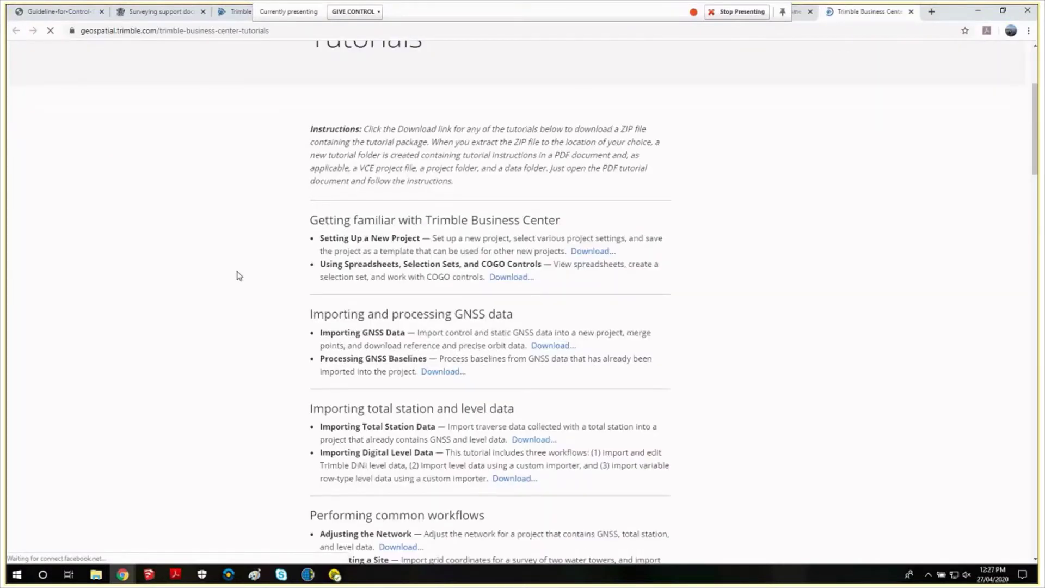
{"action": "scroll", "coordinate": [353, 282], "scroll_direction": "down", "scroll_amount": 1}
{"action": "left_click_drag", "start_coordinate": [353, 282], "coordinate": [494, 281]}
{"action": "left_click", "coordinate": [524, 284]}
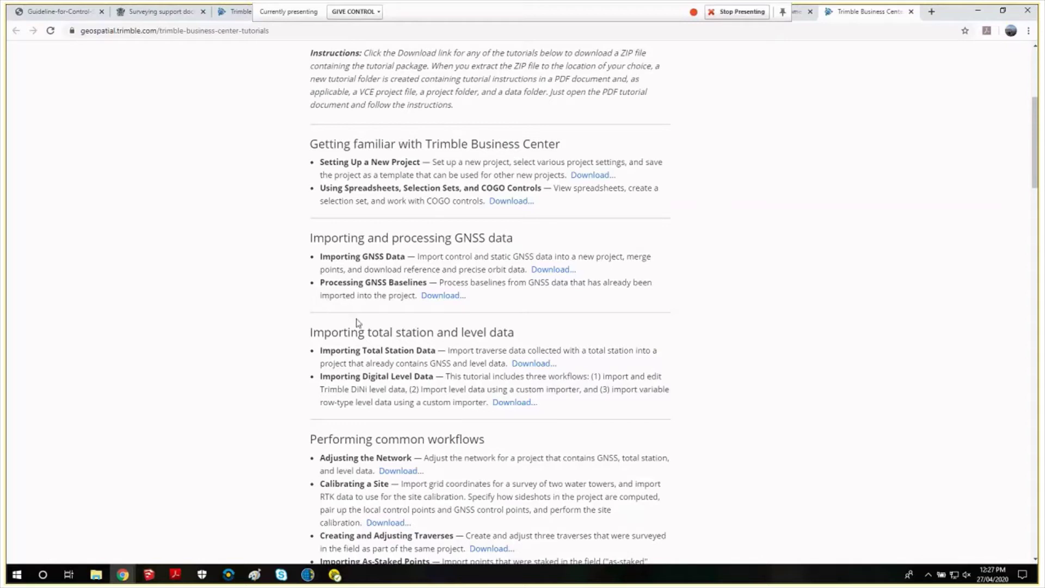
Step: Return to Trimble Business Center's survey tools and open the Static files > Session 1 folder in File Explorer beside the plan view
{"action": "left_click", "coordinate": [334, 576]}
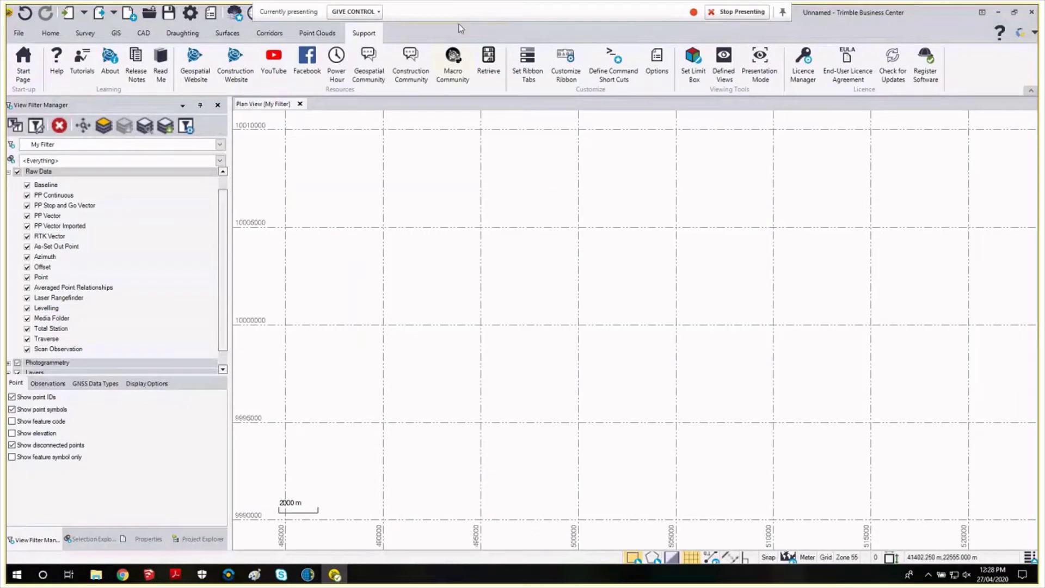
{"action": "left_click", "coordinate": [94, 35]}
{"action": "mouse_move", "coordinate": [96, 574]}
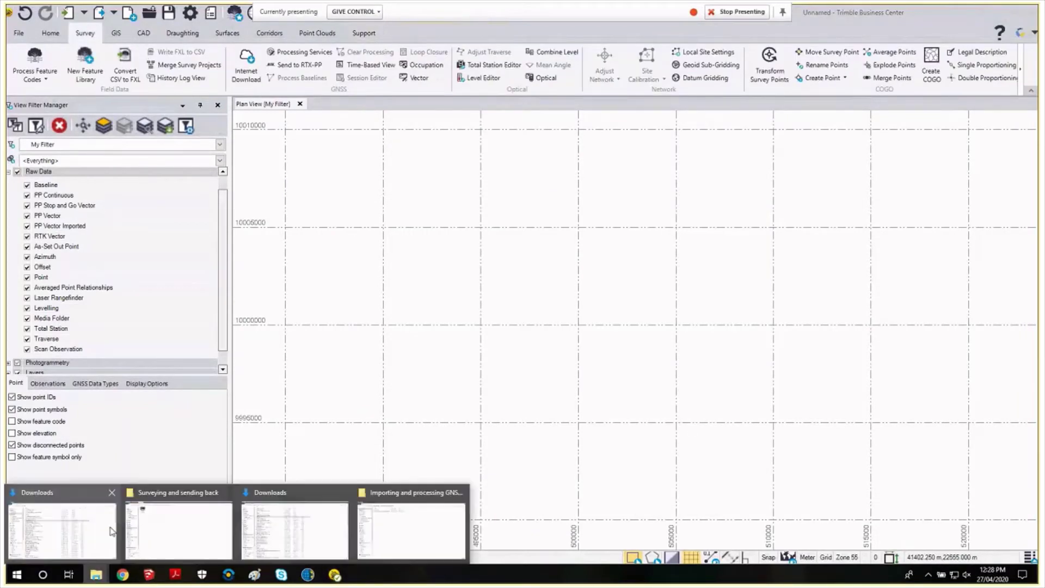
{"action": "left_click", "coordinate": [410, 534]}
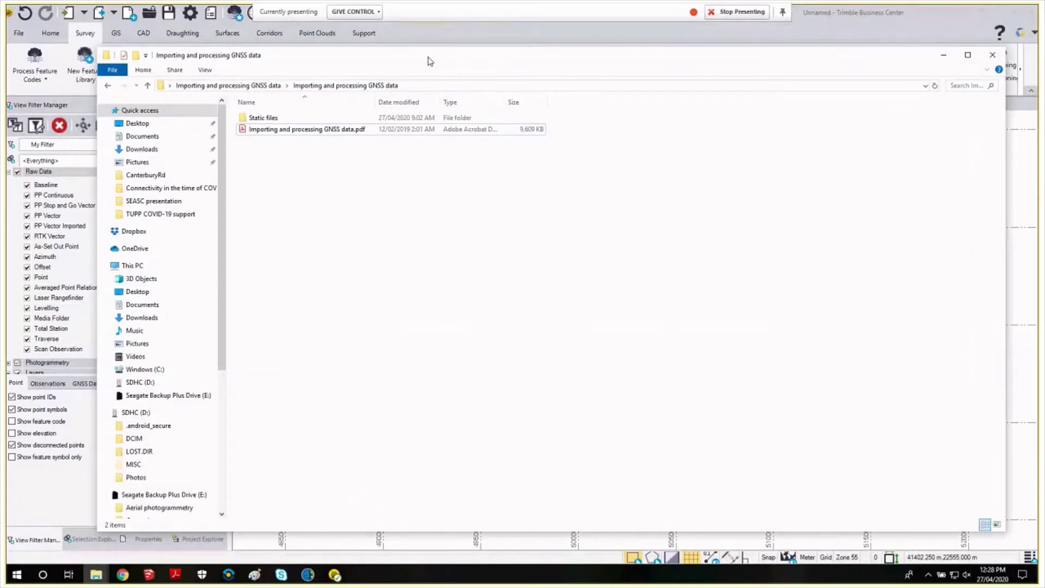
{"action": "left_click_drag", "start_coordinate": [429, 59], "coordinate": [439, 56]}
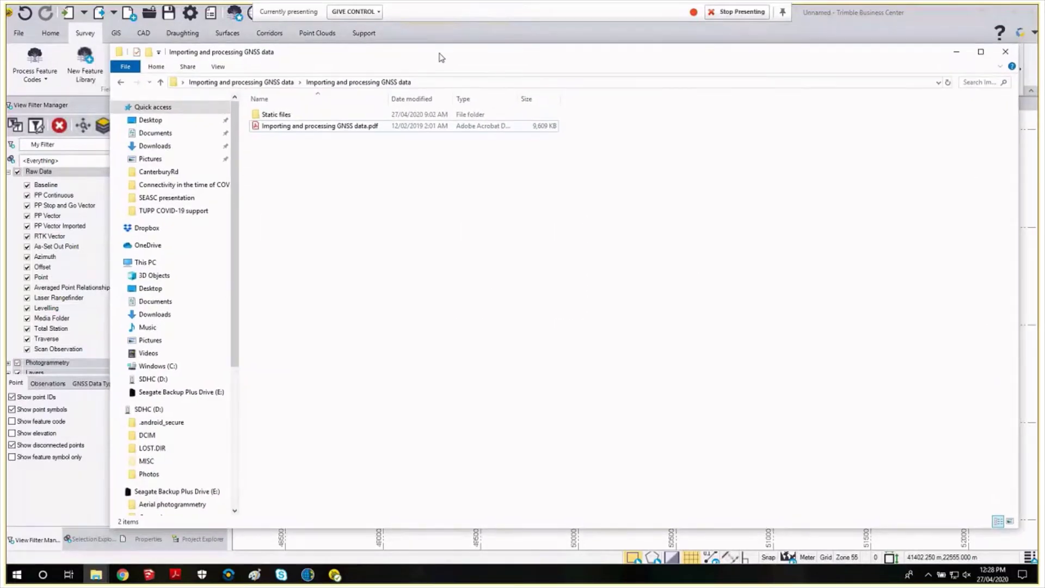
{"action": "double_click", "coordinate": [277, 114]}
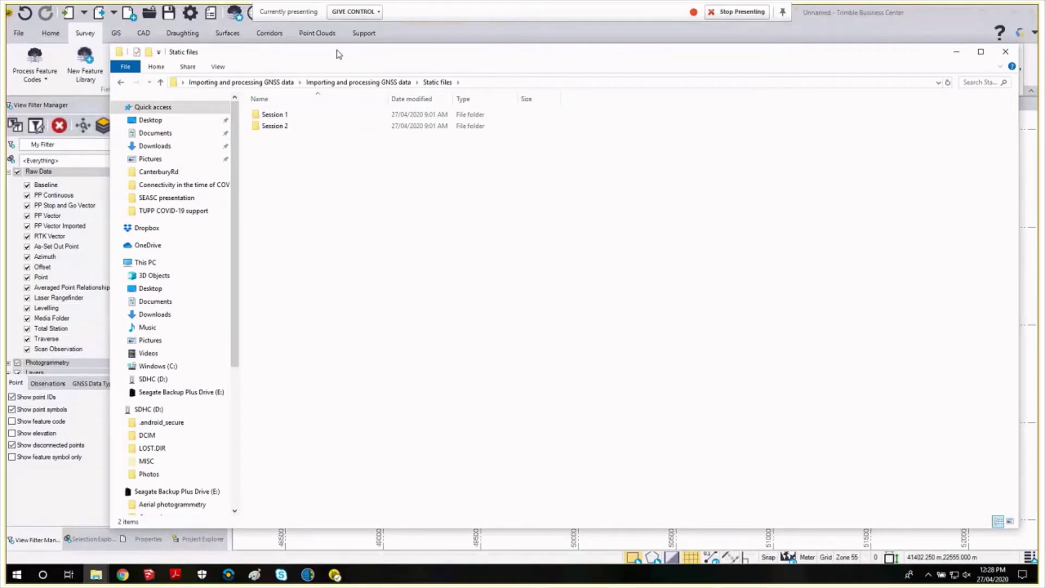
{"action": "left_click_drag", "start_coordinate": [337, 53], "coordinate": [730, 55]}
{"action": "double_click", "coordinate": [669, 117]}
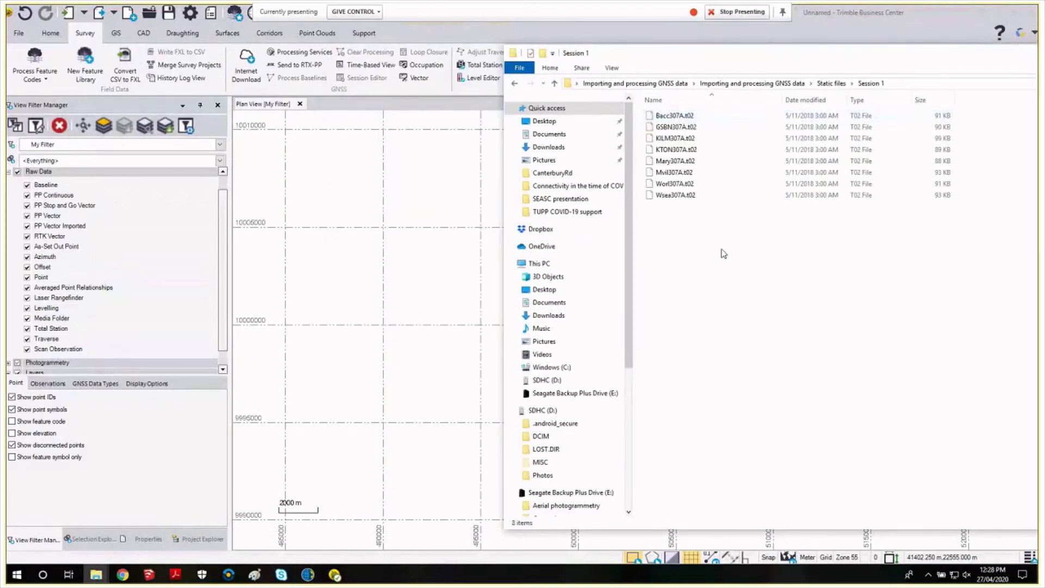
Step: Import all the T02 files from the Session 1 folder into the project and minimise File Explorer
{"action": "left_click_drag", "start_coordinate": [723, 254], "coordinate": [436, 223]}
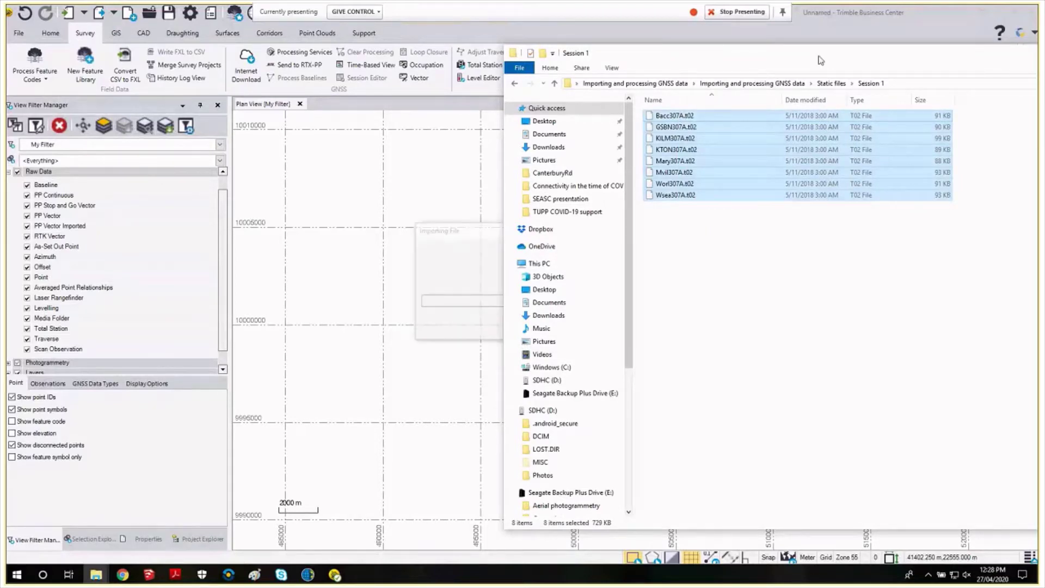
{"action": "left_click_drag", "start_coordinate": [821, 60], "coordinate": [489, 60]}
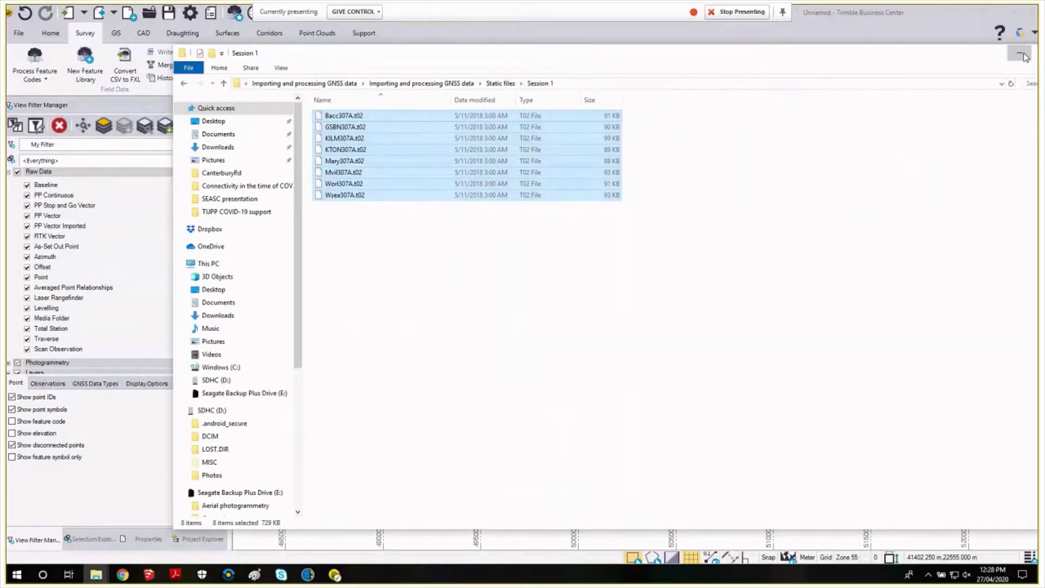
{"action": "left_click", "coordinate": [1024, 56]}
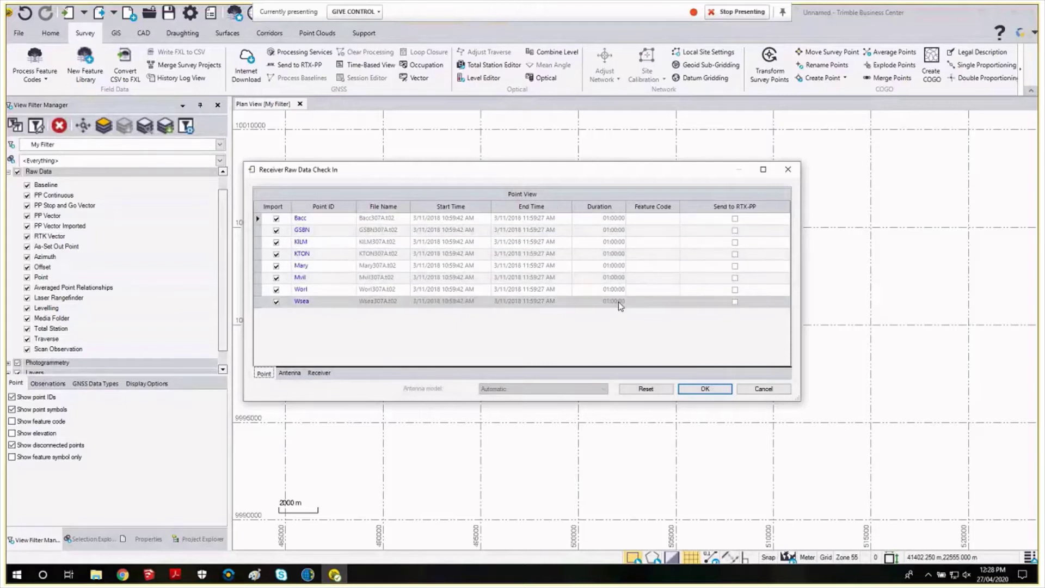
Step: Try the Send to RTX-PP option on the Bacc point and clear it again
{"action": "left_click", "coordinate": [739, 221]}
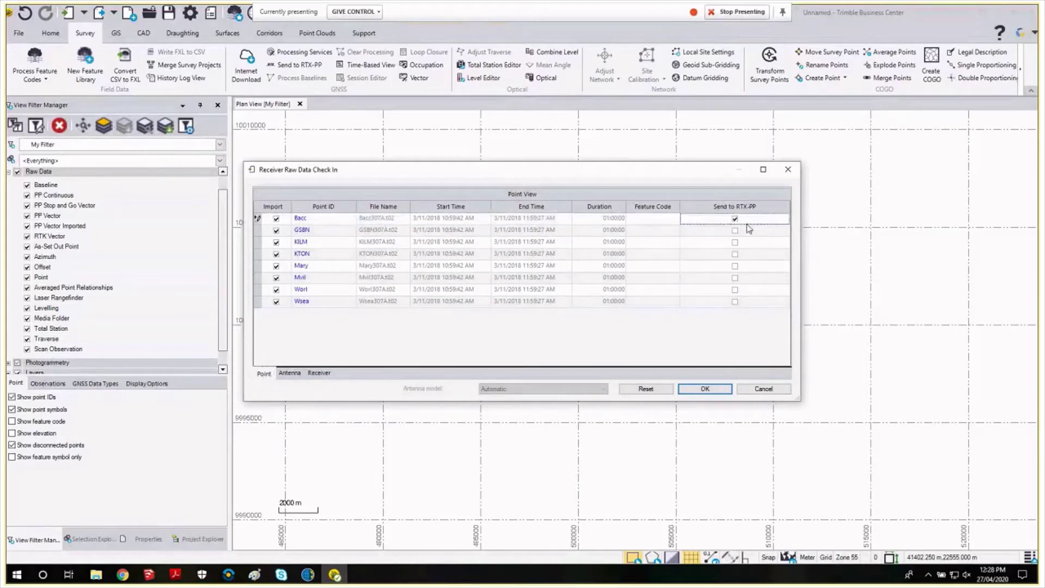
{"action": "left_click", "coordinate": [736, 223]}
{"action": "left_click", "coordinate": [735, 218]}
Step: Review the antenna, receiver and point details of the raw data files and accept the check-in with all files included
{"action": "left_click", "coordinate": [290, 374]}
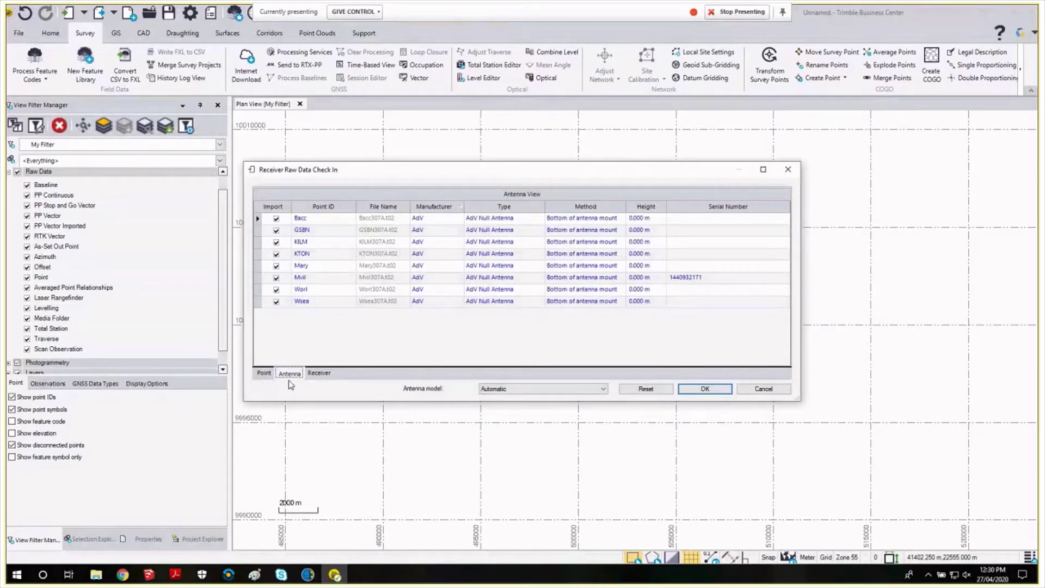
{"action": "left_click", "coordinate": [286, 254]}
{"action": "left_click", "coordinate": [321, 375]}
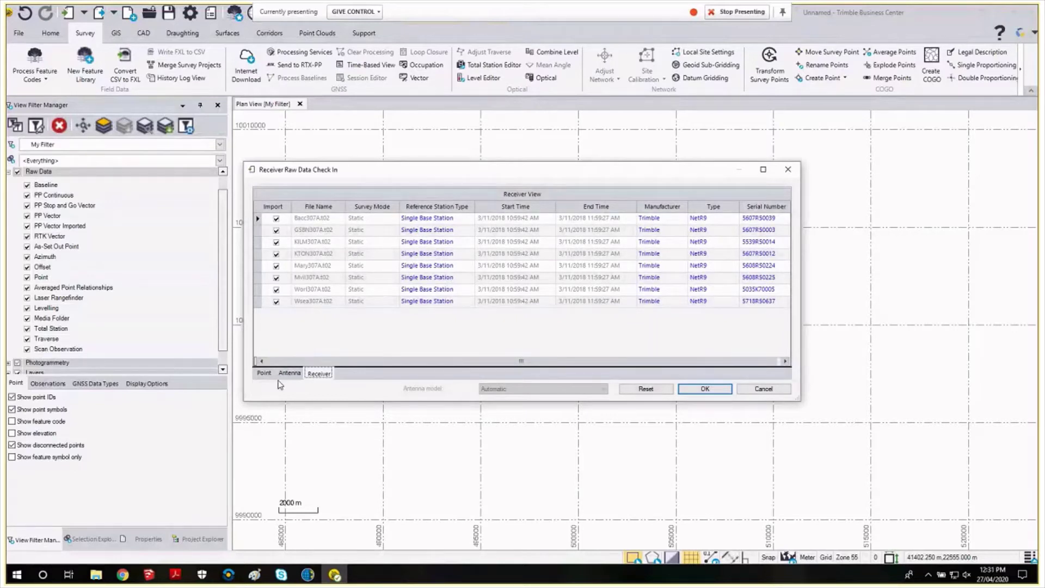
{"action": "left_click", "coordinate": [257, 375]}
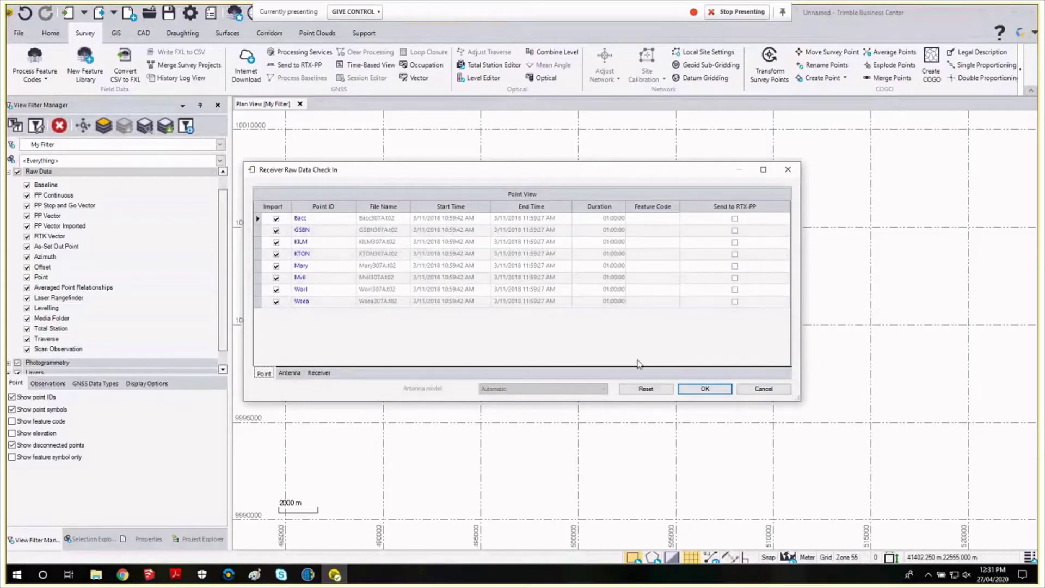
{"action": "left_click", "coordinate": [706, 390]}
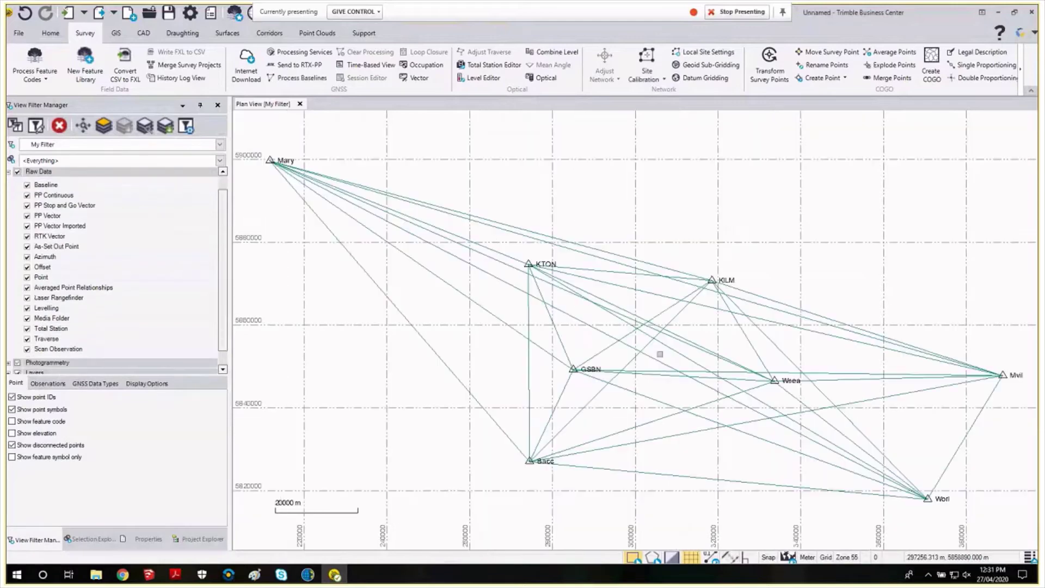
Step: Turn on the background map behind the imported network and examine the location of station Bacc
{"action": "scroll", "coordinate": [660, 353], "scroll_direction": "down", "scroll_amount": 1}
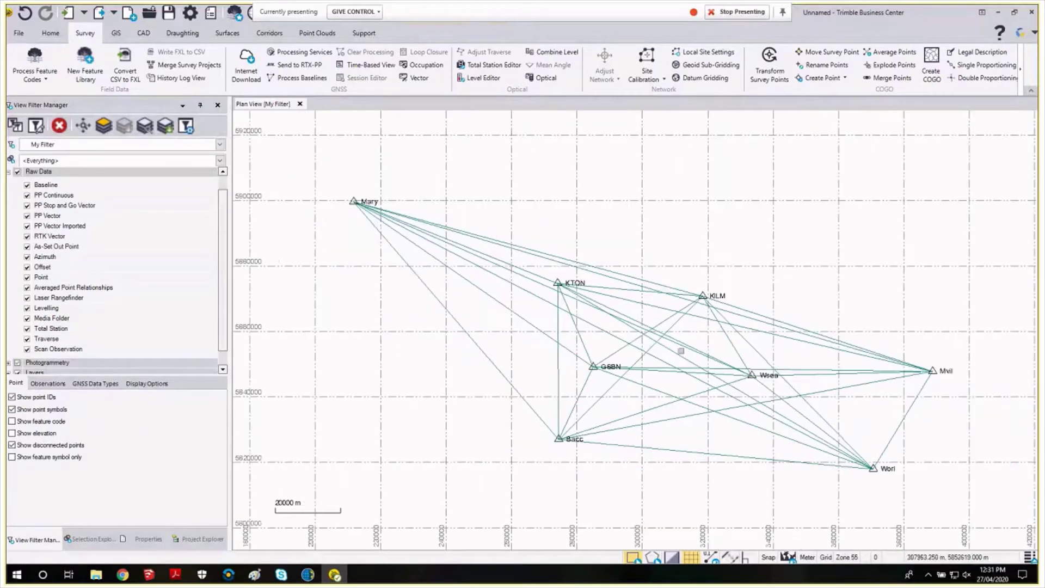
{"action": "left_click_drag", "start_coordinate": [681, 351], "coordinate": [657, 330]}
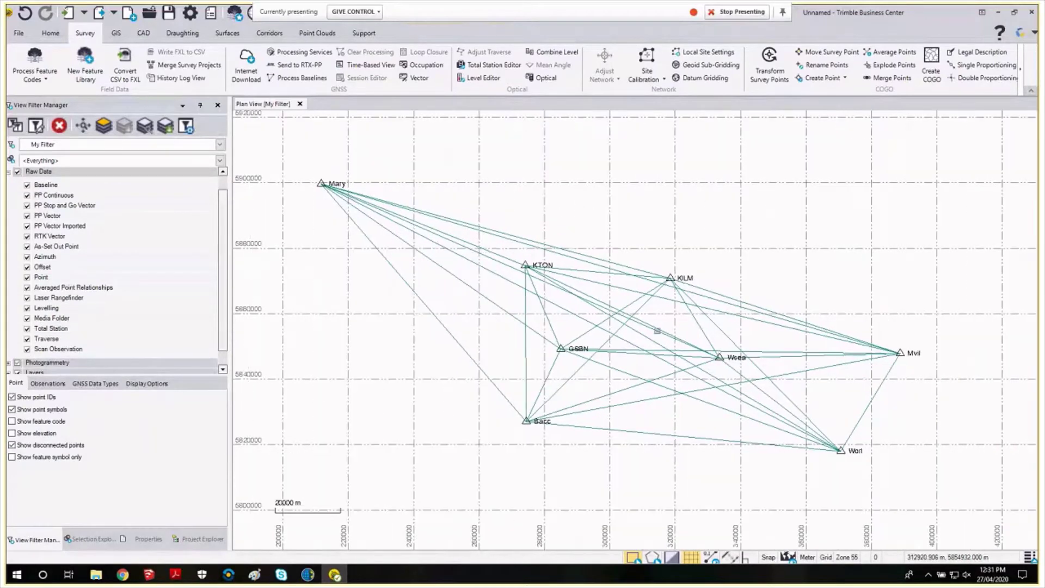
{"action": "scroll", "coordinate": [658, 331], "scroll_direction": "up", "scroll_amount": 1}
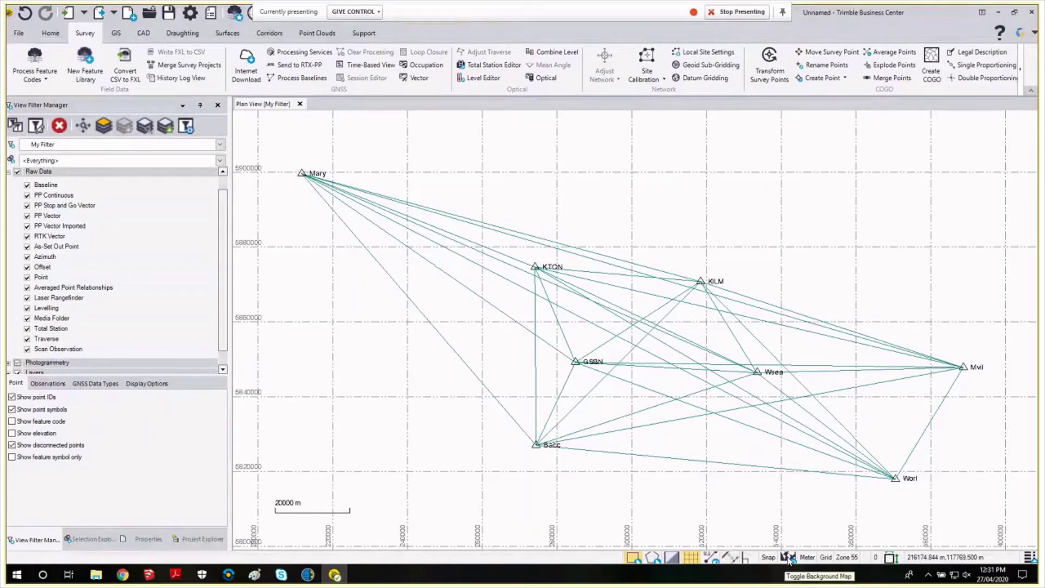
{"action": "left_click", "coordinate": [789, 557]}
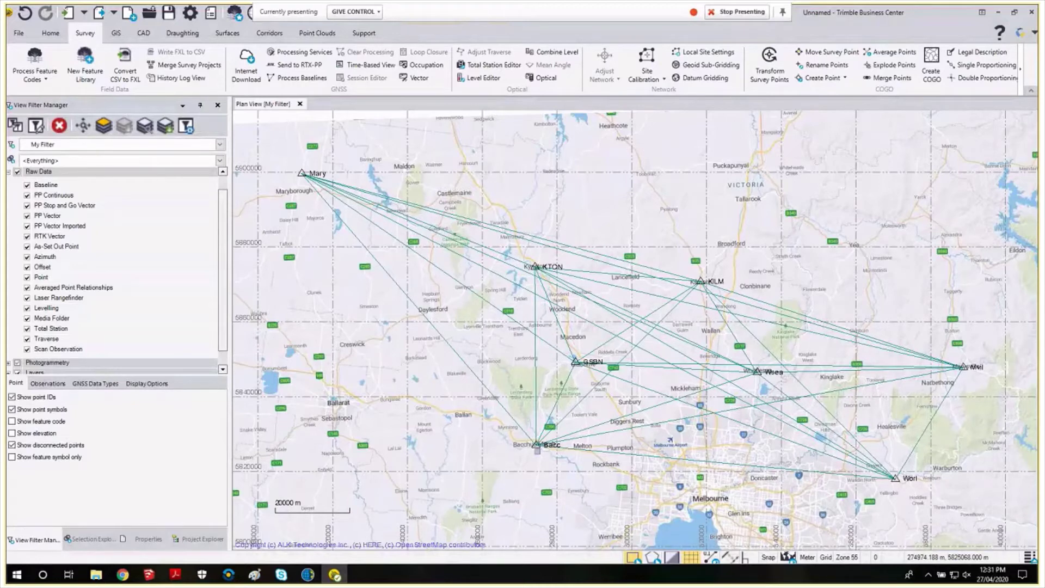
{"action": "scroll", "coordinate": [538, 450], "scroll_direction": "up", "scroll_amount": 2}
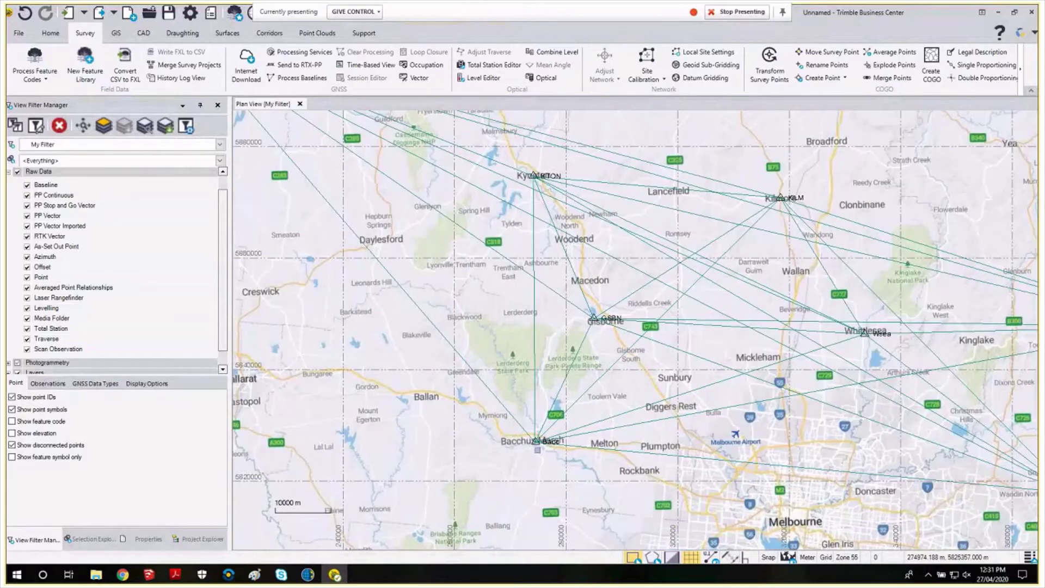
{"action": "scroll", "coordinate": [537, 447], "scroll_direction": "up", "scroll_amount": 1}
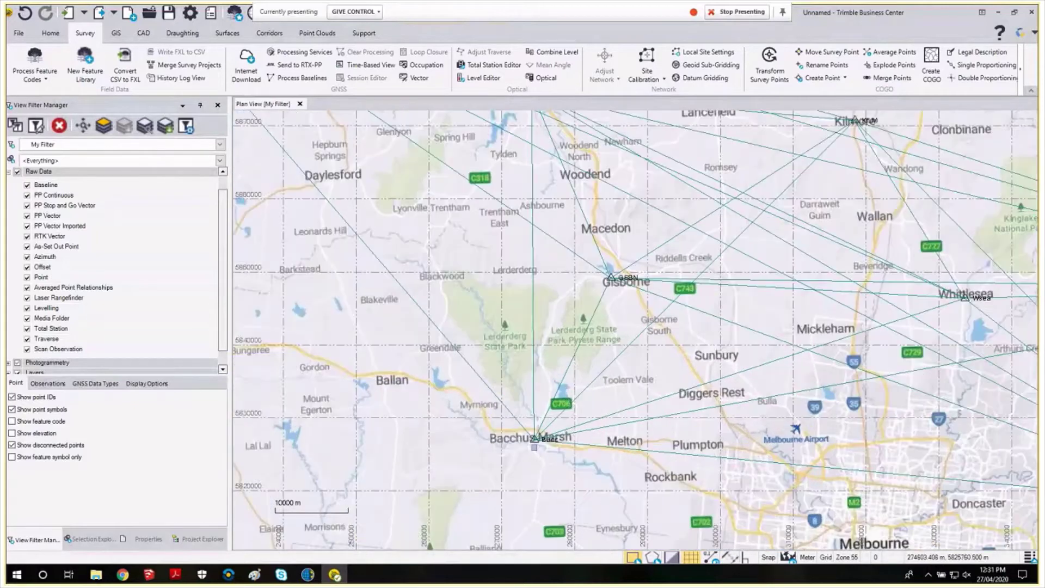
{"action": "scroll", "coordinate": [533, 438], "scroll_direction": "up", "scroll_amount": 10}
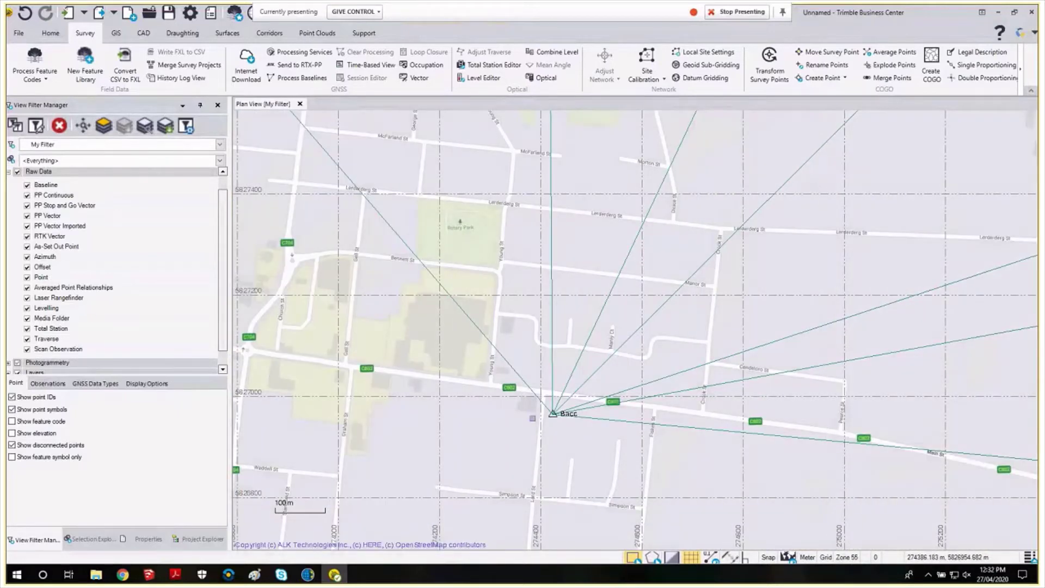
Step: Set the project's background map type to DigitalGlobe Imagery and inspect the site around station Bacc
{"action": "left_click", "coordinate": [200, 539]}
{"action": "right_click", "coordinate": [39, 126]}
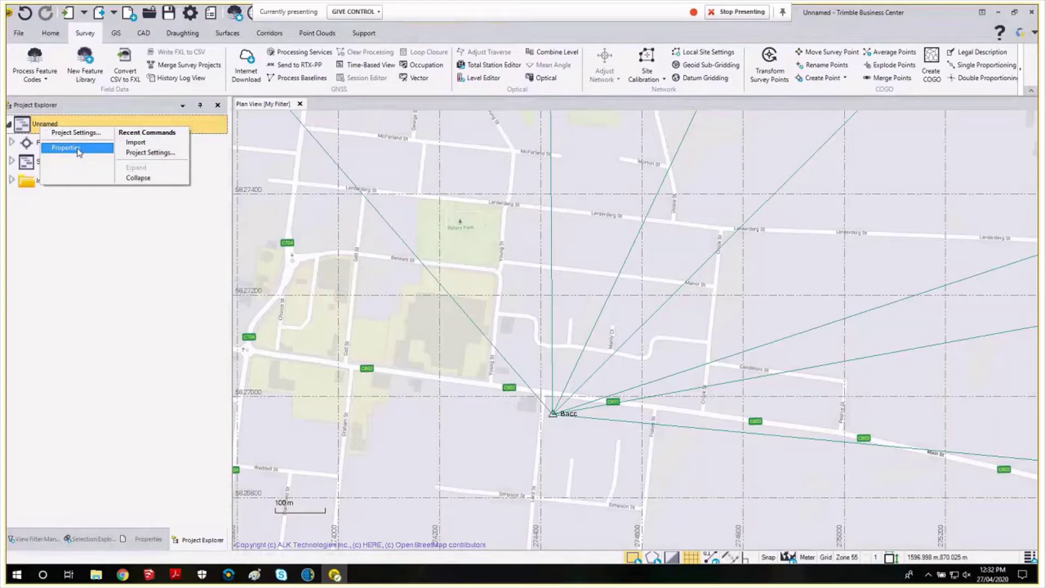
{"action": "left_click", "coordinate": [78, 148]}
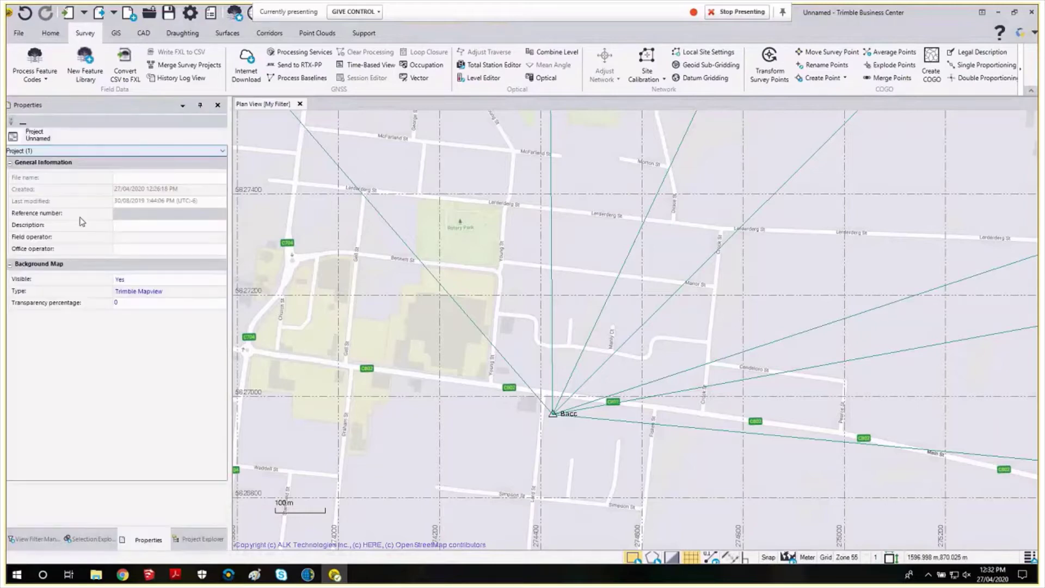
{"action": "left_click", "coordinate": [194, 295]}
{"action": "left_click", "coordinate": [180, 308]}
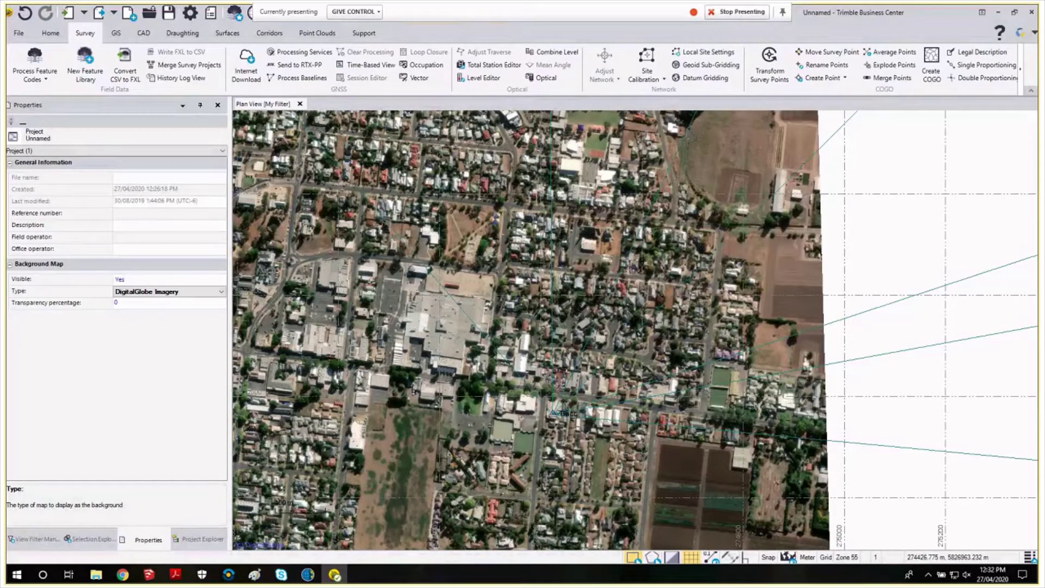
{"action": "scroll", "coordinate": [524, 381], "scroll_direction": "up", "scroll_amount": 1}
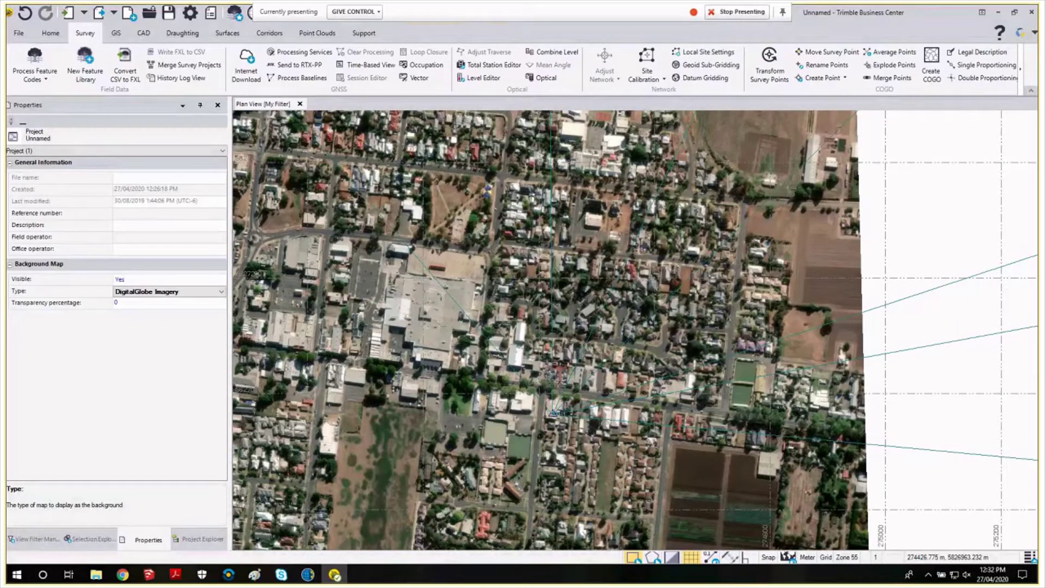
{"action": "scroll", "coordinate": [544, 414], "scroll_direction": "up", "scroll_amount": 1}
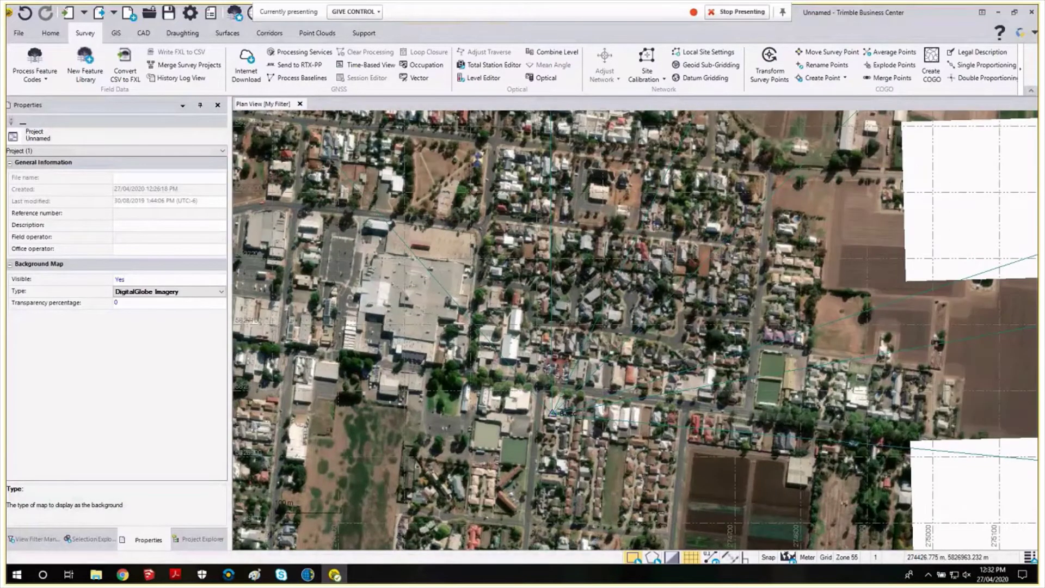
{"action": "scroll", "coordinate": [551, 412], "scroll_direction": "up", "scroll_amount": 8}
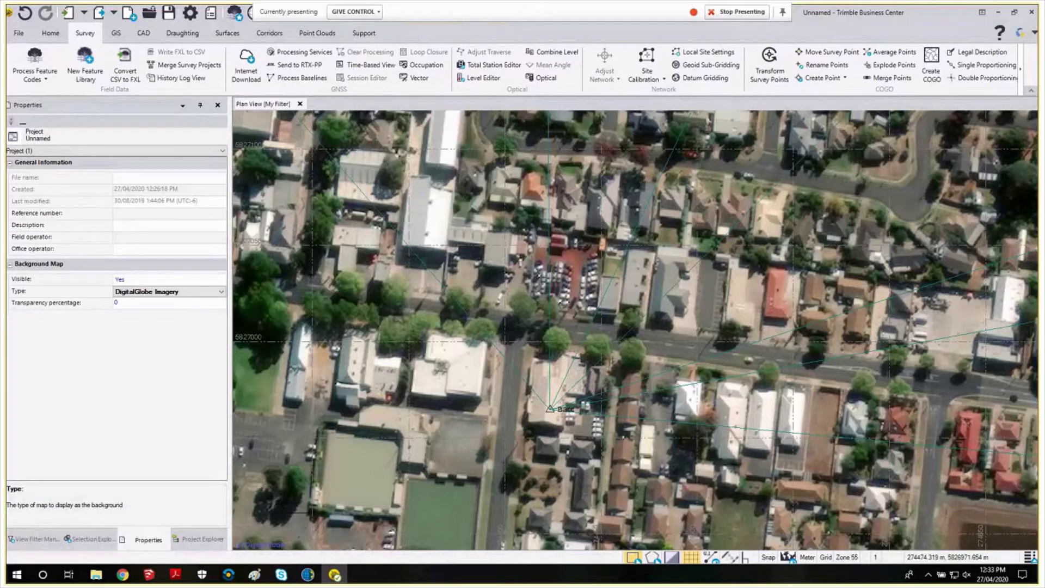
Step: Examine the whole network of unprocessed baselines between stations Mary, Bacc, Worl and Mvil in the plan view
{"action": "scroll", "coordinate": [647, 395], "scroll_direction": "down", "scroll_amount": 2}
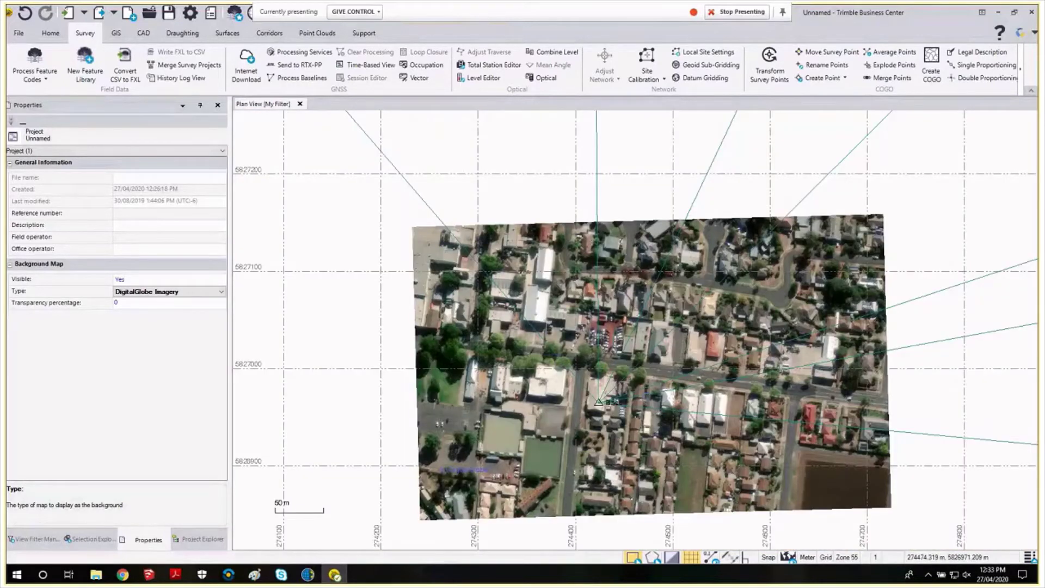
{"action": "scroll", "coordinate": [644, 397], "scroll_direction": "down", "scroll_amount": 2}
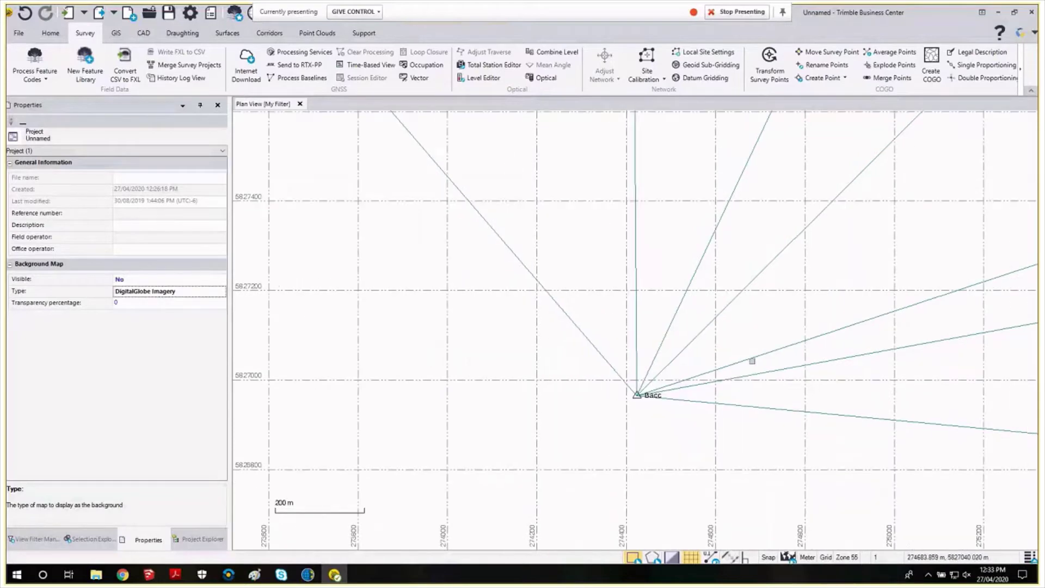
{"action": "scroll", "coordinate": [752, 361], "scroll_direction": "down", "scroll_amount": 2}
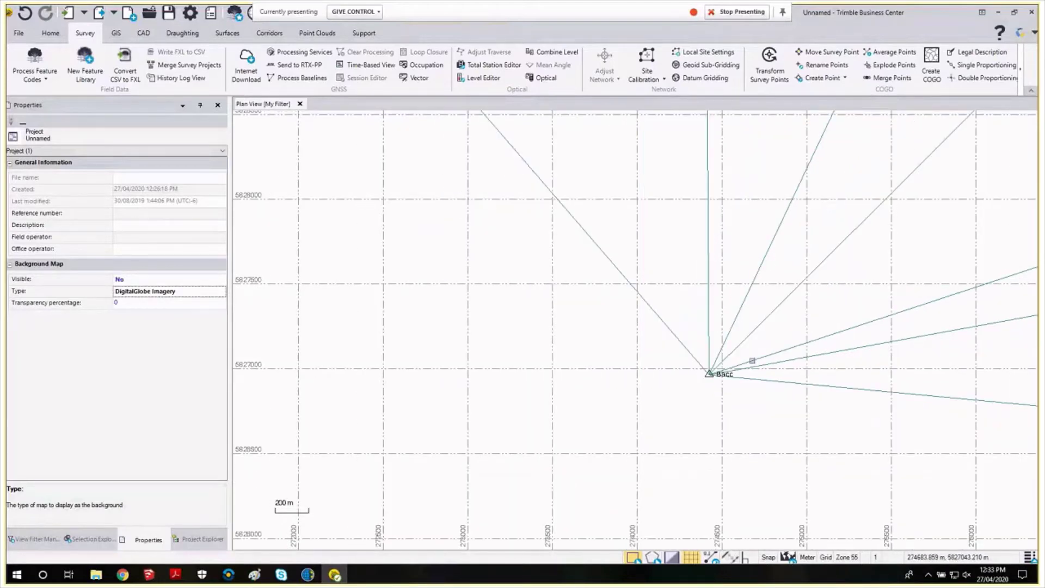
{"action": "scroll", "coordinate": [752, 360], "scroll_direction": "down", "scroll_amount": 2}
{"action": "scroll", "coordinate": [758, 358], "scroll_direction": "down", "scroll_amount": 2}
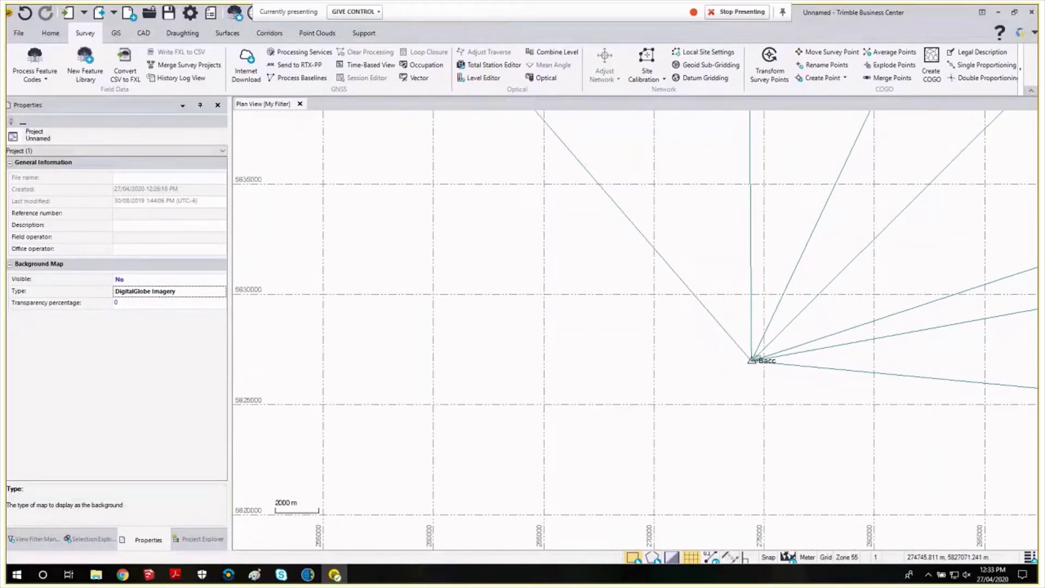
{"action": "scroll", "coordinate": [757, 358], "scroll_direction": "down", "scroll_amount": 4}
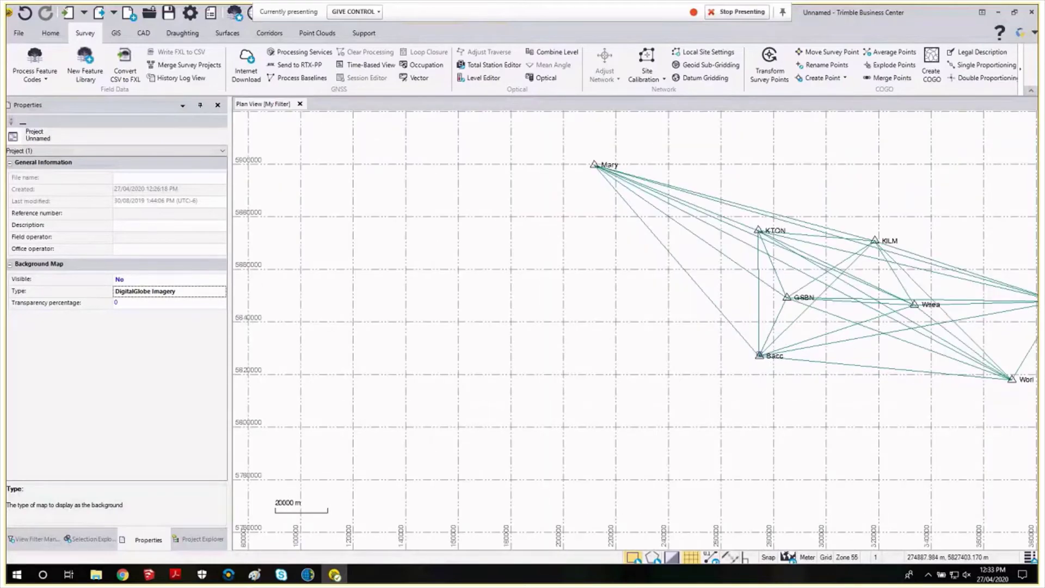
{"action": "middle_click", "coordinate": [673, 387]}
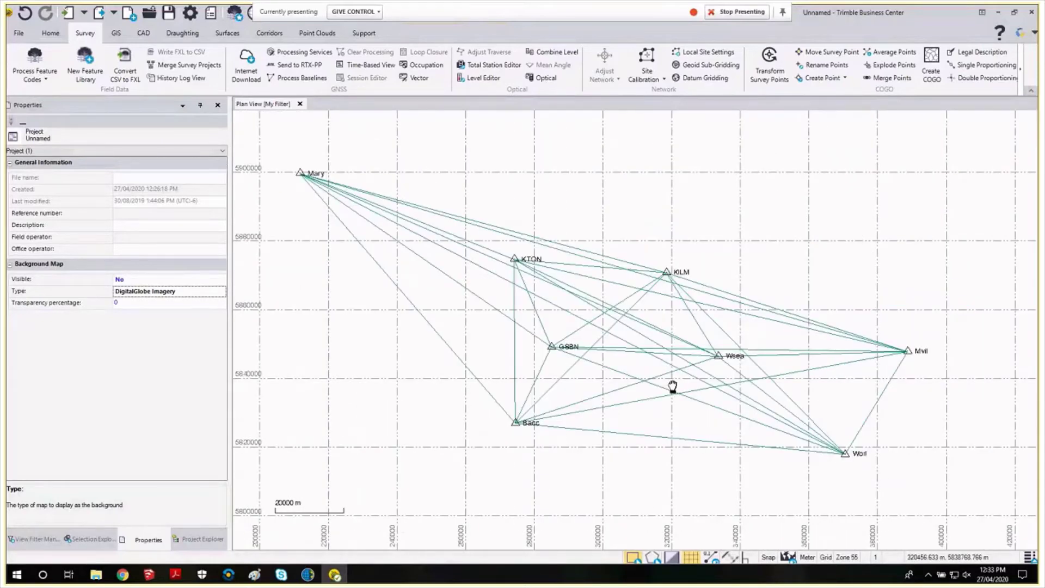
{"action": "scroll", "coordinate": [673, 386], "scroll_direction": "up", "scroll_amount": 1}
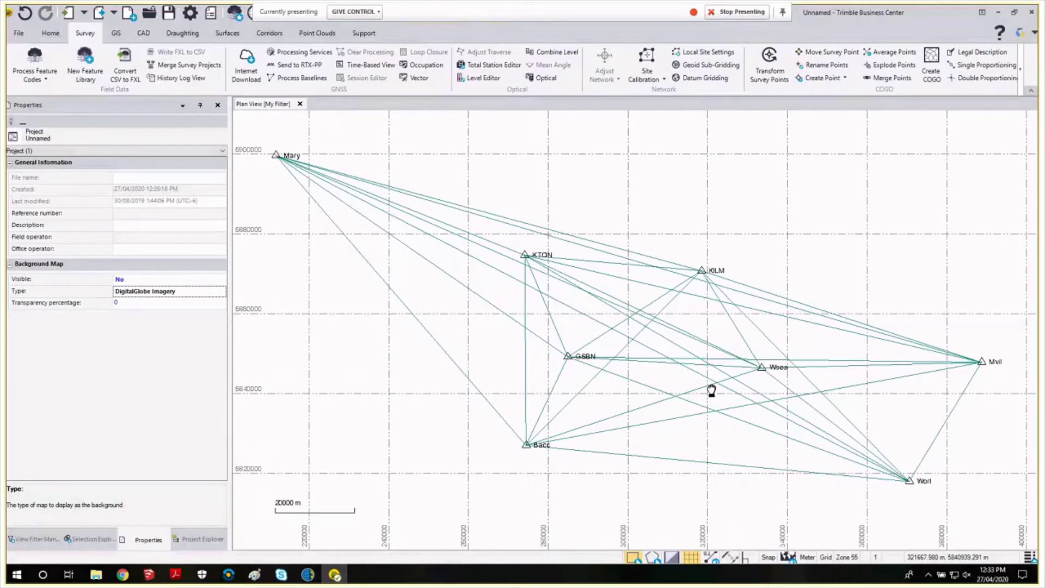
{"action": "left_click_drag", "start_coordinate": [711, 391], "coordinate": [719, 390]}
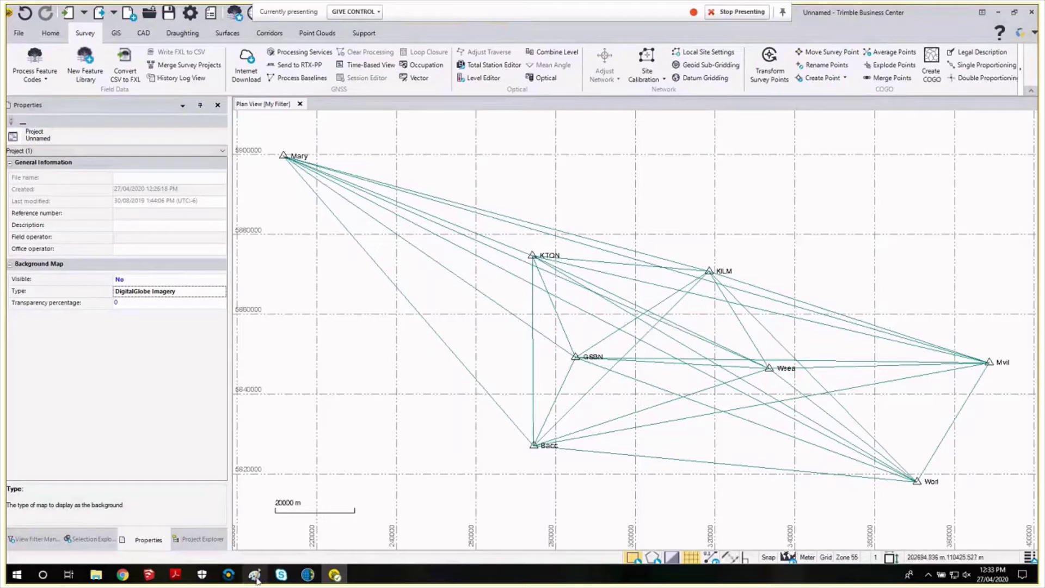
Step: Switch to Paint and mark the triangle's lower corner with a red circle about 54 px wide and both upper corners with similar-sized red diamonds
{"action": "left_click", "coordinate": [255, 575]}
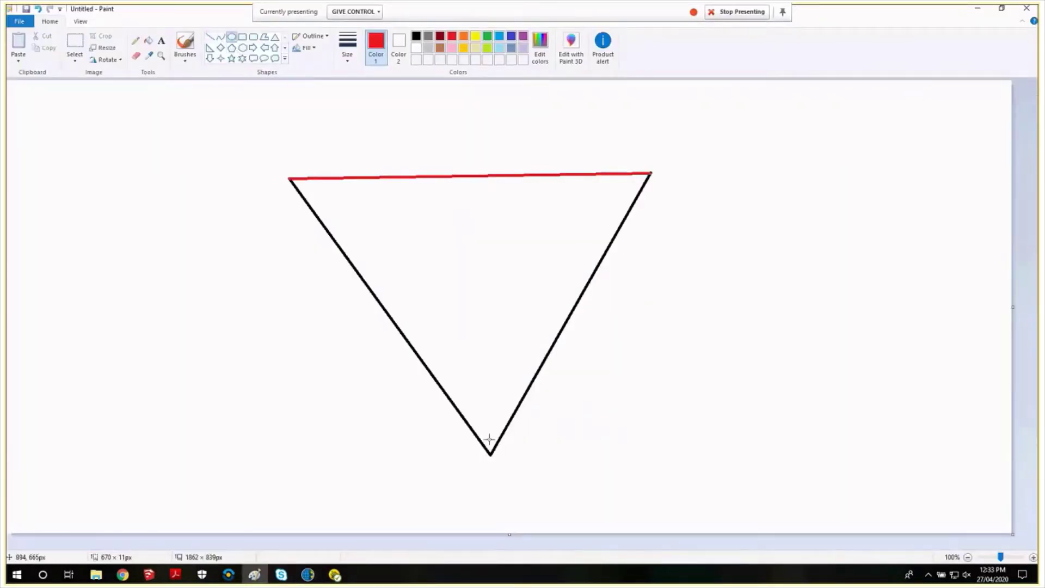
{"action": "mouse_move", "coordinate": [485, 434]}
{"action": "left_mouse_down"}
{"action": "mouse_move", "coordinate": [510, 464]}
{"action": "mouse_move", "coordinate": [476, 451]}
{"action": "mouse_move", "coordinate": [490, 453]}
{"action": "left_mouse_up"}
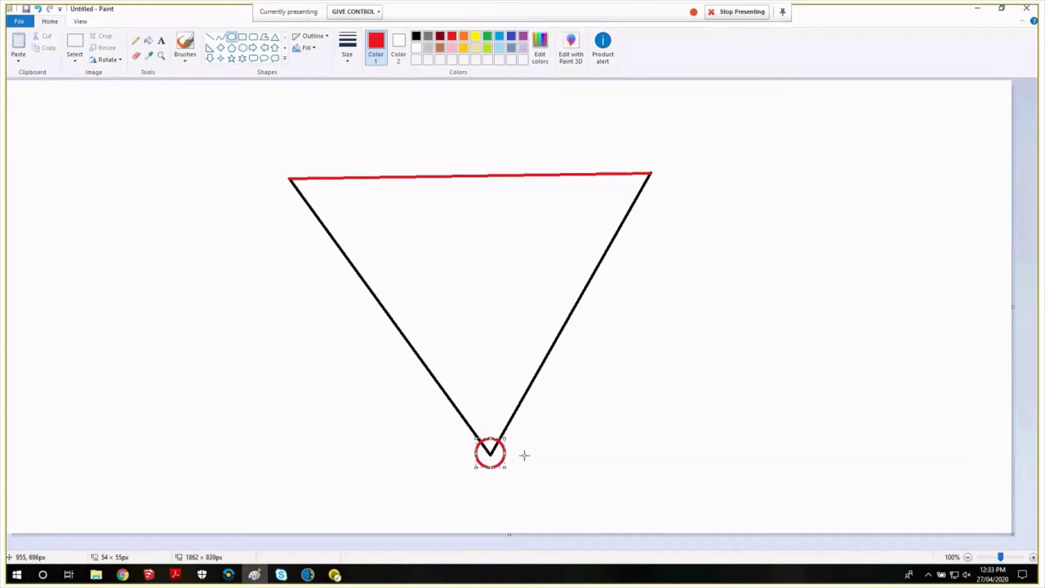
{"action": "left_click", "coordinate": [220, 47]}
{"action": "mouse_move", "coordinate": [285, 165]}
{"action": "left_mouse_down"}
{"action": "mouse_move", "coordinate": [310, 190]}
{"action": "mouse_move", "coordinate": [291, 178]}
{"action": "left_mouse_up"}
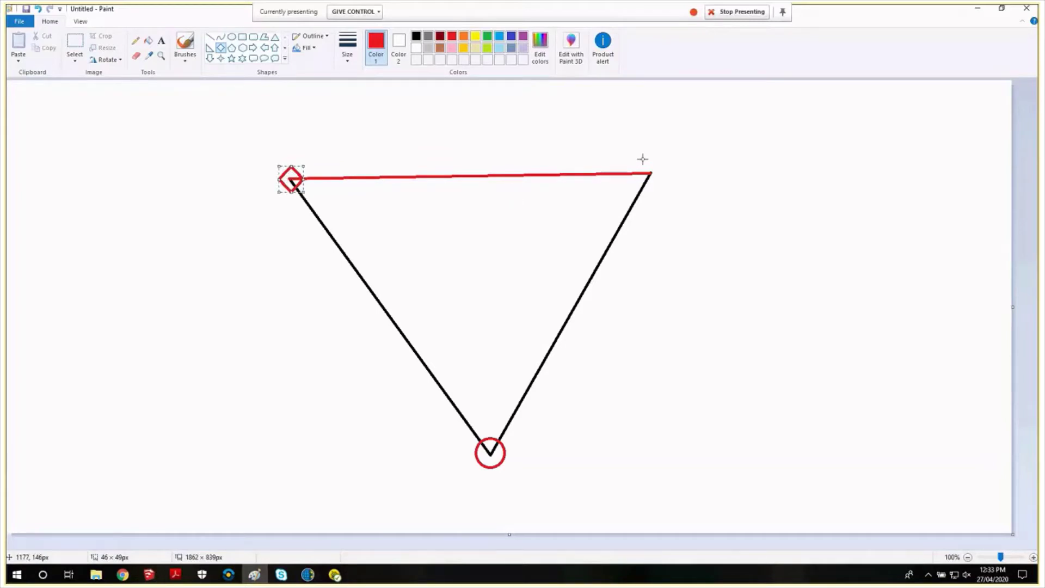
{"action": "left_click_drag", "start_coordinate": [635, 159], "coordinate": [663, 189]}
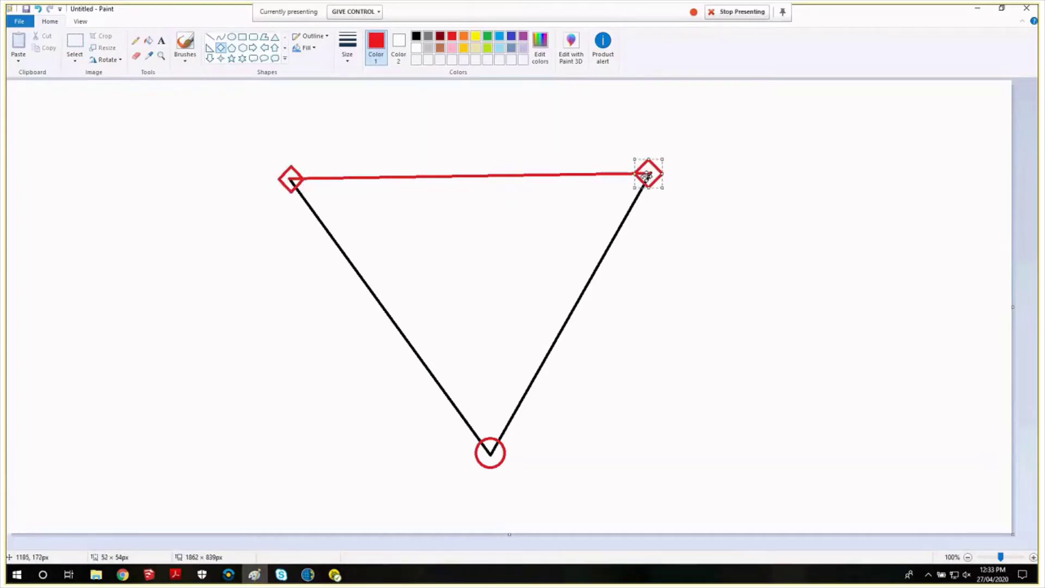
Step: Erase the red line between the two diamonds using a larger eraser and redraw it as a straight red line about 661 px long
{"action": "left_click", "coordinate": [136, 56]}
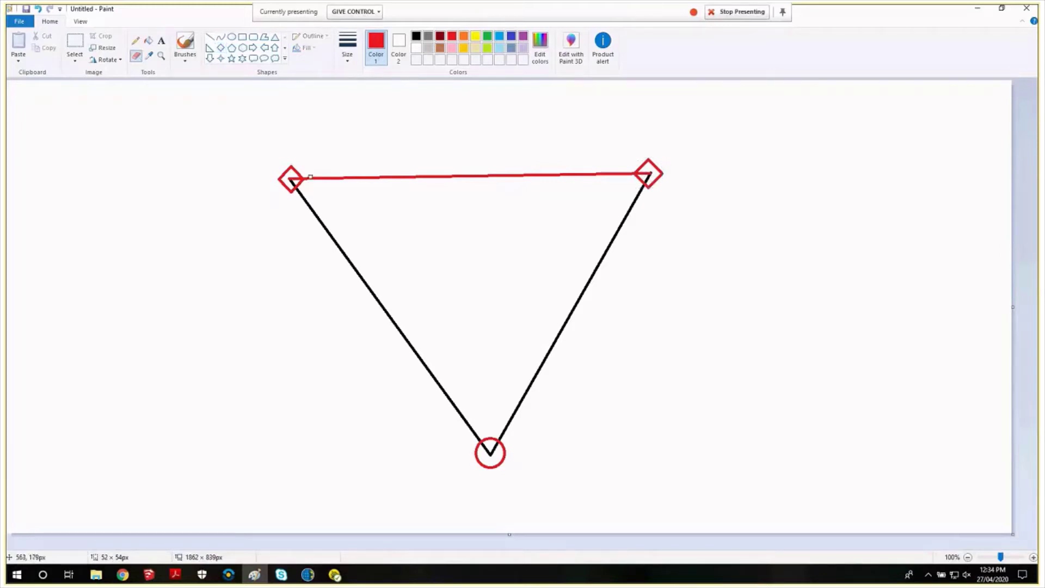
{"action": "left_click_drag", "start_coordinate": [310, 177], "coordinate": [514, 174]}
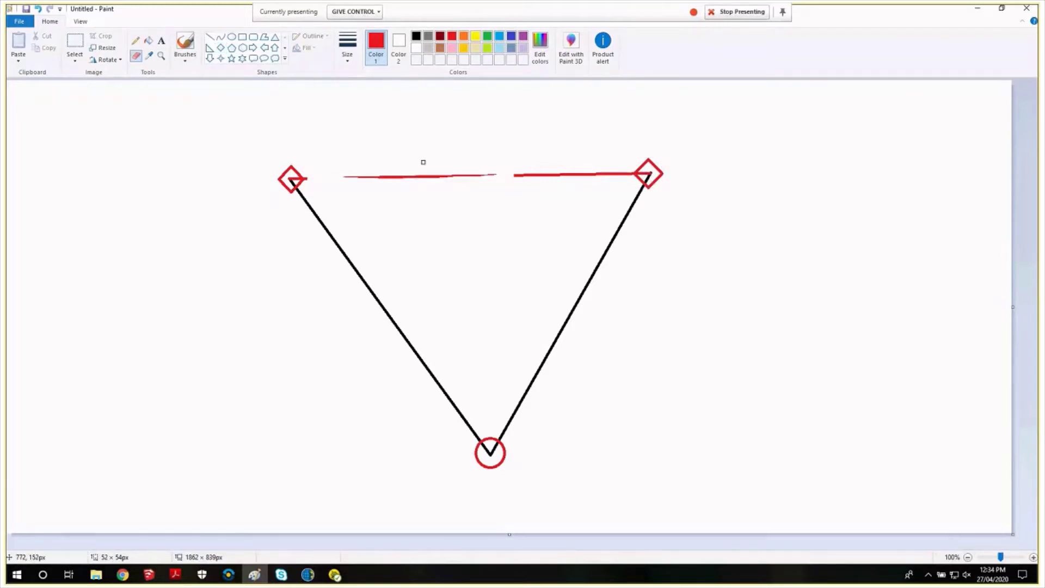
{"action": "left_click", "coordinate": [347, 46]}
{"action": "left_click", "coordinate": [362, 142]}
{"action": "mouse_move", "coordinate": [342, 177]}
{"action": "left_mouse_down"}
{"action": "mouse_move", "coordinate": [621, 174]}
{"action": "mouse_move", "coordinate": [599, 174]}
{"action": "left_mouse_up"}
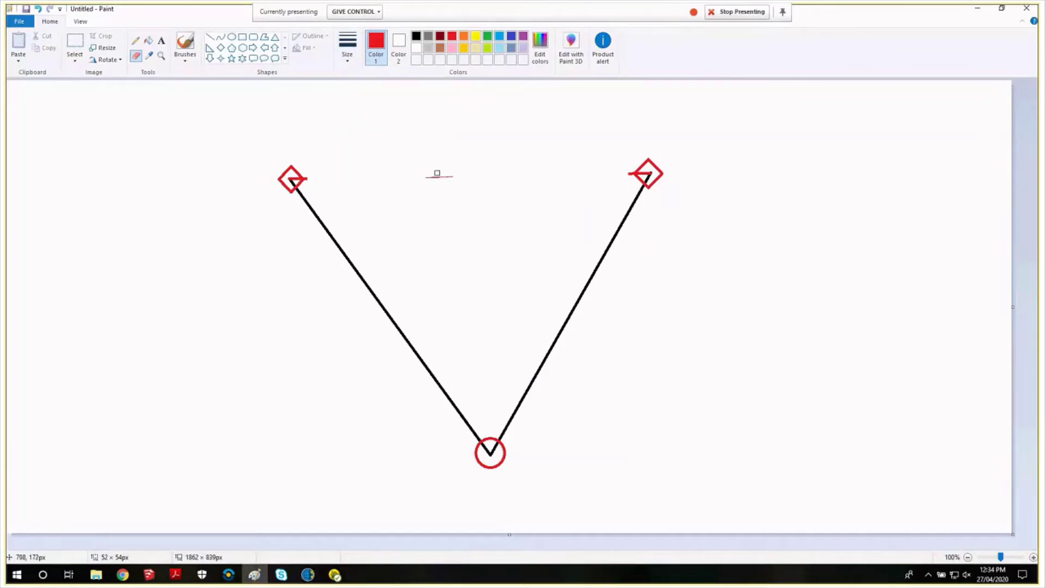
{"action": "left_click_drag", "start_coordinate": [437, 173], "coordinate": [427, 178]}
{"action": "left_click", "coordinate": [209, 37]}
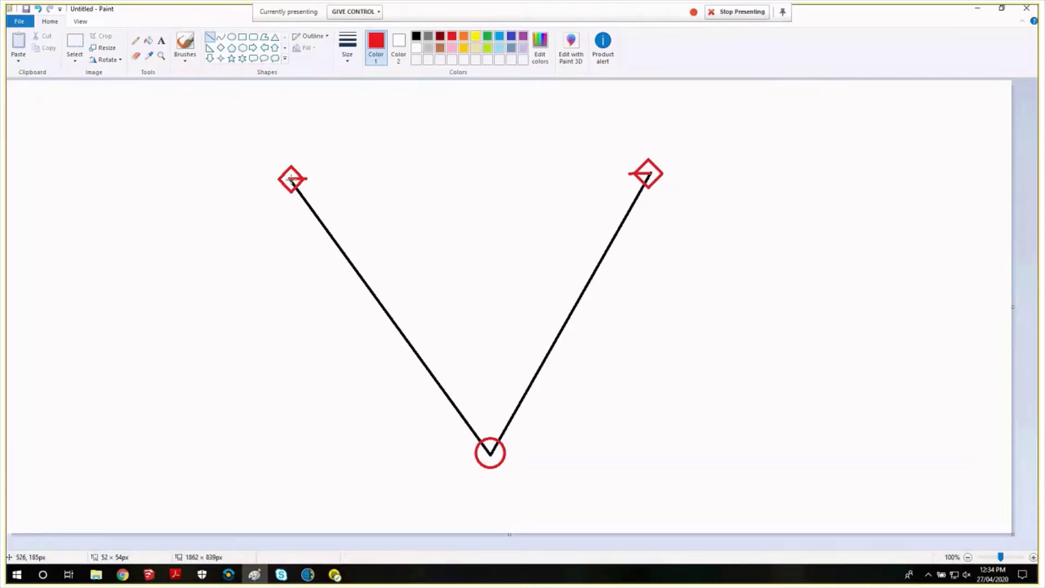
{"action": "left_click_drag", "start_coordinate": [291, 178], "coordinate": [648, 173]}
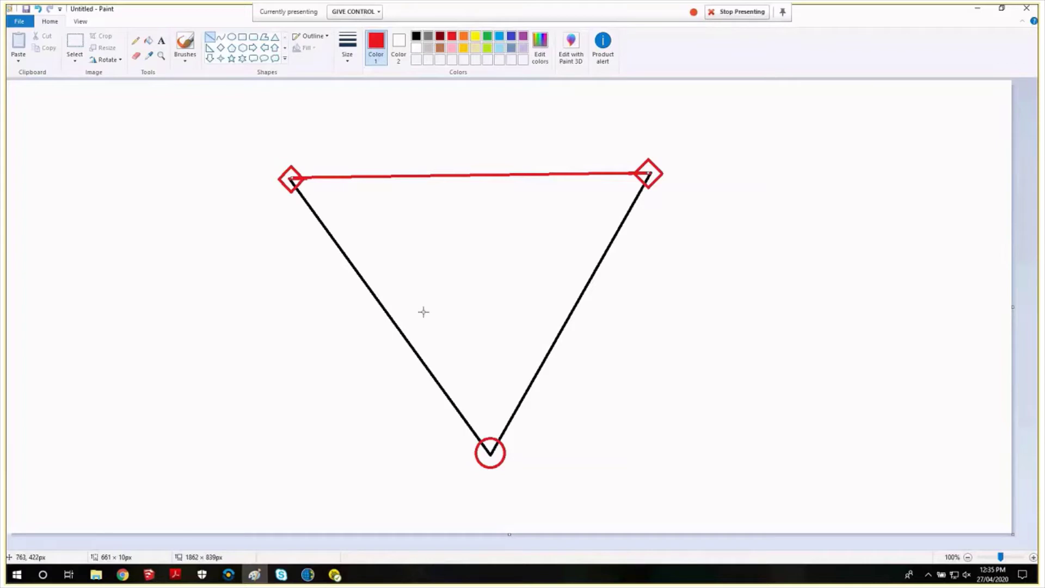
Step: Switch back to Trimble Business Center and review the point, antenna and satellite properties of the baseline from Mary to Worl
{"action": "left_click", "coordinate": [342, 579]}
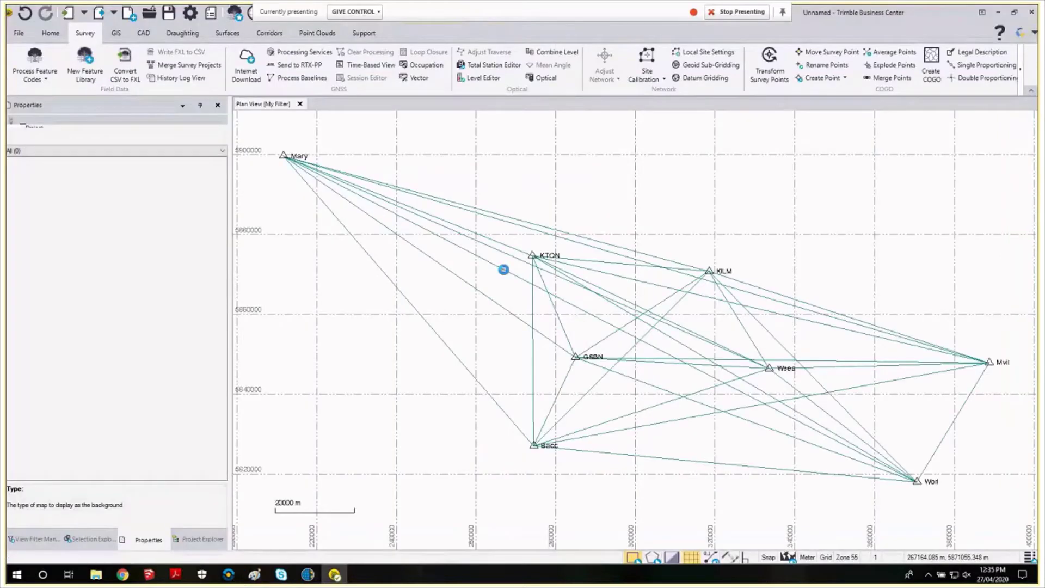
{"action": "left_click", "coordinate": [504, 269]}
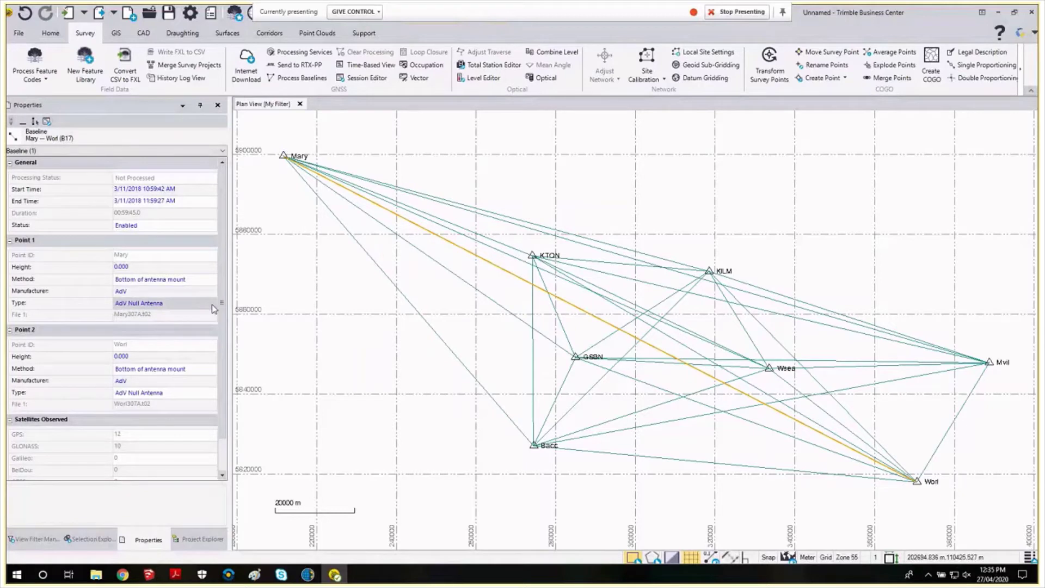
{"action": "scroll", "coordinate": [221, 341], "scroll_direction": "down", "scroll_amount": 1}
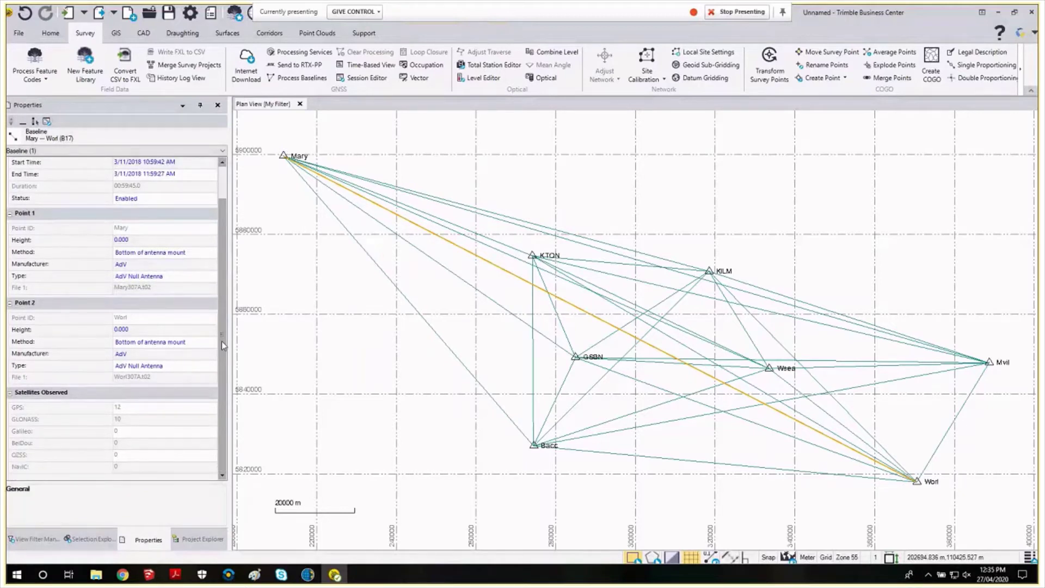
{"action": "scroll", "coordinate": [222, 341], "scroll_direction": "up", "scroll_amount": 1}
{"action": "scroll", "coordinate": [222, 341], "scroll_direction": "down", "scroll_amount": 1}
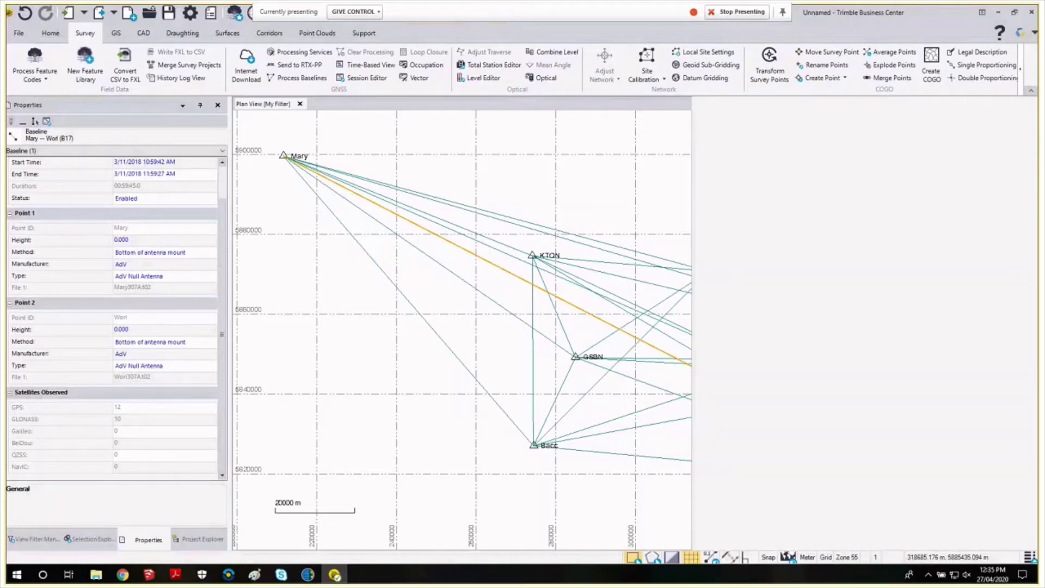
Step: Measure the distance between stations Mary and Worl with the Measure command and close the measuring tool
{"action": "type", "text": "measure"}
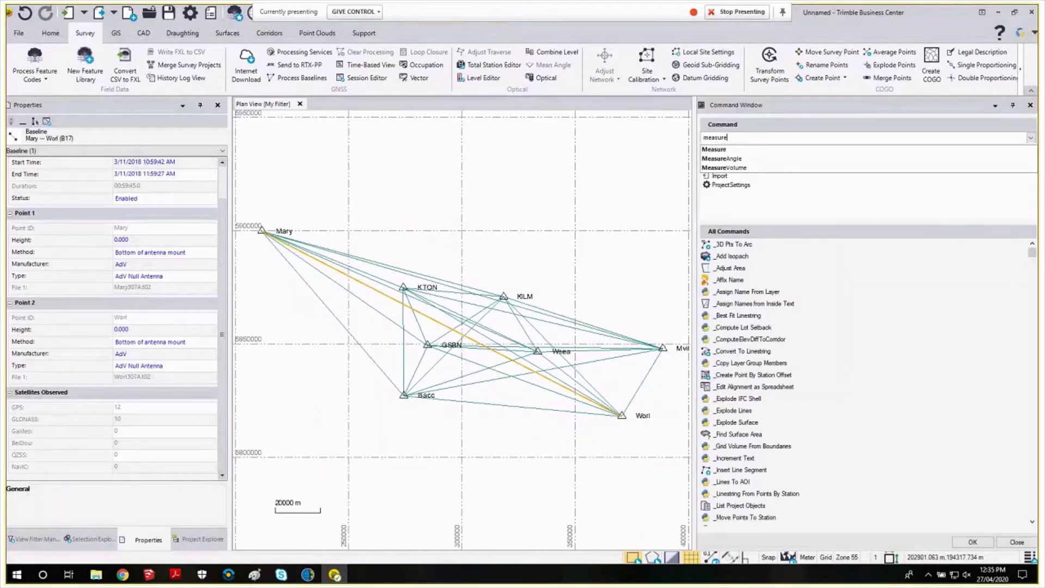
{"action": "type", "text": "distance"}
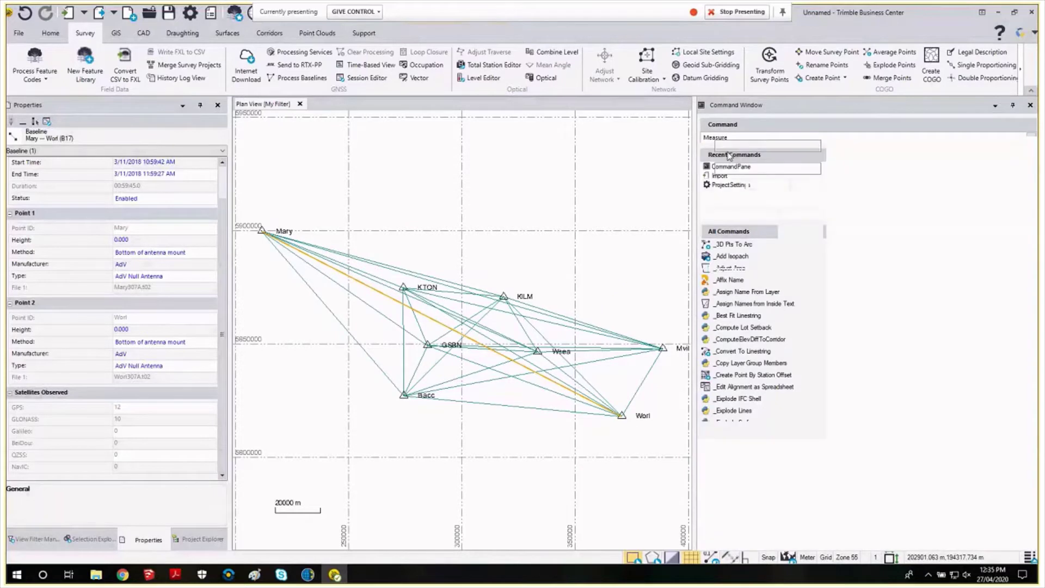
{"action": "key", "text": "Return"}
{"action": "left_click", "coordinate": [262, 229]}
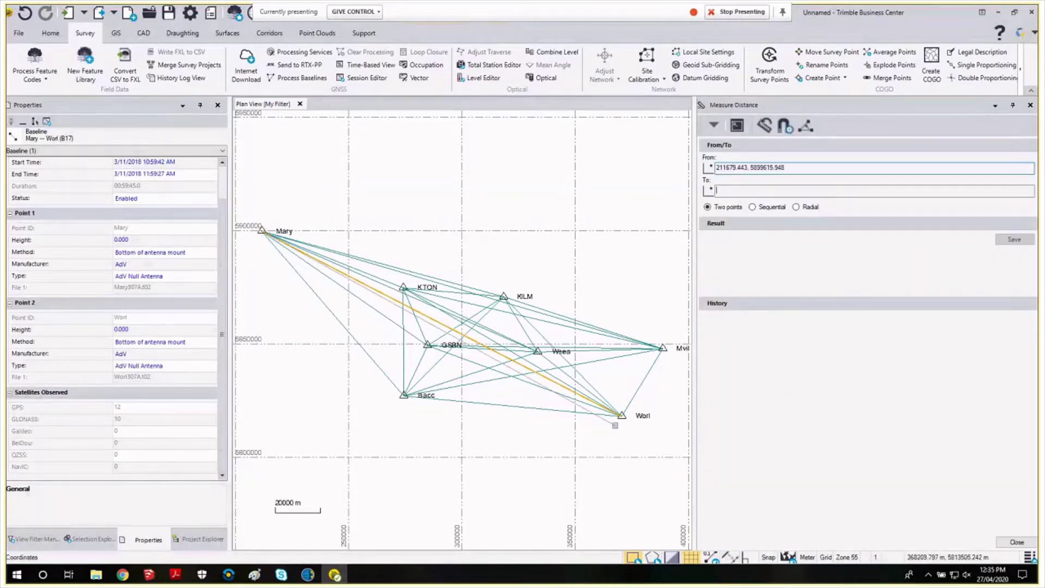
{"action": "left_click", "coordinate": [620, 416]}
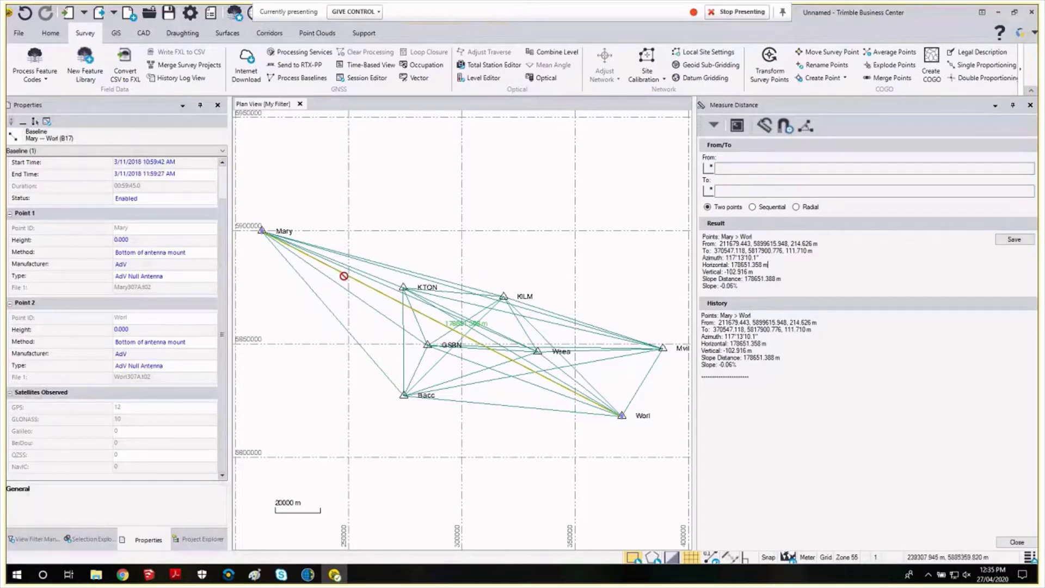
{"action": "left_click", "coordinate": [1018, 543]}
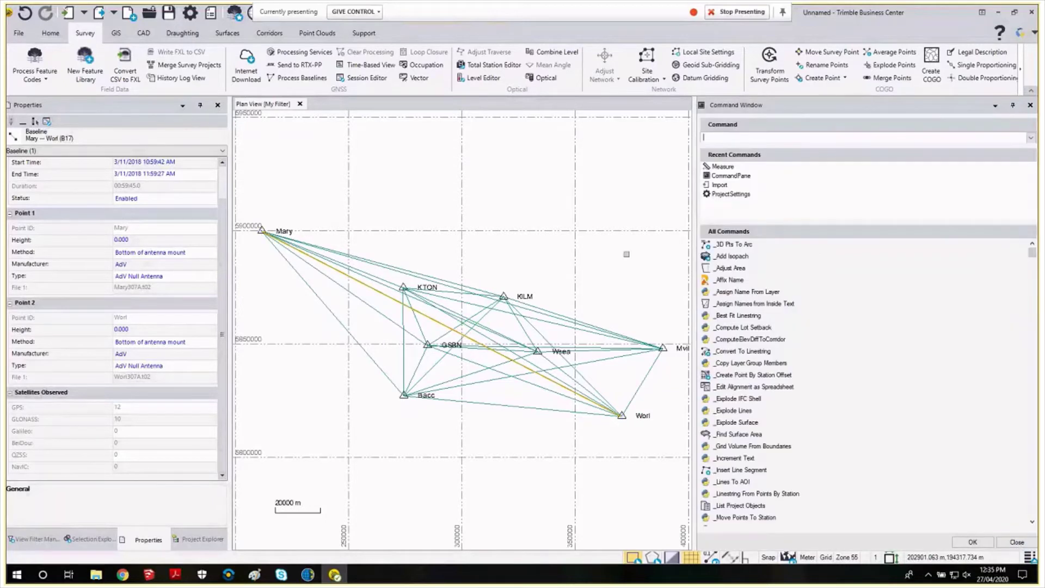
{"action": "left_click", "coordinate": [1014, 542]}
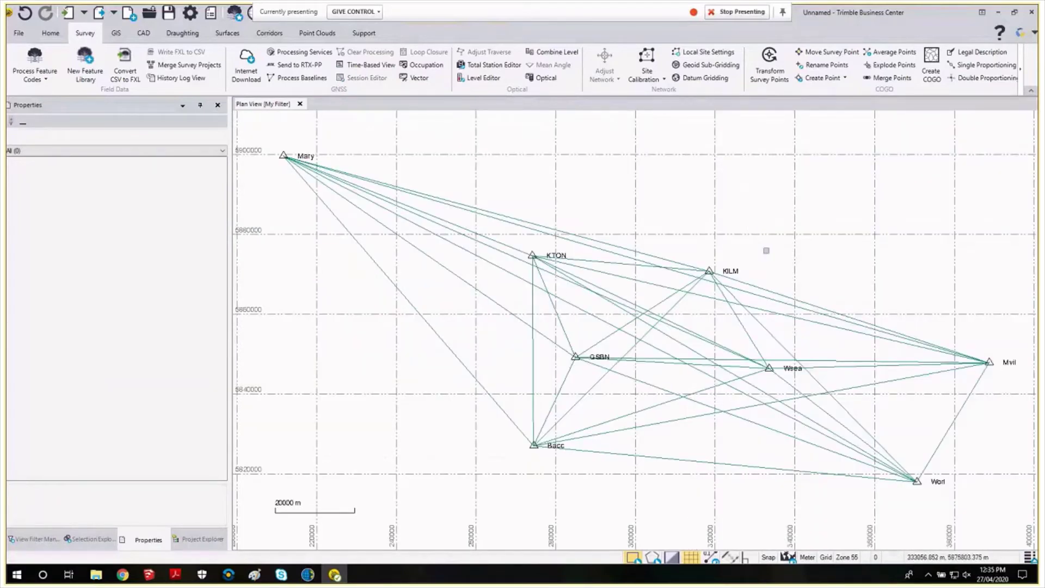
{"action": "scroll", "coordinate": [766, 251], "scroll_direction": "down", "scroll_amount": 1}
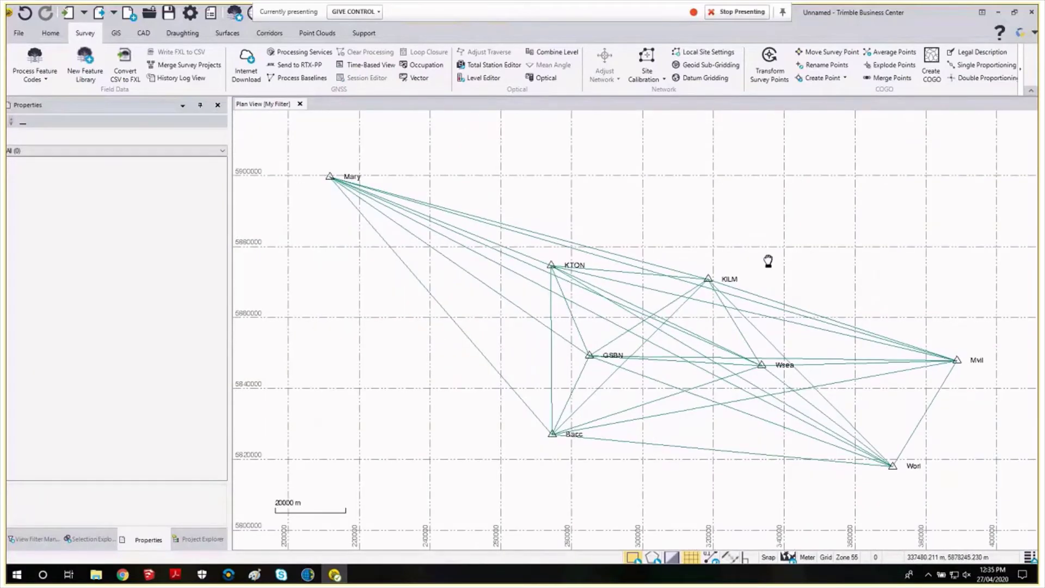
{"action": "left_click_drag", "start_coordinate": [767, 261], "coordinate": [747, 268]}
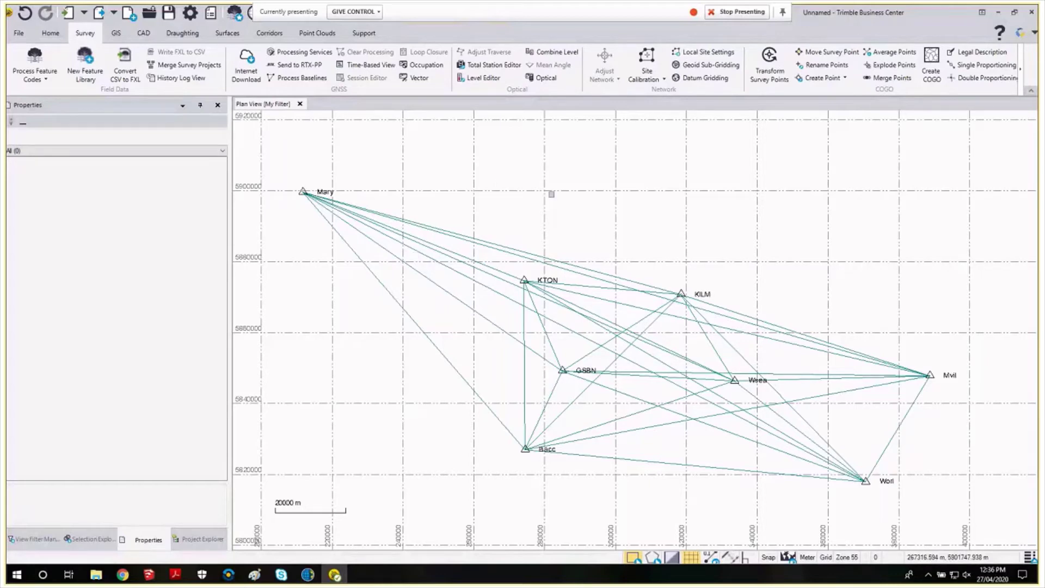
{"action": "scroll", "coordinate": [547, 194], "scroll_direction": "right", "scroll_amount": 2}
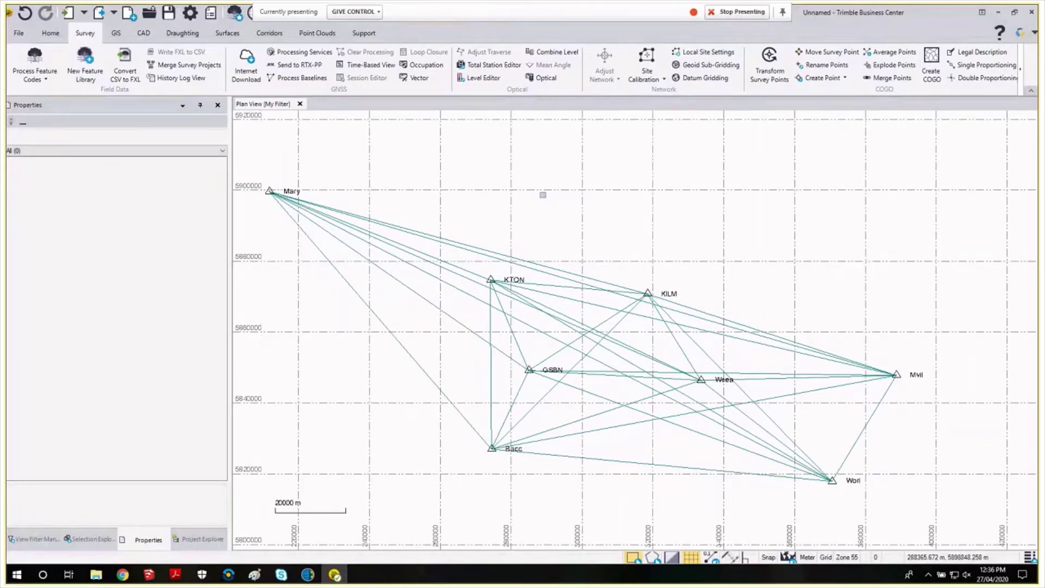
{"action": "scroll", "coordinate": [543, 194], "scroll_direction": "down", "scroll_amount": 1}
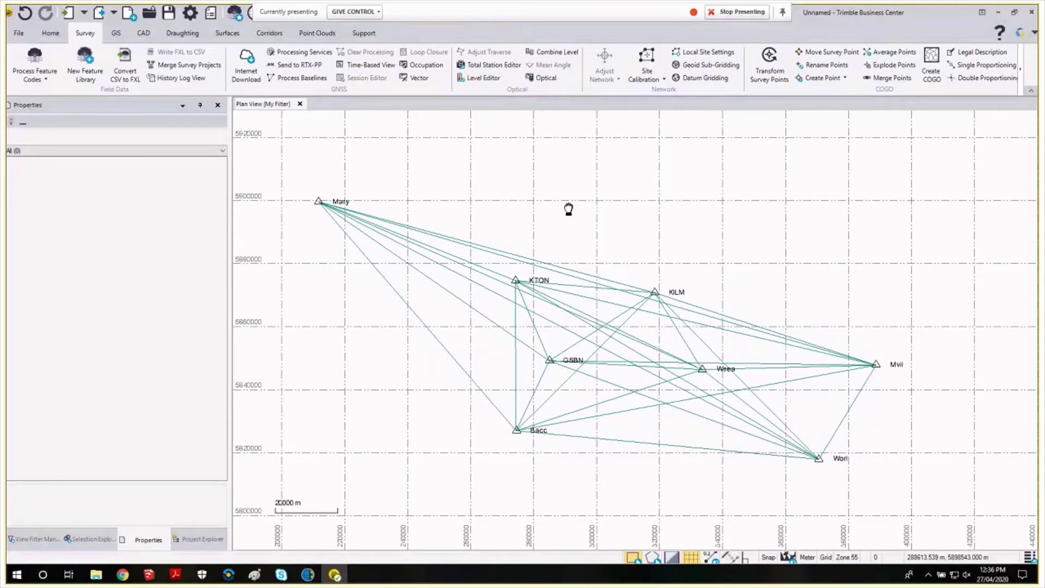
{"action": "left_click_drag", "start_coordinate": [569, 209], "coordinate": [578, 211]}
Step: Switch to the Importing and processing GNSS data PDF and read how to delete trivial baselines and switch from Session 1 to Session 2
{"action": "mouse_move", "coordinate": [175, 575]}
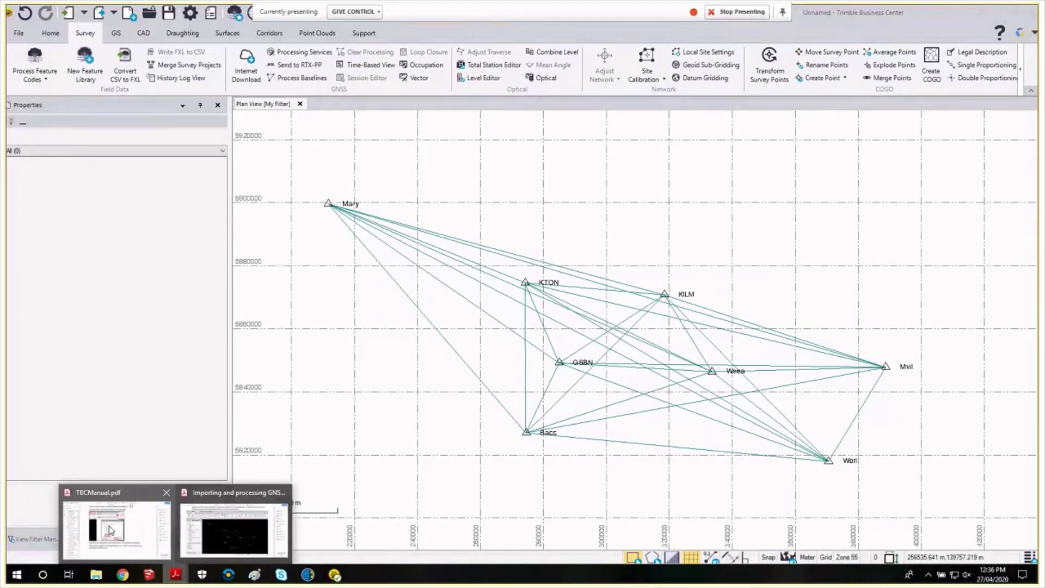
{"action": "left_click", "coordinate": [230, 533]}
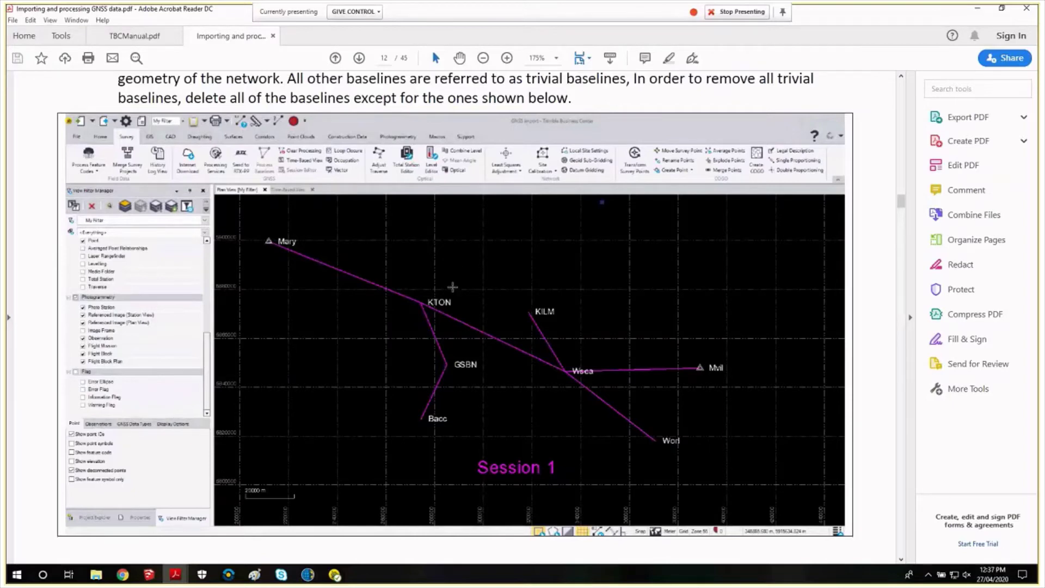
{"action": "scroll", "coordinate": [453, 287], "scroll_direction": "down", "scroll_amount": 3}
{"action": "scroll", "coordinate": [486, 300], "scroll_direction": "down", "scroll_amount": 10}
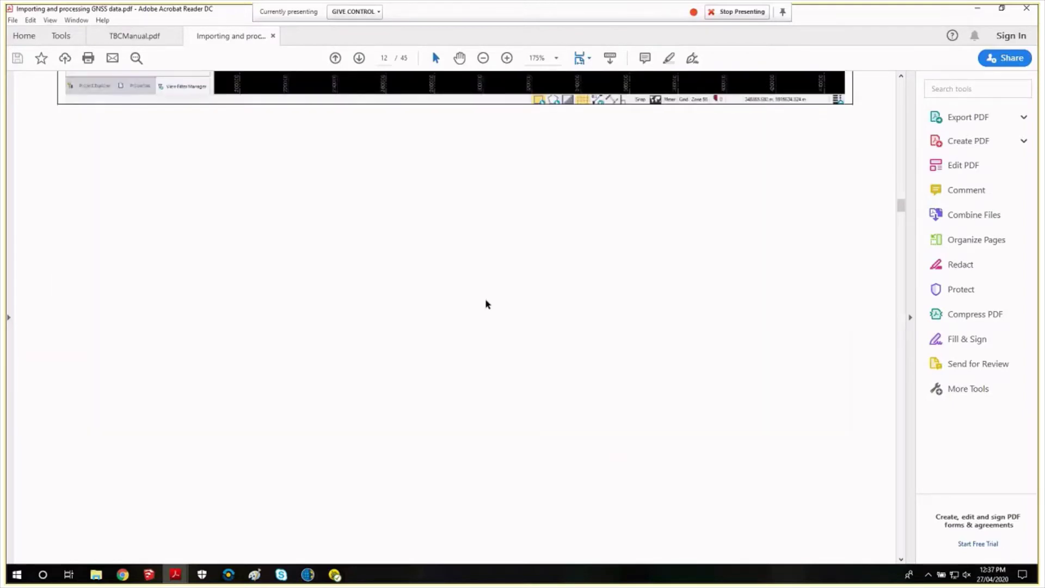
{"action": "scroll", "coordinate": [486, 304], "scroll_direction": "down", "scroll_amount": 10}
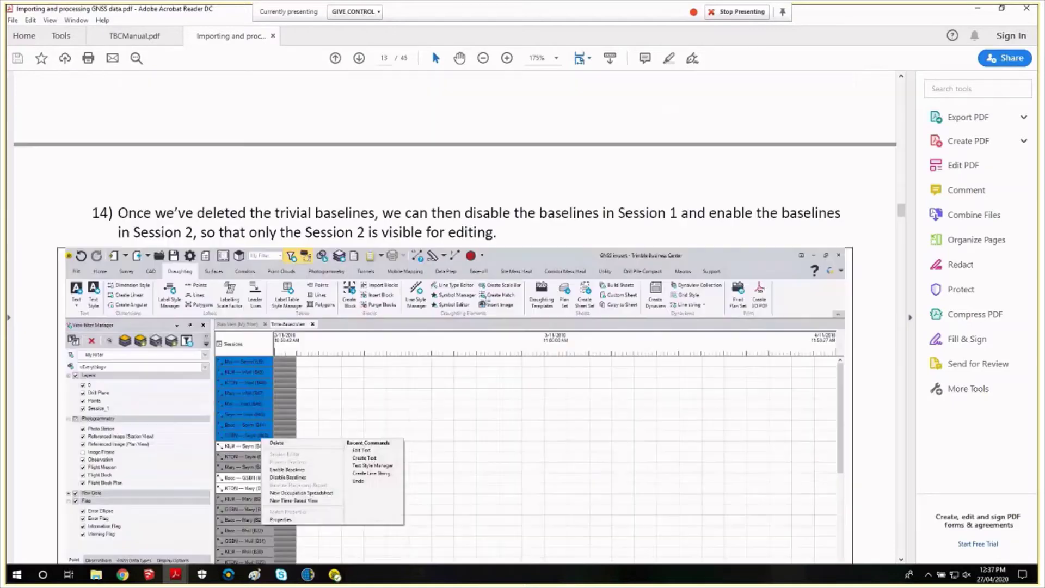
Step: Review the combined Session 1 and Session 2 network diagram on page 14 of the PDF and switch back to Trimble Business Center
{"action": "scroll", "coordinate": [486, 302], "scroll_direction": "down", "scroll_amount": 8}
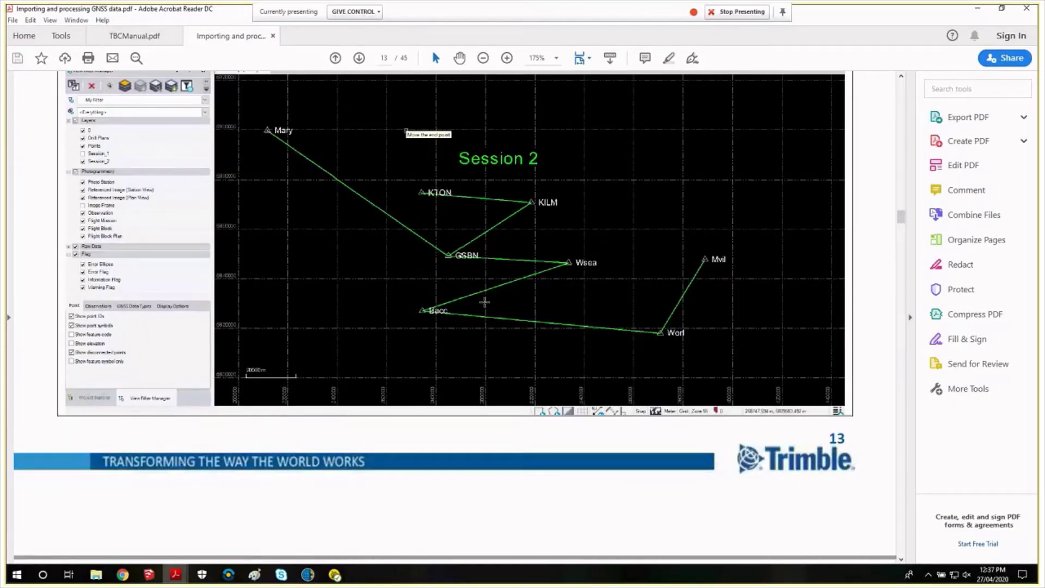
{"action": "scroll", "coordinate": [484, 303], "scroll_direction": "down", "scroll_amount": 10}
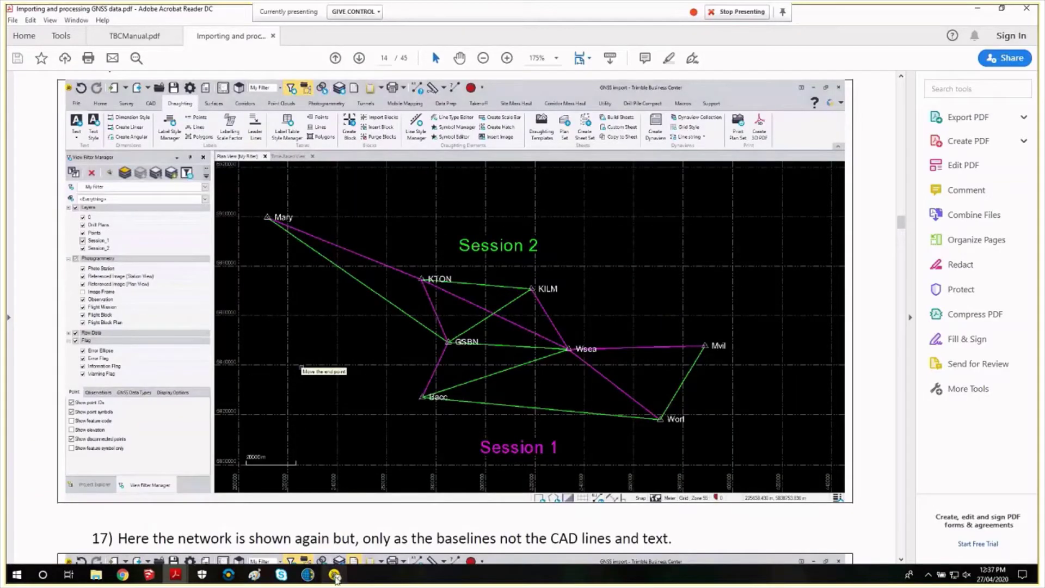
{"action": "mouse_move", "coordinate": [335, 578]}
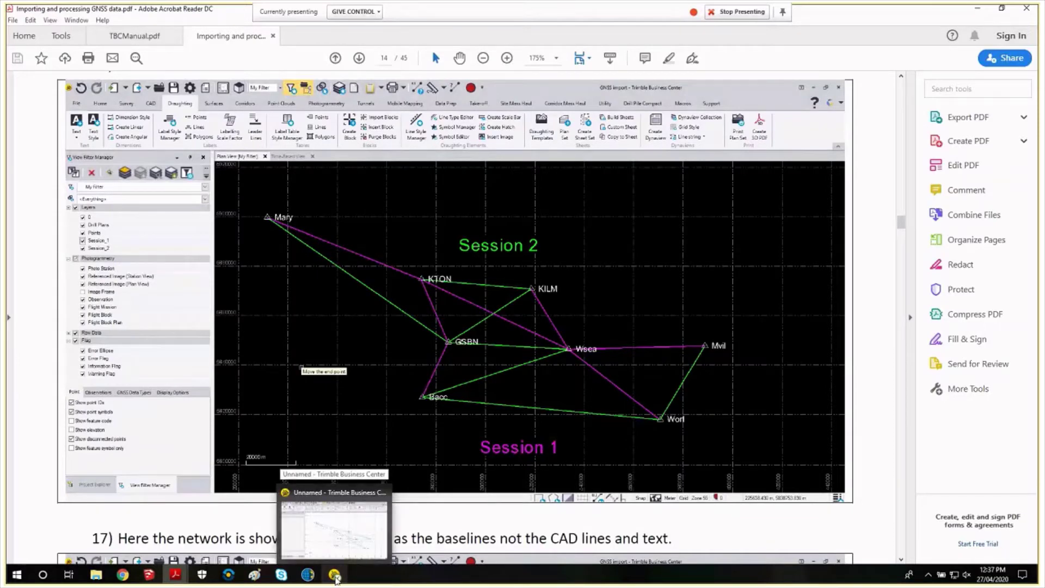
{"action": "left_click", "coordinate": [335, 578]}
Step: Disable the baselines from Mary to GSBN and from Mary to Bacc in the plan view
{"action": "left_click_drag", "start_coordinate": [493, 428], "coordinate": [425, 290]}
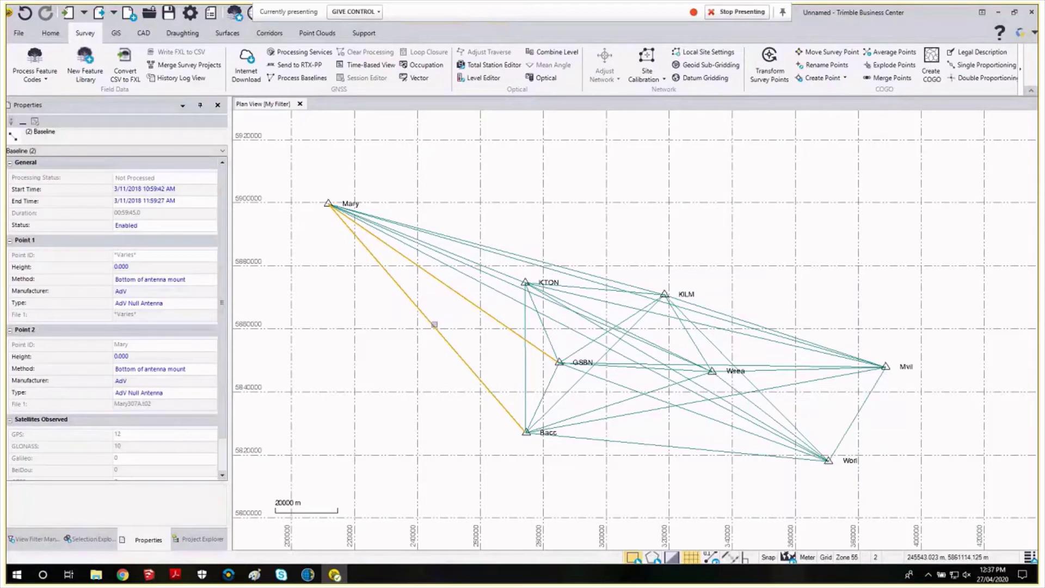
{"action": "right_click", "coordinate": [434, 325]}
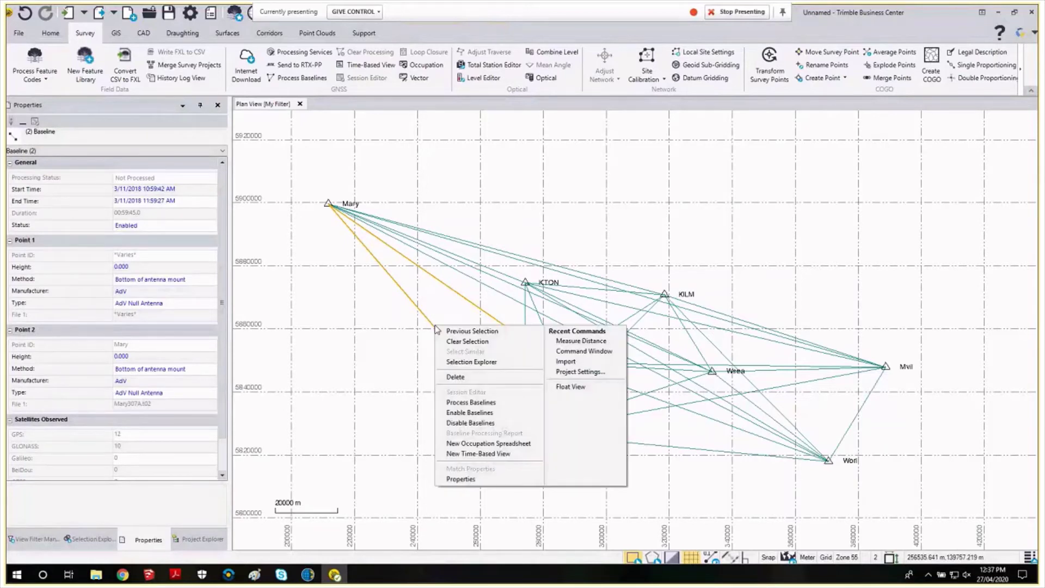
{"action": "left_click", "coordinate": [491, 424]}
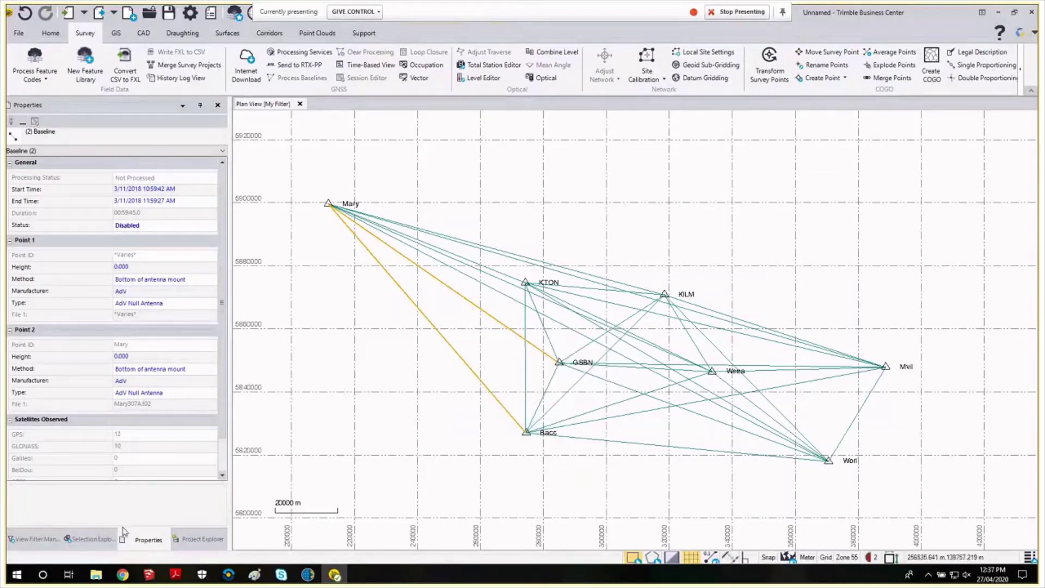
Step: Set the view filter's GNSS data types to show enabled baselines only (for post processing)
{"action": "left_click", "coordinate": [34, 539]}
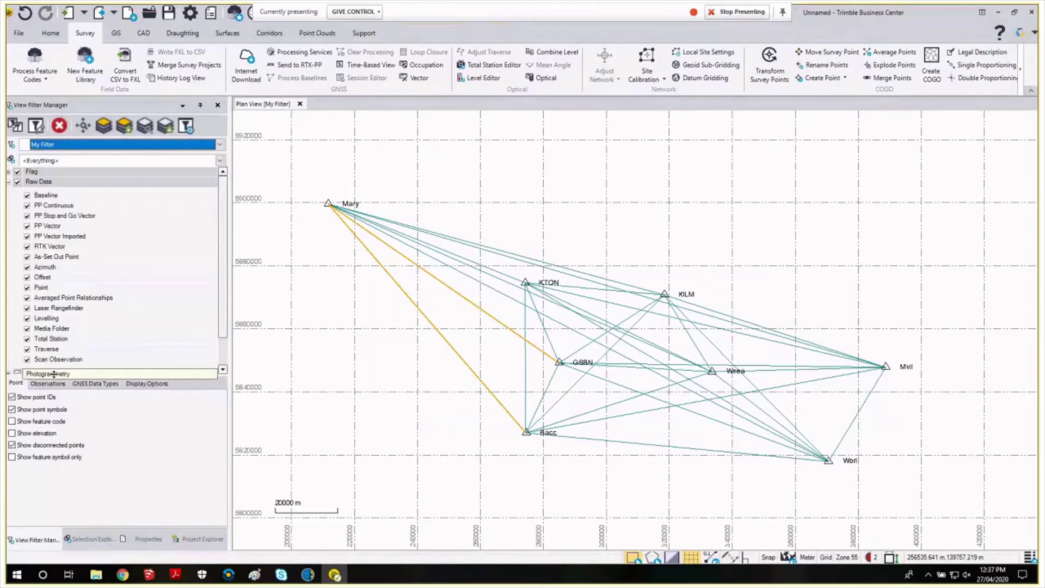
{"action": "left_click", "coordinate": [98, 383]}
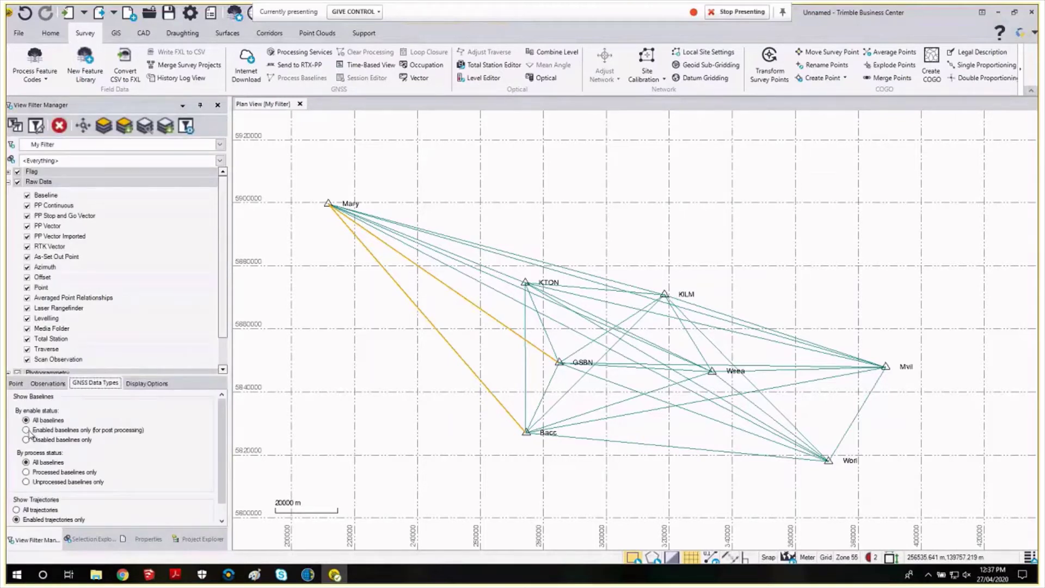
{"action": "left_click", "coordinate": [26, 430]}
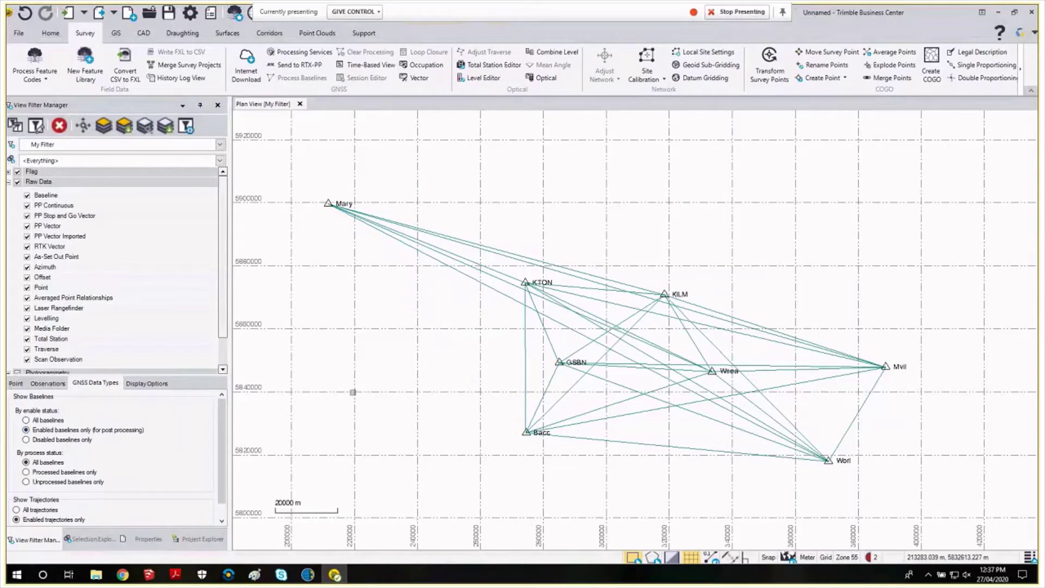
Step: Disable the baselines from Mary to Worl, KILM and Mvil and keep the view filtered to enabled baselines only
{"action": "left_click_drag", "start_coordinate": [401, 367], "coordinate": [378, 383]}
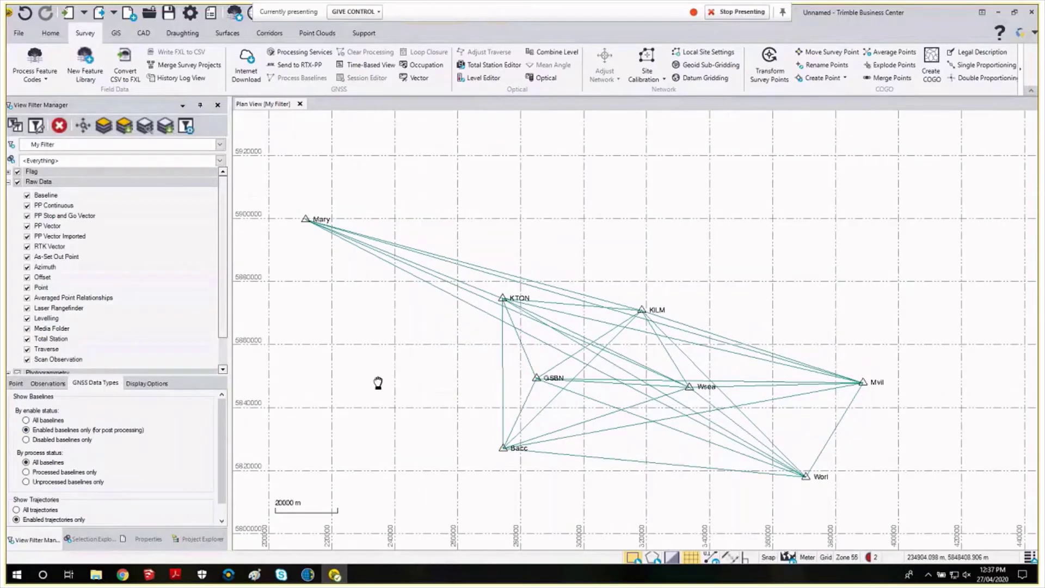
{"action": "right_click", "coordinate": [473, 307]}
{"action": "key", "text": "Escape"}
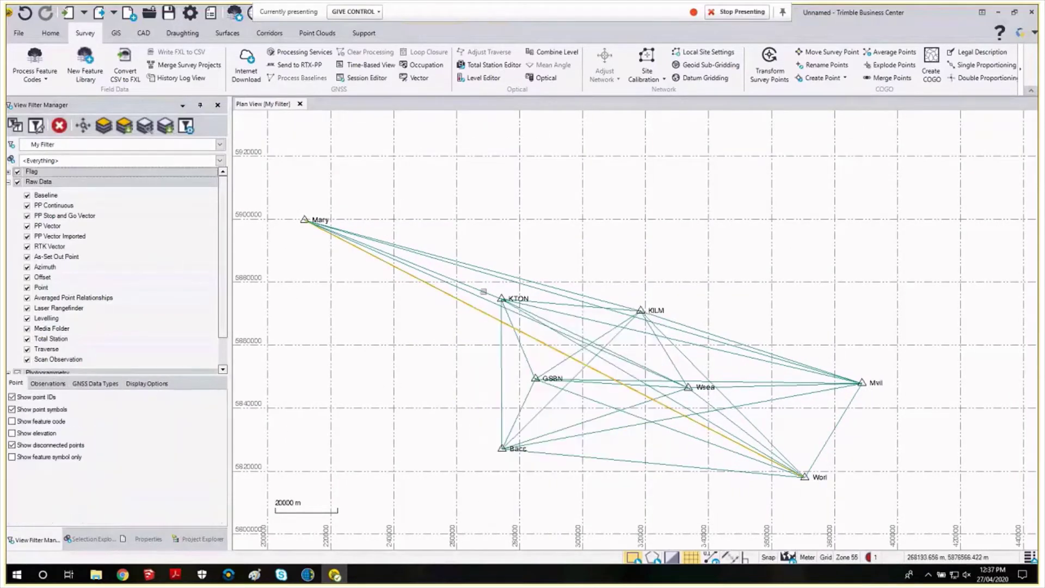
{"action": "left_click", "coordinate": [484, 291]}
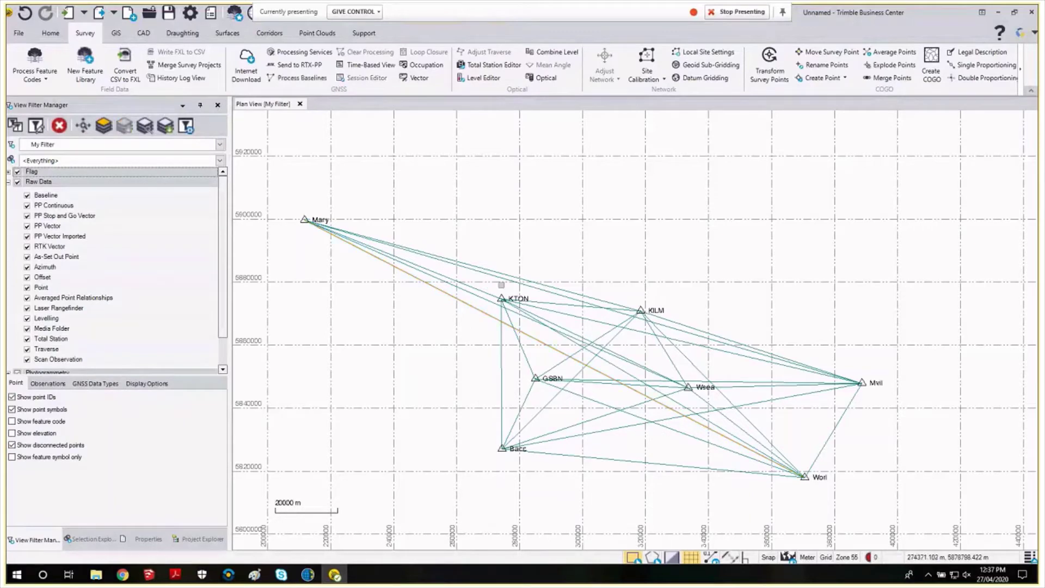
{"action": "scroll", "coordinate": [500, 284], "scroll_direction": "up", "scroll_amount": 1}
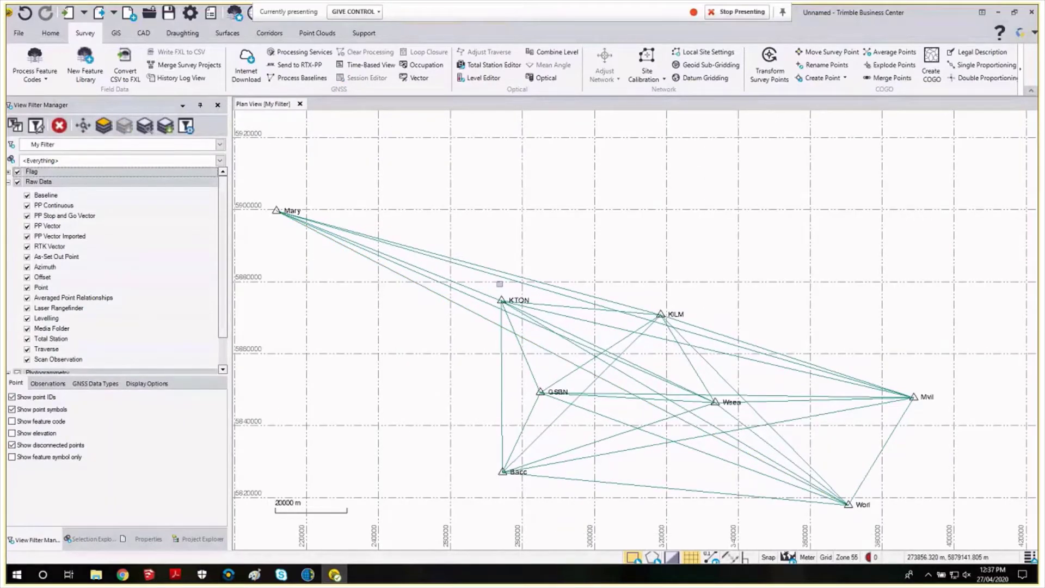
{"action": "scroll", "coordinate": [499, 284], "scroll_direction": "up", "scroll_amount": 1}
{"action": "right_click", "coordinate": [522, 272]}
{"action": "left_click", "coordinate": [579, 378]}
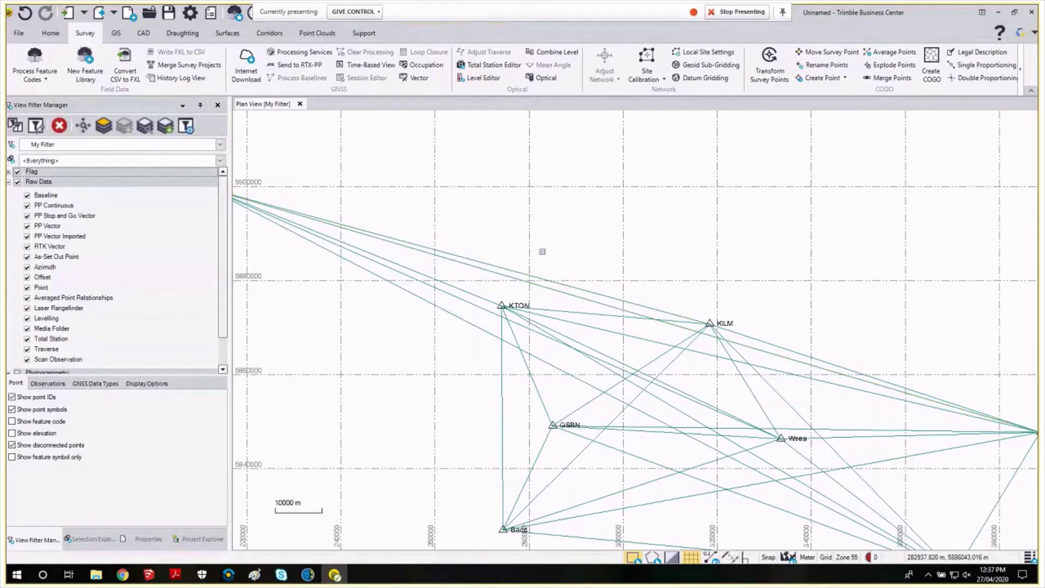
{"action": "scroll", "coordinate": [542, 251], "scroll_direction": "down", "scroll_amount": 1}
{"action": "left_click", "coordinate": [95, 384]}
{"action": "left_click", "coordinate": [25, 430]}
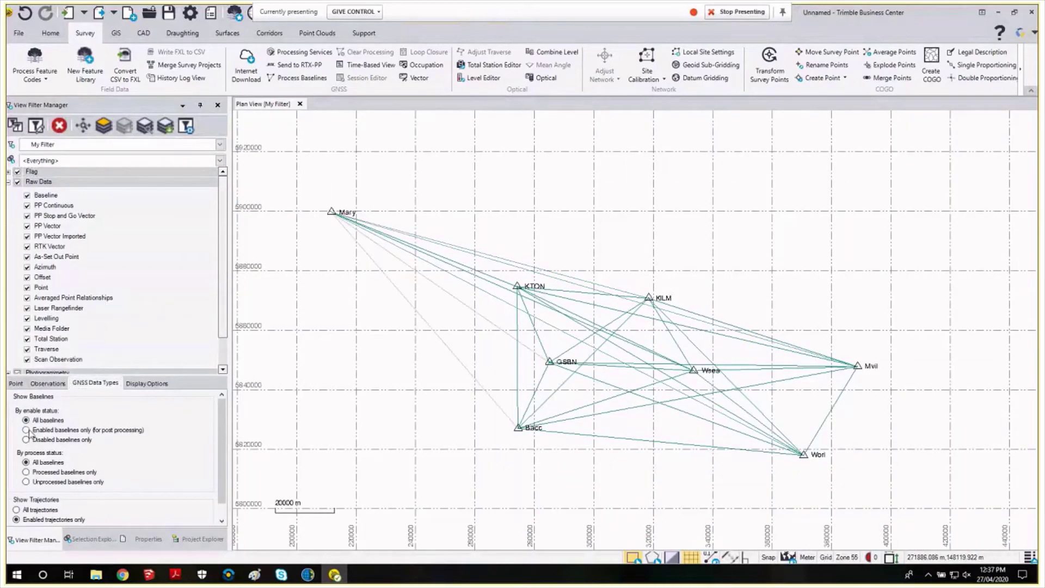
Step: Disable the baseline from Mary to Wsea with only enabled baselines displayed
{"action": "left_click_drag", "start_coordinate": [472, 354], "coordinate": [475, 374]}
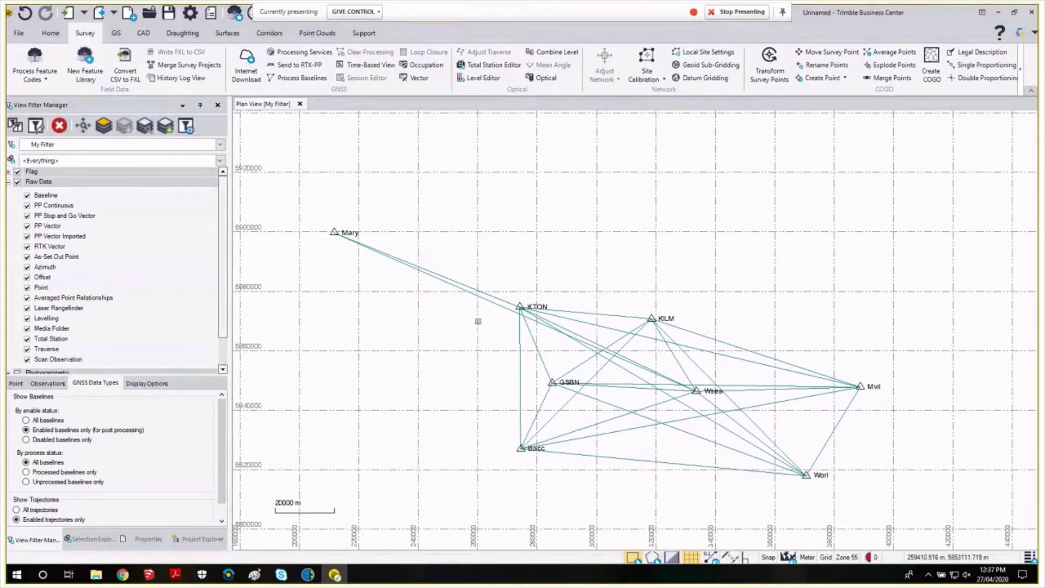
{"action": "scroll", "coordinate": [478, 322], "scroll_direction": "up", "scroll_amount": 2}
{"action": "left_click", "coordinate": [509, 300]}
{"action": "right_click", "coordinate": [509, 300]}
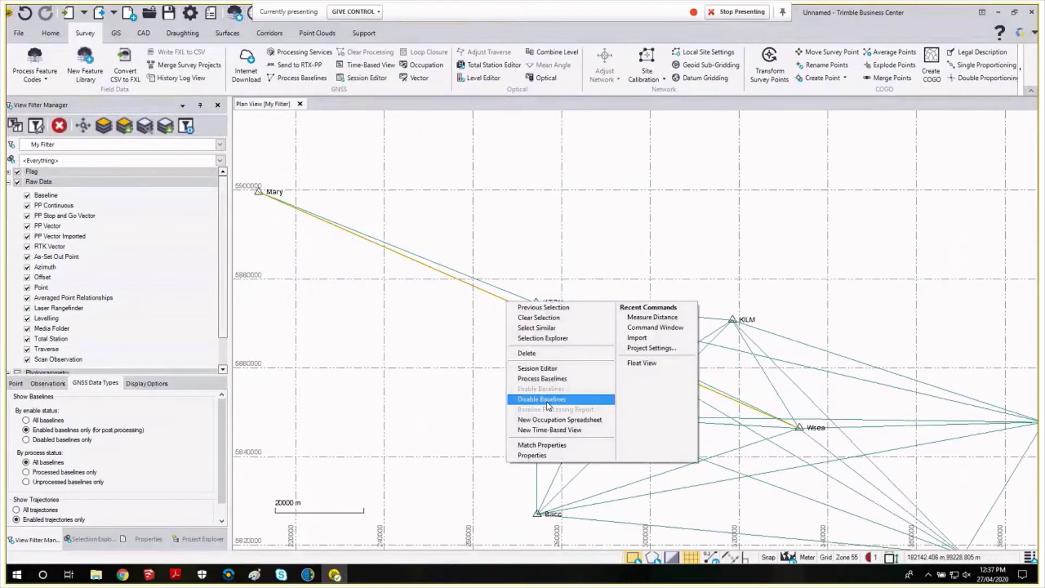
{"action": "left_click", "coordinate": [15, 383]}
{"action": "left_click", "coordinate": [95, 383]}
{"action": "left_click", "coordinate": [496, 403]}
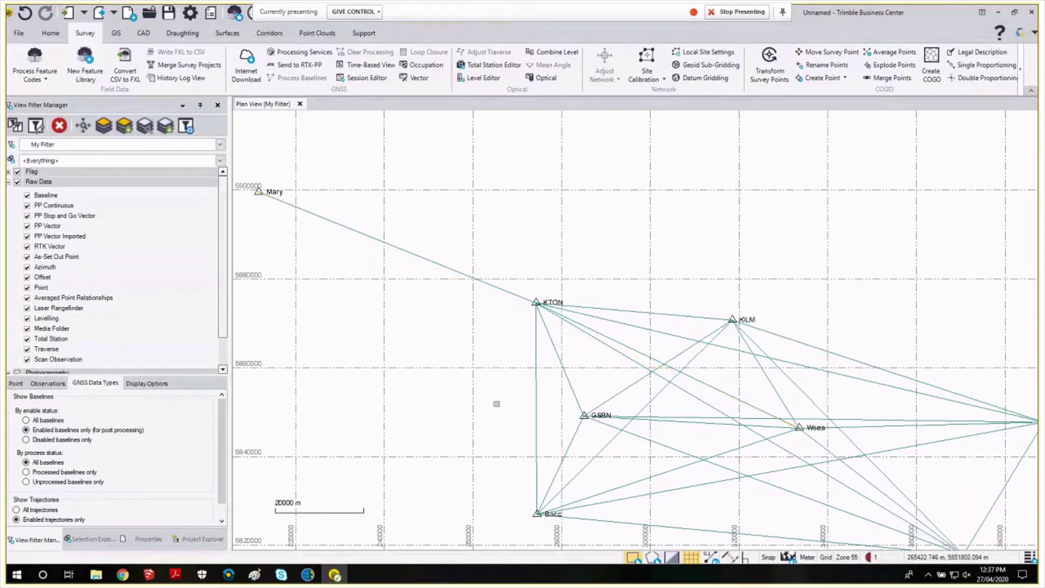
Step: Check the session diagram in the PDF and disable the baseline from KTON to KILM in Trimble Business Center
{"action": "scroll", "coordinate": [496, 403], "scroll_direction": "down", "scroll_amount": 2}
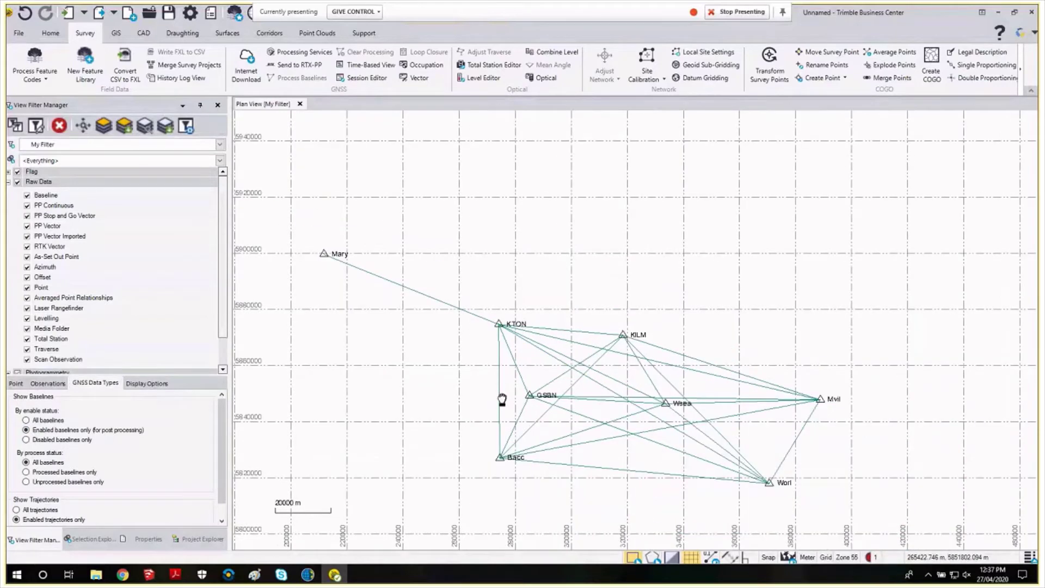
{"action": "left_click_drag", "start_coordinate": [502, 400], "coordinate": [451, 387]}
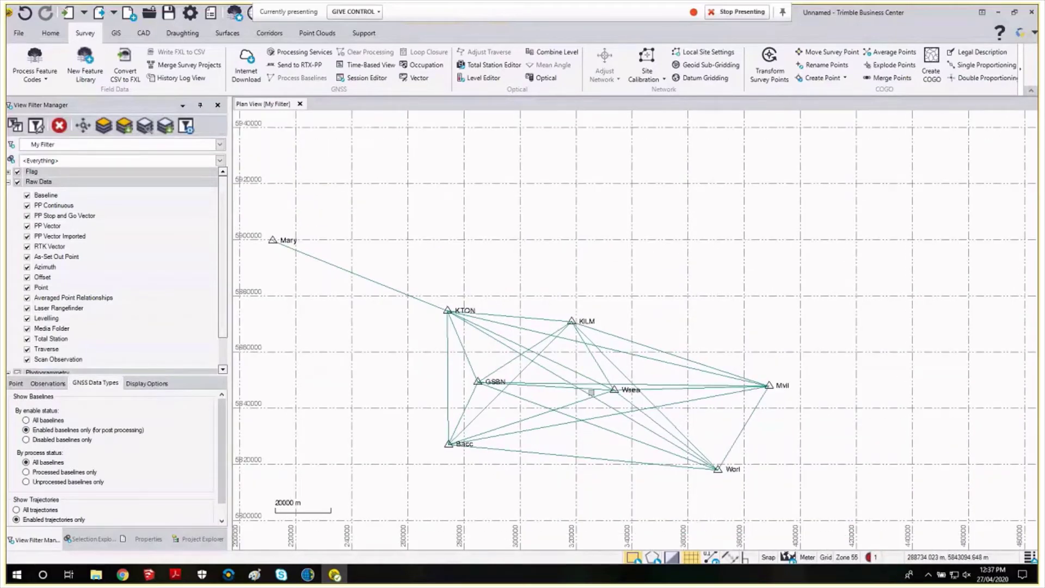
{"action": "scroll", "coordinate": [703, 368], "scroll_direction": "up", "scroll_amount": 1}
{"action": "left_click_drag", "start_coordinate": [702, 367], "coordinate": [696, 351]}
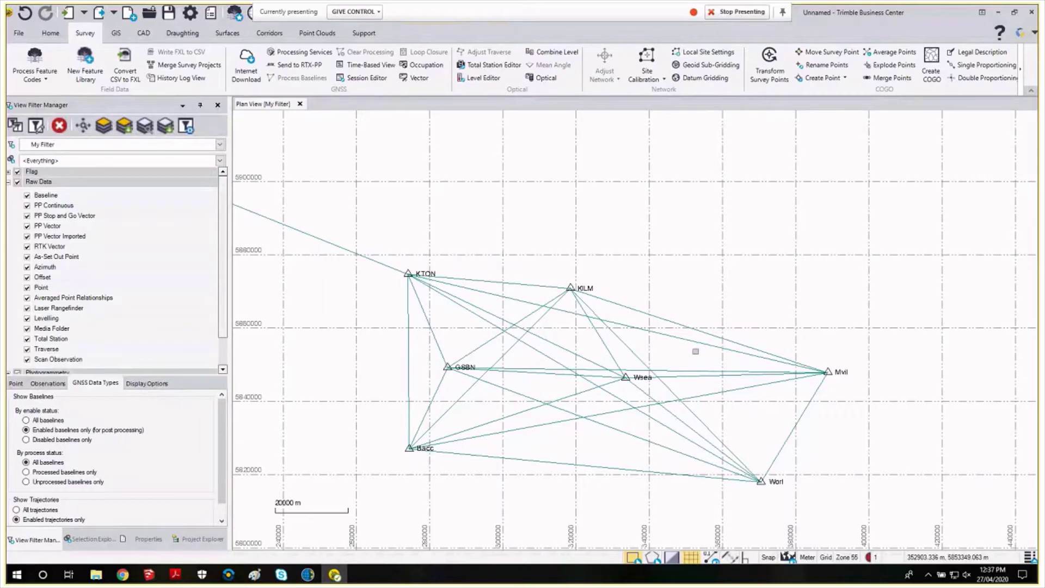
{"action": "key", "text": "alt+Tab"}
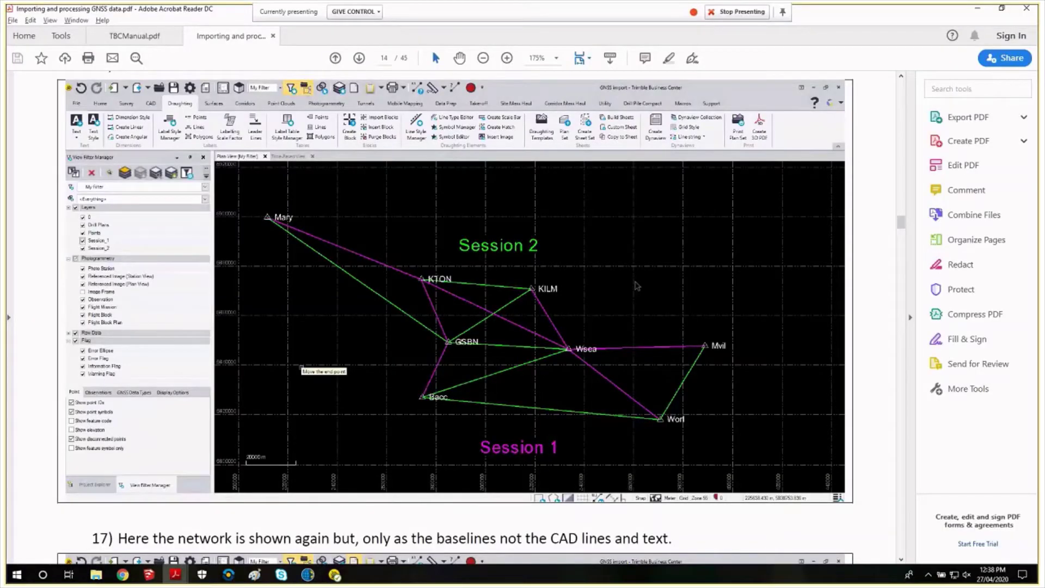
{"action": "key", "text": "alt+Tab"}
{"action": "right_click", "coordinate": [514, 276]}
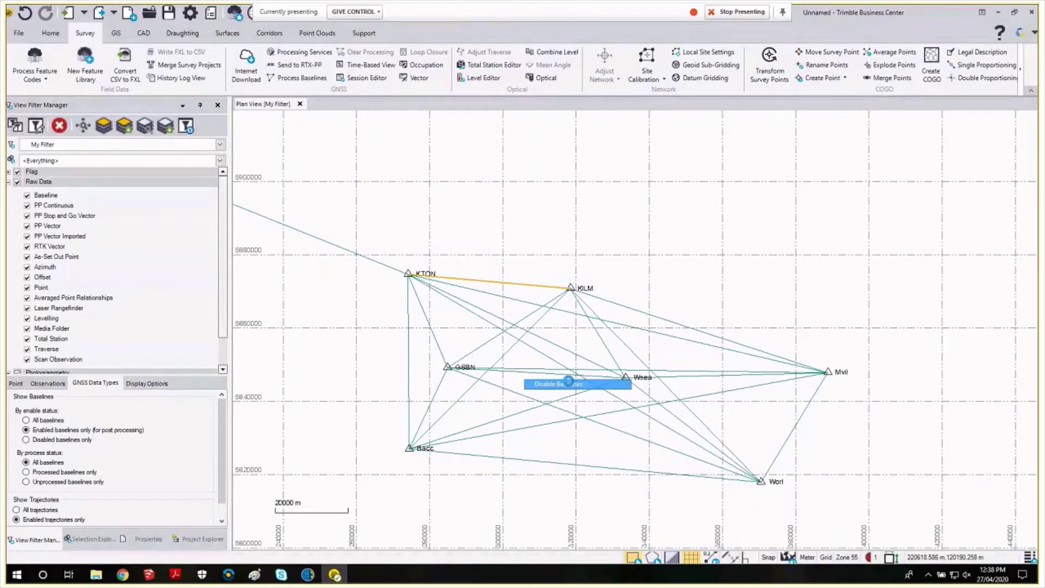
{"action": "left_click", "coordinate": [569, 384]}
Step: Disable the baselines running to Mvil from KTON, KILM and Worl
{"action": "left_click", "coordinate": [703, 340]}
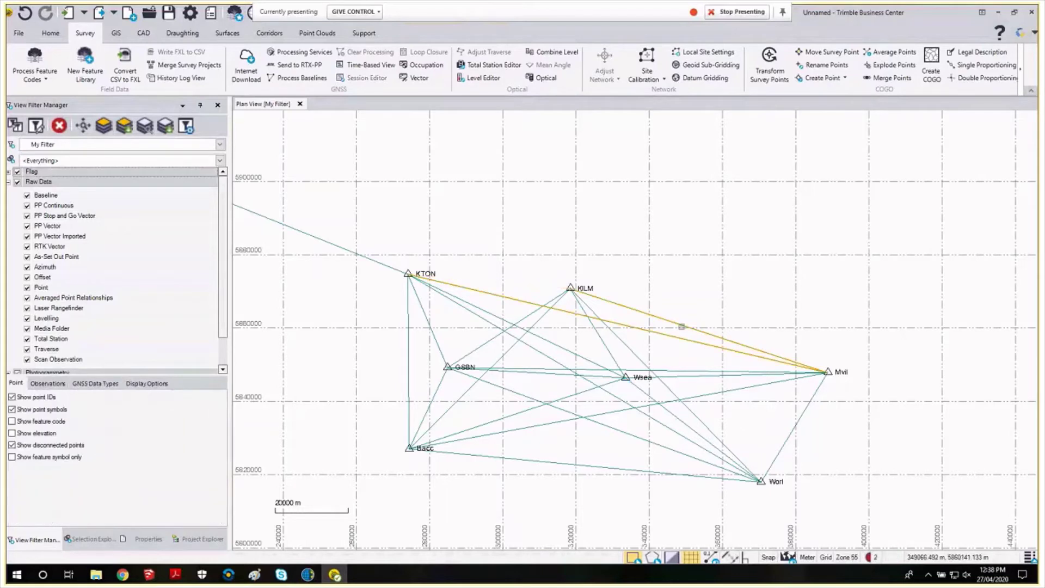
{"action": "right_click", "coordinate": [685, 327]}
{"action": "left_click", "coordinate": [719, 423]}
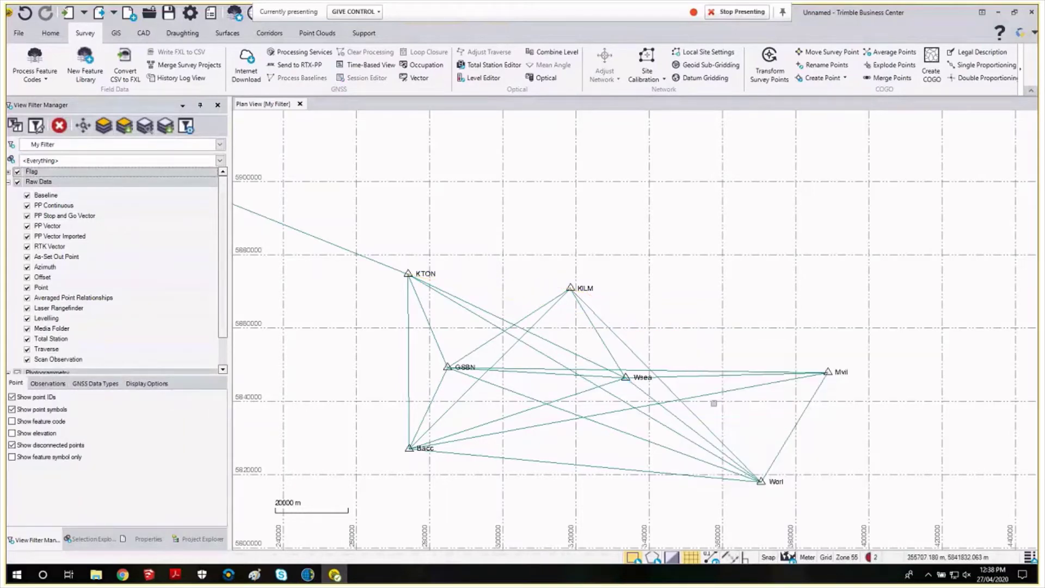
{"action": "left_click", "coordinate": [794, 429]}
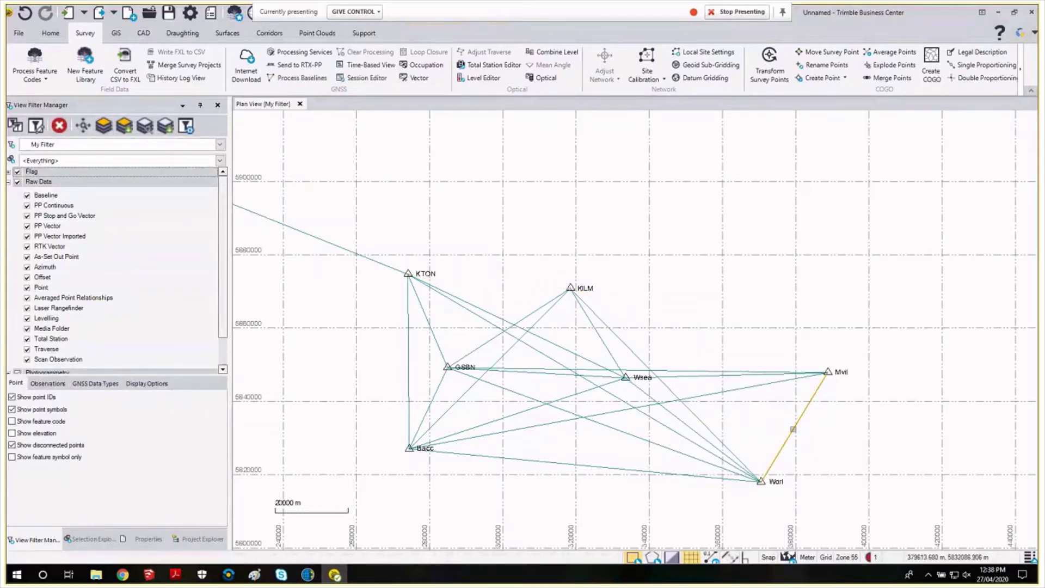
{"action": "right_click", "coordinate": [794, 429]}
{"action": "left_click", "coordinate": [811, 362]}
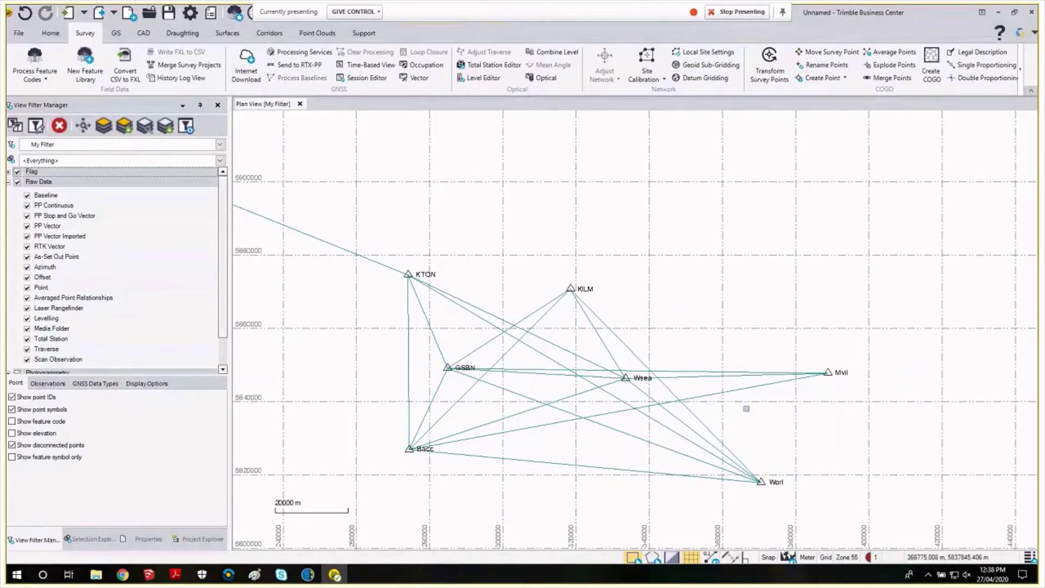
Step: Disable the baselines from Bacc to Wsea and from Bacc to Mvil
{"action": "left_click_drag", "start_coordinate": [589, 429], "coordinate": [544, 406]}
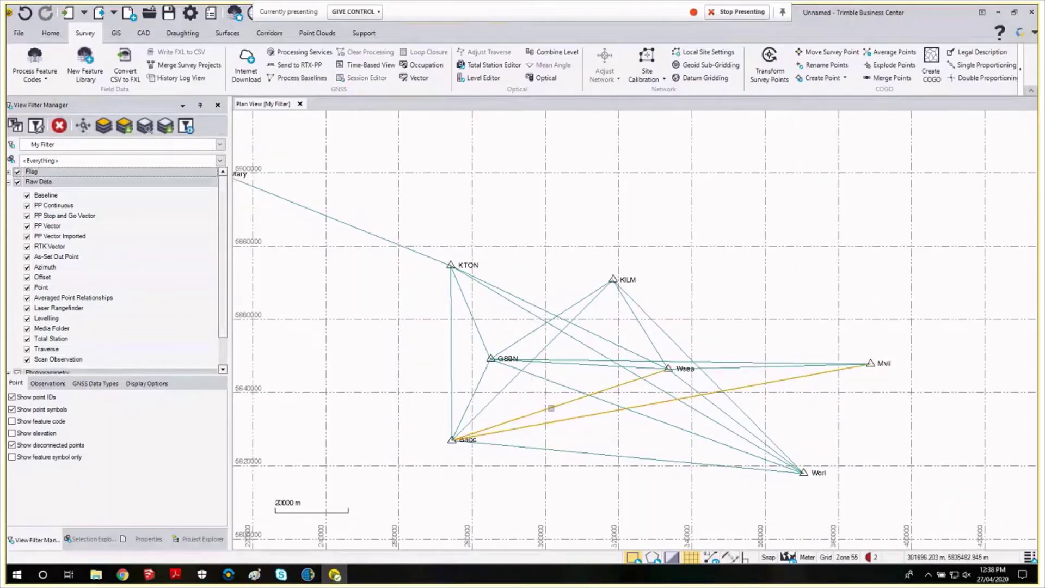
{"action": "right_click", "coordinate": [551, 408]}
{"action": "left_click", "coordinate": [592, 351]}
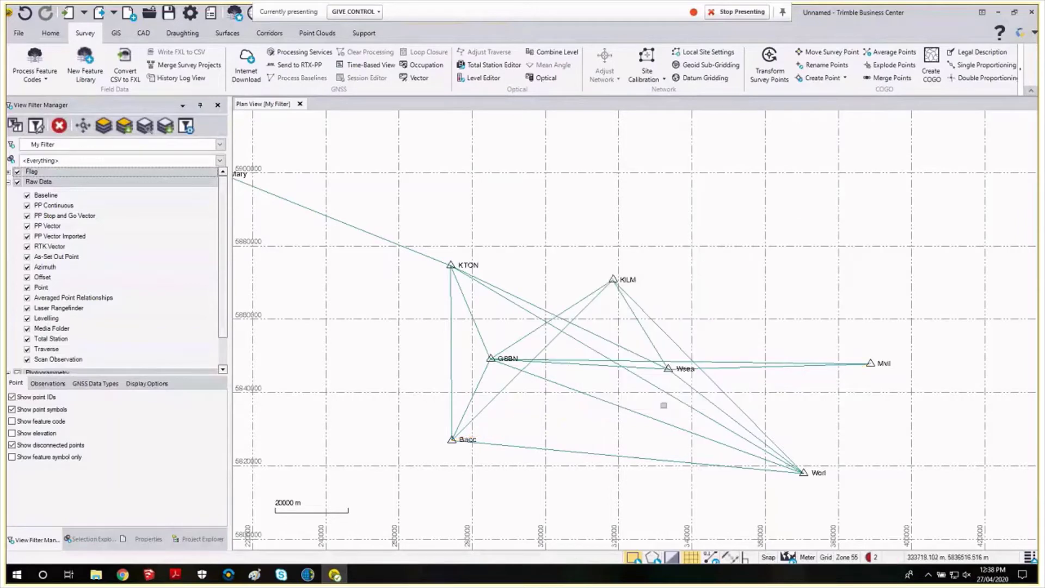
Step: Disable the baselines from KTON to Bacc and from KTON to Worl
{"action": "left_click_drag", "start_coordinate": [663, 405], "coordinate": [694, 380]}
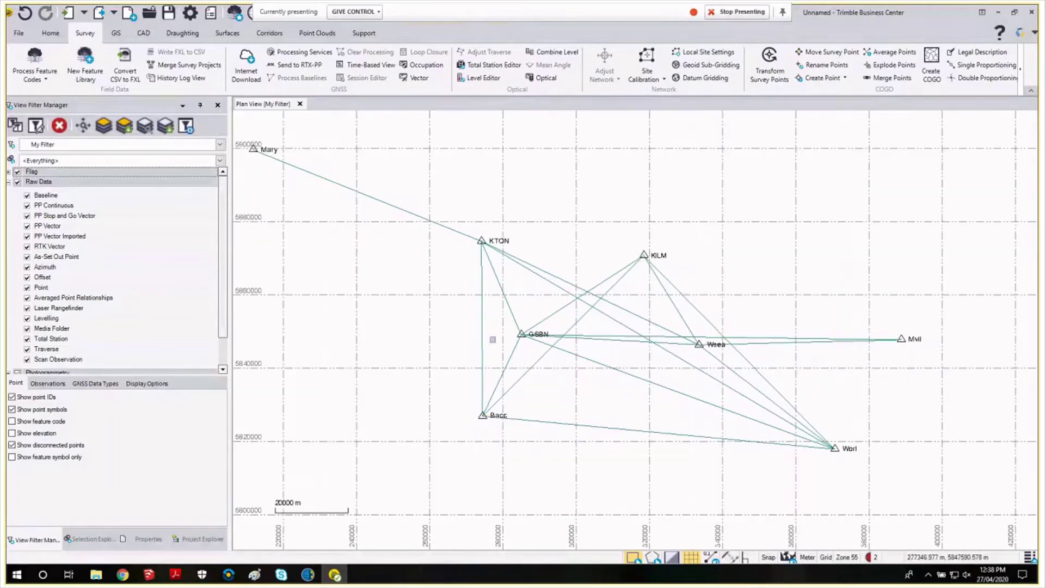
{"action": "scroll", "coordinate": [488, 325], "scroll_direction": "up", "scroll_amount": 1}
{"action": "left_click", "coordinate": [484, 327]}
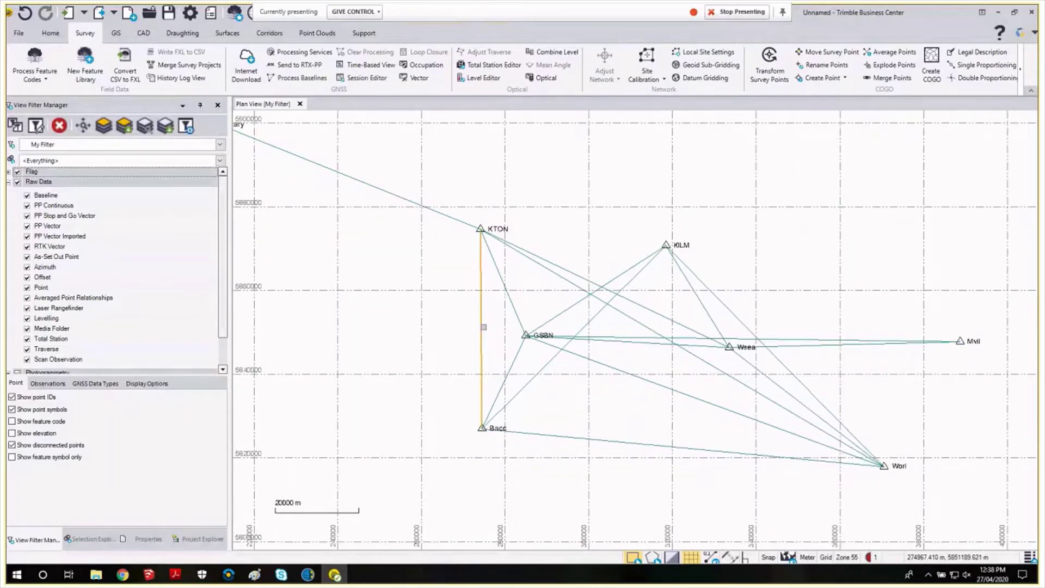
{"action": "right_click", "coordinate": [483, 327]}
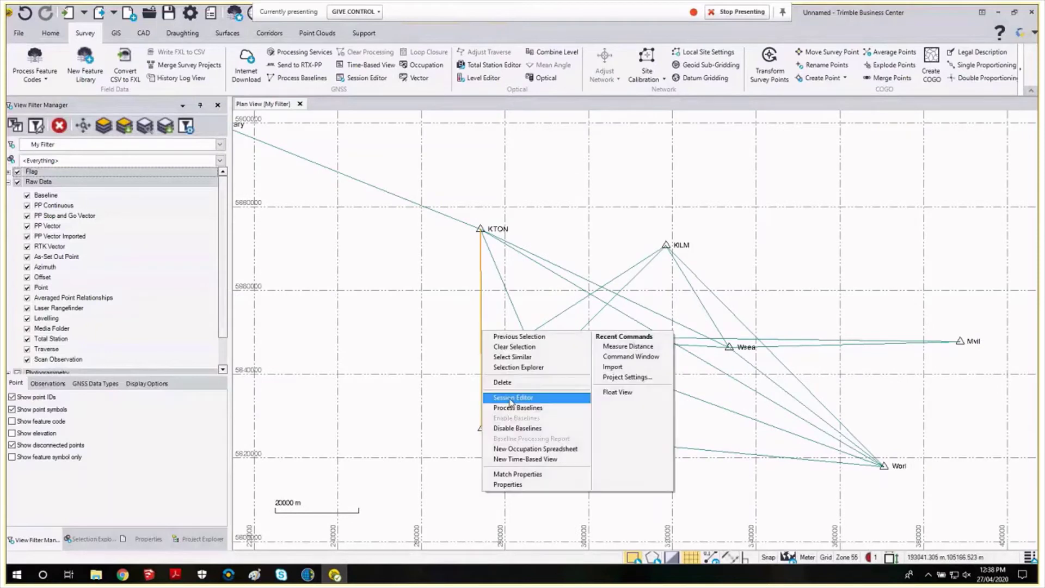
{"action": "left_click", "coordinate": [517, 427]}
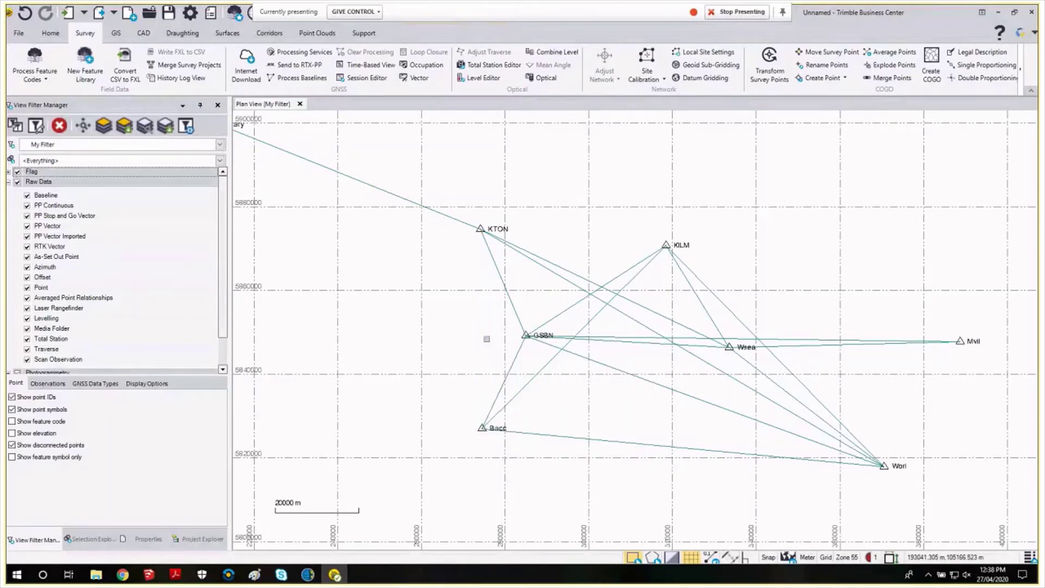
{"action": "left_click_drag", "start_coordinate": [487, 339], "coordinate": [462, 361]}
{"action": "left_click", "coordinate": [621, 347]}
{"action": "right_click", "coordinate": [620, 346]}
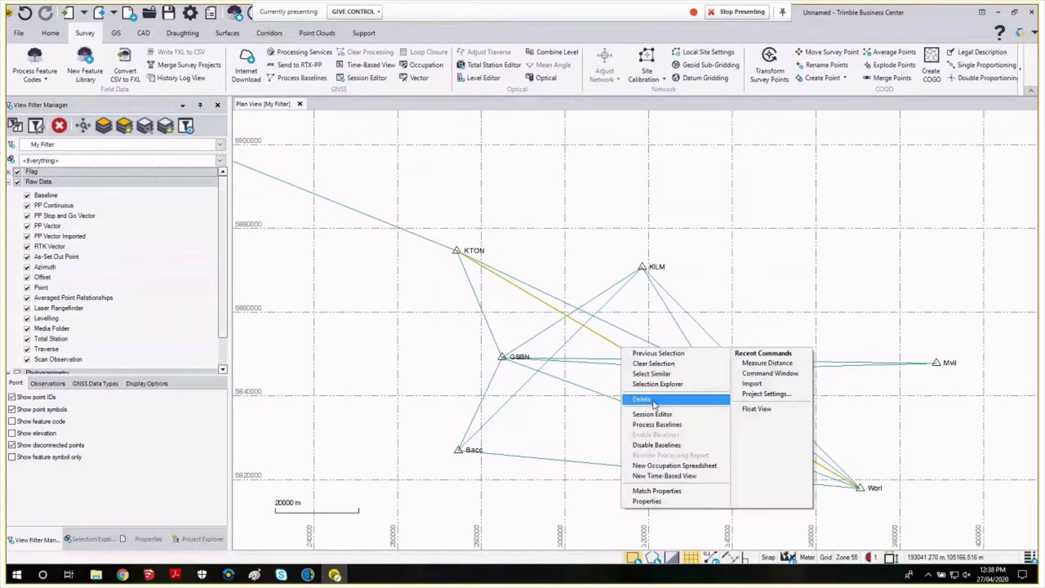
{"action": "left_click", "coordinate": [626, 446]}
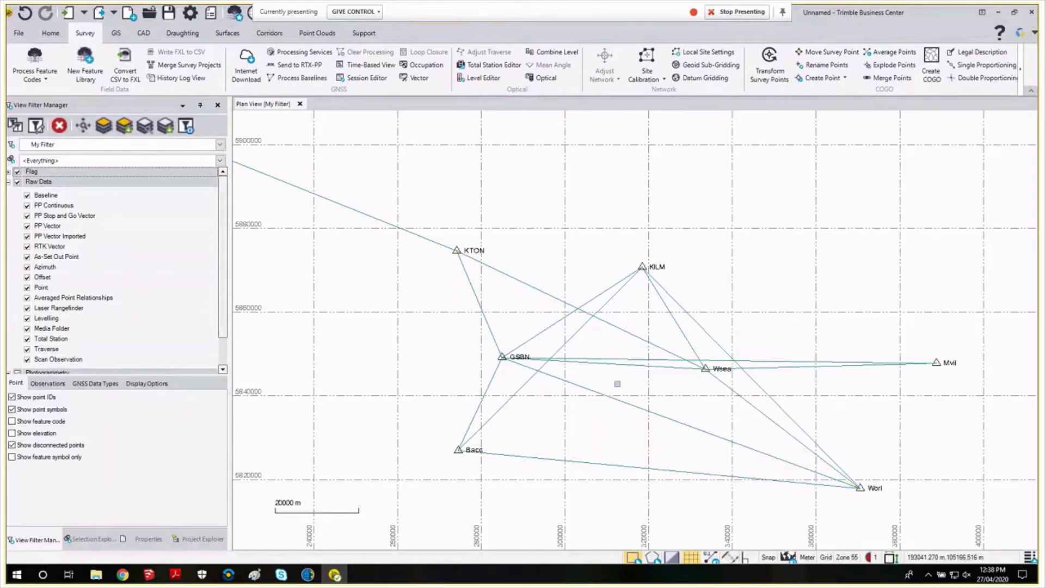
Step: Disable the baselines running to Worl from GSBN and from Bacc
{"action": "left_click_drag", "start_coordinate": [639, 337], "coordinate": [662, 359]}
{"action": "scroll", "coordinate": [662, 359], "scroll_direction": "down", "scroll_amount": 1}
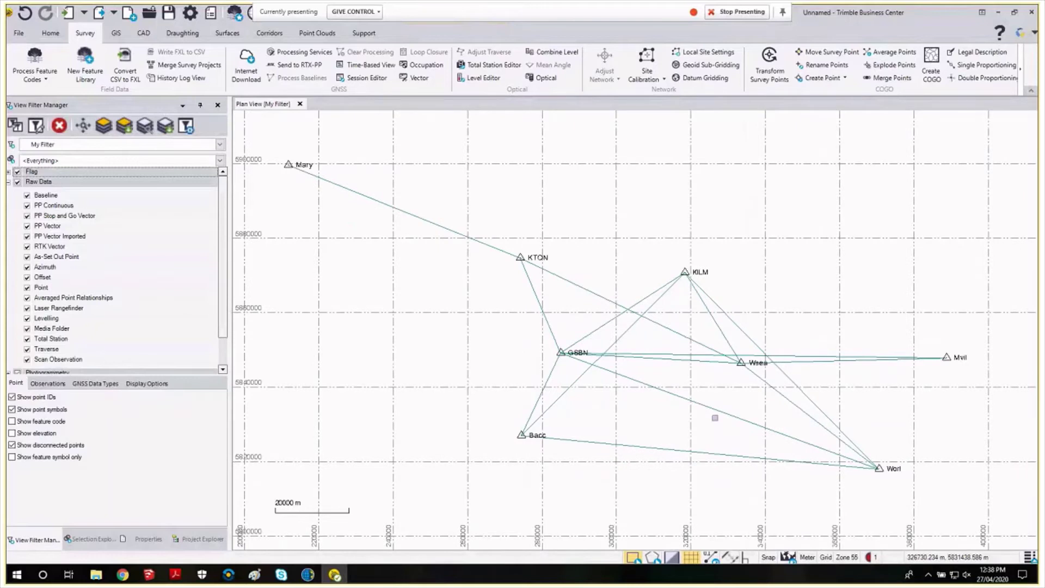
{"action": "scroll", "coordinate": [715, 418], "scroll_direction": "up", "scroll_amount": 1}
{"action": "left_click", "coordinate": [660, 387]}
{"action": "right_click", "coordinate": [663, 390]}
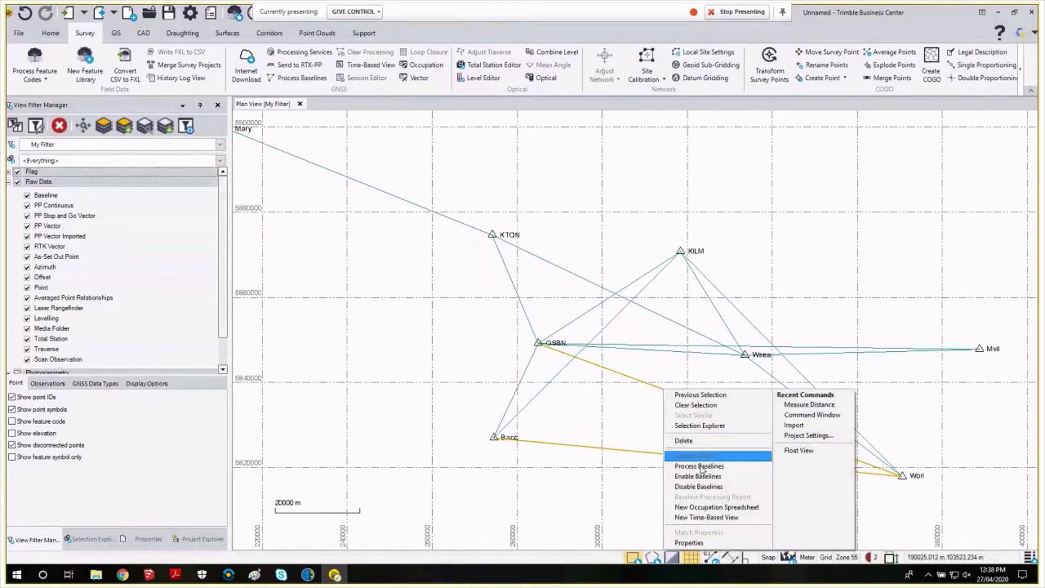
{"action": "left_click", "coordinate": [706, 488]}
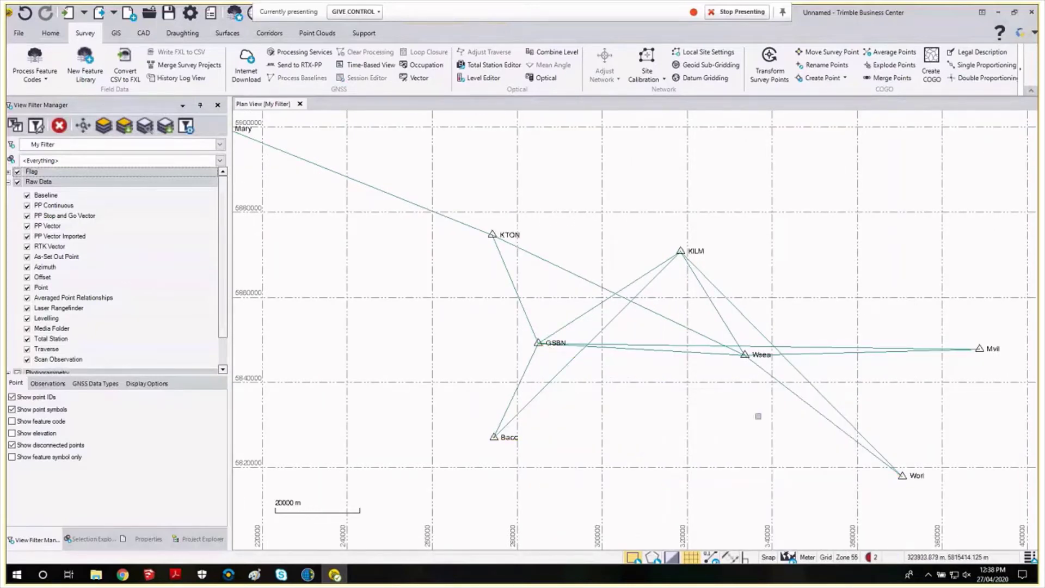
Step: Disable the baselines from KILM to Worl and from GSBN to Mvil
{"action": "left_click_drag", "start_coordinate": [793, 366], "coordinate": [755, 372]}
{"action": "left_click", "coordinate": [756, 371]}
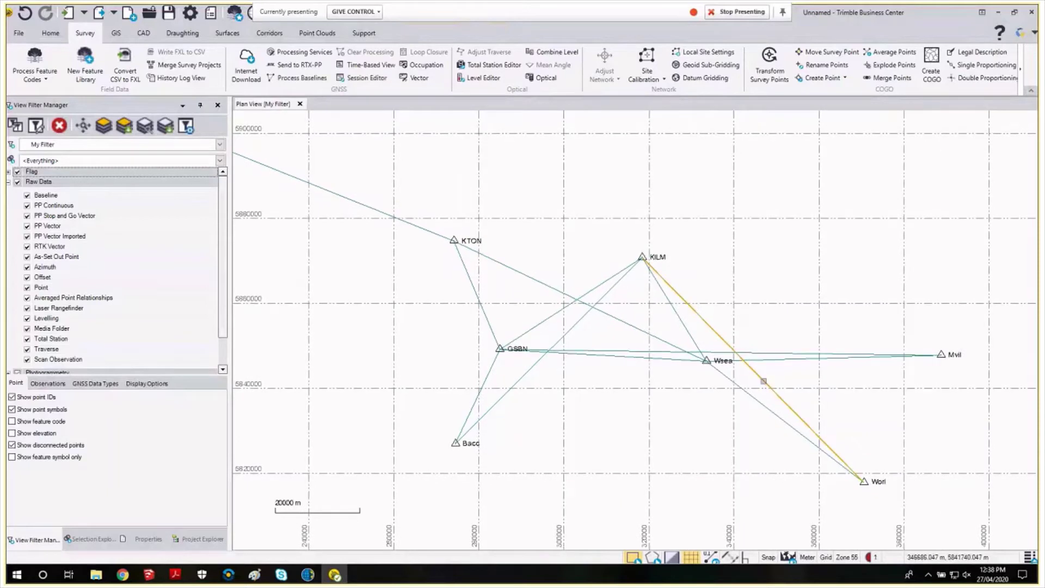
{"action": "right_click", "coordinate": [762, 380]}
{"action": "left_click", "coordinate": [795, 481]}
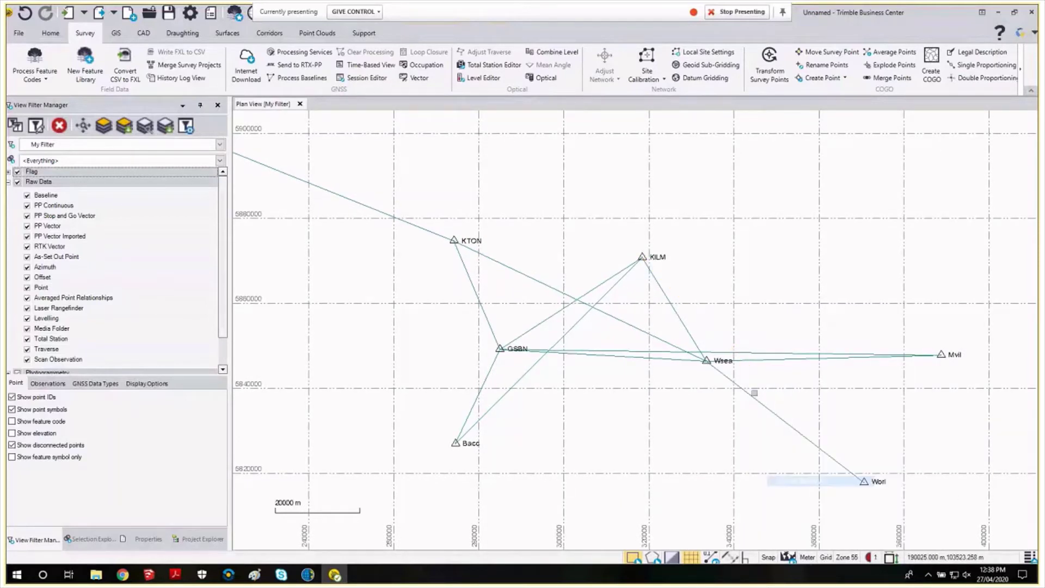
{"action": "left_click", "coordinate": [746, 352]}
{"action": "right_click", "coordinate": [746, 352]}
{"action": "left_click", "coordinate": [773, 452]}
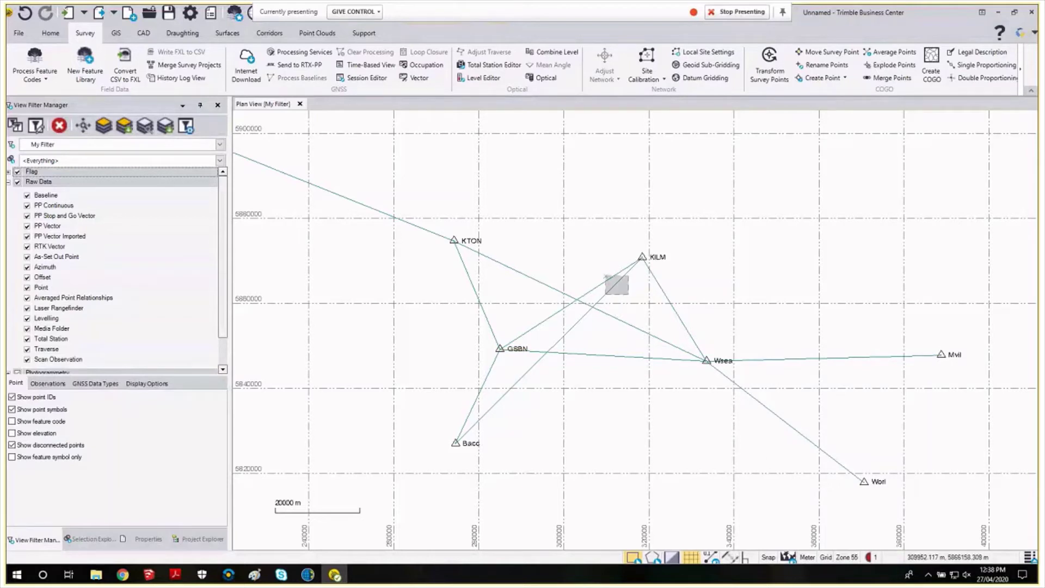
Step: Disable the baselines from KILM to GSBN and from KILM to Bacc
{"action": "left_click", "coordinate": [606, 277]}
{"action": "right_click", "coordinate": [607, 279]}
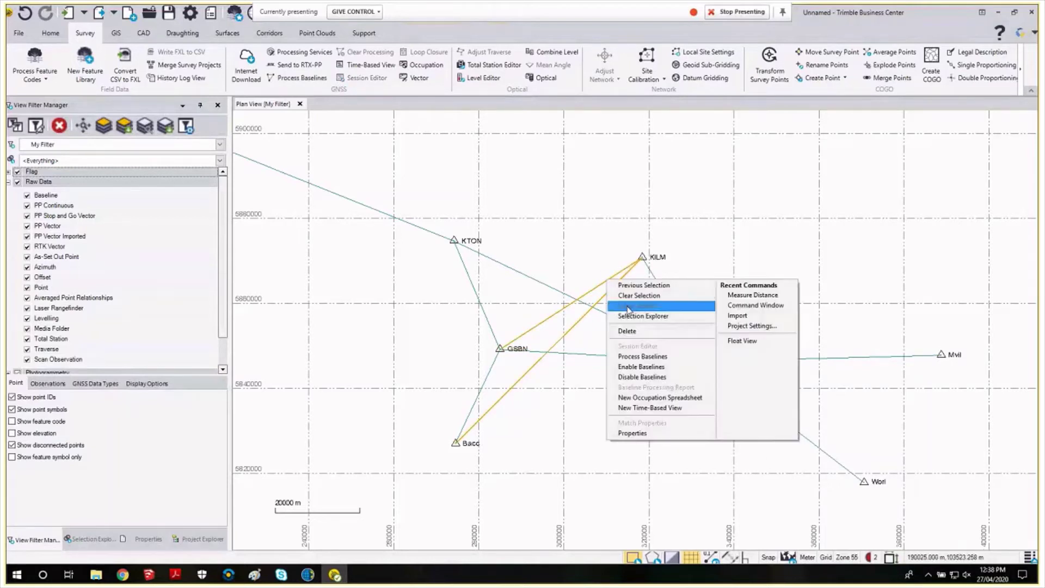
{"action": "left_click", "coordinate": [643, 349]}
Step: Disable the baseline from GSBN to Wsea
{"action": "scroll", "coordinate": [577, 342], "scroll_direction": "down", "scroll_amount": 1}
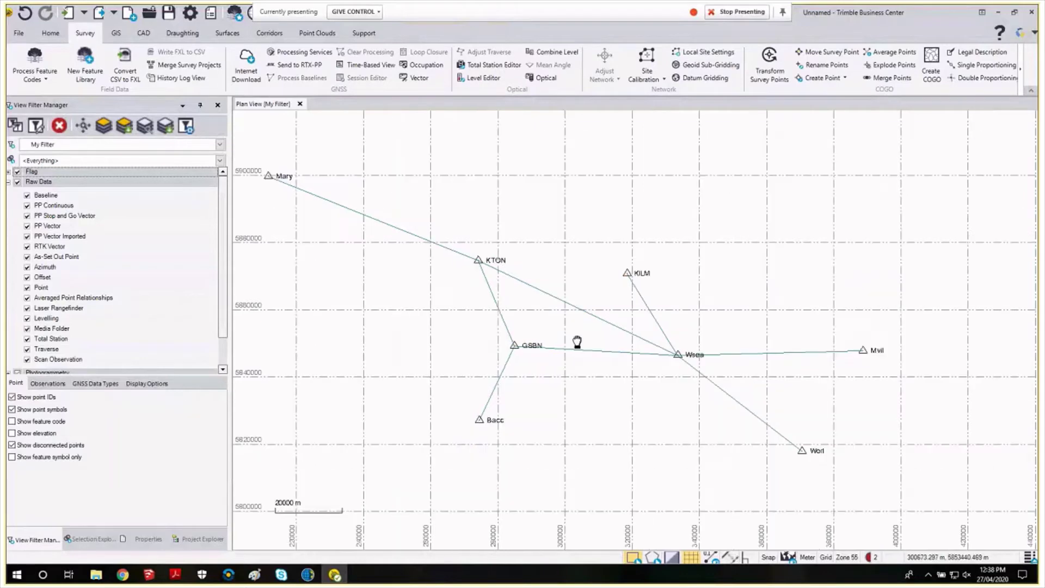
{"action": "left_click_drag", "start_coordinate": [578, 342], "coordinate": [609, 364]}
{"action": "right_click", "coordinate": [609, 365]}
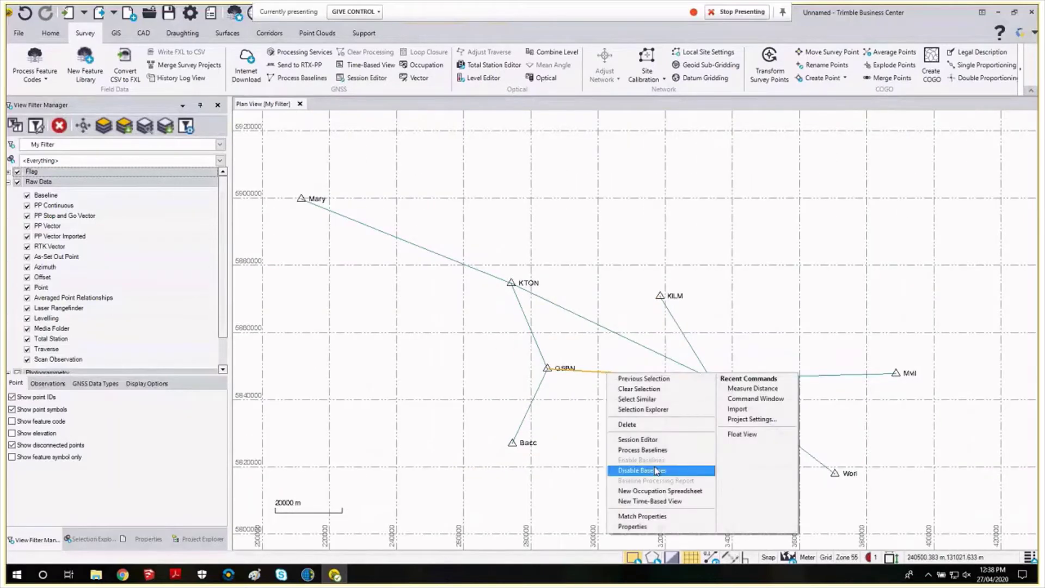
{"action": "left_click", "coordinate": [635, 397]}
{"action": "mouse_move", "coordinate": [635, 397]}
{"action": "left_mouse_down"}
{"action": "mouse_move", "coordinate": [610, 394]}
{"action": "mouse_move", "coordinate": [634, 400]}
{"action": "left_mouse_up"}
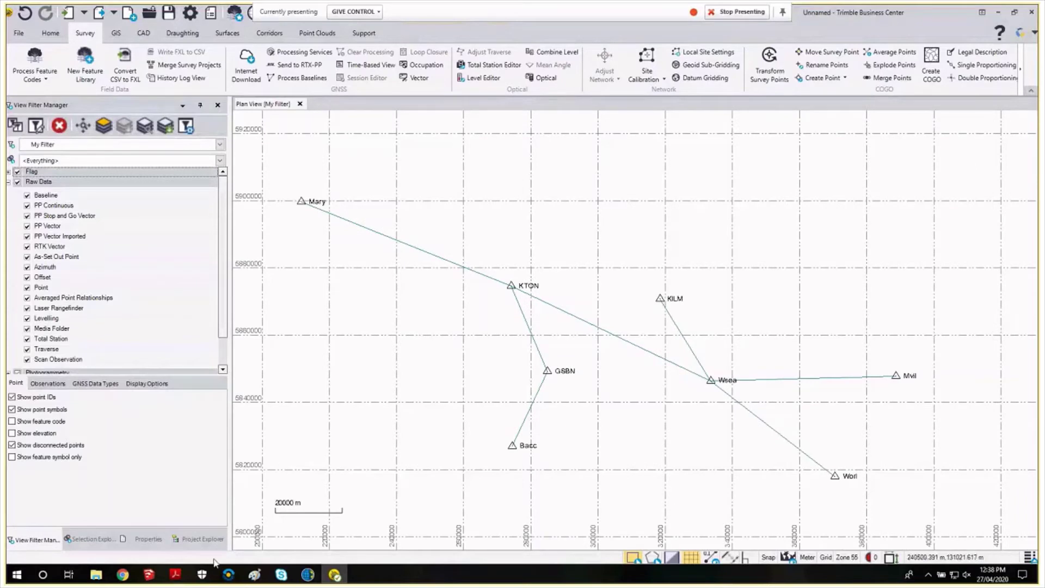
Step: Check the Session 1 diagram in the GNSS processing PDF, and open a time-based view of the sessions in Trimble Business Center
{"action": "left_click", "coordinate": [175, 576]}
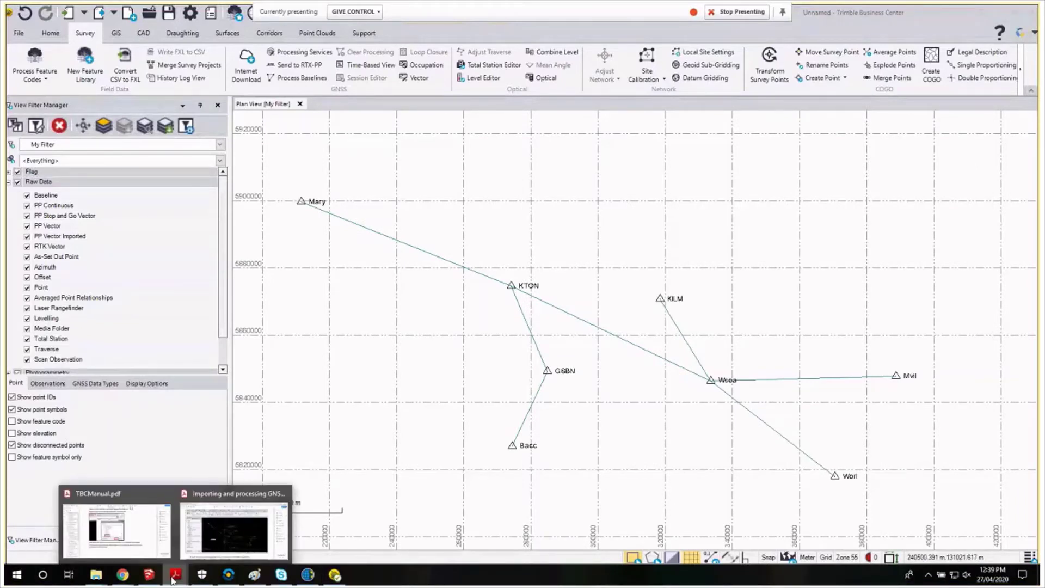
{"action": "left_click", "coordinate": [234, 523]}
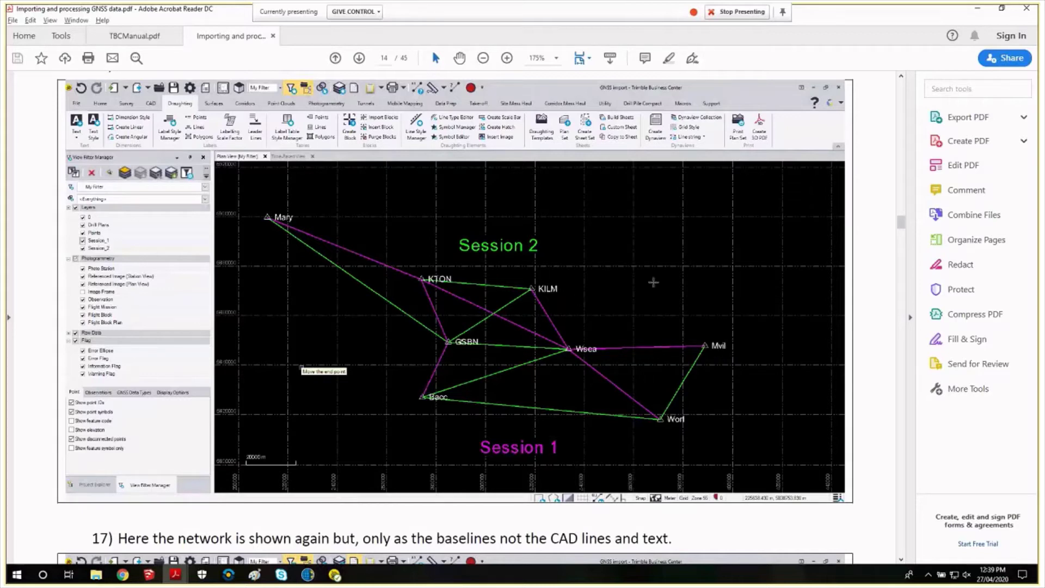
{"action": "key", "text": "alt+Tab"}
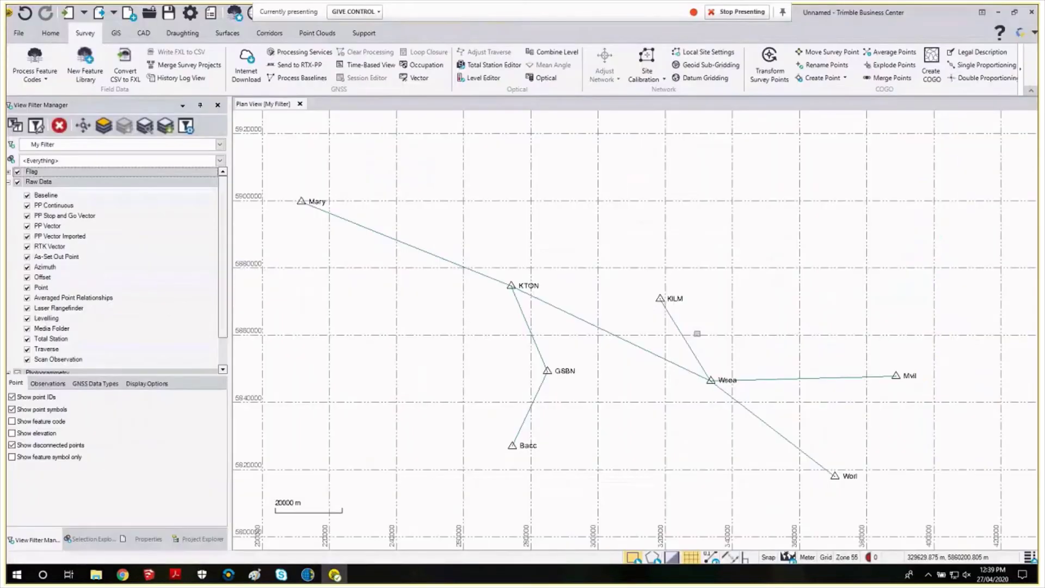
{"action": "scroll", "coordinate": [724, 335], "scroll_direction": "up", "scroll_amount": 1}
{"action": "scroll", "coordinate": [757, 311], "scroll_direction": "down", "scroll_amount": 1}
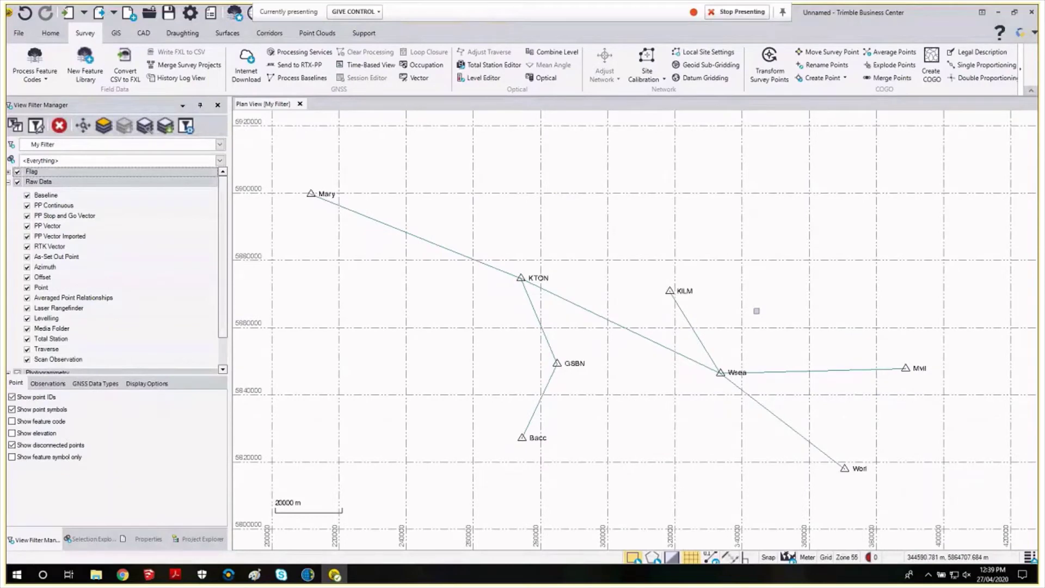
{"action": "scroll", "coordinate": [757, 311], "scroll_direction": "down", "scroll_amount": 1}
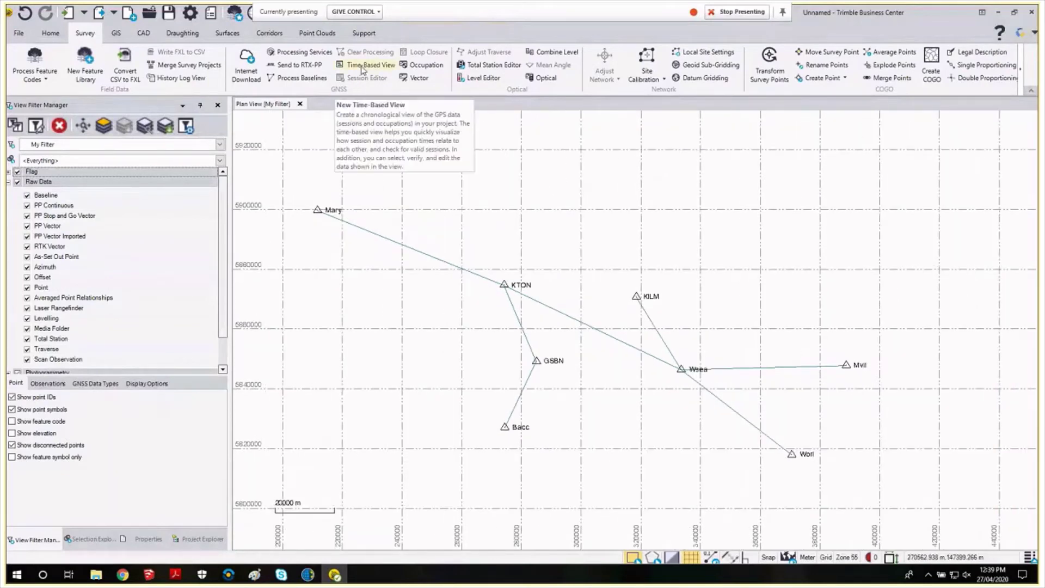
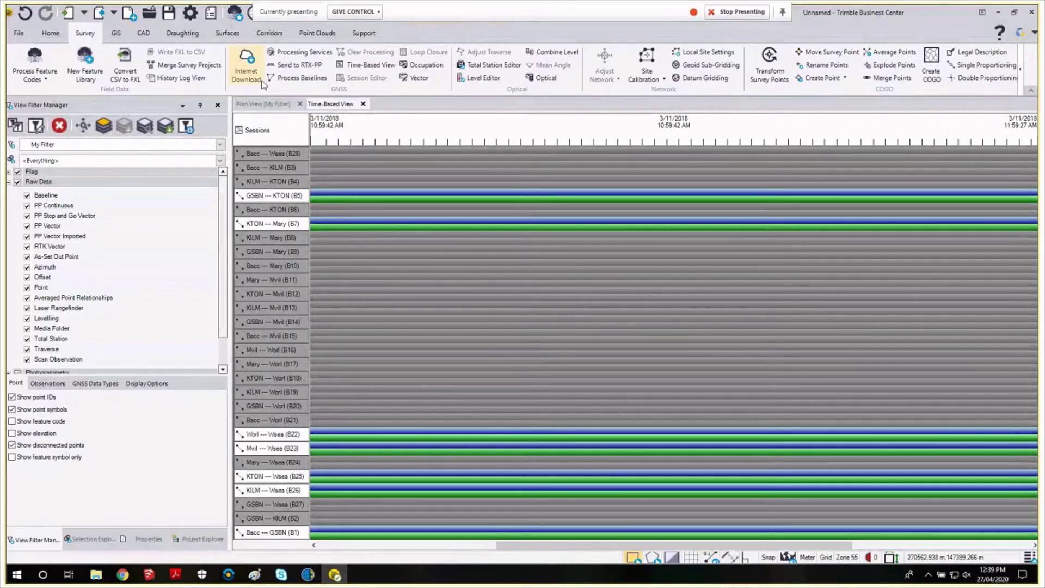
Step: Filter the plan view to disabled baselines only for a check, and restore the filter to enabled baselines only
{"action": "left_click", "coordinate": [263, 103]}
{"action": "left_click", "coordinate": [95, 383]}
{"action": "left_click", "coordinate": [33, 441]}
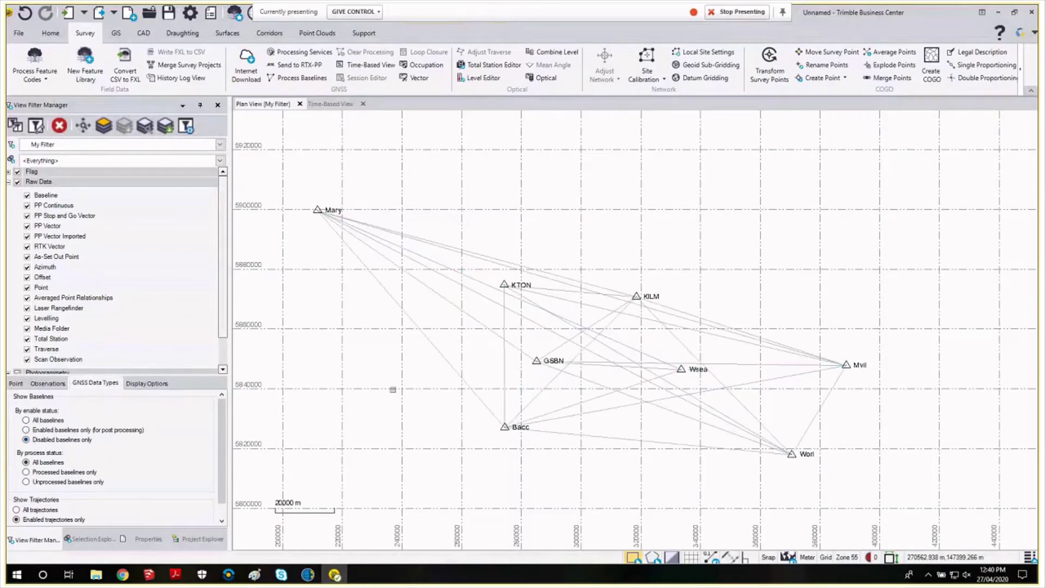
{"action": "scroll", "coordinate": [419, 390], "scroll_direction": "down", "scroll_amount": 3}
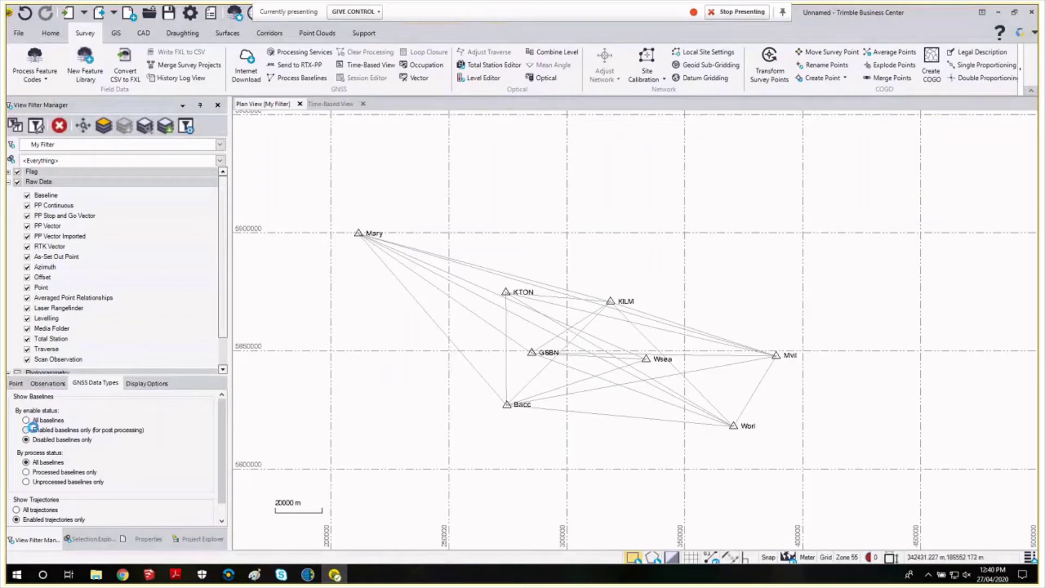
{"action": "left_click", "coordinate": [26, 430]}
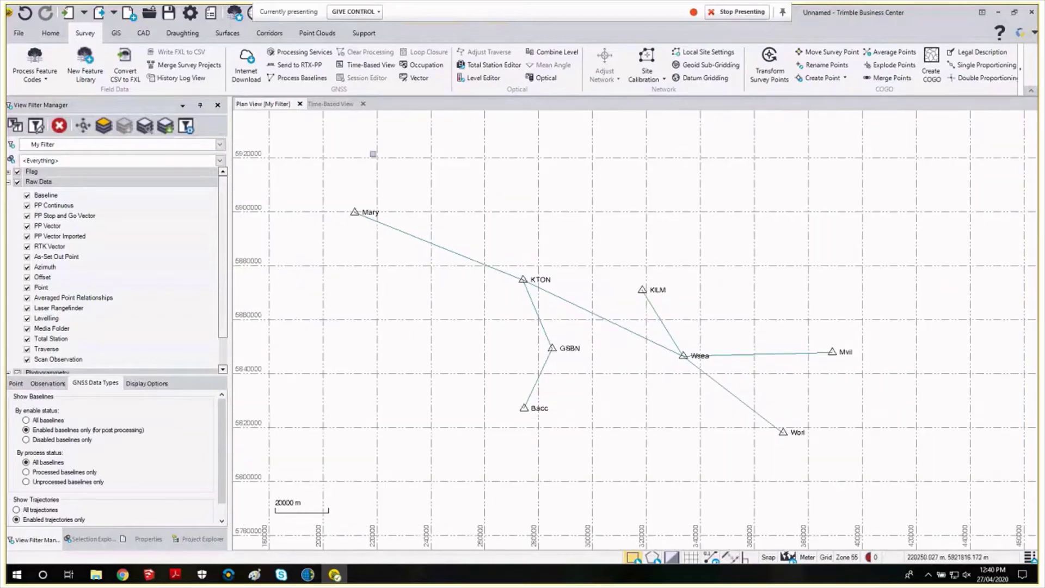
Step: Process the enabled baselines and open the baseline processing settings from the results
{"action": "left_click", "coordinate": [303, 79]}
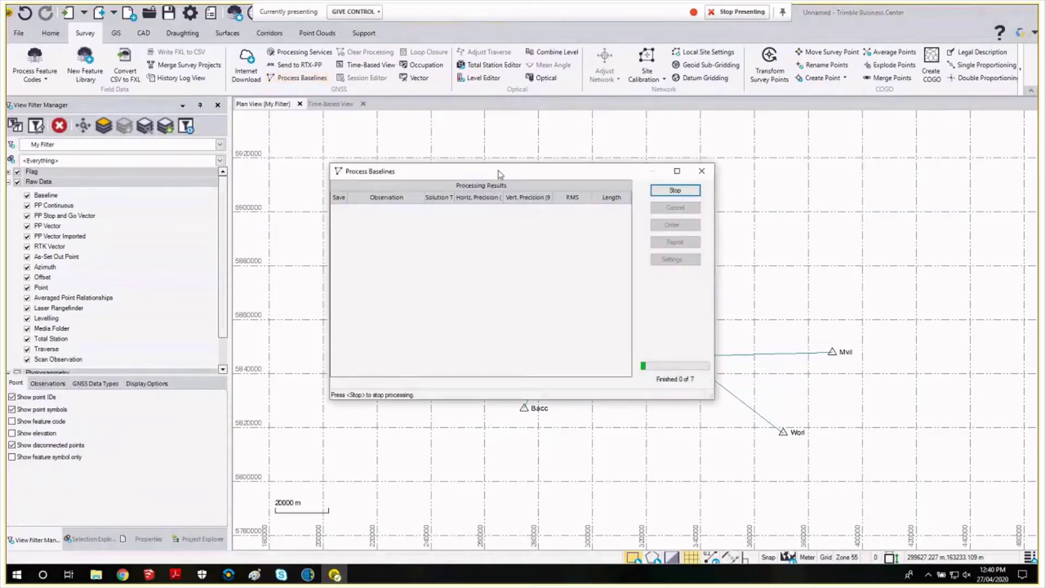
{"action": "left_click_drag", "start_coordinate": [500, 174], "coordinate": [767, 134]}
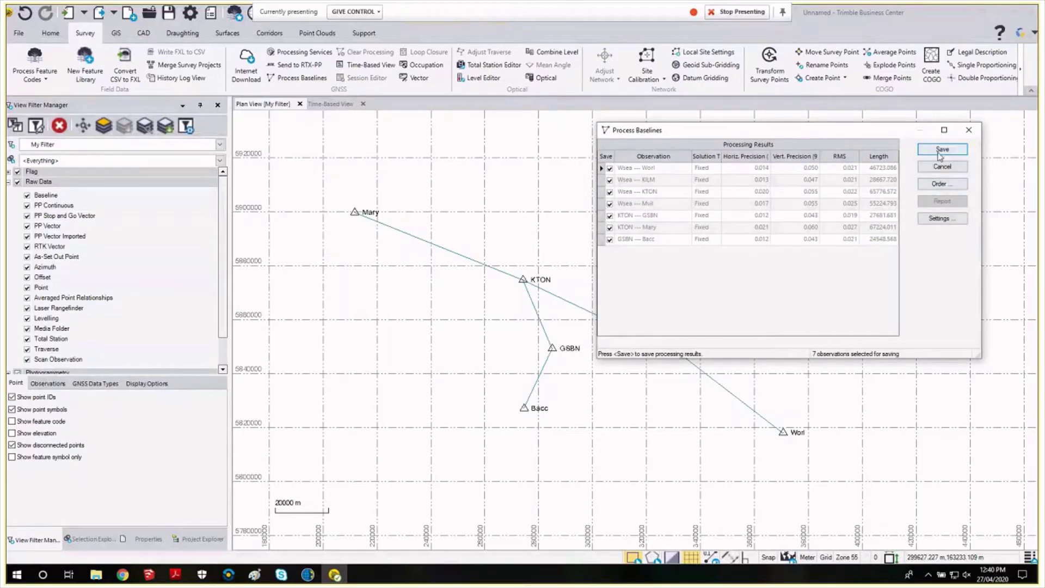
{"action": "left_click", "coordinate": [953, 220]}
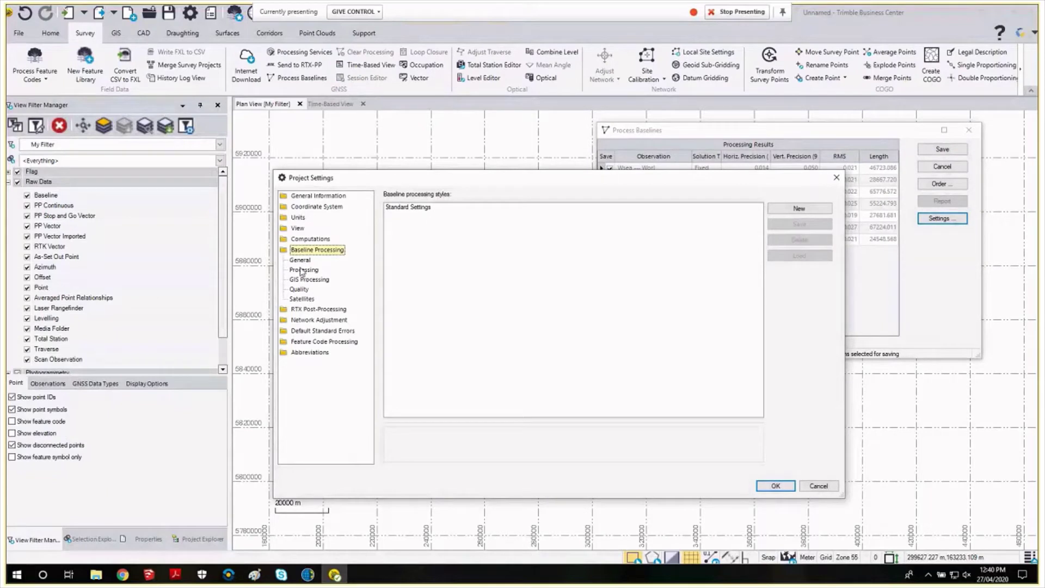
Step: Review the general baseline processing settings, including the antenna model and ephemeris type options, keeping both on Automatic
{"action": "left_click", "coordinate": [300, 261]}
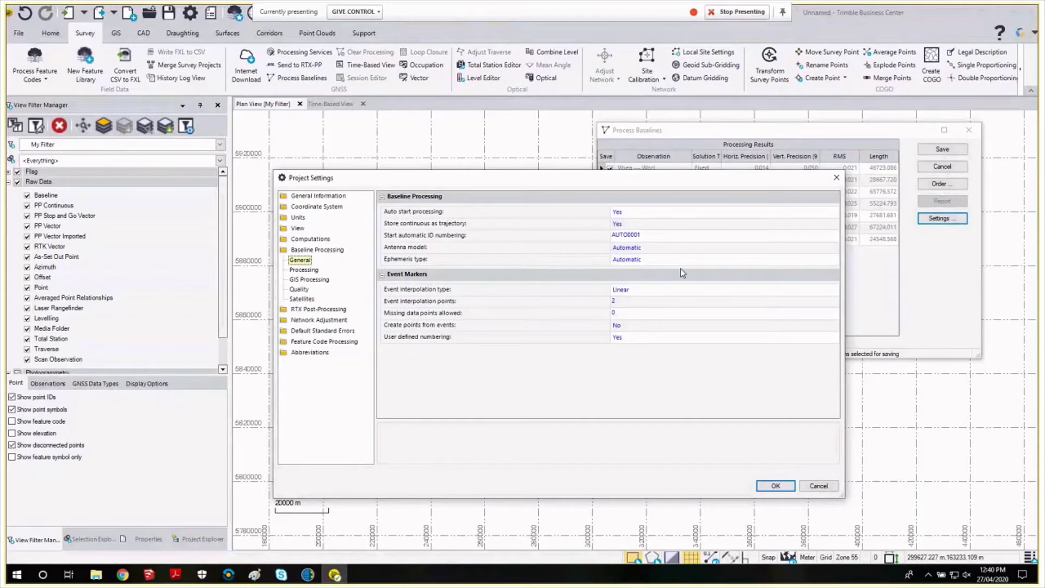
{"action": "left_click", "coordinate": [659, 249]}
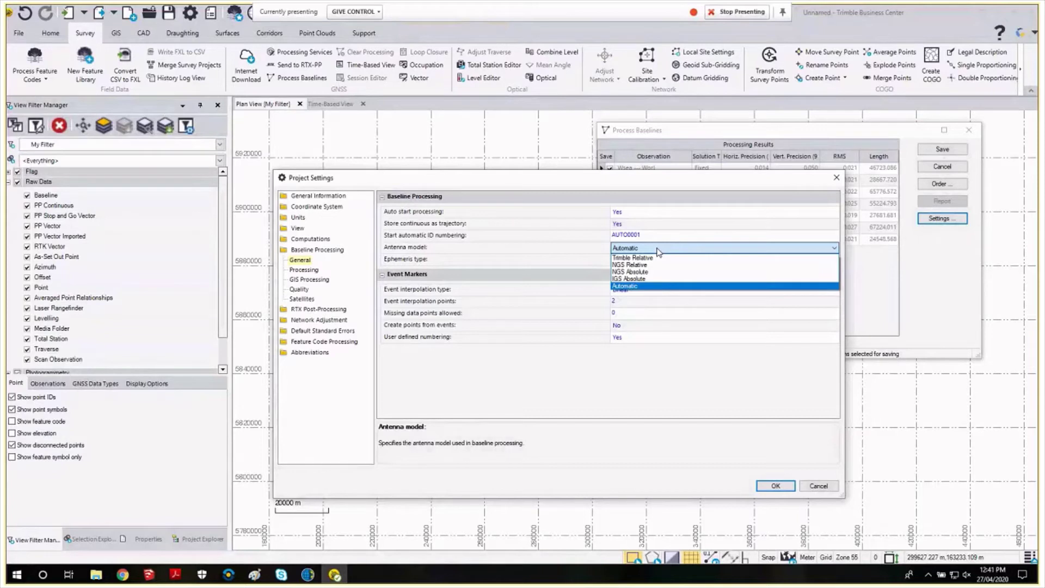
{"action": "left_click", "coordinate": [658, 250]}
{"action": "left_click", "coordinate": [666, 260]}
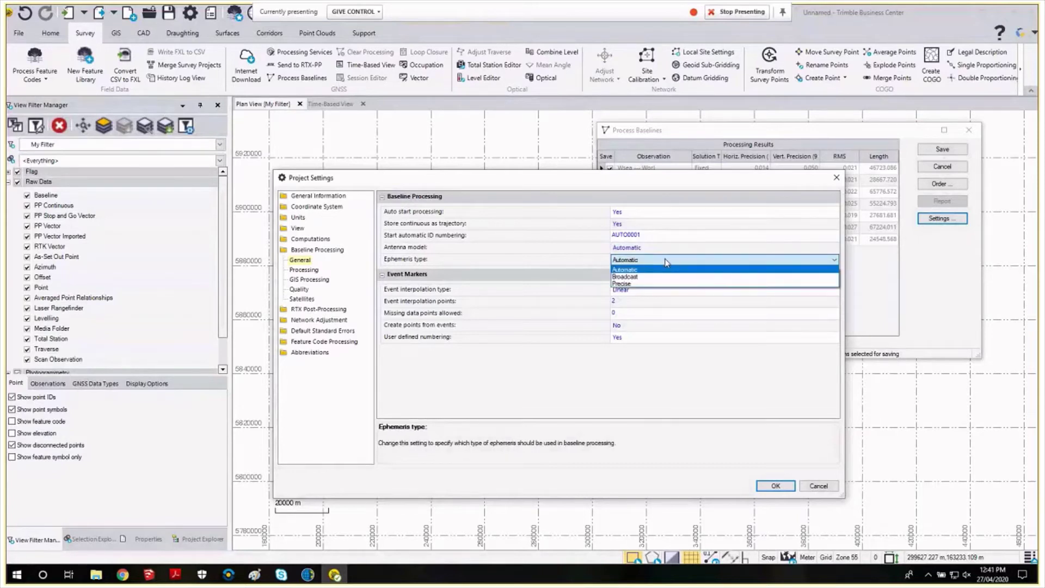
{"action": "left_click", "coordinate": [666, 263]}
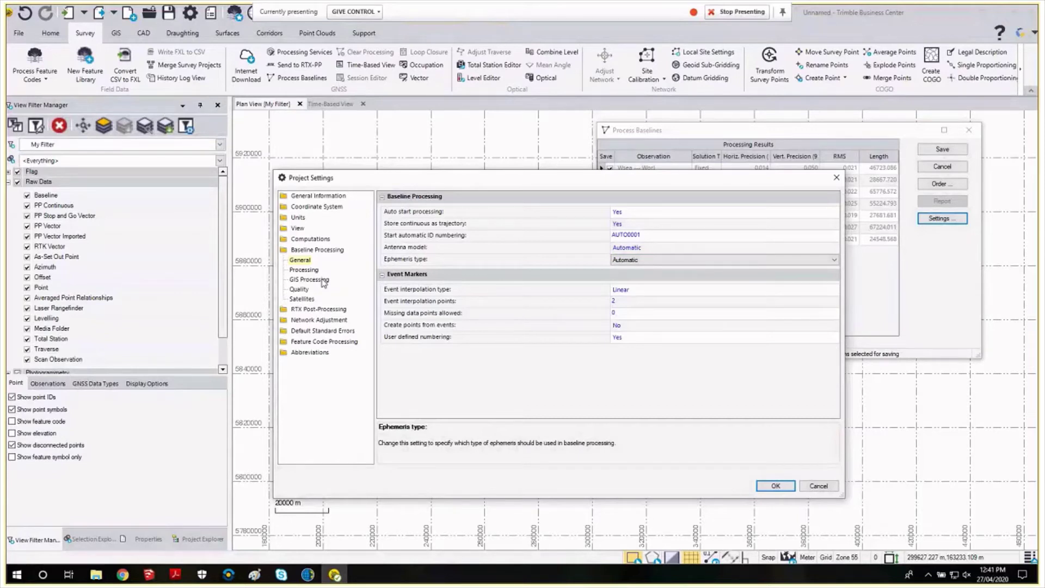
Step: Review the satellite lists for GPS, GLONASS, Galileo, BeiDou and QZSS in the baseline processing settings
{"action": "left_click", "coordinate": [302, 299]}
{"action": "left_click", "coordinate": [431, 214]}
{"action": "left_click", "coordinate": [452, 213]}
{"action": "left_click", "coordinate": [476, 213]}
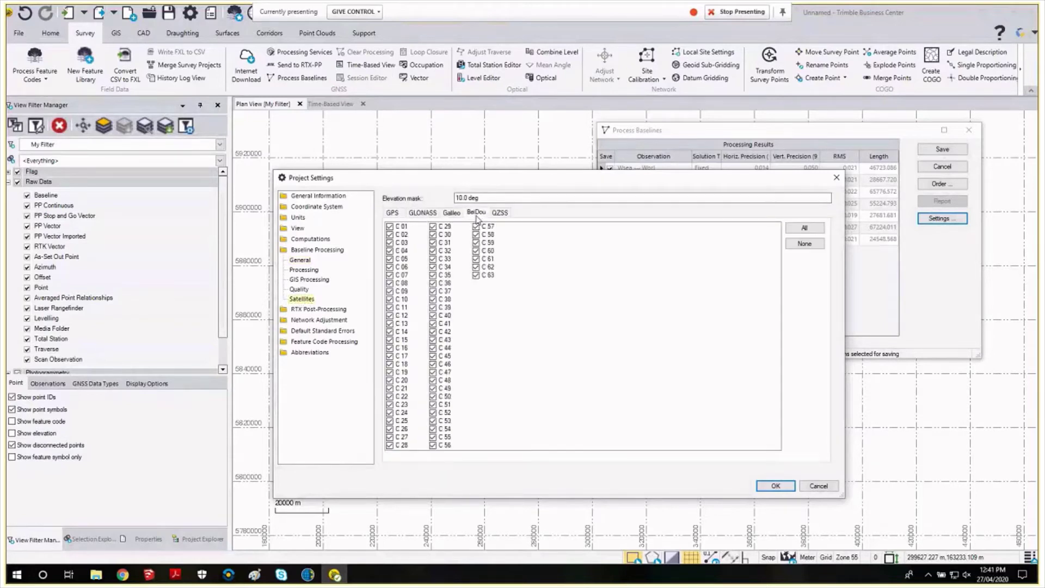
{"action": "left_click", "coordinate": [500, 212]}
{"action": "left_click", "coordinate": [392, 212]}
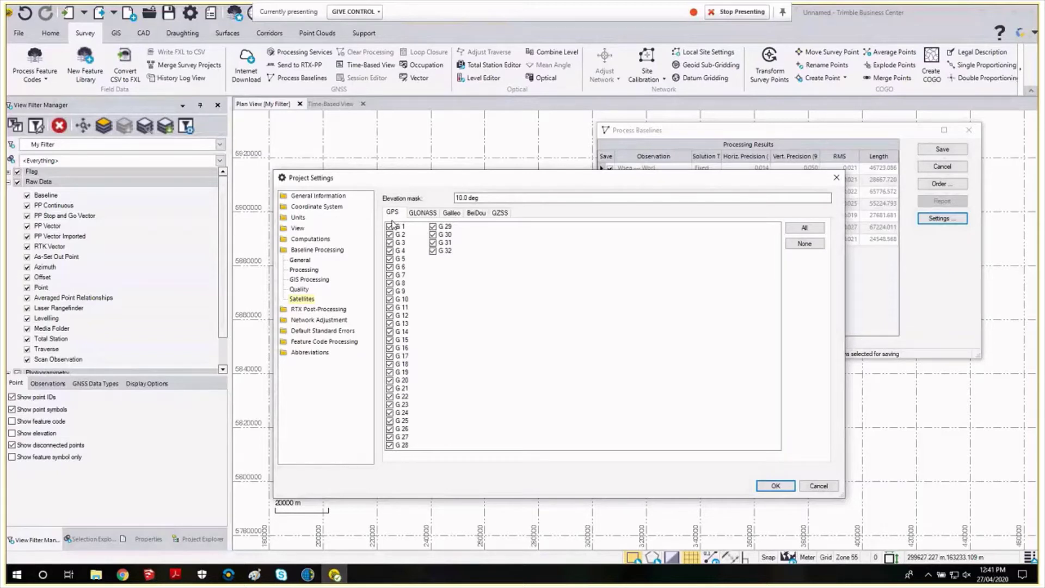
{"action": "left_click", "coordinate": [422, 213]}
{"action": "left_click", "coordinate": [451, 213]}
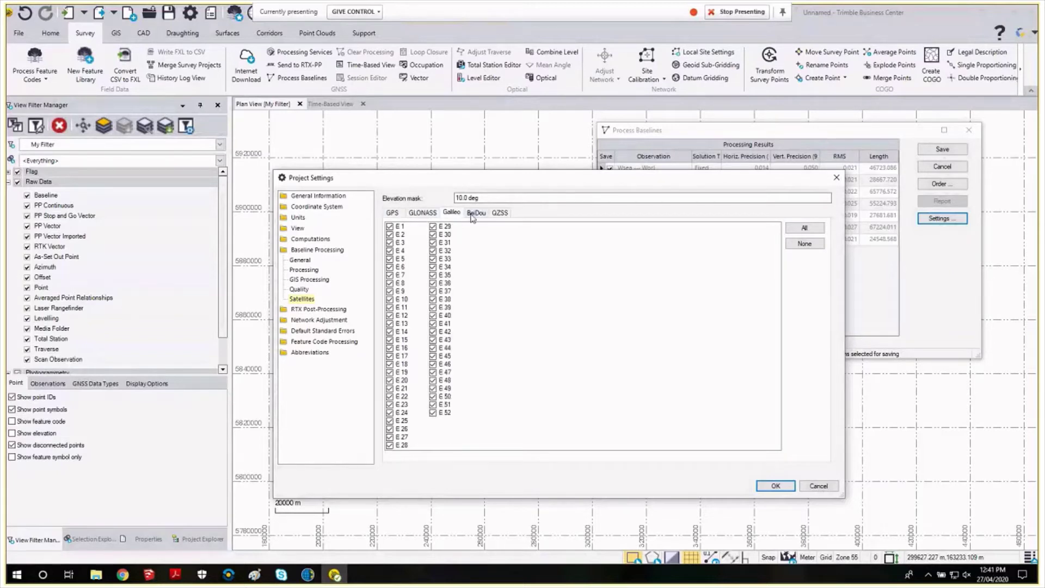
{"action": "left_click", "coordinate": [476, 213]}
{"action": "left_click", "coordinate": [500, 213]}
{"action": "left_click", "coordinate": [393, 213]}
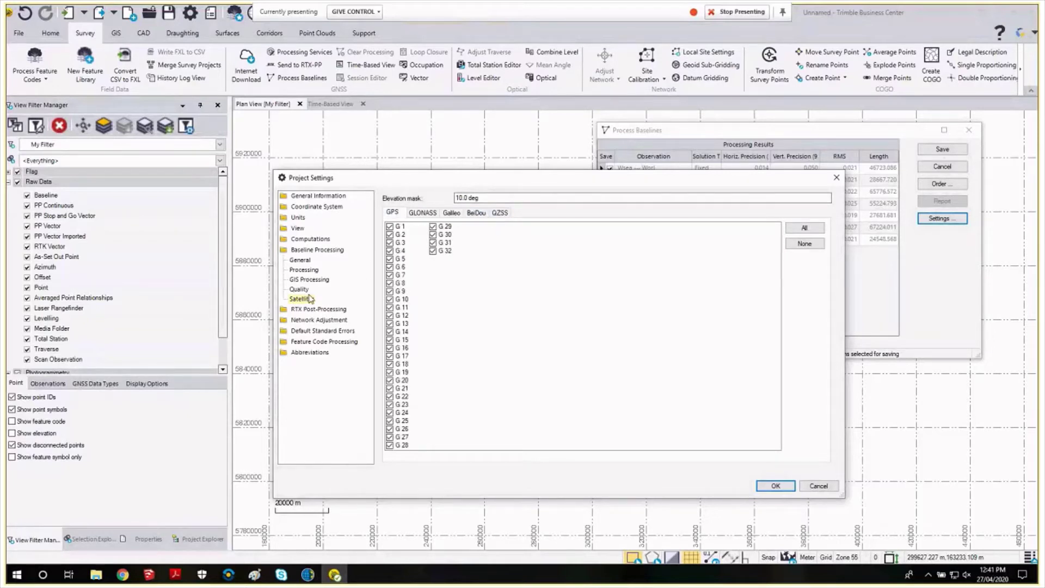
Step: Examine the satellite elevation mask setting and leave its value as it is
{"action": "left_click", "coordinate": [492, 199]}
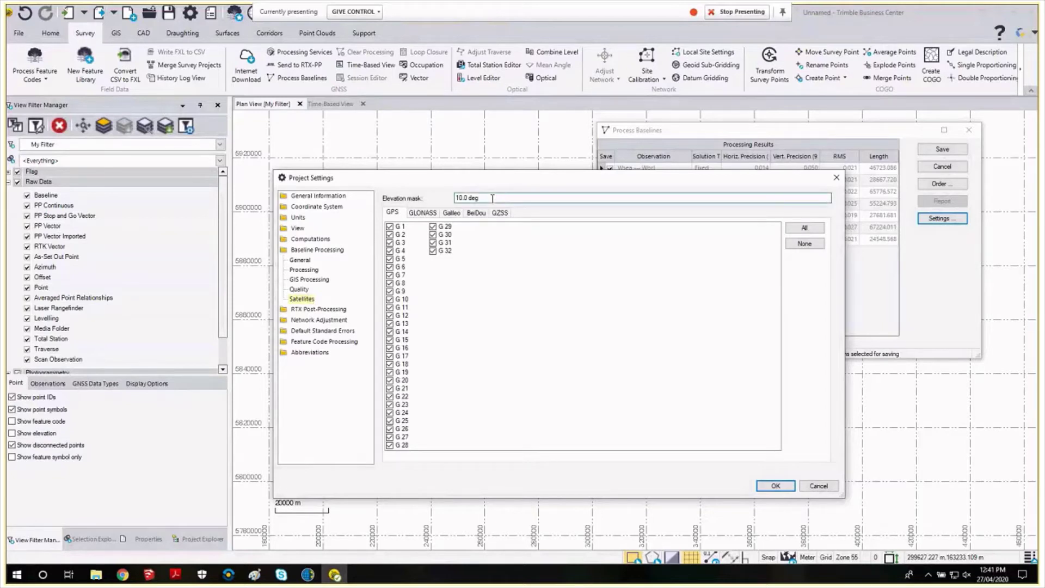
{"action": "left_click_drag", "start_coordinate": [492, 198], "coordinate": [431, 195]}
{"action": "left_click_drag", "start_coordinate": [462, 182], "coordinate": [449, 151]}
{"action": "left_click", "coordinate": [475, 168]}
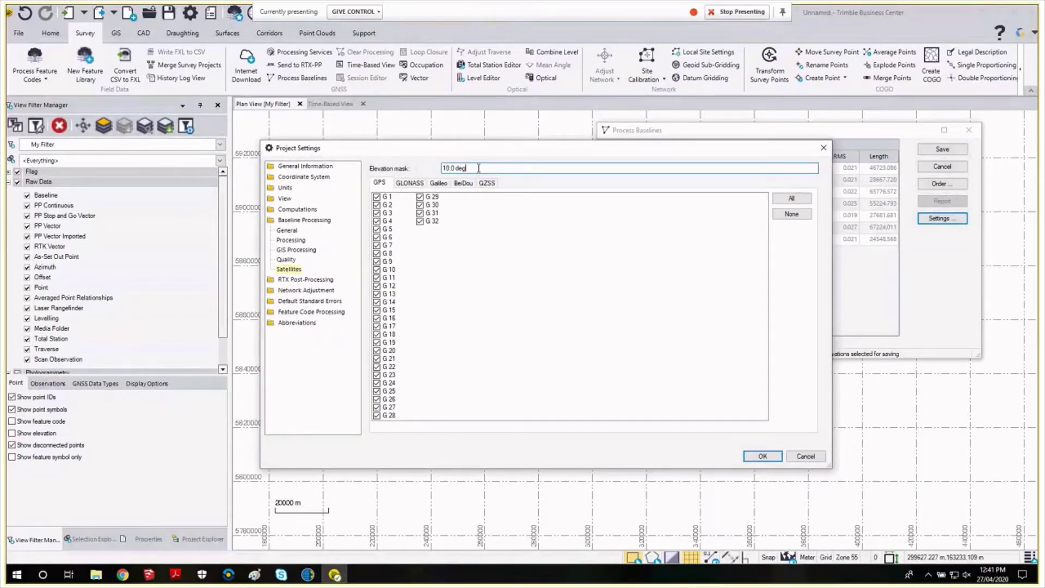
Step: Review the quality, GIS processing and processing settings, keeping solution type Fixed and frequency All frequencies, and leave the project settings without saving
{"action": "left_click", "coordinate": [287, 259]}
{"action": "left_click", "coordinate": [294, 249]}
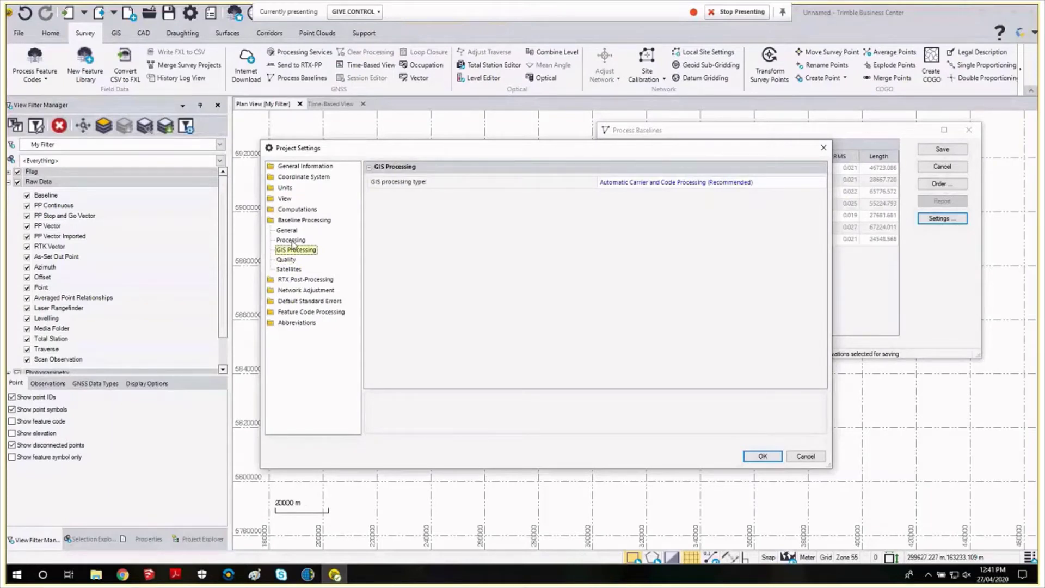
{"action": "left_click", "coordinate": [292, 241]}
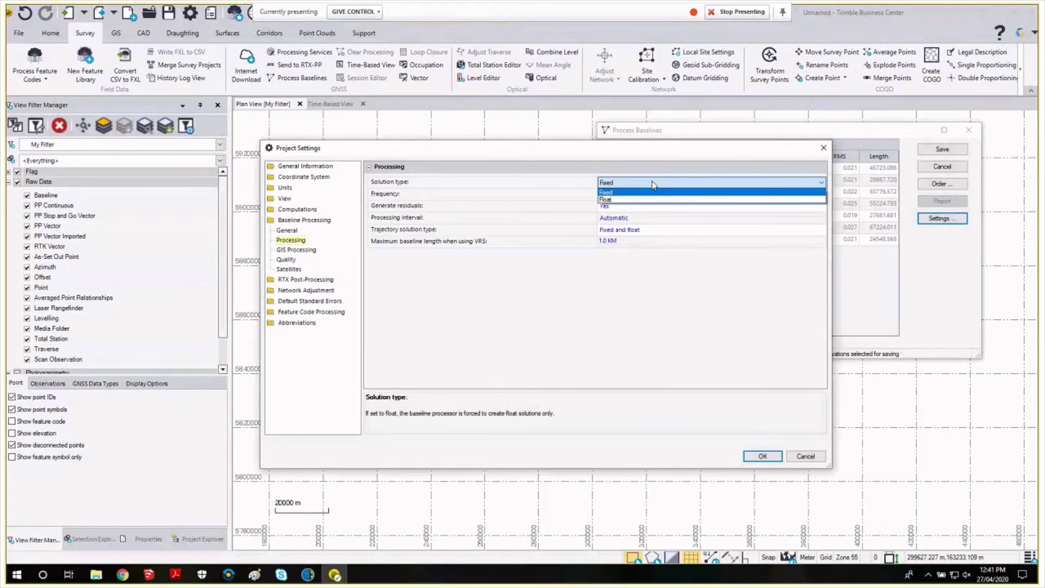
{"action": "left_click", "coordinate": [646, 192]}
{"action": "left_click", "coordinate": [656, 195]}
{"action": "left_click", "coordinate": [659, 195]}
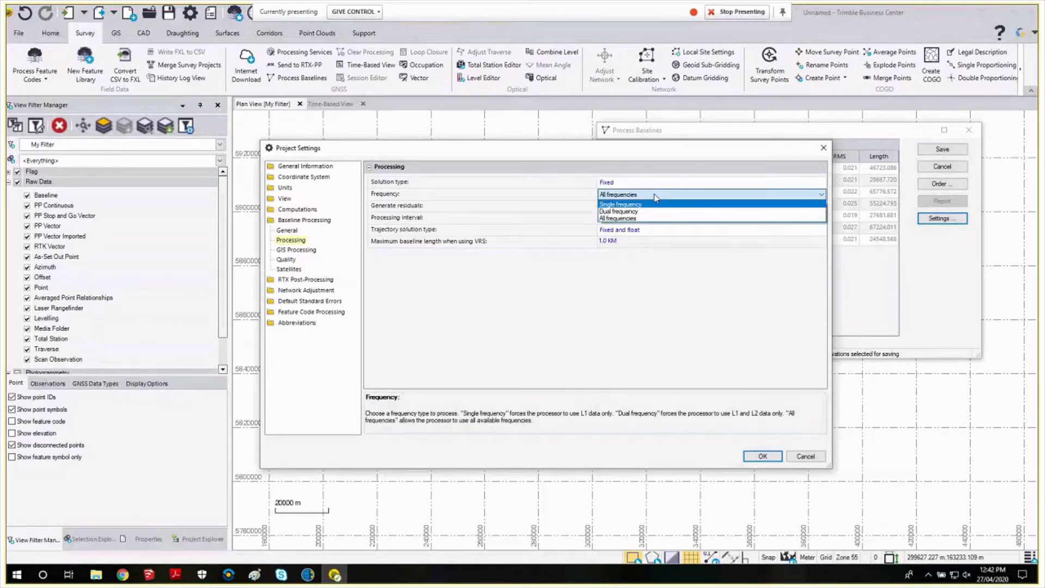
{"action": "left_click", "coordinate": [654, 196]}
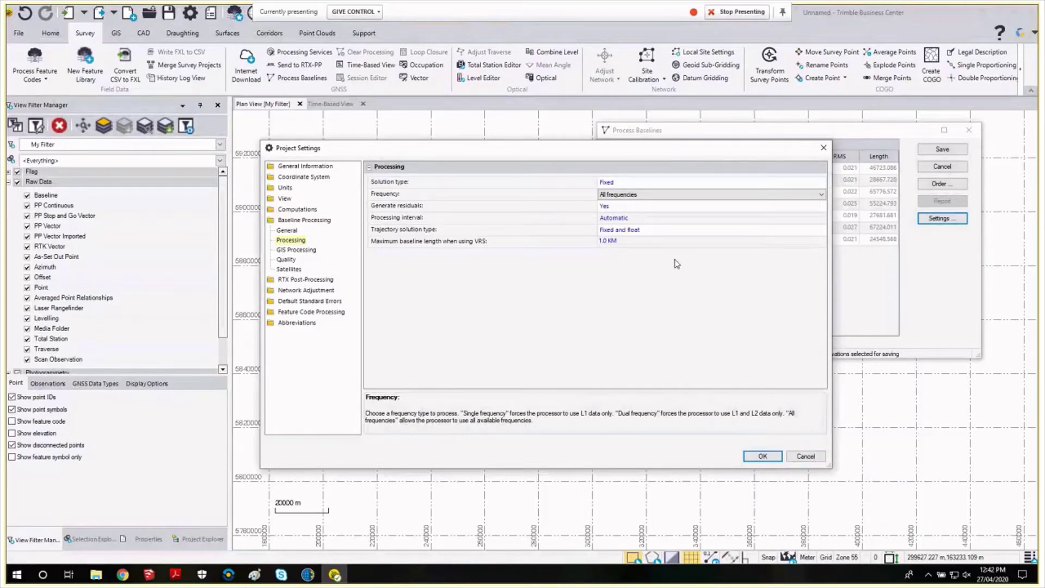
{"action": "left_click_drag", "start_coordinate": [546, 151], "coordinate": [525, 126]}
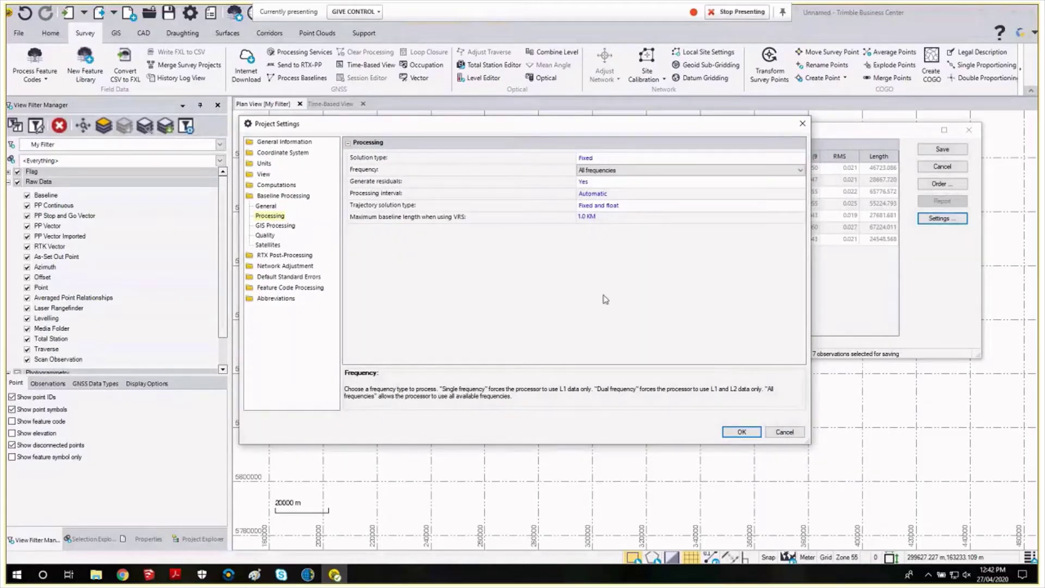
{"action": "left_click", "coordinate": [785, 432]}
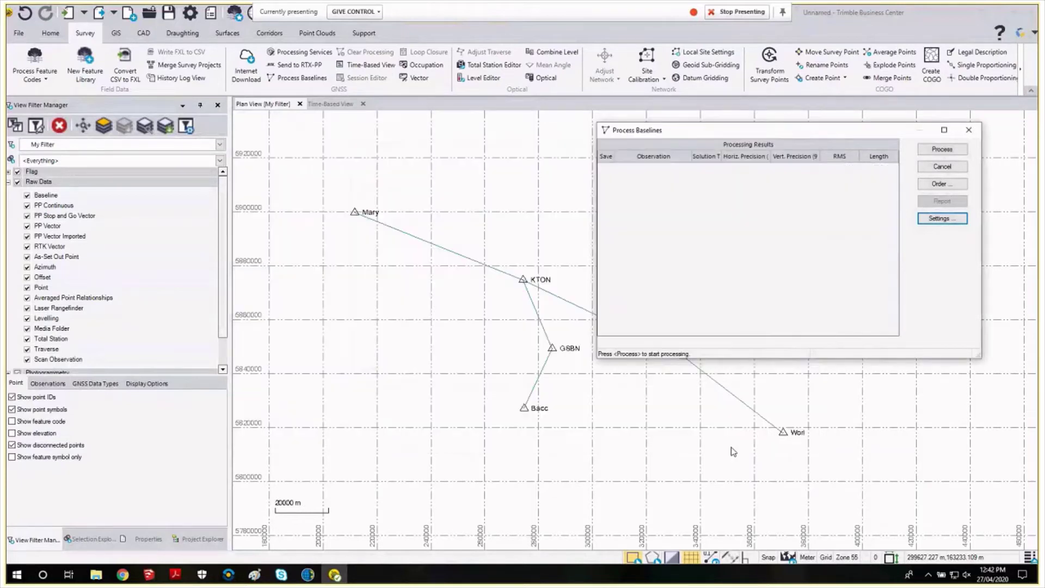
Step: Process the enabled baselines again and save the results after widening the horizontal and vertical precision columns
{"action": "left_click", "coordinate": [936, 151]}
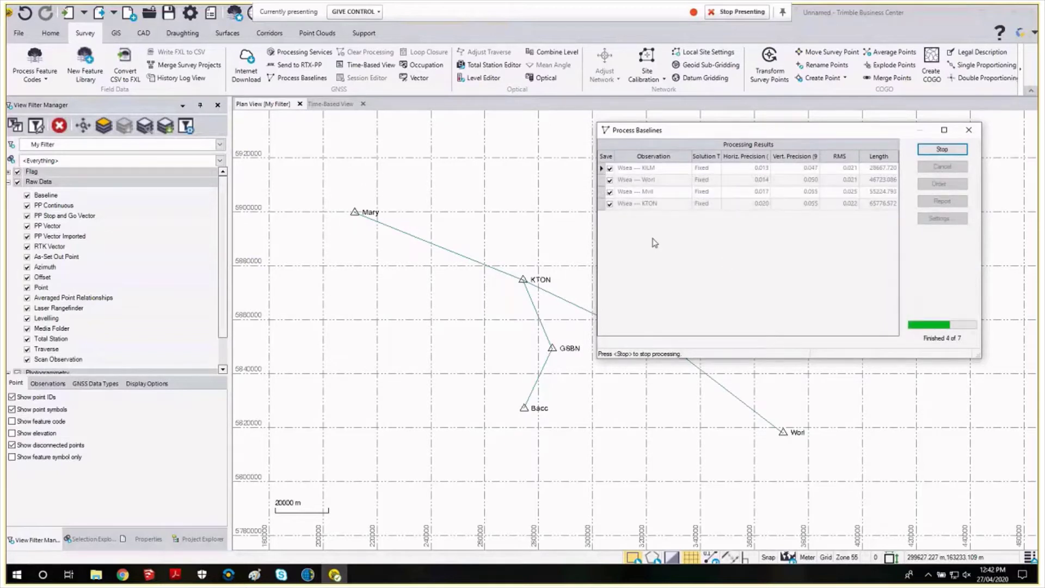
{"action": "double_click", "coordinate": [770, 155]}
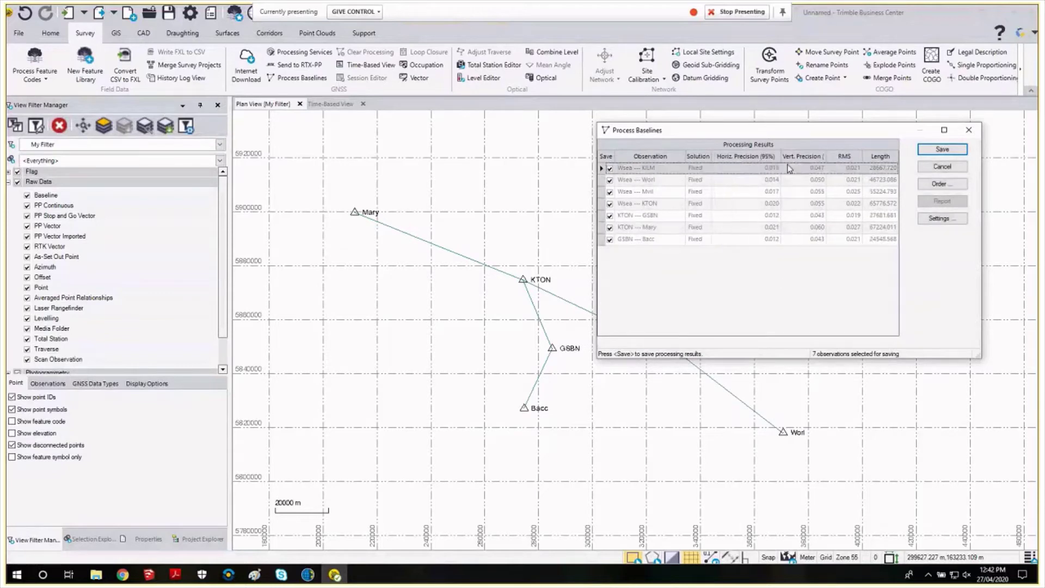
{"action": "double_click", "coordinate": [826, 155]}
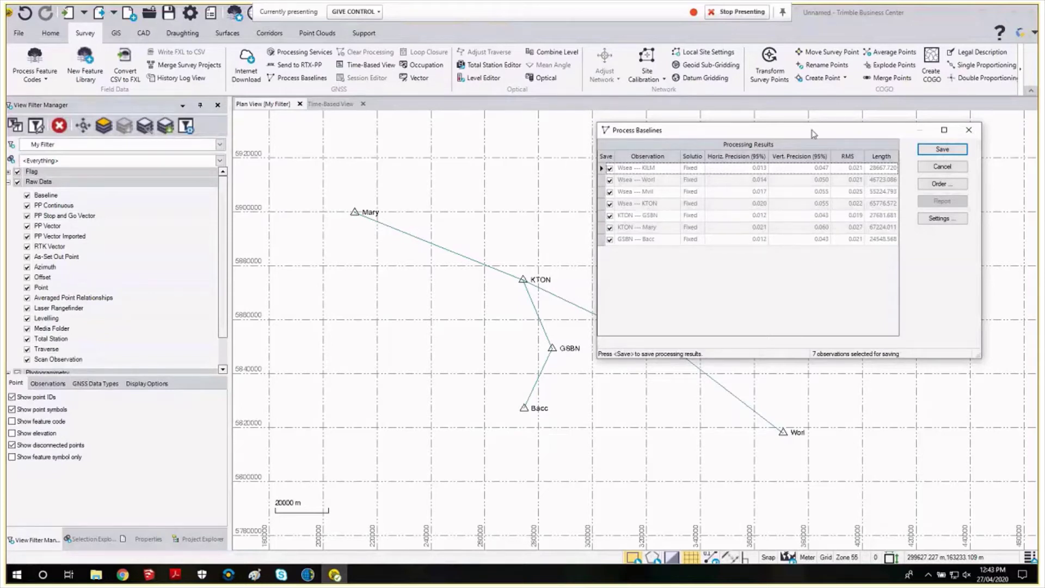
{"action": "left_click_drag", "start_coordinate": [814, 133], "coordinate": [696, 141]}
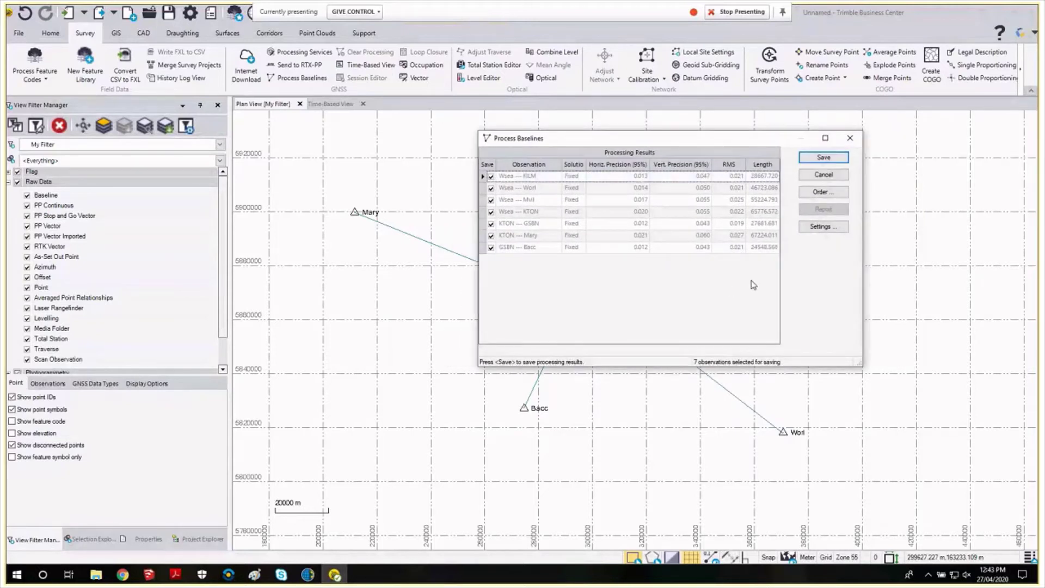
{"action": "left_click", "coordinate": [823, 159]}
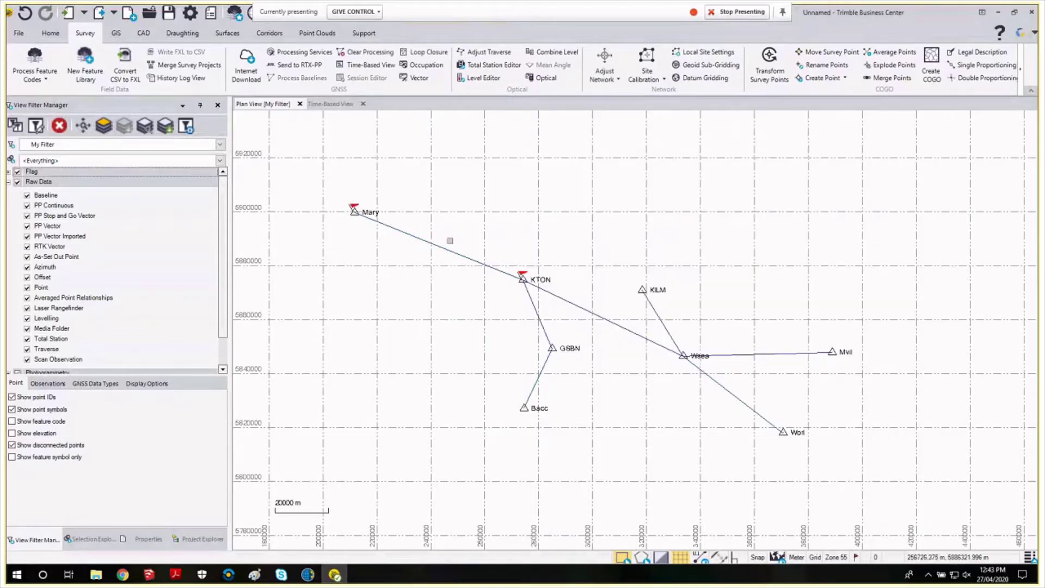
Step: Examine the flagged points KTON and Mary in the plan view and read their messages in the flags list
{"action": "left_click_drag", "start_coordinate": [485, 210], "coordinate": [496, 220]}
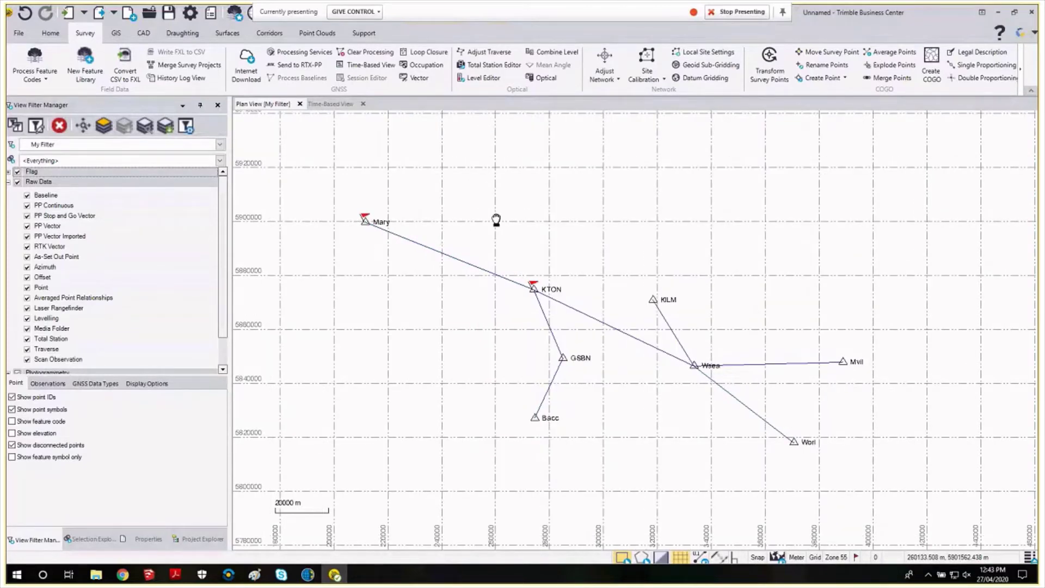
{"action": "scroll", "coordinate": [512, 220], "scroll_direction": "up", "scroll_amount": 1}
{"action": "left_click_drag", "start_coordinate": [527, 219], "coordinate": [520, 211]}
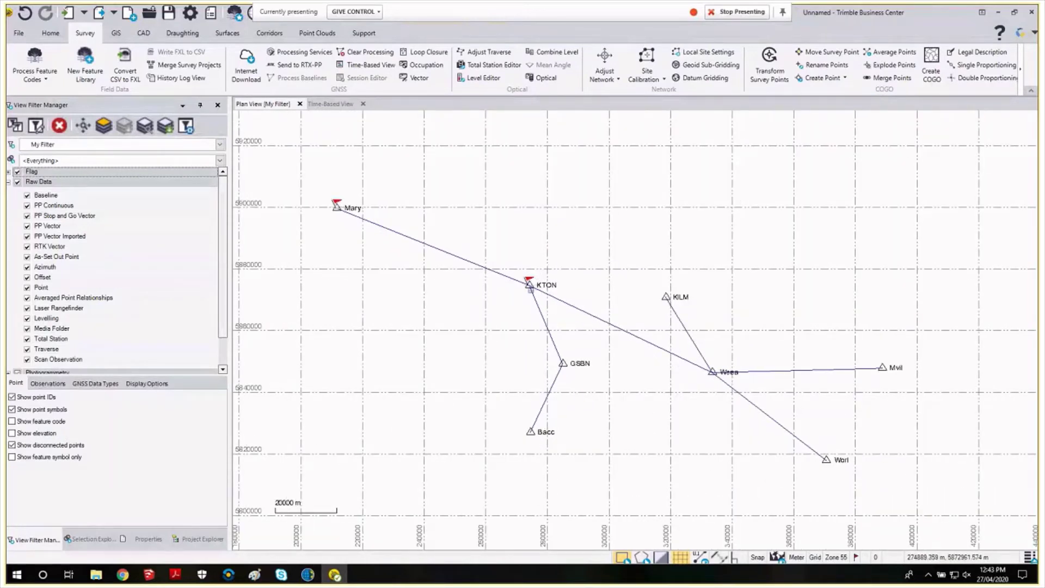
{"action": "mouse_move", "coordinate": [530, 288]}
{"action": "left_click", "coordinate": [856, 557]}
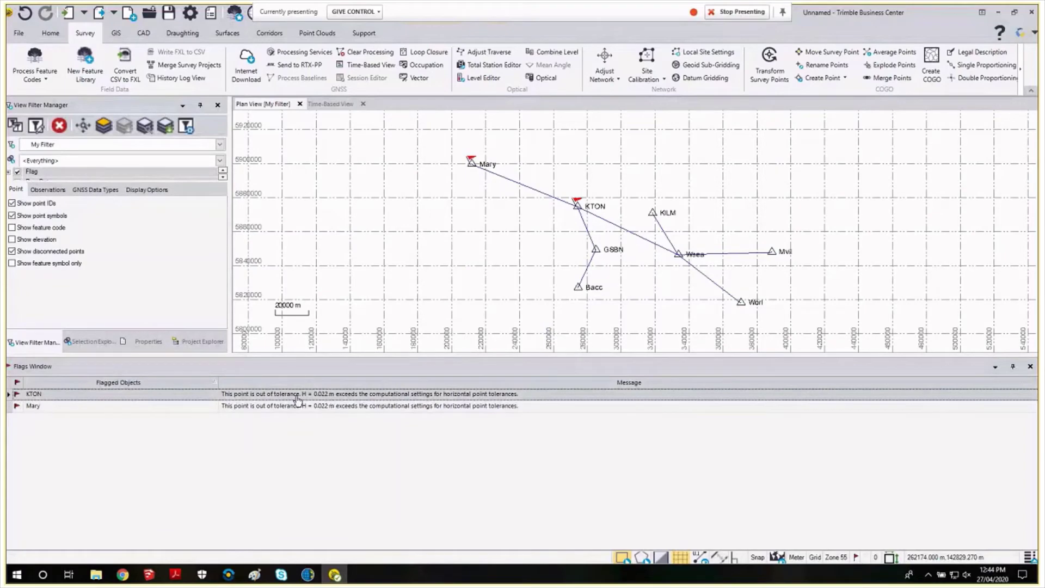
{"action": "left_click", "coordinate": [1014, 368]}
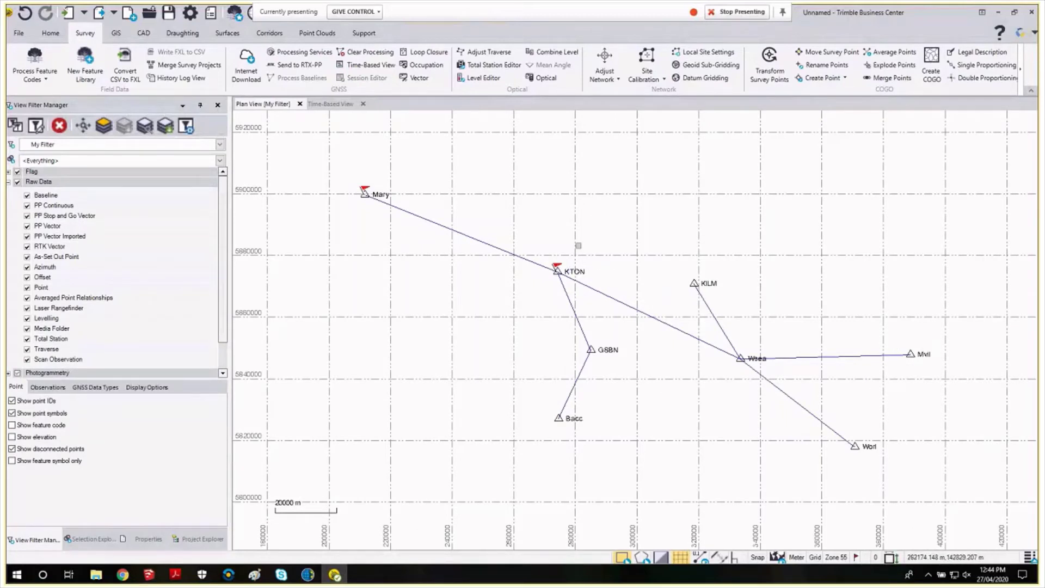
Step: Find point KTON in the project's points and open the properties of its Global (KTON307A.t02) coordinate
{"action": "left_click", "coordinate": [209, 535]}
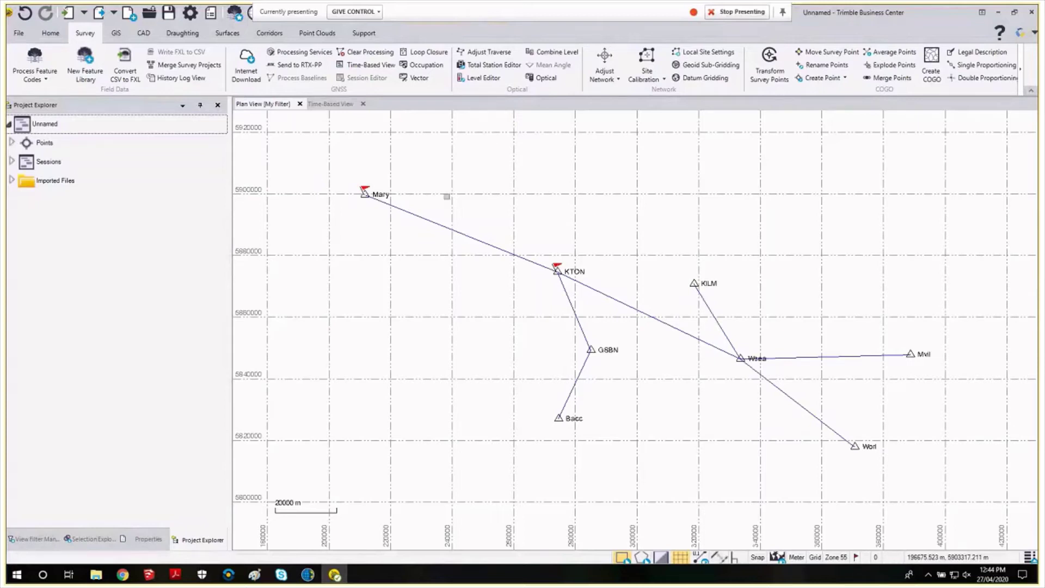
{"action": "left_click", "coordinate": [13, 163]}
{"action": "left_click", "coordinate": [14, 163]}
{"action": "left_click", "coordinate": [12, 143]}
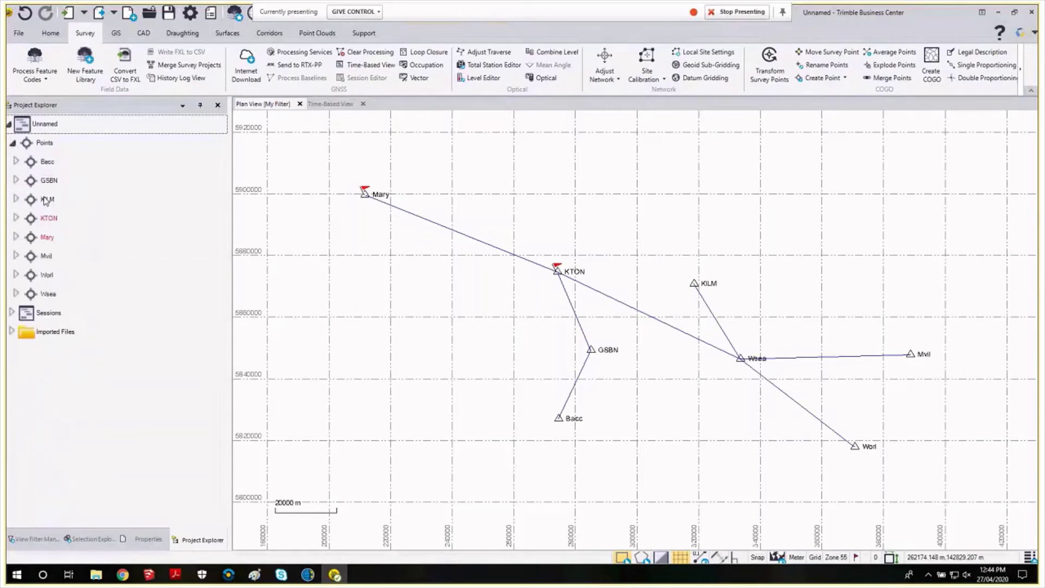
{"action": "left_click", "coordinate": [17, 217]}
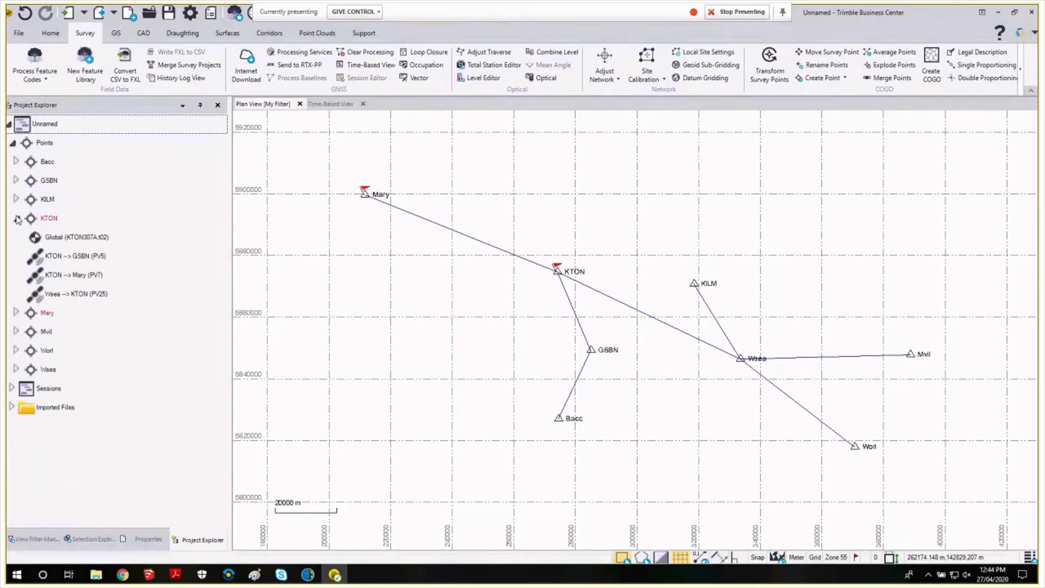
{"action": "right_click", "coordinate": [70, 238]}
{"action": "left_click", "coordinate": [54, 239]}
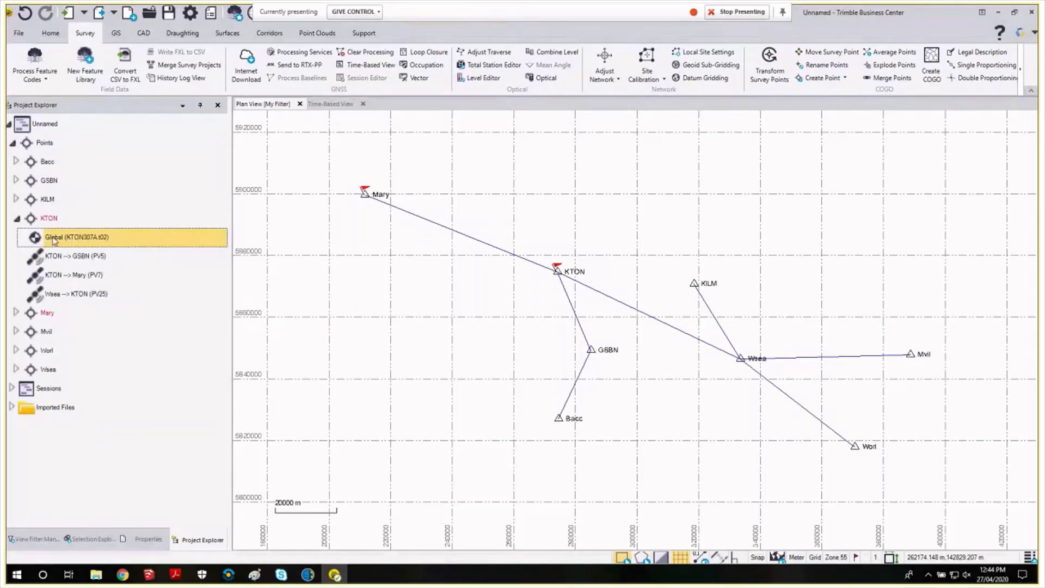
{"action": "left_click", "coordinate": [148, 539]}
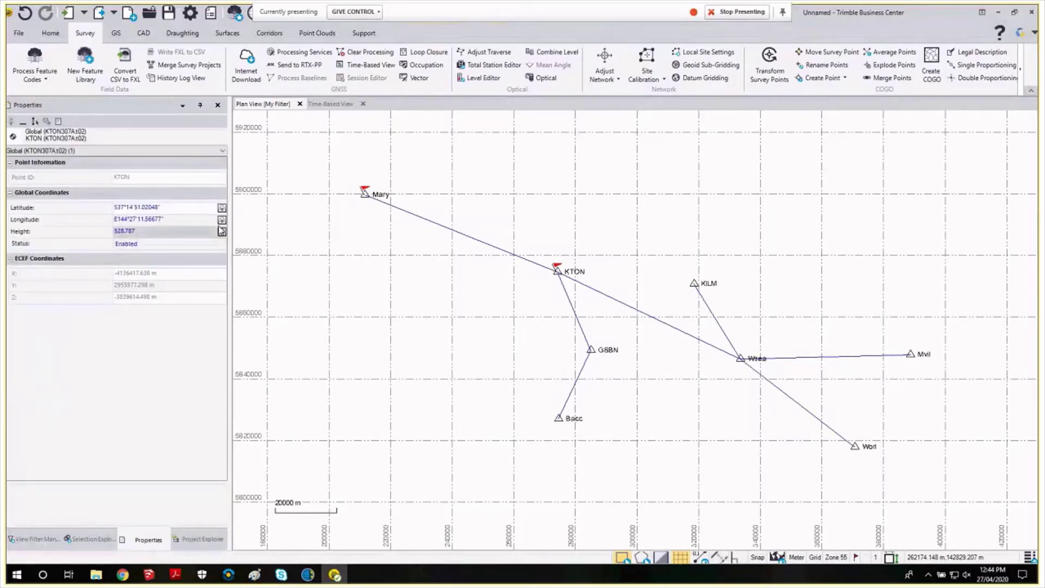
Step: Set the latitude, longitude and height of KTON's global coordinate to Unknown Quality
{"action": "left_click", "coordinate": [163, 207]}
{"action": "left_click", "coordinate": [220, 208]}
{"action": "left_click", "coordinate": [231, 256]}
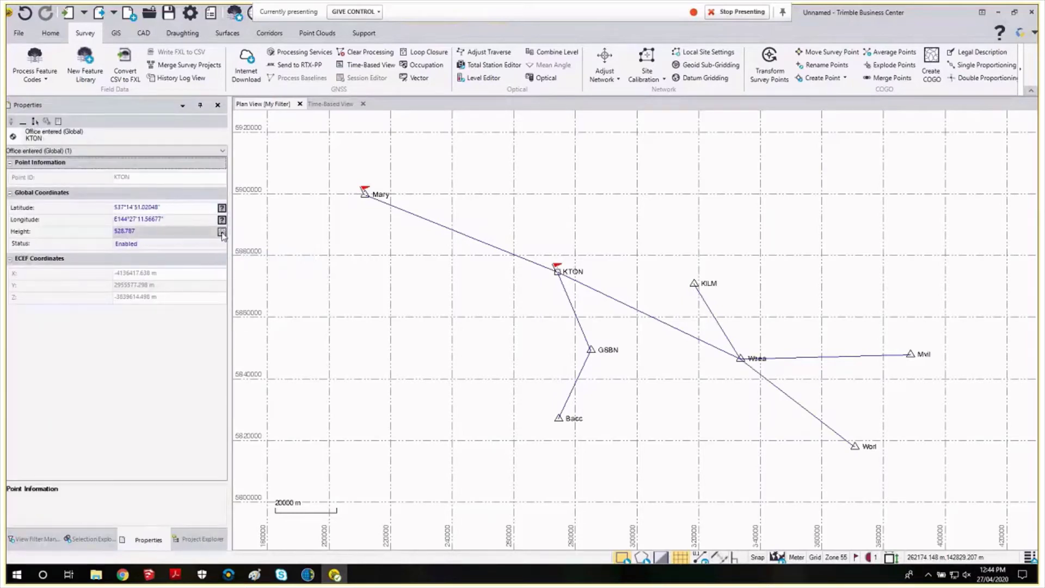
{"action": "left_click", "coordinate": [163, 231]}
{"action": "left_click", "coordinate": [221, 232]}
{"action": "left_click", "coordinate": [256, 281]}
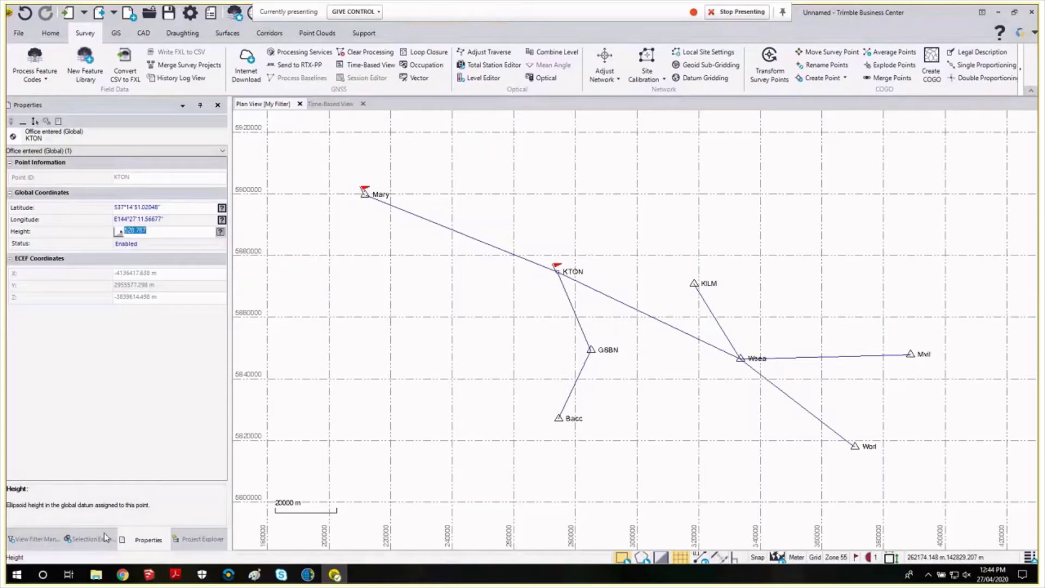
Step: Set the latitude, longitude and height of point KILM's global coordinate to Unknown Quality
{"action": "left_click", "coordinate": [199, 539]}
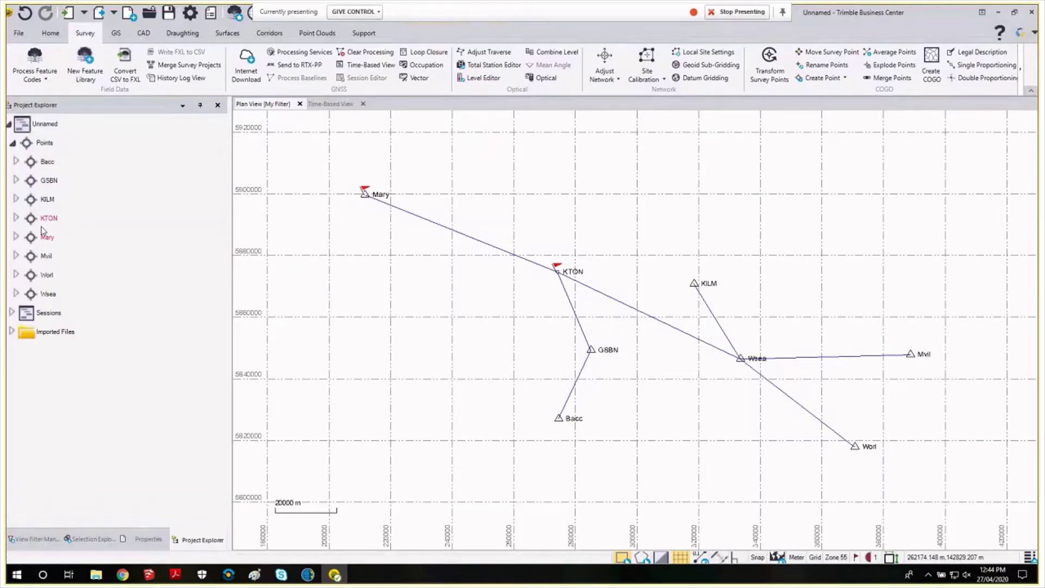
{"action": "left_click", "coordinate": [16, 199]}
{"action": "left_click", "coordinate": [54, 217]}
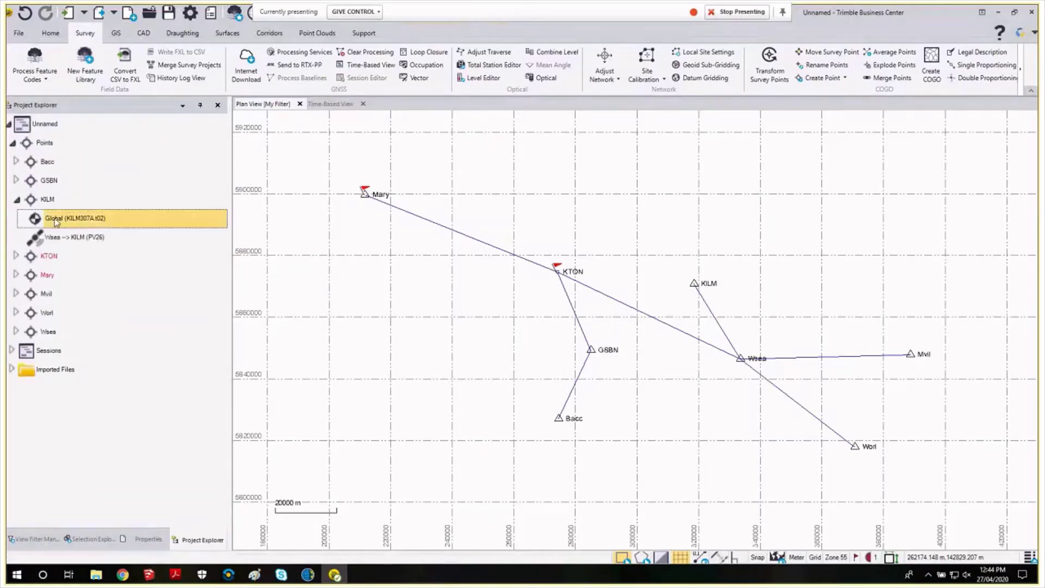
{"action": "left_click", "coordinate": [148, 539]}
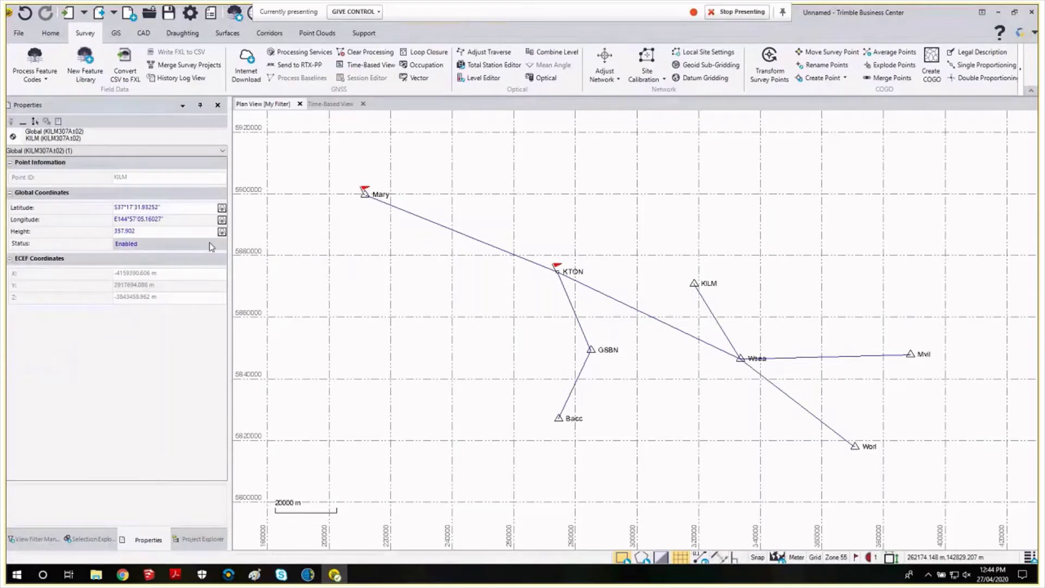
{"action": "left_click", "coordinate": [164, 231]}
{"action": "left_click", "coordinate": [221, 231]}
{"action": "left_click", "coordinate": [256, 281]}
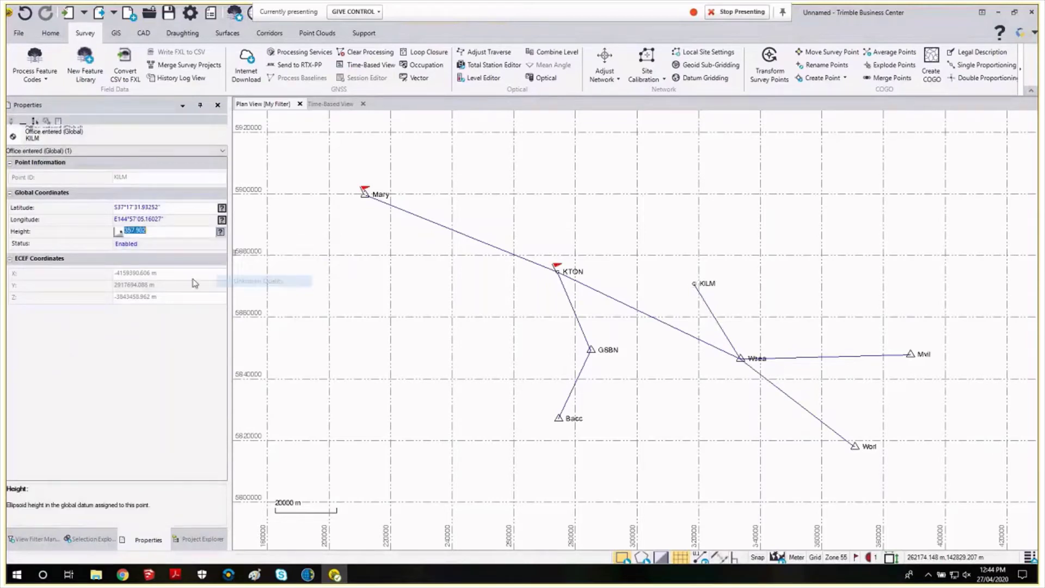
Step: Set the latitude, longitude and height of point GSBN's global coordinate to Unknown Quality
{"action": "left_click", "coordinate": [197, 540]}
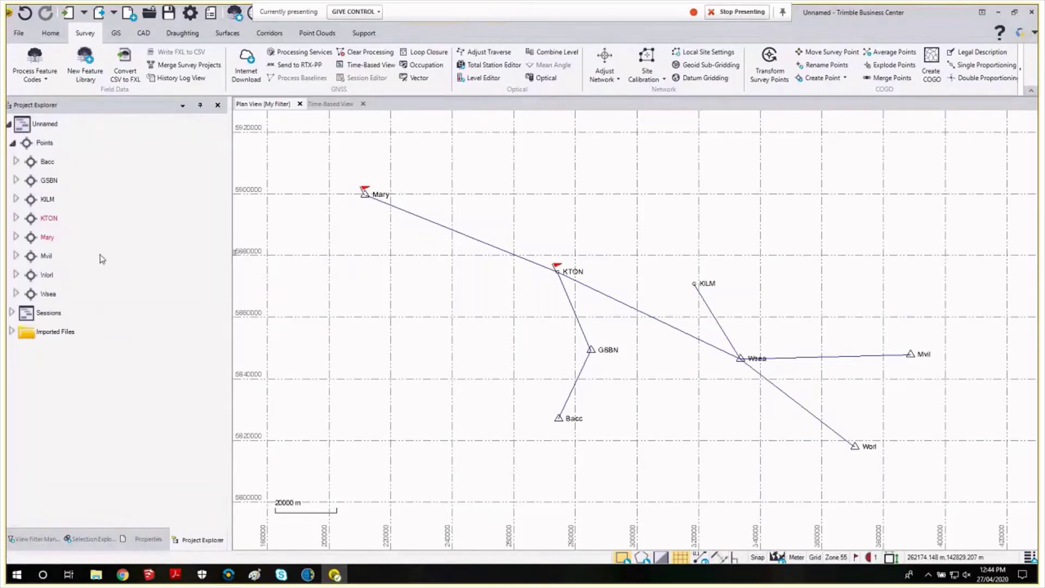
{"action": "left_click", "coordinate": [17, 180]}
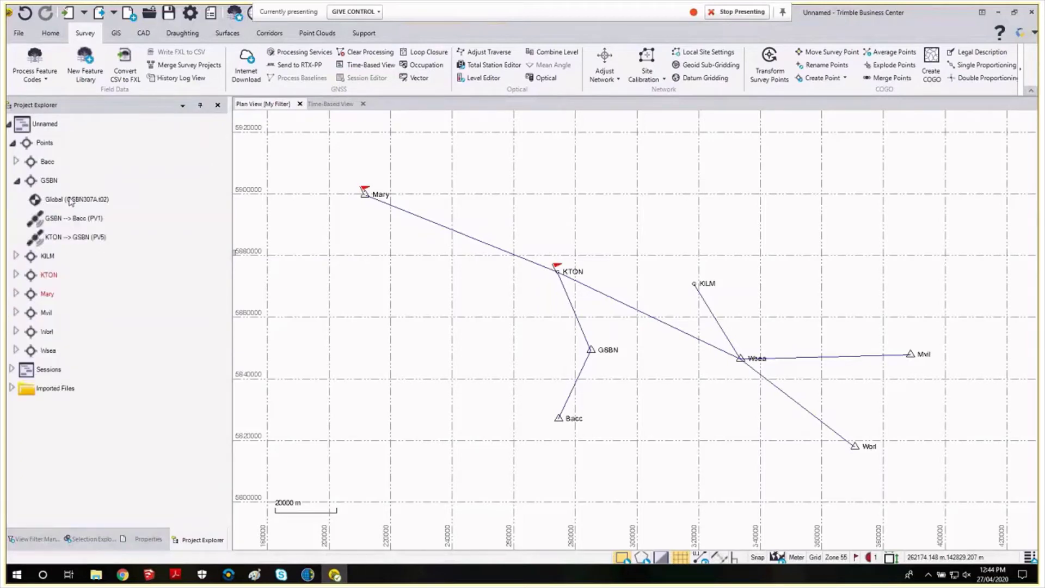
{"action": "double_click", "coordinate": [70, 199]}
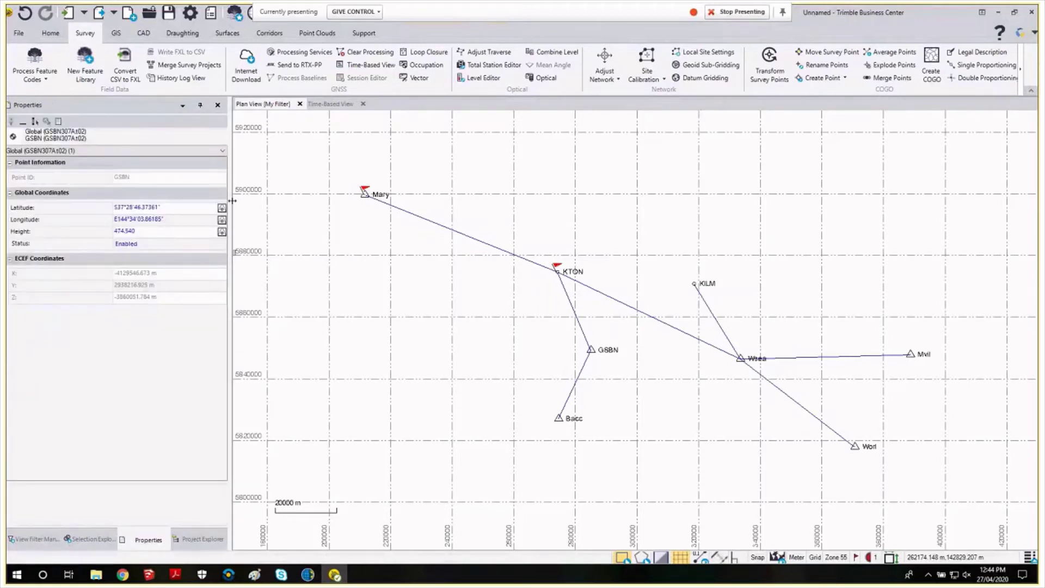
{"action": "left_click", "coordinate": [207, 208]}
{"action": "left_click", "coordinate": [220, 208]}
{"action": "left_click", "coordinate": [256, 256]}
{"action": "left_click", "coordinate": [163, 232]}
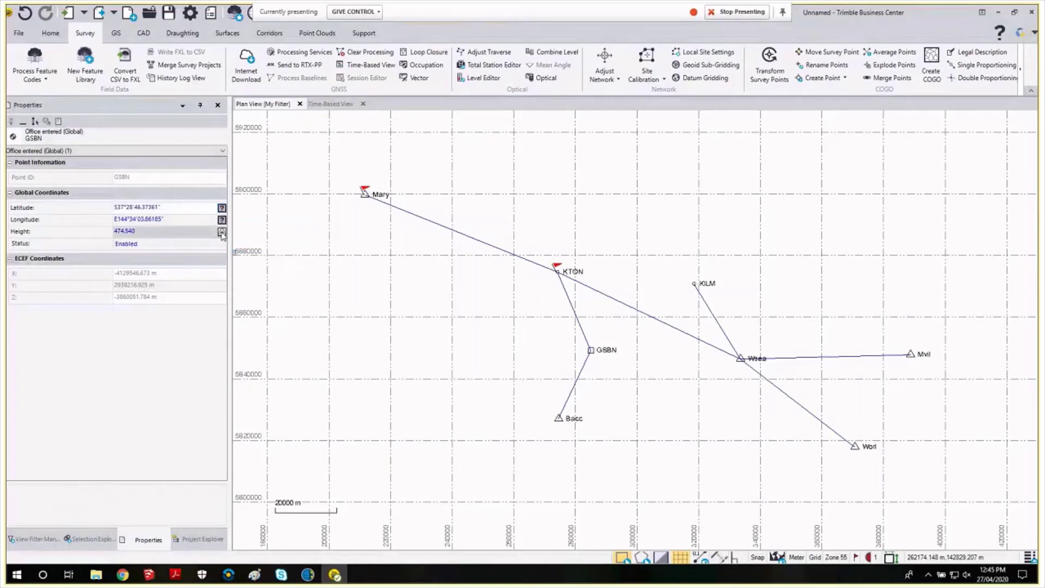
{"action": "left_click", "coordinate": [220, 232]}
{"action": "left_click", "coordinate": [245, 283]}
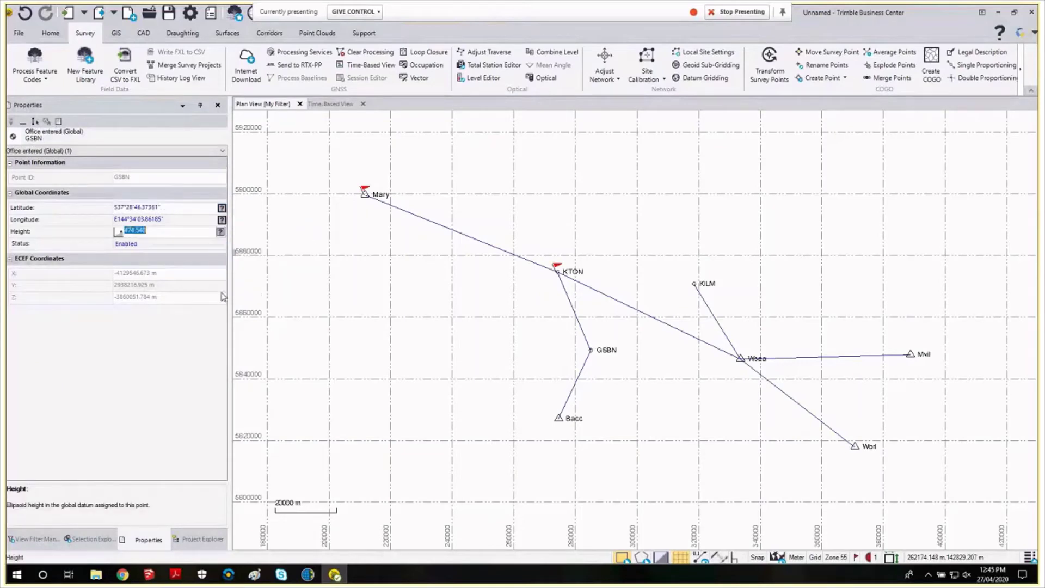
Step: Set the latitude, longitude and height of point Bacc's global coordinate to Unknown Quality
{"action": "left_click", "coordinate": [200, 540]}
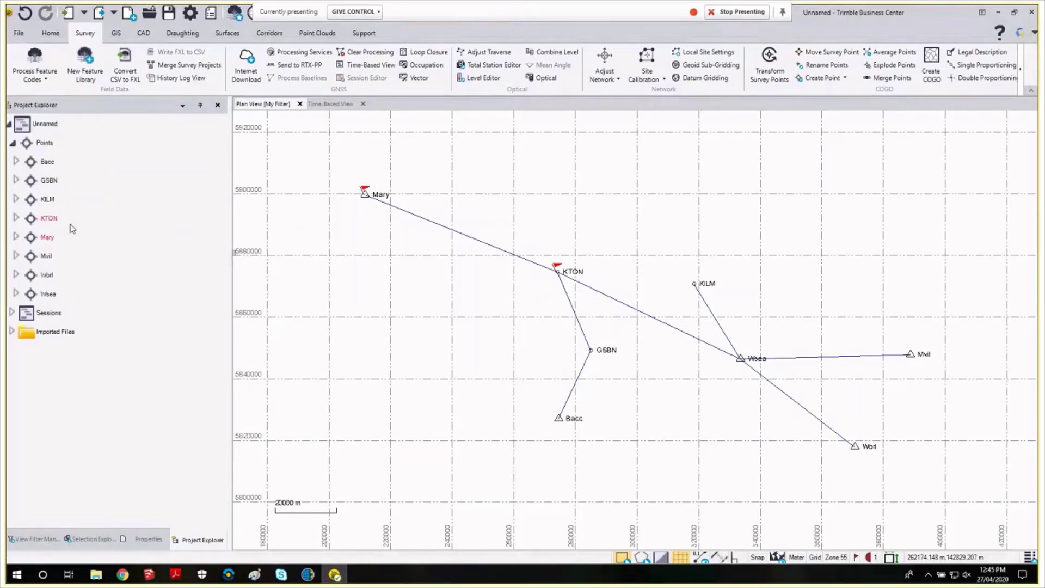
{"action": "left_click", "coordinate": [17, 162]}
{"action": "left_click", "coordinate": [74, 181]}
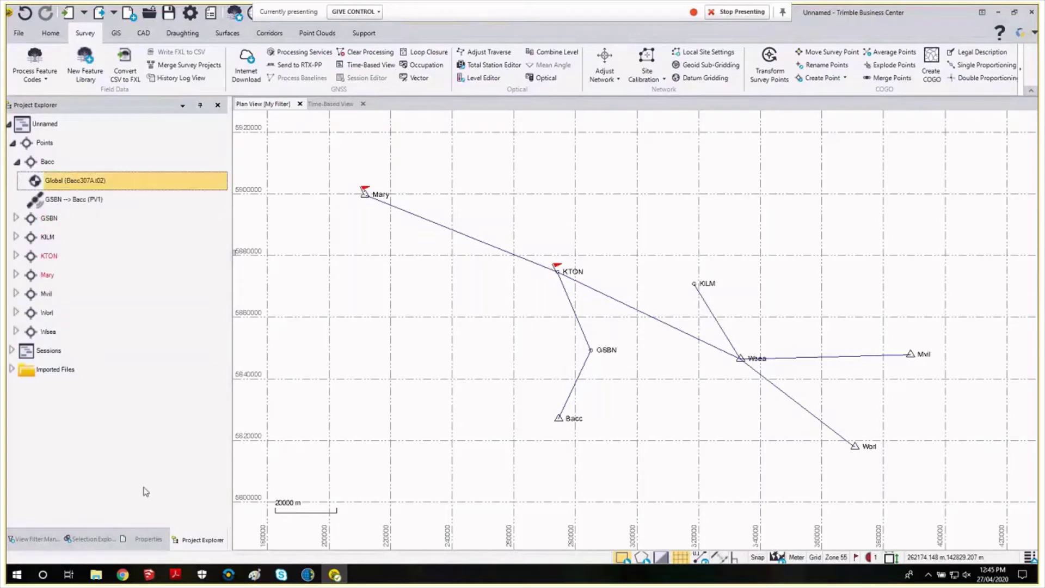
{"action": "left_click", "coordinate": [148, 540]}
{"action": "left_click", "coordinate": [222, 212]}
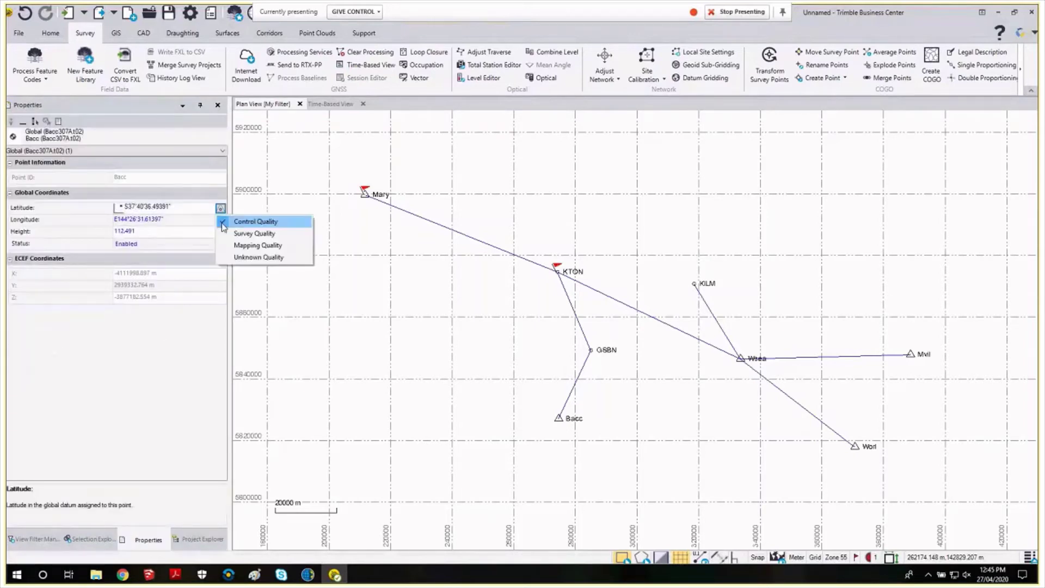
{"action": "left_click", "coordinate": [239, 261]}
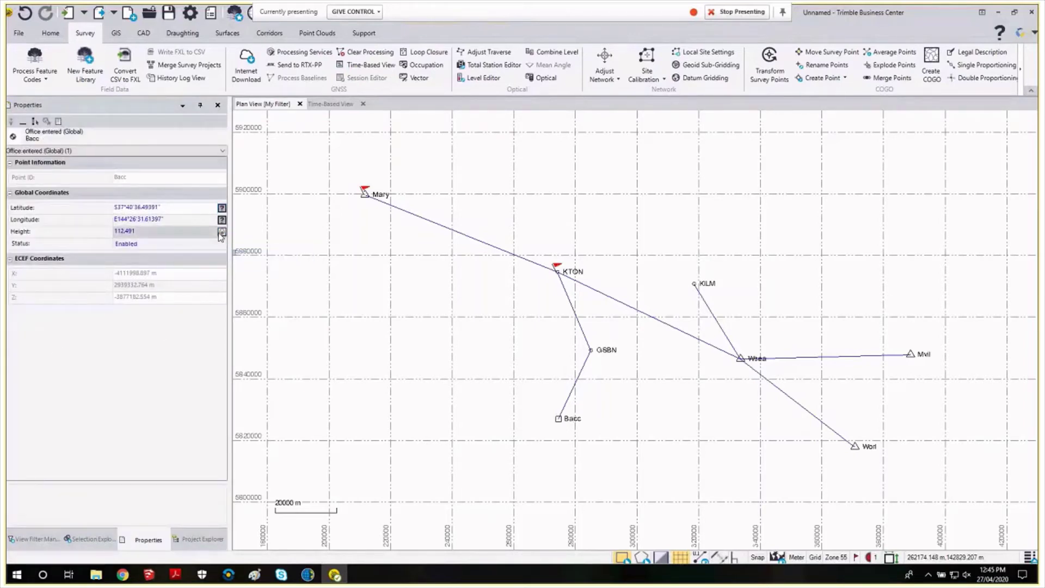
Step: Open the properties of point Wsea's Global (Wsea307A.t02) coordinate and bring up the quality options for its latitude
{"action": "left_click", "coordinate": [197, 539]}
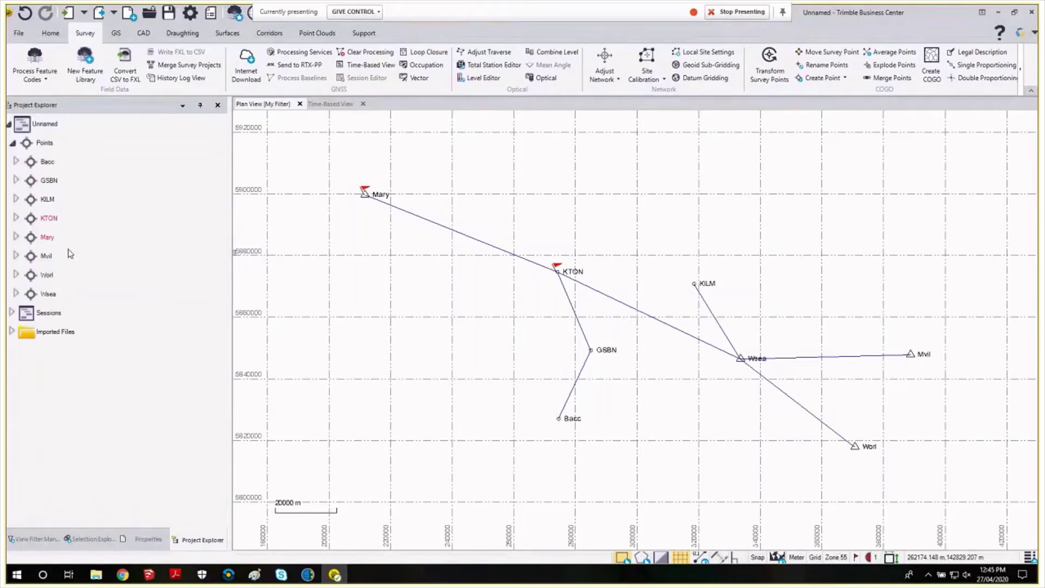
{"action": "left_click", "coordinate": [16, 181]}
{"action": "left_click", "coordinate": [16, 182]}
{"action": "left_click", "coordinate": [16, 293]}
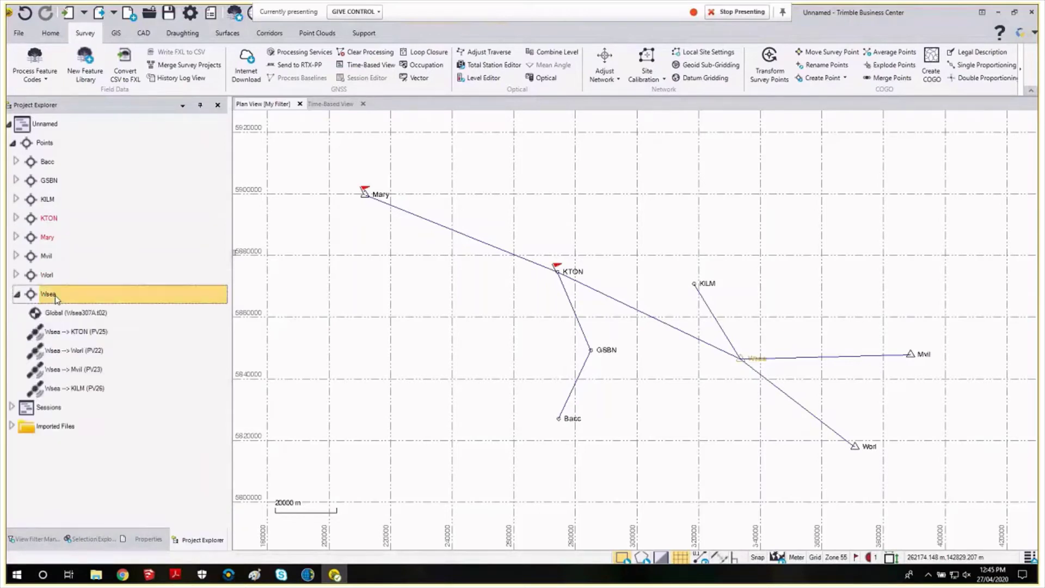
{"action": "left_click", "coordinate": [47, 294]}
{"action": "left_click", "coordinate": [148, 539]}
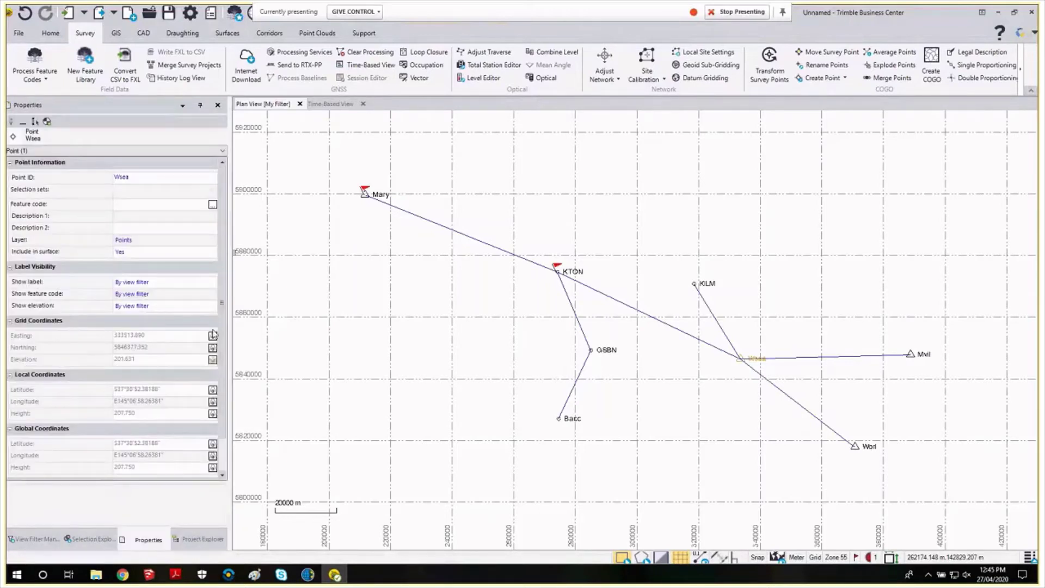
{"action": "left_click", "coordinate": [197, 540]}
{"action": "left_click", "coordinate": [48, 314]}
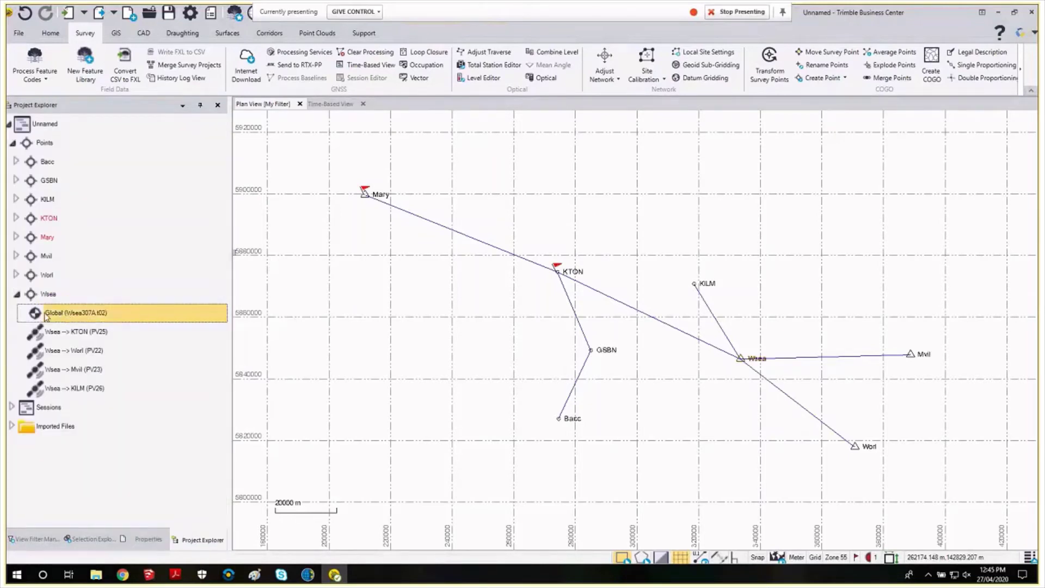
{"action": "left_click", "coordinate": [149, 544]}
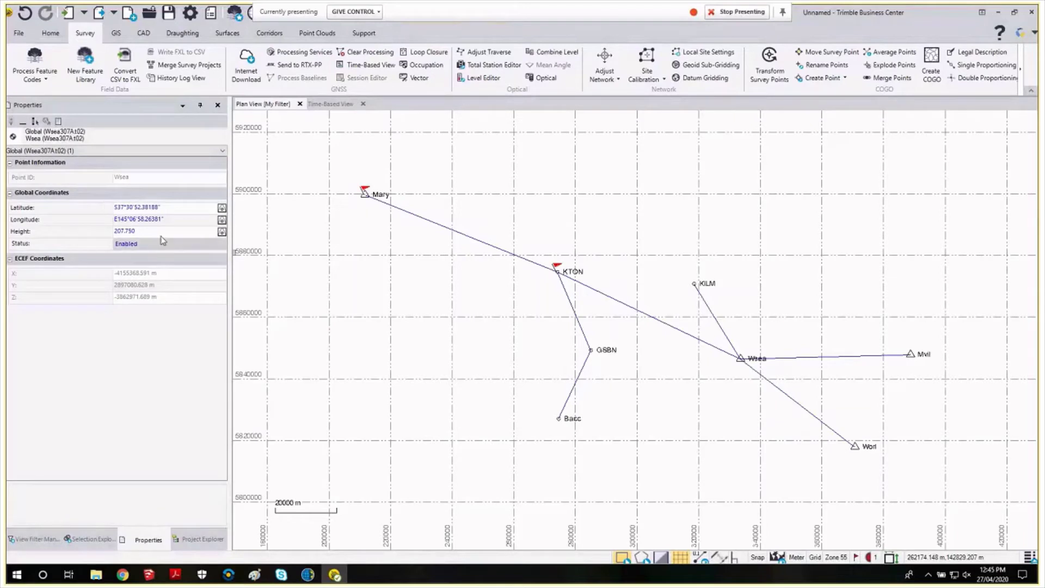
{"action": "left_click", "coordinate": [221, 209]}
{"action": "left_click", "coordinate": [221, 209]}
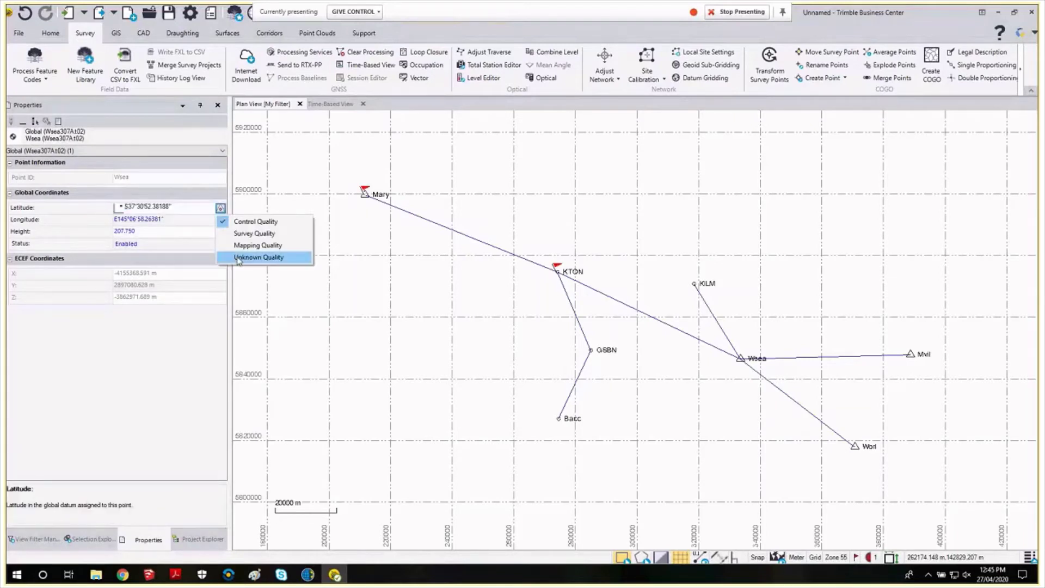
Step: Set the quality of point Wsea's global latitude, longitude and height to Unknown Quality
{"action": "left_click", "coordinate": [257, 257]}
{"action": "left_click", "coordinate": [221, 231]}
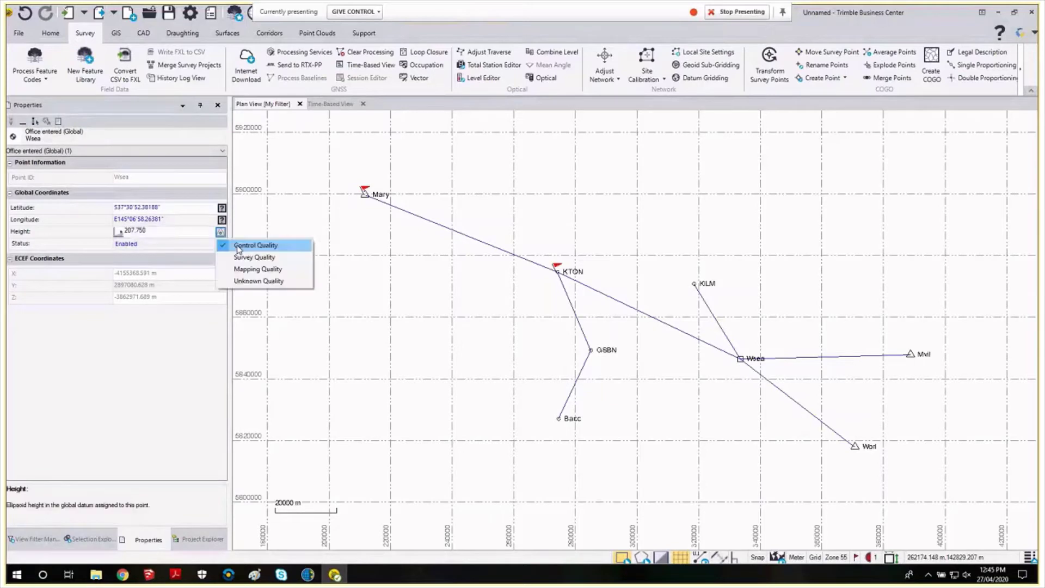
{"action": "left_click", "coordinate": [259, 281]}
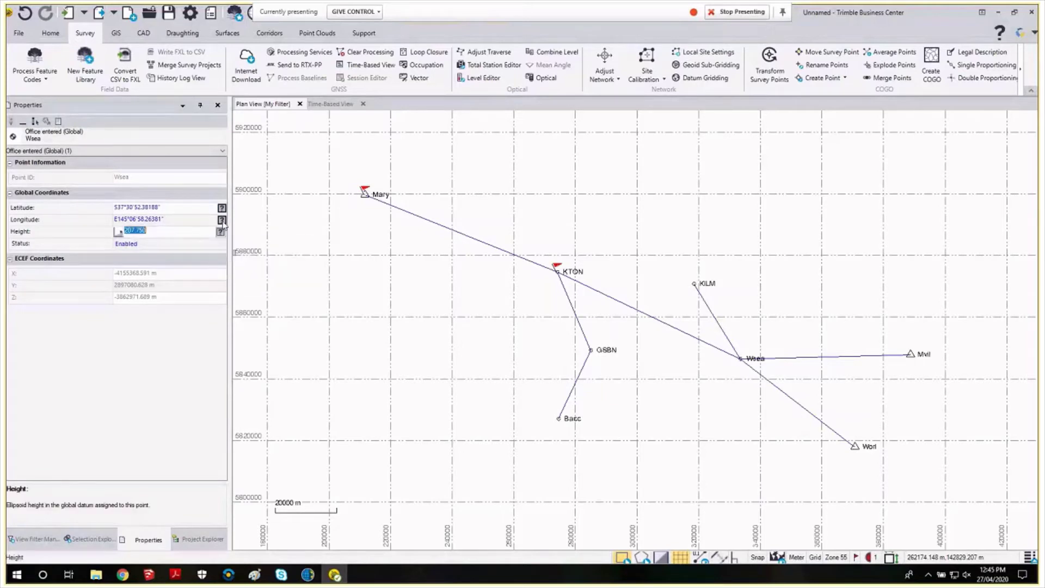
Step: Set the global coordinates from Worl307A.t02 at point Worl, including the height, to Unknown Quality
{"action": "left_click", "coordinate": [198, 547]}
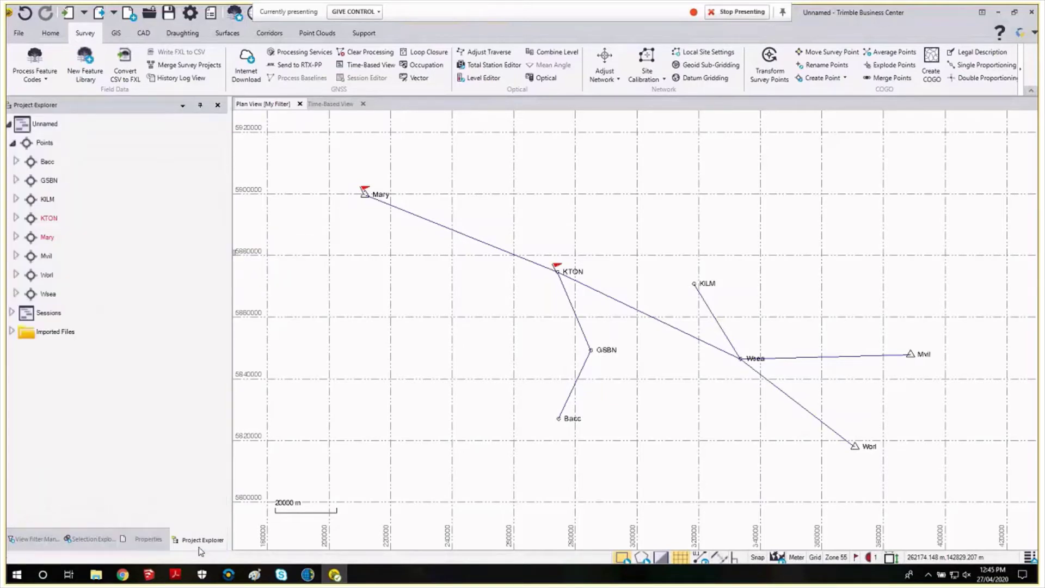
{"action": "double_click", "coordinate": [26, 274]}
{"action": "left_click", "coordinate": [60, 299]}
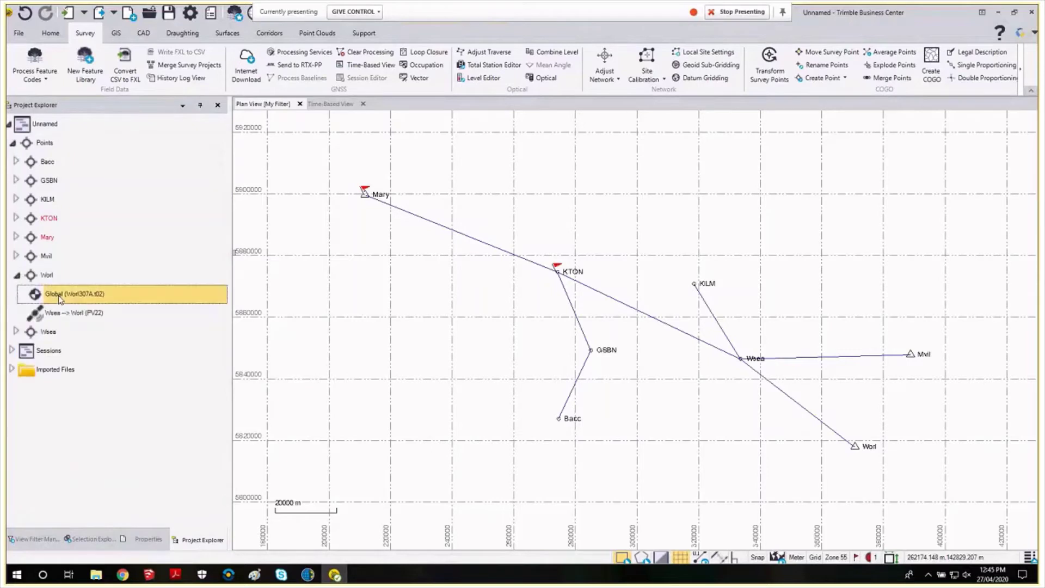
{"action": "left_click", "coordinate": [148, 544]}
{"action": "left_click", "coordinate": [221, 231]}
{"action": "left_click", "coordinate": [255, 257]}
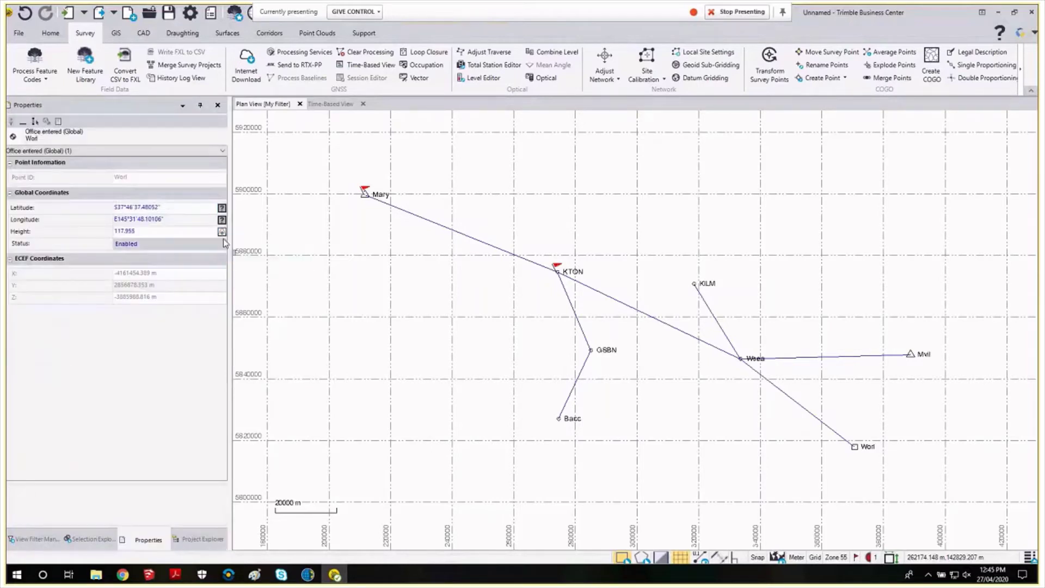
{"action": "left_click", "coordinate": [220, 232]}
{"action": "left_click", "coordinate": [258, 269]}
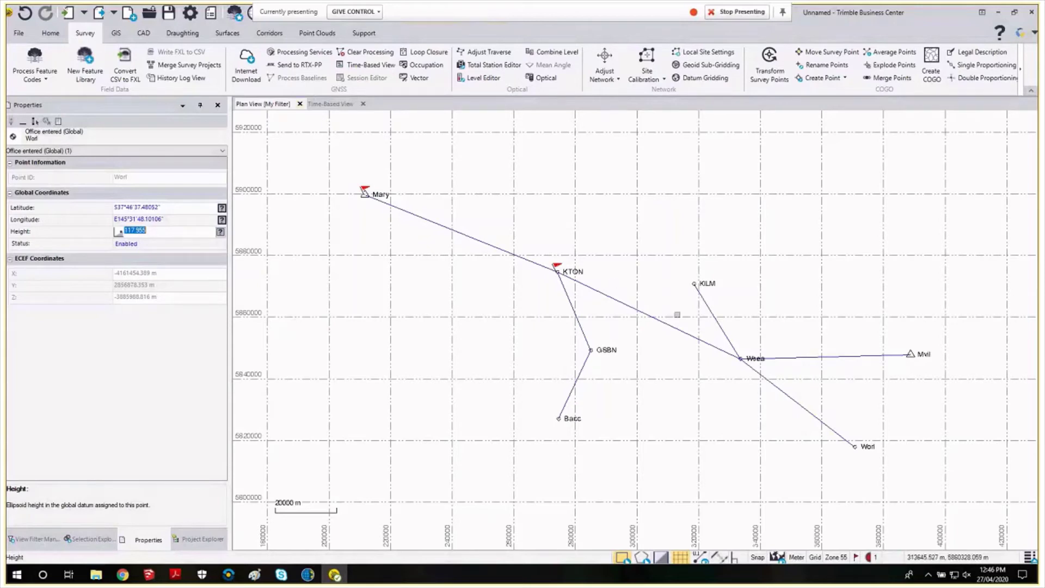
{"action": "key", "text": "Return"}
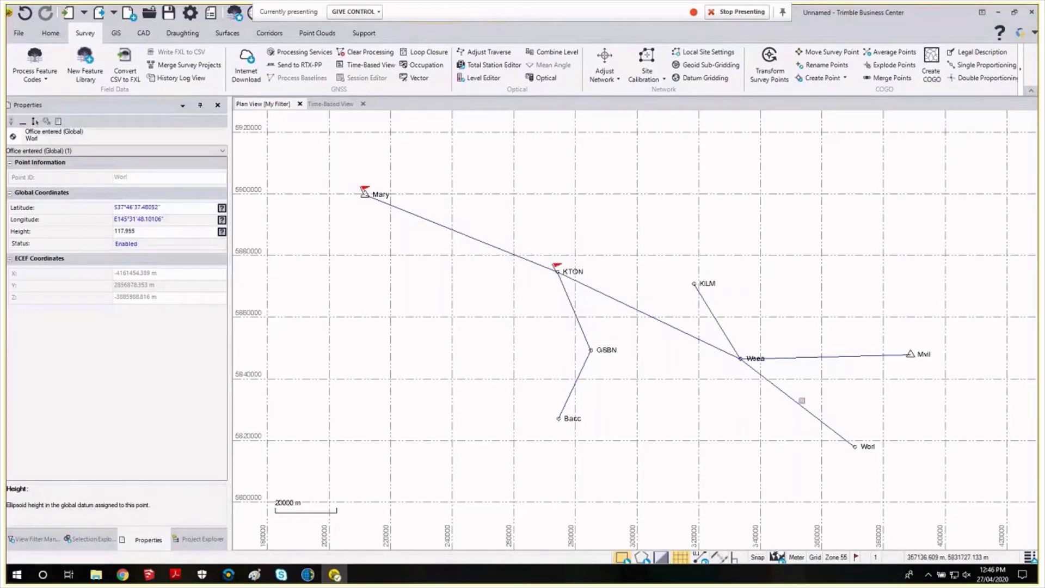
Step: Read the flag messages for points KTON and Mary, and hide the flags list
{"action": "left_click", "coordinate": [857, 558]}
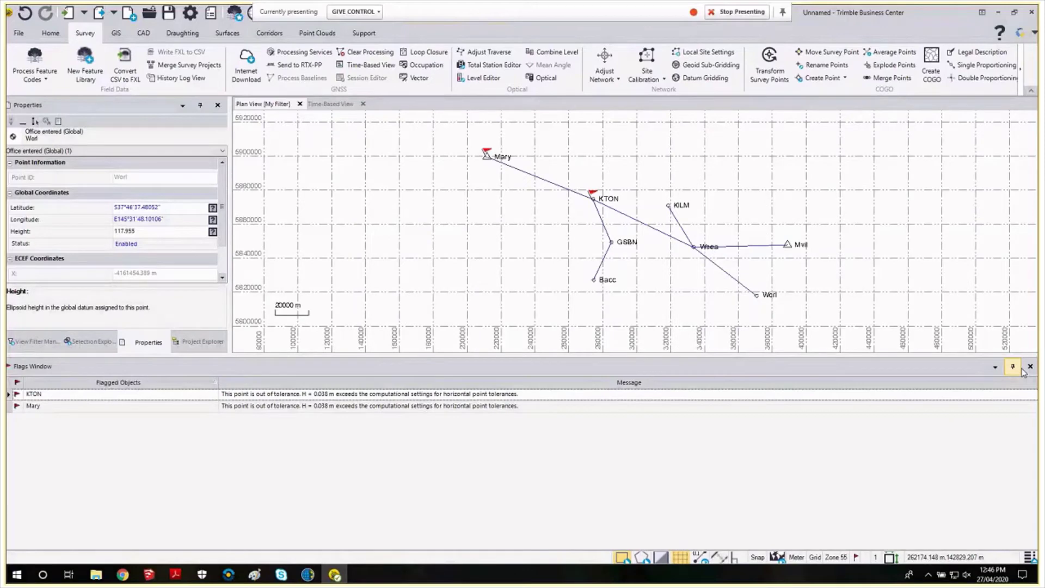
{"action": "left_click", "coordinate": [1014, 367]}
{"action": "left_click", "coordinate": [649, 360]}
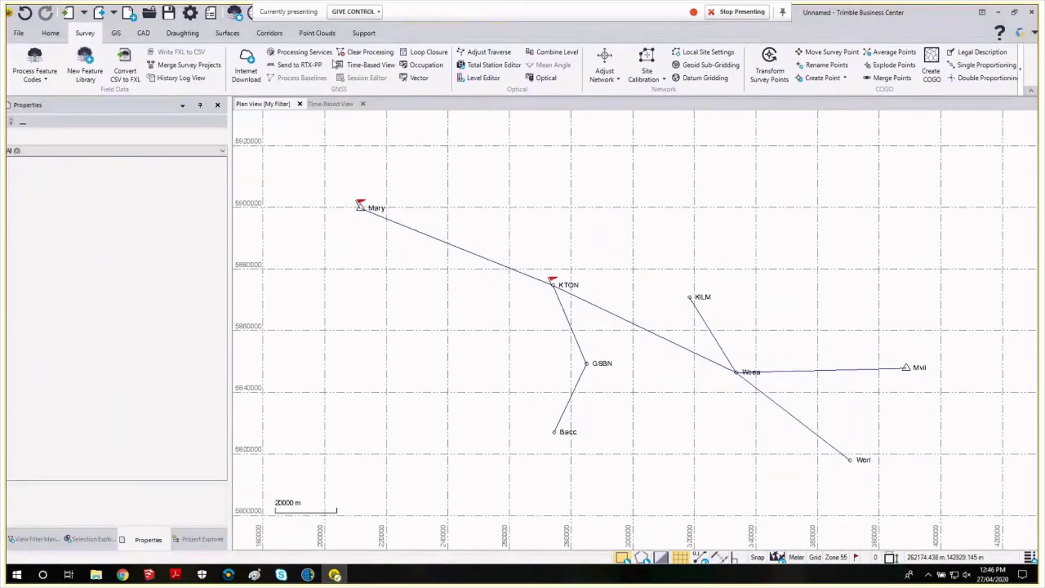
Step: Clear the existing baseline processing, reprocess all baselines and save the results
{"action": "left_click", "coordinate": [363, 52]}
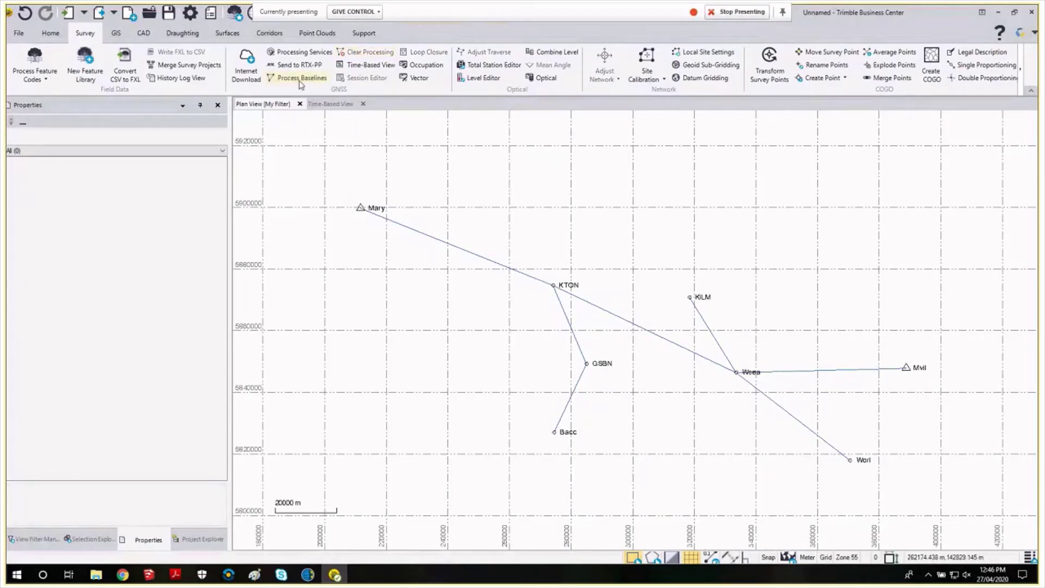
{"action": "left_click", "coordinate": [300, 79]}
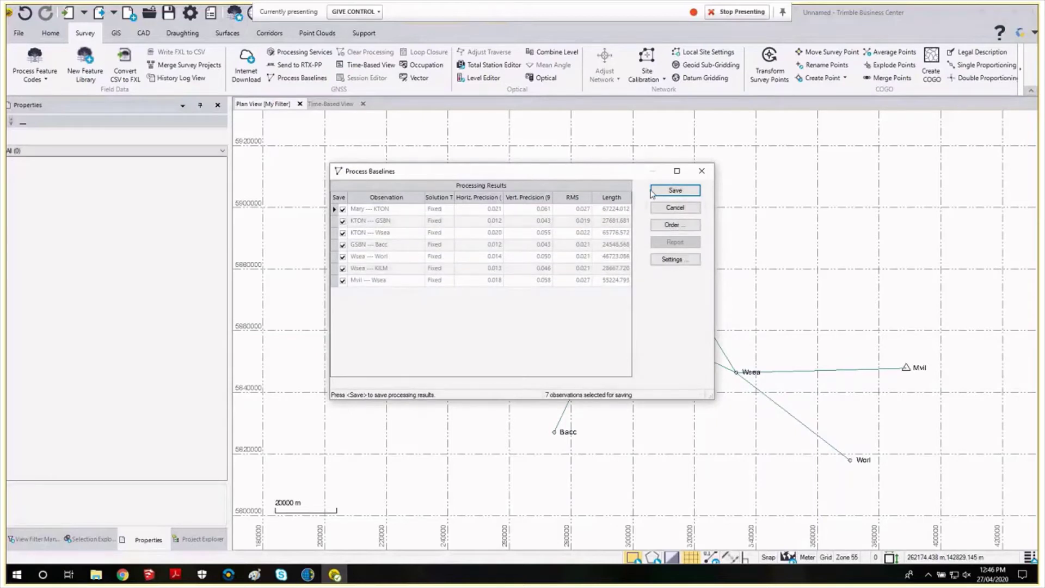
{"action": "left_click", "coordinate": [653, 191]}
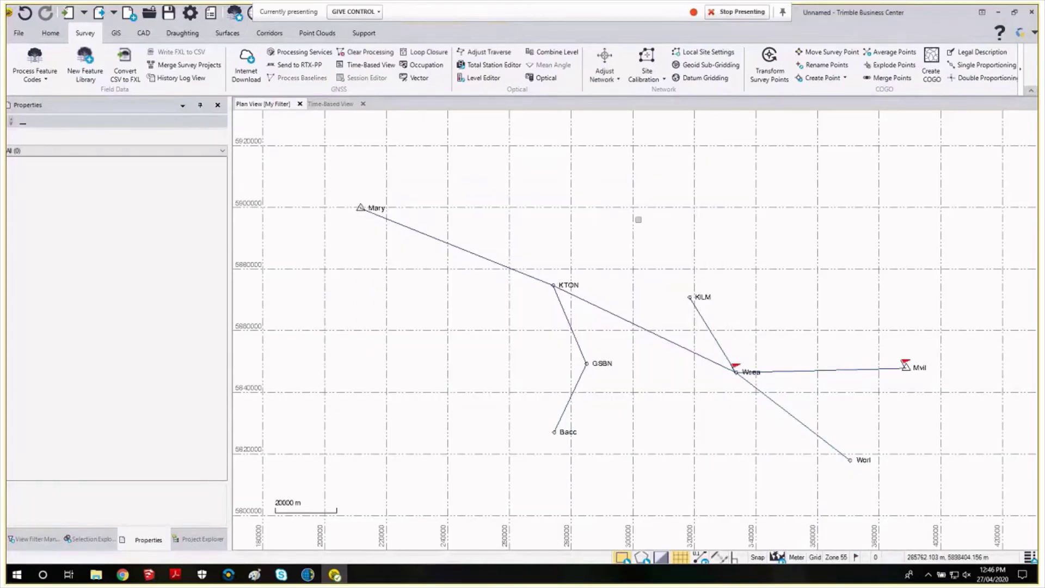
Step: Inspect the flagged points Wsea and Mvil in the plan view and check their flags
{"action": "scroll", "coordinate": [626, 229], "scroll_direction": "down", "scroll_amount": 1}
{"action": "left_click_drag", "start_coordinate": [614, 241], "coordinate": [661, 252]}
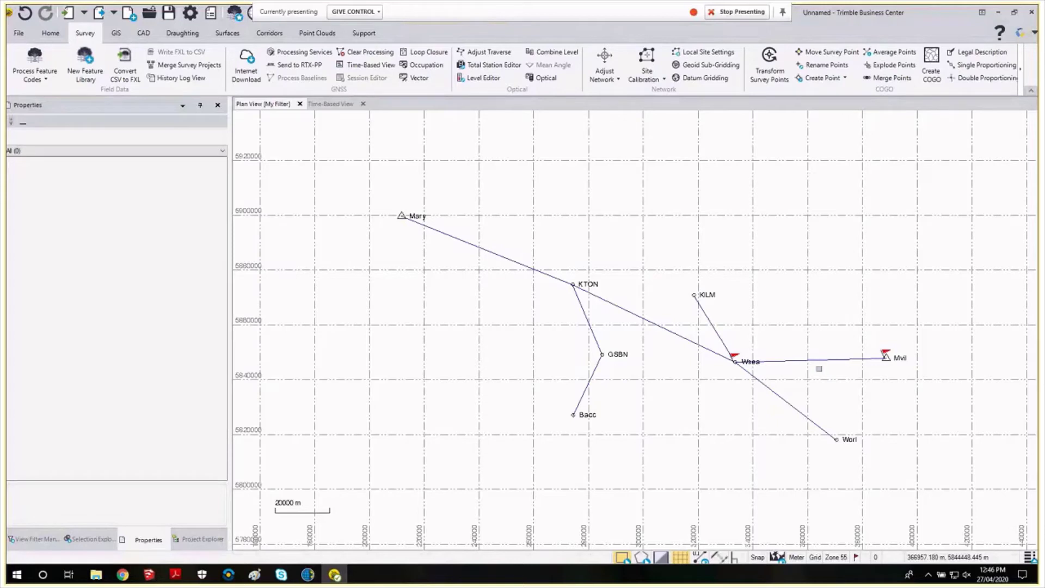
{"action": "left_click", "coordinate": [856, 560]}
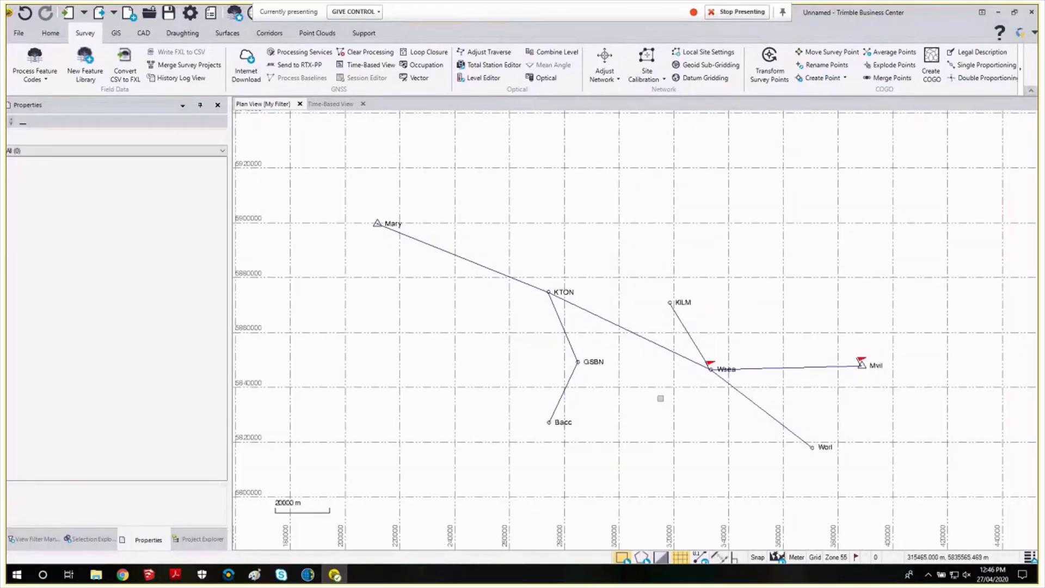
Step: Switch to File Explorer and open the Session 2 folder inside Static files
{"action": "mouse_move", "coordinate": [96, 574]}
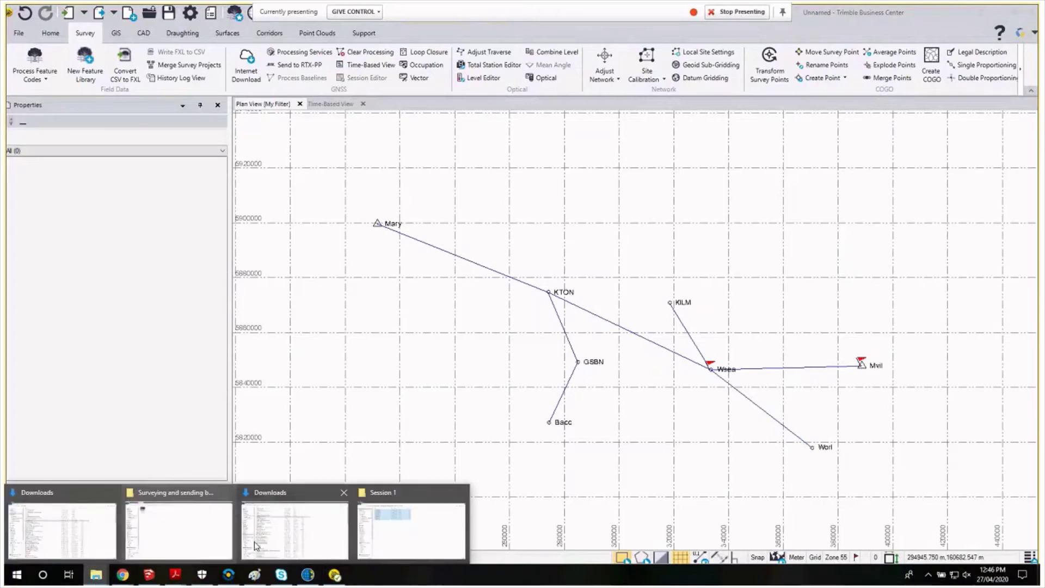
{"action": "left_click", "coordinate": [398, 537]}
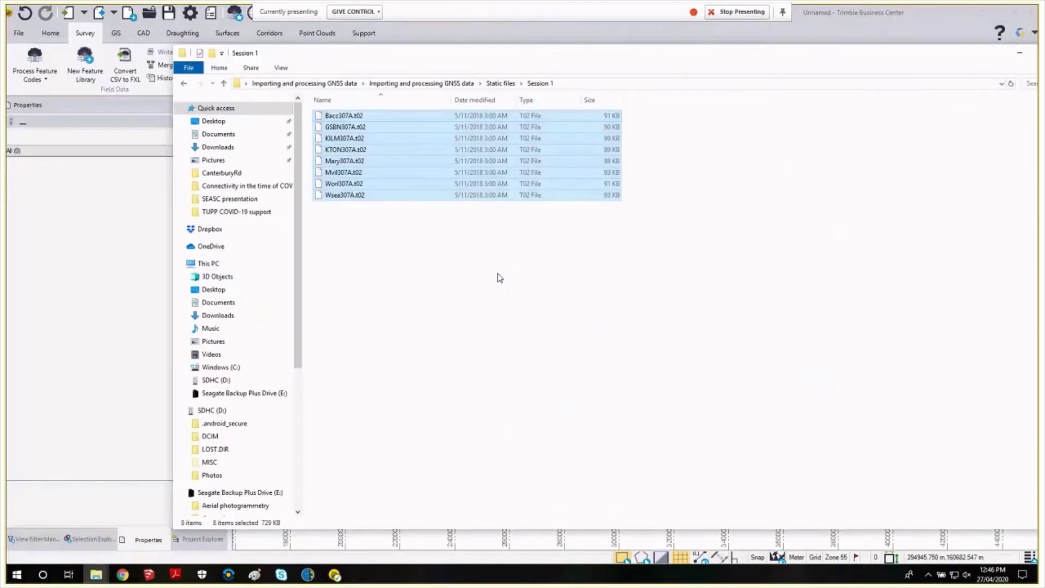
{"action": "key", "text": "alt+Up"}
{"action": "left_click", "coordinate": [351, 131]}
{"action": "double_click", "coordinate": [343, 127]}
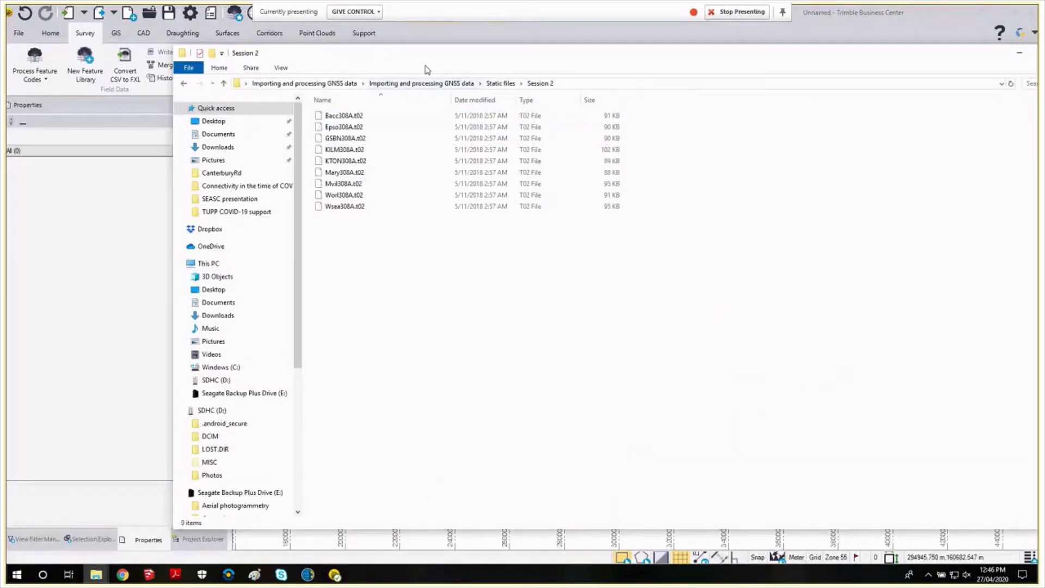
Step: Import all the Session 2 T02 files into the Trimble Business Center project
{"action": "left_click_drag", "start_coordinate": [424, 59], "coordinate": [912, 33]}
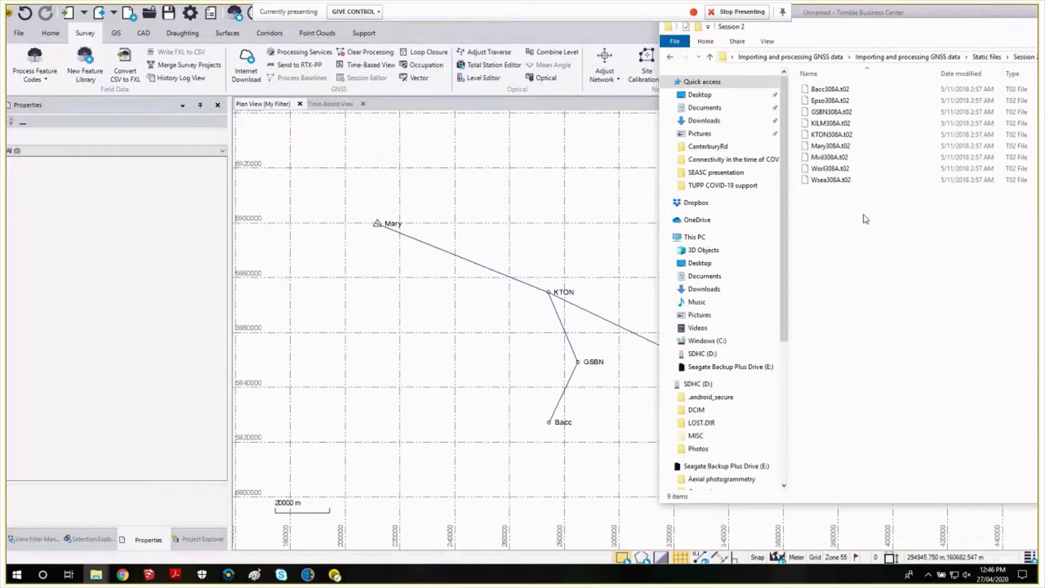
{"action": "left_click_drag", "start_coordinate": [866, 217], "coordinate": [854, 96]}
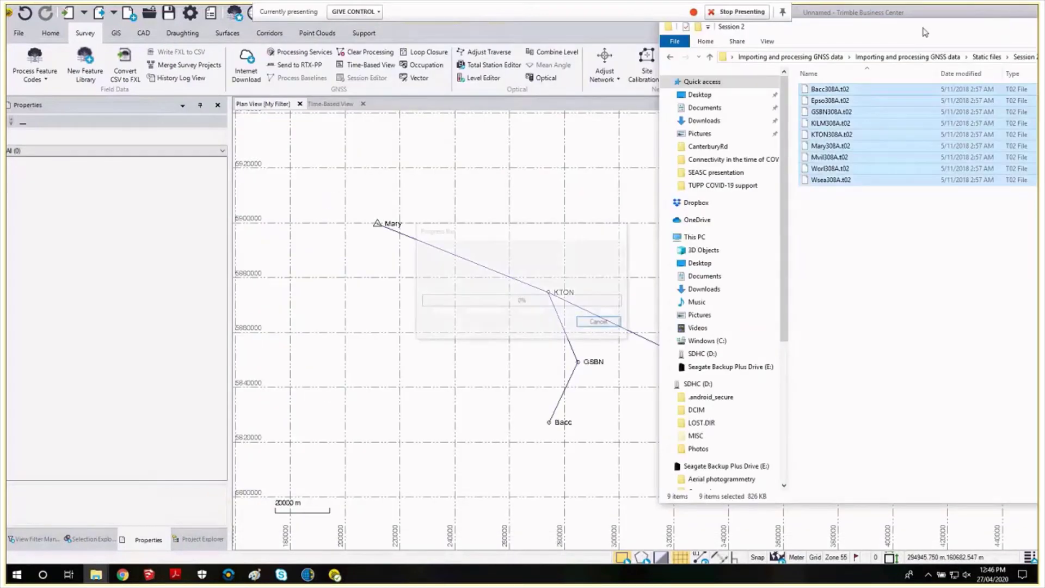
{"action": "left_click_drag", "start_coordinate": [925, 32], "coordinate": [962, 30]}
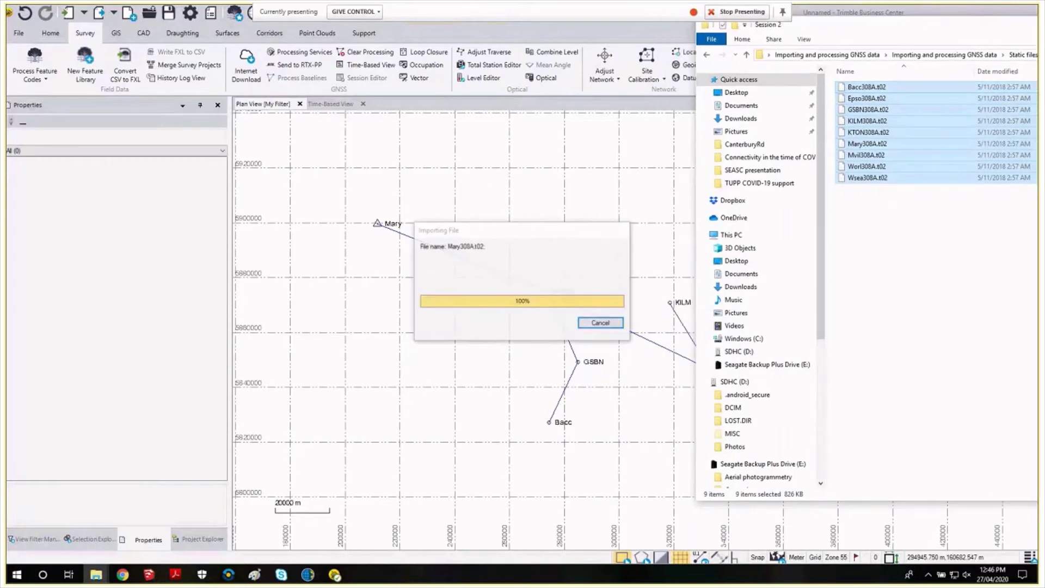
{"action": "left_click", "coordinate": [670, 320]}
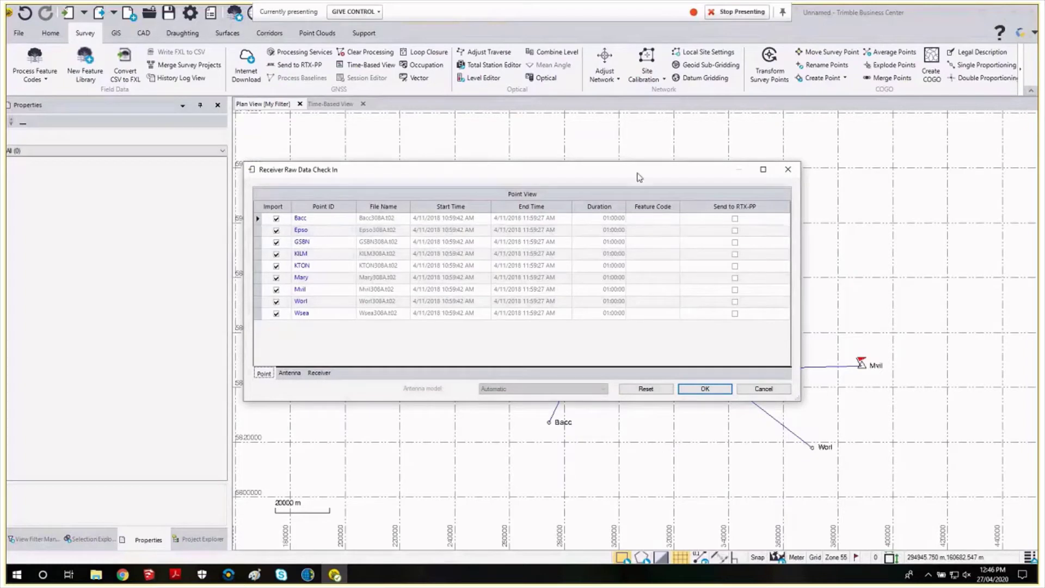
Step: Review the point and antenna data in Receiver Raw Data Check In and accept the import of all Session 2 files
{"action": "left_click_drag", "start_coordinate": [638, 173], "coordinate": [682, 176]}
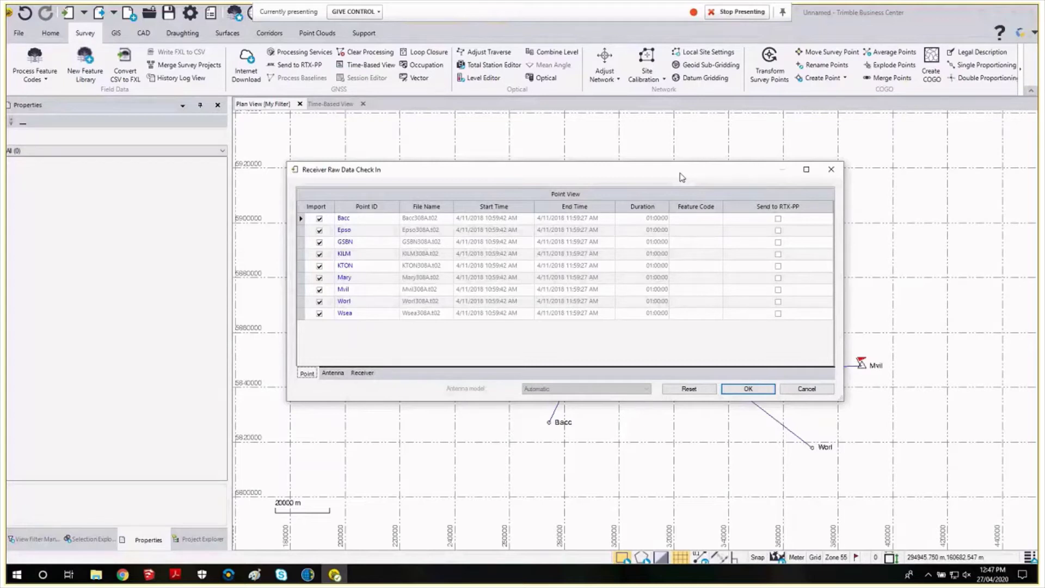
{"action": "mouse_move", "coordinate": [678, 175]}
{"action": "left_mouse_down"}
{"action": "mouse_move", "coordinate": [704, 201]}
{"action": "mouse_move", "coordinate": [678, 172]}
{"action": "left_mouse_up"}
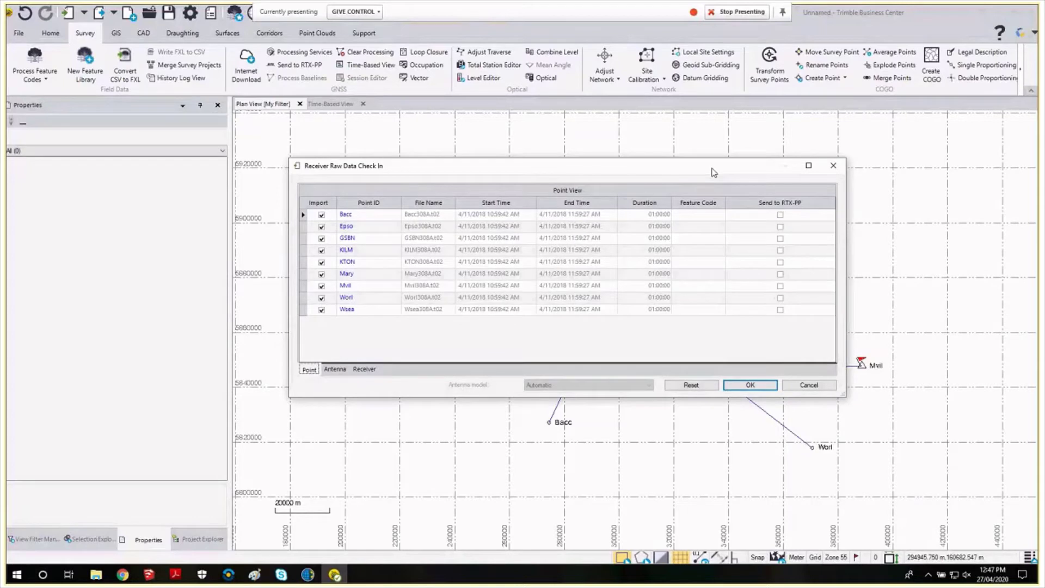
{"action": "mouse_move", "coordinate": [715, 172]}
{"action": "left_mouse_down"}
{"action": "mouse_move", "coordinate": [730, 171]}
{"action": "mouse_move", "coordinate": [719, 170]}
{"action": "left_mouse_up"}
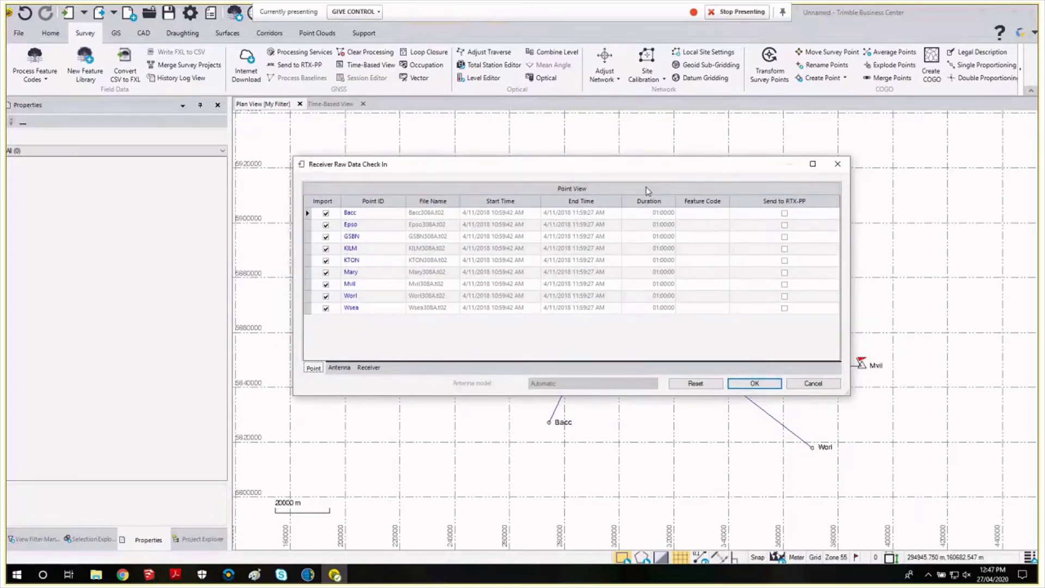
{"action": "left_click", "coordinate": [339, 369]}
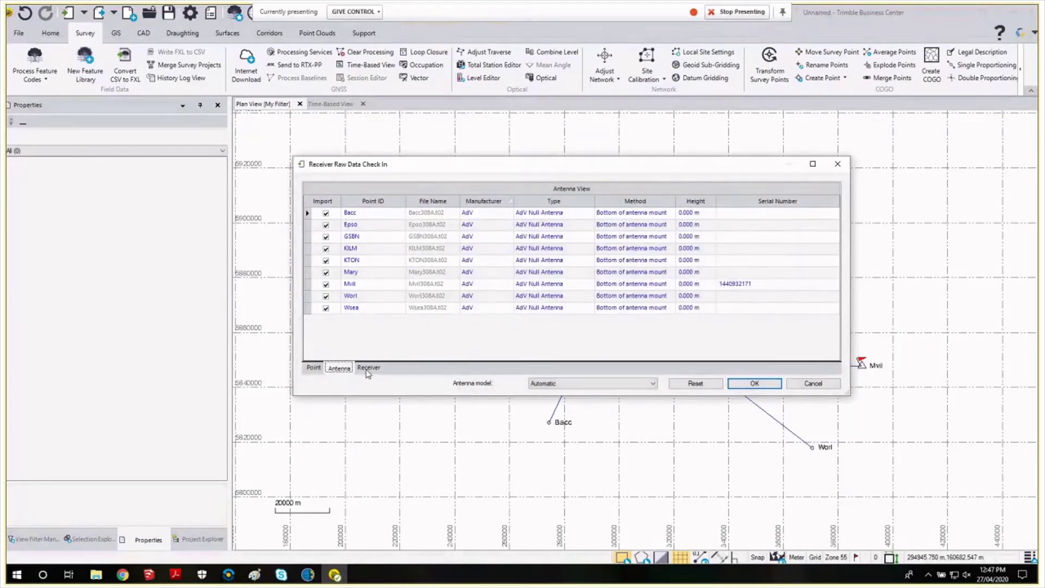
{"action": "left_click", "coordinate": [312, 369]}
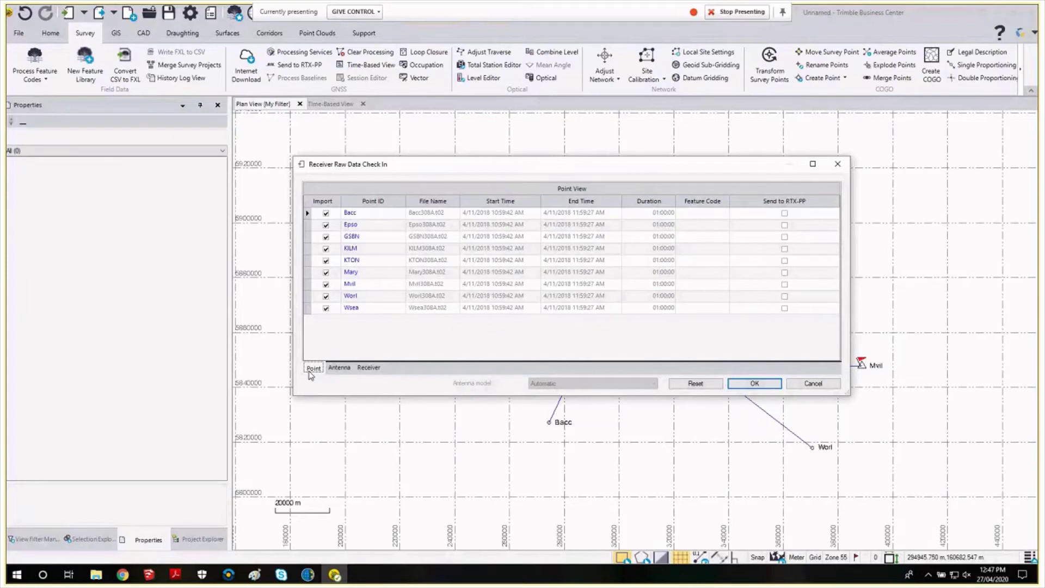
{"action": "left_click", "coordinate": [754, 383]}
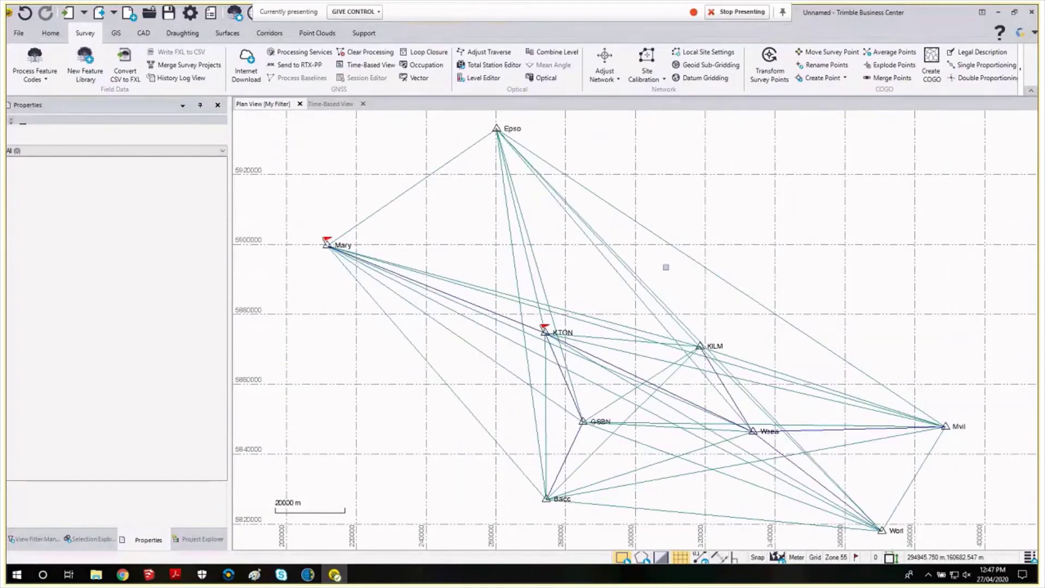
Step: Hide the PP Vector raw data in My Filter for the plan view
{"action": "scroll", "coordinate": [666, 267], "scroll_direction": "down", "scroll_amount": 2}
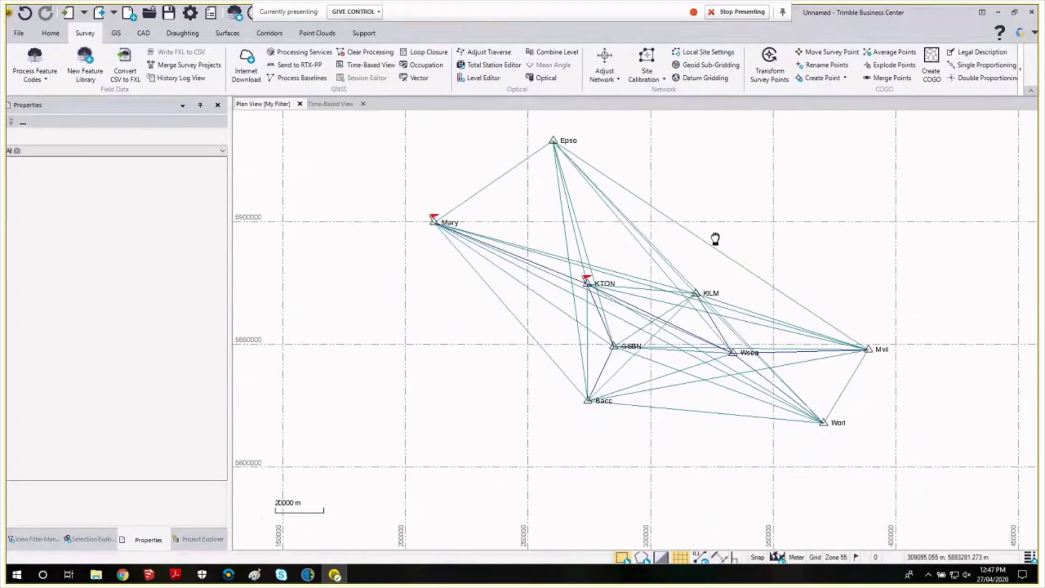
{"action": "left_click_drag", "start_coordinate": [715, 239], "coordinate": [726, 250]}
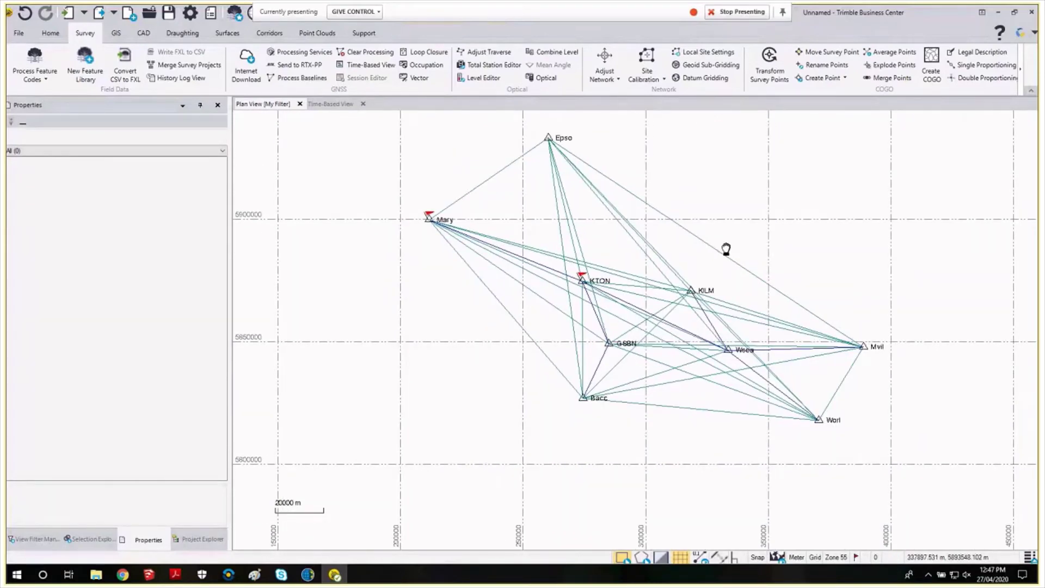
{"action": "middle_click", "coordinate": [658, 299]}
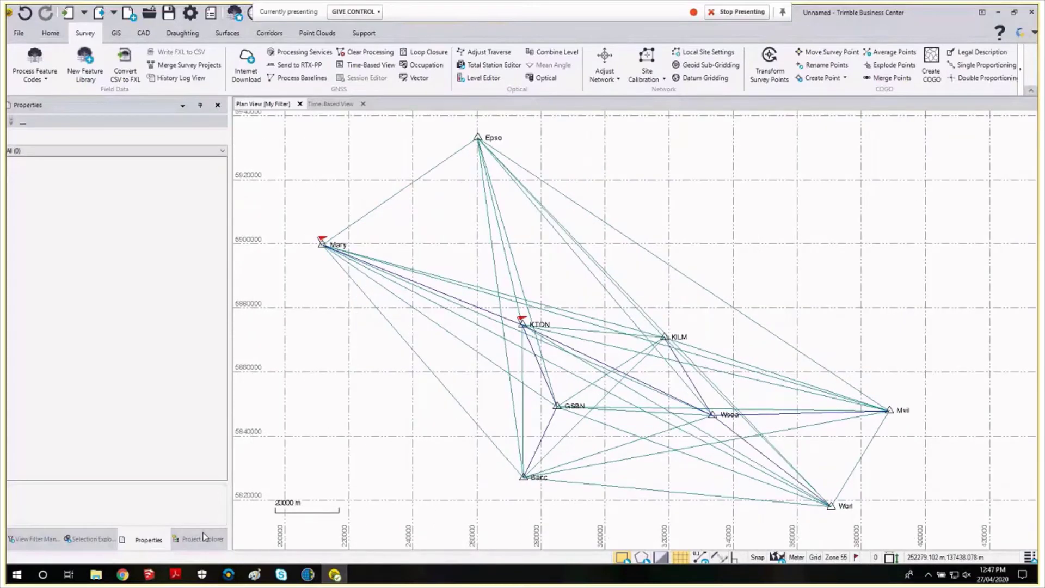
{"action": "left_click", "coordinate": [35, 539]}
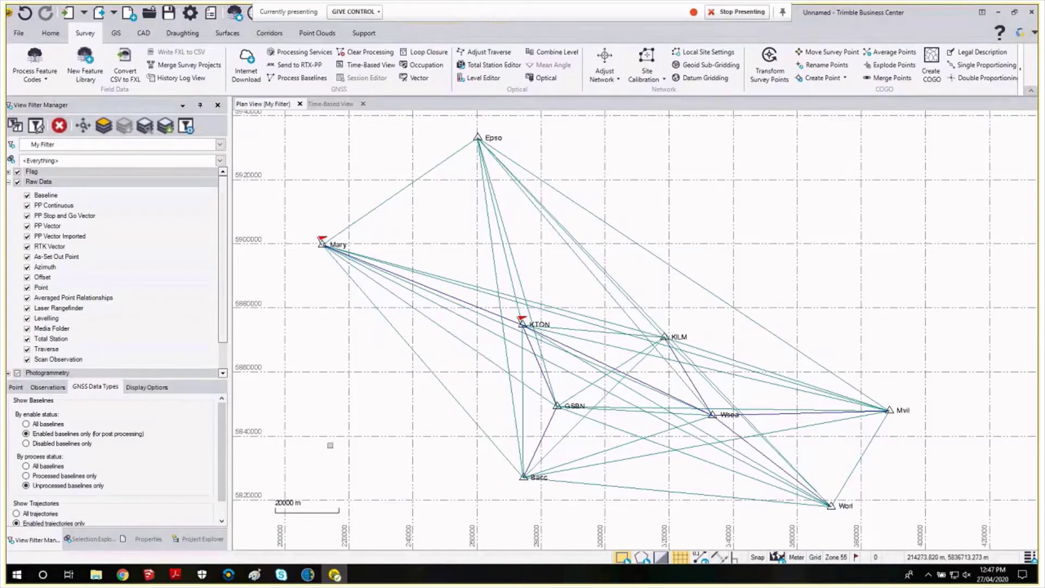
{"action": "scroll", "coordinate": [328, 421], "scroll_direction": "down", "scroll_amount": 1}
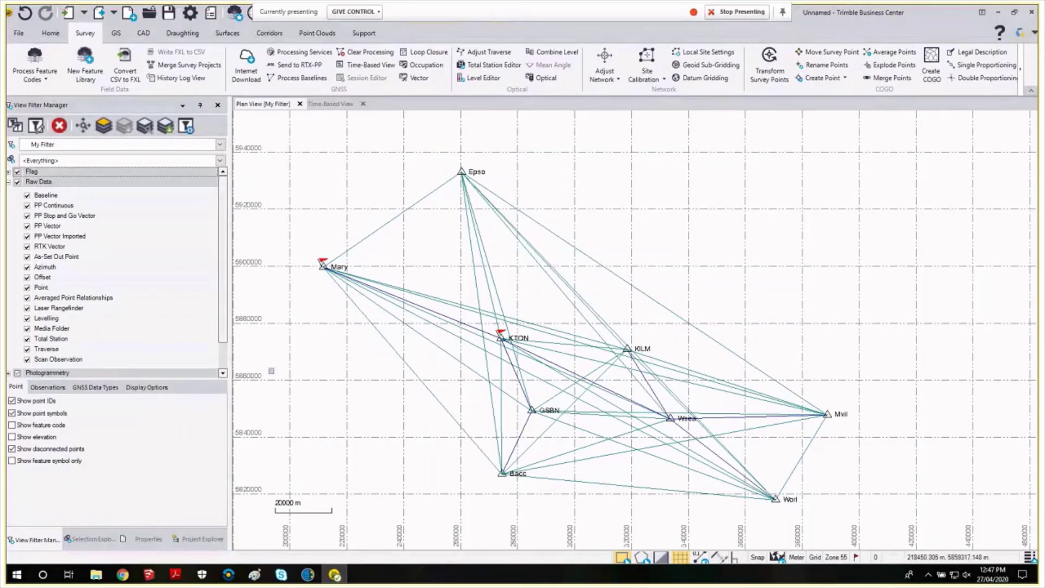
{"action": "left_click", "coordinate": [26, 226]}
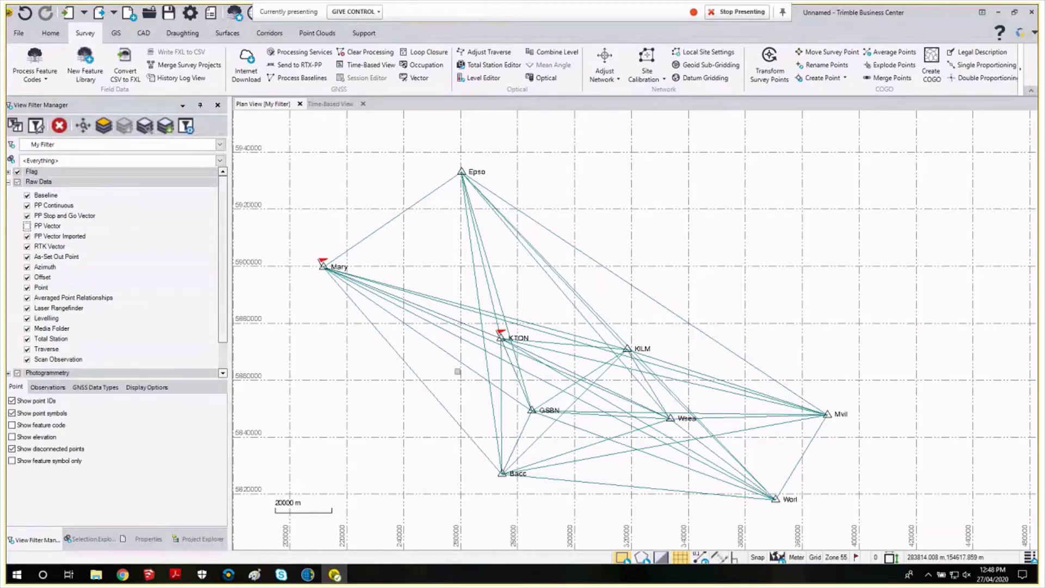
{"action": "left_click_drag", "start_coordinate": [458, 372], "coordinate": [472, 352]}
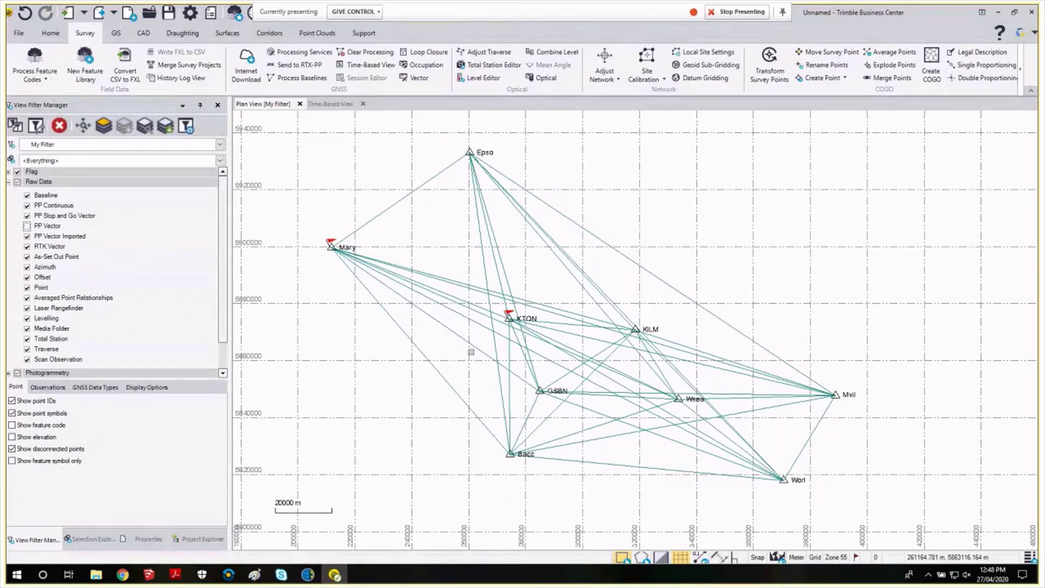
{"action": "scroll", "coordinate": [472, 353], "scroll_direction": "up", "scroll_amount": 1}
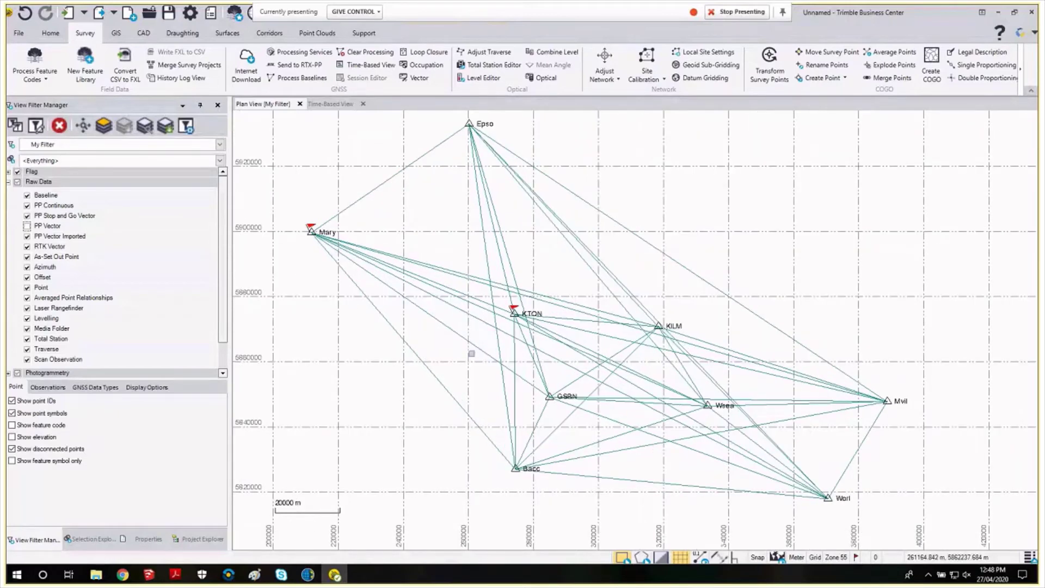
Step: Examine the unprocessed Session 2 baselines around KILM, KTON and Mary in the plan view
{"action": "left_click_drag", "start_coordinate": [472, 354], "coordinate": [520, 363]}
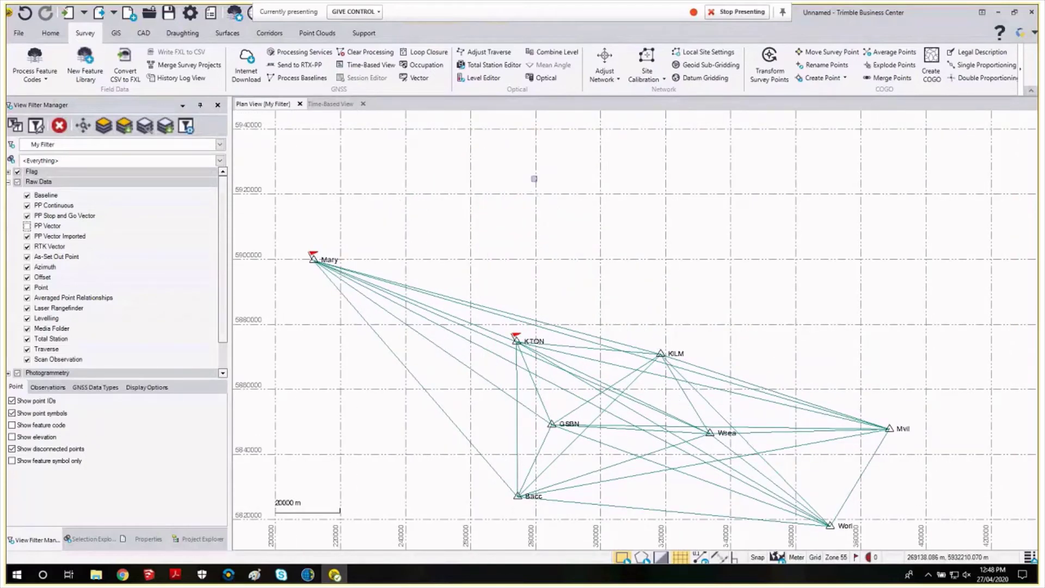
{"action": "scroll", "coordinate": [550, 221], "scroll_direction": "down", "scroll_amount": 1}
{"action": "scroll", "coordinate": [592, 224], "scroll_direction": "down", "scroll_amount": 2}
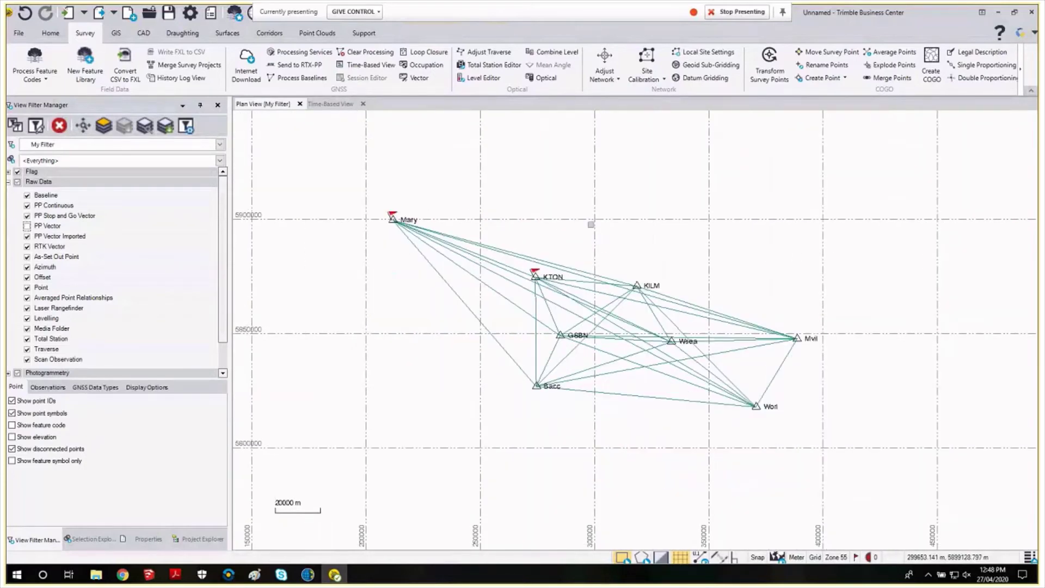
{"action": "scroll", "coordinate": [591, 224], "scroll_direction": "up", "scroll_amount": 3}
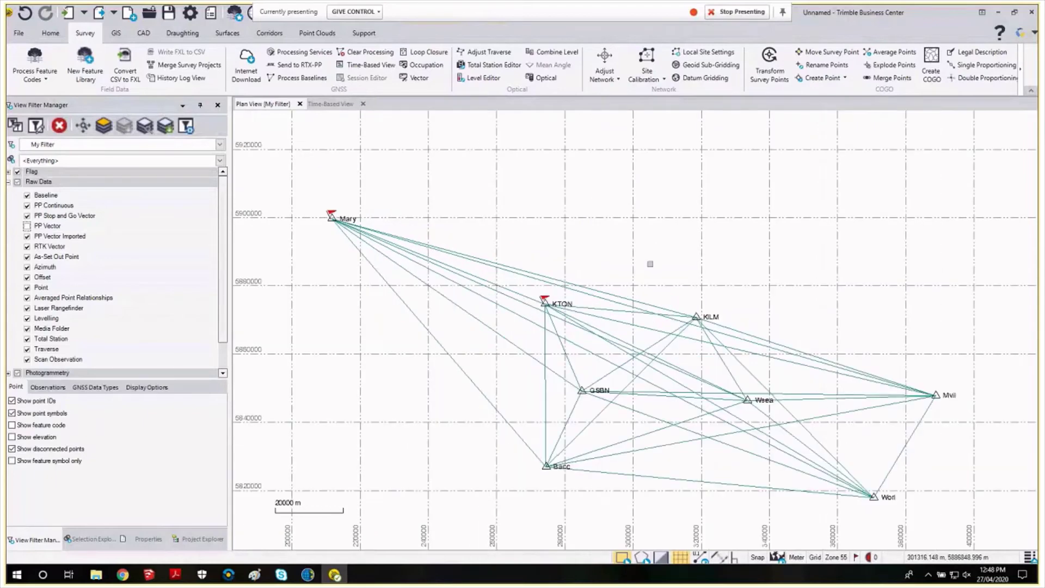
{"action": "scroll", "coordinate": [650, 264], "scroll_direction": "right", "scroll_amount": 1}
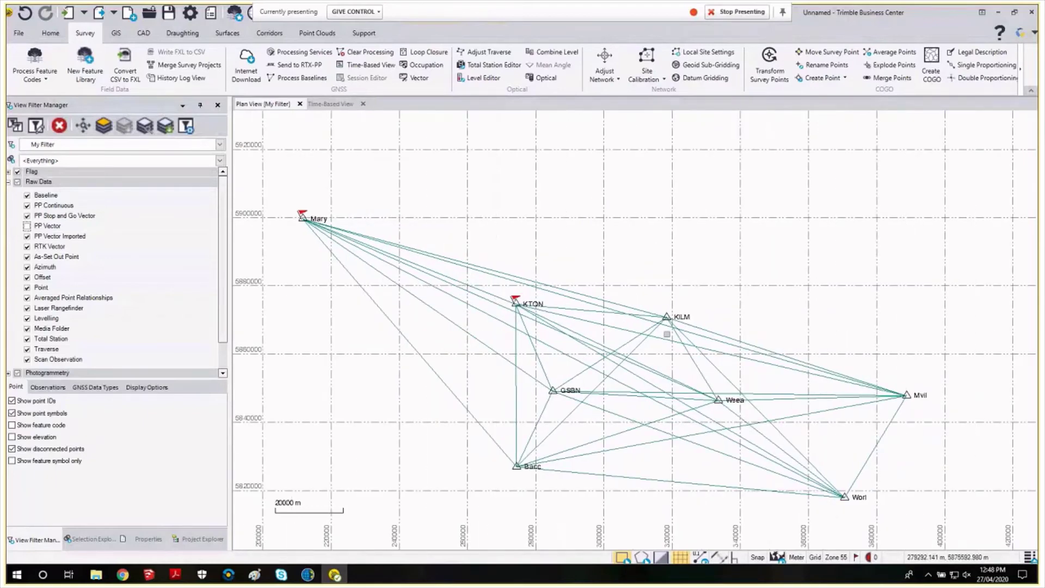
{"action": "left_click_drag", "start_coordinate": [667, 334], "coordinate": [695, 321]}
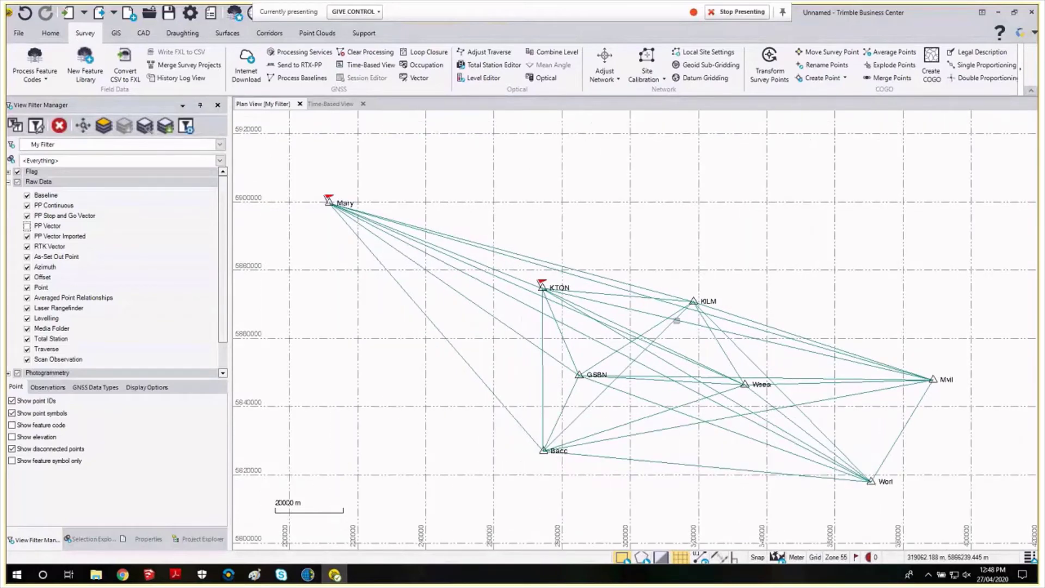
{"action": "left_click", "coordinate": [693, 301]}
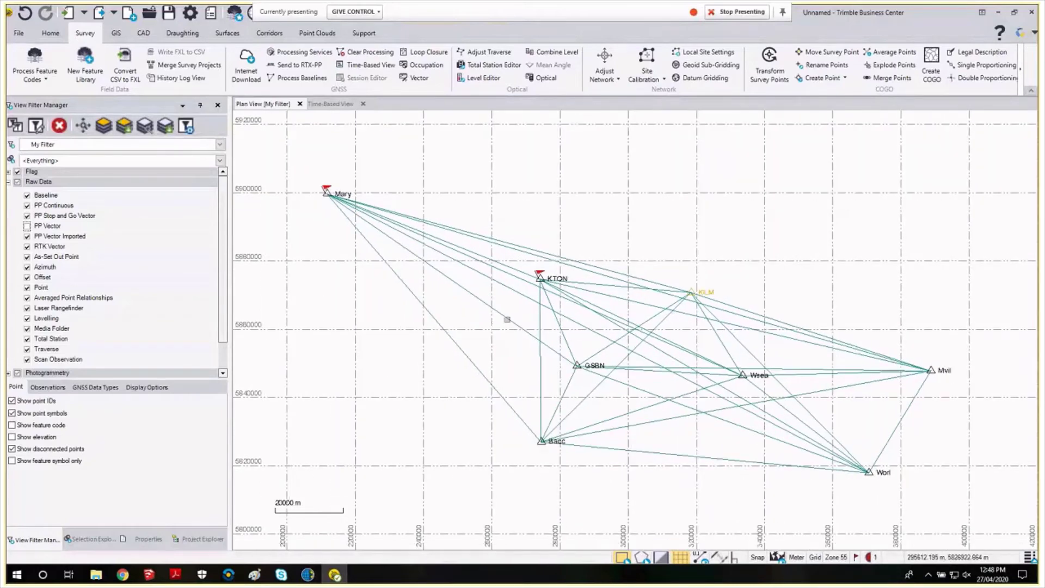
{"action": "left_click_drag", "start_coordinate": [588, 262], "coordinate": [568, 281]}
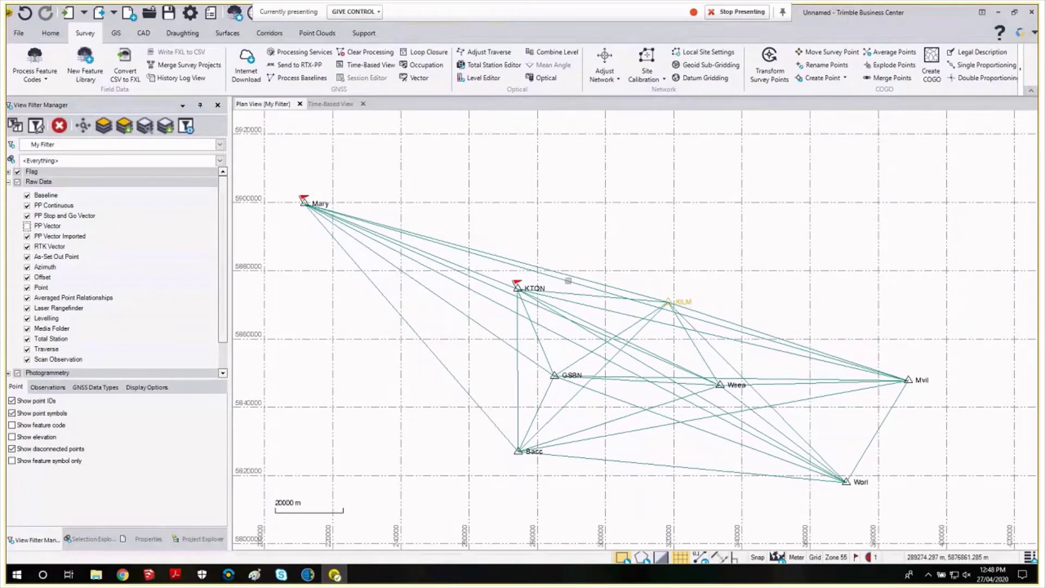
{"action": "middle_click", "coordinate": [568, 280]}
{"action": "middle_click", "coordinate": [568, 280]}
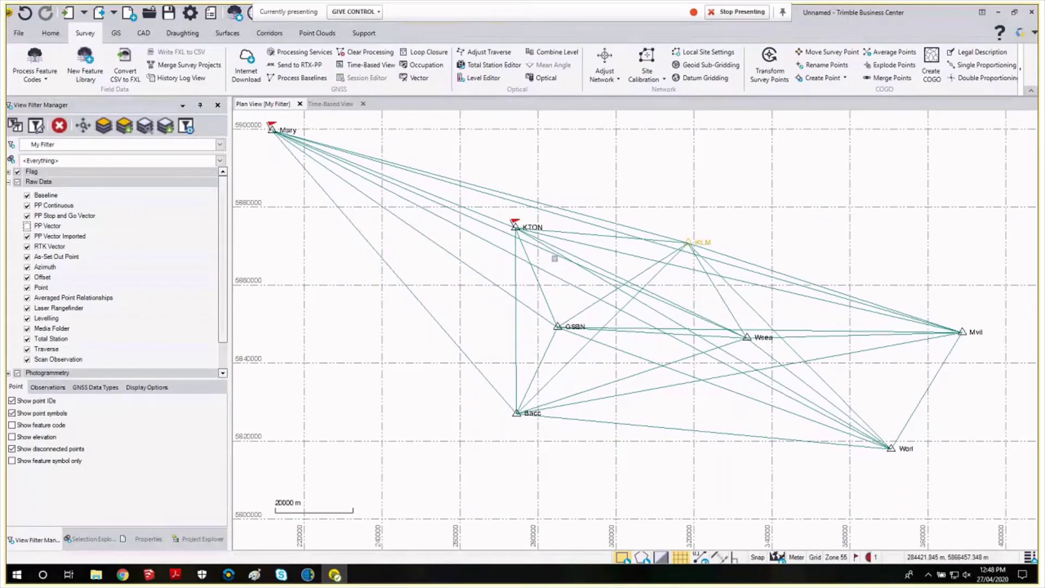
Step: Check the flag messages for the KTON and Mary points and close the flags list
{"action": "left_click", "coordinate": [857, 558]}
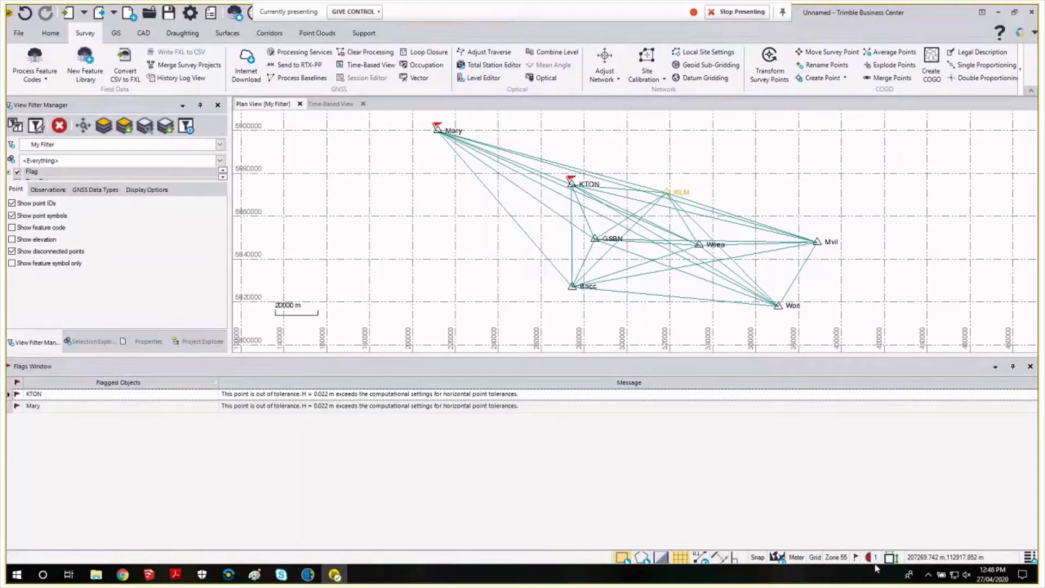
{"action": "left_click", "coordinate": [856, 559]}
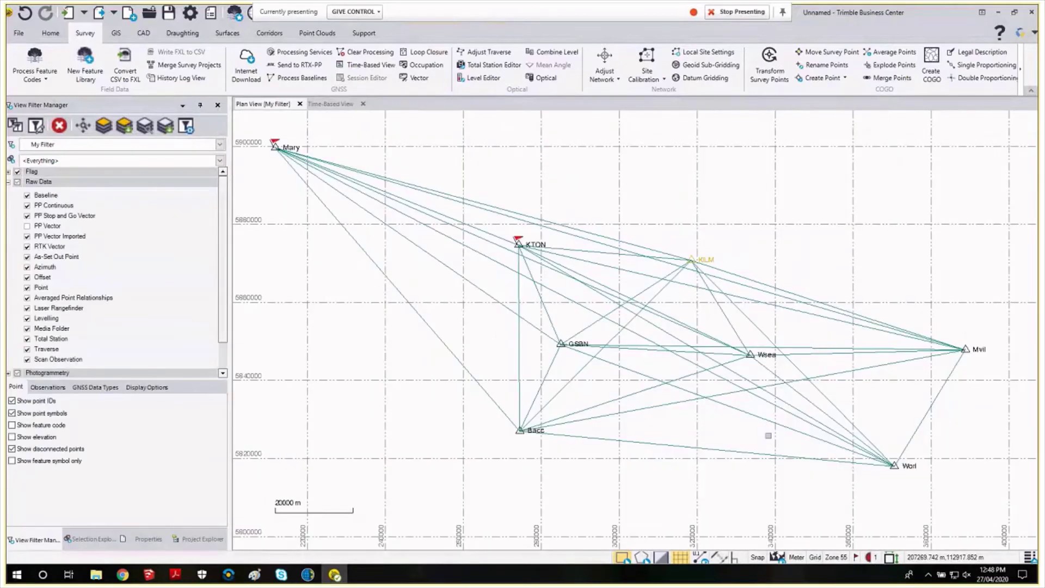
{"action": "left_click_drag", "start_coordinate": [696, 397], "coordinate": [702, 405]}
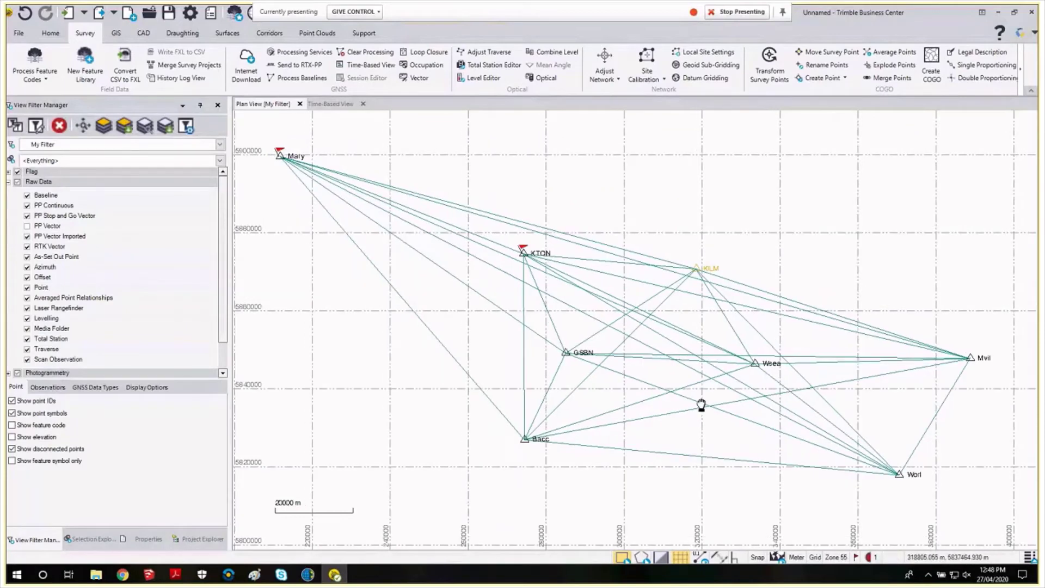
{"action": "scroll", "coordinate": [702, 405], "scroll_direction": "down", "scroll_amount": 1}
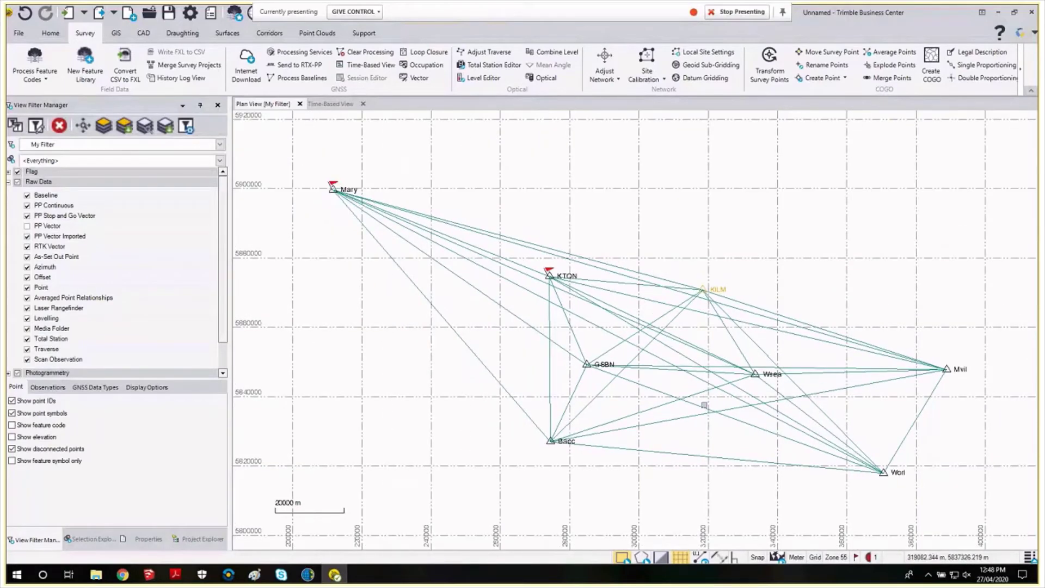
{"action": "mouse_move", "coordinate": [704, 405]}
{"action": "left_mouse_down"}
{"action": "mouse_move", "coordinate": [663, 404]}
{"action": "mouse_move", "coordinate": [679, 401]}
{"action": "left_mouse_up"}
Step: Consult the Session 1 and Session 2 network diagram in the GNSS data PDF in Acrobat Reader and return to Trimble Business Center
{"action": "mouse_move", "coordinate": [170, 580]}
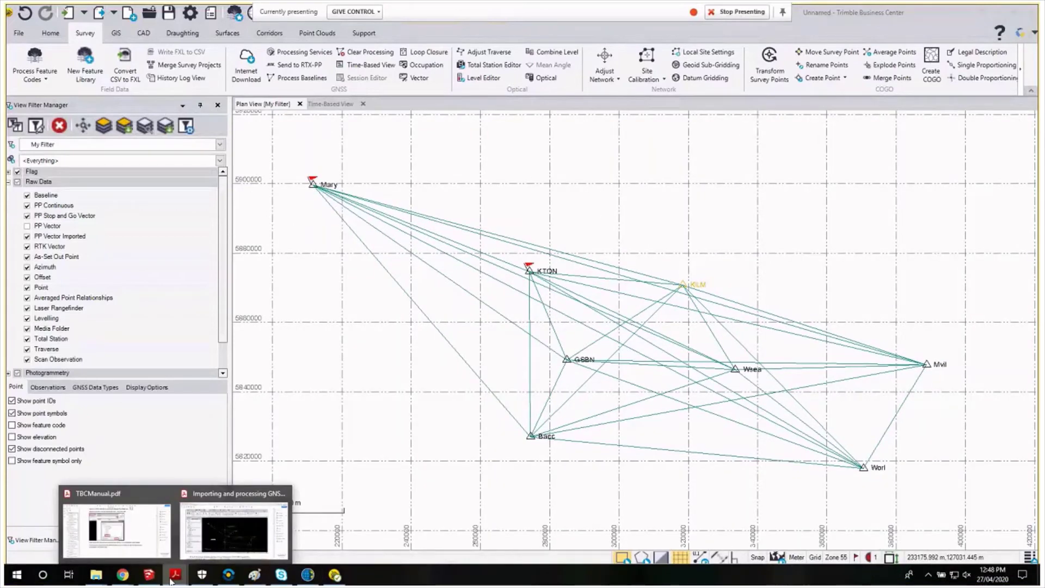
{"action": "left_click", "coordinate": [234, 525]}
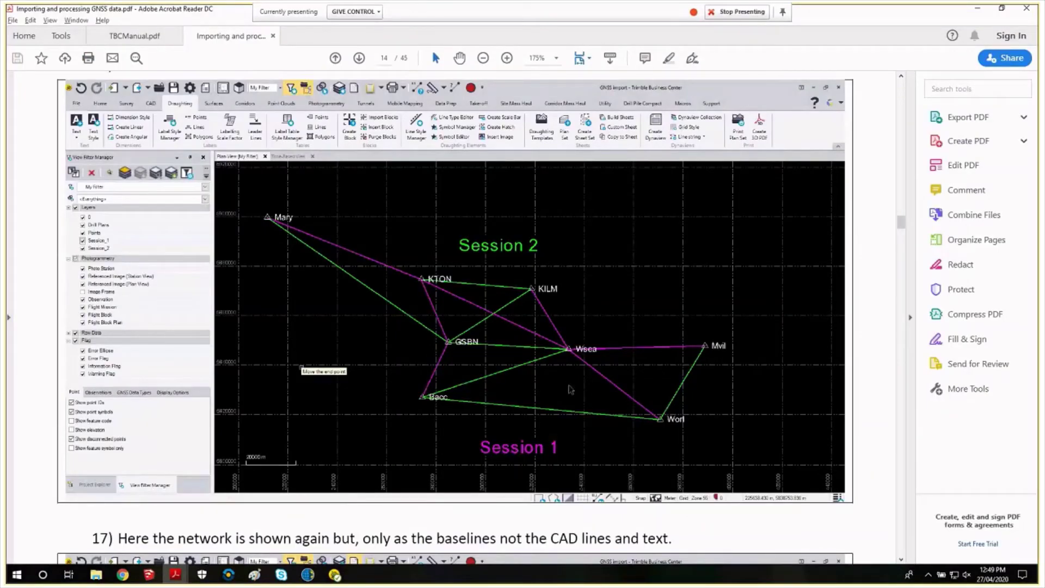
{"action": "key", "text": "alt+Tab"}
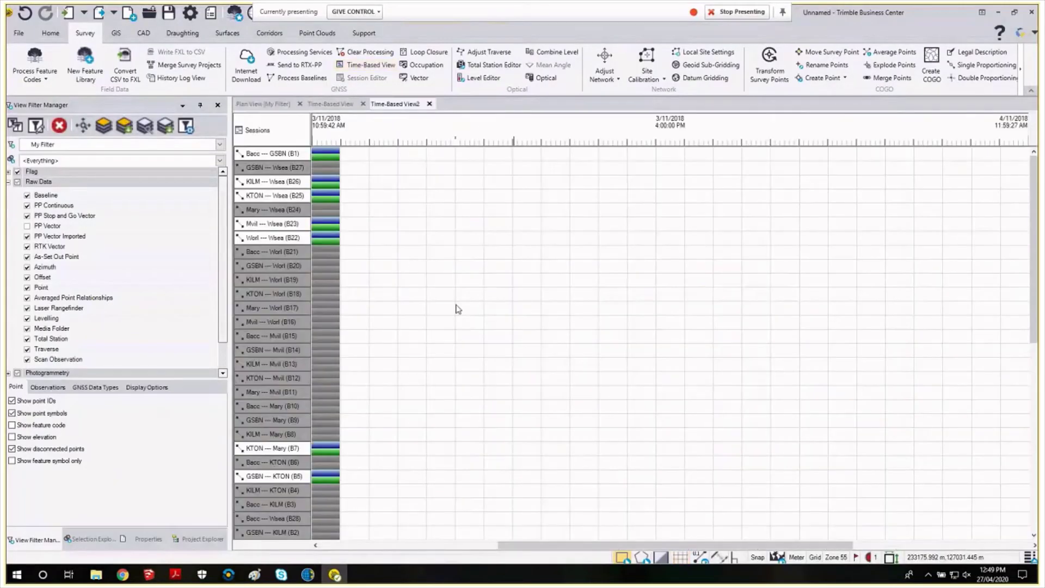
Step: Compare the baselines of both sessions in the new time-based view and close that view
{"action": "scroll", "coordinate": [456, 309], "scroll_direction": "down", "scroll_amount": 10}
{"action": "scroll", "coordinate": [458, 309], "scroll_direction": "up", "scroll_amount": 5}
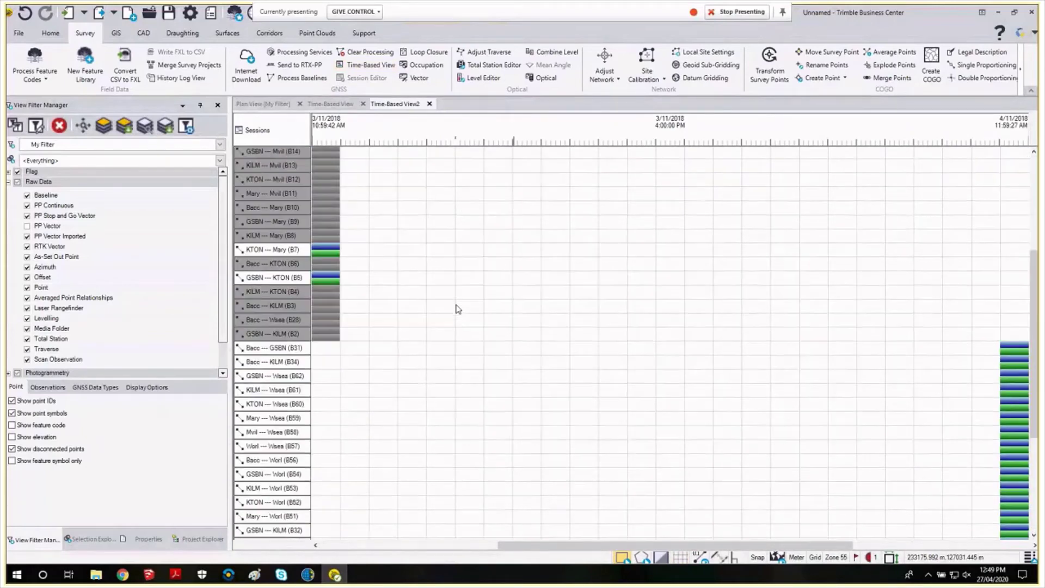
{"action": "scroll", "coordinate": [397, 228], "scroll_direction": "up", "scroll_amount": 5}
{"action": "scroll", "coordinate": [397, 231], "scroll_direction": "down", "scroll_amount": 5}
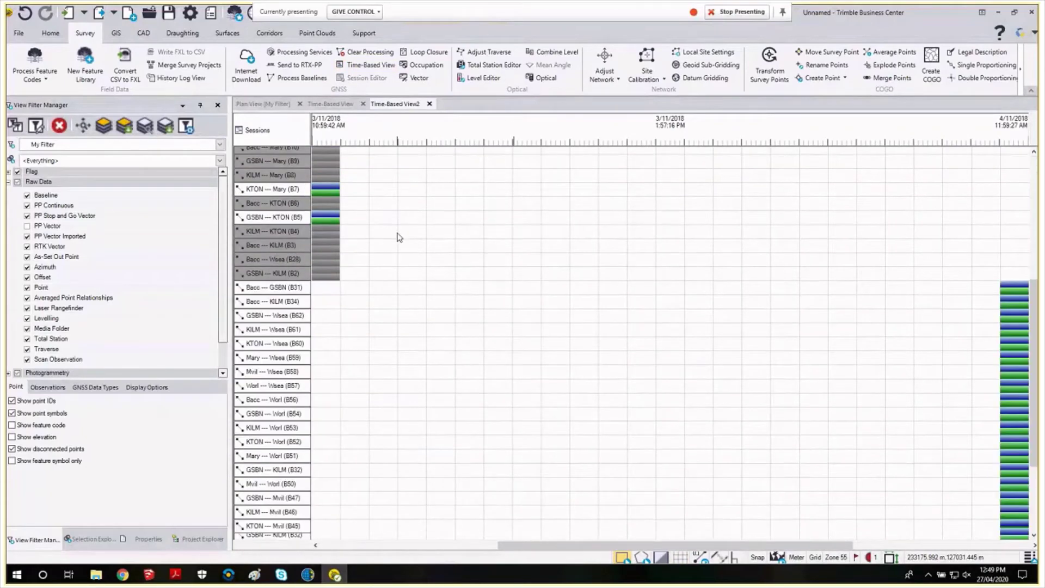
{"action": "scroll", "coordinate": [351, 436], "scroll_direction": "up", "scroll_amount": 5}
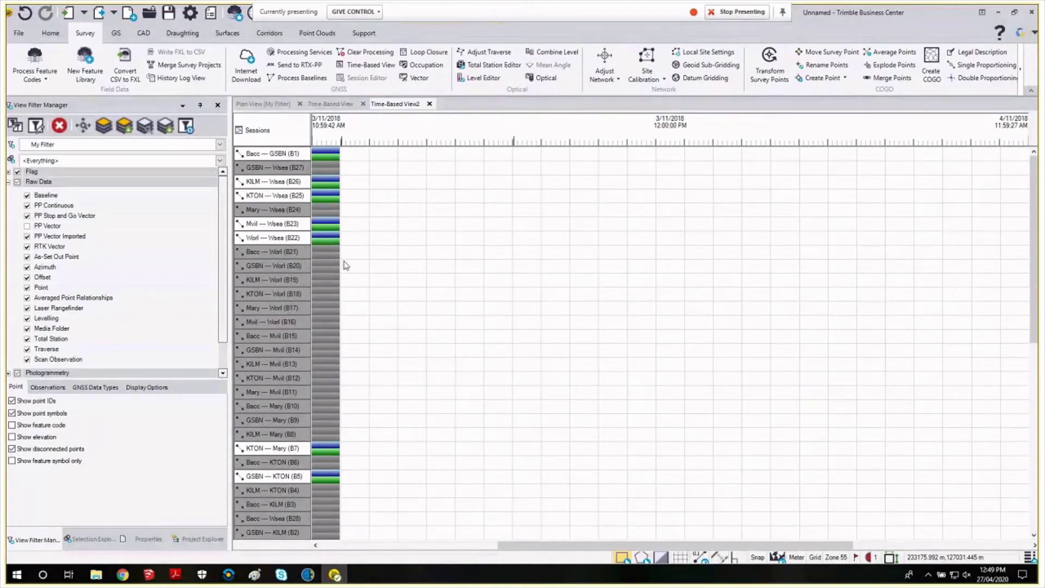
{"action": "scroll", "coordinate": [431, 396], "scroll_direction": "down", "scroll_amount": 5}
{"action": "scroll", "coordinate": [431, 396], "scroll_direction": "down", "scroll_amount": 5}
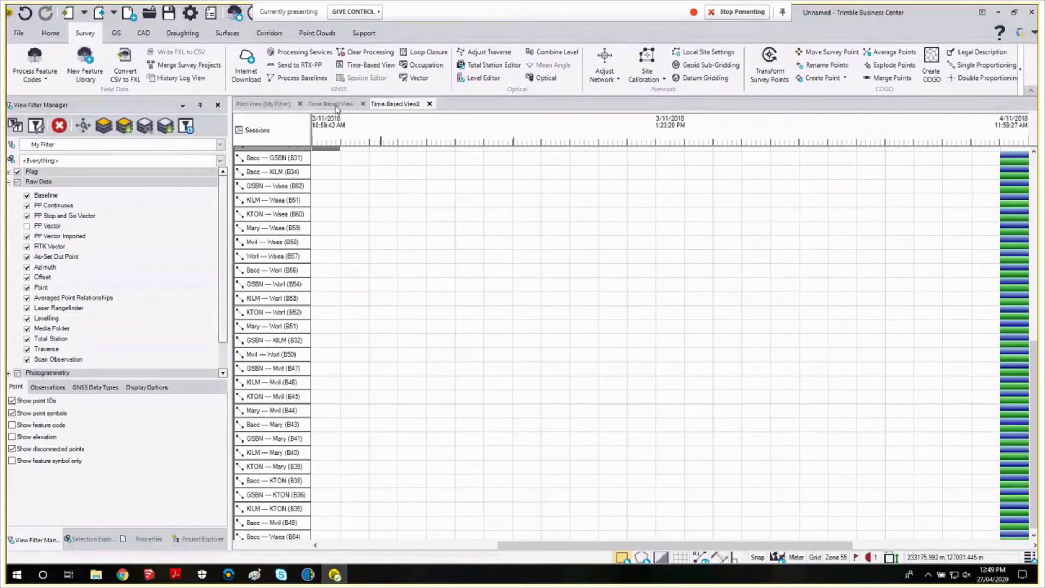
{"action": "left_click", "coordinate": [430, 104]}
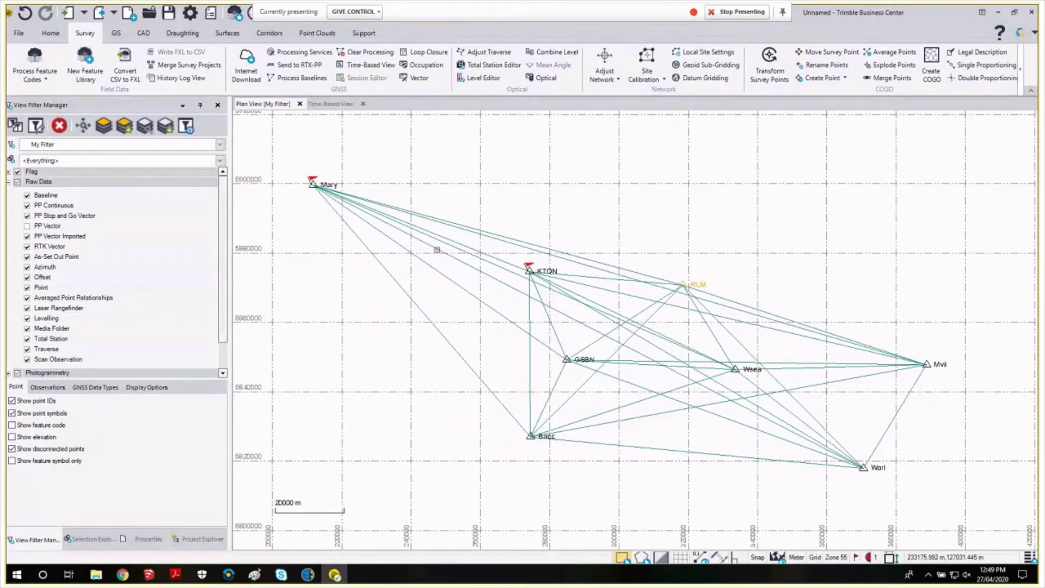
Step: Disable the Mary–KILM and Mary–Mvil baselines in the plan view
{"action": "scroll", "coordinate": [561, 311], "scroll_direction": "down", "scroll_amount": 1}
{"action": "mouse_move", "coordinate": [562, 310]}
{"action": "left_mouse_down"}
{"action": "mouse_move", "coordinate": [613, 337]}
{"action": "mouse_move", "coordinate": [566, 312]}
{"action": "left_mouse_up"}
{"action": "scroll", "coordinate": [566, 312], "scroll_direction": "up", "scroll_amount": 1}
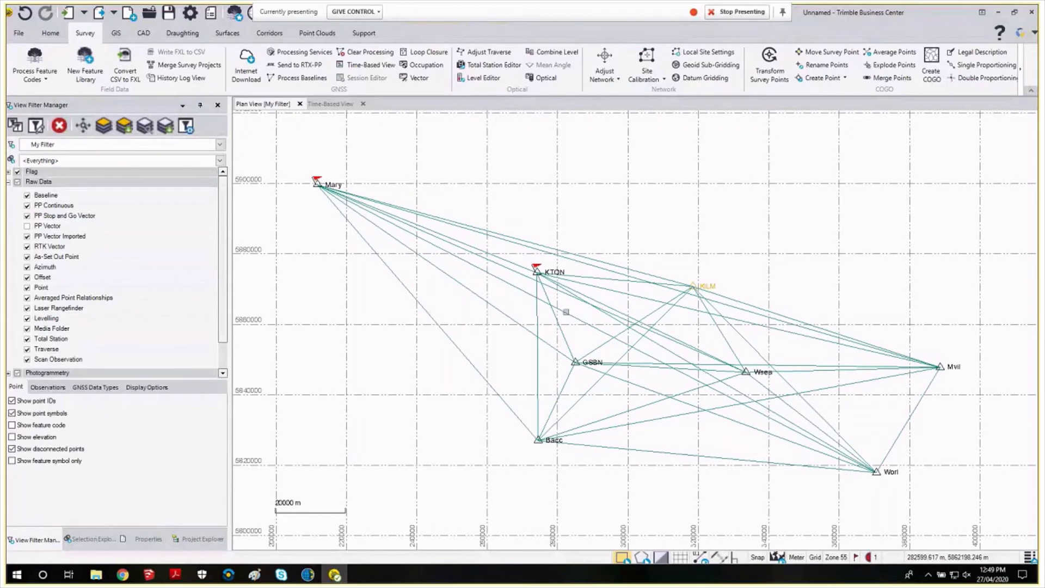
{"action": "scroll", "coordinate": [566, 312], "scroll_direction": "up", "scroll_amount": 1}
{"action": "right_click", "coordinate": [560, 237]}
{"action": "left_click", "coordinate": [610, 345]}
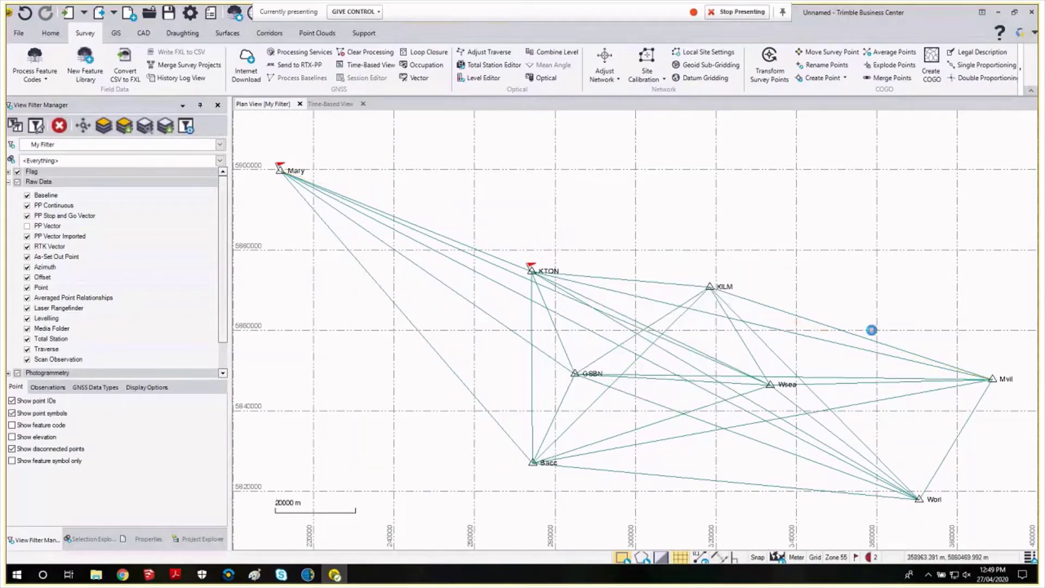
Step: Disable the baselines from Mvil to KILM, KTON, GSBN, Wsea and Bacc, plus the KILM–Worl baseline
{"action": "right_click", "coordinate": [855, 350]}
{"action": "left_click", "coordinate": [893, 450]}
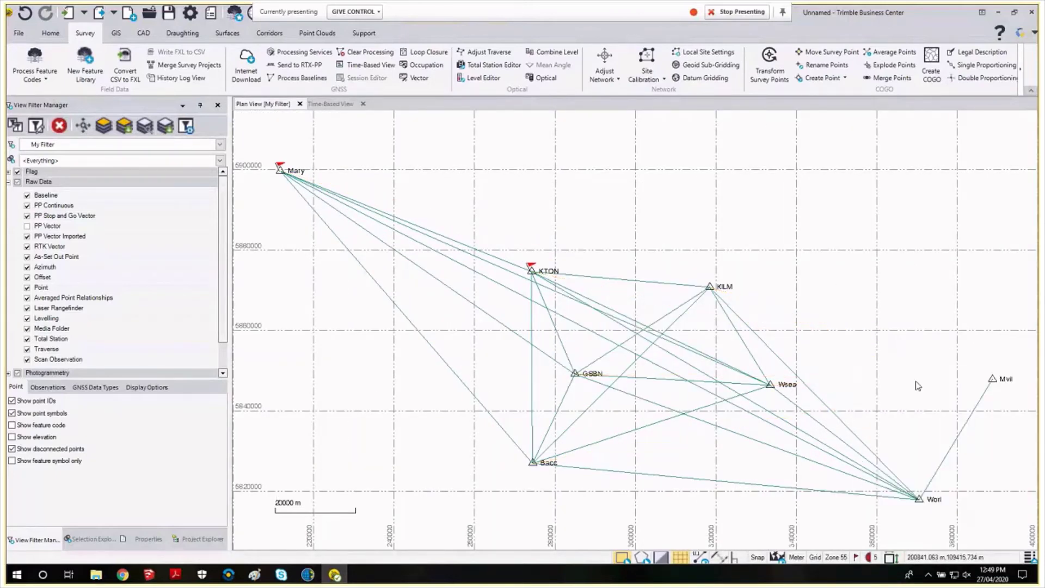
{"action": "right_click", "coordinate": [832, 349]}
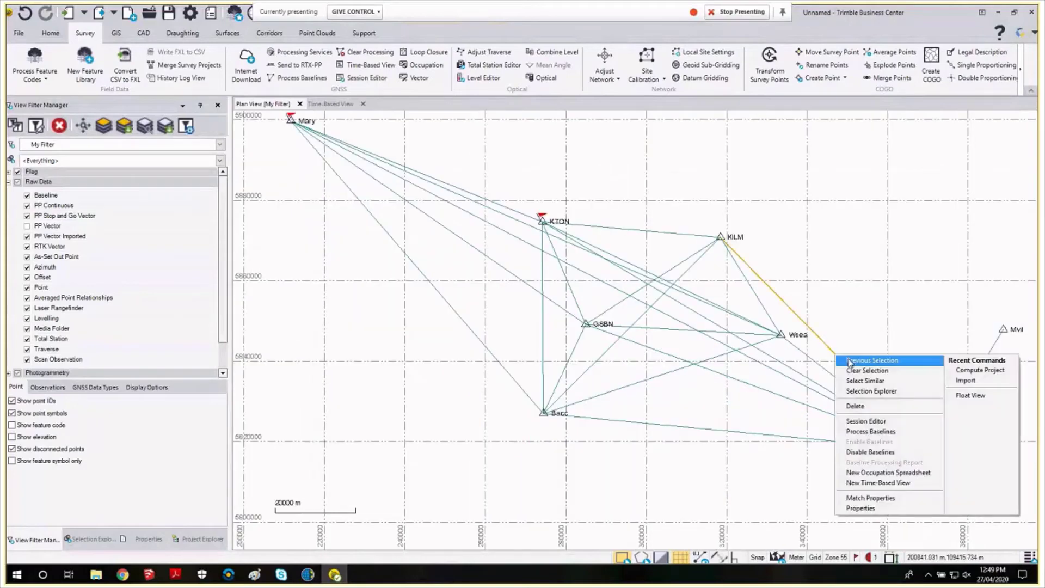
{"action": "left_click", "coordinate": [854, 447]}
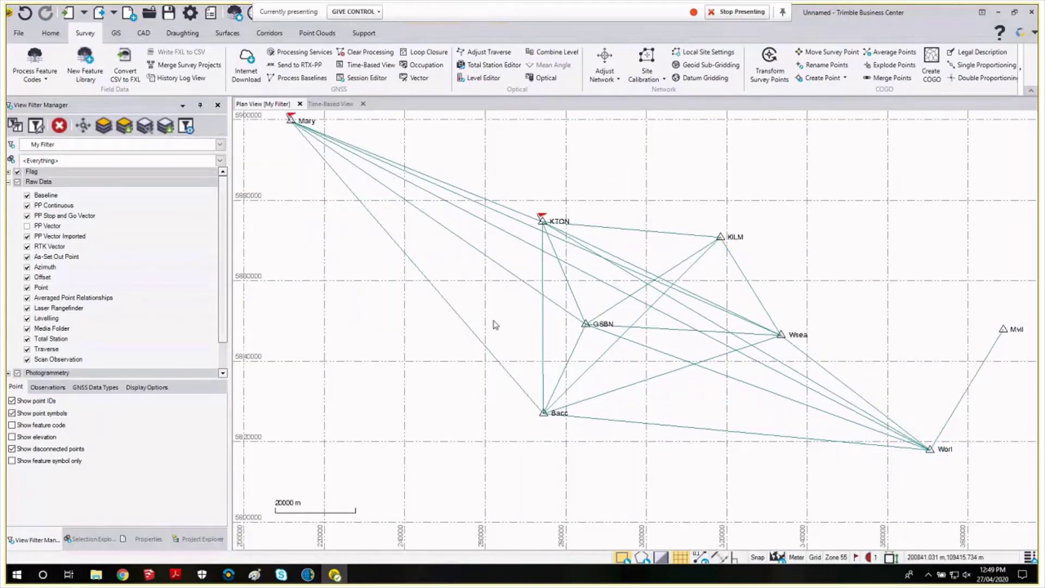
Step: Disable the baselines from Mary to KTON, Wsea, Worl and Bacc
{"action": "scroll", "coordinate": [493, 318], "scroll_direction": "down", "scroll_amount": 1}
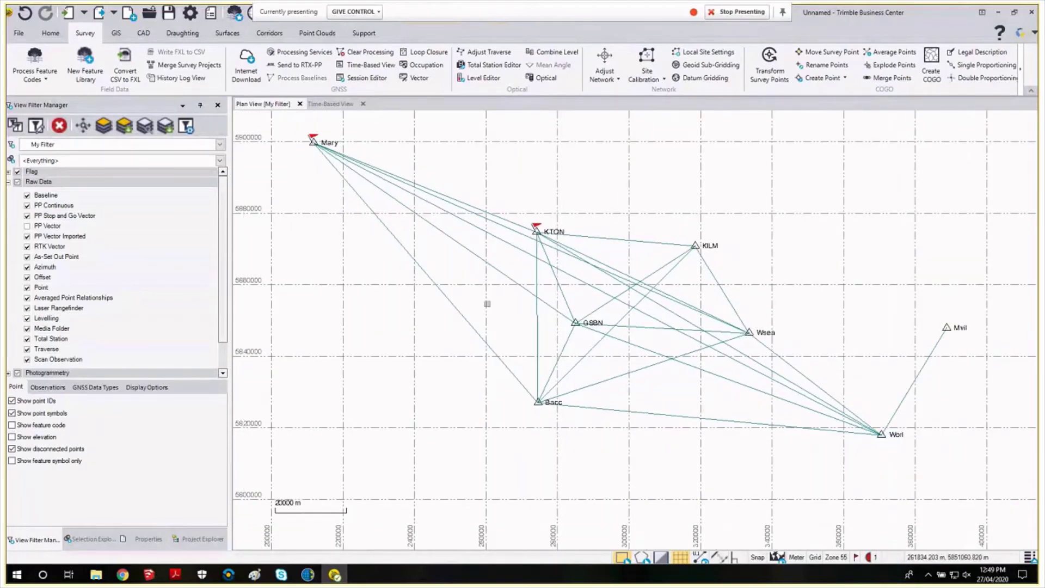
{"action": "left_click_drag", "start_coordinate": [539, 307], "coordinate": [520, 269]}
{"action": "right_click", "coordinate": [520, 268]}
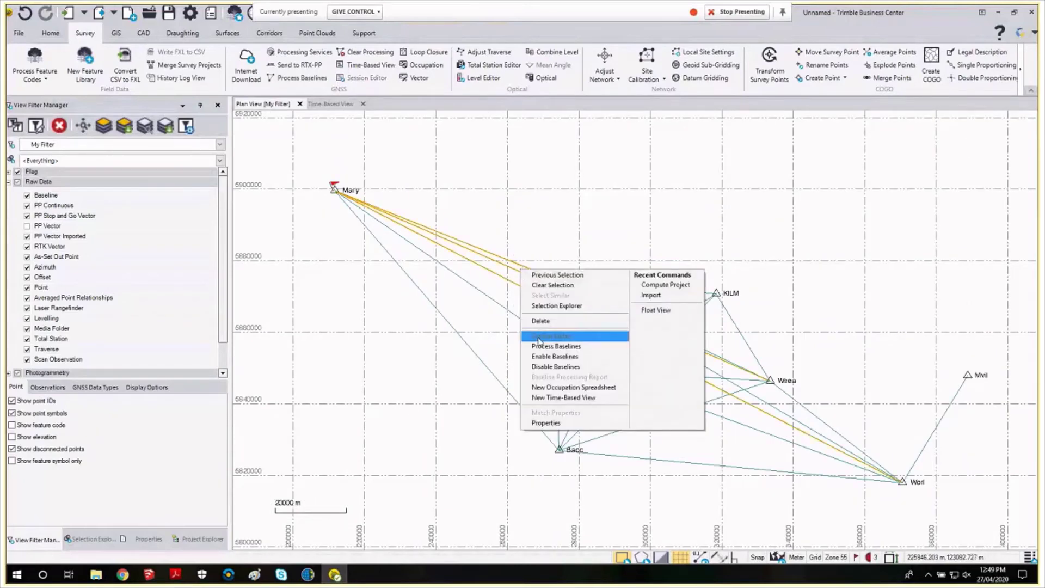
{"action": "left_click", "coordinate": [539, 336]}
{"action": "right_click", "coordinate": [477, 354]}
{"action": "left_click", "coordinate": [498, 418]}
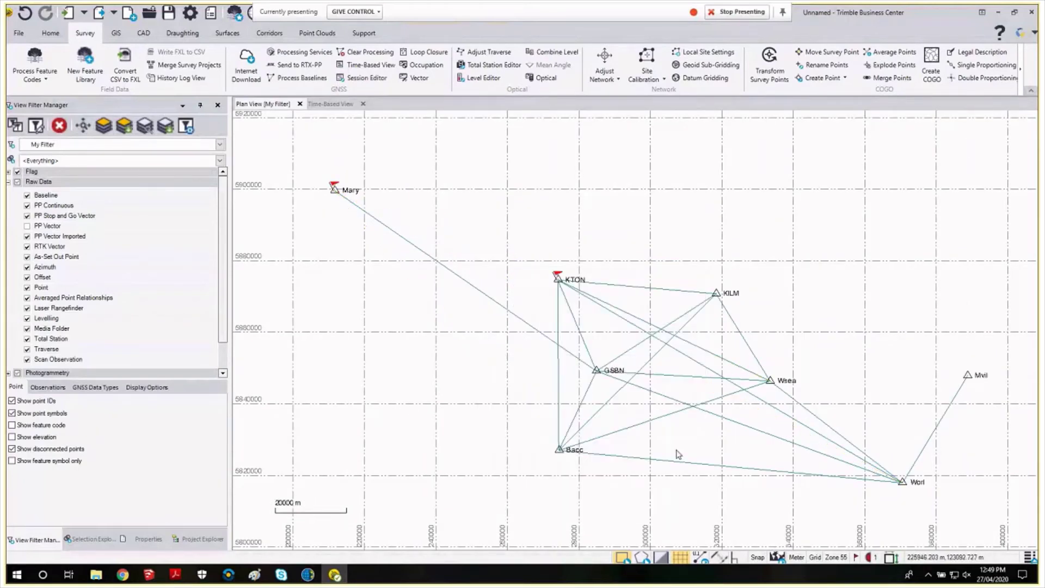
Step: Disable the KTON–Wsea, KTON–Worl and GSBN–Worl baselines
{"action": "mouse_move", "coordinate": [701, 443]}
{"action": "left_mouse_down"}
{"action": "mouse_move", "coordinate": [647, 429]}
{"action": "mouse_move", "coordinate": [621, 406]}
{"action": "left_mouse_up"}
{"action": "scroll", "coordinate": [647, 429], "scroll_direction": "up", "scroll_amount": 1}
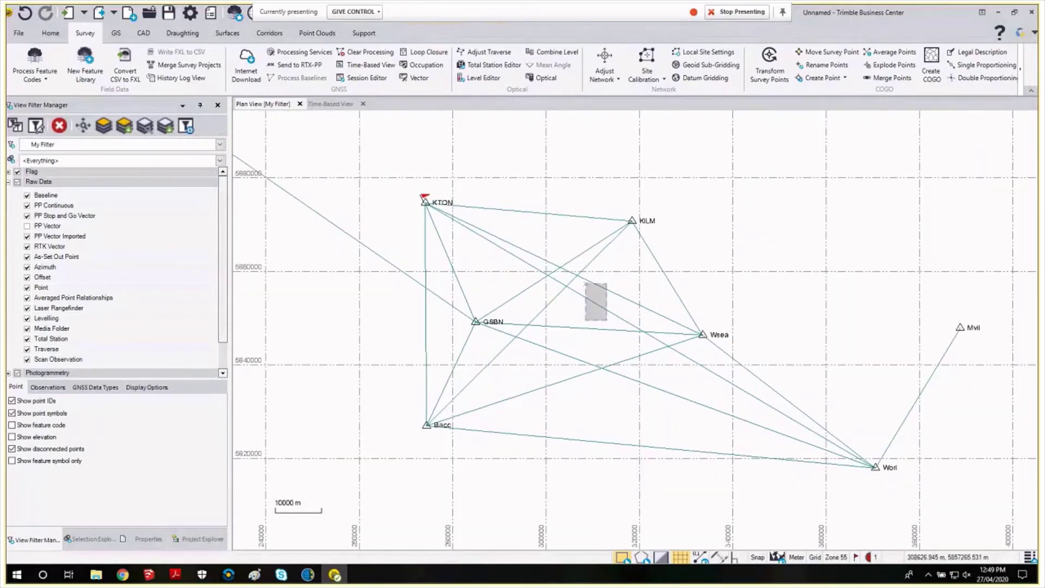
{"action": "left_click", "coordinate": [596, 294]}
{"action": "key", "text": "Delete"}
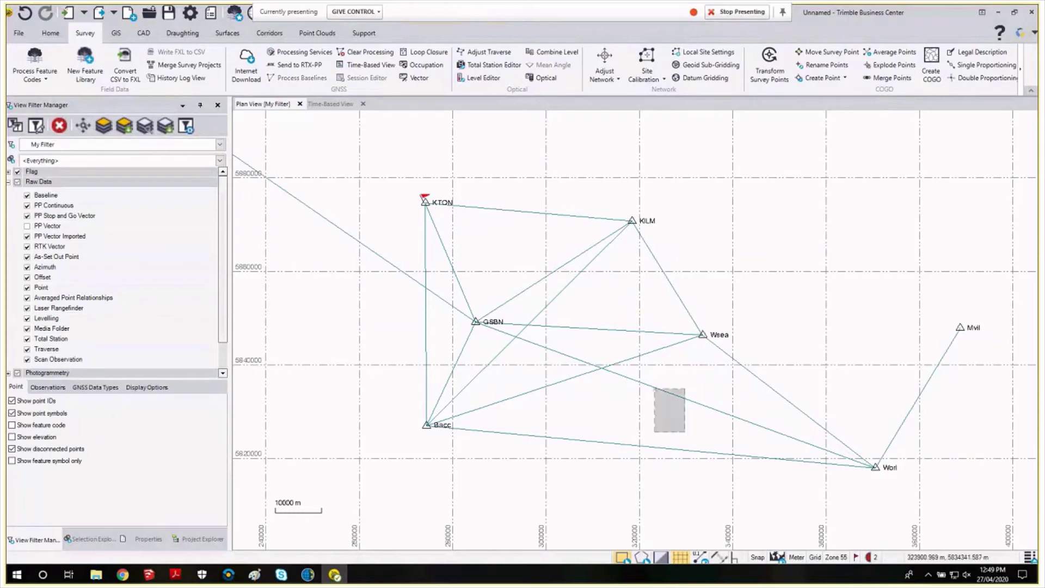
{"action": "left_click", "coordinate": [677, 394]}
{"action": "right_click", "coordinate": [676, 394]}
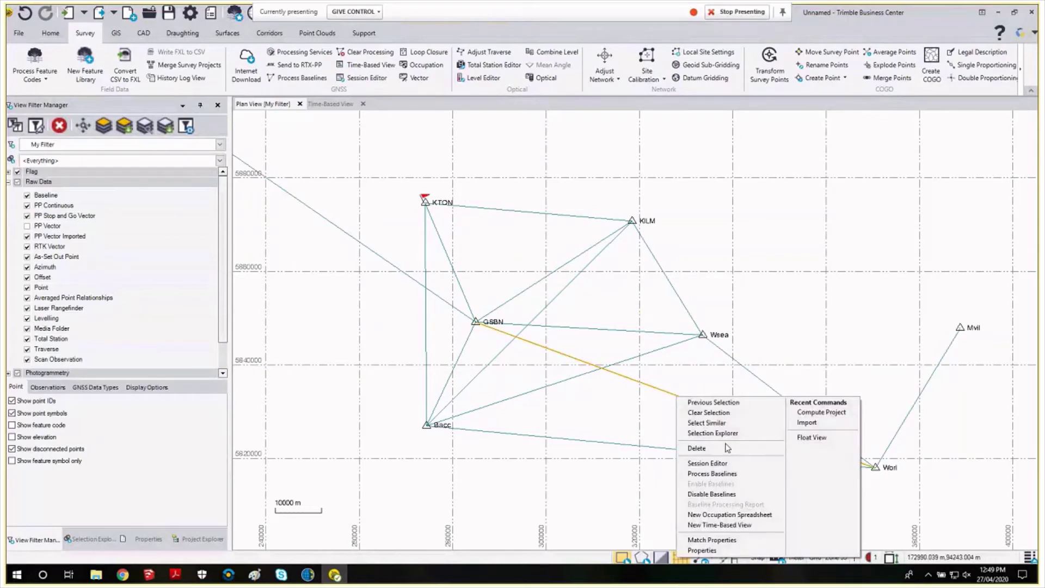
{"action": "left_click", "coordinate": [710, 494]}
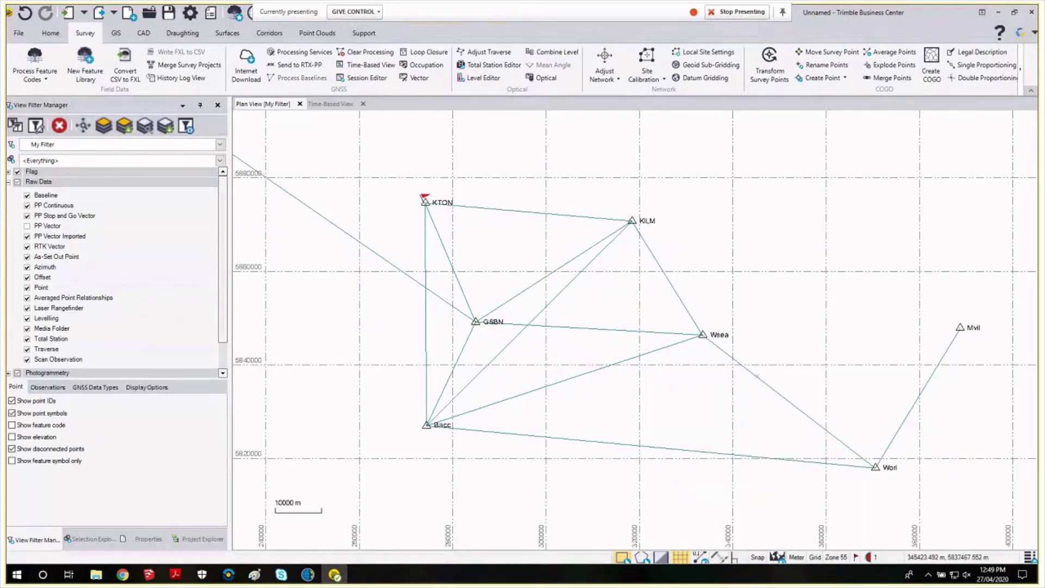
Step: Select the Wsea–Worl, KILM–Wsea and KTON–Bacc baselines together and disable them
{"action": "left_click", "coordinate": [757, 376]}
{"action": "left_click", "coordinate": [673, 293], "text": "ctrl"}
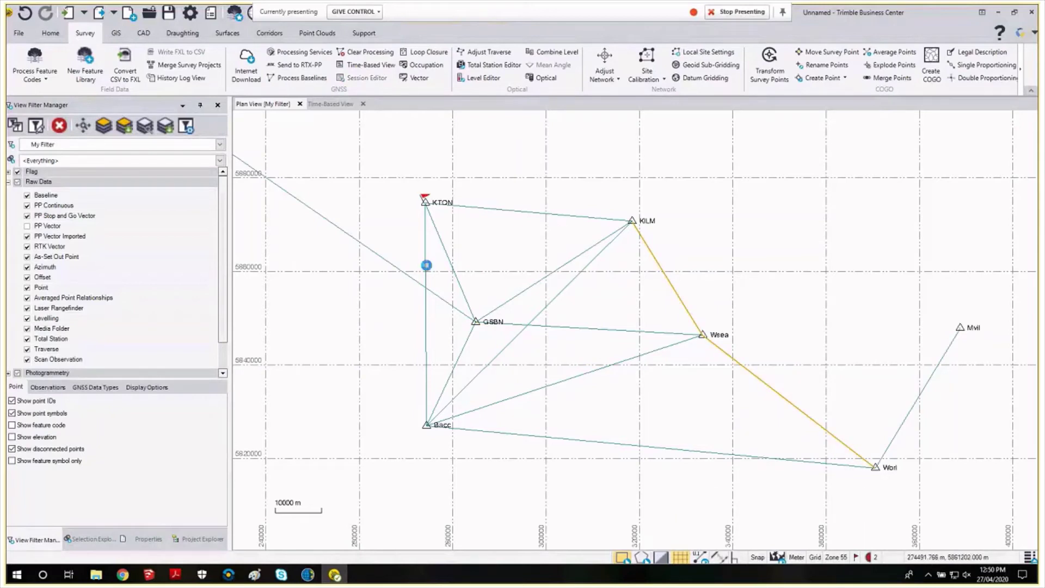
{"action": "left_click", "coordinate": [427, 266], "text": "ctrl"}
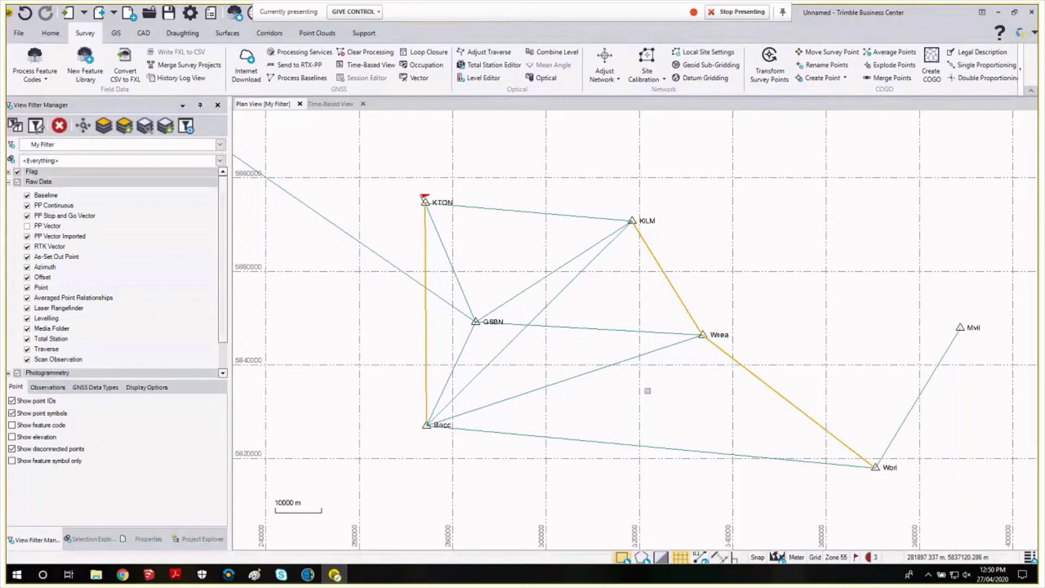
{"action": "right_click", "coordinate": [757, 357]}
{"action": "left_click", "coordinate": [794, 477]}
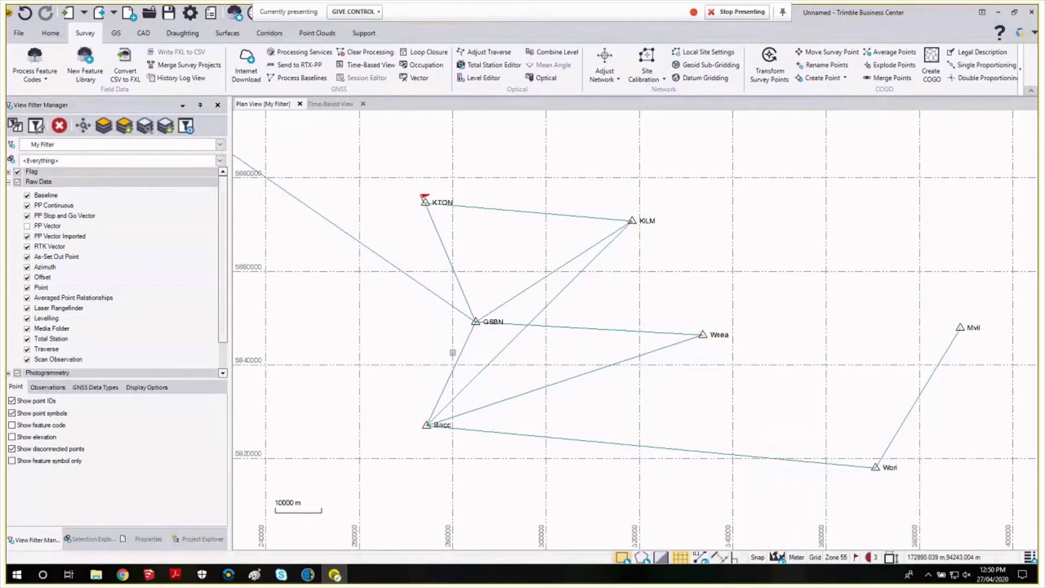
Step: Disable the KILM–Bacc, KTON–GSBN and GSBN–Bacc baselines
{"action": "left_click", "coordinate": [543, 309]}
{"action": "right_click", "coordinate": [544, 310]}
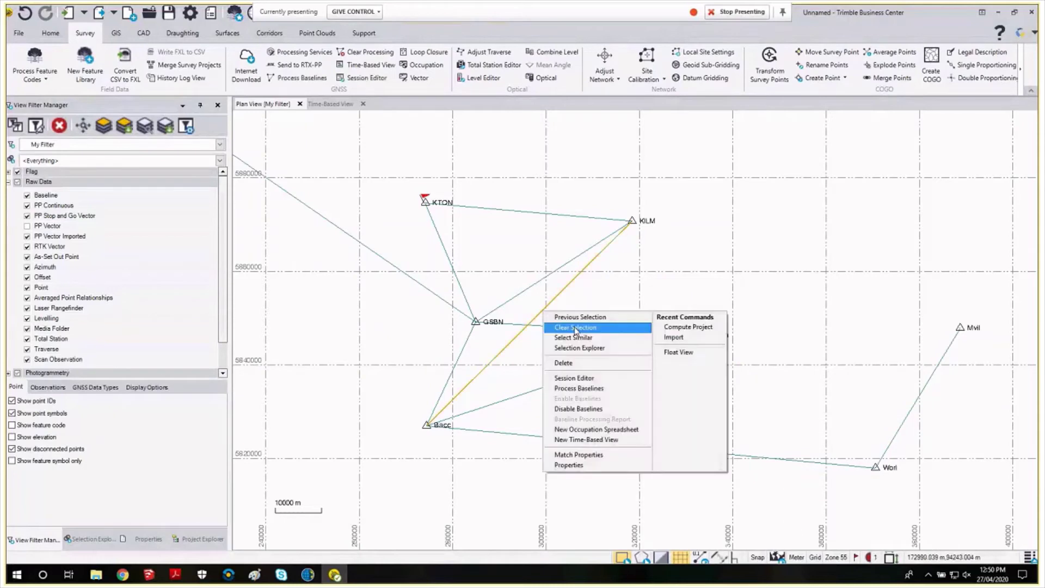
{"action": "left_click", "coordinate": [583, 388]}
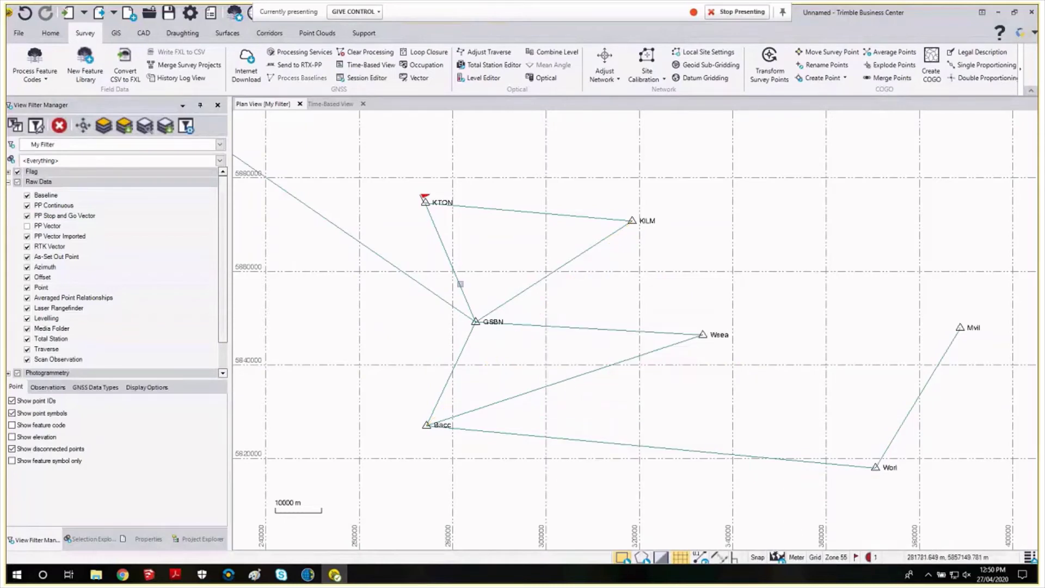
{"action": "right_click", "coordinate": [460, 284]}
{"action": "left_click", "coordinate": [502, 381]}
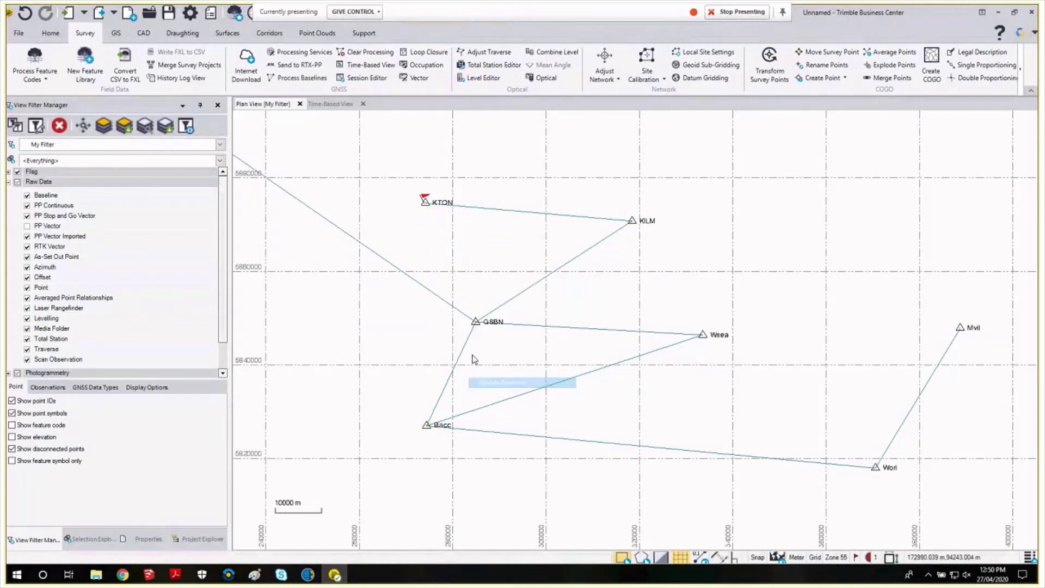
{"action": "left_click", "coordinate": [458, 358]}
{"action": "right_click", "coordinate": [458, 359]}
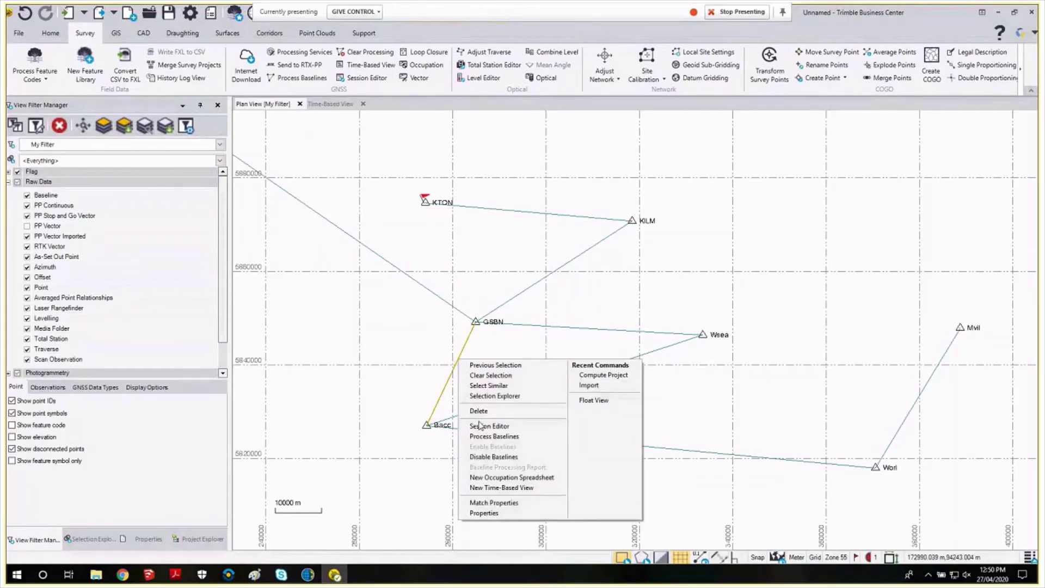
{"action": "left_click", "coordinate": [498, 456]}
{"action": "left_click_drag", "start_coordinate": [636, 359], "coordinate": [679, 369]}
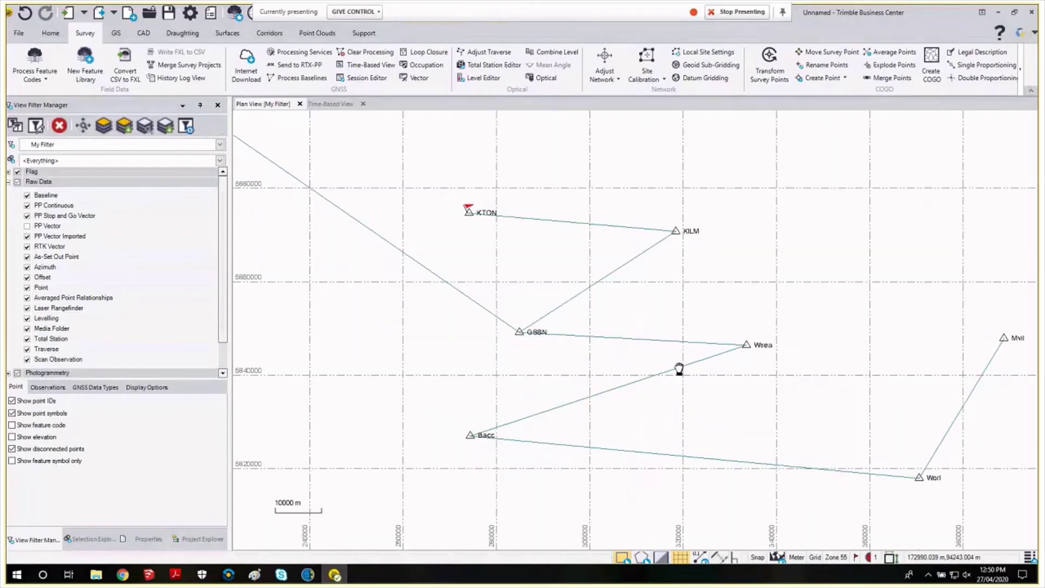
Step: Review the baselines left enabled across the network in the plan view and the time-based view
{"action": "key", "text": "ctrl+shift+e"}
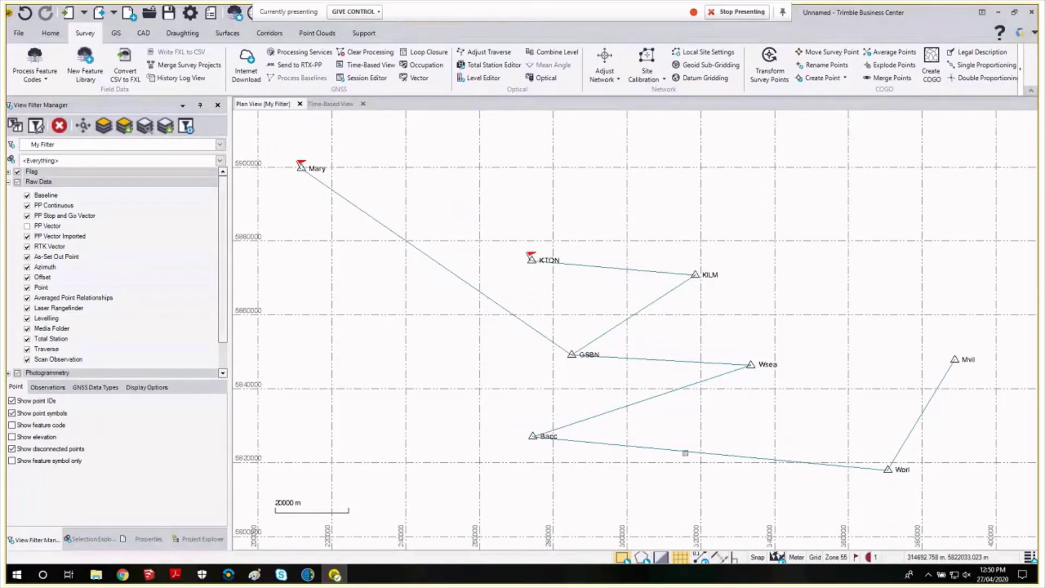
{"action": "scroll", "coordinate": [789, 335], "scroll_direction": "down", "scroll_amount": 1}
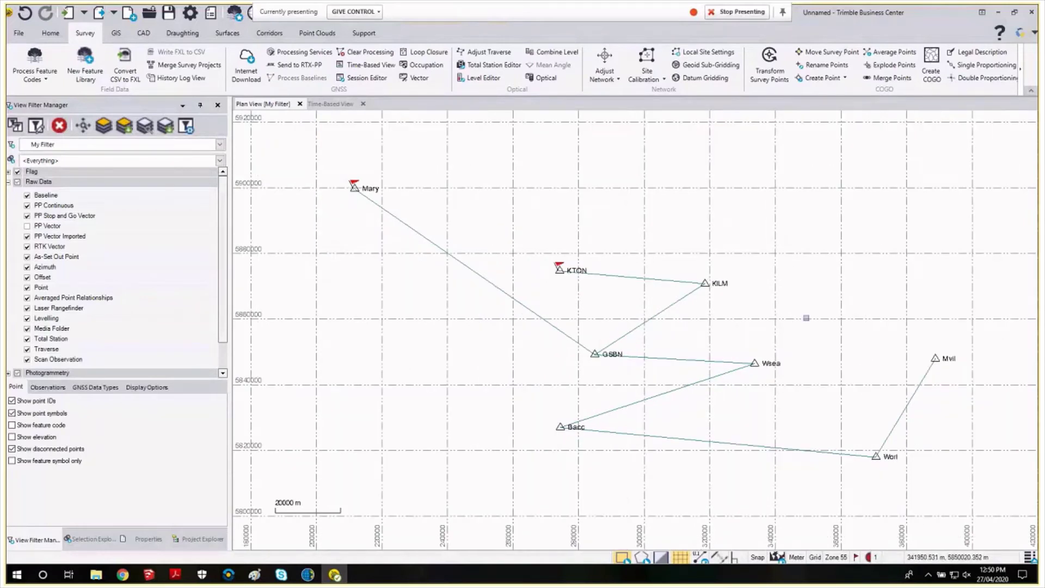
{"action": "left_click_drag", "start_coordinate": [803, 318], "coordinate": [794, 309]}
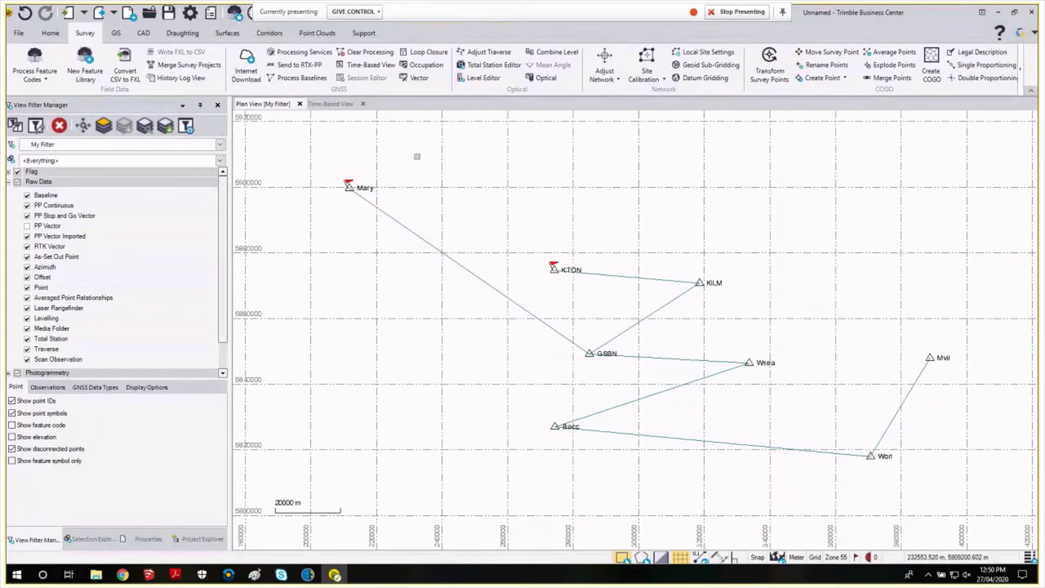
{"action": "left_click", "coordinate": [319, 103]}
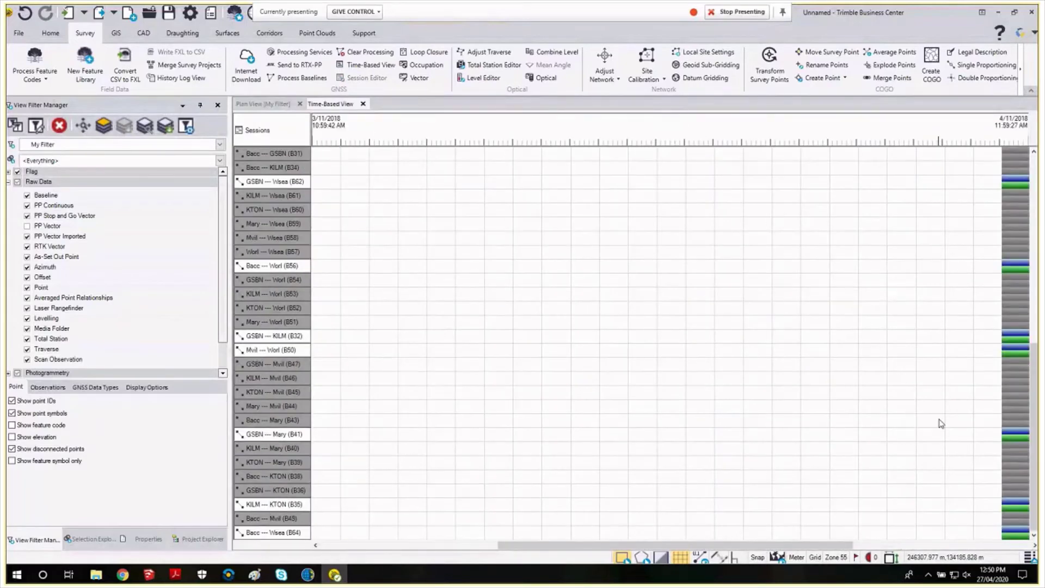
{"action": "scroll", "coordinate": [1004, 258], "scroll_direction": "up", "scroll_amount": 2}
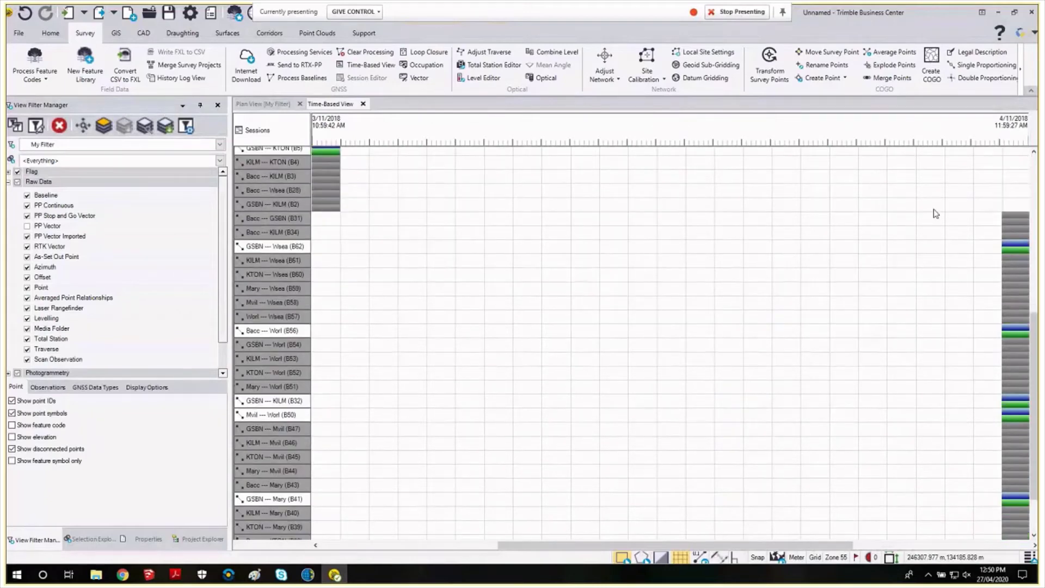
{"action": "scroll", "coordinate": [560, 310], "scroll_direction": "up", "scroll_amount": 10}
{"action": "left_click", "coordinate": [263, 104]}
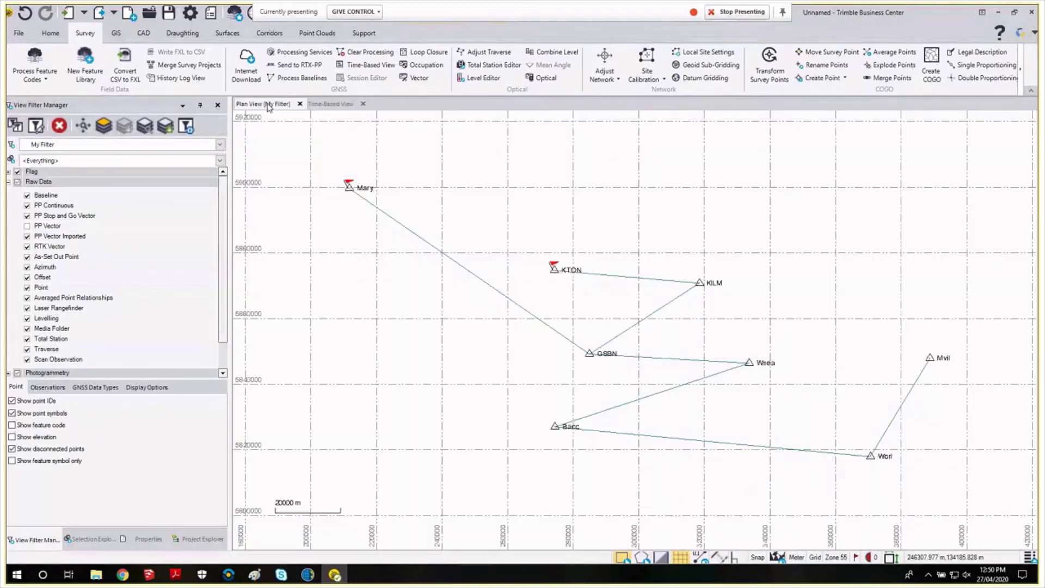
{"action": "scroll", "coordinate": [674, 228], "scroll_direction": "down", "scroll_amount": 1}
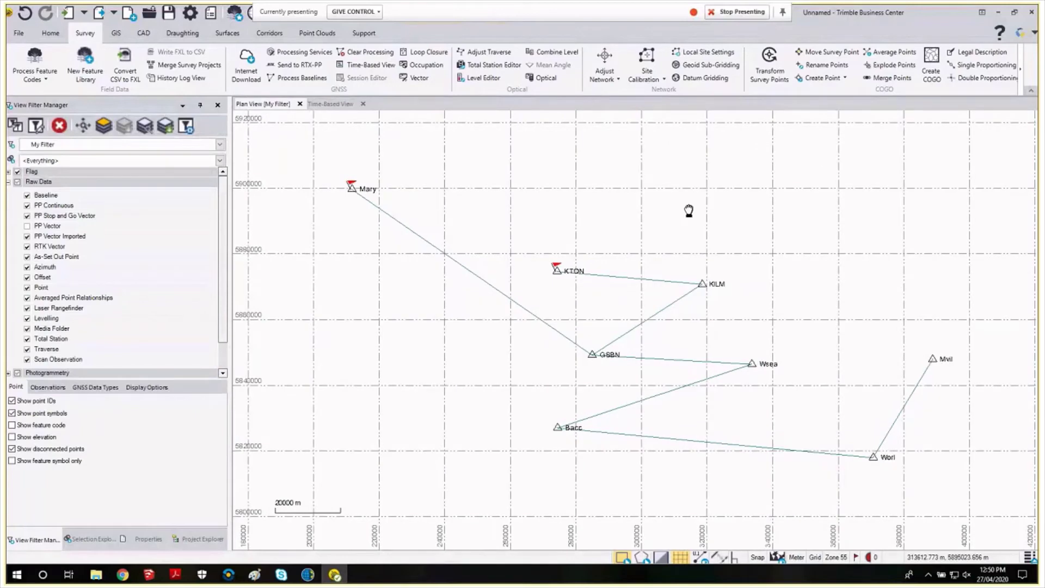
{"action": "mouse_move", "coordinate": [694, 214]}
{"action": "left_mouse_down"}
{"action": "mouse_move", "coordinate": [710, 228]}
{"action": "mouse_move", "coordinate": [684, 213]}
{"action": "left_mouse_up"}
{"action": "scroll", "coordinate": [710, 227], "scroll_direction": "up", "scroll_amount": 1}
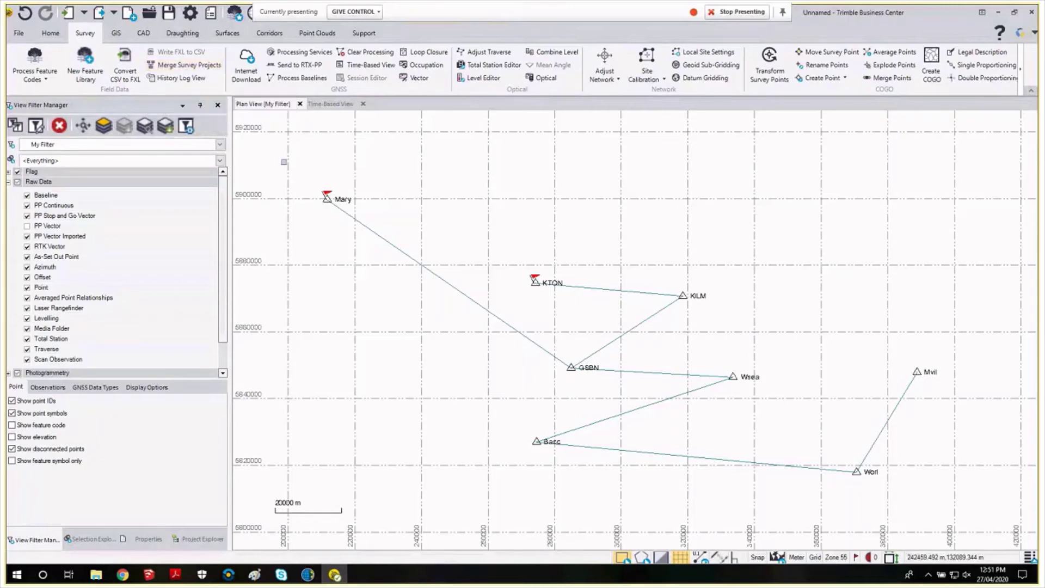
{"action": "left_click_drag", "start_coordinate": [464, 192], "coordinate": [553, 214]}
{"action": "left_click_drag", "start_coordinate": [536, 285], "coordinate": [536, 284]}
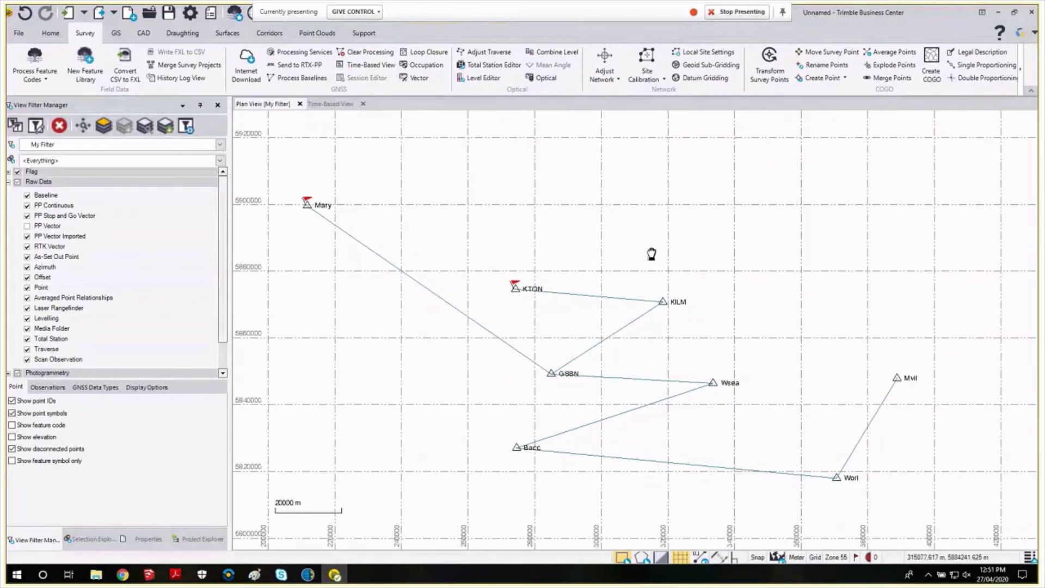
{"action": "left_click_drag", "start_coordinate": [651, 255], "coordinate": [653, 243]}
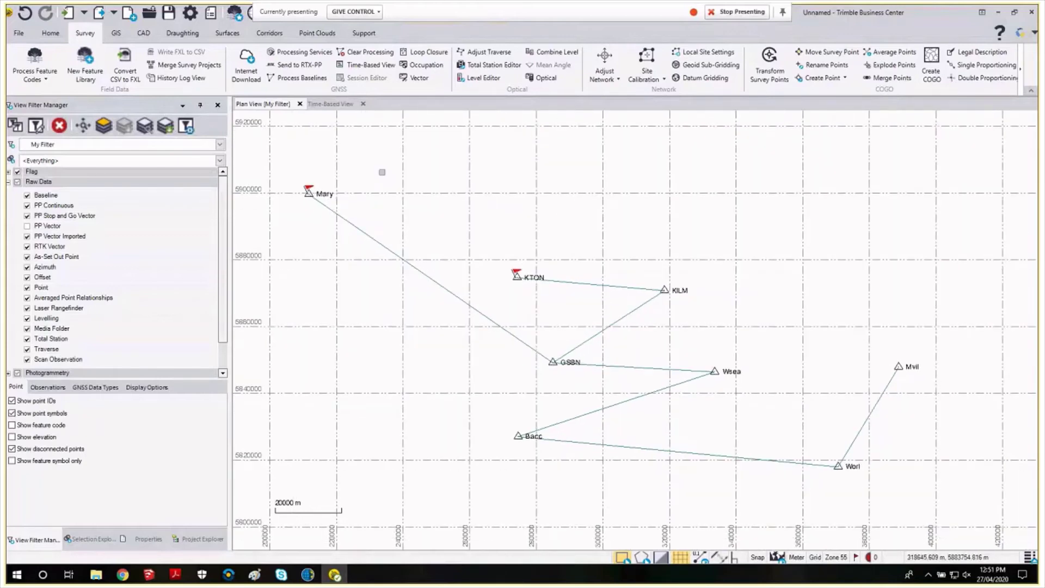
Step: Process the enabled baselines despite the unresolved computation errors and save all the processing results
{"action": "left_click", "coordinate": [301, 79]}
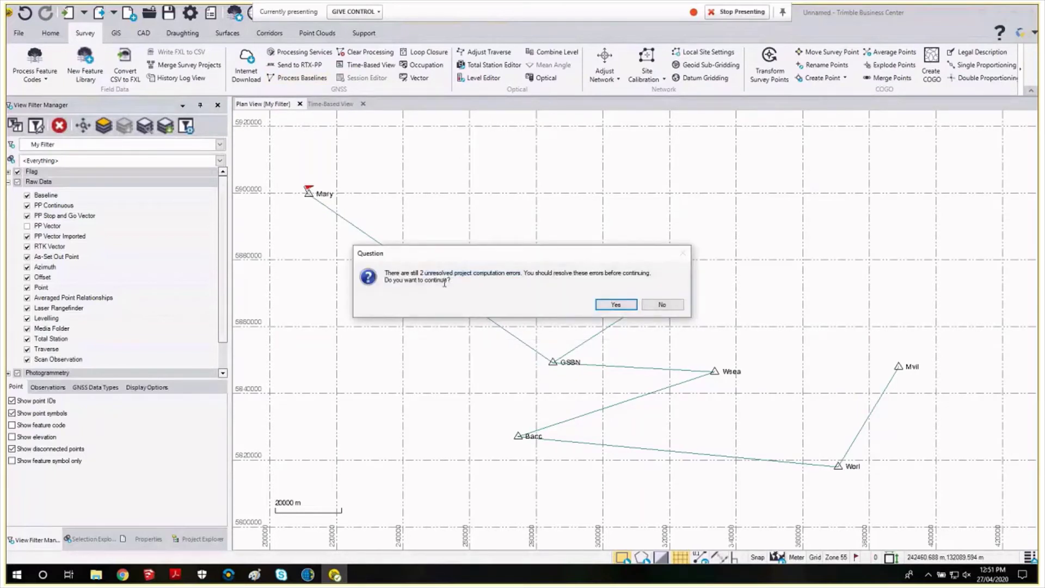
{"action": "left_click", "coordinate": [615, 304]}
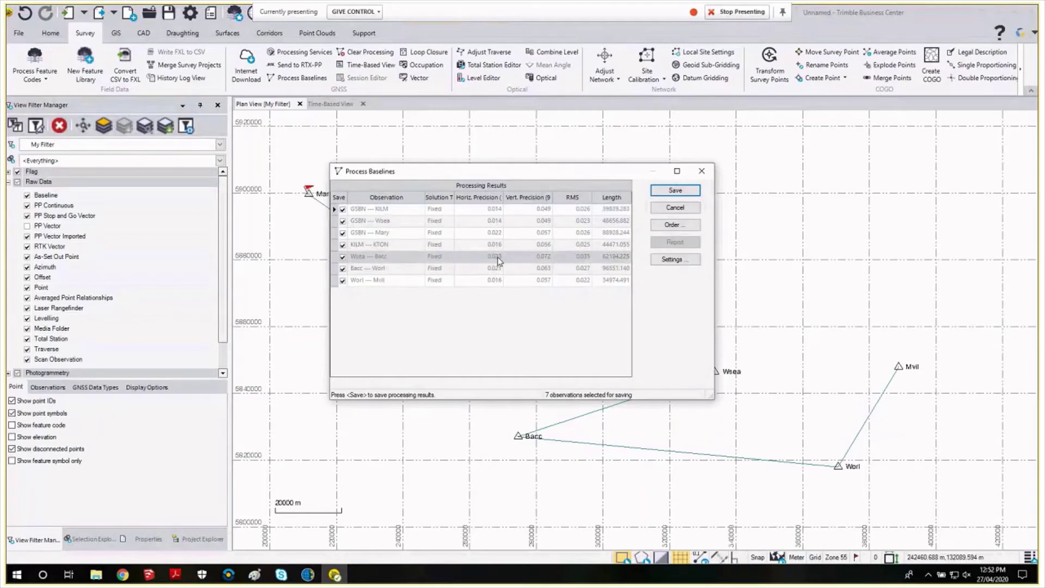
{"action": "left_click", "coordinate": [673, 193]}
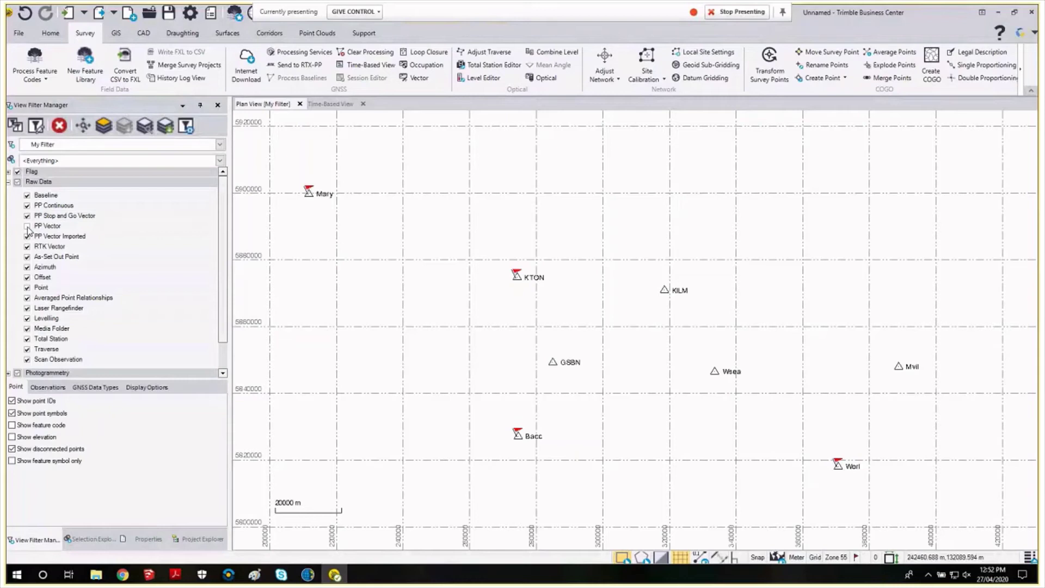
Step: Filter the plan view to processed baselines only and turn on the display of PP vectors
{"action": "left_click", "coordinate": [103, 387]}
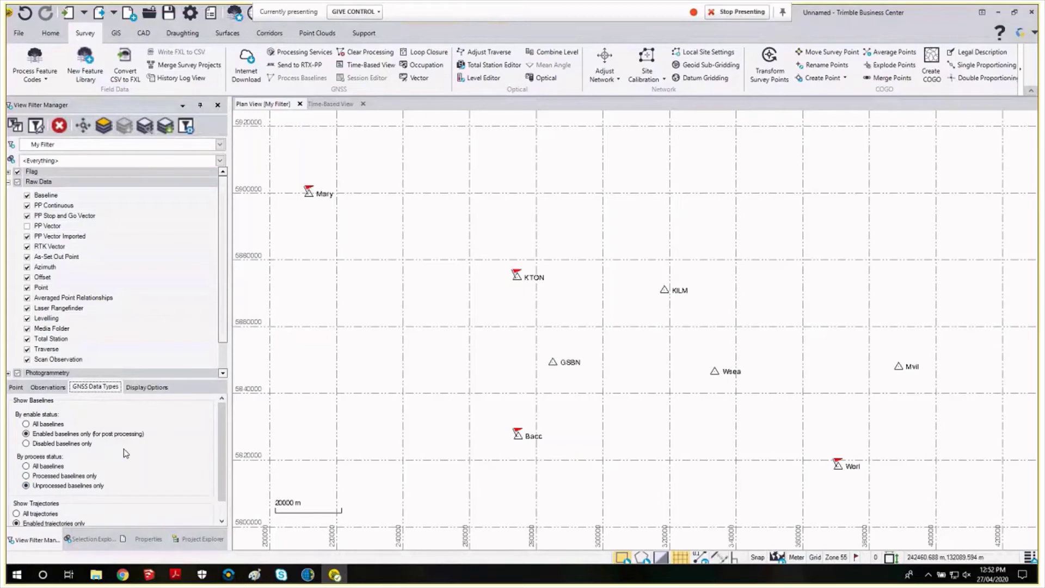
{"action": "left_click", "coordinate": [26, 476]}
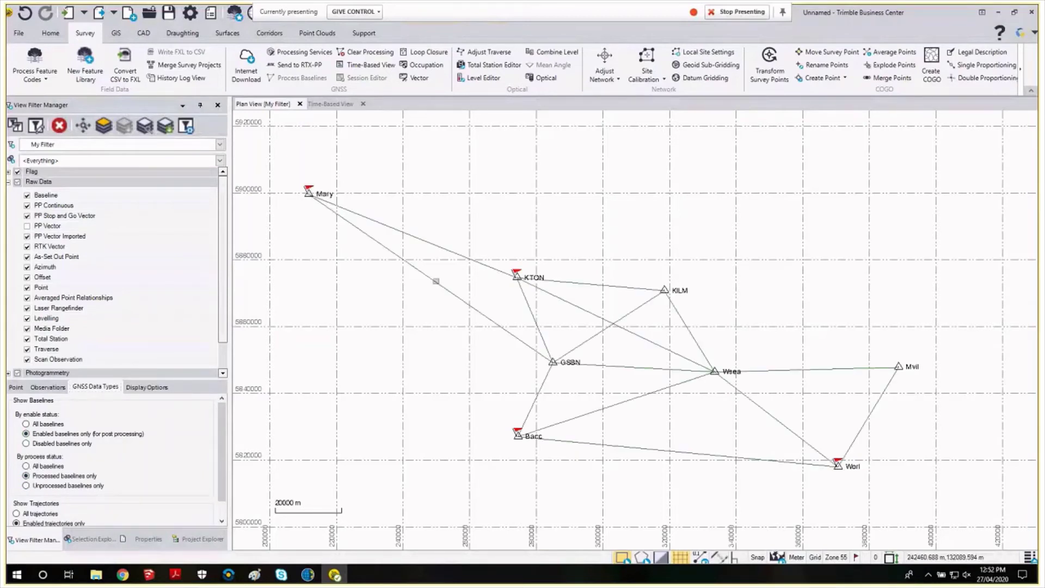
{"action": "left_click_drag", "start_coordinate": [513, 318], "coordinate": [539, 311]}
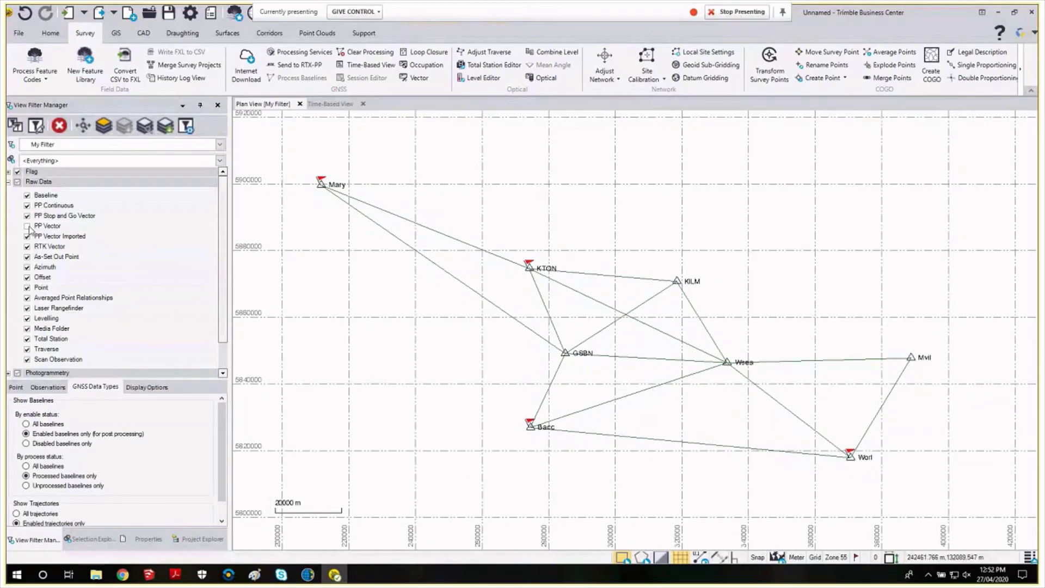
{"action": "left_click", "coordinate": [26, 226]}
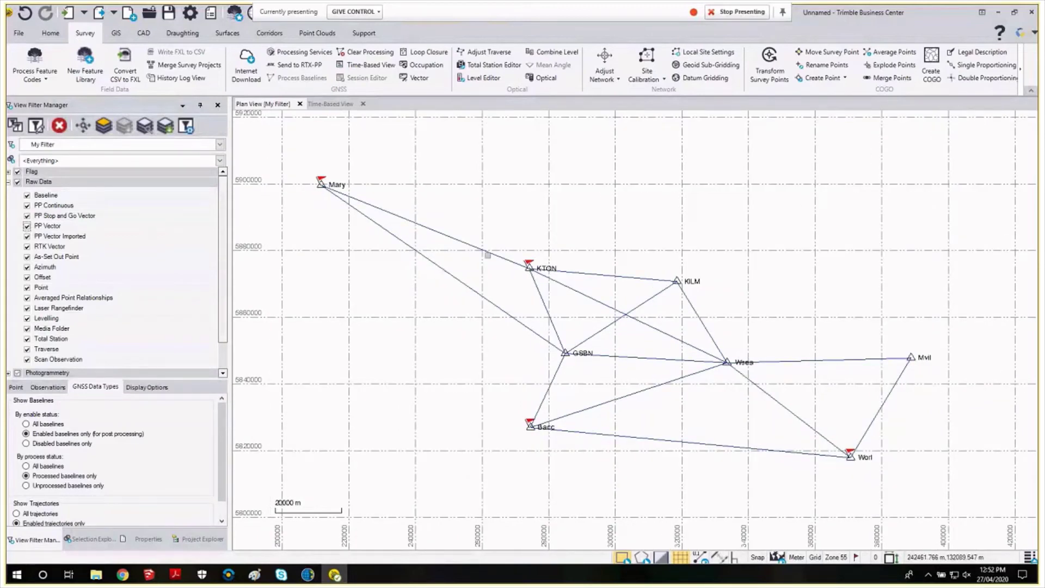
Step: Select the PP vector from Mary to KTON and examine its antenna, statistics and observed data properties
{"action": "mouse_move", "coordinate": [487, 255]}
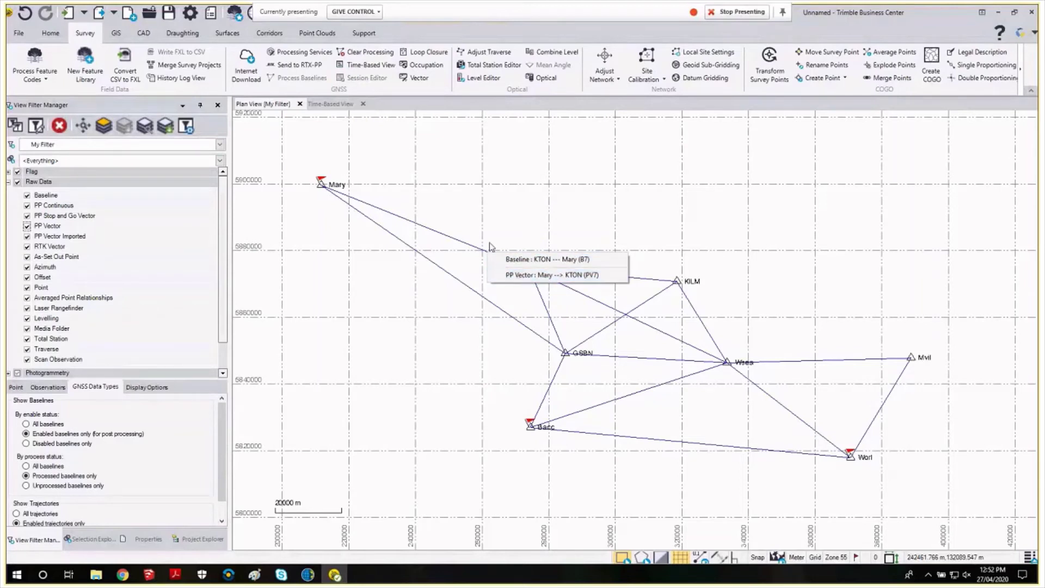
{"action": "left_click", "coordinate": [501, 274]}
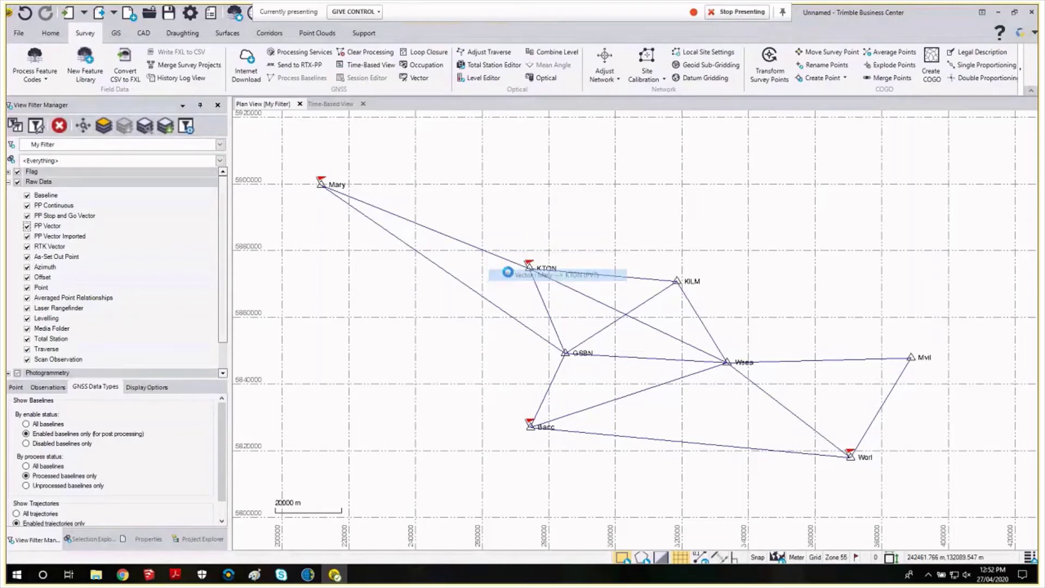
{"action": "left_click", "coordinate": [150, 537]}
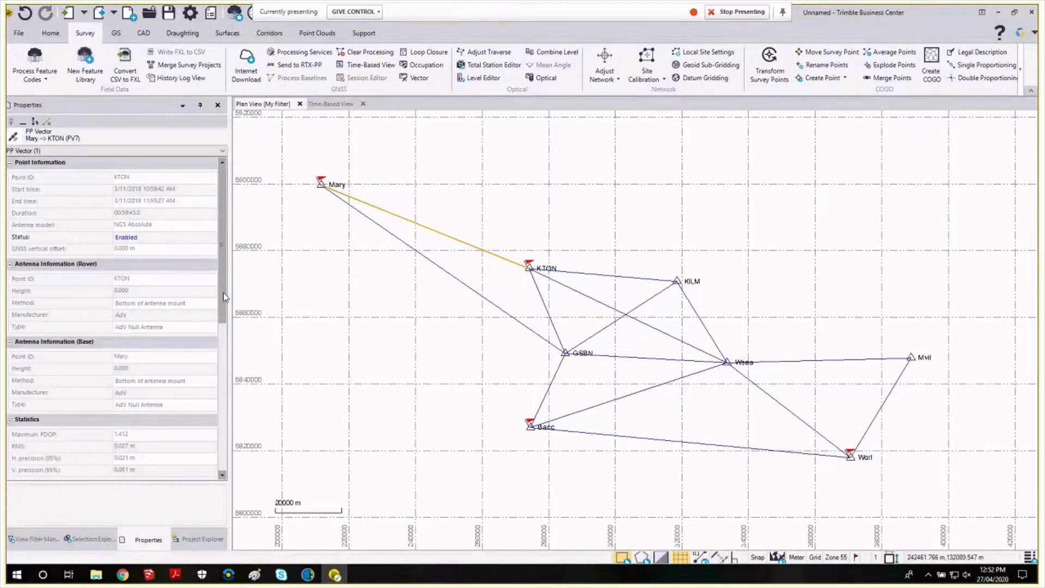
{"action": "scroll", "coordinate": [137, 332], "scroll_direction": "down", "scroll_amount": 3}
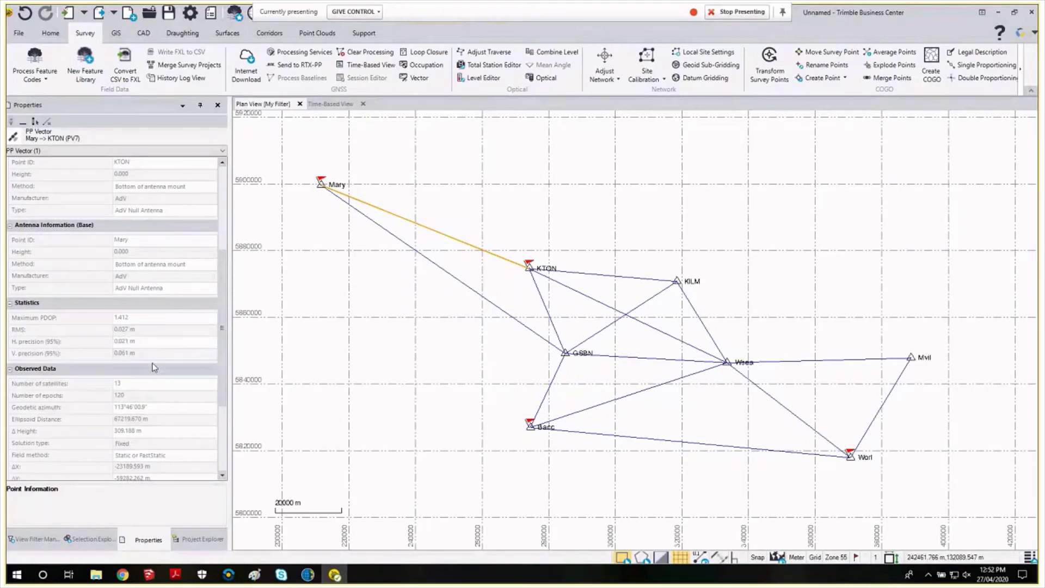
{"action": "scroll", "coordinate": [224, 355], "scroll_direction": "down", "scroll_amount": 2}
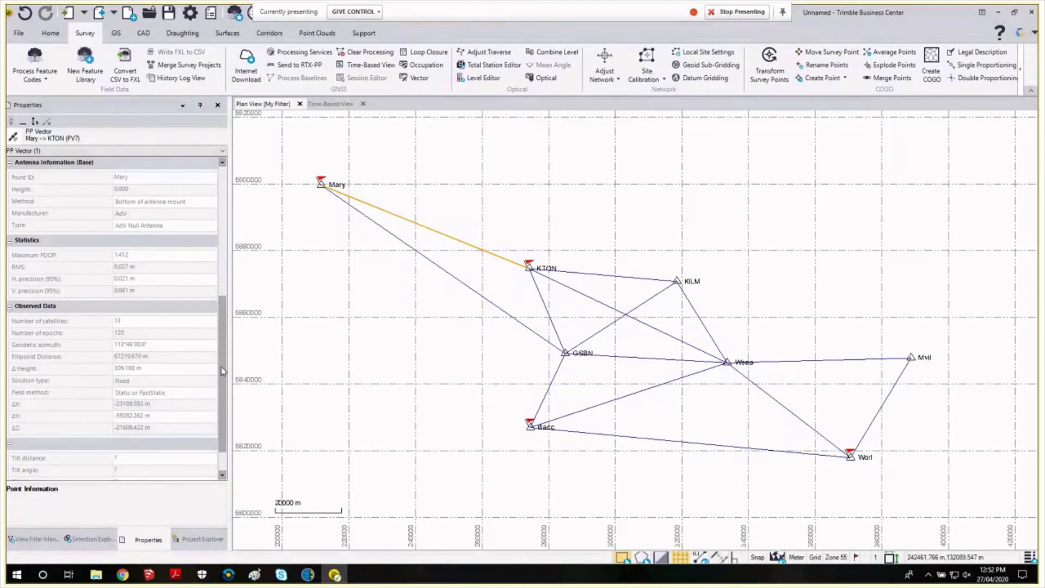
{"action": "scroll", "coordinate": [223, 372], "scroll_direction": "up", "scroll_amount": 1}
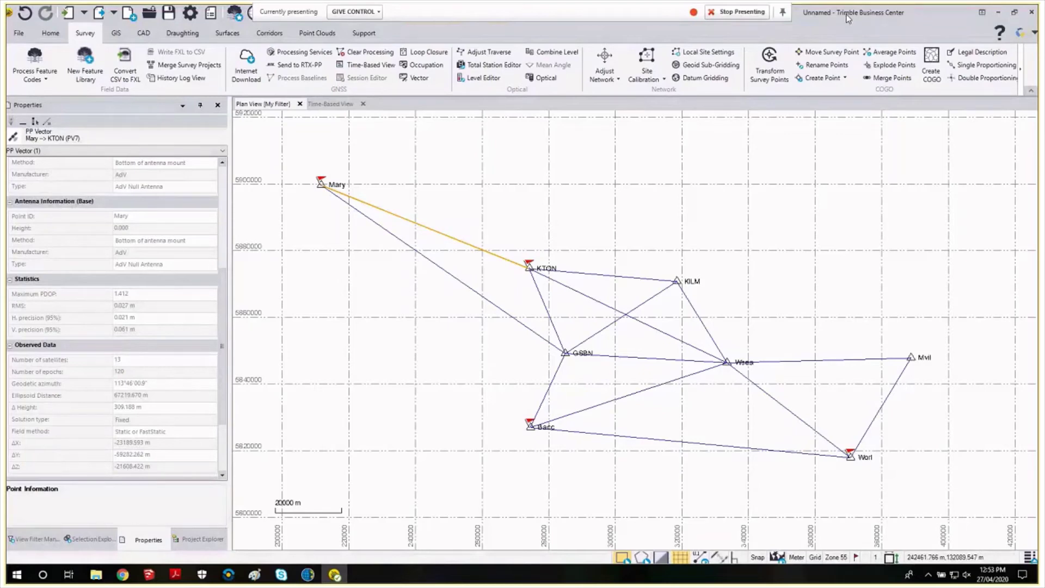
Step: Open the command window and search its commands for "report" and for "baseline"
{"action": "key", "text": "F2"}
{"action": "type", "text": "report"}
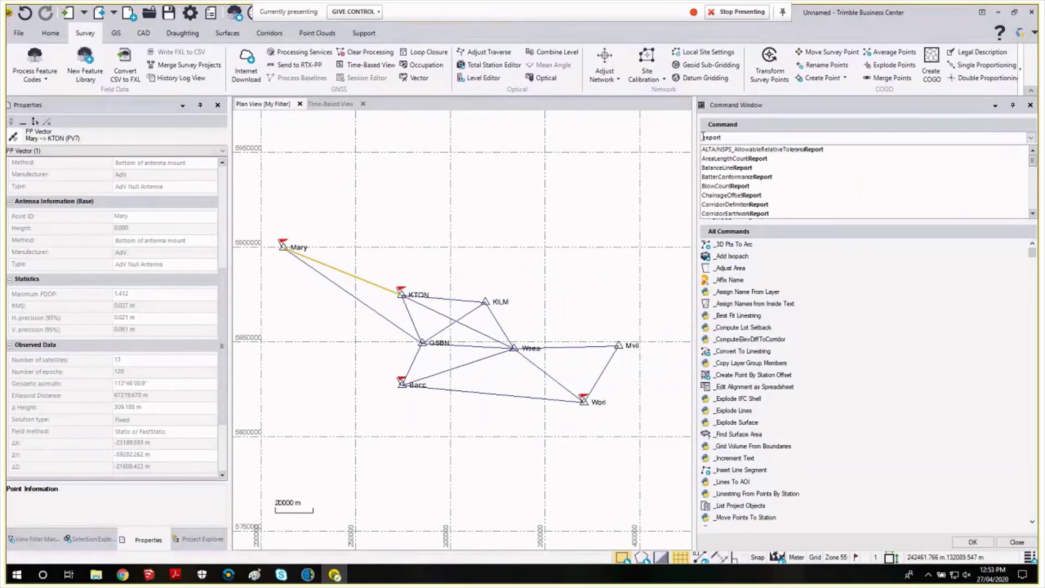
{"action": "key", "text": "Escape"}
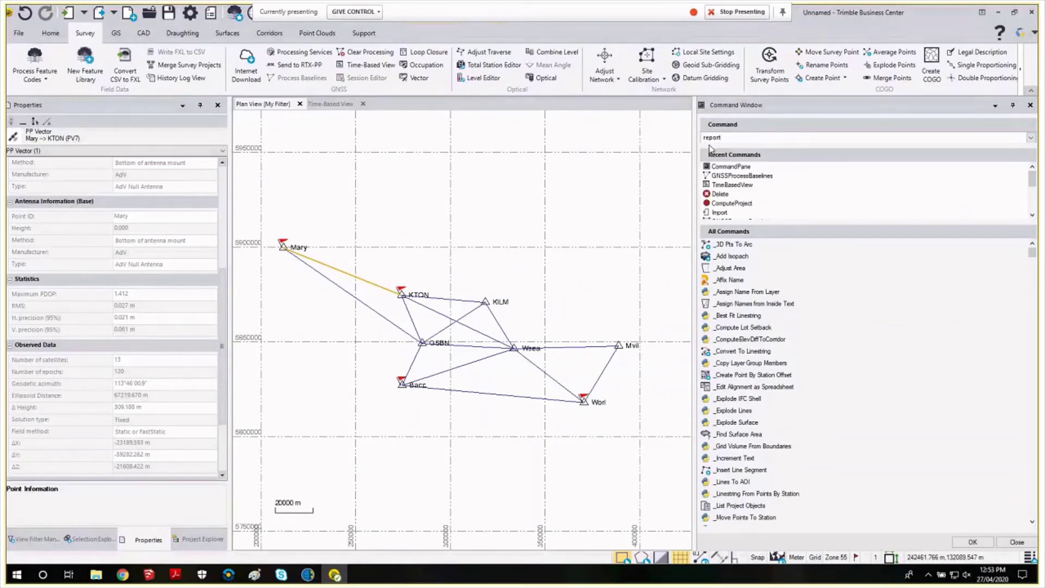
{"action": "type", "text": "baseline"}
{"action": "key", "text": "BackSpace"}
{"action": "key", "text": "BackSpace"}
{"action": "key", "text": "BackSpace"}
{"action": "key", "text": "BackSpace"}
{"action": "key", "text": "BackSpace"}
{"action": "key", "text": "BackSpace"}
{"action": "key", "text": "BackSpace"}
{"action": "key", "text": "BackSpace"}
{"action": "key", "text": "BackSpace"}
{"action": "key", "text": "BackSpace"}
{"action": "key", "text": "BackSpace"}
{"action": "key", "text": "BackSpace"}
{"action": "key", "text": "BackSpace"}
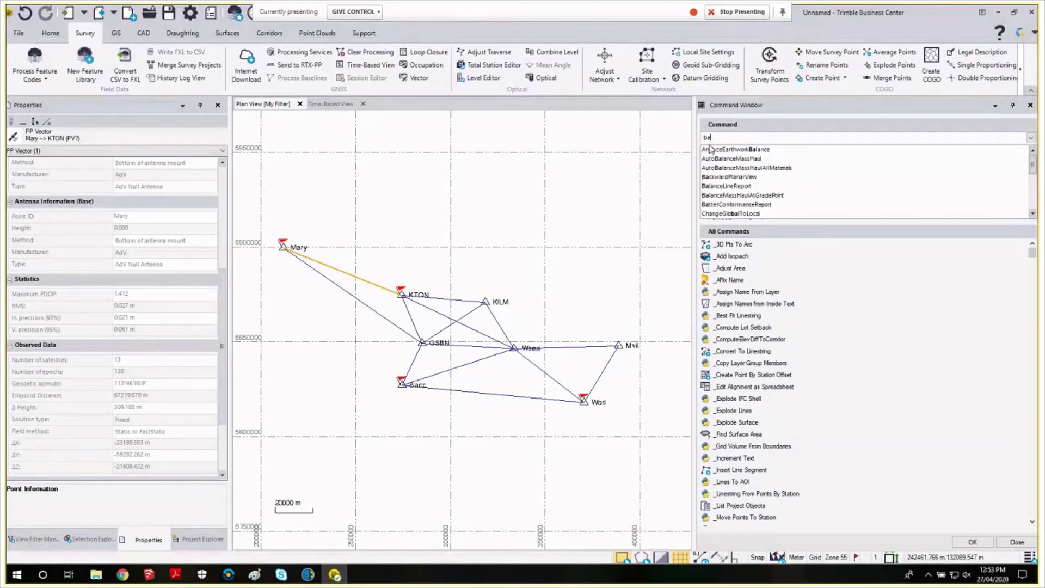
{"action": "type", "text": "aseline"}
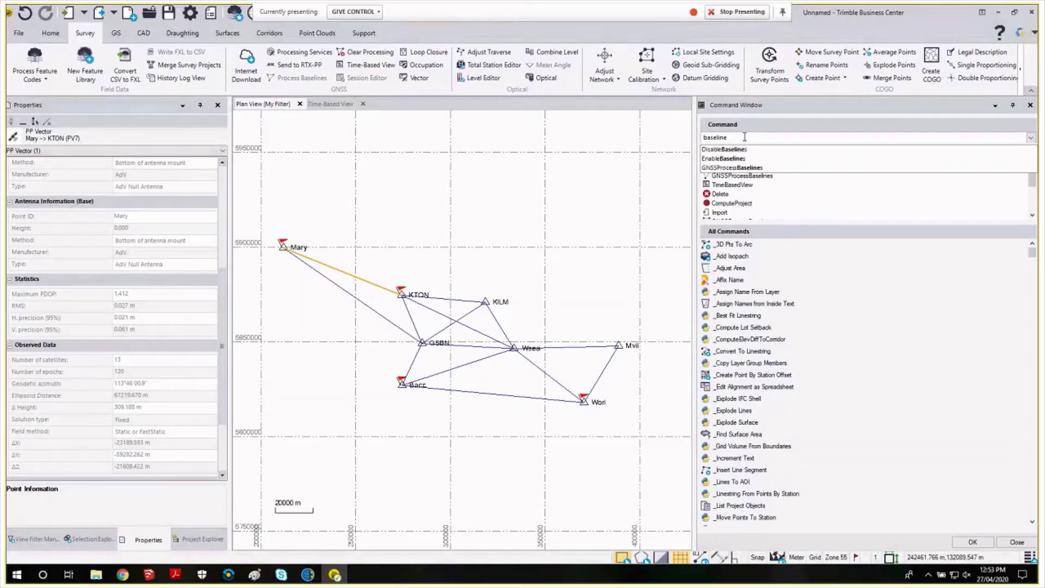
{"action": "left_click", "coordinate": [744, 169]}
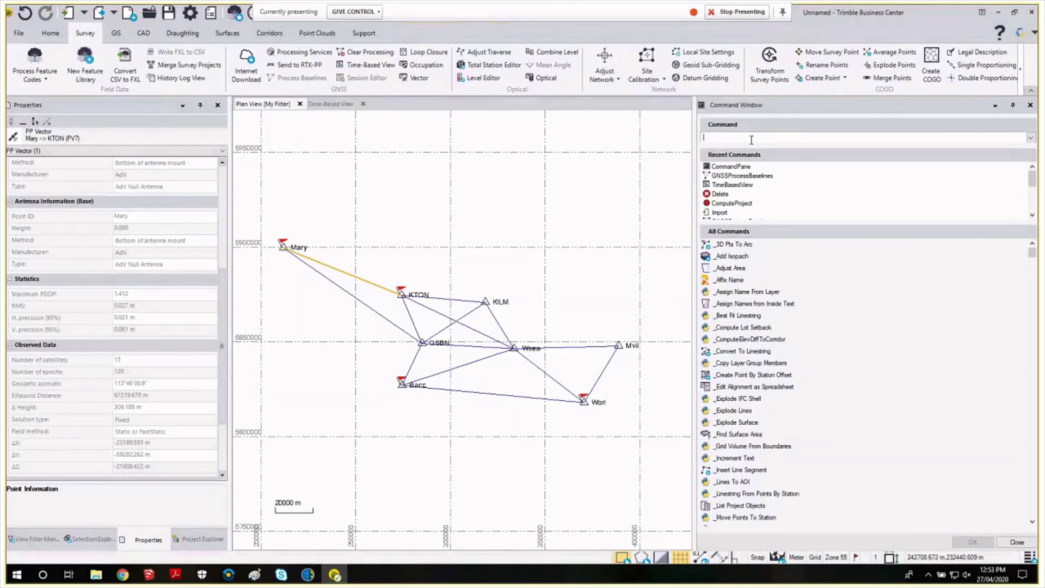
Step: Find the GNSSProcessReport command under "report", generate the baseline processing report for the selected vector and close the command window
{"action": "type", "text": "report"}
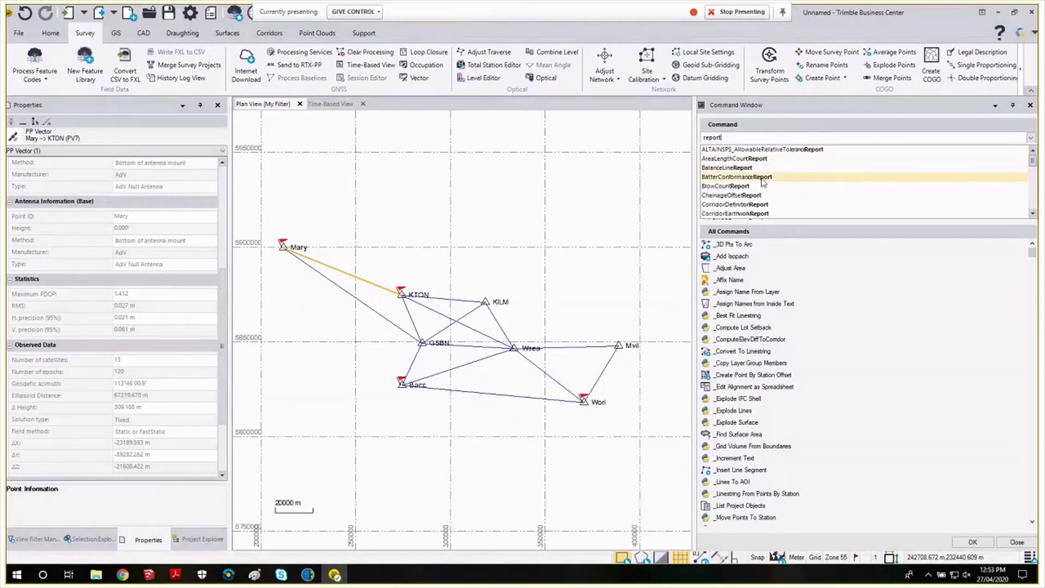
{"action": "scroll", "coordinate": [763, 183], "scroll_direction": "down", "scroll_amount": 3}
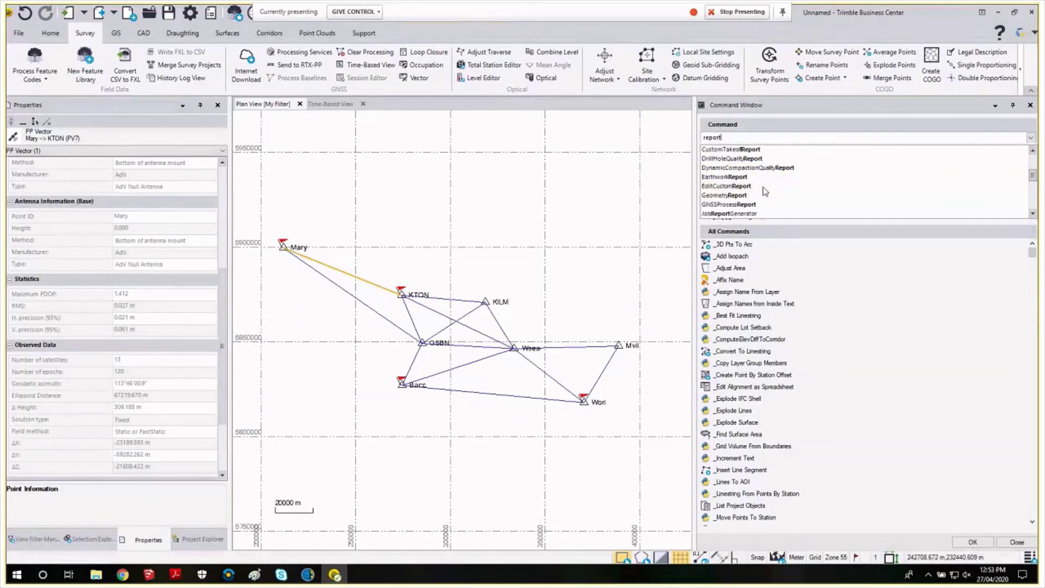
{"action": "scroll", "coordinate": [766, 192], "scroll_direction": "down", "scroll_amount": 2}
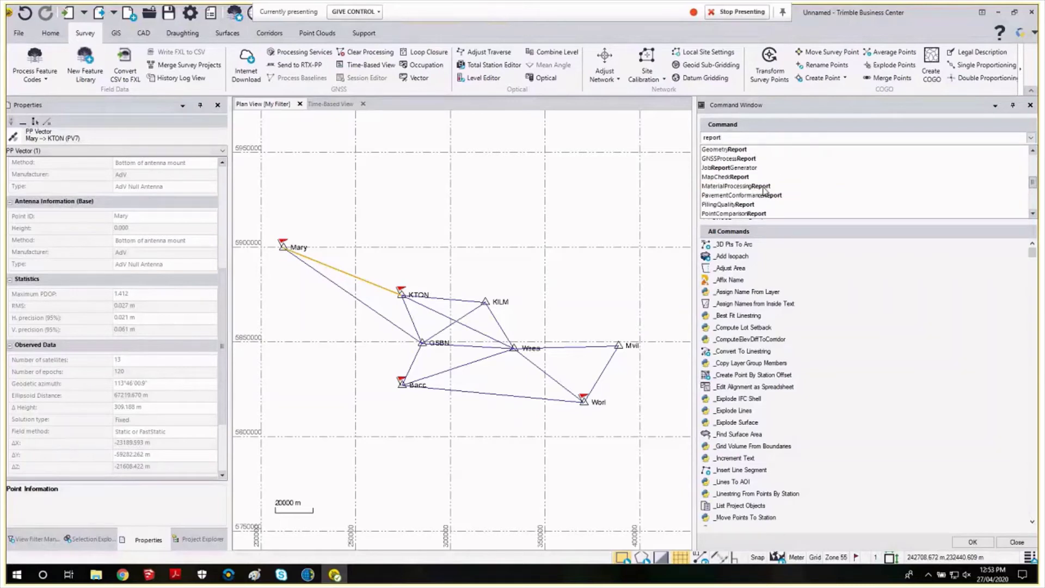
{"action": "left_click", "coordinate": [728, 159]}
{"action": "left_click", "coordinate": [545, 301]}
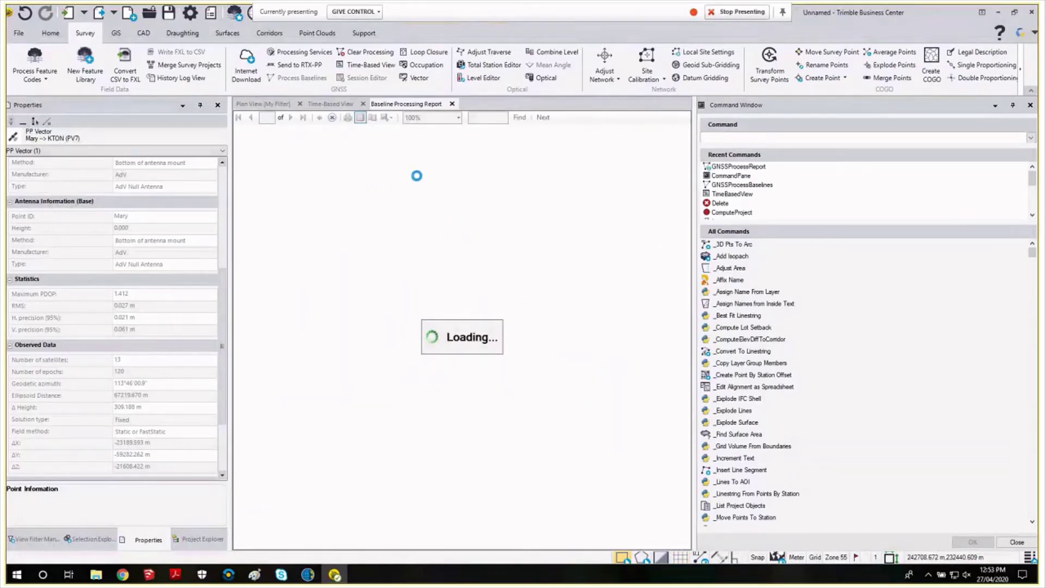
{"action": "left_click", "coordinate": [1030, 104]}
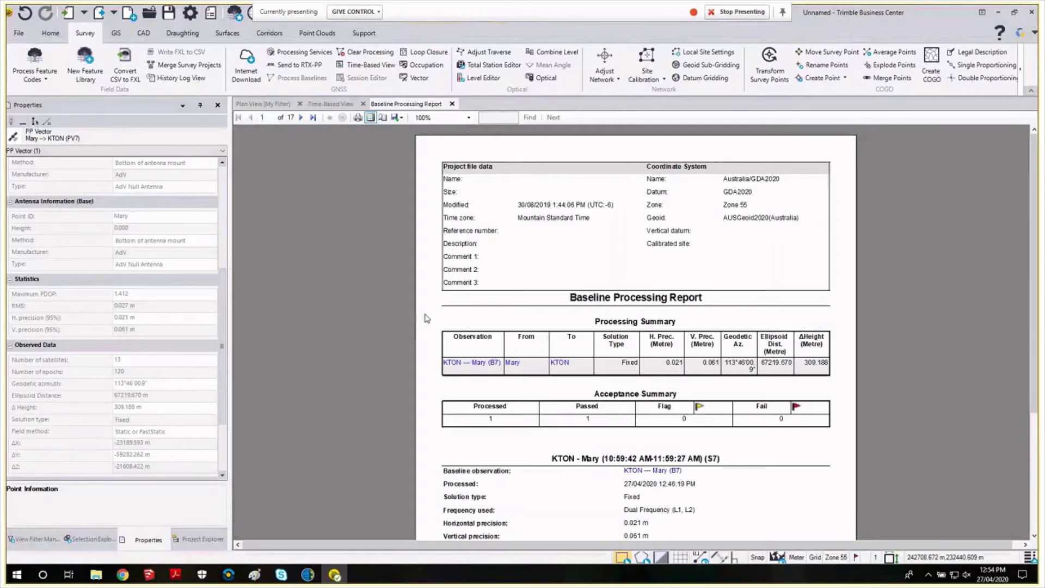
Step: Examine the processing summary, acceptance summary and solution details on the first page of the baseline processing report
{"action": "scroll", "coordinate": [426, 318], "scroll_direction": "down", "scroll_amount": 1}
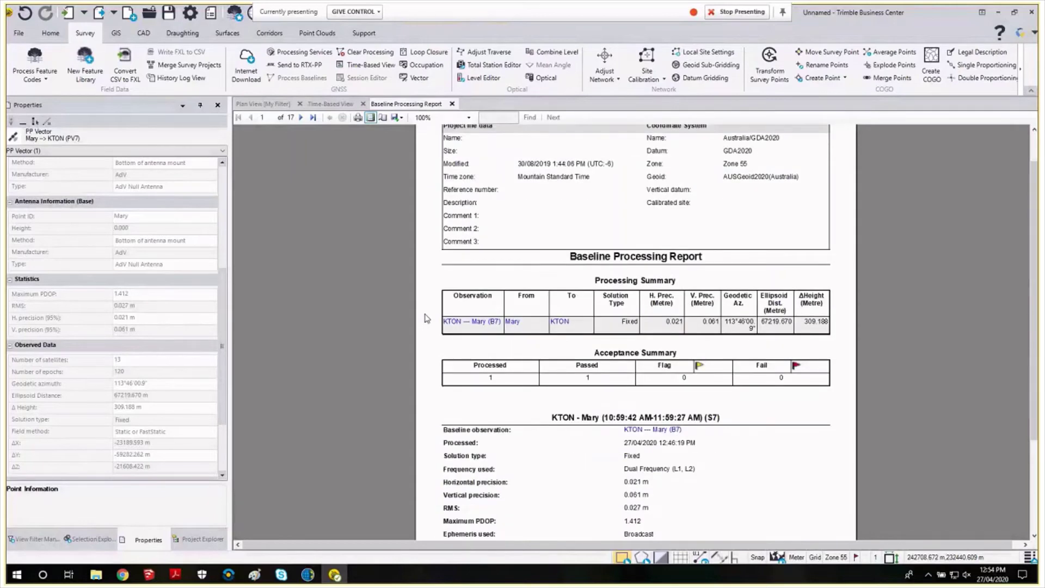
{"action": "scroll", "coordinate": [426, 319], "scroll_direction": "down", "scroll_amount": 1}
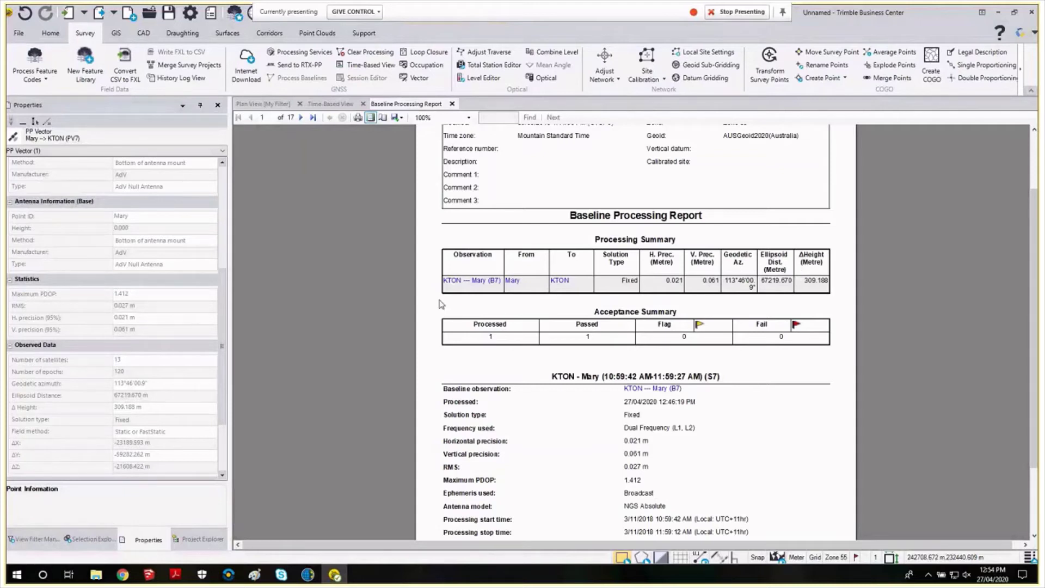
{"action": "scroll", "coordinate": [441, 304], "scroll_direction": "down", "scroll_amount": 1}
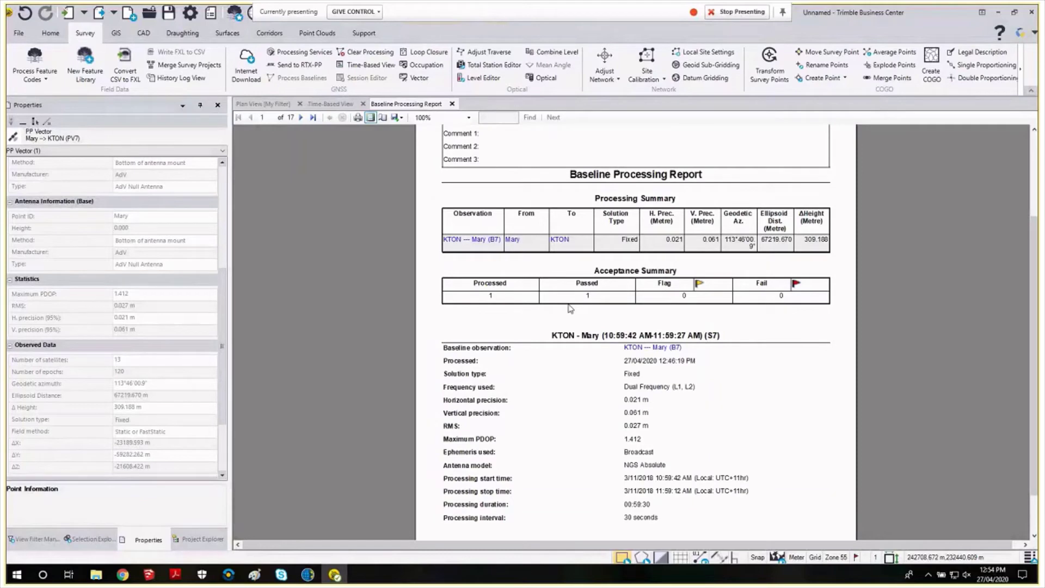
{"action": "scroll", "coordinate": [456, 307], "scroll_direction": "down", "scroll_amount": 1}
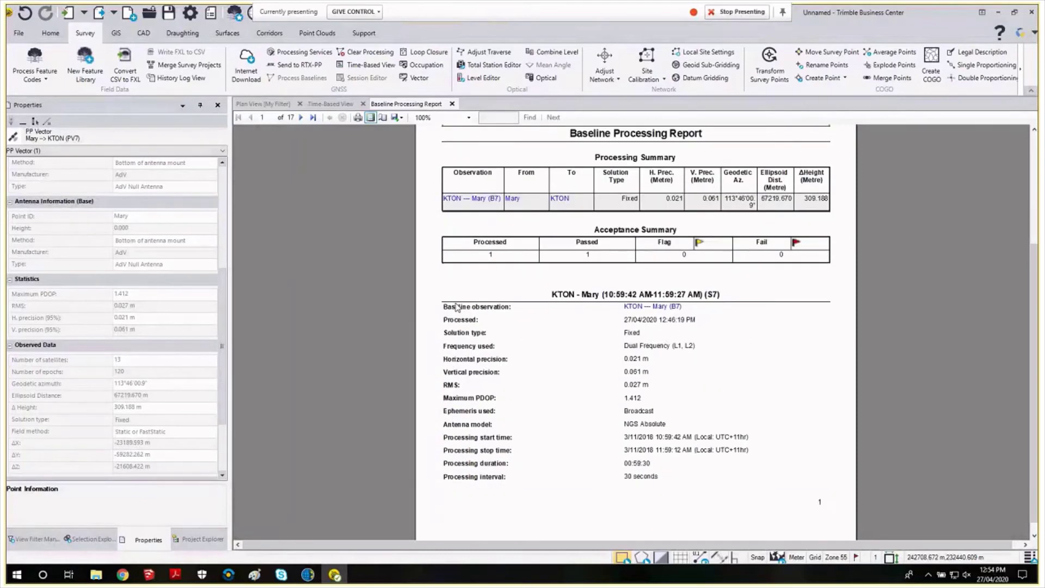
{"action": "scroll", "coordinate": [456, 307], "scroll_direction": "down", "scroll_amount": 1}
{"action": "scroll", "coordinate": [467, 308], "scroll_direction": "up", "scroll_amount": 1}
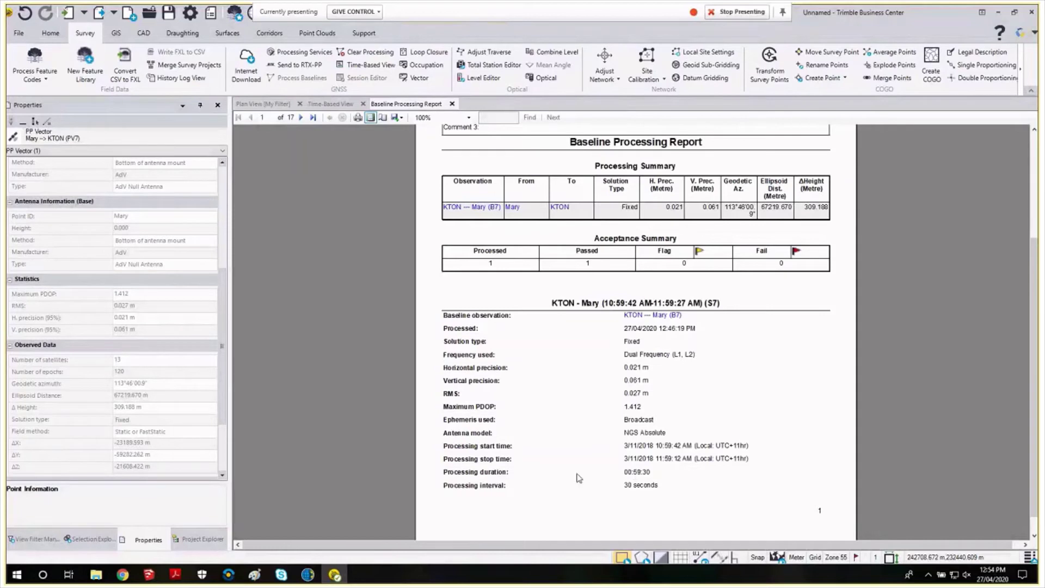
Step: Examine the report's vector components, standard errors, covariance matrix, occupations and satellite tracking summary
{"action": "left_click", "coordinate": [301, 119]}
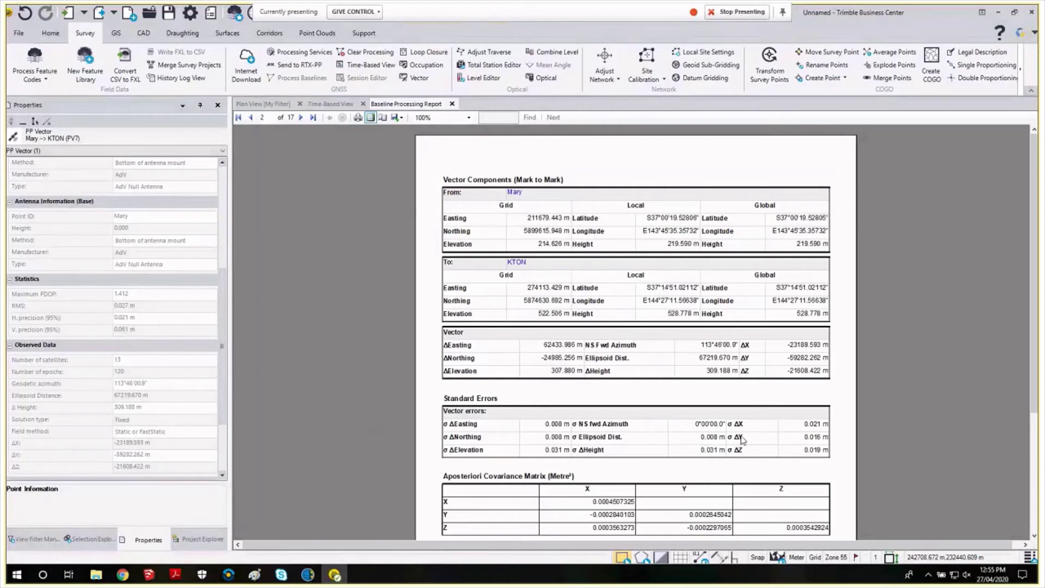
{"action": "left_click", "coordinate": [301, 118]}
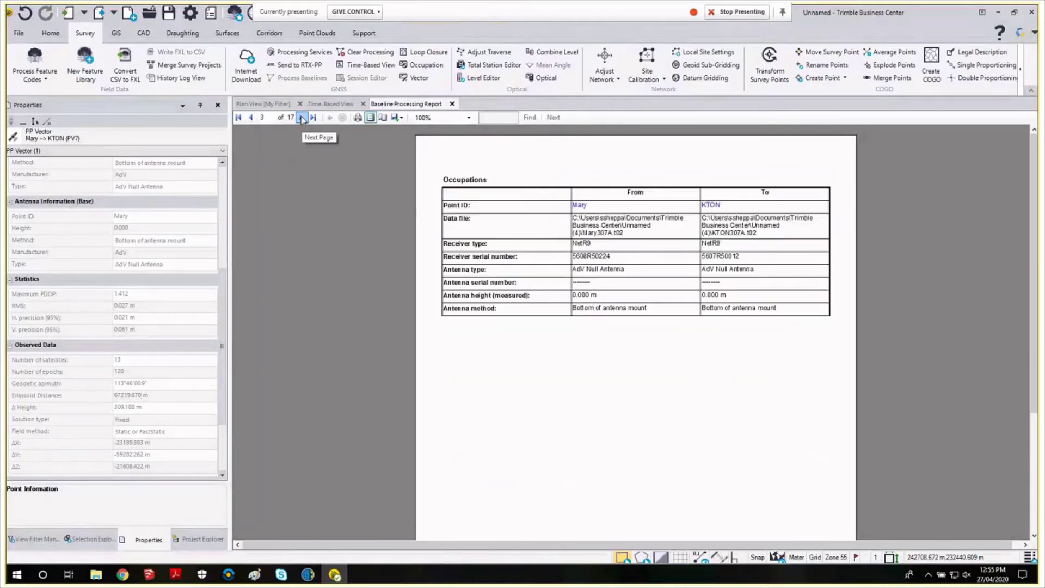
{"action": "left_click", "coordinate": [302, 120]}
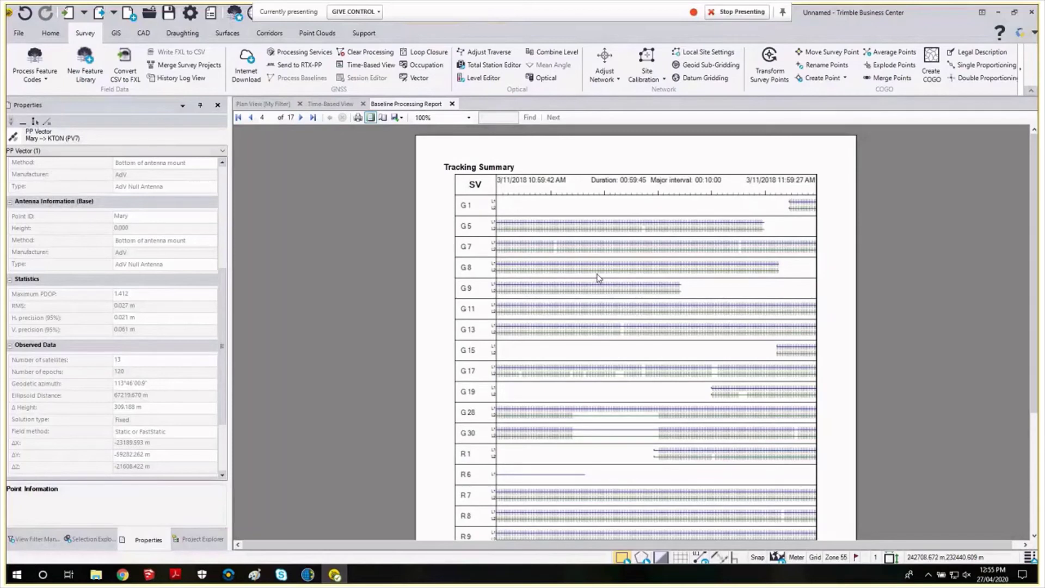
{"action": "left_click", "coordinate": [301, 118]}
Step: Look through the satellite residual plots in the baseline processing report
{"action": "left_click", "coordinate": [301, 118]}
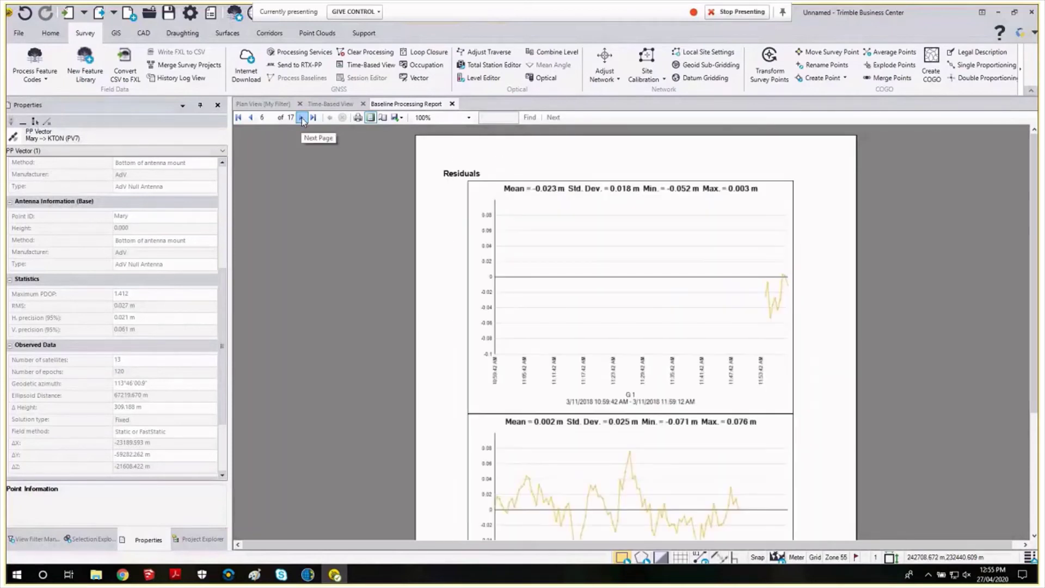
{"action": "scroll", "coordinate": [372, 273], "scroll_direction": "down", "scroll_amount": 3}
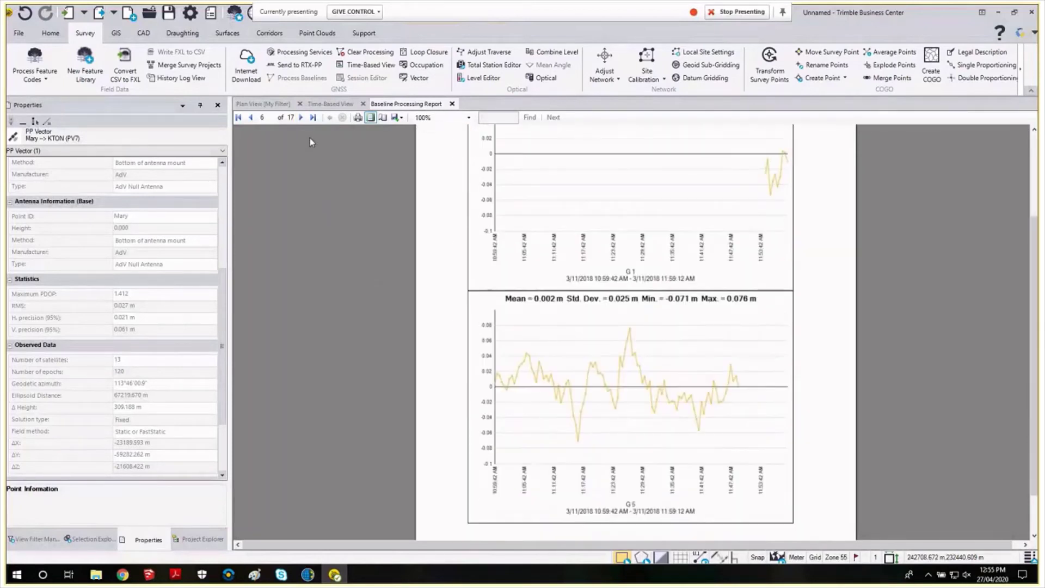
{"action": "left_click", "coordinate": [300, 118]}
{"action": "left_click", "coordinate": [300, 118]}
{"action": "left_click", "coordinate": [300, 117]}
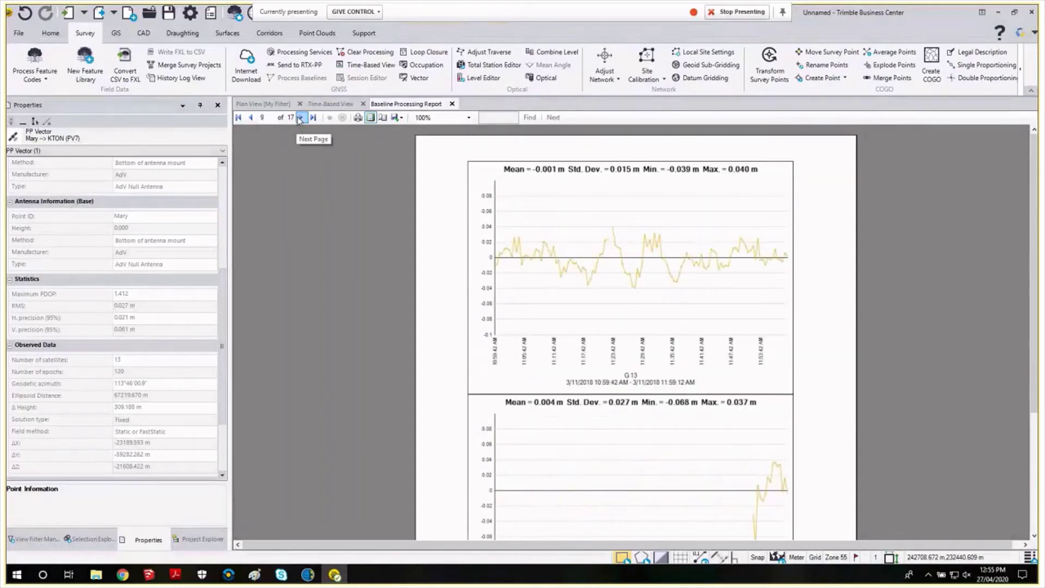
{"action": "left_click", "coordinate": [300, 118]}
{"action": "left_click", "coordinate": [300, 118]}
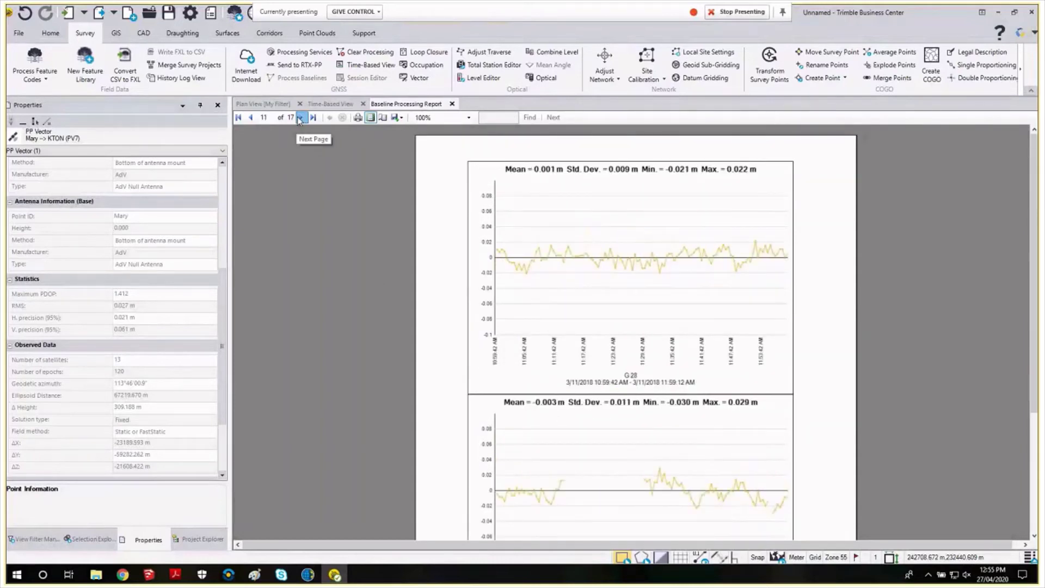
Step: Examine the processing style and acceptance criteria at the end of the baseline processing report, and close it
{"action": "left_click", "coordinate": [313, 117]}
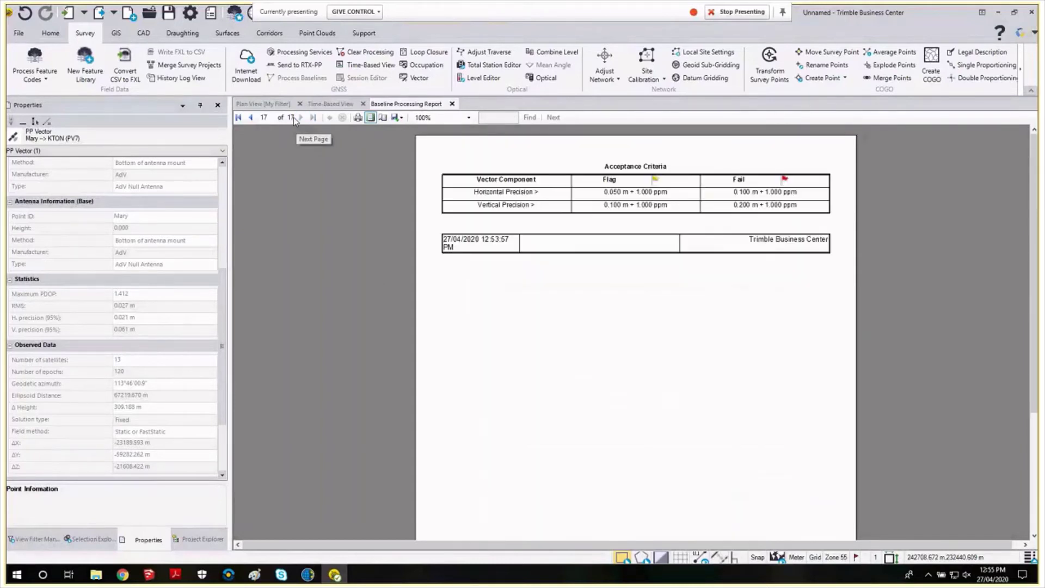
{"action": "left_click", "coordinate": [251, 117]}
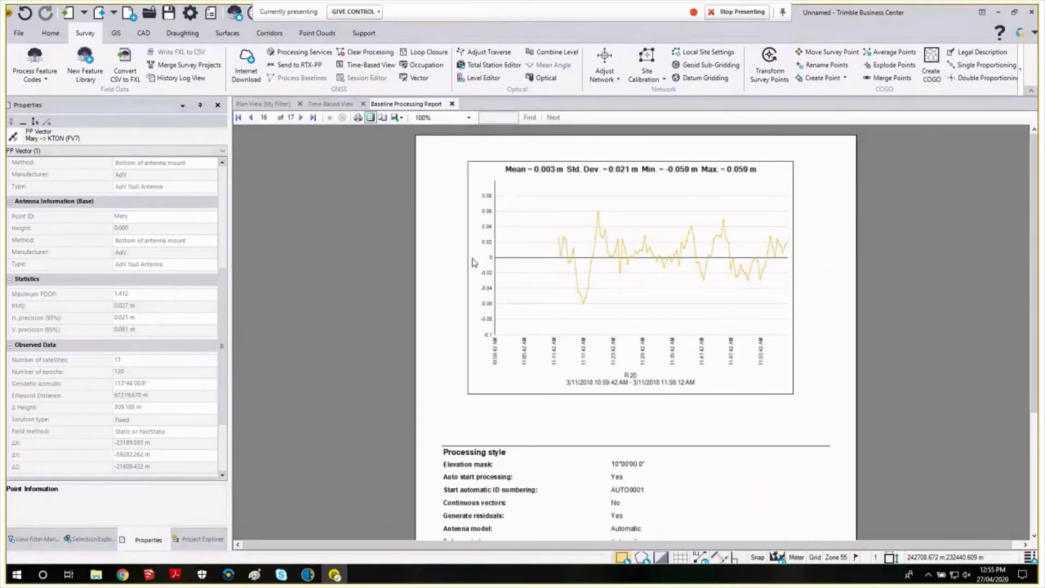
{"action": "scroll", "coordinate": [468, 263], "scroll_direction": "down", "scroll_amount": 1}
{"action": "scroll", "coordinate": [466, 264], "scroll_direction": "down", "scroll_amount": 2}
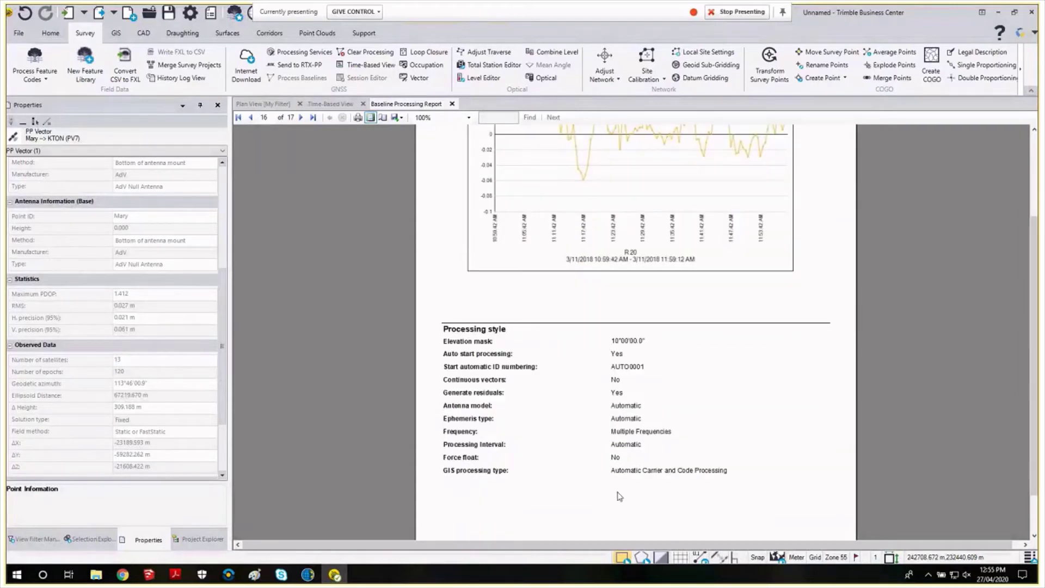
{"action": "left_click", "coordinate": [300, 118]}
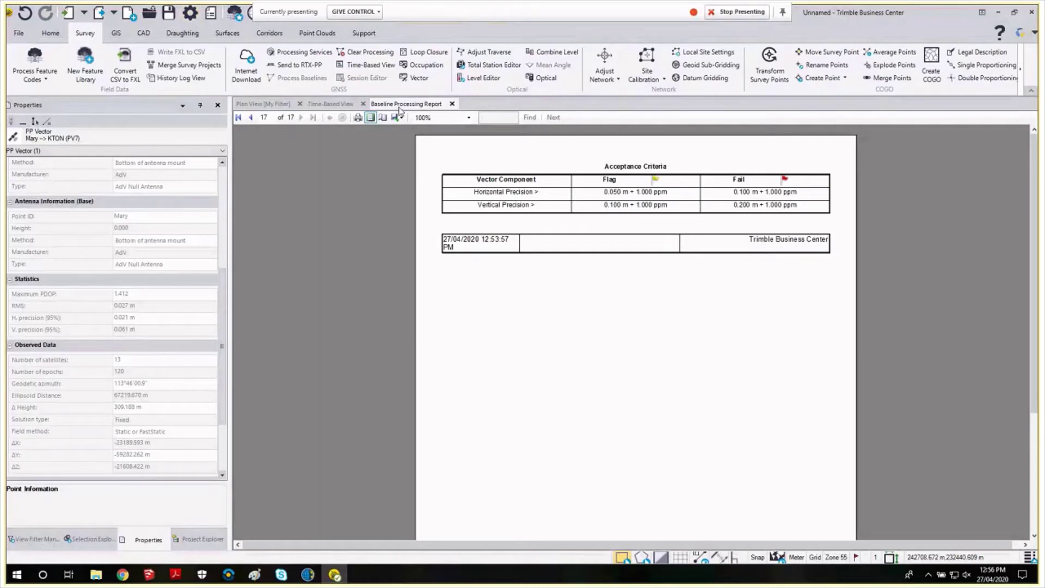
{"action": "left_click", "coordinate": [453, 104]}
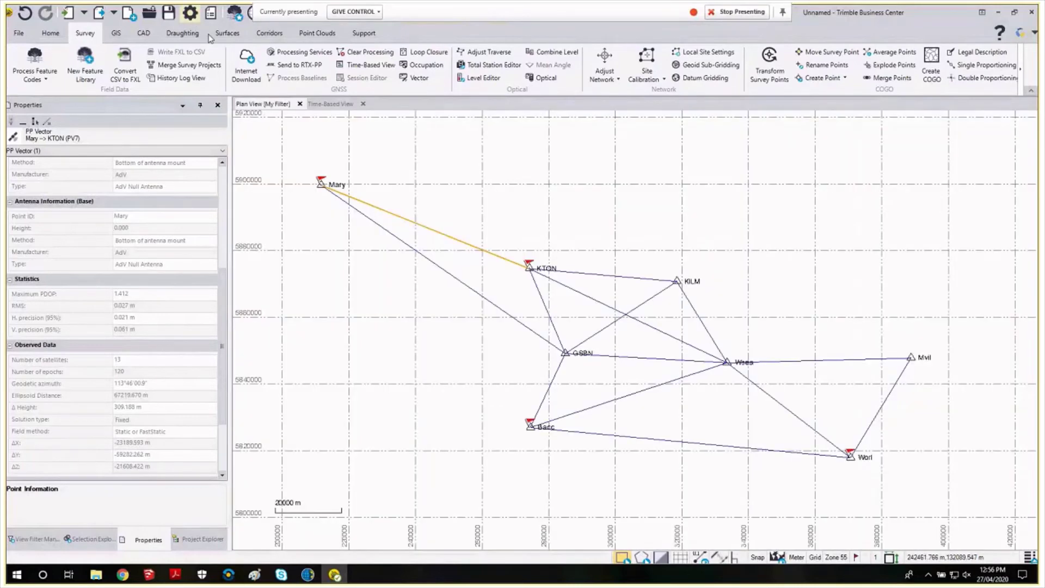
Step: Examine the baseline processing quality criteria in the project settings, trying the optional RMS acceptance criteria, and cancel the settings
{"action": "left_click", "coordinate": [190, 12]}
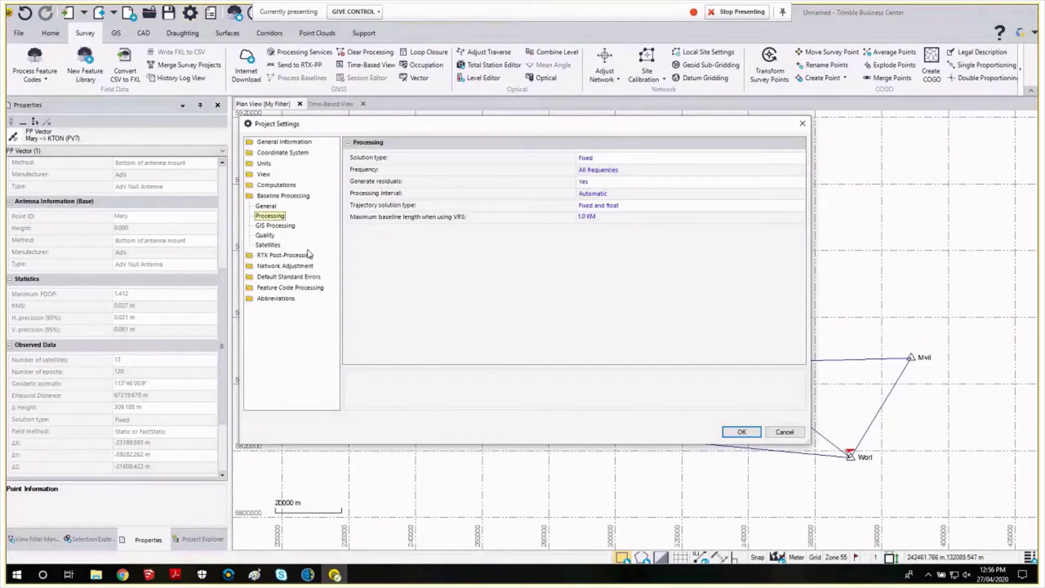
{"action": "left_click", "coordinate": [275, 205]}
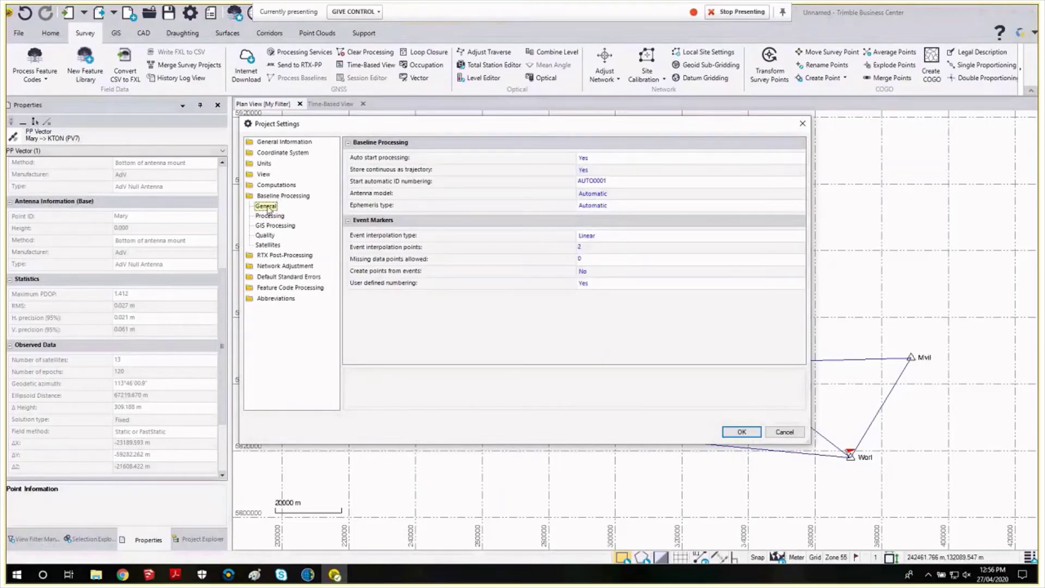
{"action": "left_click", "coordinate": [269, 246]}
{"action": "left_click", "coordinate": [267, 235]}
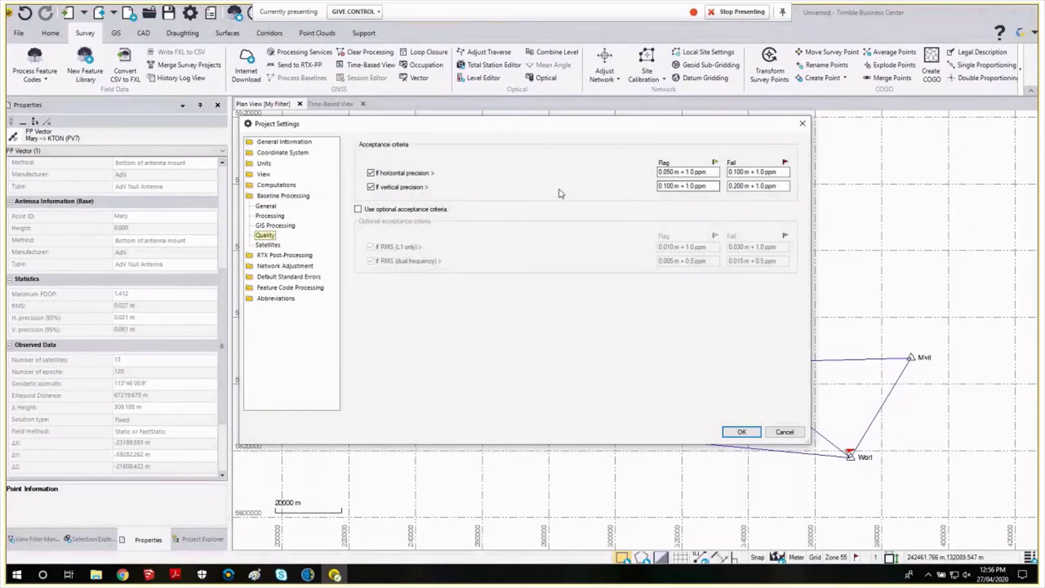
{"action": "left_click", "coordinate": [360, 210]}
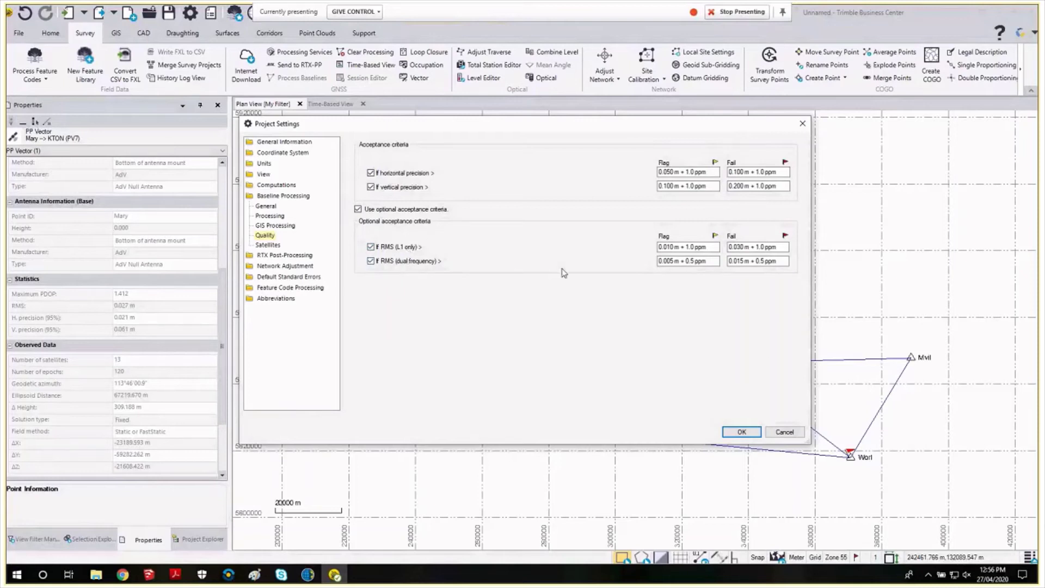
{"action": "left_click", "coordinate": [785, 432]}
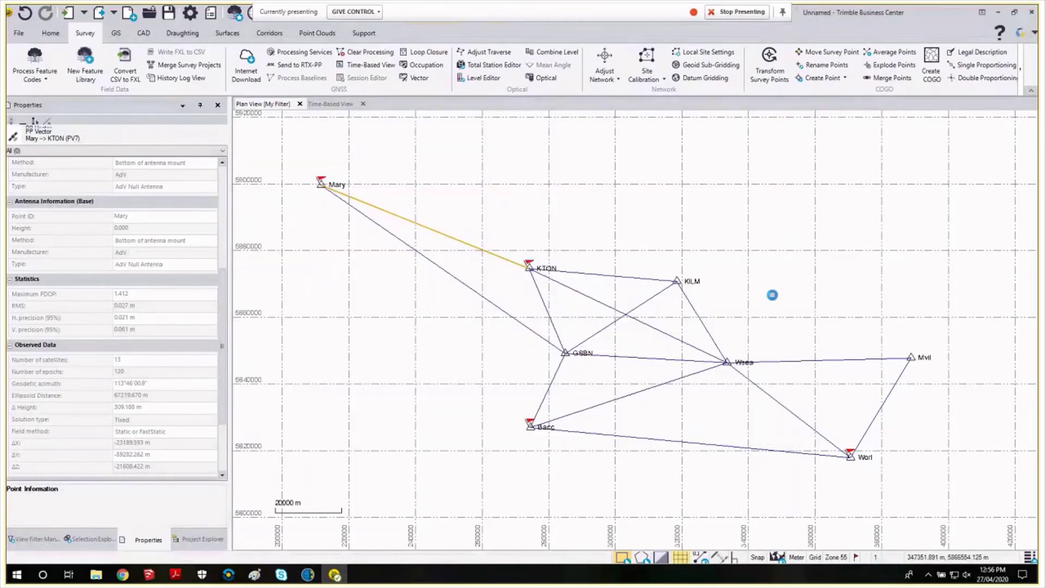
Step: Clear the selection of the Mary to KTON vector and generate the GNSS loop closure report for the network
{"action": "left_click", "coordinate": [773, 294]}
{"action": "scroll", "coordinate": [773, 295], "scroll_direction": "down", "scroll_amount": 1}
{"action": "left_click_drag", "start_coordinate": [773, 295], "coordinate": [718, 310]}
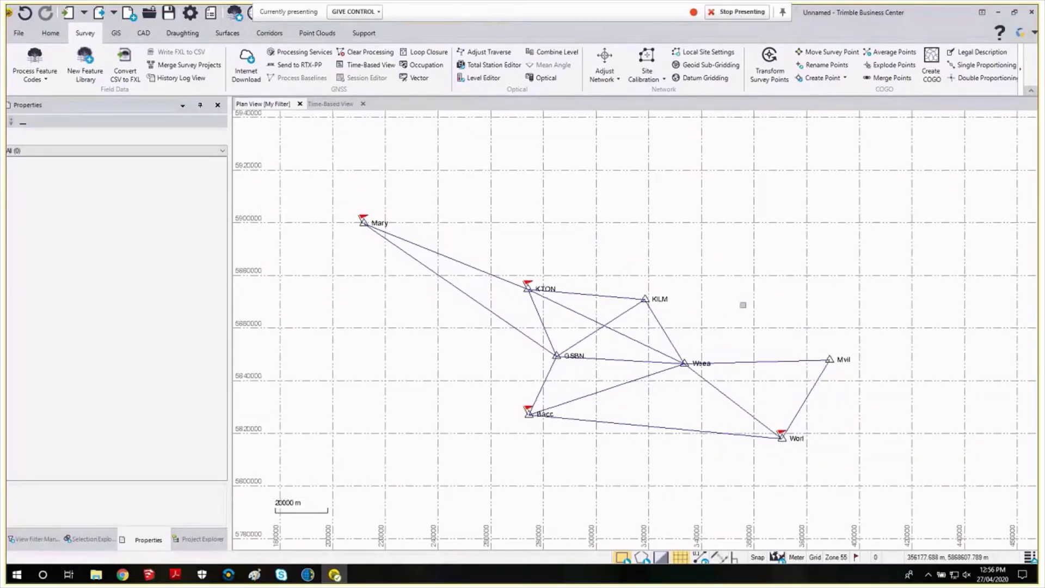
{"action": "left_click_drag", "start_coordinate": [743, 304], "coordinate": [708, 297]}
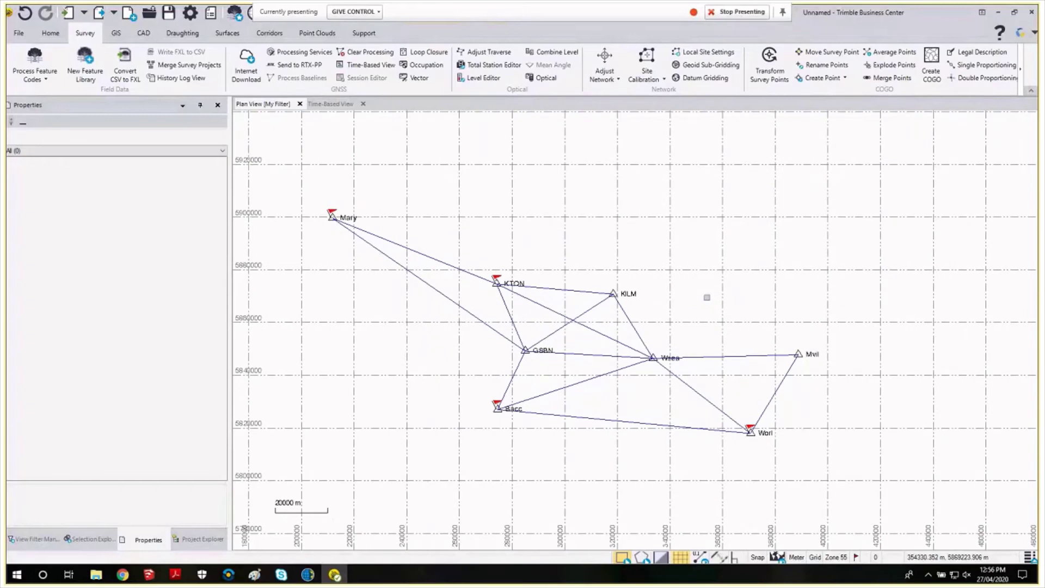
{"action": "scroll", "coordinate": [474, 180], "scroll_direction": "up", "scroll_amount": 1}
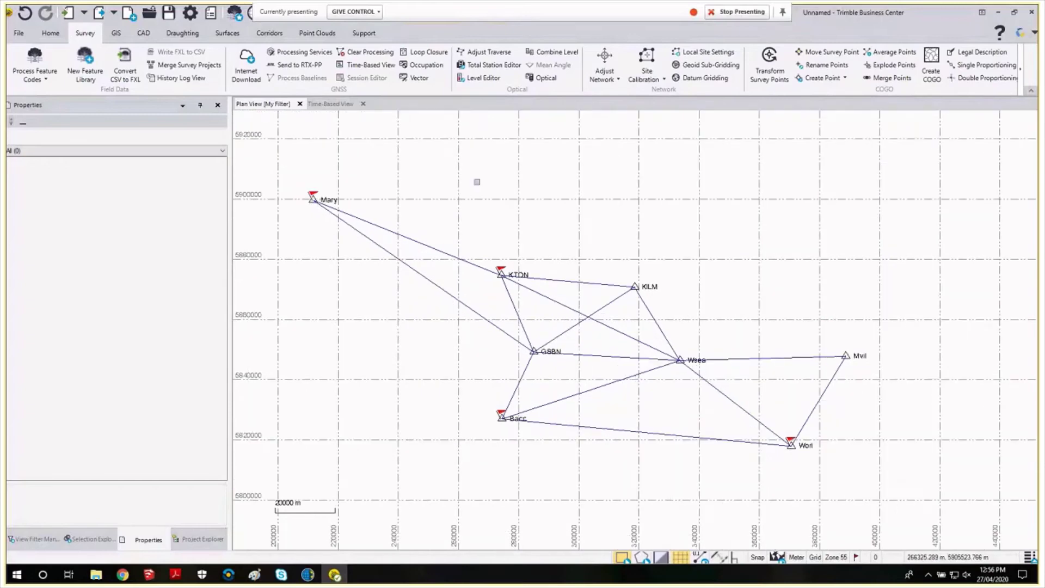
{"action": "left_click", "coordinate": [427, 53]}
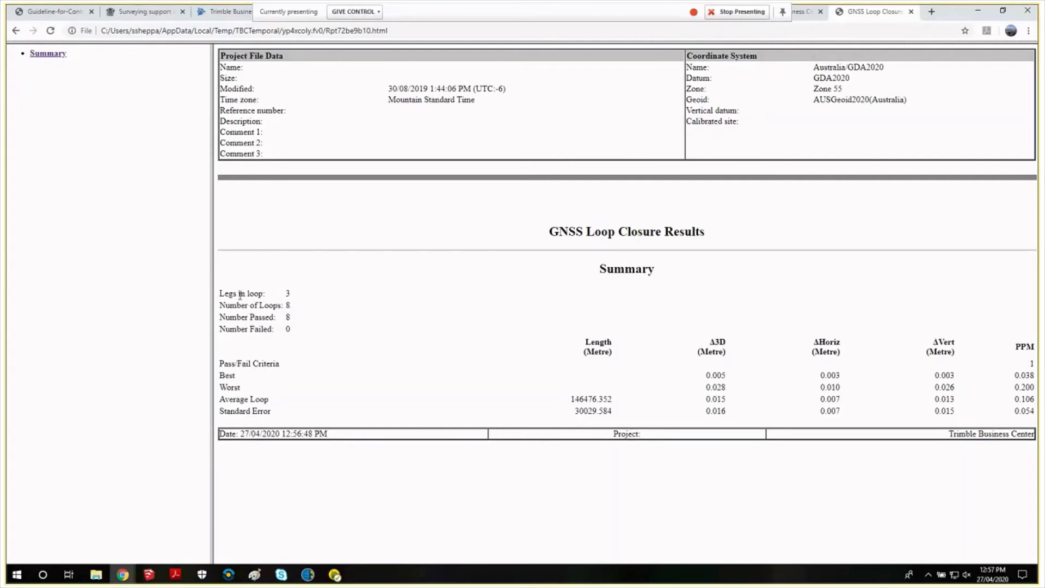
Step: Examine the loop counts and closure statistics in the GNSS Loop Closure Results summary, and return to Trimble Business Center
{"action": "left_click_drag", "start_coordinate": [240, 295], "coordinate": [302, 316]}
{"action": "left_click", "coordinate": [598, 429]}
{"action": "key", "text": "alt+Tab"}
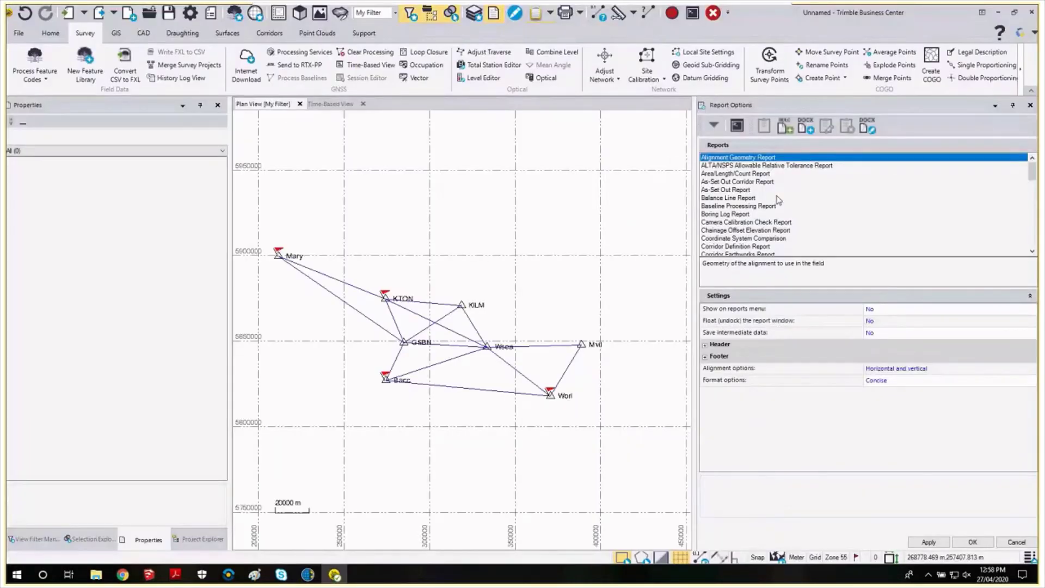
Step: Set the GNSS Loop Closure Results report options to show the passed loop section, and accept them
{"action": "scroll", "coordinate": [779, 200], "scroll_direction": "down", "scroll_amount": 2}
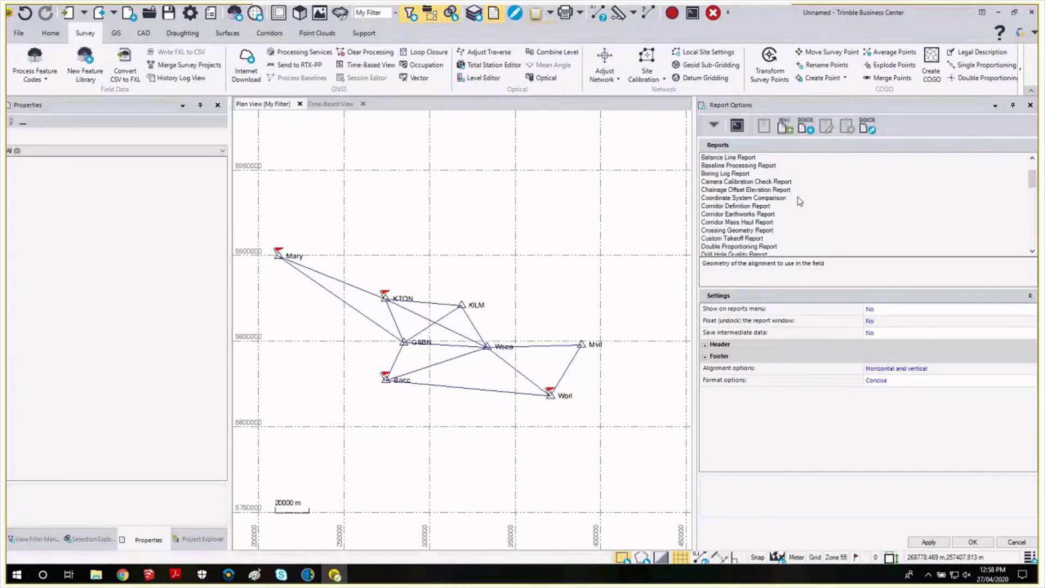
{"action": "scroll", "coordinate": [799, 201], "scroll_direction": "down", "scroll_amount": 3}
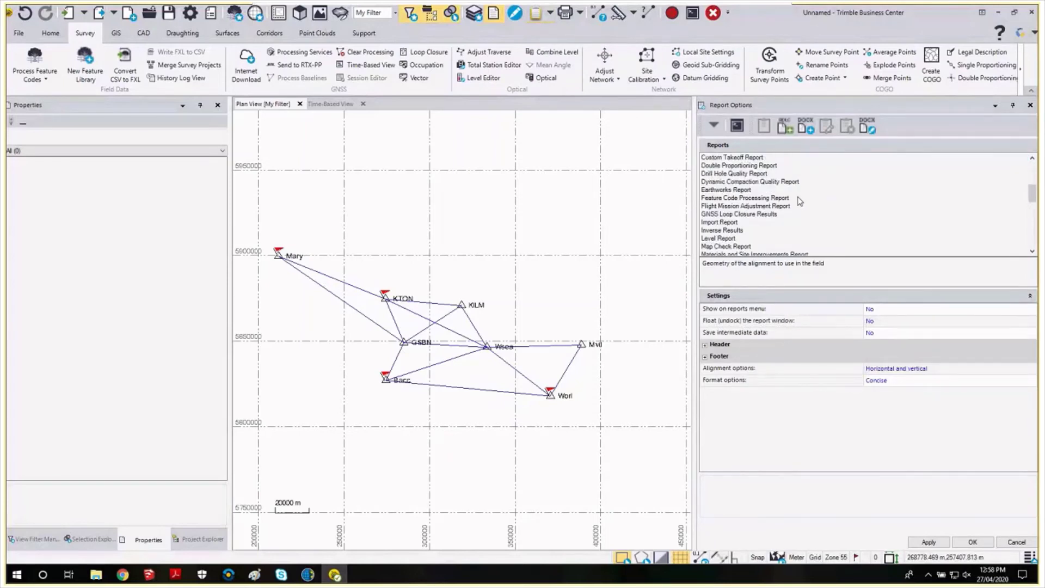
{"action": "left_click", "coordinate": [755, 214]}
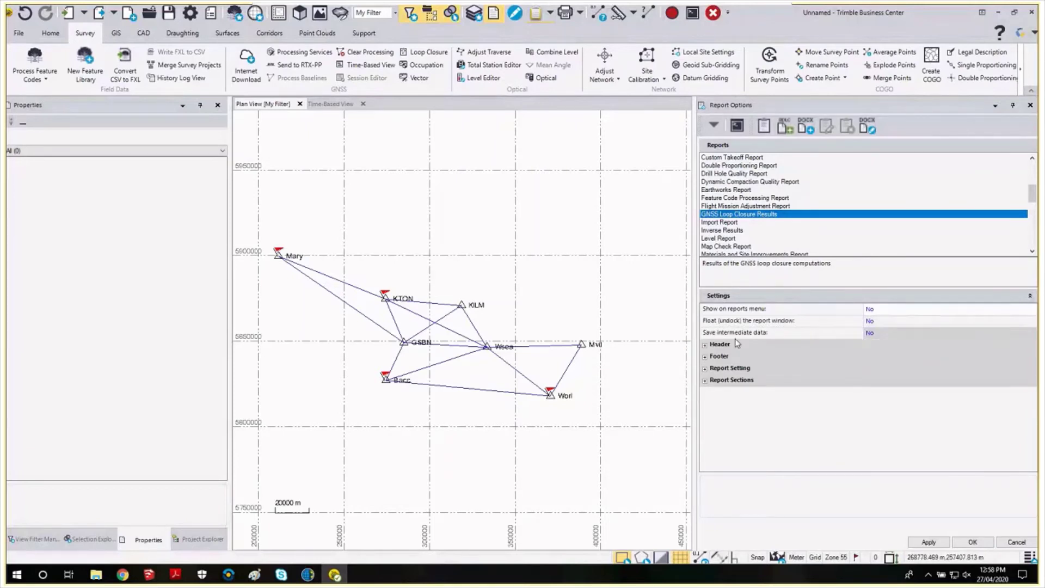
{"action": "double_click", "coordinate": [740, 368]}
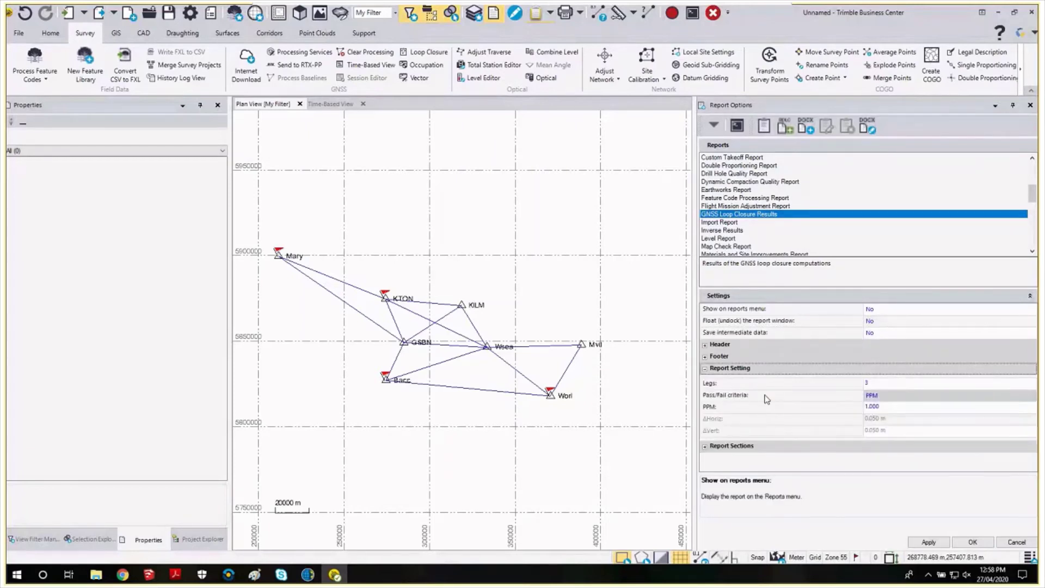
{"action": "left_click", "coordinate": [713, 445]}
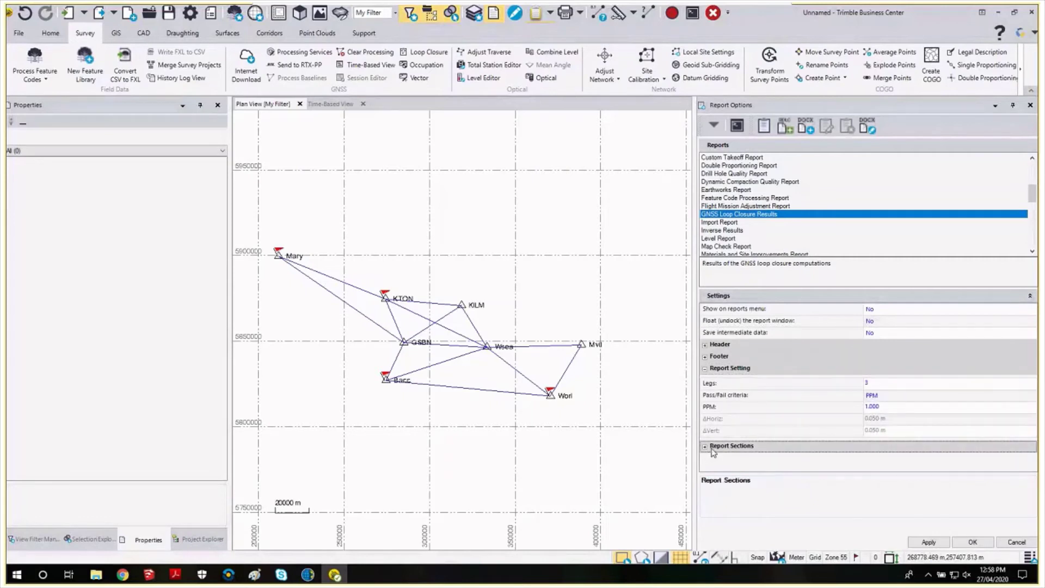
{"action": "left_click", "coordinate": [705, 368]}
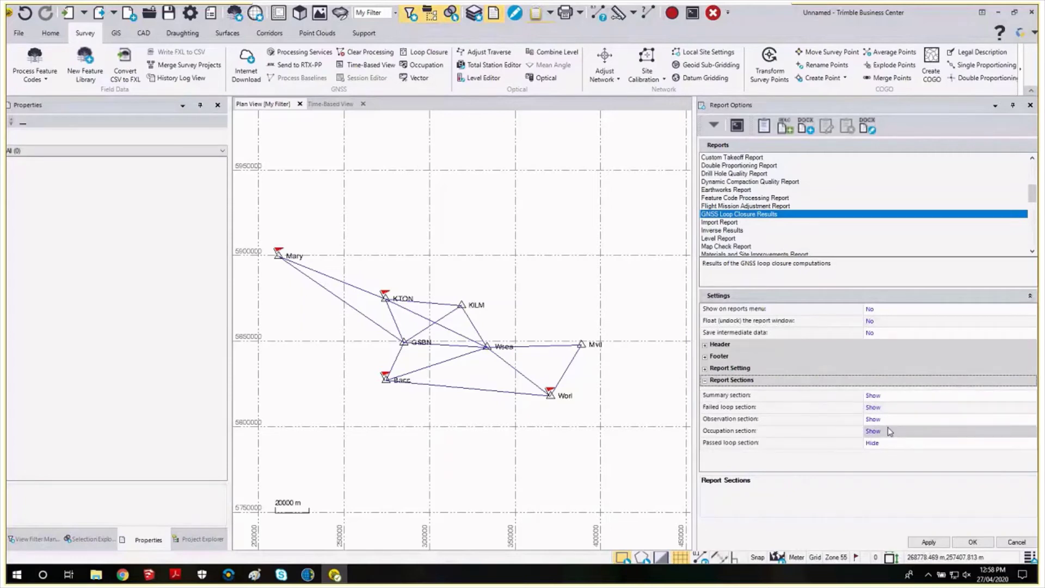
{"action": "left_click", "coordinate": [884, 443]}
{"action": "left_click", "coordinate": [877, 453]}
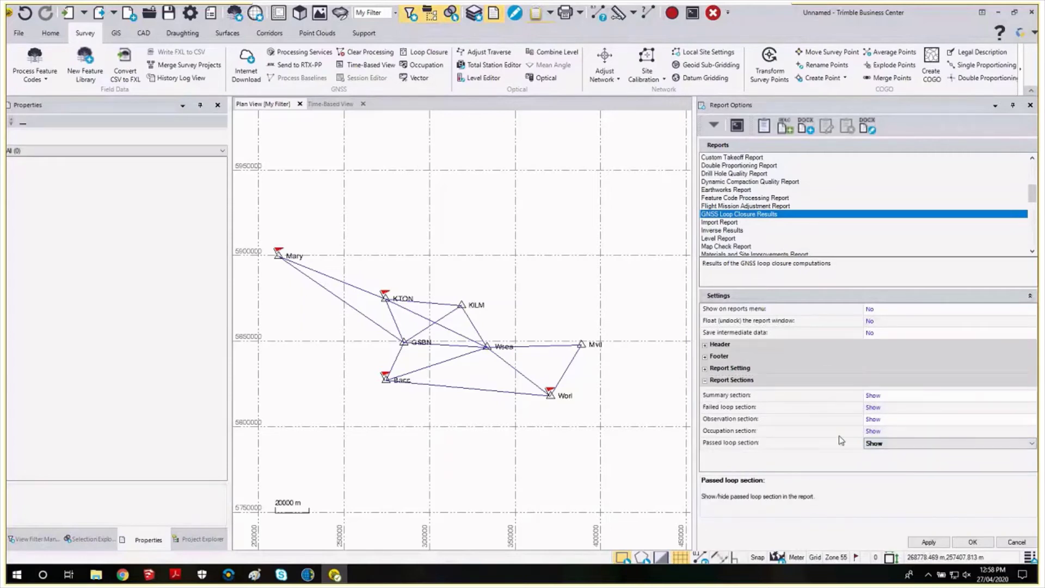
{"action": "left_click", "coordinate": [972, 542]}
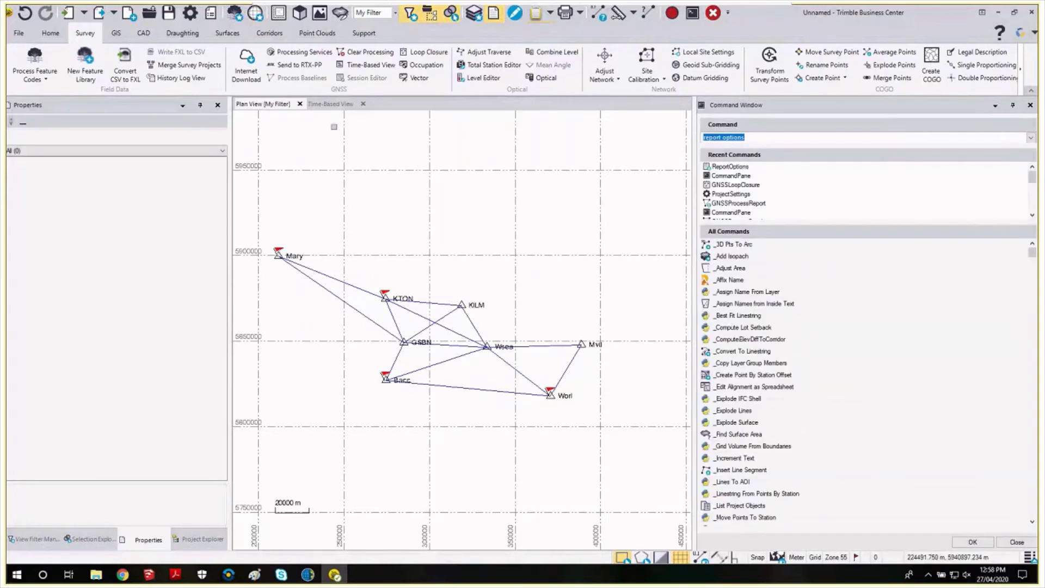
Step: Regenerate the GNSS loop closure report and examine its summary and passed loops
{"action": "left_click", "coordinate": [418, 54]}
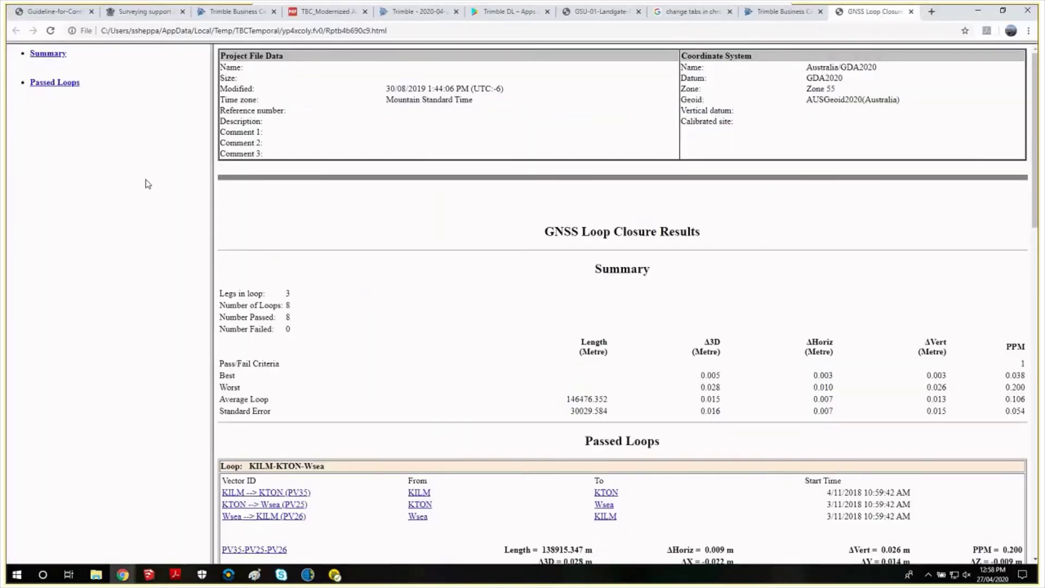
{"action": "scroll", "coordinate": [328, 317], "scroll_direction": "down", "scroll_amount": 1}
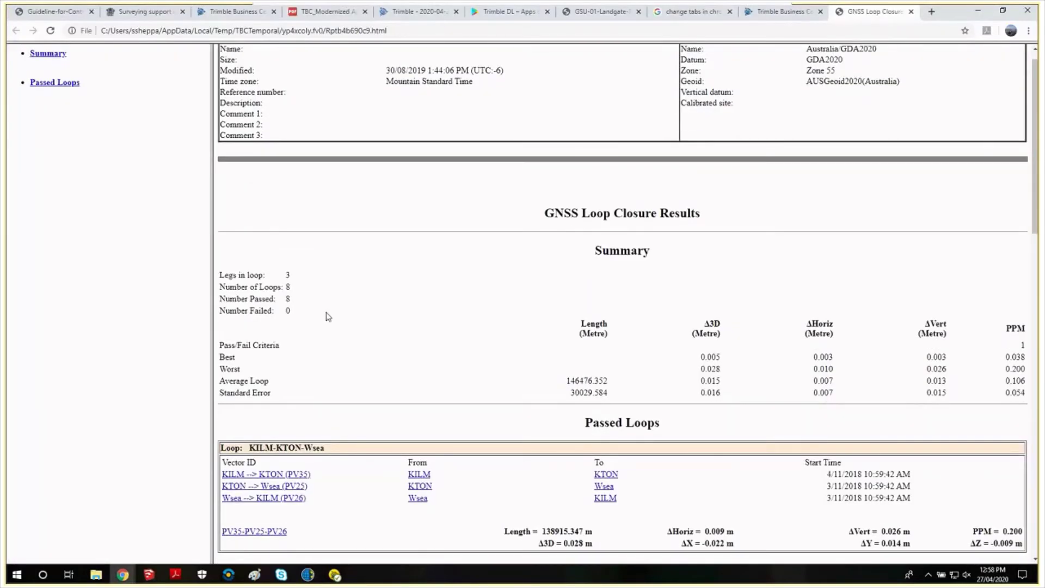
{"action": "scroll", "coordinate": [328, 316], "scroll_direction": "down", "scroll_amount": 3}
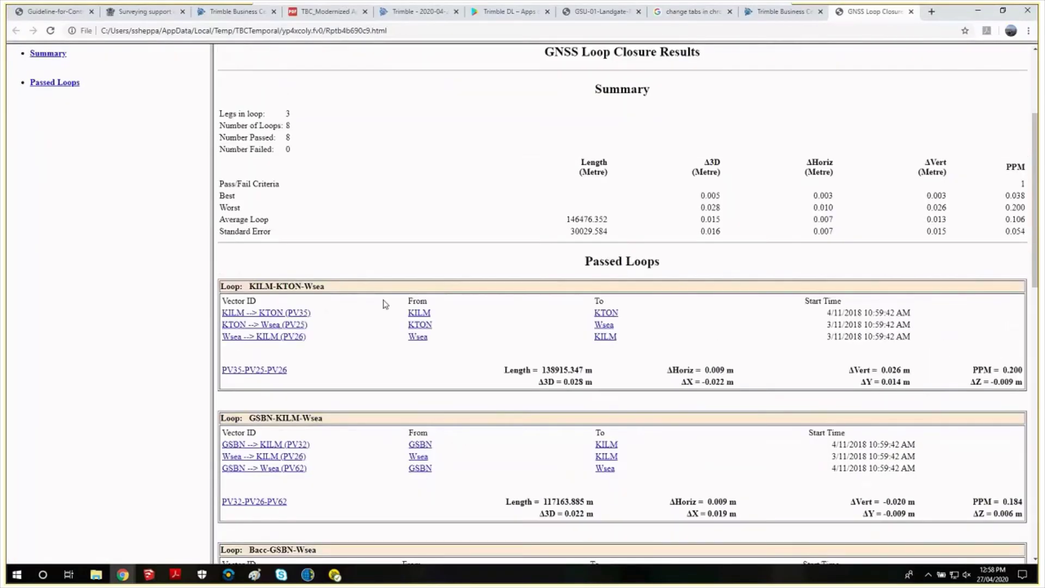
{"action": "scroll", "coordinate": [528, 263], "scroll_direction": "down", "scroll_amount": 3}
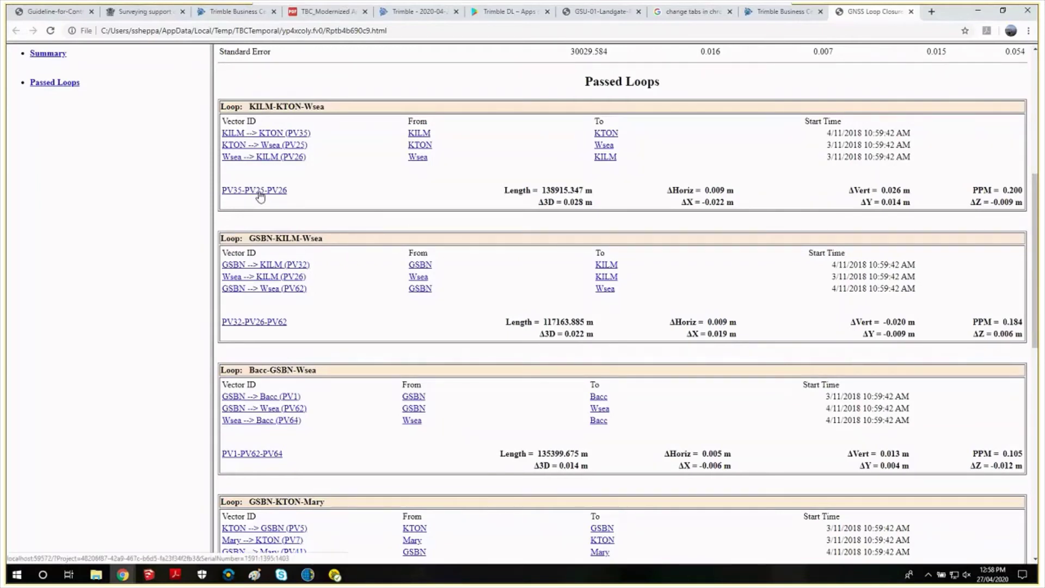
Step: Inspect the KILM-KTON-Wsea loop's vectors and point KILM in Trimble Business Center through the report links, and close the command window
{"action": "left_click", "coordinate": [333, 574]}
{"action": "scroll", "coordinate": [393, 318], "scroll_direction": "up", "scroll_amount": 3}
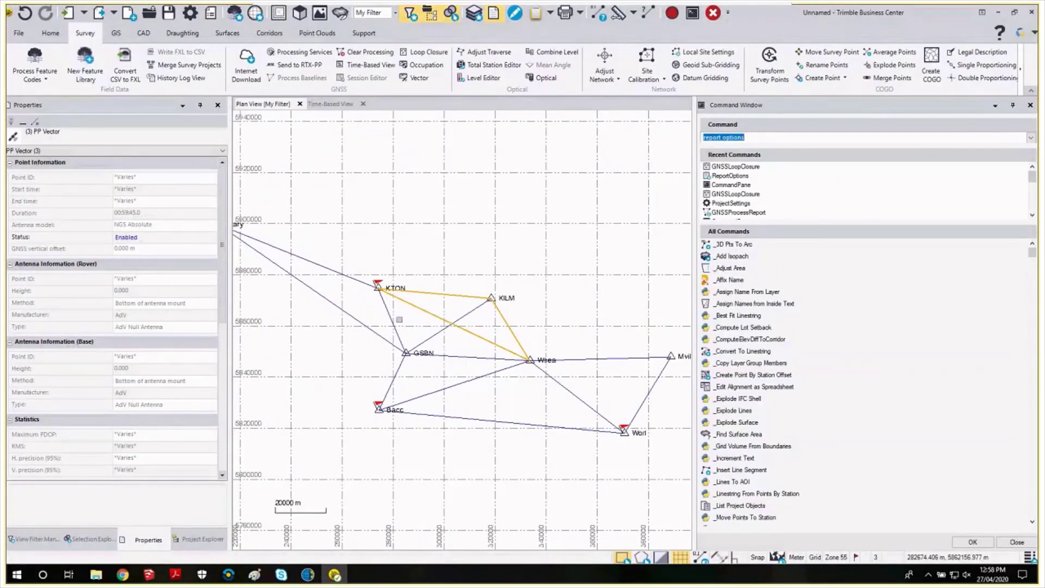
{"action": "mouse_move", "coordinate": [122, 577]}
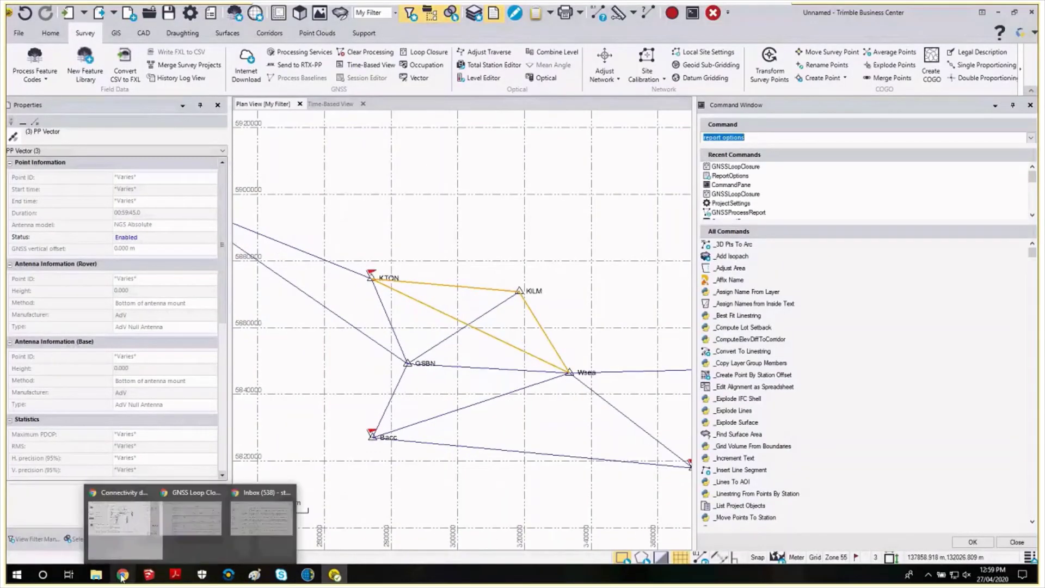
{"action": "left_click", "coordinate": [186, 548]}
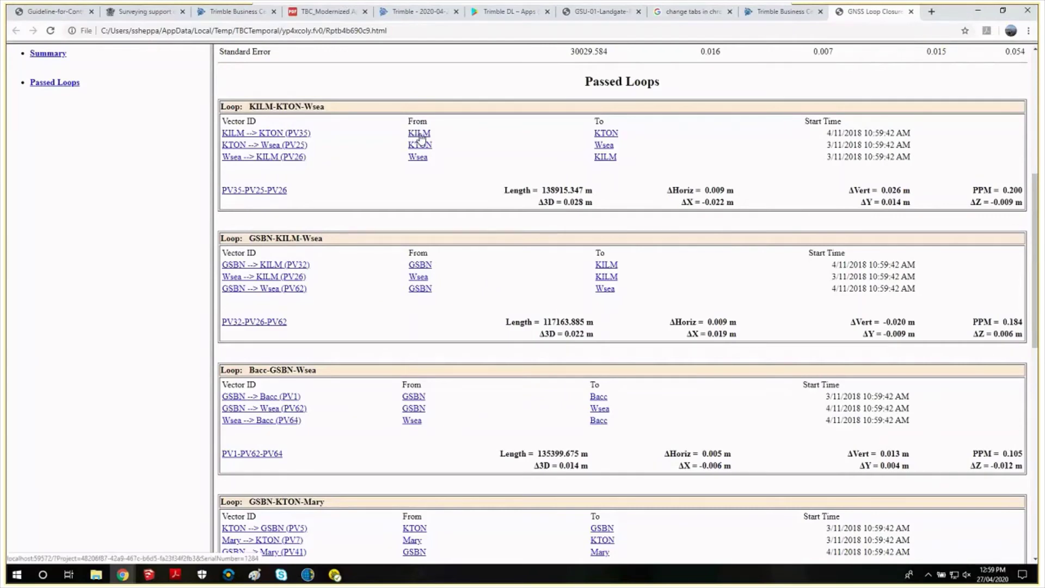
{"action": "left_click", "coordinate": [335, 575]}
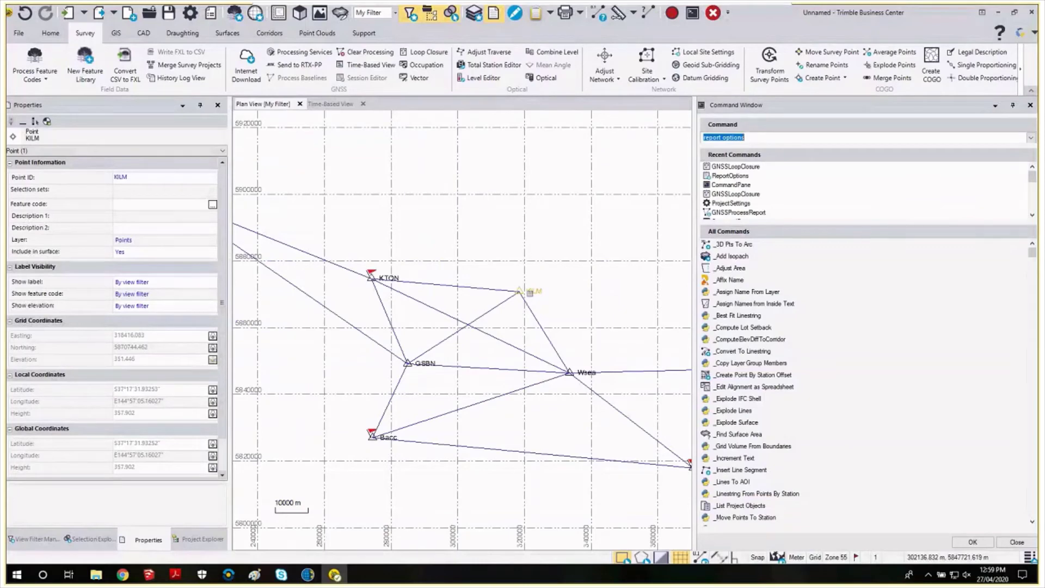
{"action": "left_click", "coordinate": [1030, 106]}
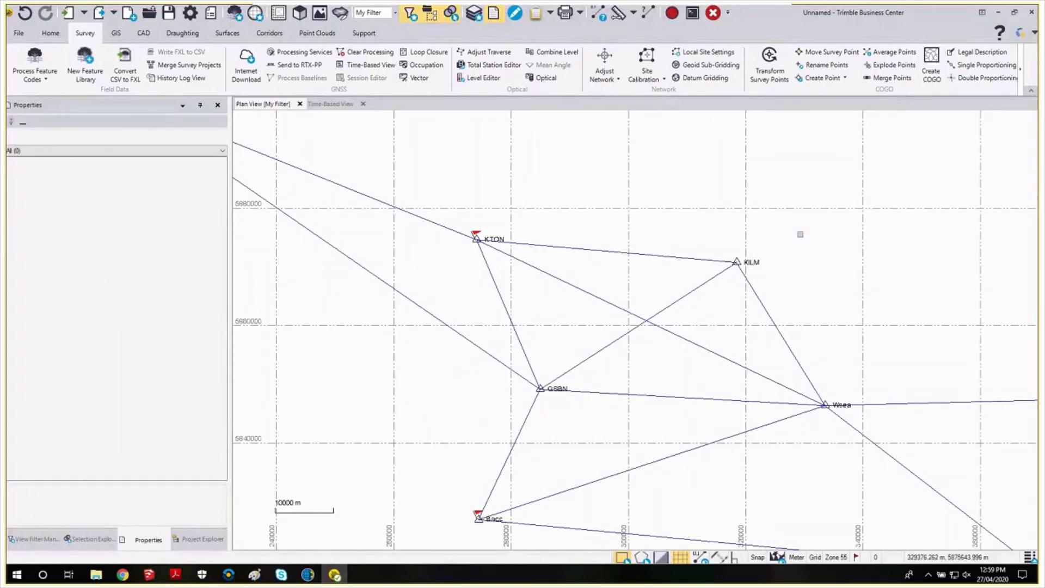
{"action": "scroll", "coordinate": [800, 234], "scroll_direction": "down", "scroll_amount": 2}
{"action": "mouse_move", "coordinate": [808, 242]}
{"action": "left_mouse_down"}
{"action": "mouse_move", "coordinate": [763, 267]}
{"action": "mouse_move", "coordinate": [772, 242]}
{"action": "mouse_move", "coordinate": [795, 250]}
{"action": "left_mouse_up"}
{"action": "scroll", "coordinate": [763, 265], "scroll_direction": "up", "scroll_amount": 1}
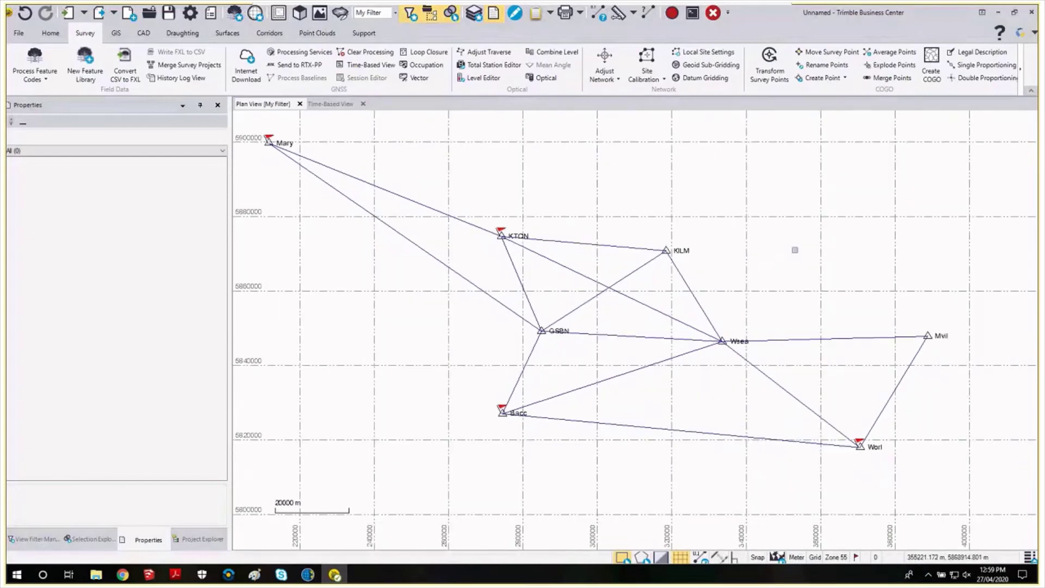
{"action": "left_click", "coordinate": [550, 13]}
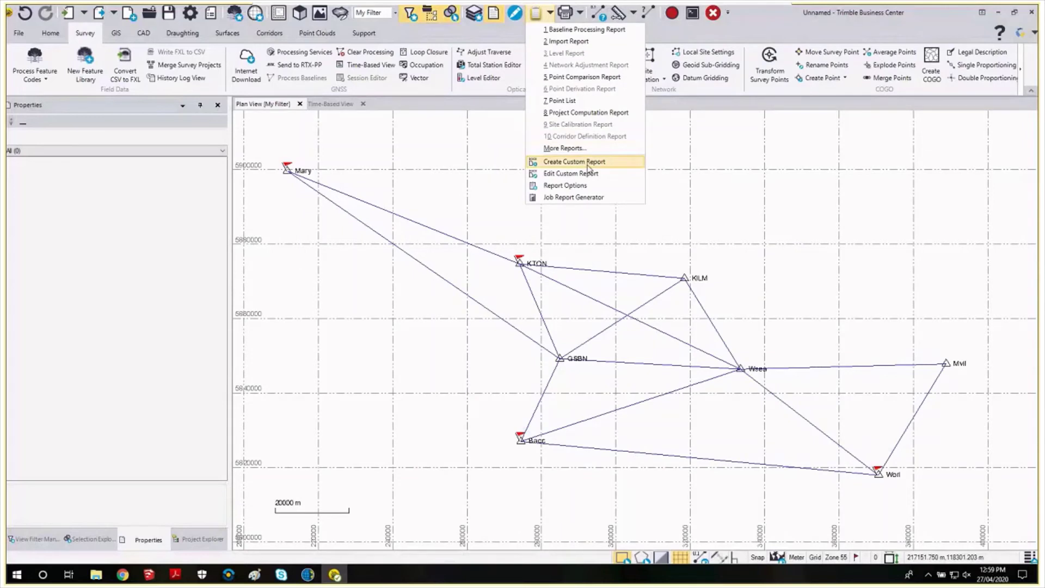
{"action": "left_click", "coordinate": [727, 168]}
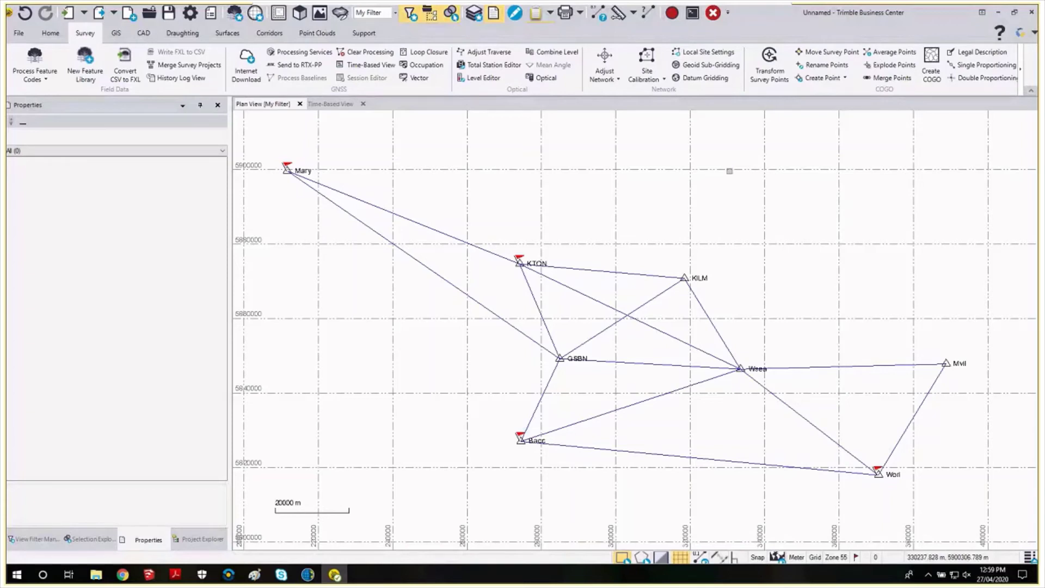
{"action": "left_click_drag", "start_coordinate": [735, 194], "coordinate": [725, 194]}
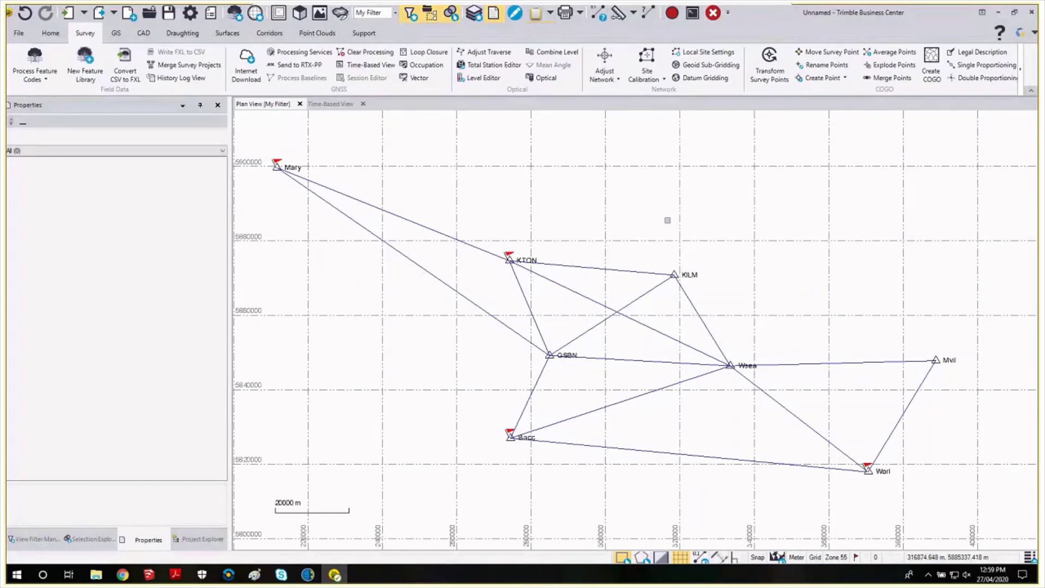
{"action": "left_click_drag", "start_coordinate": [667, 220], "coordinate": [687, 216]}
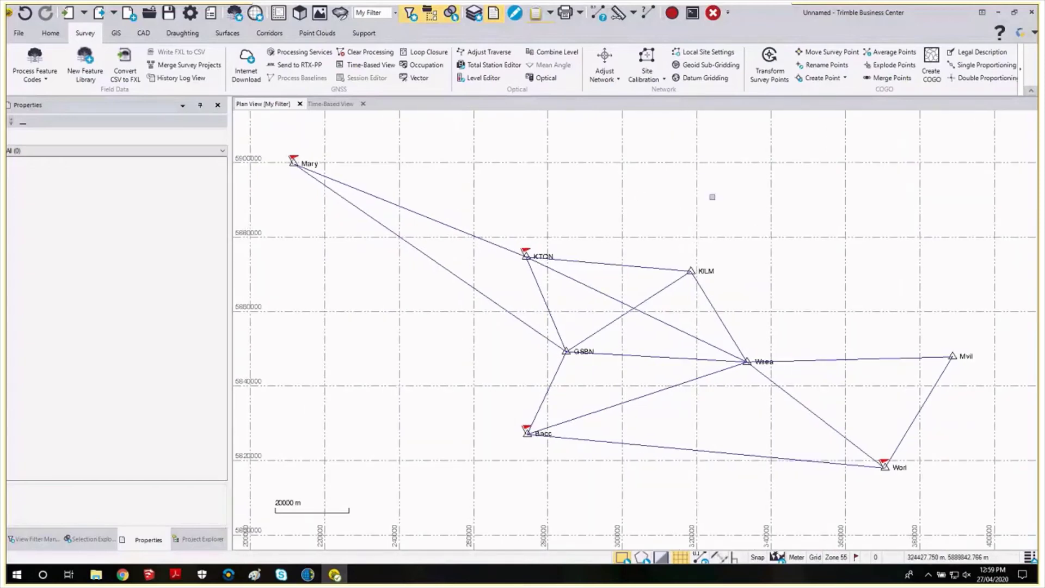
{"action": "scroll", "coordinate": [673, 205], "scroll_direction": "down", "scroll_amount": 1}
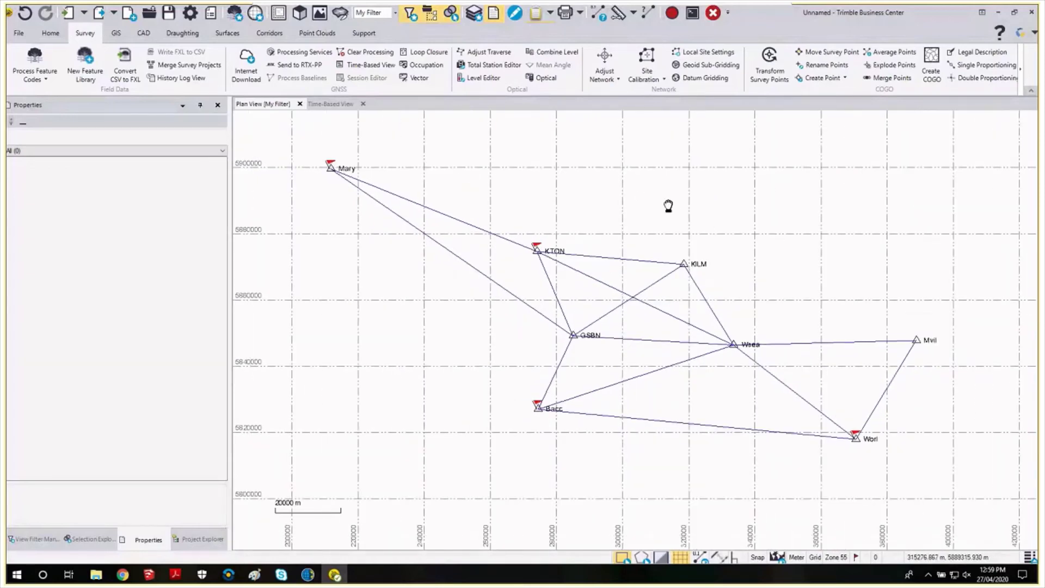
{"action": "mouse_move", "coordinate": [668, 206]}
{"action": "left_mouse_down"}
{"action": "mouse_move", "coordinate": [648, 218]}
{"action": "mouse_move", "coordinate": [692, 207]}
{"action": "left_mouse_up"}
{"action": "scroll", "coordinate": [664, 220], "scroll_direction": "up", "scroll_amount": 1}
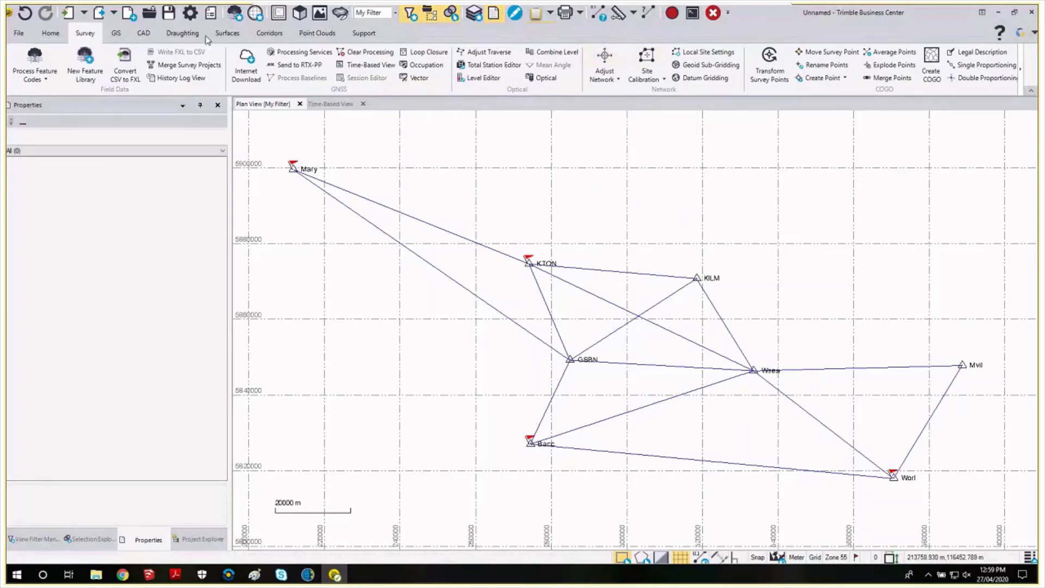
Step: Examine the general network adjustment settings and the default GNSS standard errors in the project settings, and close them
{"action": "left_click", "coordinate": [187, 18]}
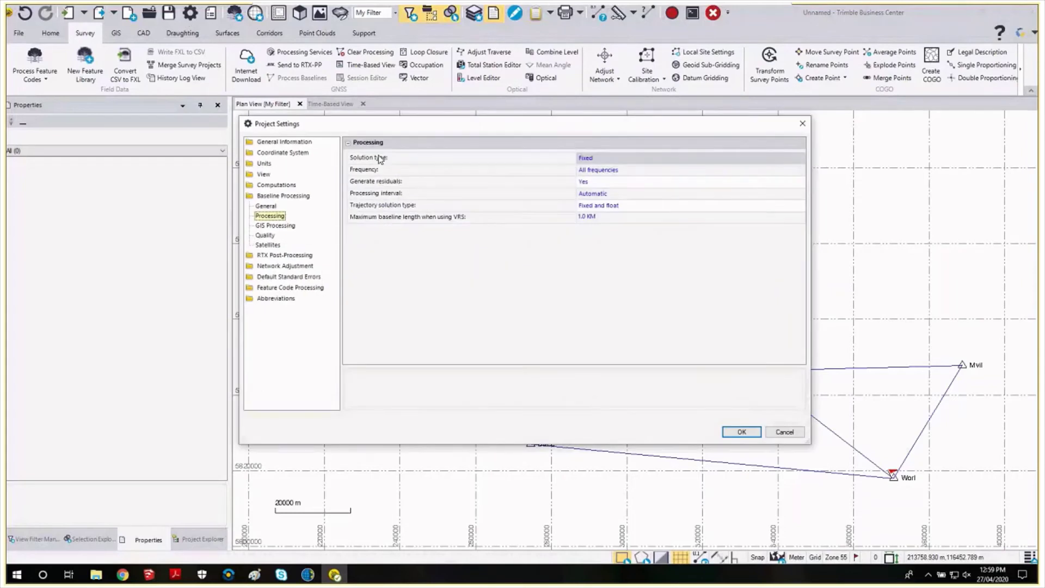
{"action": "left_click", "coordinate": [283, 265]}
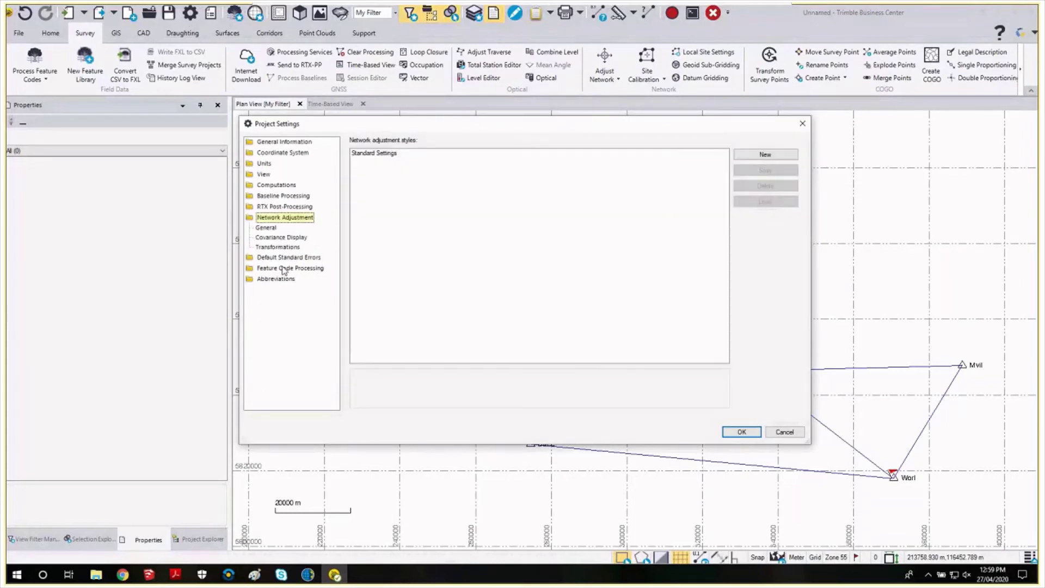
{"action": "left_click", "coordinate": [268, 228]}
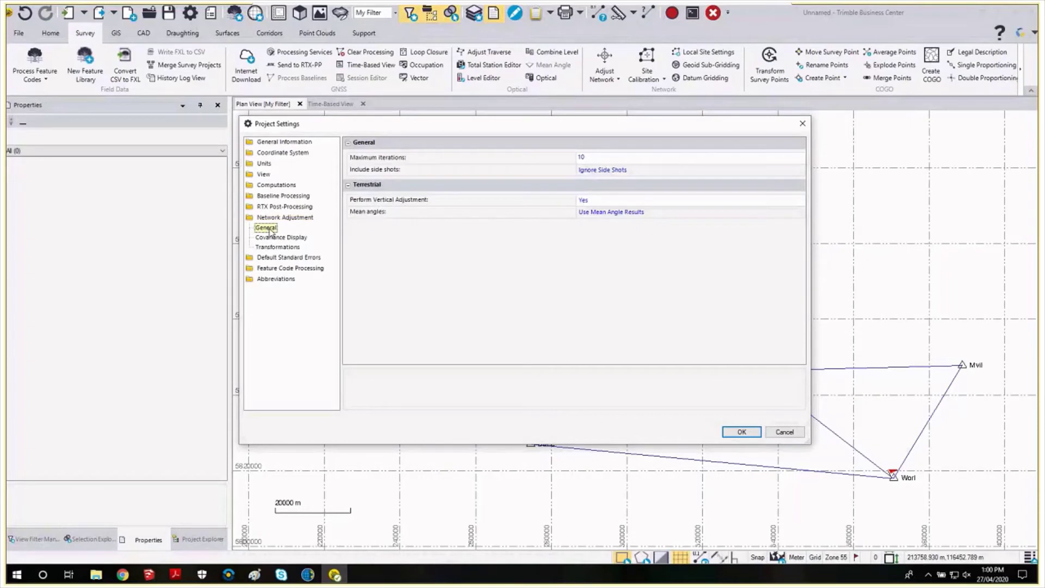
{"action": "left_click", "coordinate": [279, 258]}
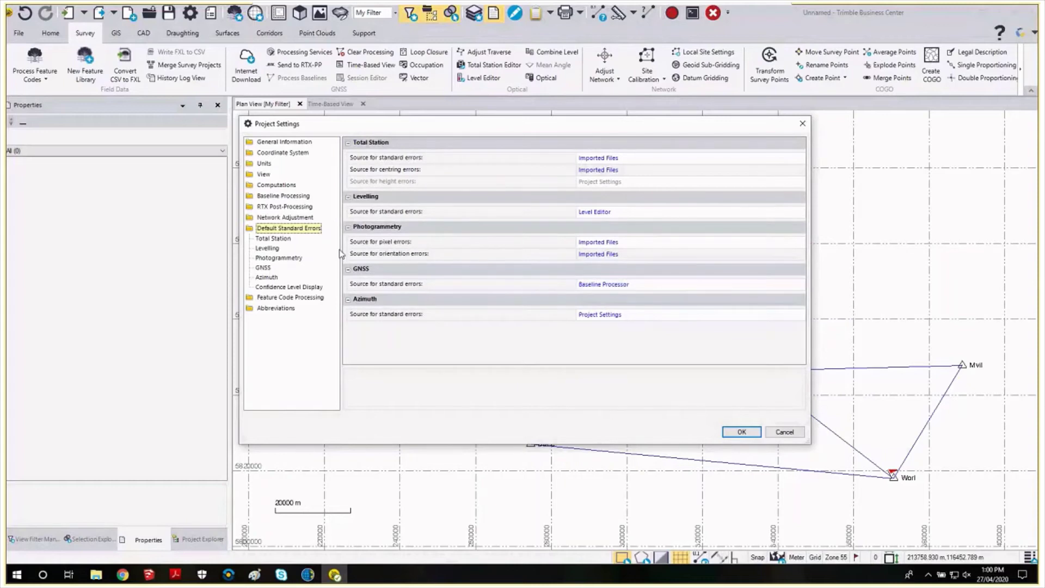
{"action": "left_click", "coordinate": [267, 269]}
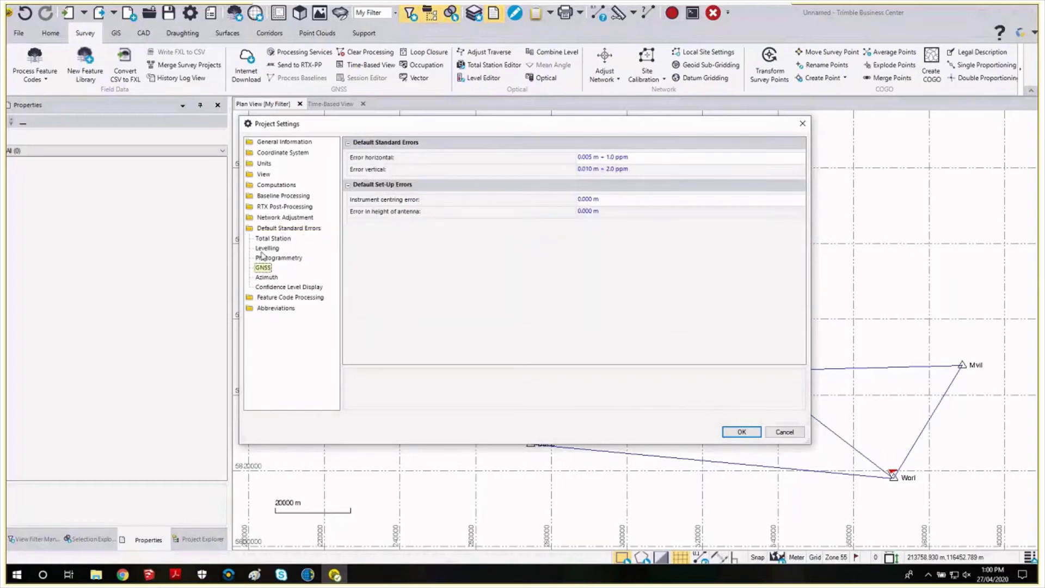
{"action": "left_click", "coordinate": [270, 230]}
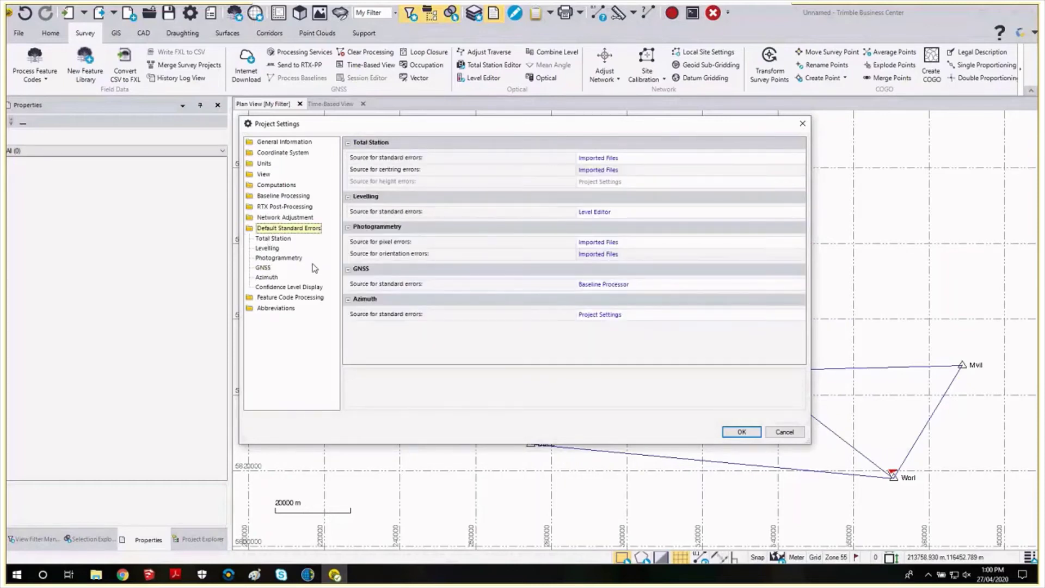
{"action": "left_click", "coordinate": [507, 283]}
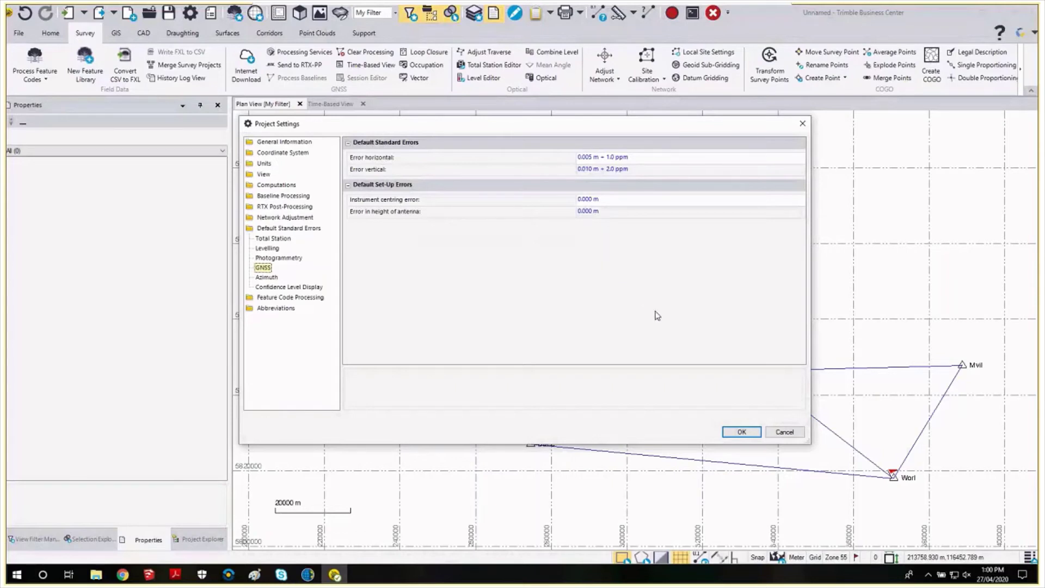
{"action": "left_click", "coordinate": [741, 432]}
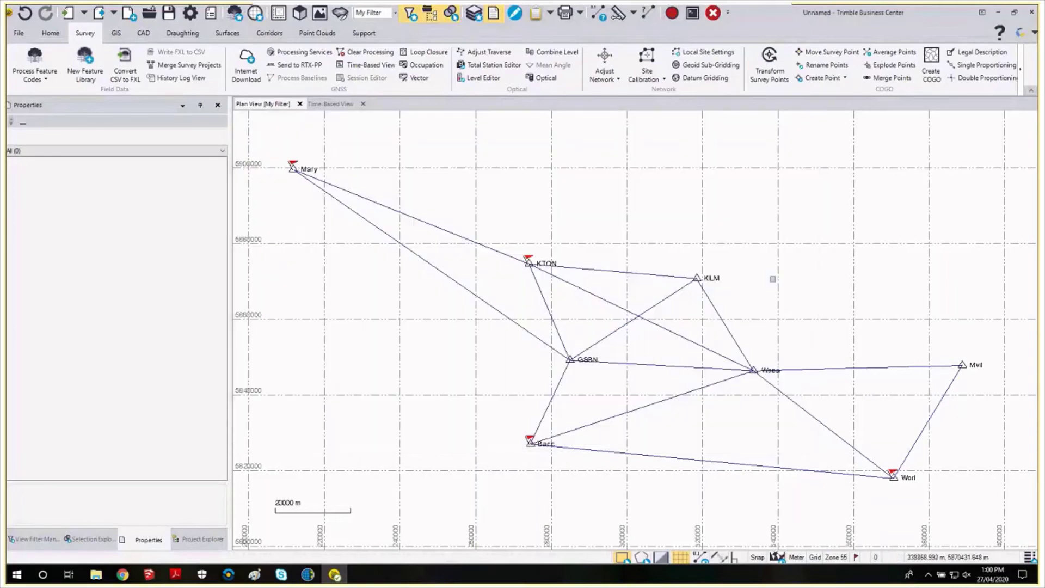
Step: Run a network adjustment without any fixed coordinates, continuing despite the unresolved project computation errors
{"action": "left_click", "coordinate": [607, 60]}
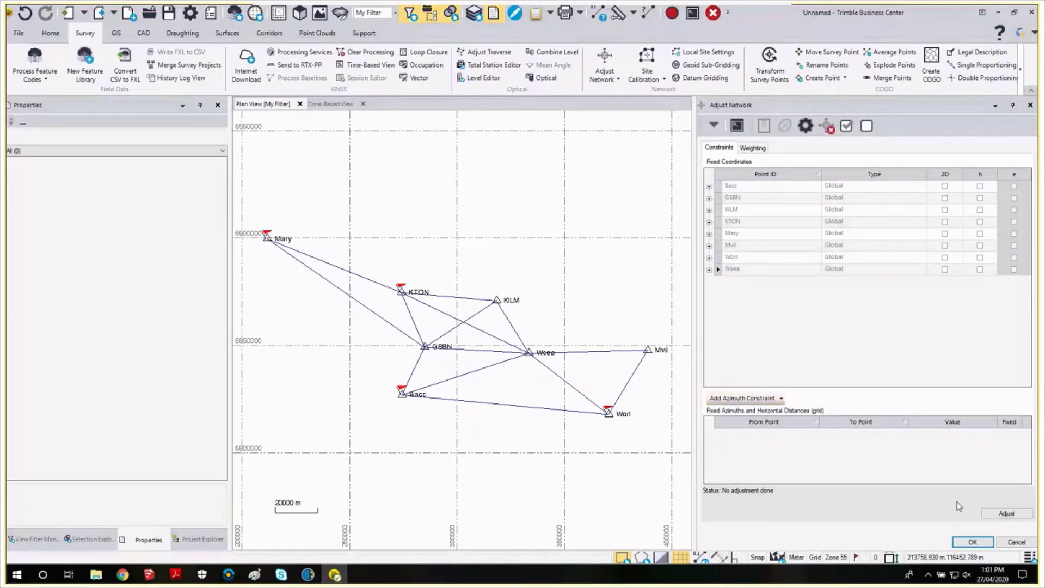
{"action": "left_click", "coordinate": [1006, 514]}
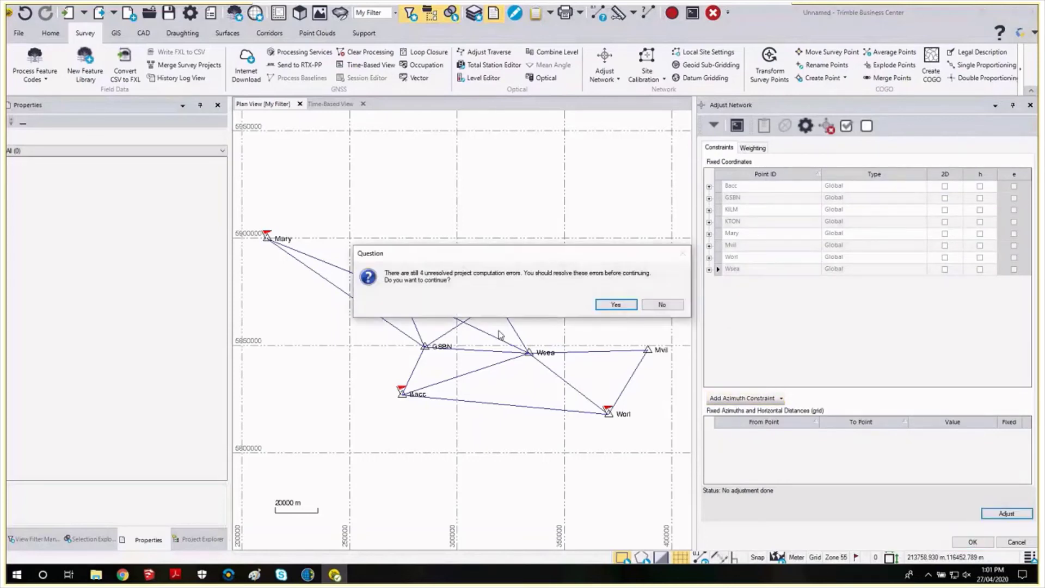
{"action": "left_click", "coordinate": [614, 304]}
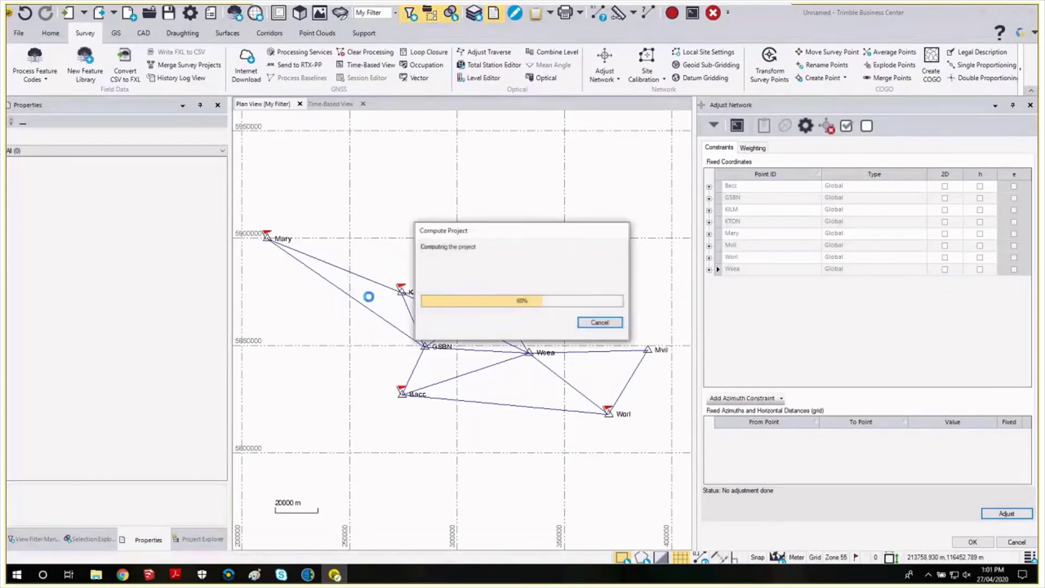
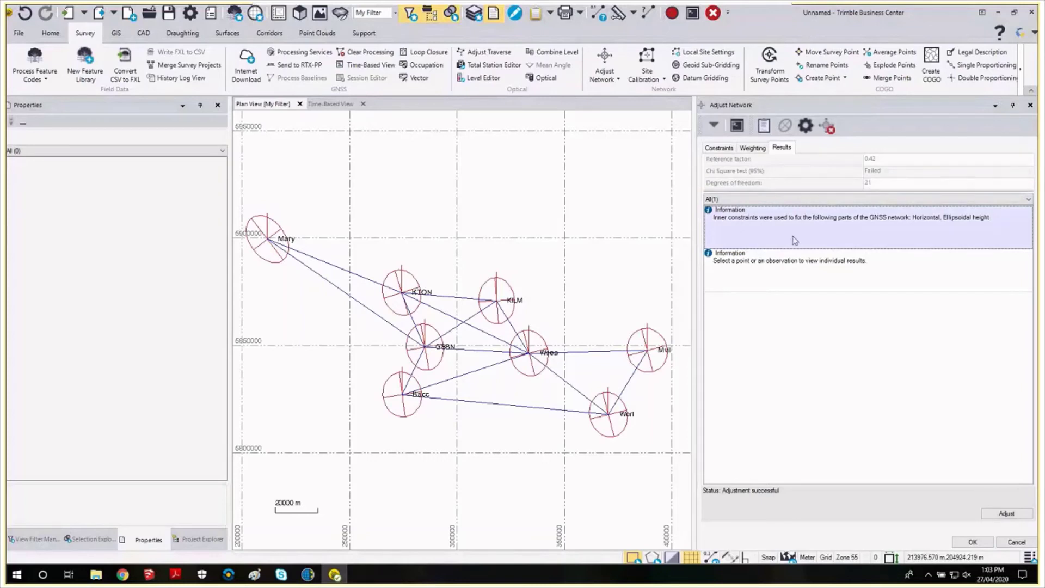
Step: Examine the adjusted network's error ellipses in the plan view and review the enabled baselines in the time-based view
{"action": "scroll", "coordinate": [542, 299], "scroll_direction": "down", "scroll_amount": 1}
{"action": "scroll", "coordinate": [455, 392], "scroll_direction": "up", "scroll_amount": 1}
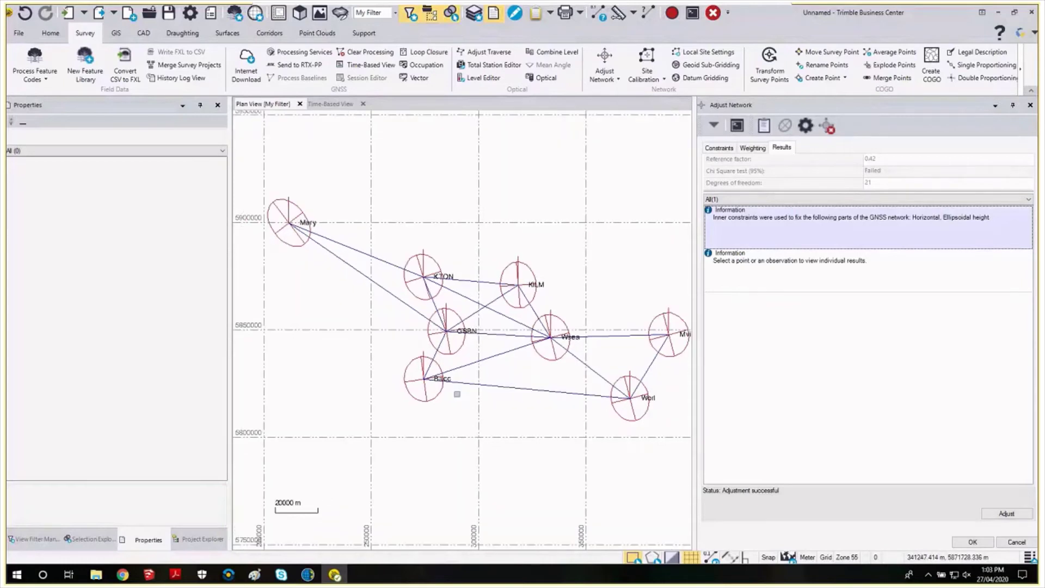
{"action": "scroll", "coordinate": [633, 296], "scroll_direction": "down", "scroll_amount": 1}
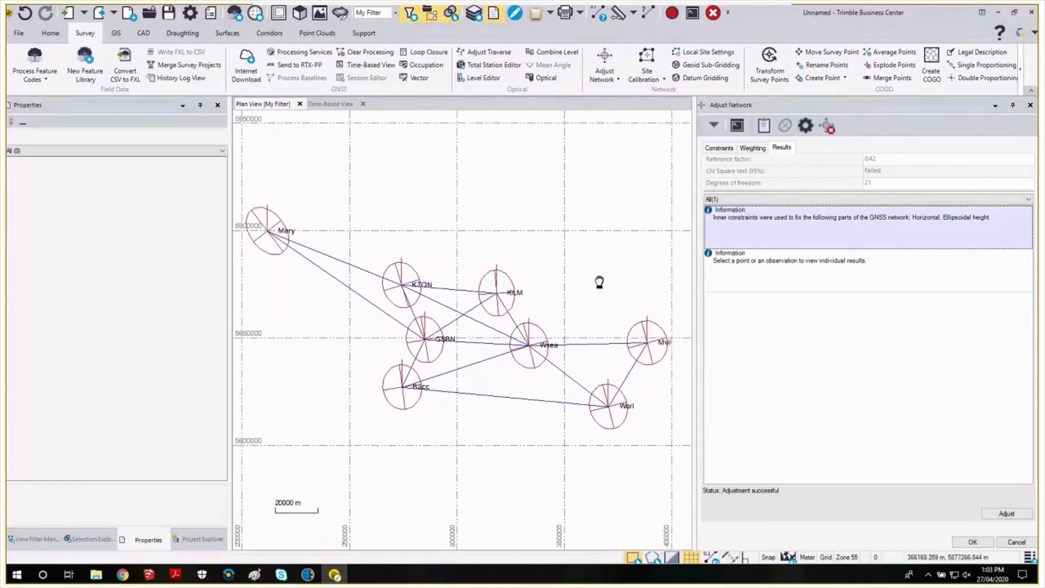
{"action": "left_click_drag", "start_coordinate": [599, 291], "coordinate": [590, 280]}
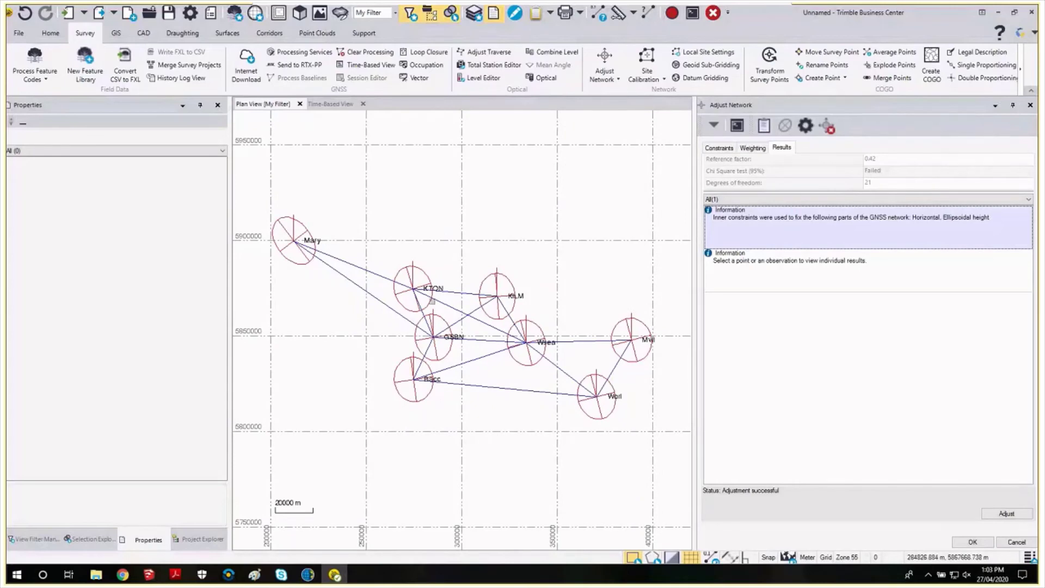
{"action": "left_click", "coordinate": [333, 104]}
{"action": "scroll", "coordinate": [317, 239], "scroll_direction": "down", "scroll_amount": 2}
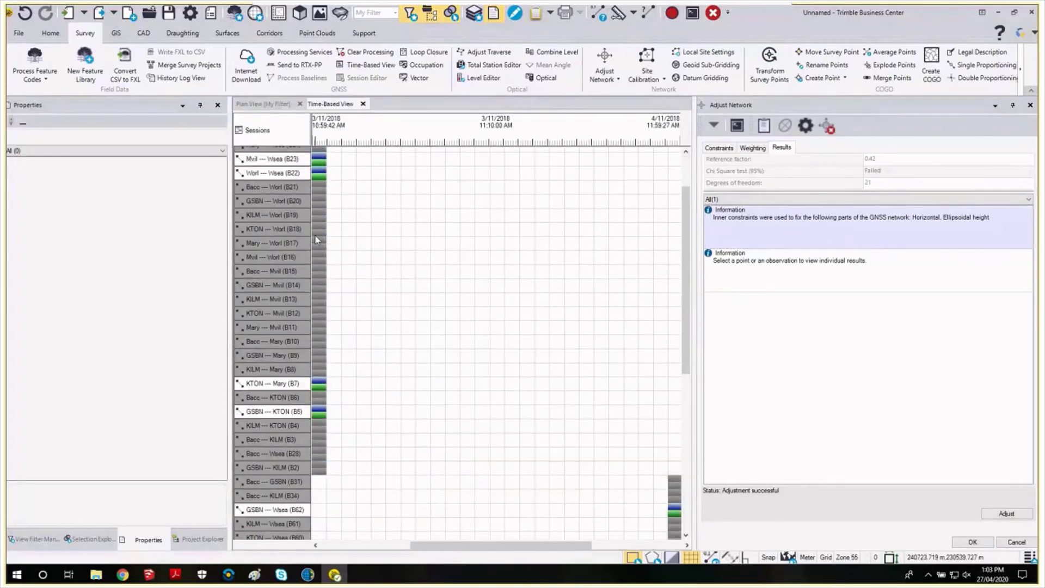
{"action": "scroll", "coordinate": [317, 239], "scroll_direction": "down", "scroll_amount": 10}
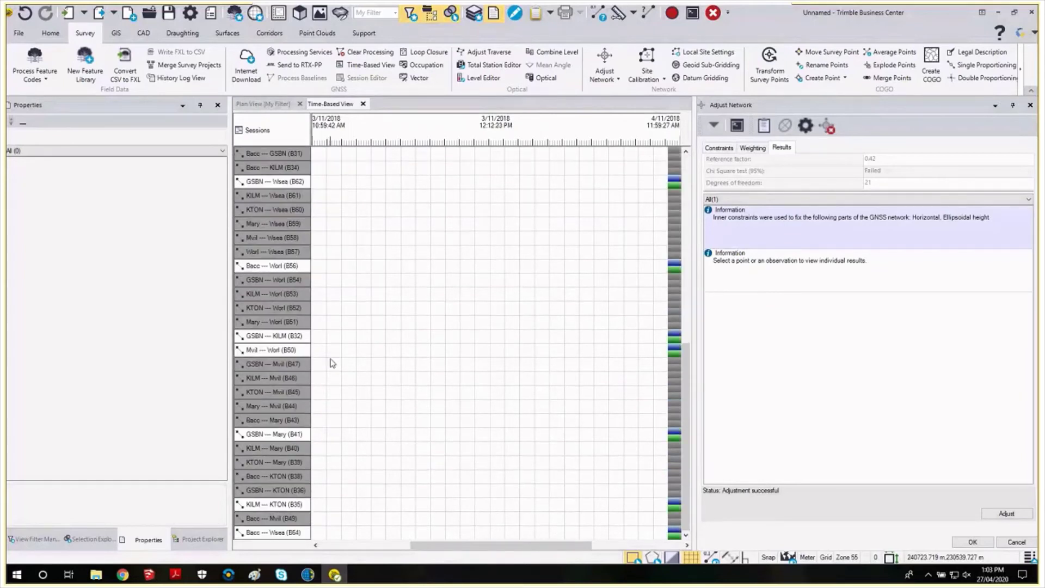
{"action": "scroll", "coordinate": [331, 406], "scroll_direction": "up", "scroll_amount": 12}
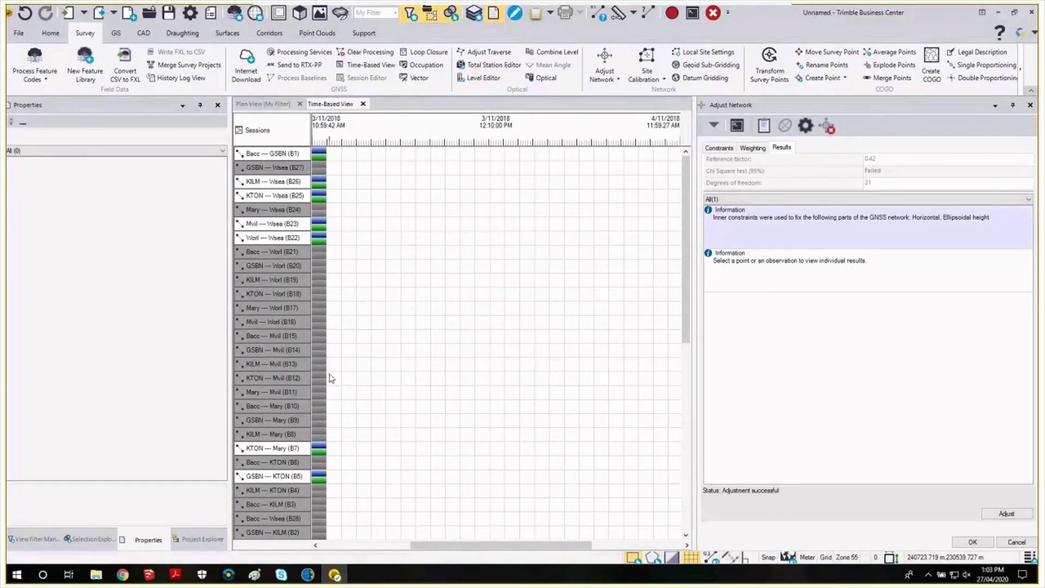
{"action": "left_click", "coordinate": [274, 104]}
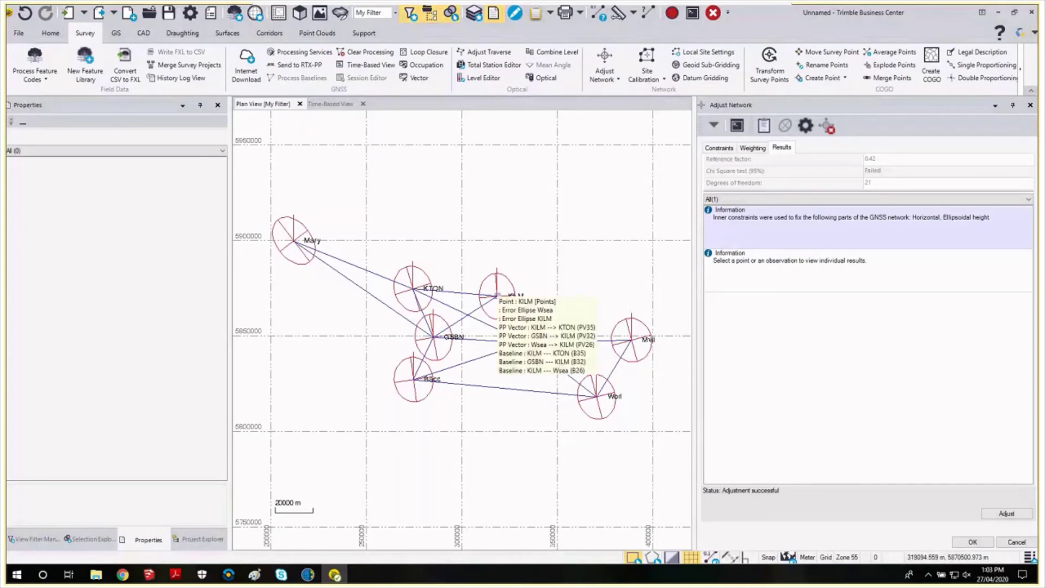
Step: Inspect the adjustment errors of point KILM and the weighting of the post processed vectors
{"action": "left_click", "coordinate": [498, 296]}
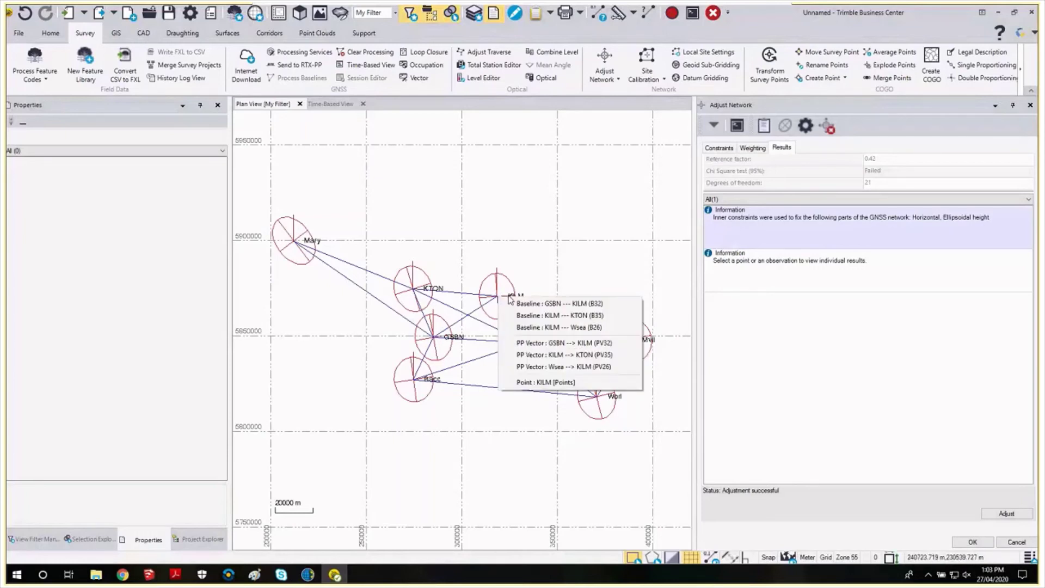
{"action": "left_click", "coordinate": [545, 382]}
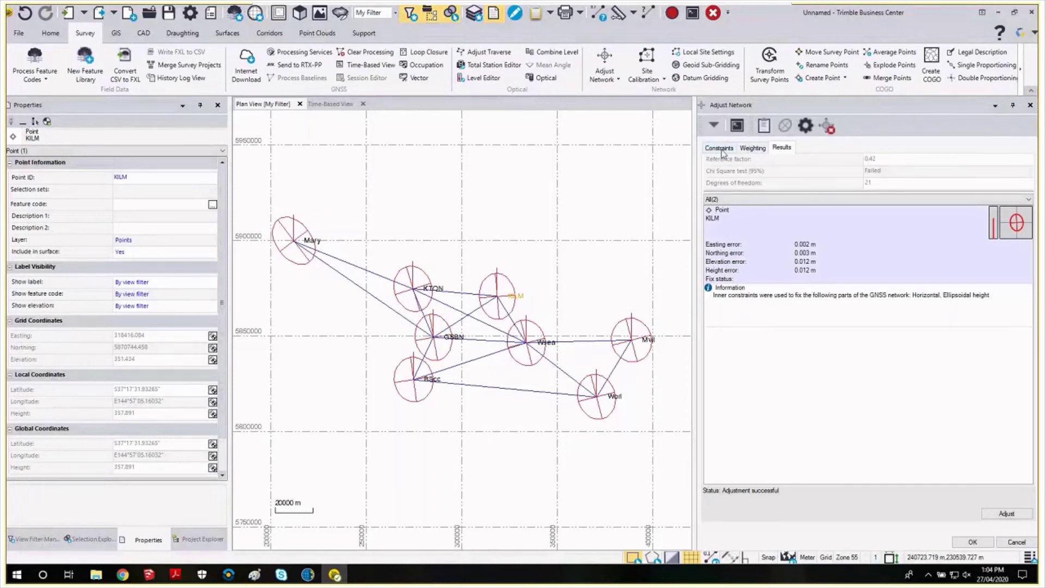
{"action": "left_click", "coordinate": [752, 148]}
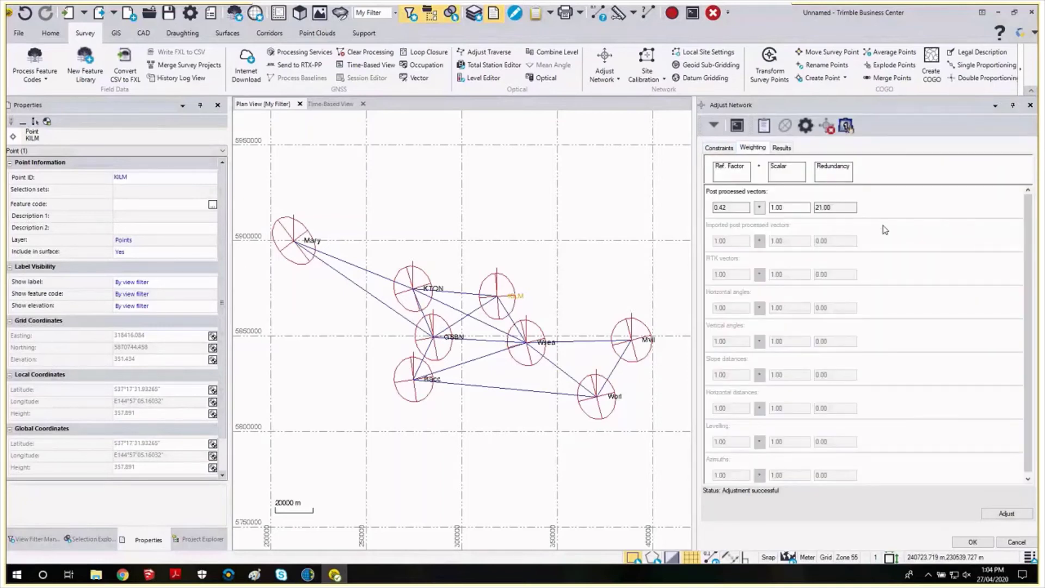
{"action": "scroll", "coordinate": [803, 365], "scroll_direction": "down", "scroll_amount": 1}
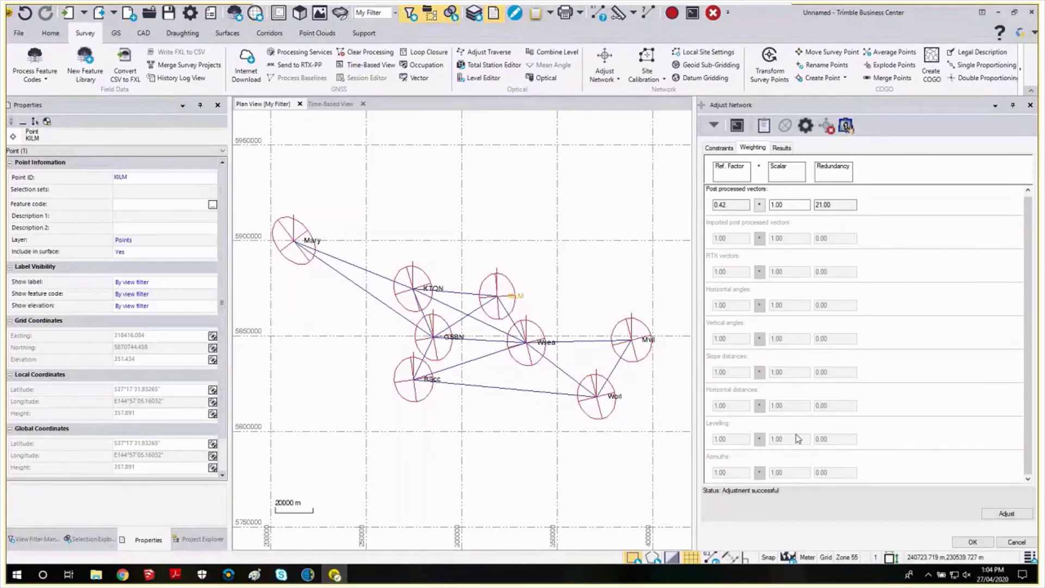
{"action": "scroll", "coordinate": [772, 440], "scroll_direction": "up", "scroll_amount": 1}
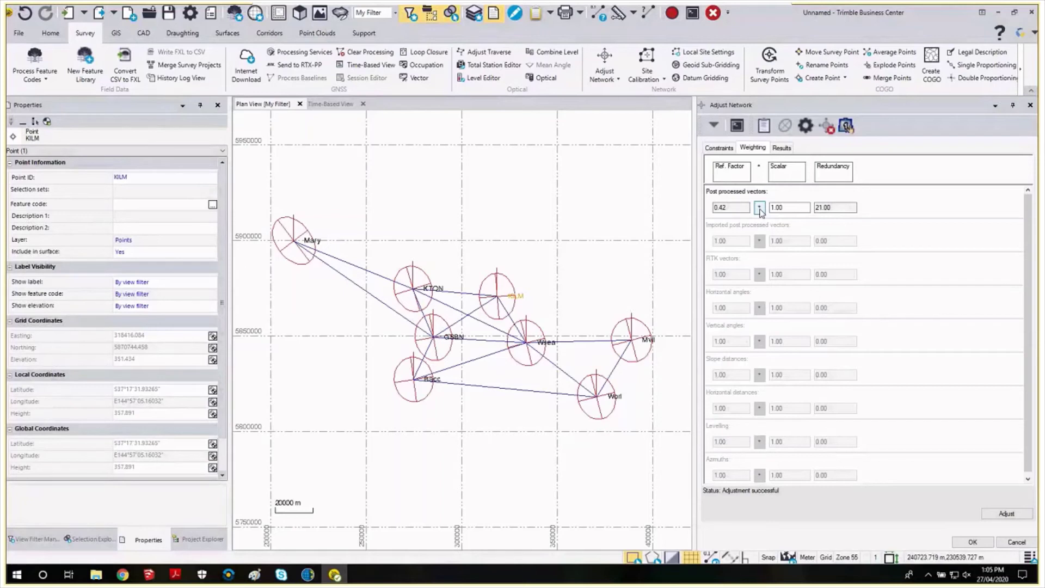
Step: Apply the reference factor to the scalar of the post processed vectors and rerun the network adjustment
{"action": "left_click", "coordinate": [760, 209]}
{"action": "left_click", "coordinate": [783, 148]}
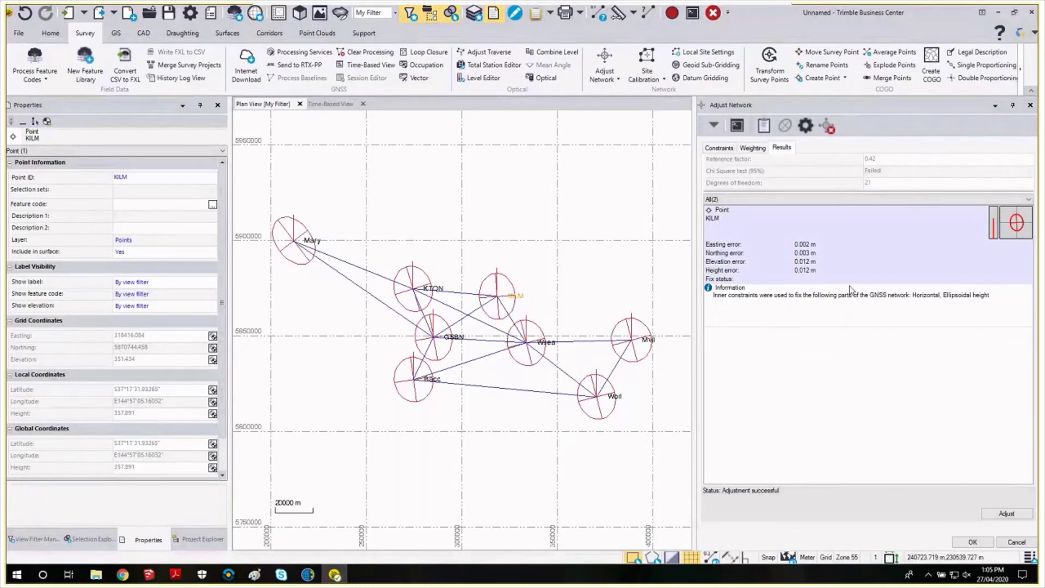
{"action": "left_click", "coordinate": [1007, 514]}
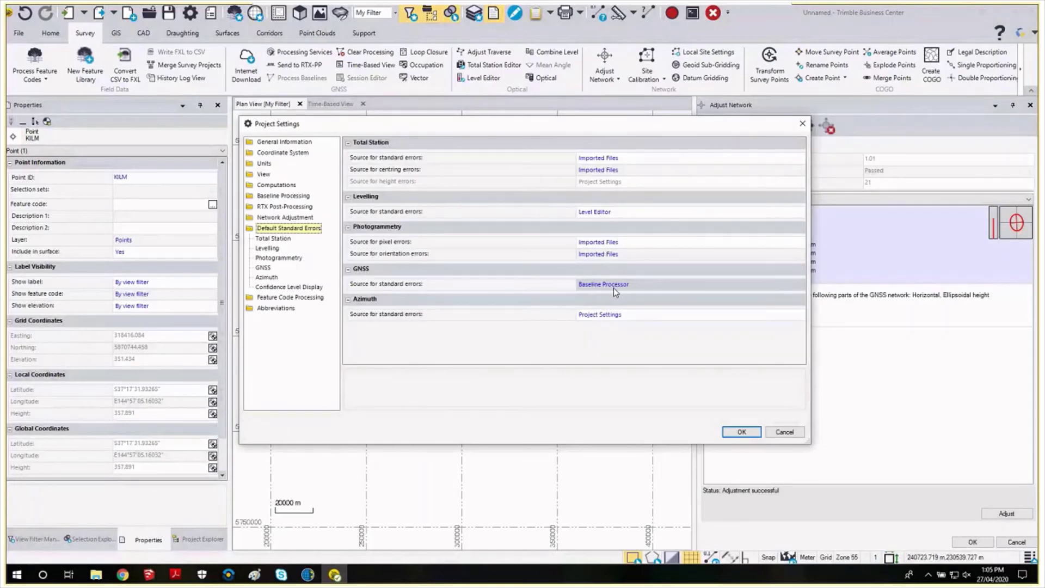
Step: Review the default GNSS standard errors and set the source for GNSS standard errors to Project Settings
{"action": "left_click", "coordinate": [264, 269]}
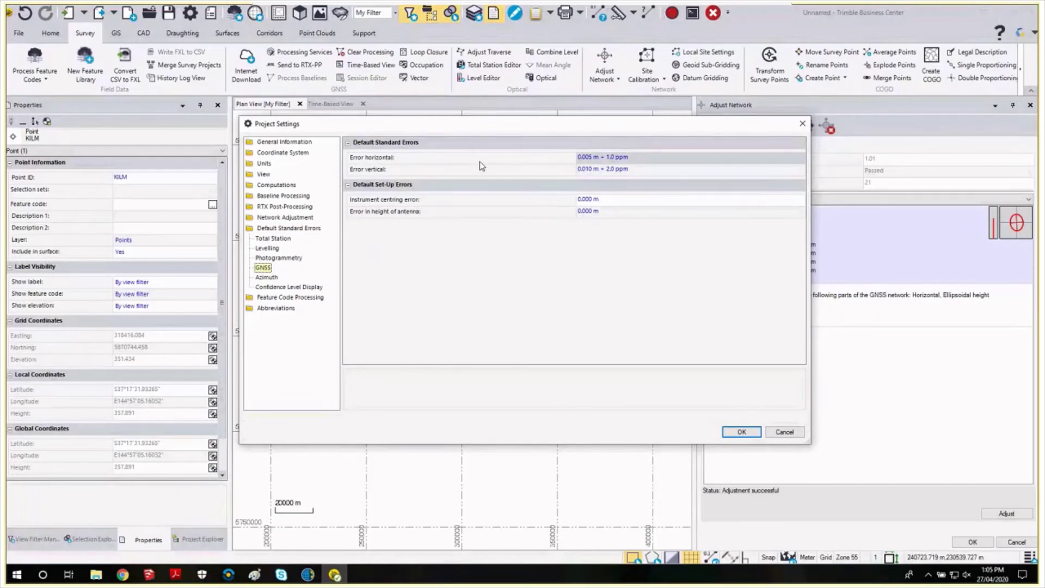
{"action": "left_click", "coordinate": [276, 229]}
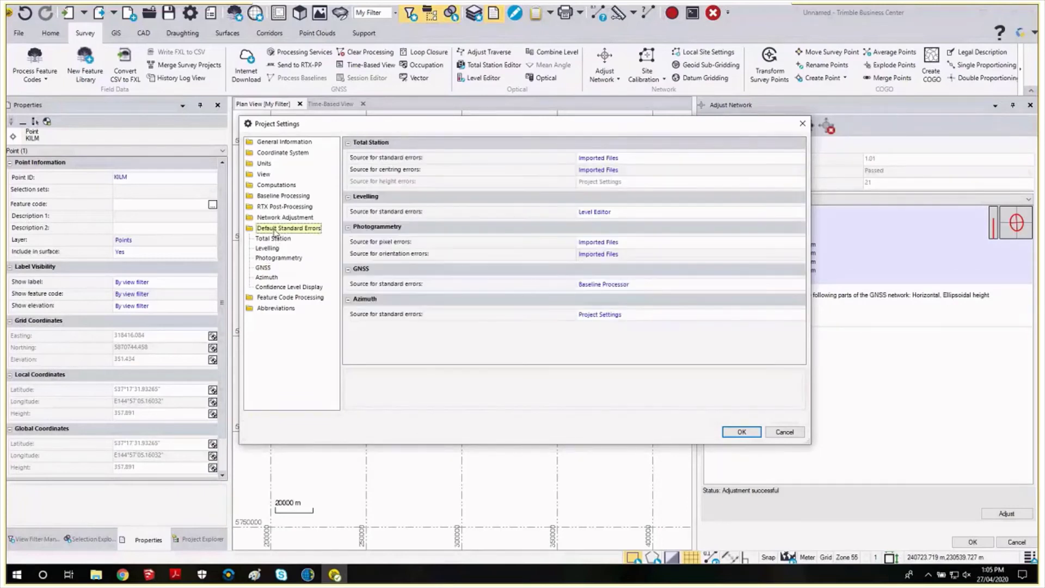
{"action": "left_click", "coordinate": [605, 284]}
{"action": "left_click", "coordinate": [620, 295]}
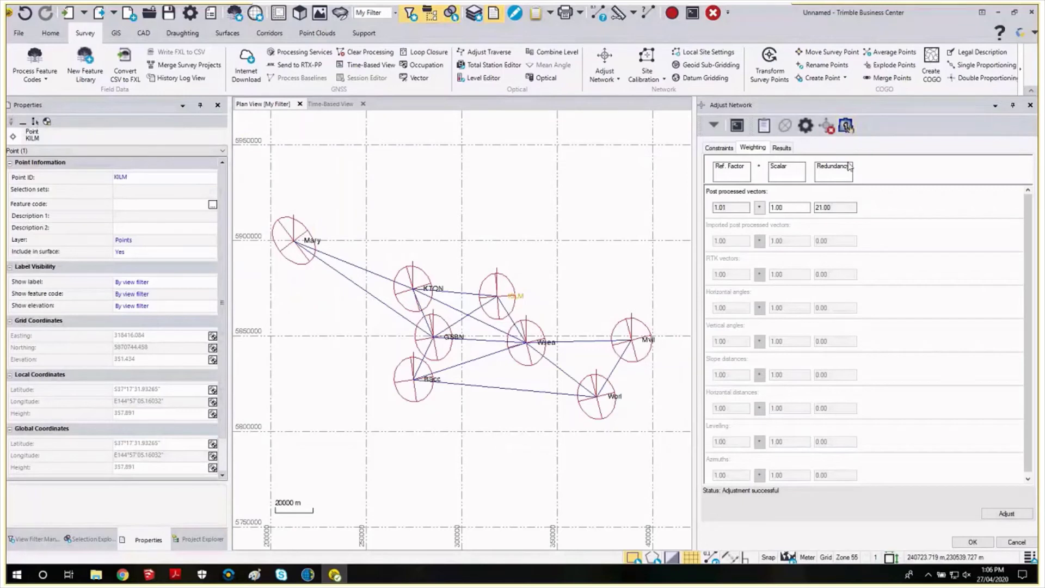
Step: Readjust the network using the project settings standard errors, checking the weighting and results
{"action": "left_click", "coordinate": [781, 147]}
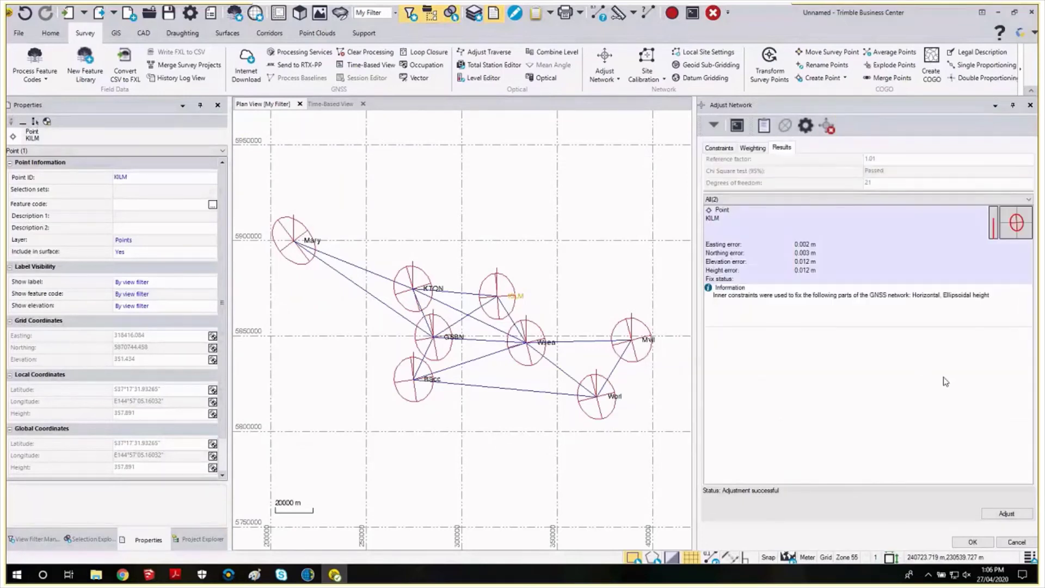
{"action": "left_click", "coordinate": [1006, 514]}
{"action": "left_click", "coordinate": [752, 148]}
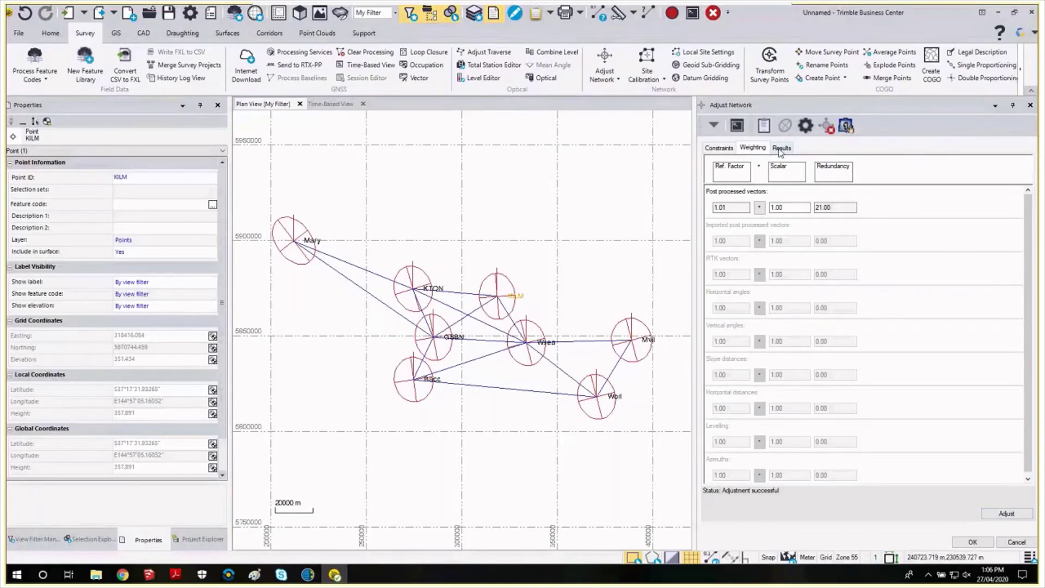
{"action": "left_click", "coordinate": [782, 148]}
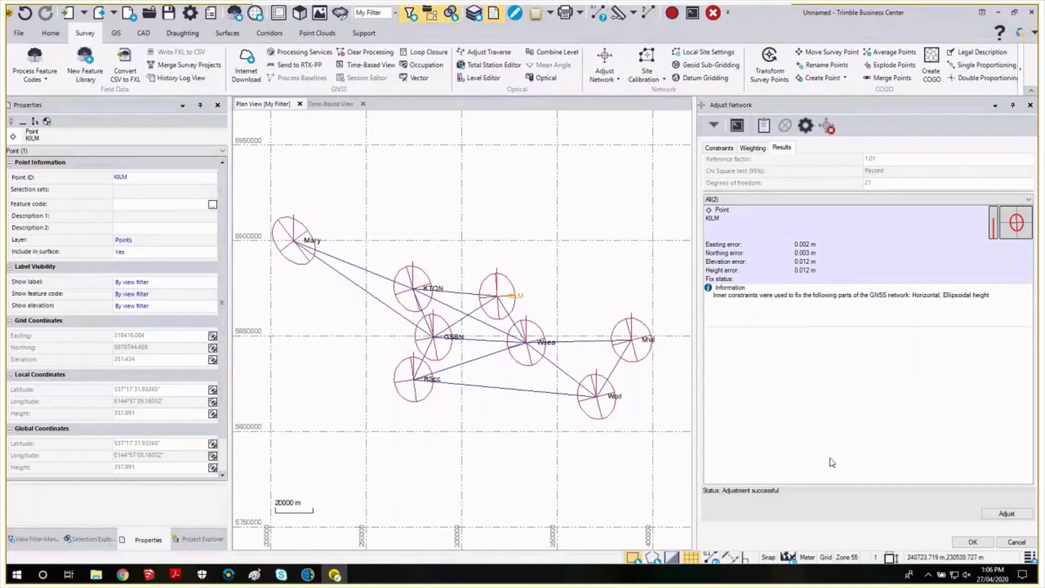
{"action": "left_click", "coordinate": [1006, 514]}
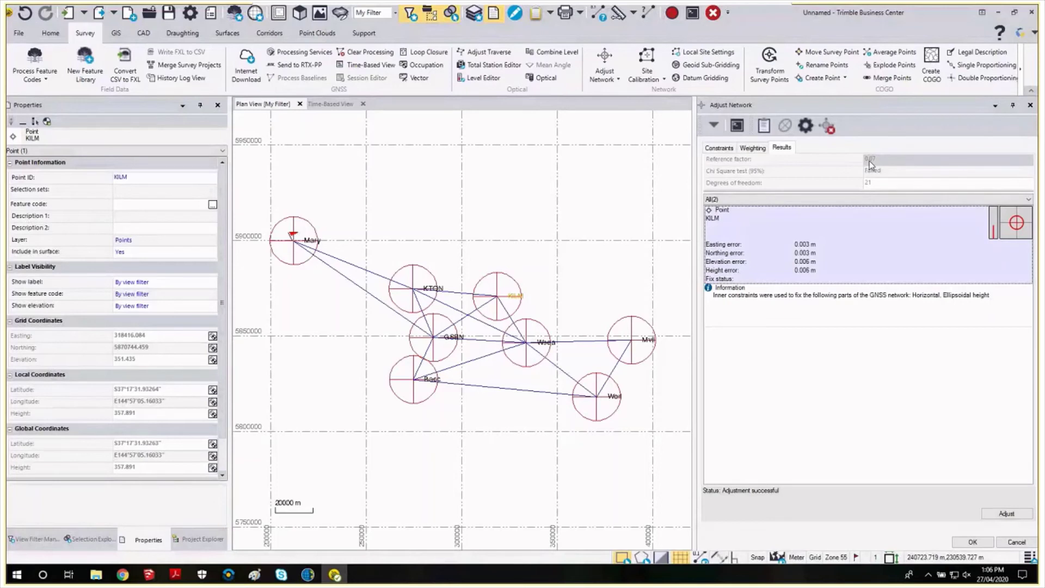
Step: Set the default GNSS standard errors to 0.001 m + 1.0 ppm horizontal and 0.001 m + 2.0 ppm vertical
{"action": "left_click", "coordinate": [806, 127]}
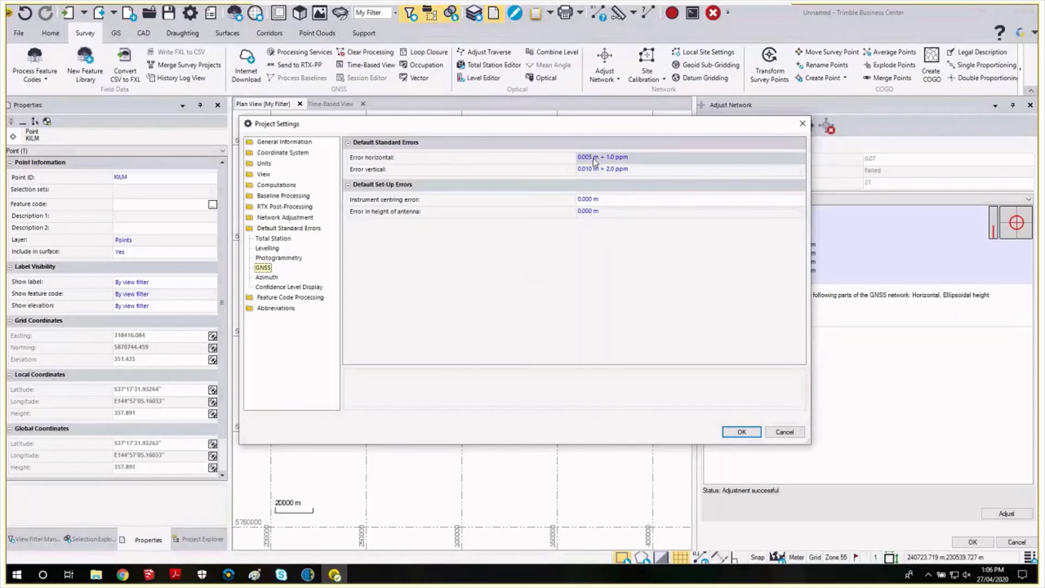
{"action": "left_click", "coordinate": [592, 157]}
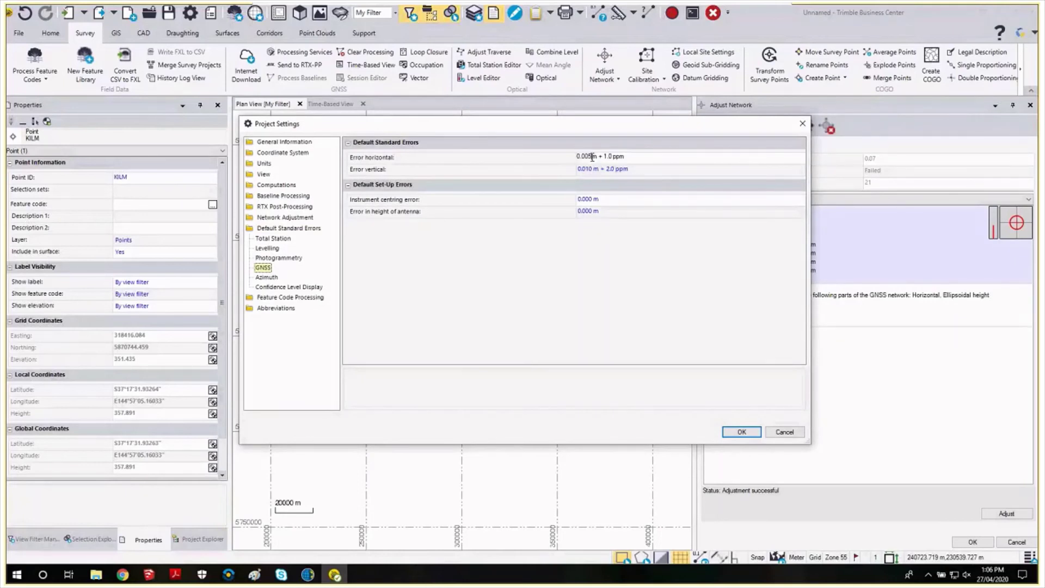
{"action": "key", "text": "BackSpace"}
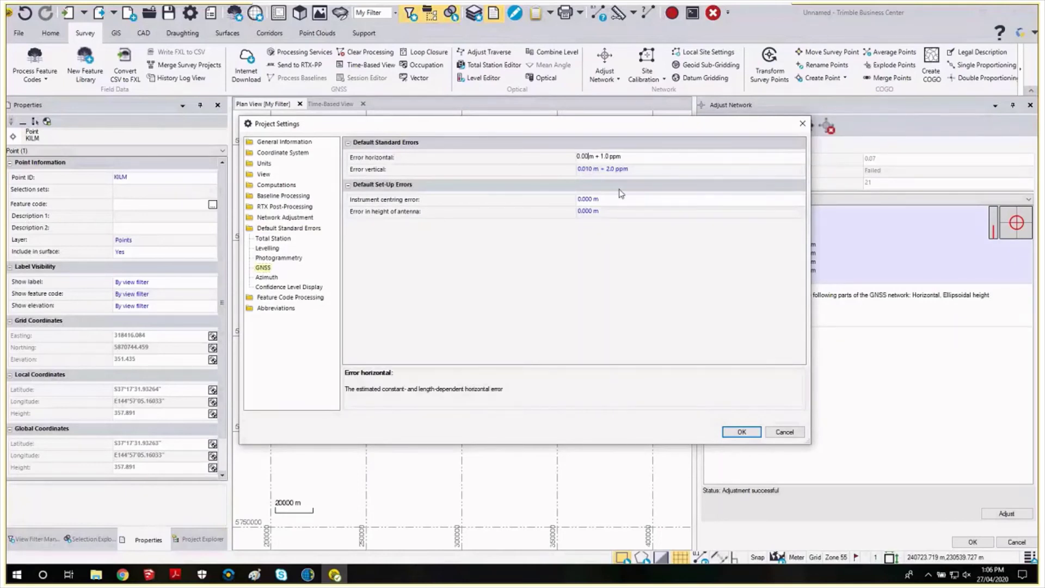
{"action": "type", "text": "1"}
{"action": "left_click", "coordinate": [593, 170]}
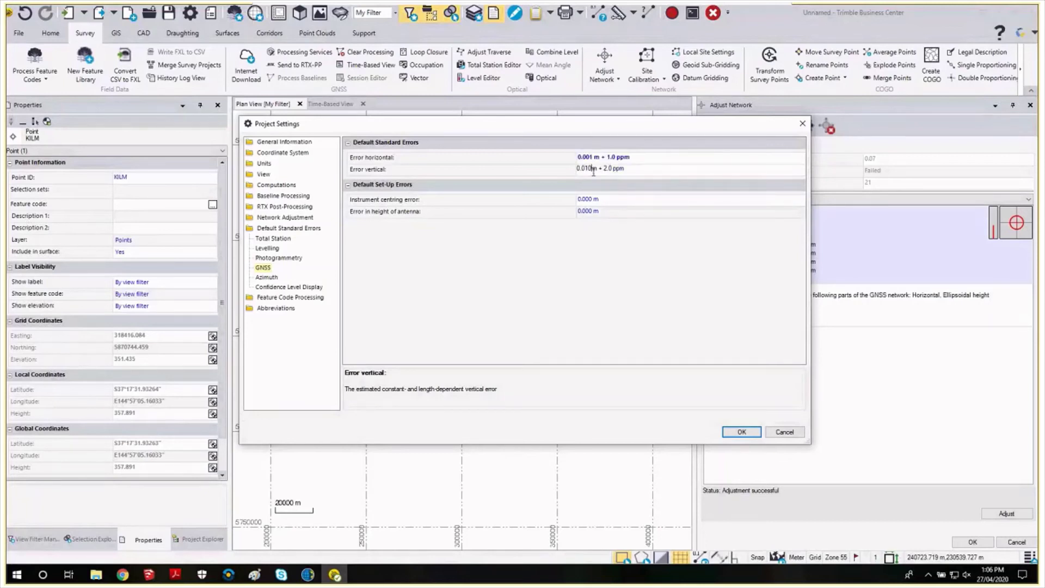
{"action": "key", "text": "BackSpace"}
{"action": "key", "text": "BackSpace"}
{"action": "type", "text": "01"}
{"action": "left_click", "coordinate": [739, 432]}
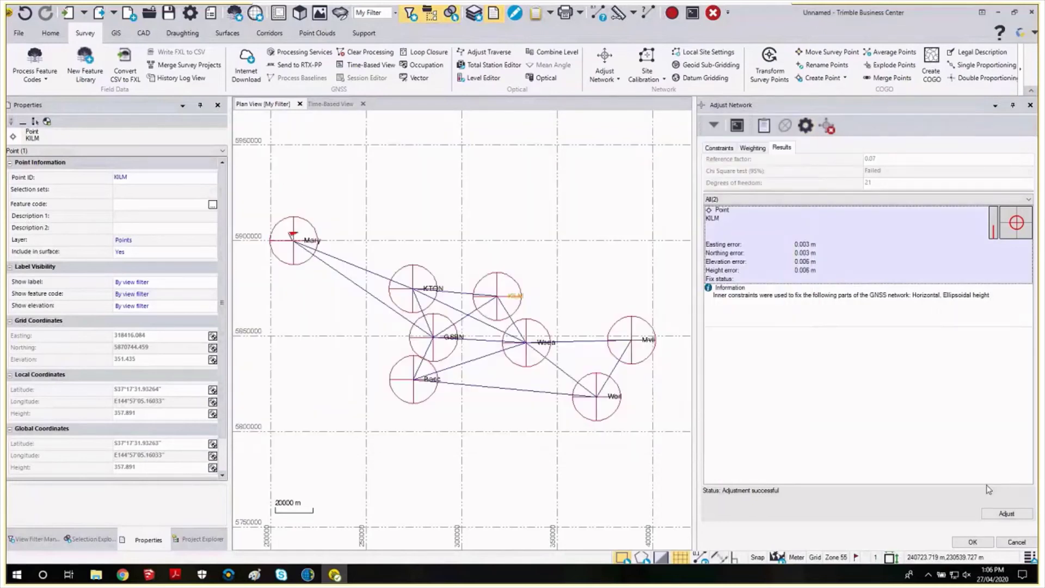
Step: Readjust the network with the reduced GNSS errors despite the unresolved computation errors, and review the weighting and results
{"action": "left_click", "coordinate": [1006, 514]}
{"action": "left_click", "coordinate": [616, 307]}
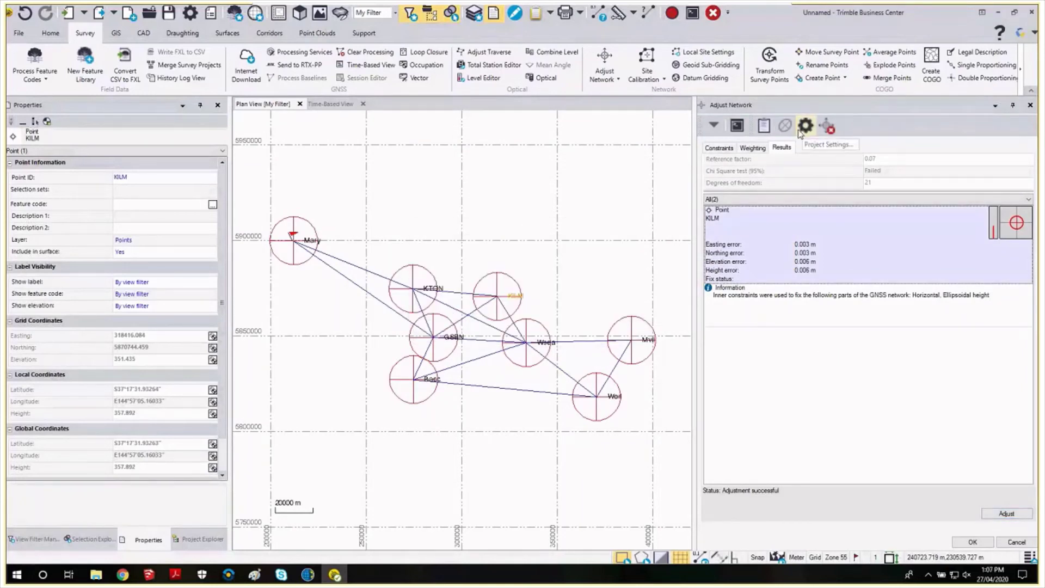
{"action": "left_click", "coordinate": [754, 147]}
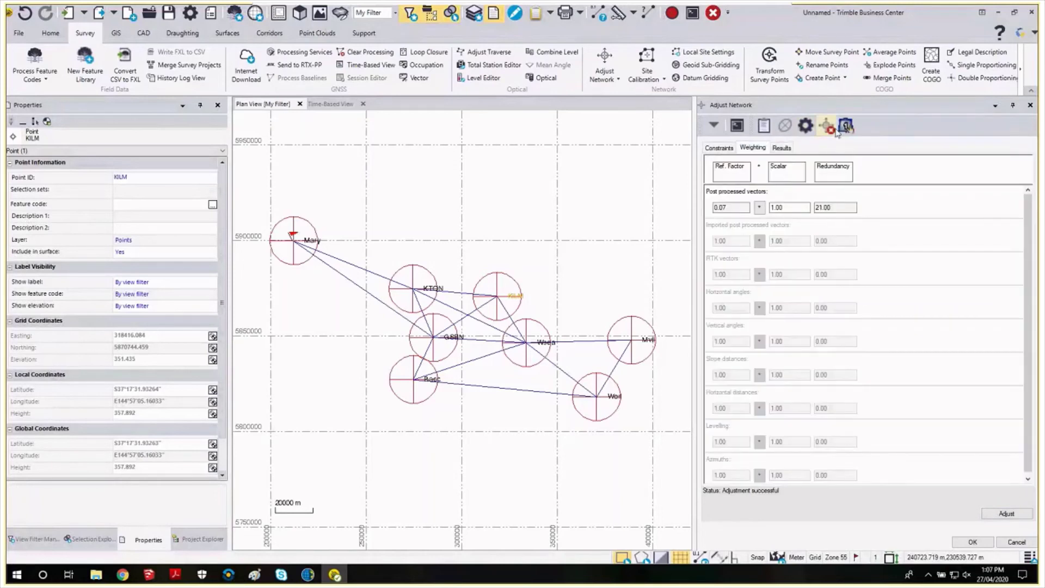
{"action": "left_click", "coordinate": [782, 147]}
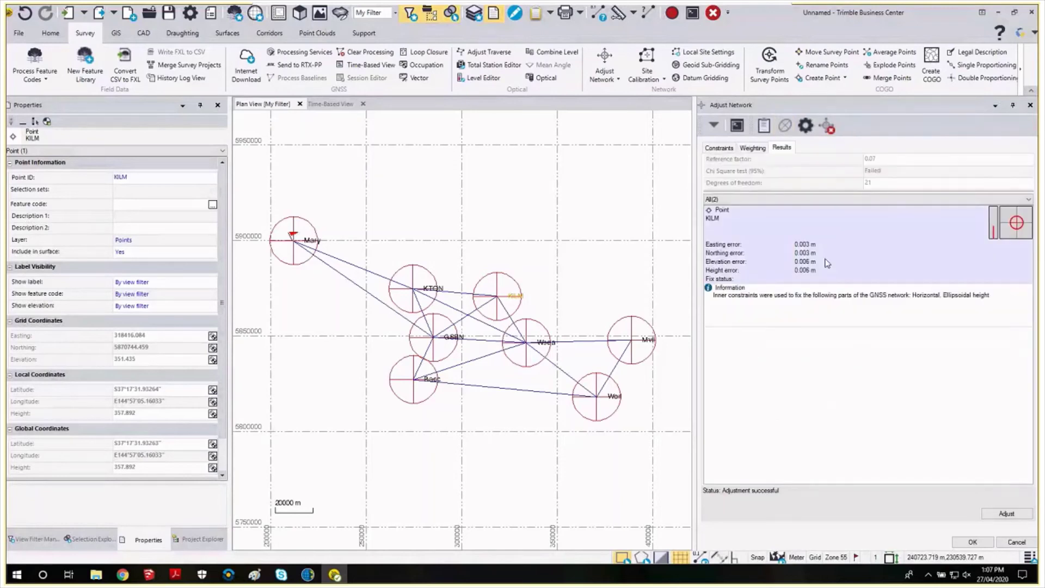
Step: Check the default GNSS standard errors and their source in the project settings, and accept the settings
{"action": "left_click", "coordinate": [805, 125]}
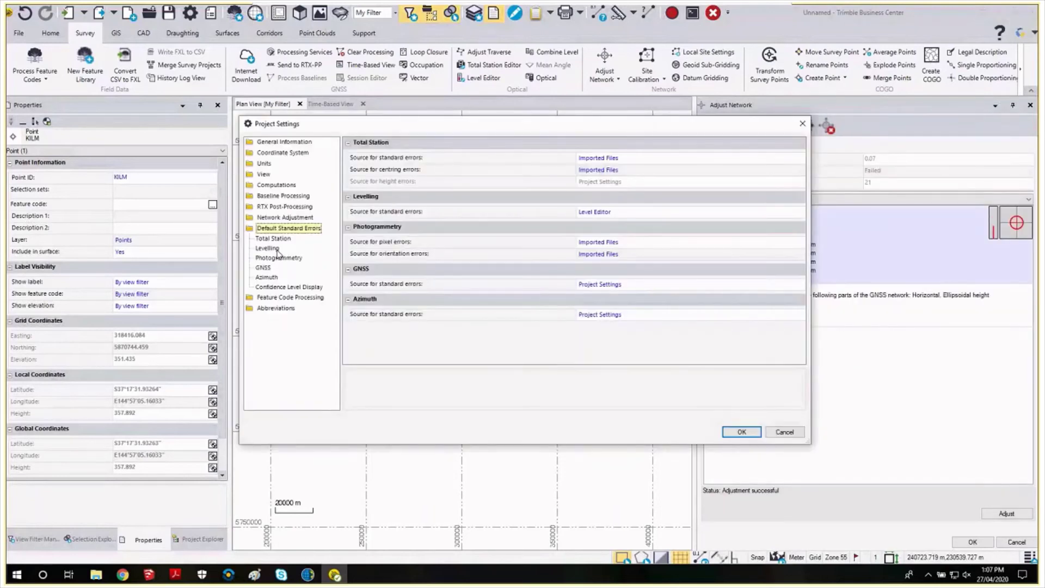
{"action": "left_click", "coordinate": [263, 268]}
{"action": "left_click", "coordinate": [275, 228]}
{"action": "left_click", "coordinate": [741, 432]}
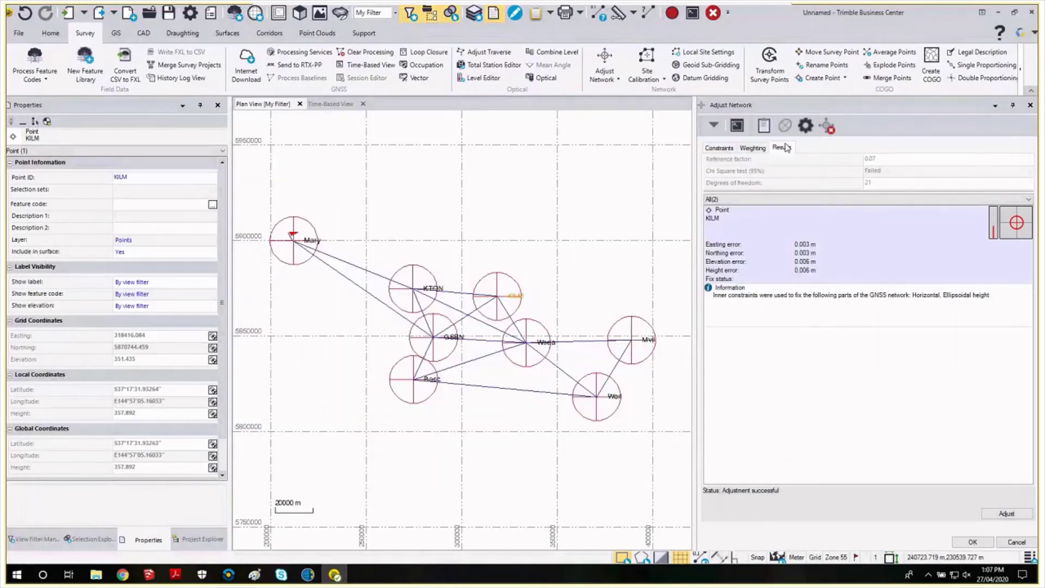
Step: Clear the existing network adjustment and run it again, continuing despite the unresolved project computation errors
{"action": "left_click", "coordinate": [832, 129]}
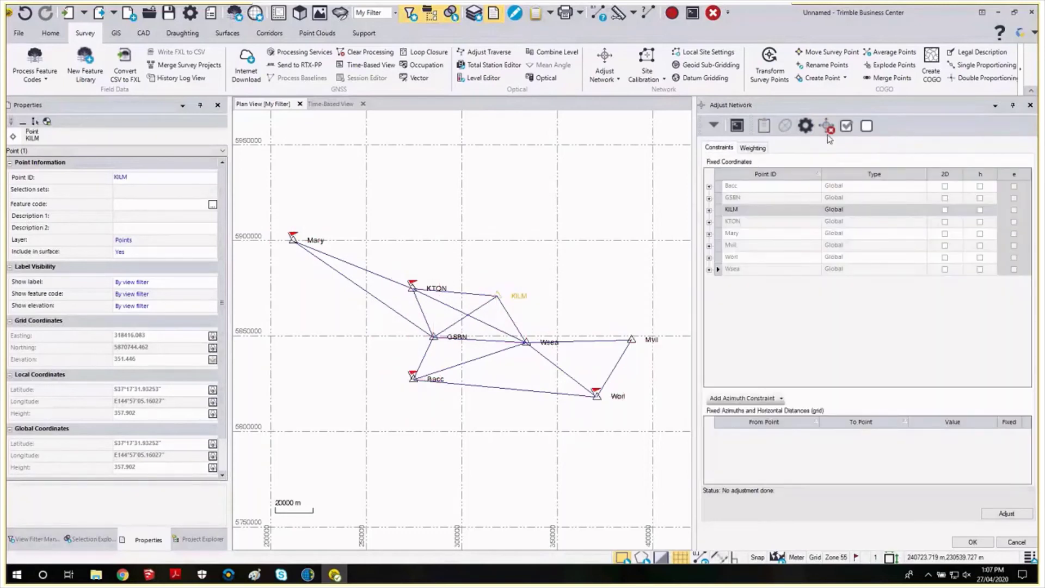
{"action": "left_click", "coordinate": [1004, 515]}
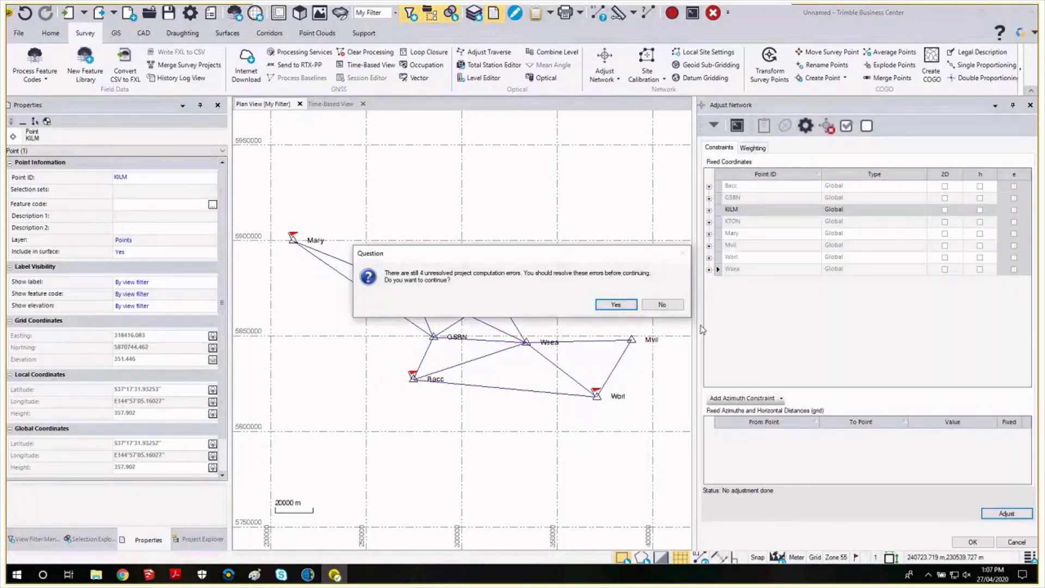
{"action": "left_click", "coordinate": [611, 306]}
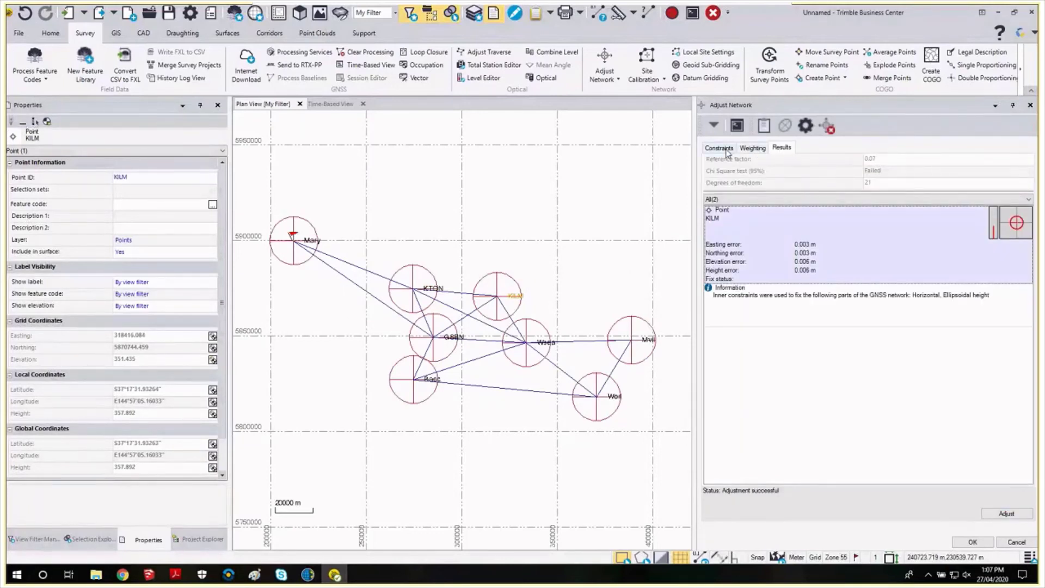
Step: Set the default GNSS standard errors to 0.001 m + 0.1 ppm horizontal and 0.001 m + 0.2 ppm vertical
{"action": "left_click", "coordinate": [806, 126]}
{"action": "left_click", "coordinate": [264, 269]}
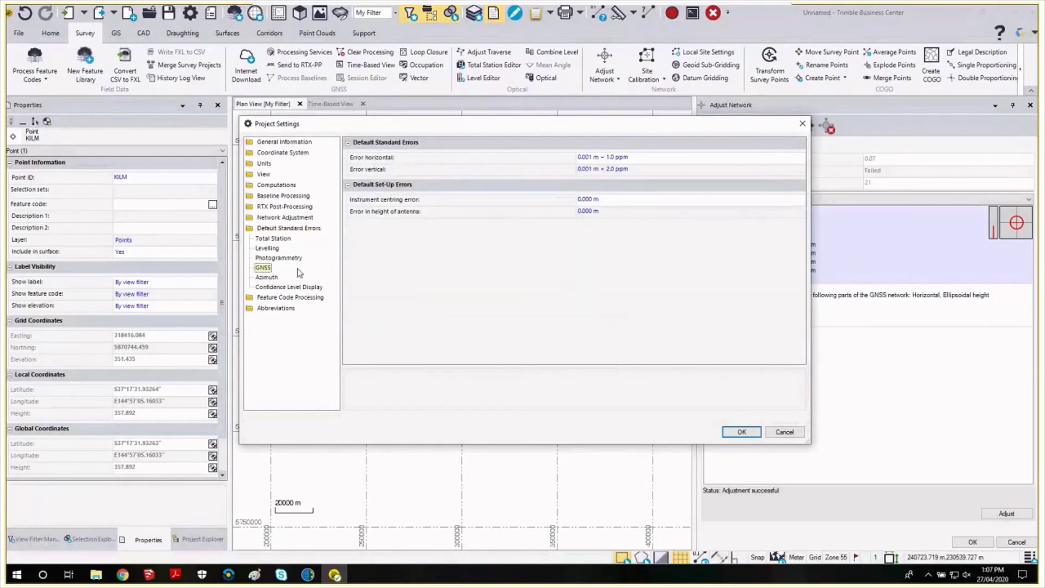
{"action": "left_click", "coordinate": [604, 157]}
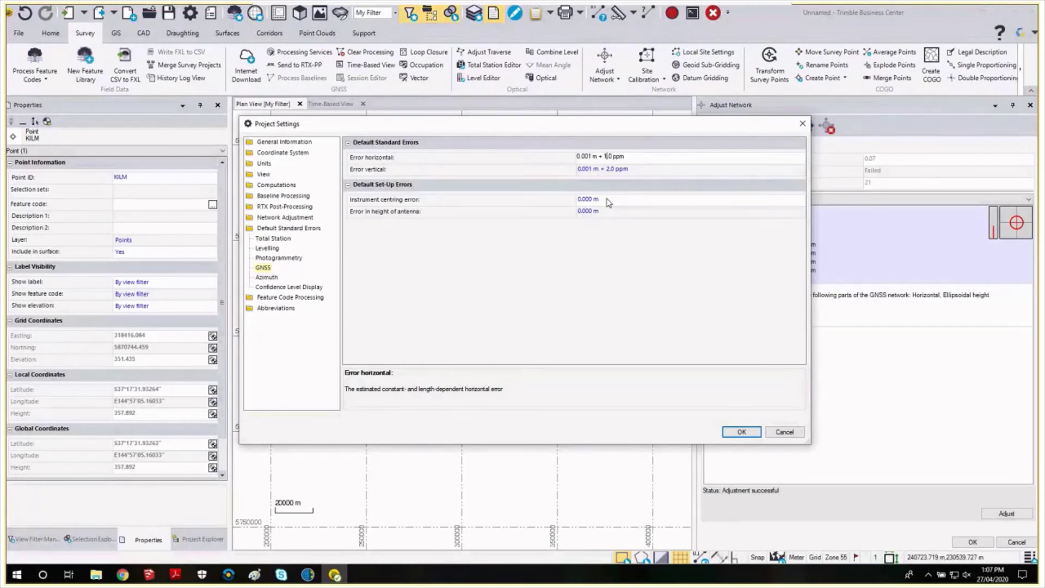
{"action": "key", "text": "BackSpace"}
{"action": "type", "text": ".1"}
{"action": "key", "text": "Tab"}
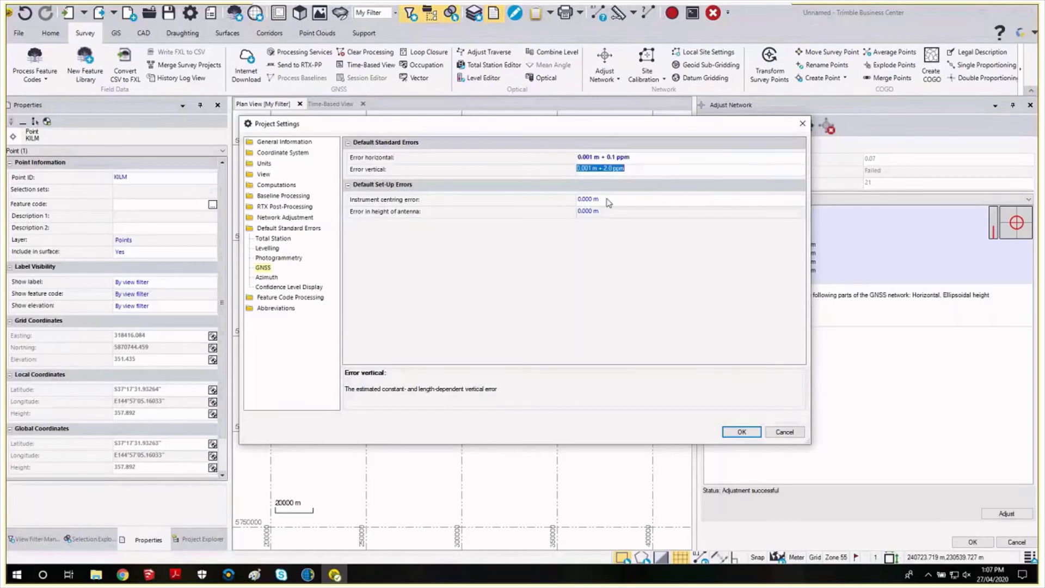
{"action": "left_click", "coordinate": [620, 168]}
{"action": "key", "text": "BackSpace"}
{"action": "key", "text": "BackSpace"}
{"action": "type", "text": ".2"}
{"action": "left_click", "coordinate": [743, 433]}
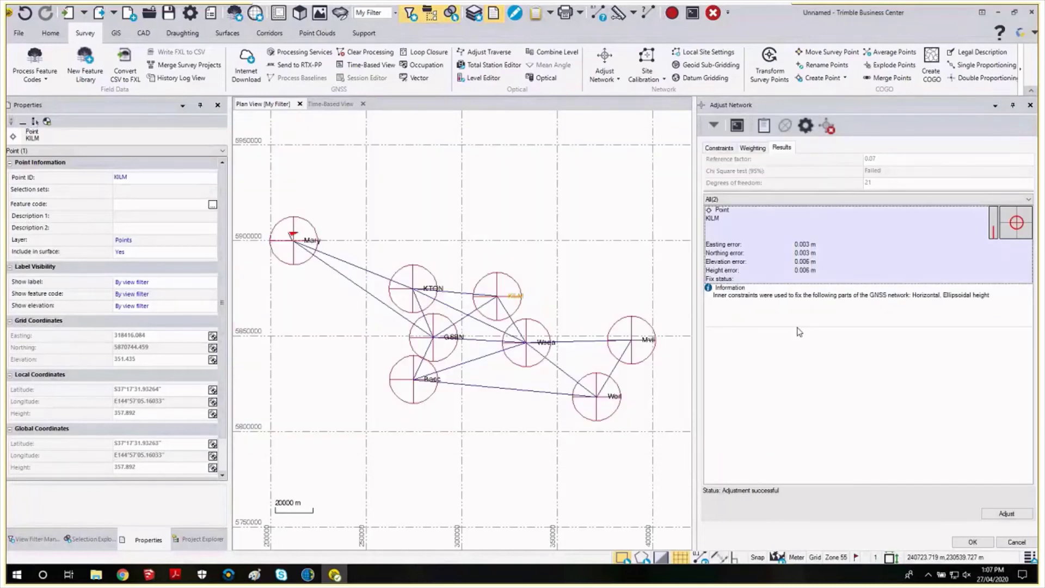
Step: Readjust the network, apply the reference factor to the post-processed vectors' scalar, and adjust again despite the unresolved computation errors
{"action": "left_click", "coordinate": [1006, 513]}
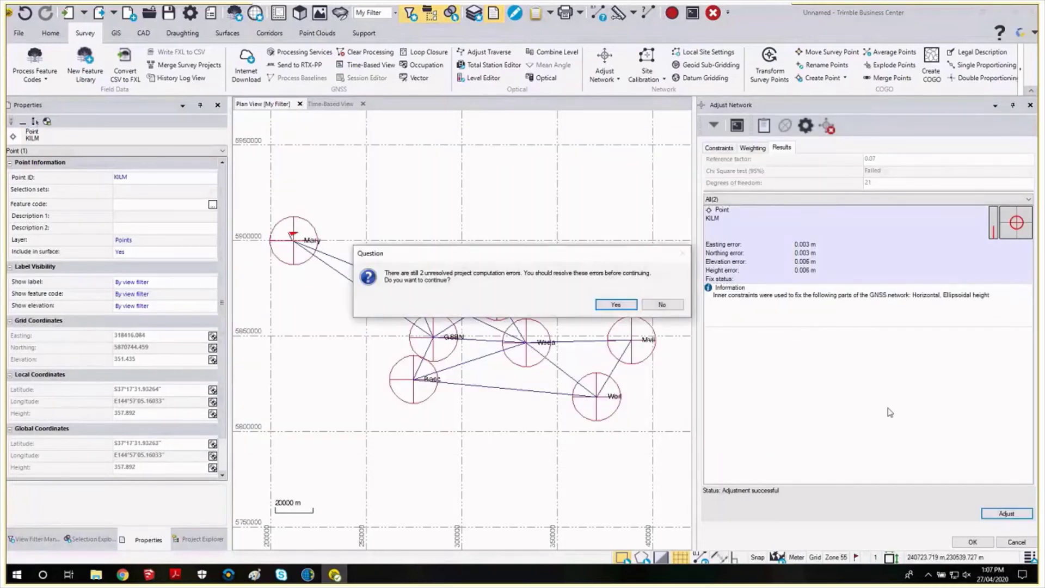
{"action": "key", "text": "Return"}
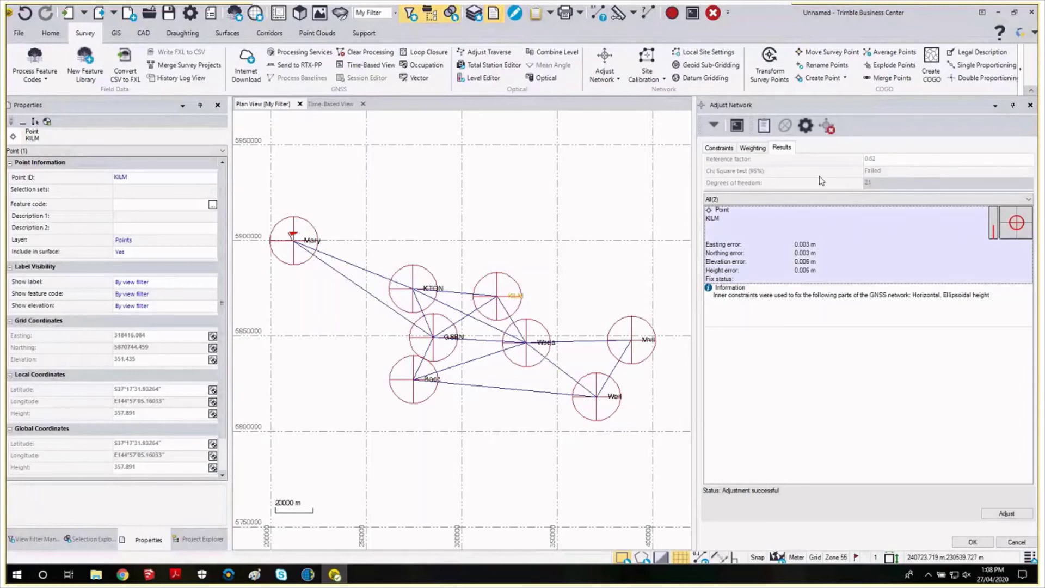
{"action": "left_click", "coordinate": [754, 147]}
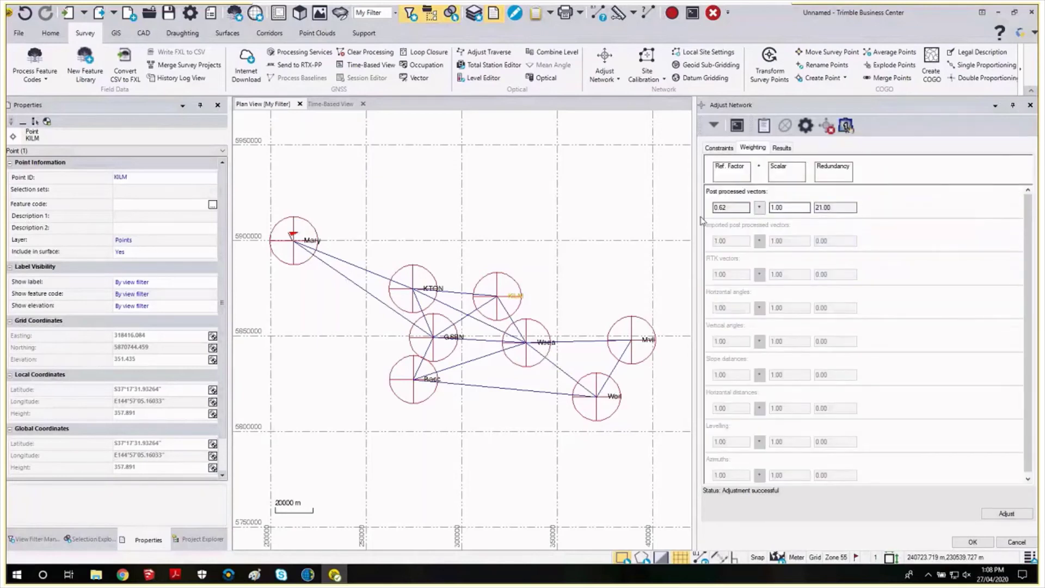
{"action": "left_click", "coordinate": [760, 208]}
{"action": "left_click", "coordinate": [1007, 513]}
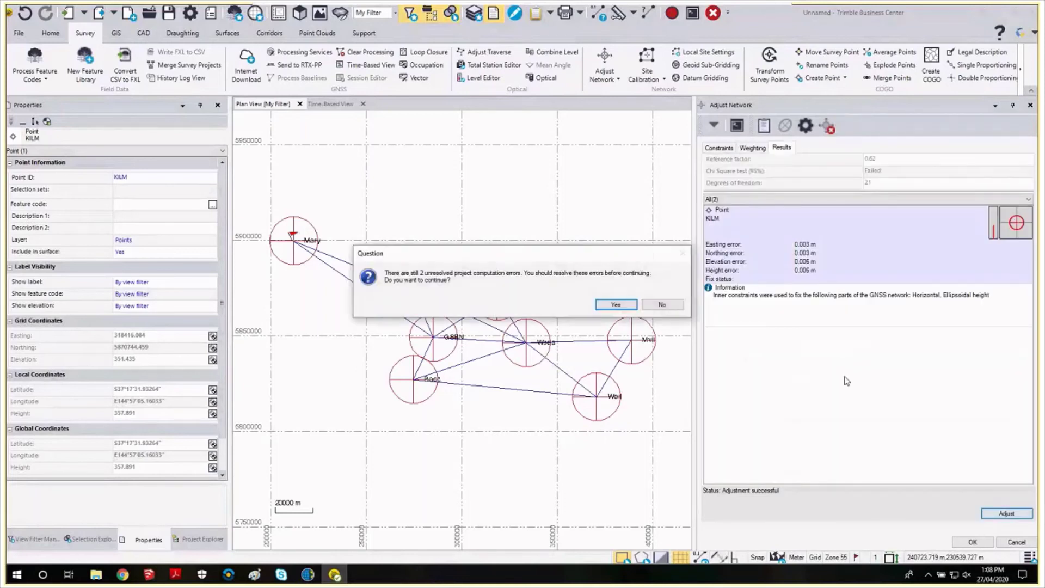
{"action": "left_click", "coordinate": [616, 305]}
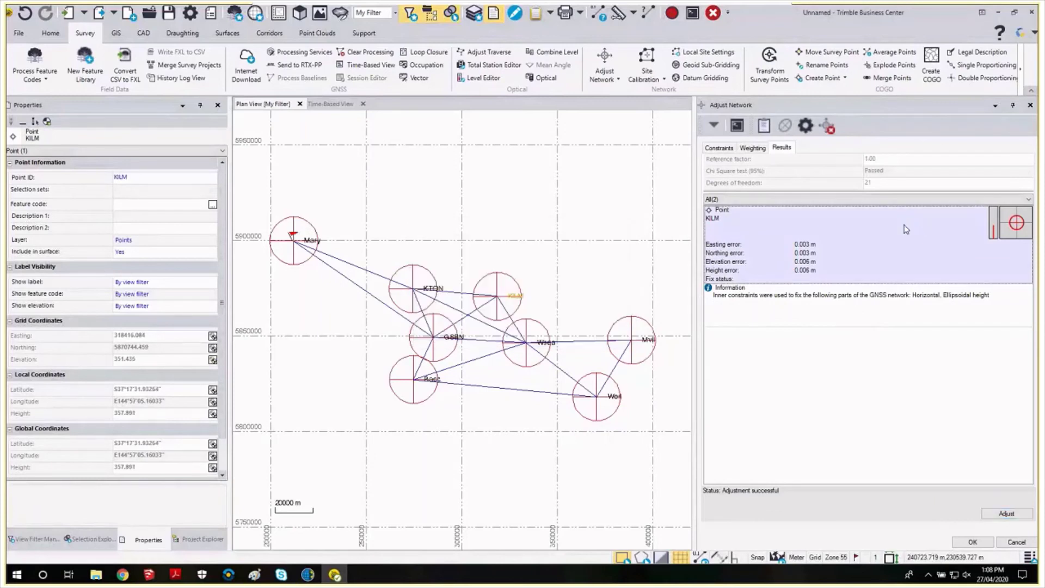
Step: Review the weighting and constraints, and check the GNSS standard errors and their source in the project settings
{"action": "left_click", "coordinate": [753, 149]}
{"action": "left_click", "coordinate": [719, 148]}
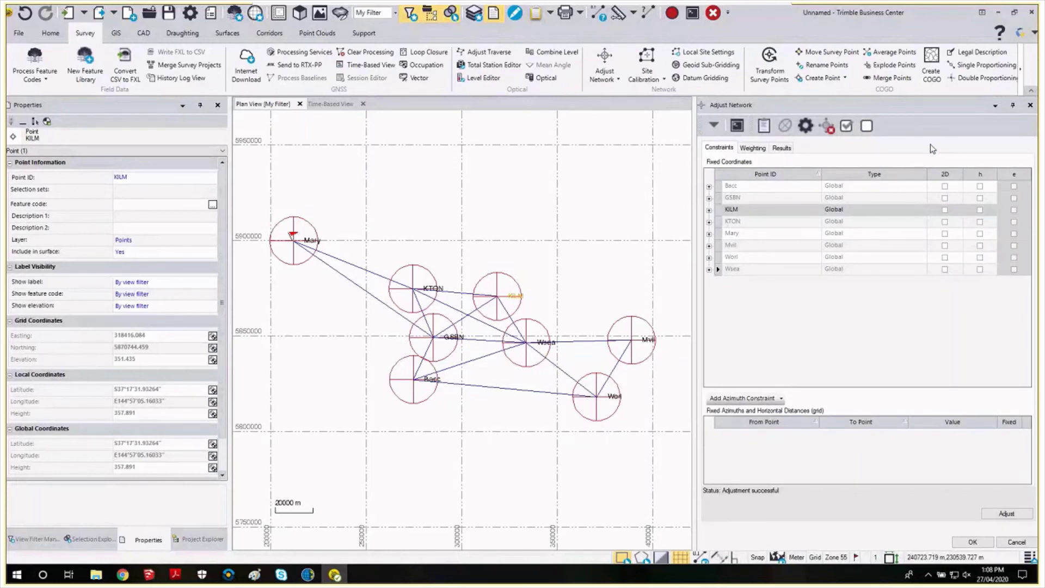
{"action": "left_click", "coordinate": [827, 128]}
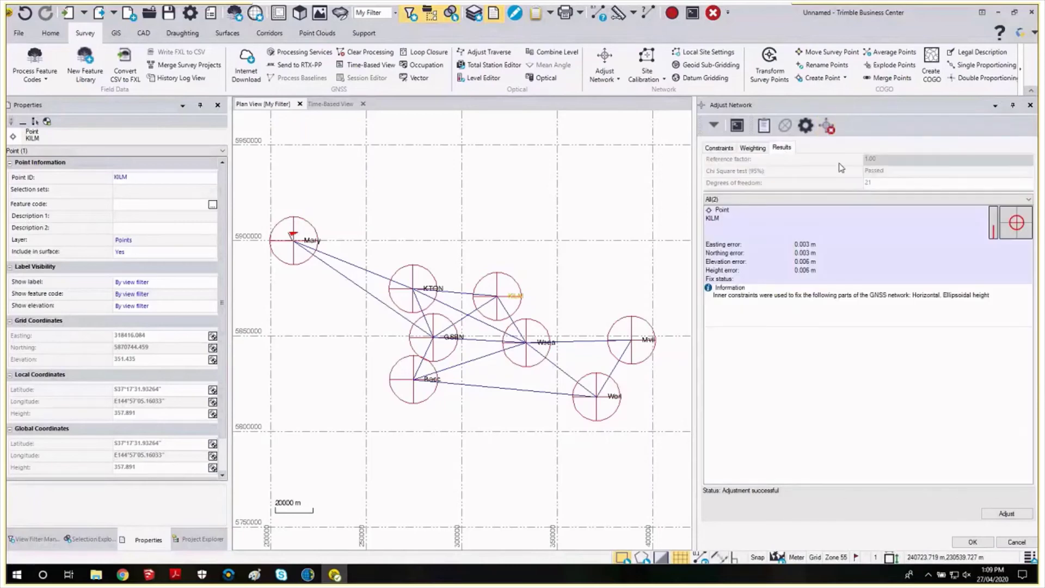
{"action": "left_click", "coordinate": [806, 126]}
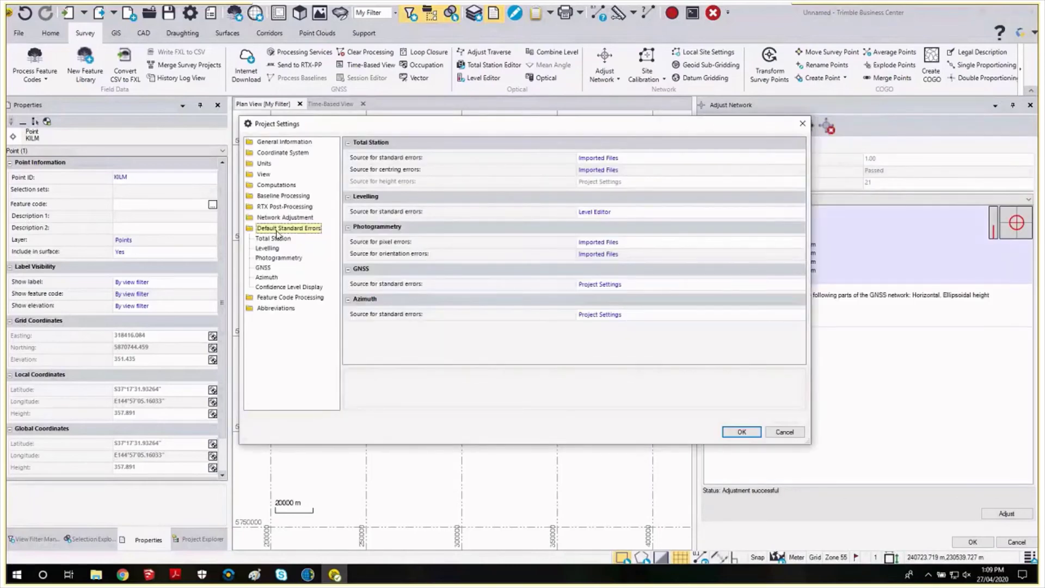
{"action": "double_click", "coordinate": [527, 285]}
{"action": "left_click", "coordinate": [263, 268]}
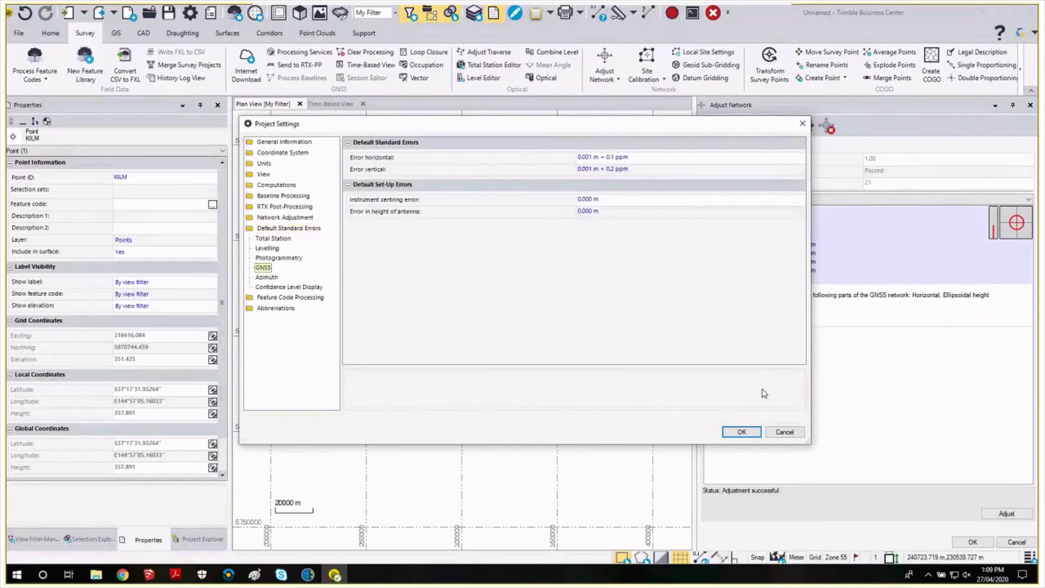
{"action": "left_click", "coordinate": [742, 432]}
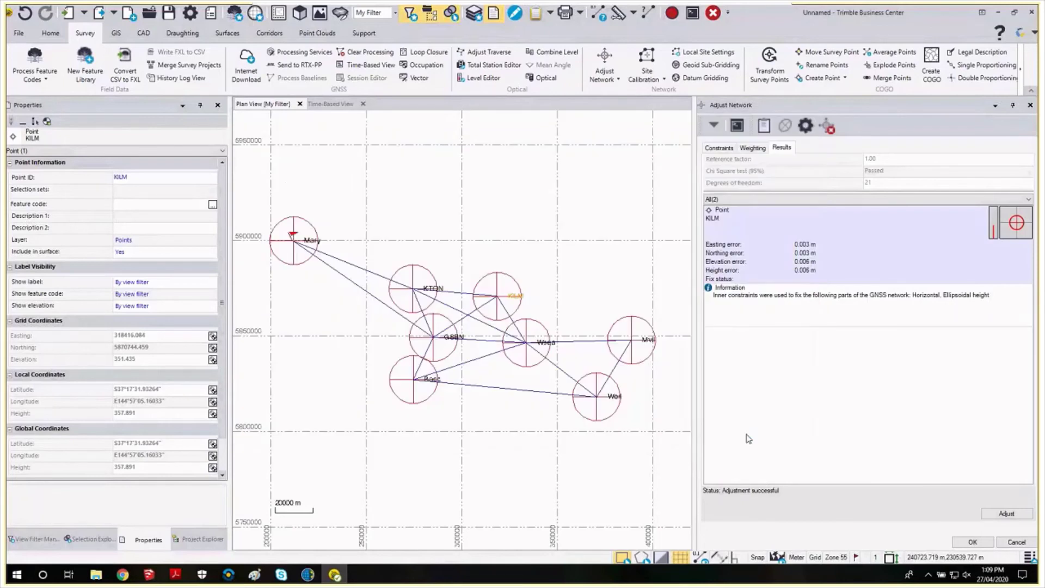
Step: Clear the network adjustment and inspect the central stations and baselines in the plan view, leaving nothing selected
{"action": "left_click", "coordinate": [829, 128]}
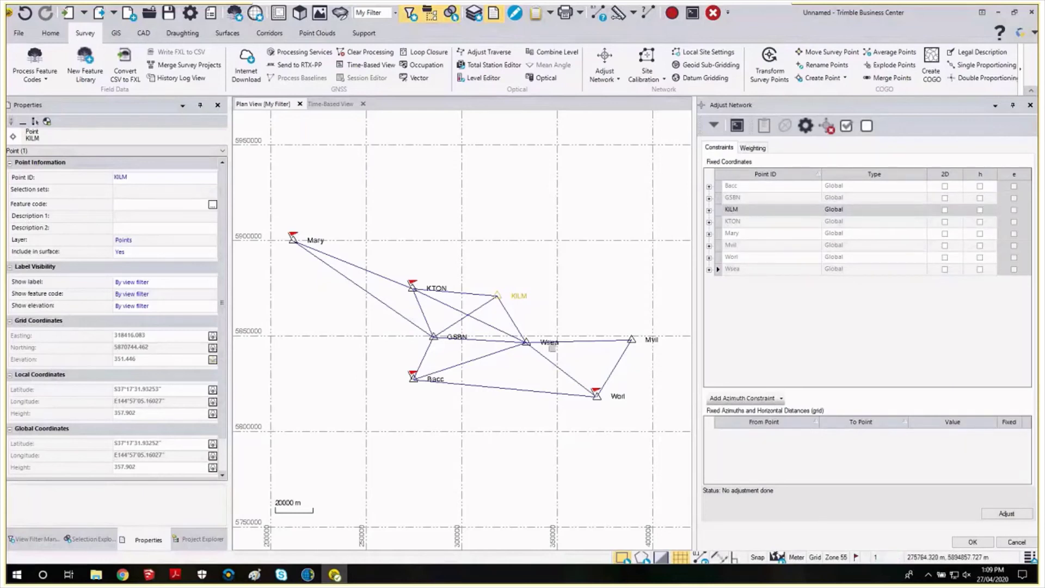
{"action": "left_click", "coordinate": [551, 343]}
{"action": "key", "text": "Escape"}
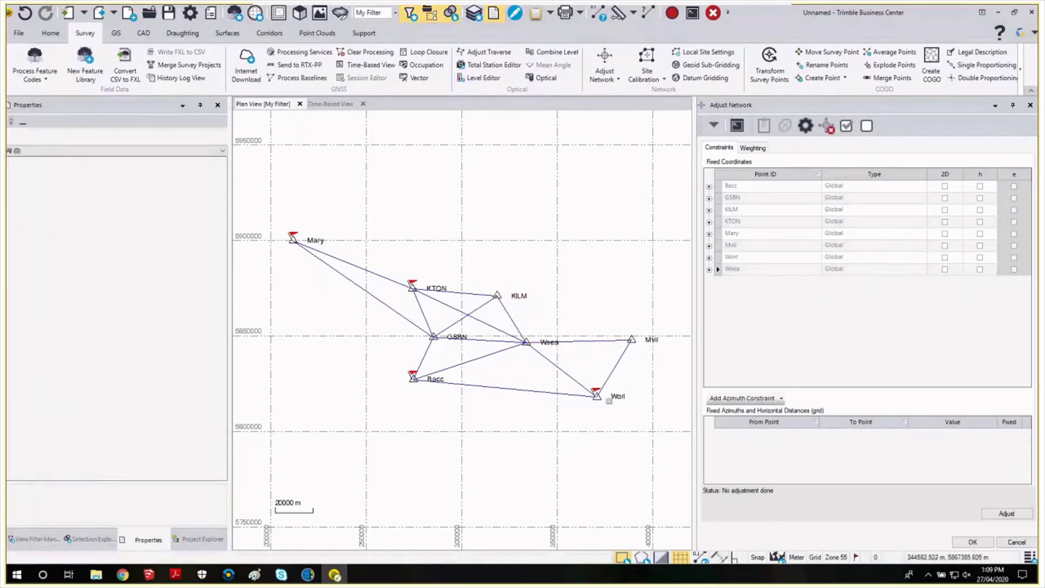
{"action": "left_click_drag", "start_coordinate": [391, 246], "coordinate": [612, 458]}
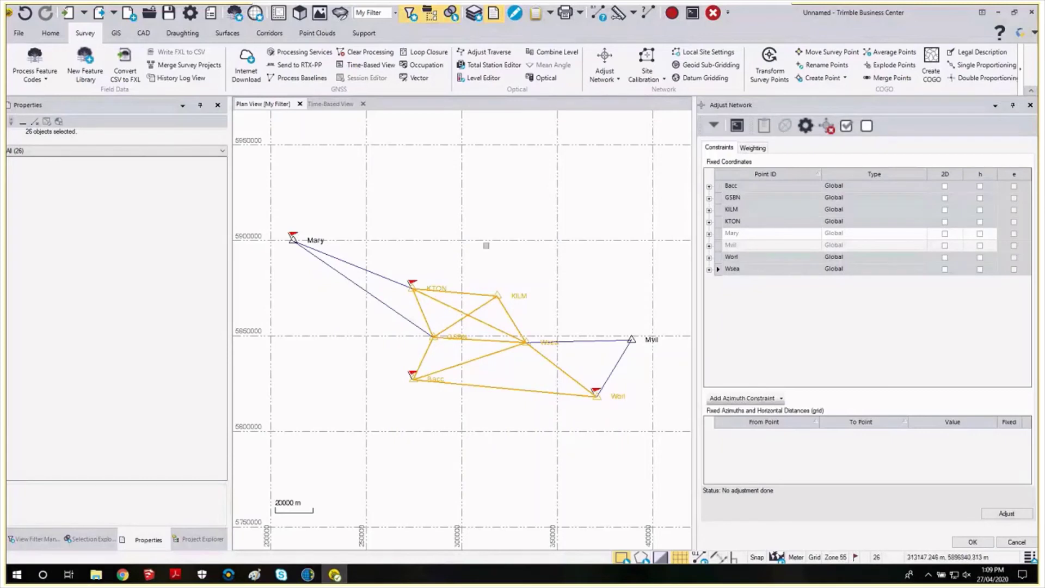
{"action": "left_click", "coordinate": [442, 250]}
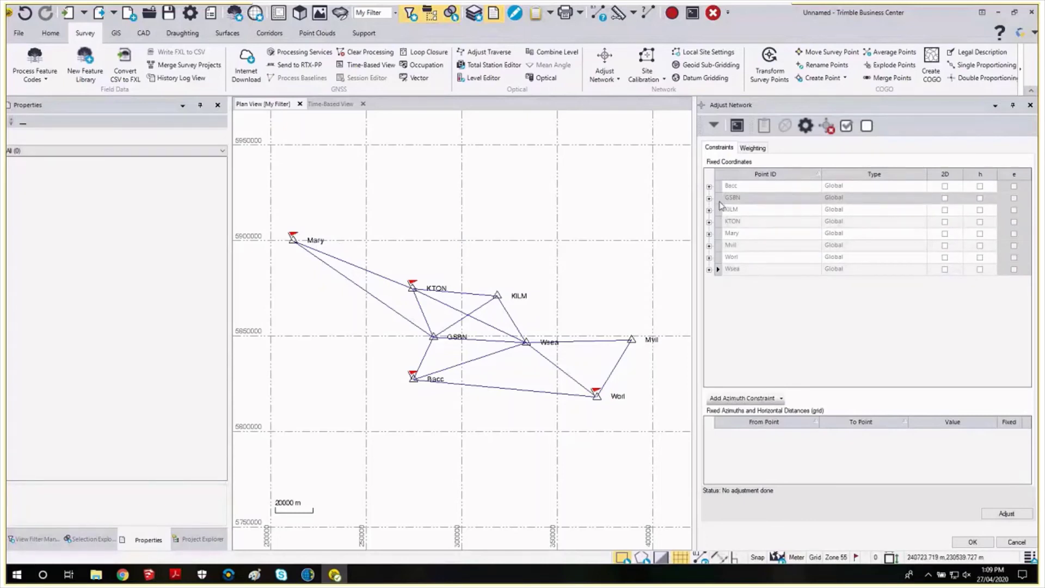
Step: Fix station Mary in 2D and height in the constraints, with 0.000 m horizontal and height sigmas
{"action": "left_click", "coordinate": [710, 235]}
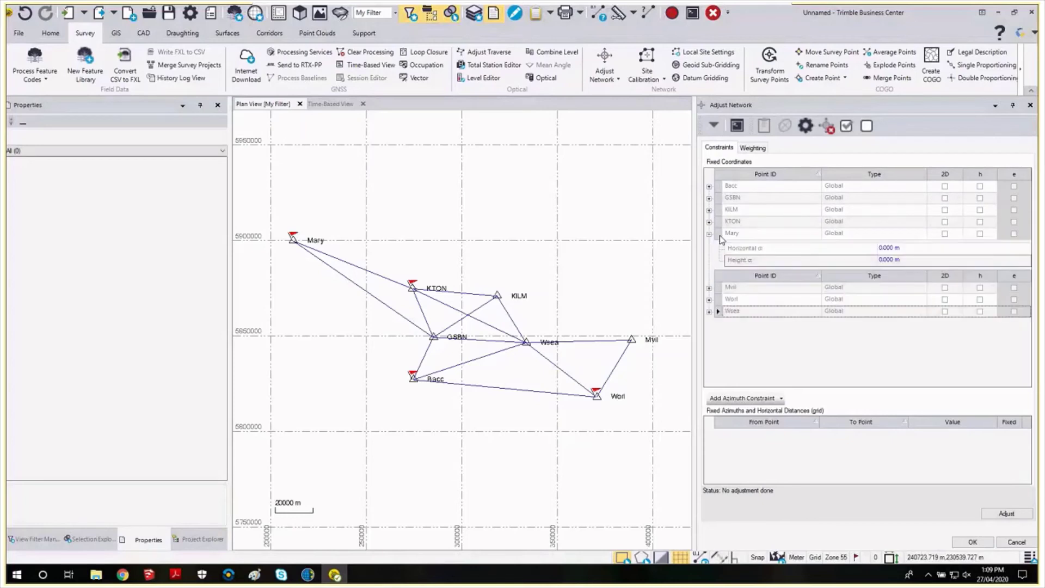
{"action": "left_click", "coordinate": [945, 234]}
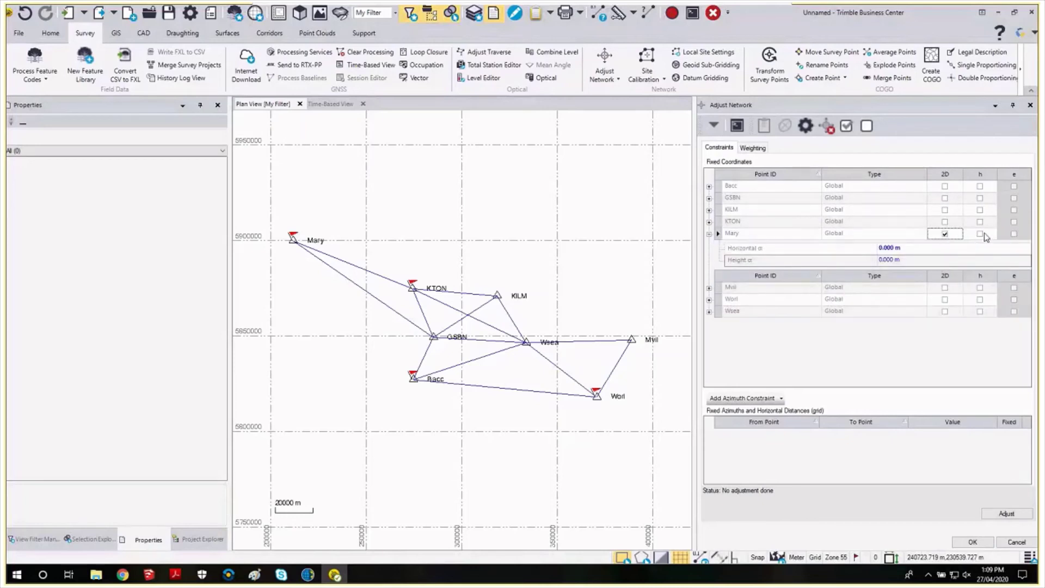
{"action": "left_click", "coordinate": [980, 233]}
{"action": "left_click", "coordinate": [886, 252]}
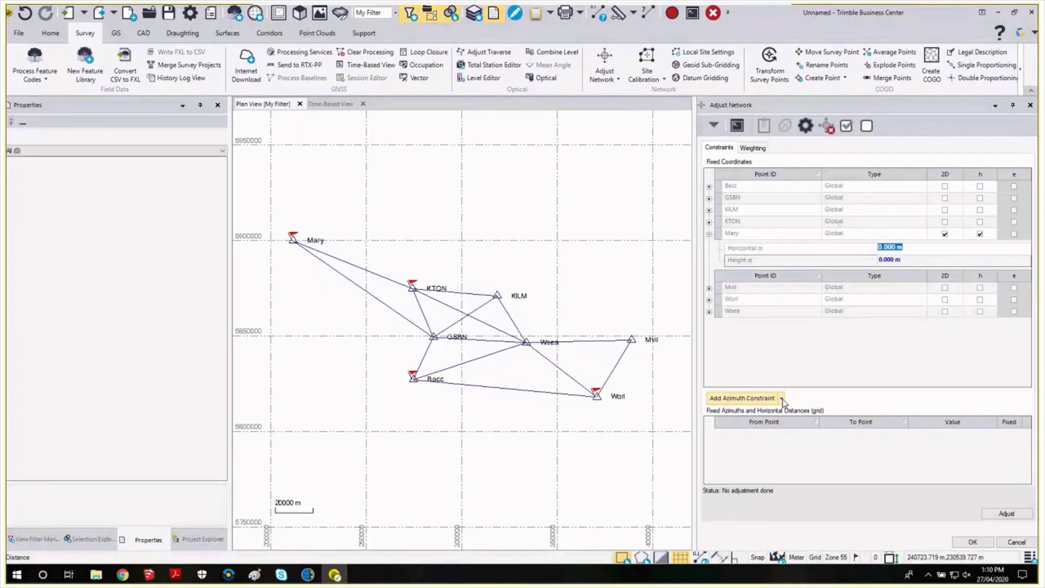
Step: Try a fixed azimuth constraint from Mary to KTON, and delete the constraint
{"action": "left_click", "coordinate": [754, 400]}
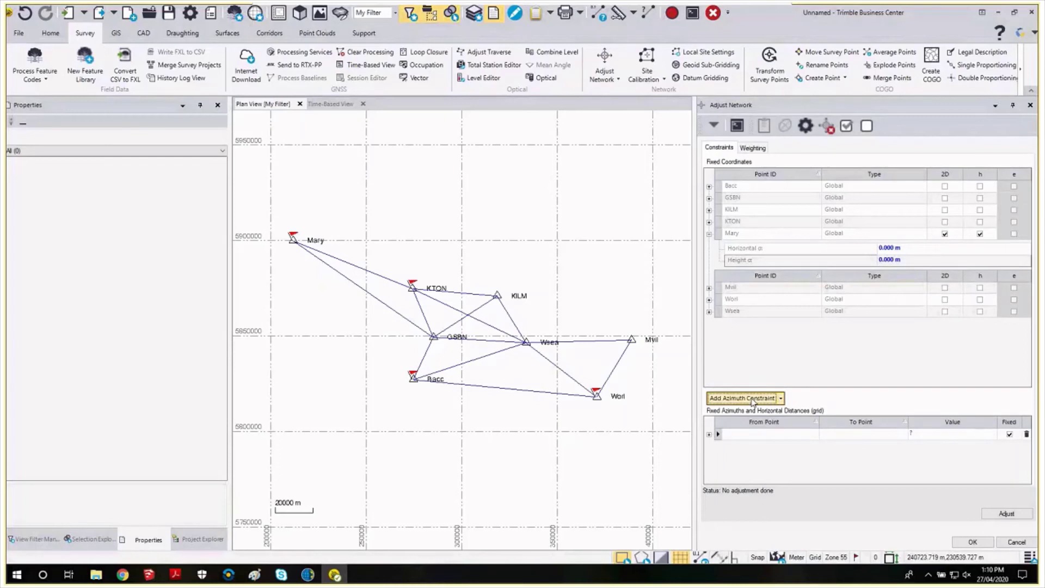
{"action": "left_click", "coordinate": [294, 239]}
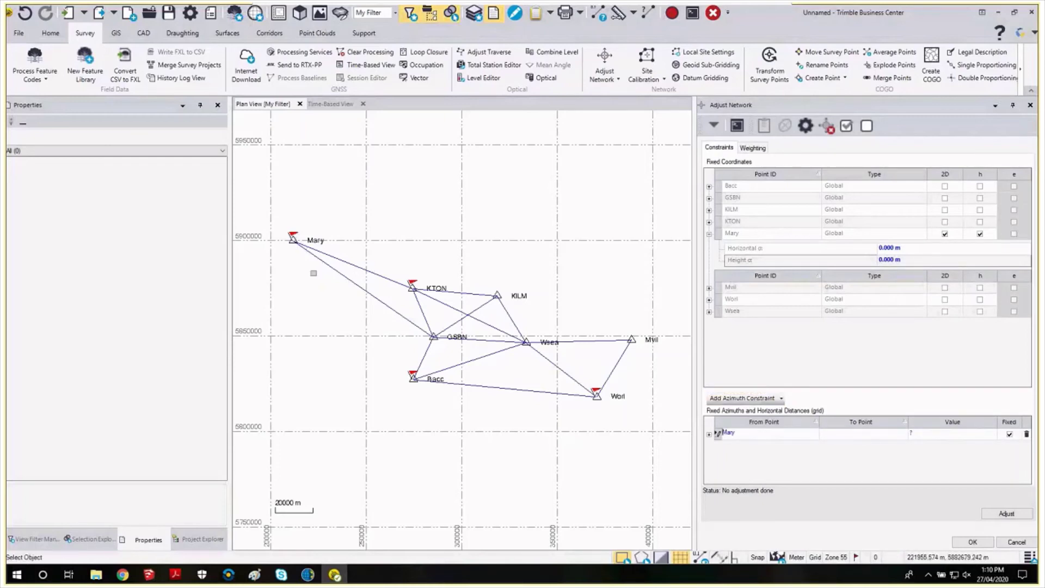
{"action": "left_click", "coordinate": [847, 435]}
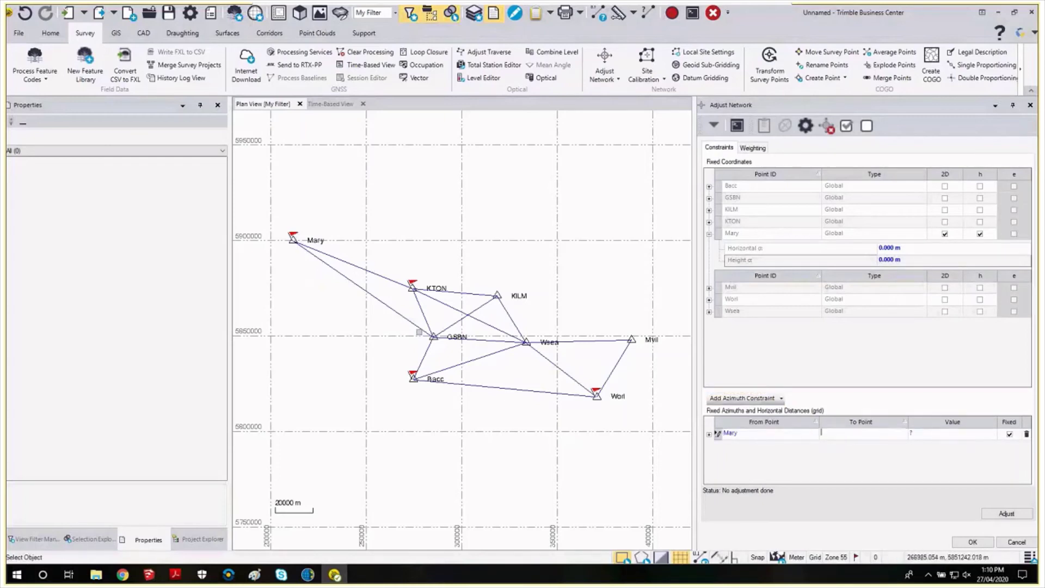
{"action": "left_click", "coordinate": [429, 286]}
{"action": "left_click", "coordinate": [923, 438]}
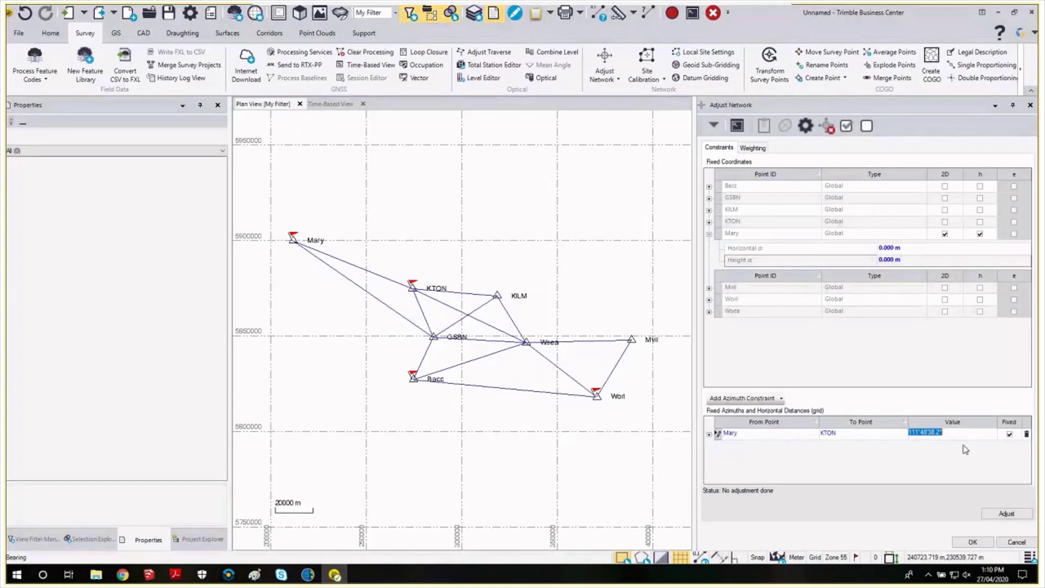
{"action": "left_click", "coordinate": [1009, 434]}
{"action": "mouse_move", "coordinate": [606, 393]}
{"action": "left_click_drag", "start_coordinate": [925, 426], "coordinate": [681, 349]}
{"action": "left_click", "coordinate": [1027, 434]}
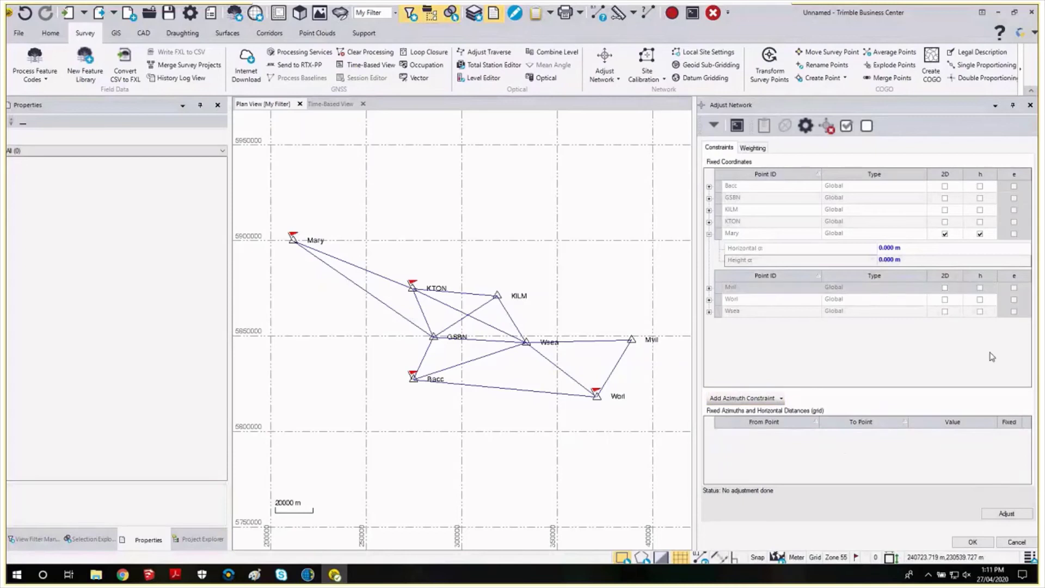
Step: Adjust the network with station Mary held fixed, continuing despite the unresolved project computation errors
{"action": "left_click", "coordinate": [1006, 513]}
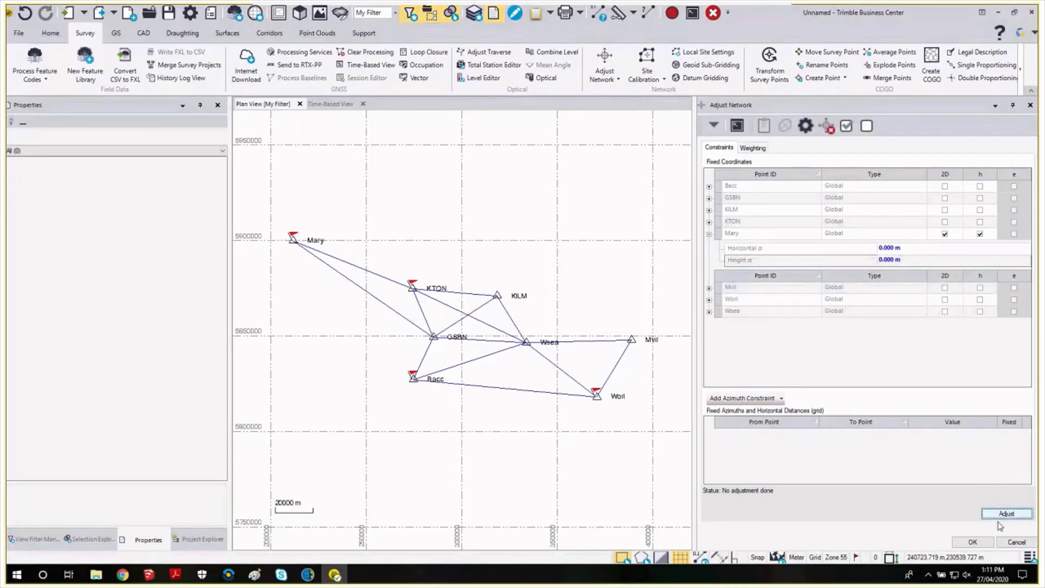
{"action": "left_click", "coordinate": [601, 314]}
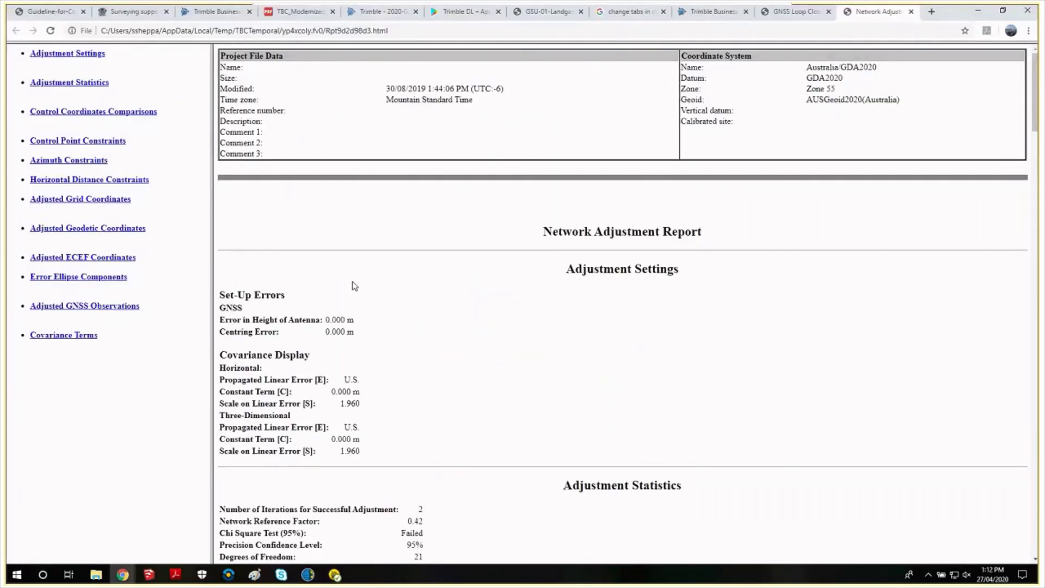
Step: Examine the network adjustment report's statistics, control coordinate comparisons, adjusted coordinates with their errors, and the residuals of the adjusted GNSS observations
{"action": "scroll", "coordinate": [425, 290], "scroll_direction": "down", "scroll_amount": 2}
{"action": "scroll", "coordinate": [423, 291], "scroll_direction": "down", "scroll_amount": 1}
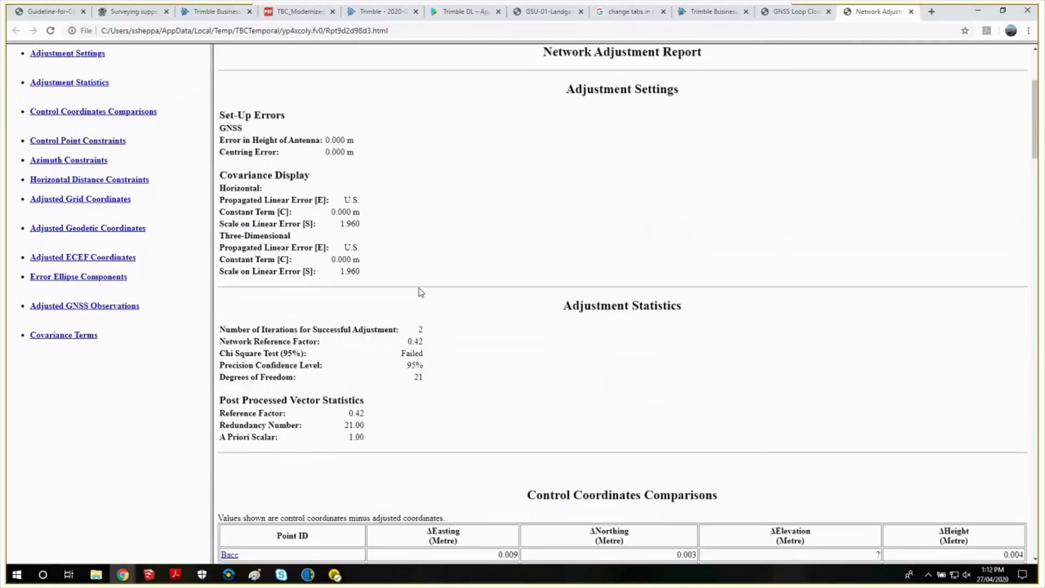
{"action": "scroll", "coordinate": [421, 292], "scroll_direction": "down", "scroll_amount": 3}
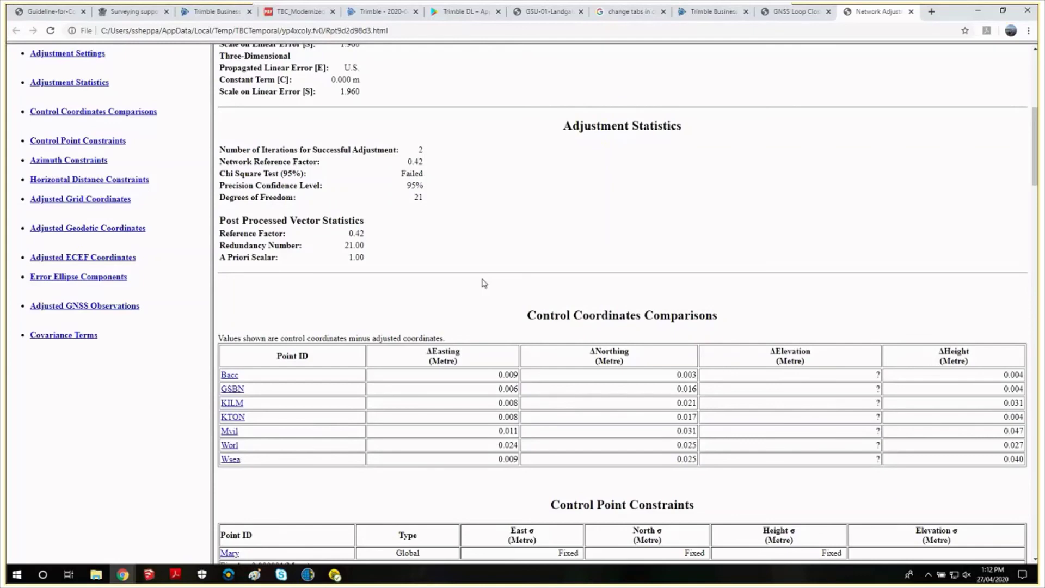
{"action": "scroll", "coordinate": [484, 283], "scroll_direction": "down", "scroll_amount": 3}
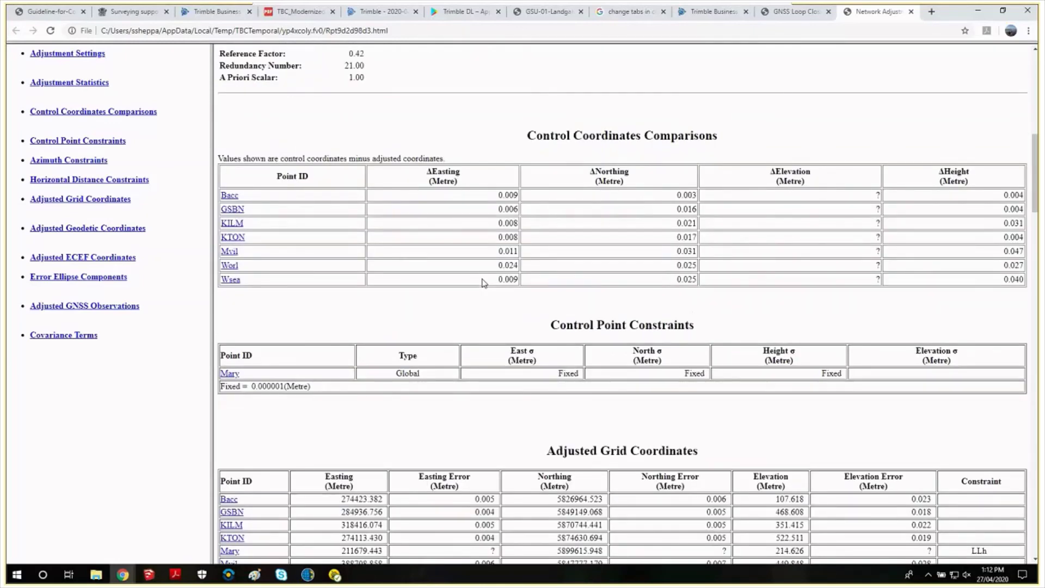
{"action": "scroll", "coordinate": [484, 282], "scroll_direction": "down", "scroll_amount": 5}
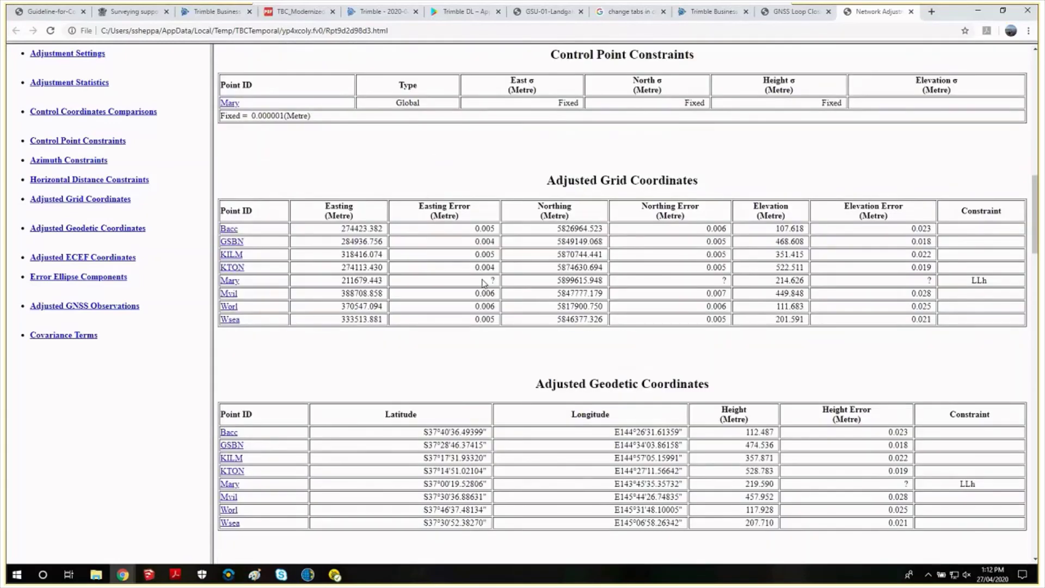
{"action": "scroll", "coordinate": [484, 283], "scroll_direction": "down", "scroll_amount": 15}
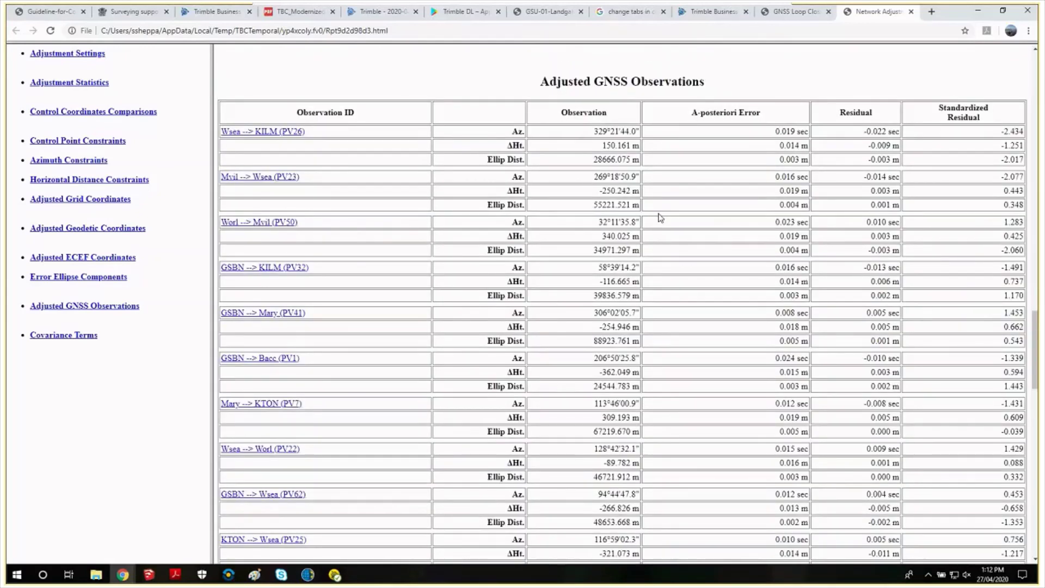
{"action": "scroll", "coordinate": [758, 147], "scroll_direction": "down", "scroll_amount": 2}
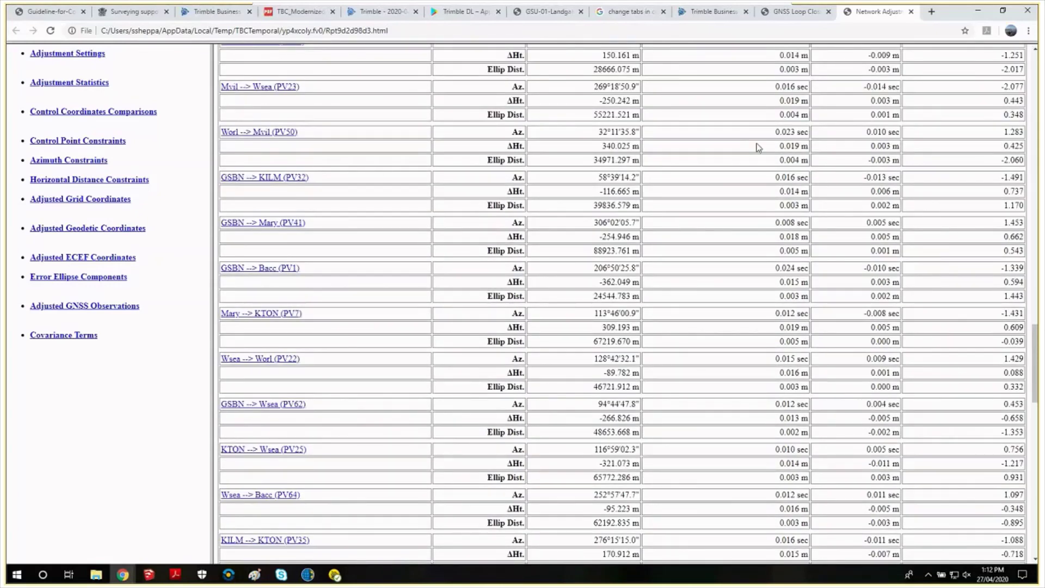
{"action": "scroll", "coordinate": [931, 140], "scroll_direction": "up", "scroll_amount": 1}
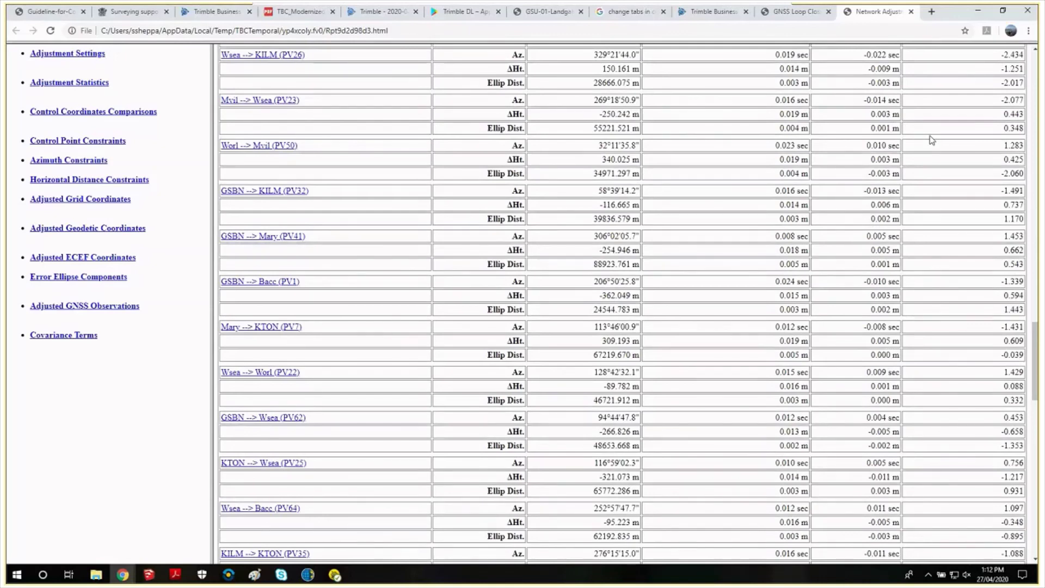
Step: Review the remaining GNSS observations and covariance terms through to the end of the network adjustment report, and return to Trimble Business Center
{"action": "scroll", "coordinate": [642, 226], "scroll_direction": "down", "scroll_amount": 12}
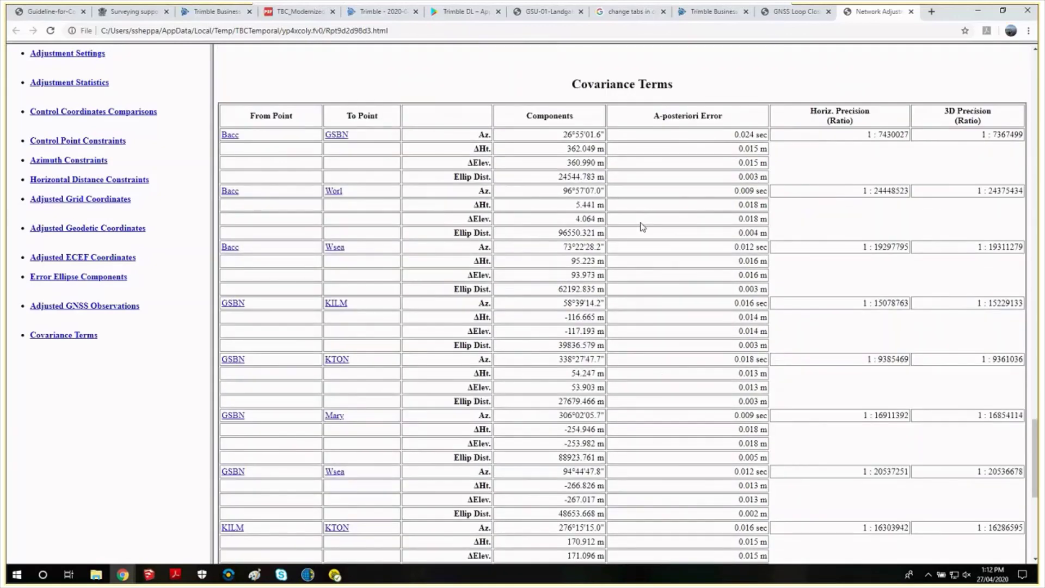
{"action": "scroll", "coordinate": [642, 226], "scroll_direction": "down", "scroll_amount": 7}
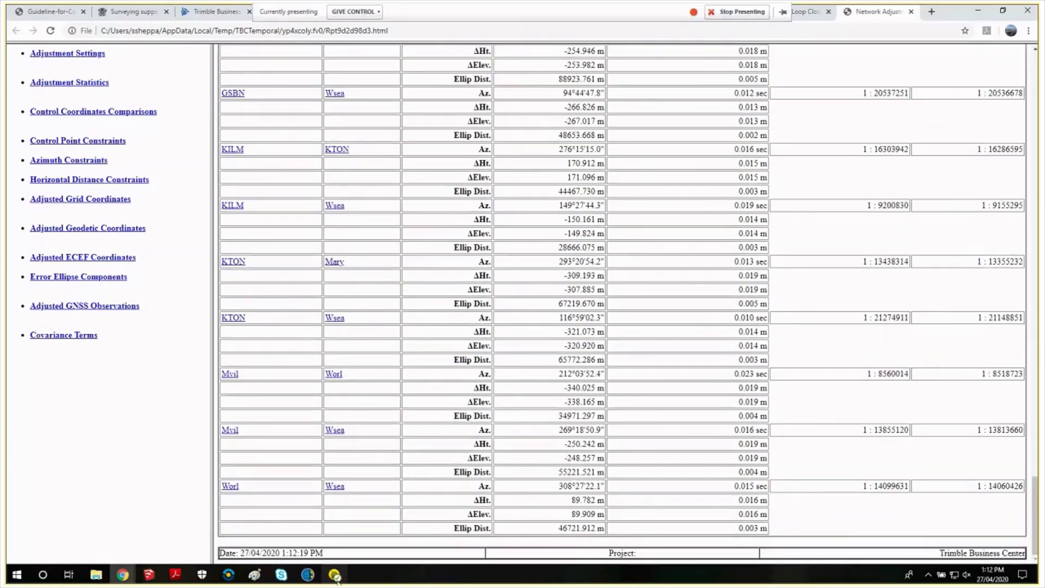
{"action": "mouse_move", "coordinate": [336, 577]}
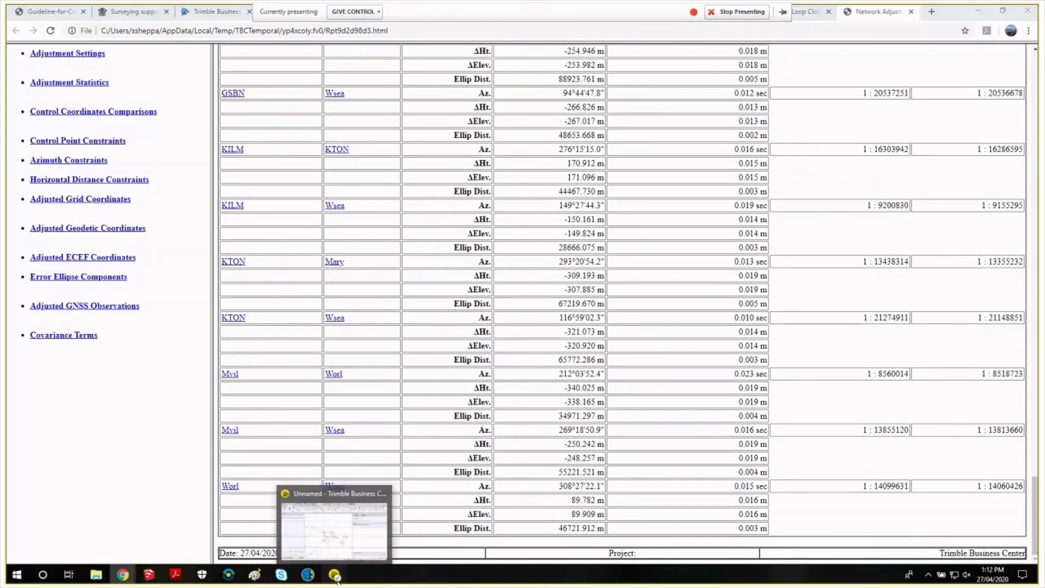
{"action": "left_click", "coordinate": [336, 576]}
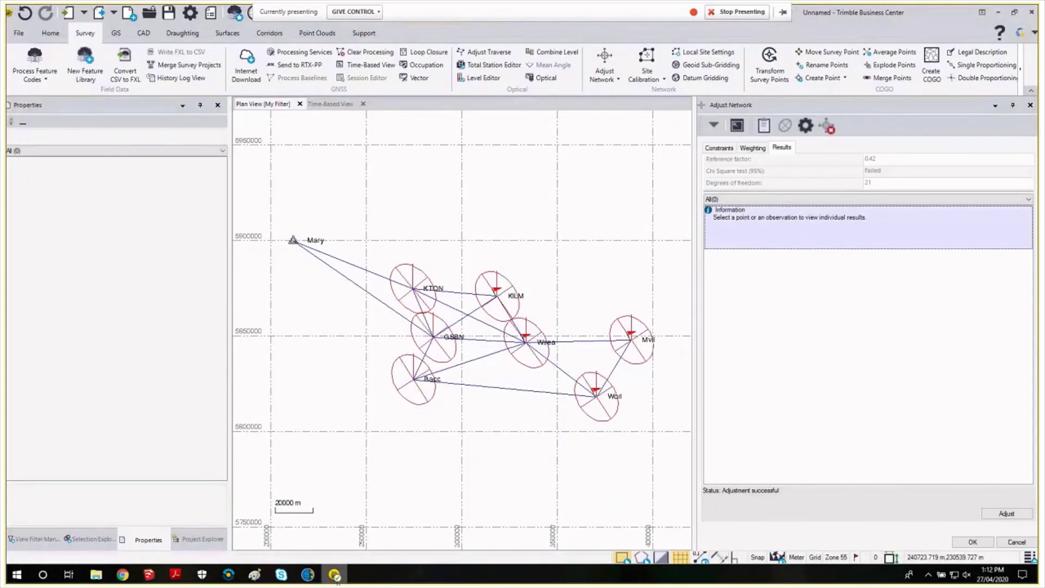
Step: Fix station Mvil in 2D and height alongside Mary, and readjust the network
{"action": "left_click", "coordinate": [719, 147]}
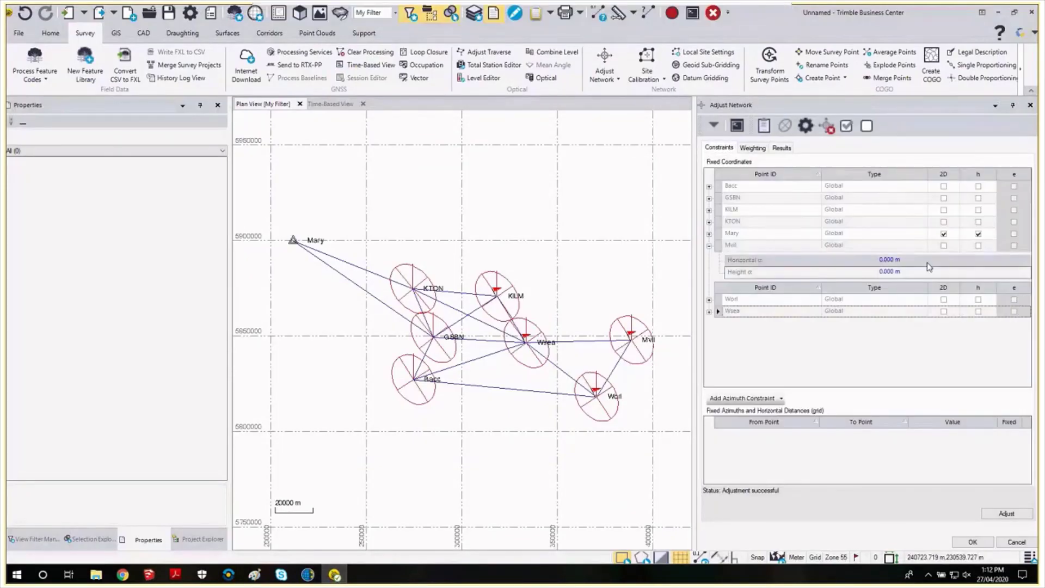
{"action": "left_click", "coordinate": [944, 245]}
{"action": "left_click", "coordinate": [978, 245]}
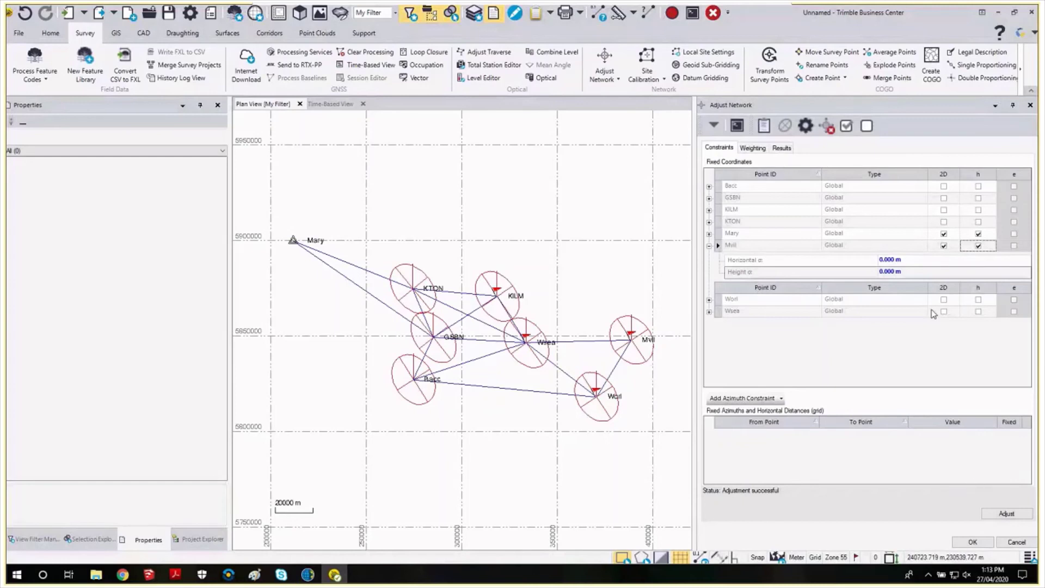
{"action": "left_click", "coordinate": [1007, 514]}
{"action": "left_click", "coordinate": [621, 305]}
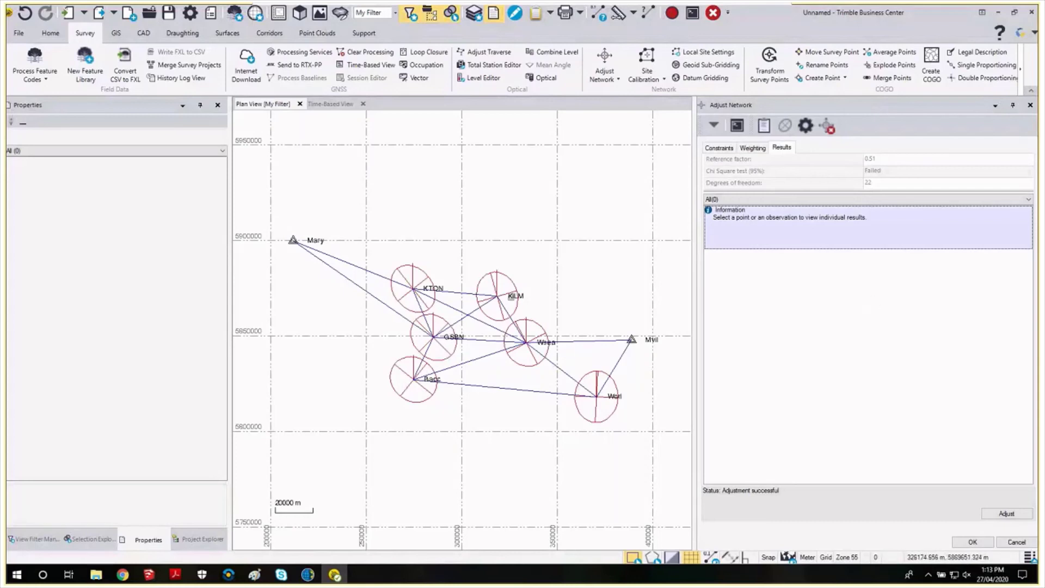
Step: Inspect point KILM's adjusted errors and the weighting factors of the post-processed vectors
{"action": "left_click", "coordinate": [498, 296]}
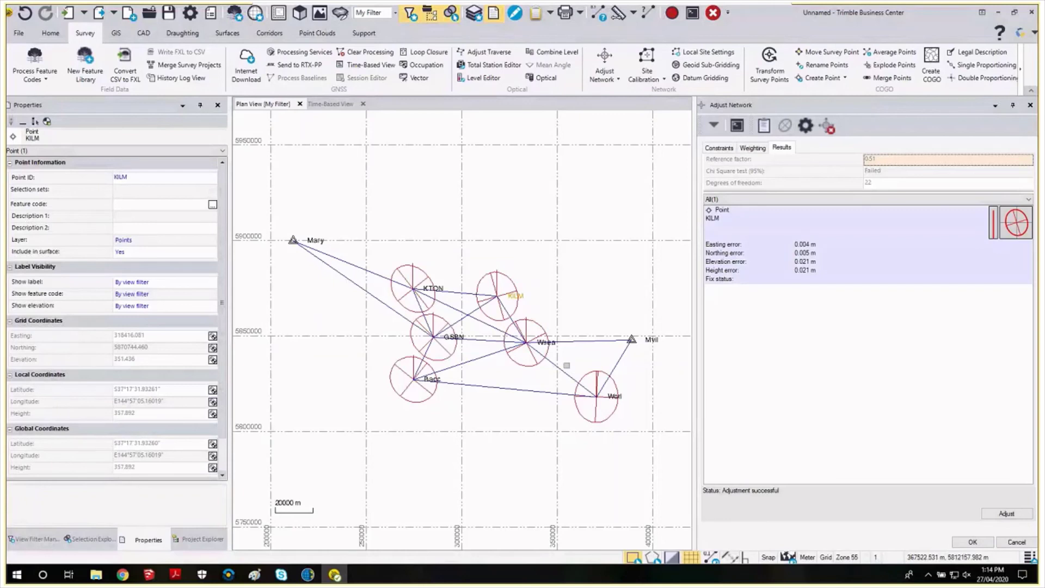
{"action": "left_click", "coordinate": [754, 148]}
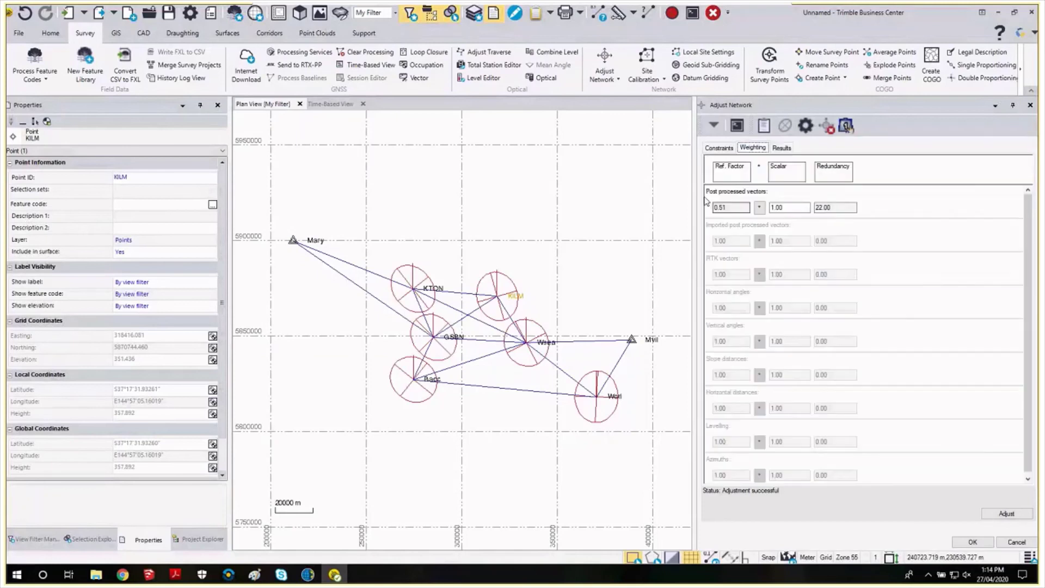
{"action": "left_click", "coordinate": [783, 150]}
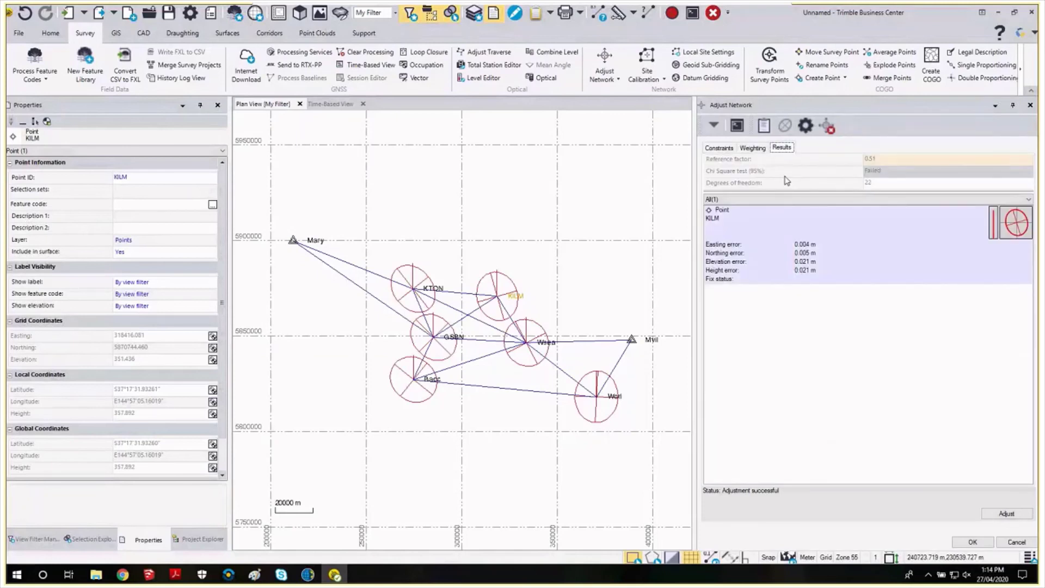
Step: Set fixed station Mary's constraint sigmas to 0.020 m horizontal and 0.030 m height
{"action": "left_click", "coordinate": [727, 150]}
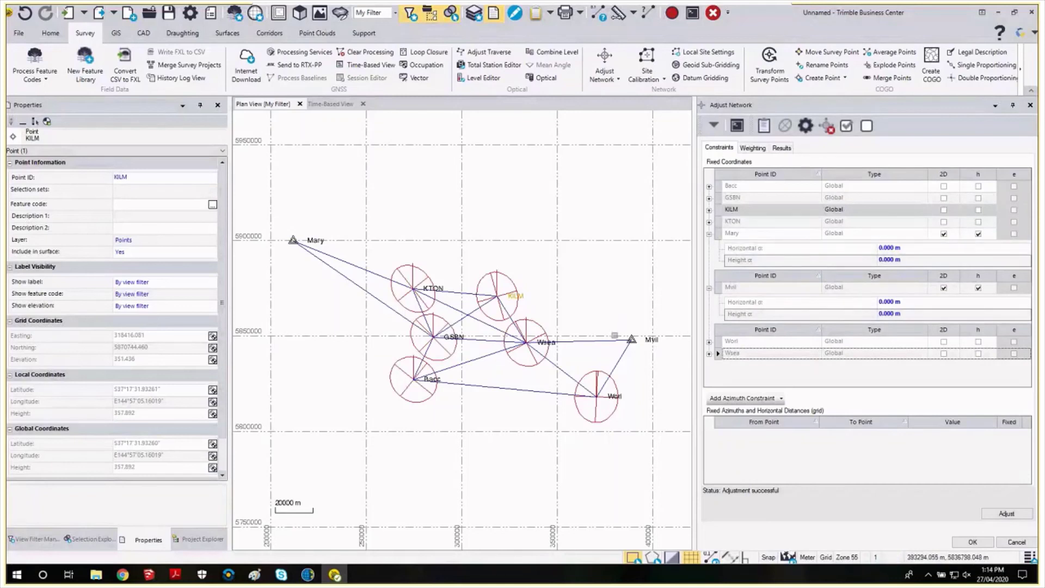
{"action": "left_click", "coordinate": [921, 248]}
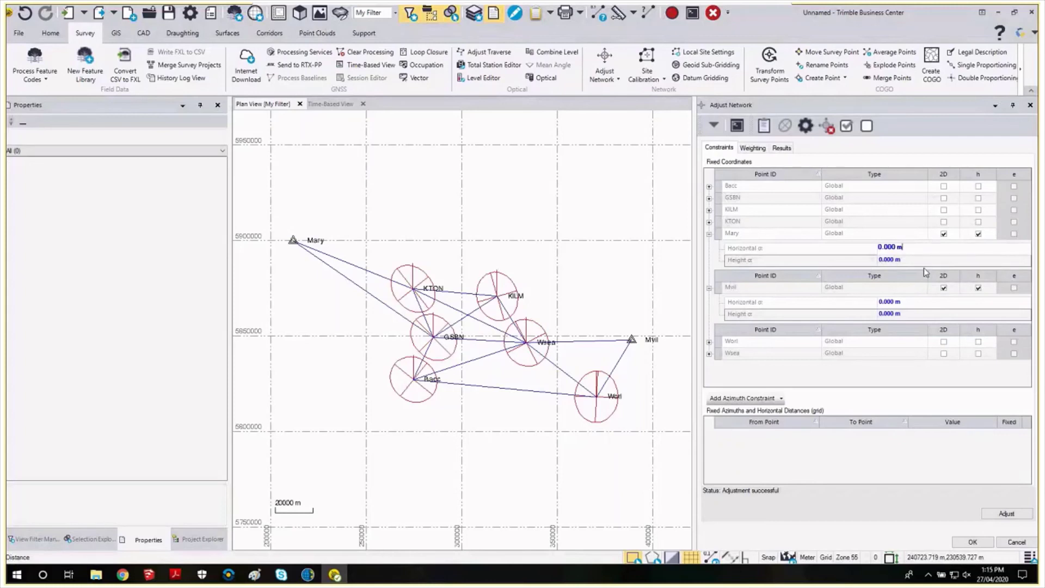
{"action": "double_click", "coordinate": [908, 249]}
{"action": "type", "text": ".02"}
{"action": "key", "text": "Tab"}
{"action": "type", "text": ".03"}
{"action": "key", "text": "Tab"}
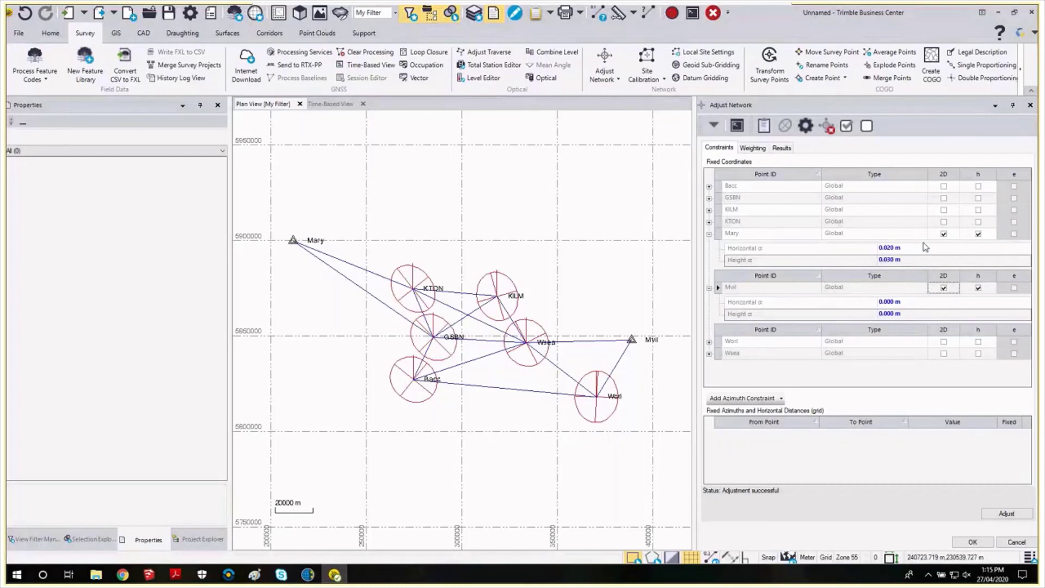
Step: Set Mvil's constraint sigmas to 0.020 m horizontal and 0.030 m height, and readjust the network to inspect point KILM's errors
{"action": "left_click", "coordinate": [914, 303]}
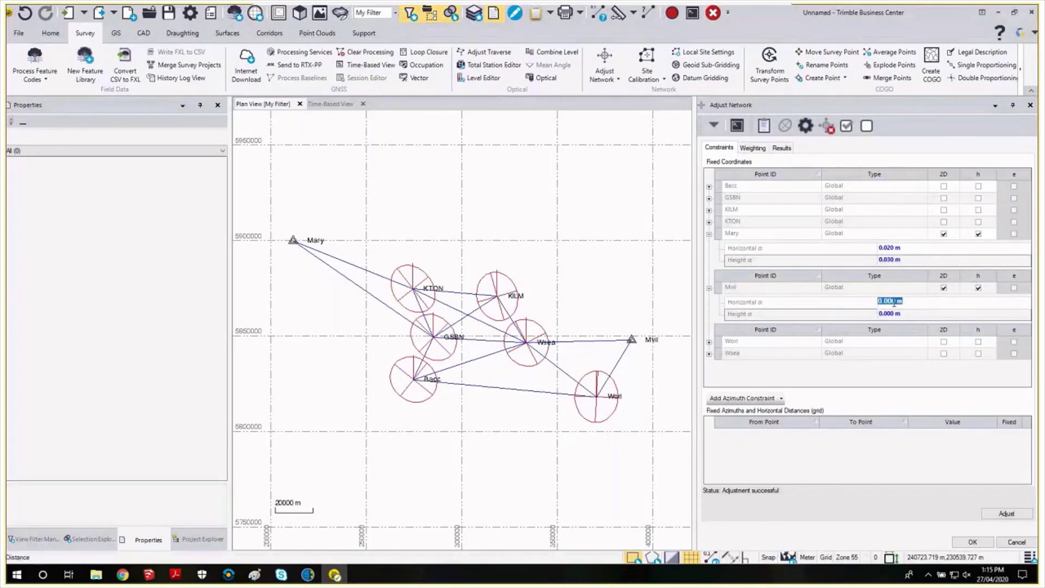
{"action": "type", "text": "0.02"}
{"action": "key", "text": "Tab"}
{"action": "type", "text": "0.03"}
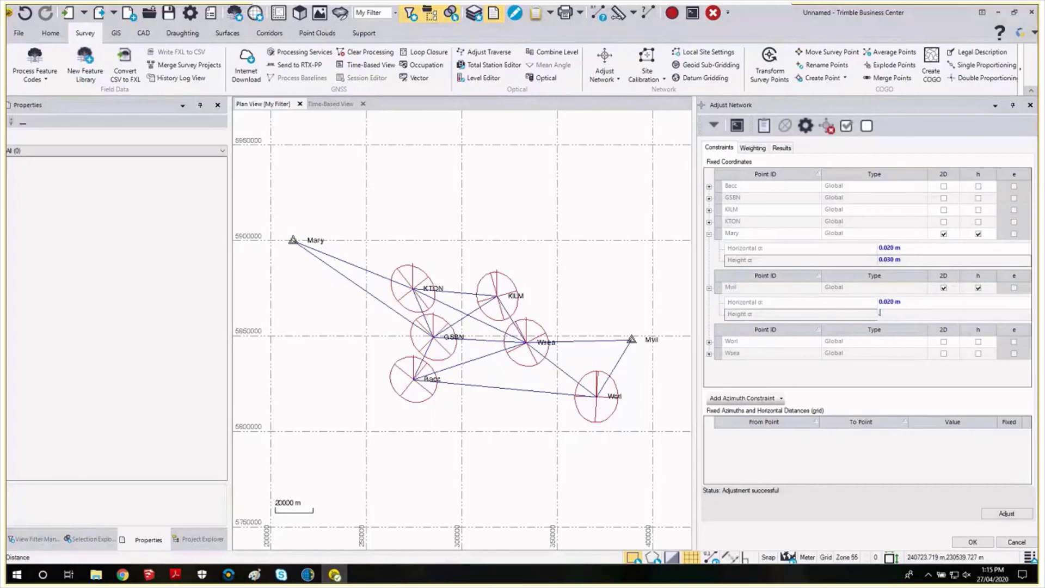
{"action": "key", "text": "Tab"}
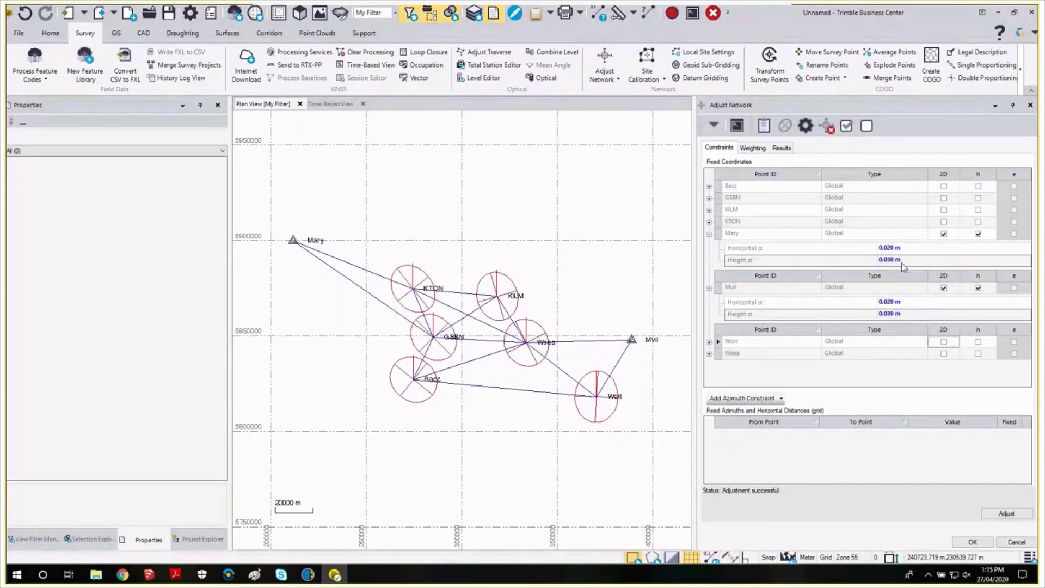
{"action": "left_click", "coordinate": [1007, 514]}
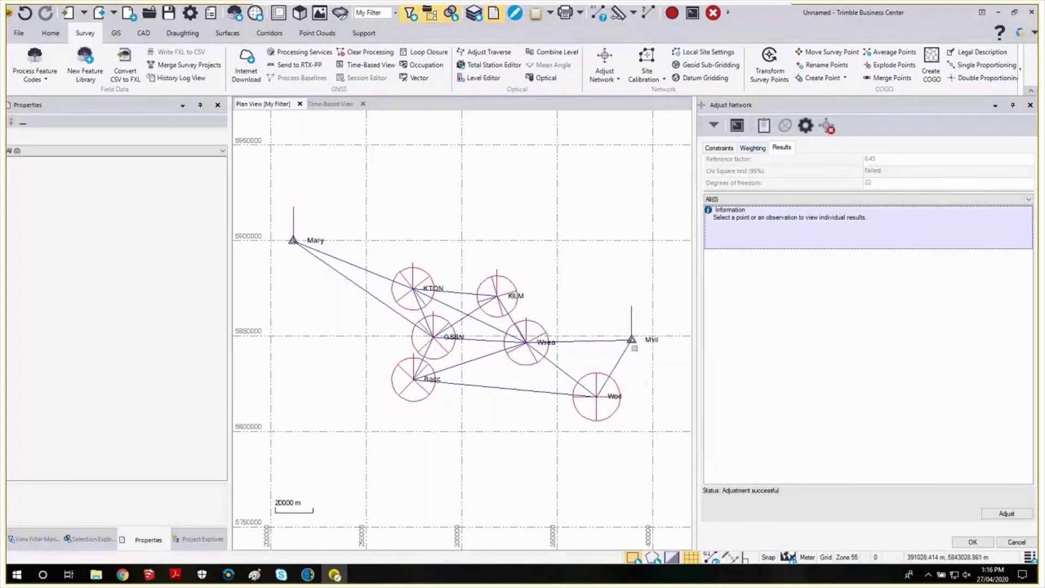
{"action": "left_click", "coordinate": [514, 293]}
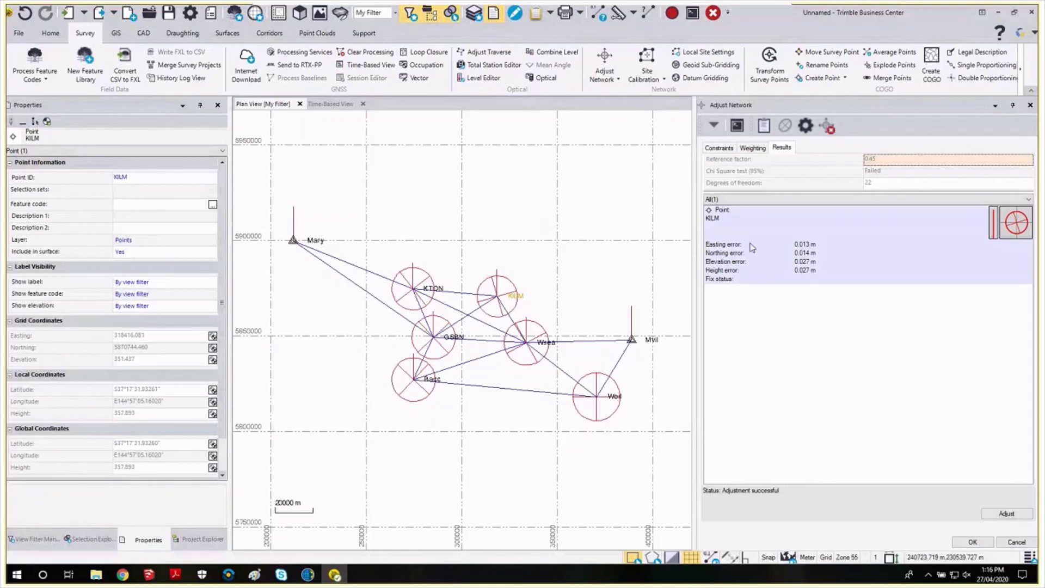
Step: Set the default GNSS instrument centring error and antenna height error to 0.002 m each, and readjust the network
{"action": "left_click", "coordinate": [806, 126]}
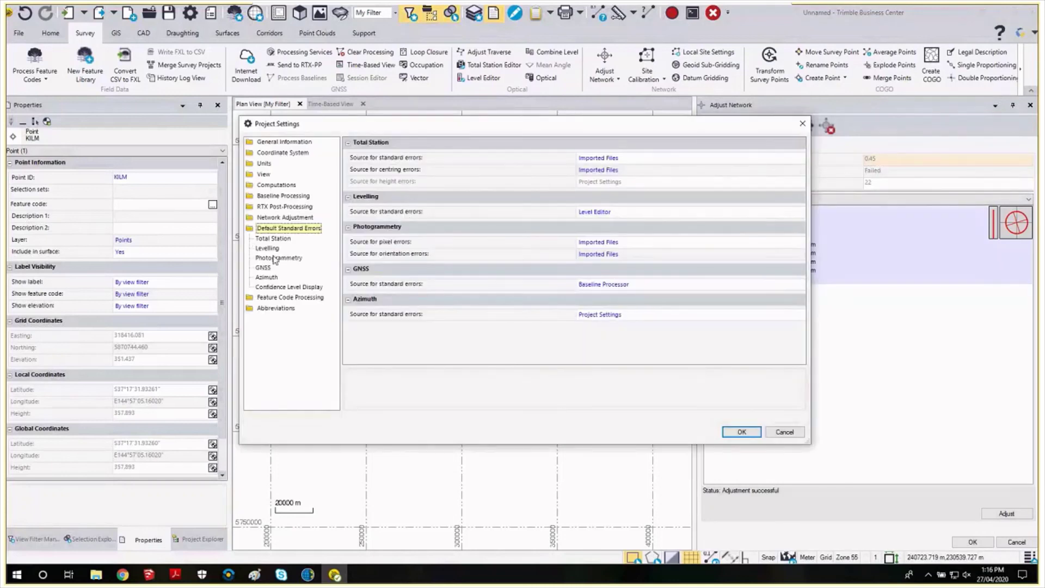
{"action": "left_click", "coordinate": [263, 268]}
{"action": "left_click", "coordinate": [530, 202]}
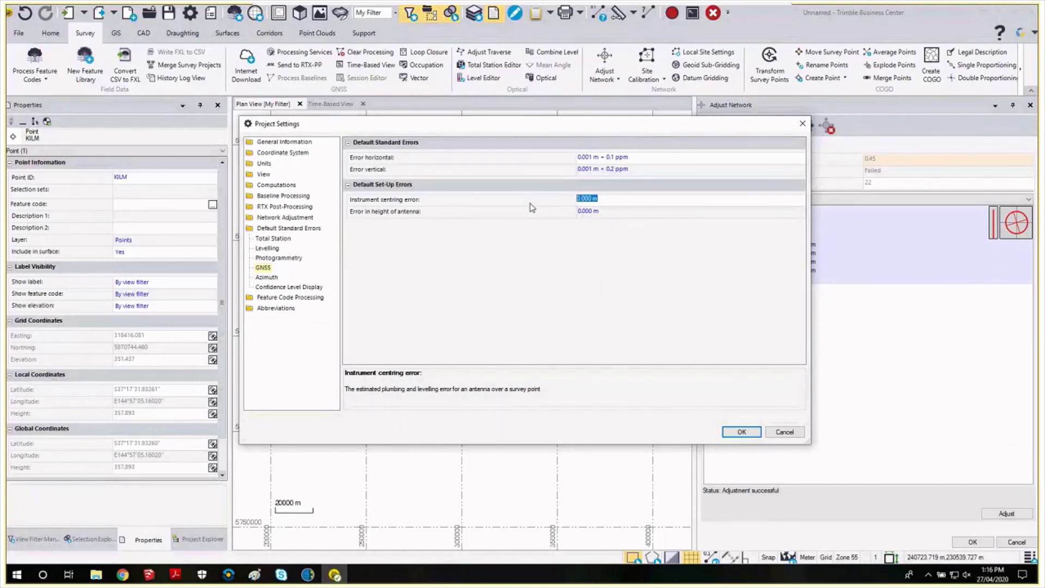
{"action": "type", "text": "0.002"}
{"action": "key", "text": "Tab"}
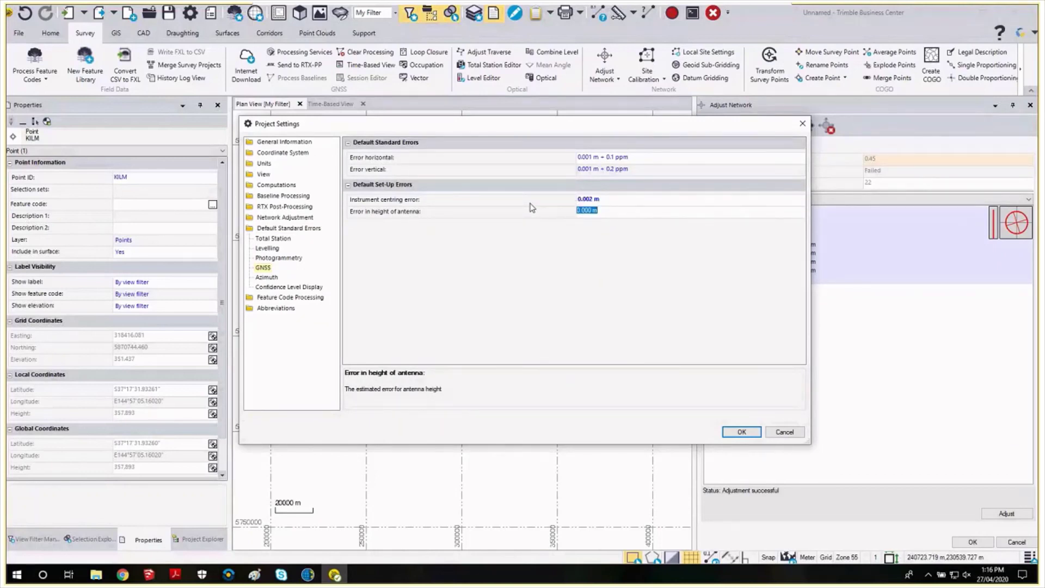
{"action": "type", "text": "0.002"}
{"action": "key", "text": "Return"}
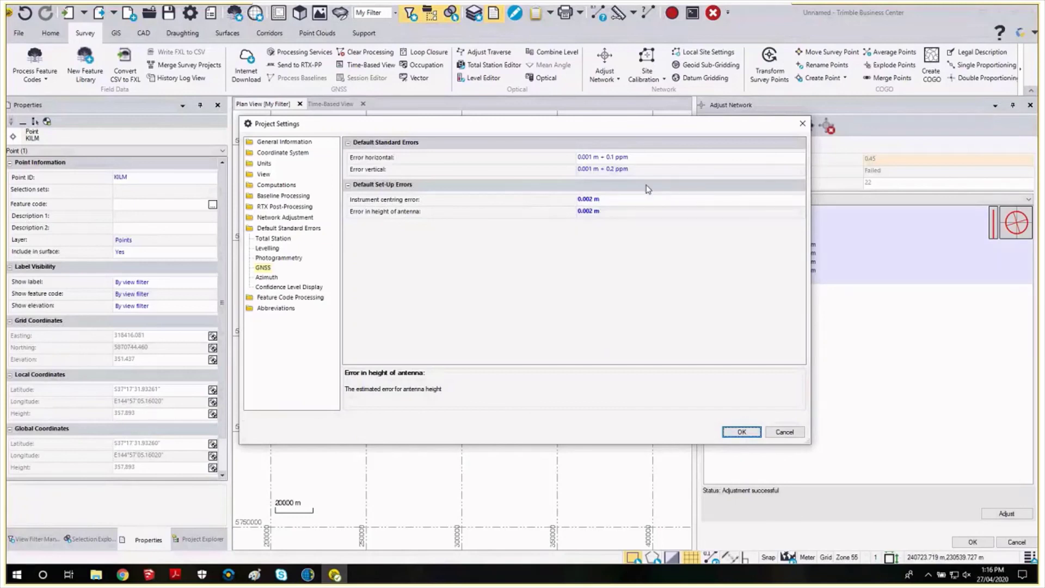
{"action": "left_click", "coordinate": [592, 191]}
{"action": "left_click", "coordinate": [741, 432]}
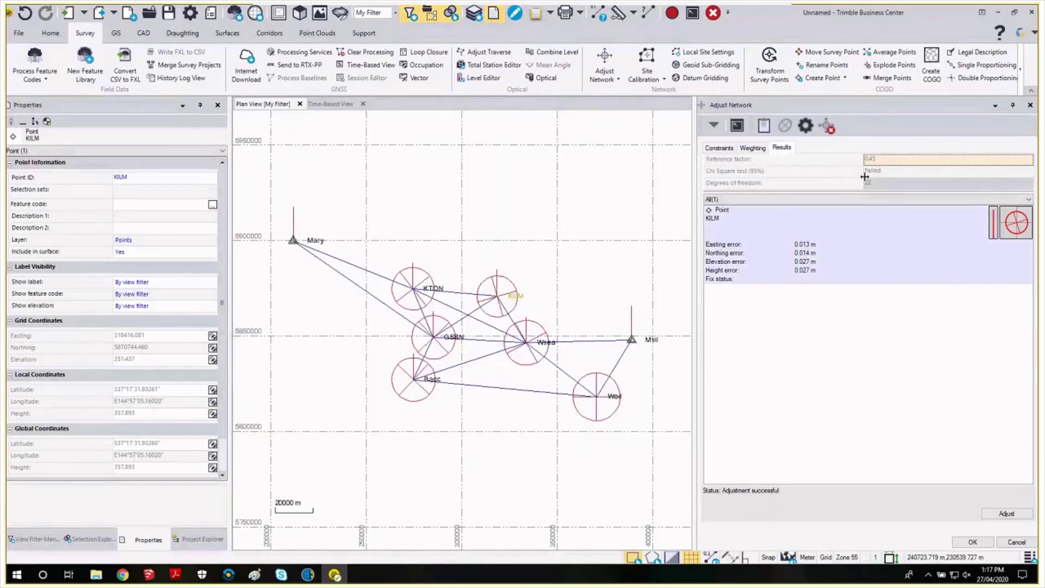
{"action": "left_click", "coordinate": [1005, 514]}
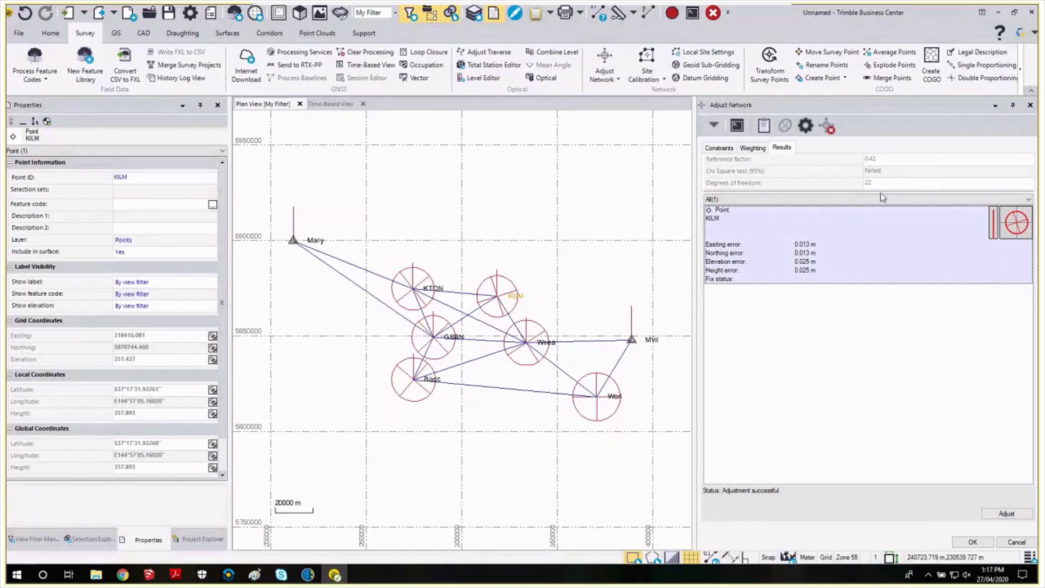
Step: Set the post-processed vectors' weighting scalar to 0.40, and readjust the network to inspect point KILM's errors
{"action": "left_click", "coordinate": [753, 148]}
{"action": "double_click", "coordinate": [776, 207]}
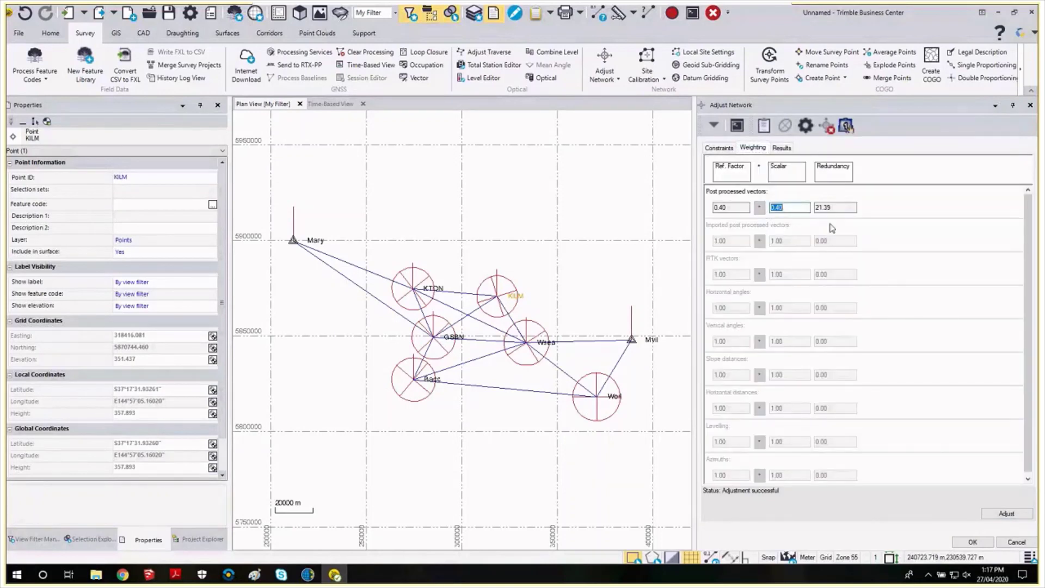
{"action": "left_click", "coordinate": [1000, 515]}
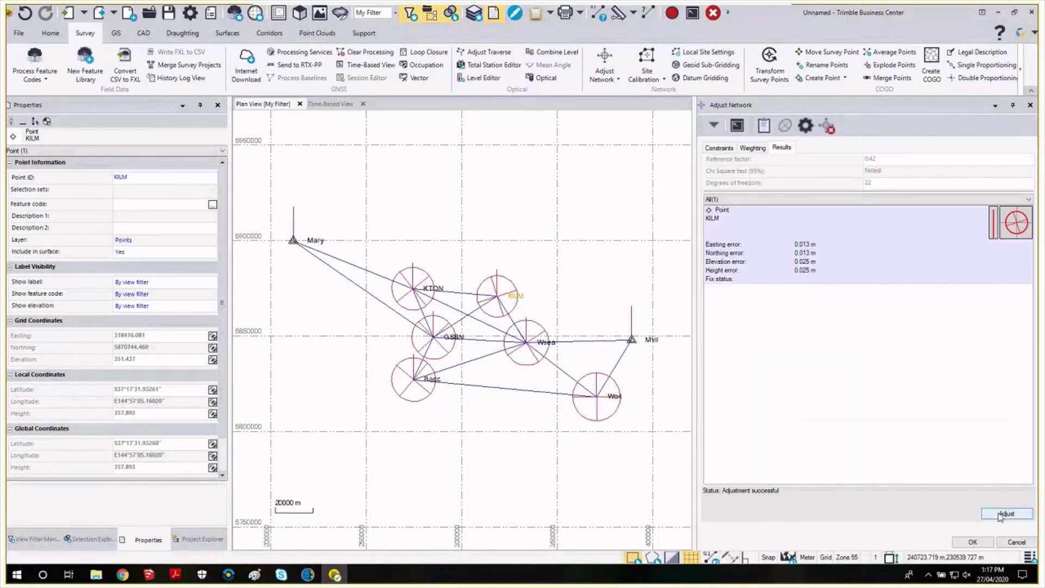
{"action": "left_click", "coordinate": [1000, 515]}
{"action": "key", "text": "Return"}
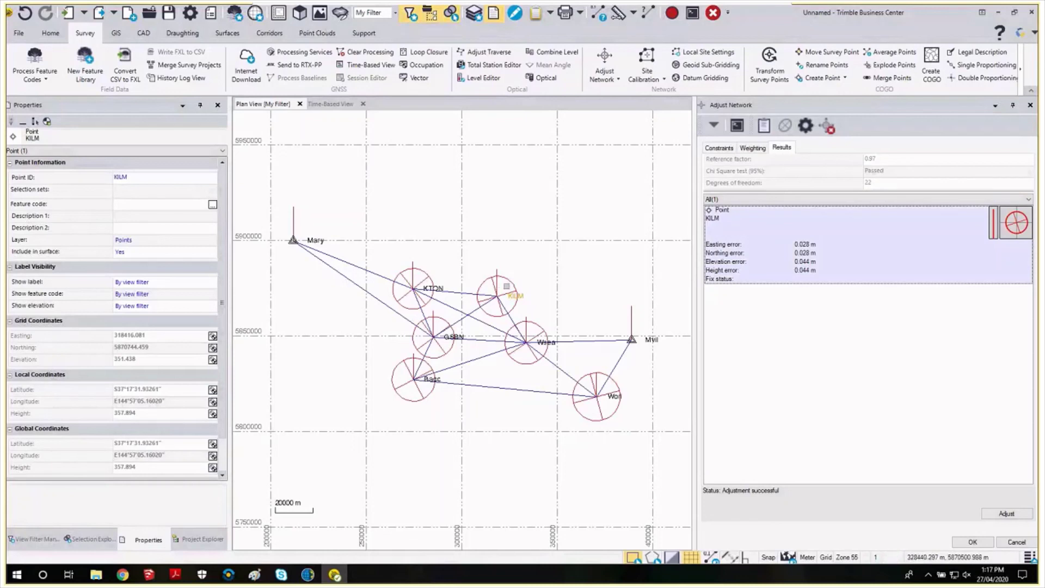
{"action": "key", "text": "Escape"}
{"action": "left_click", "coordinate": [515, 297]}
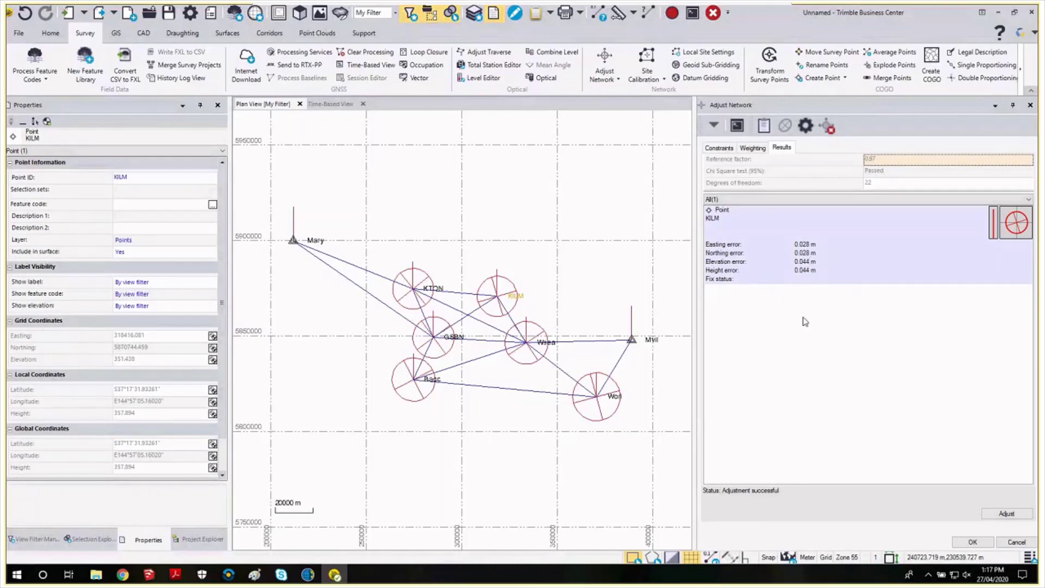
Step: Open the ALTA/NSPS Allowable Relative Tolerance Report and include all adjusted points: Bacc, GSBN, KILM, KTON, Mary, Mvil, Worl and Wsea
{"action": "left_click", "coordinate": [786, 128]}
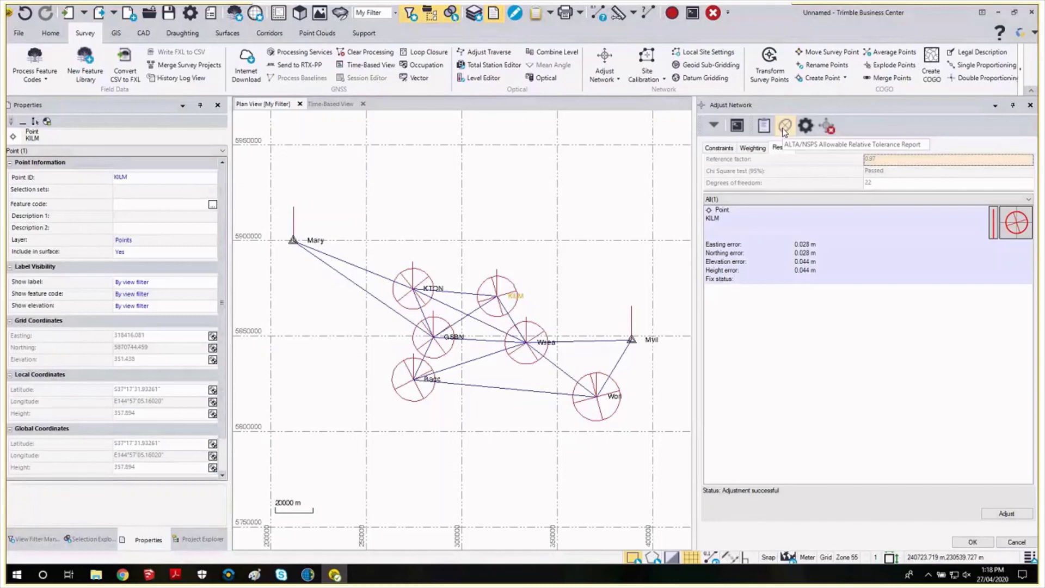
{"action": "left_click", "coordinate": [784, 126]}
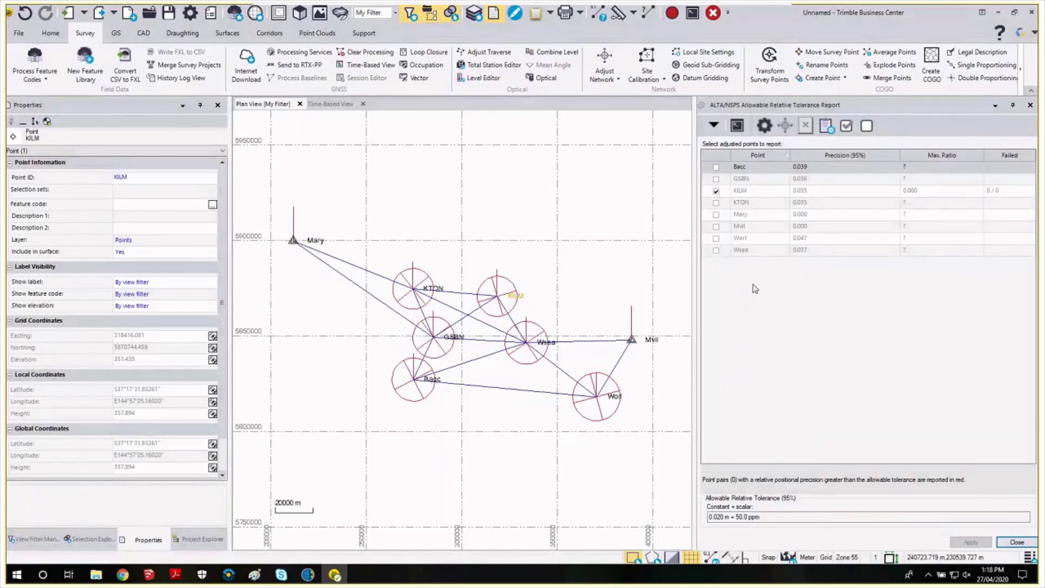
{"action": "left_click", "coordinate": [717, 168]}
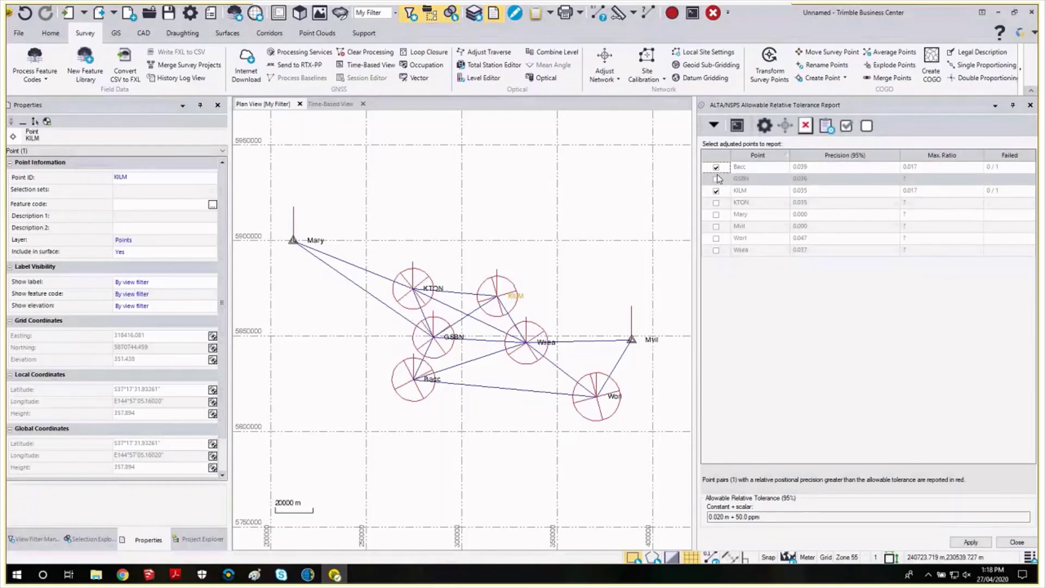
{"action": "left_click", "coordinate": [716, 179]}
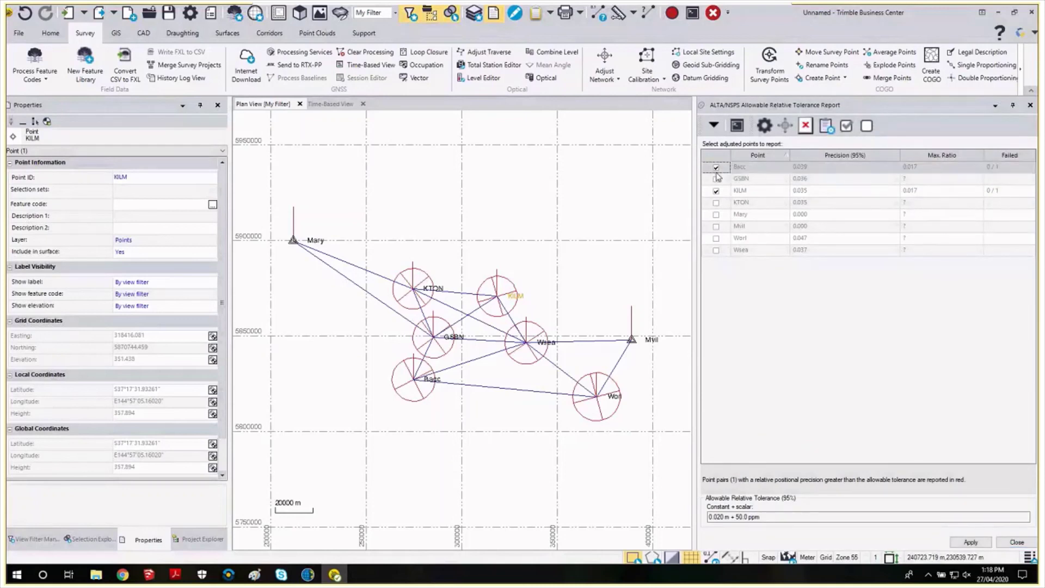
{"action": "left_click", "coordinate": [717, 203]}
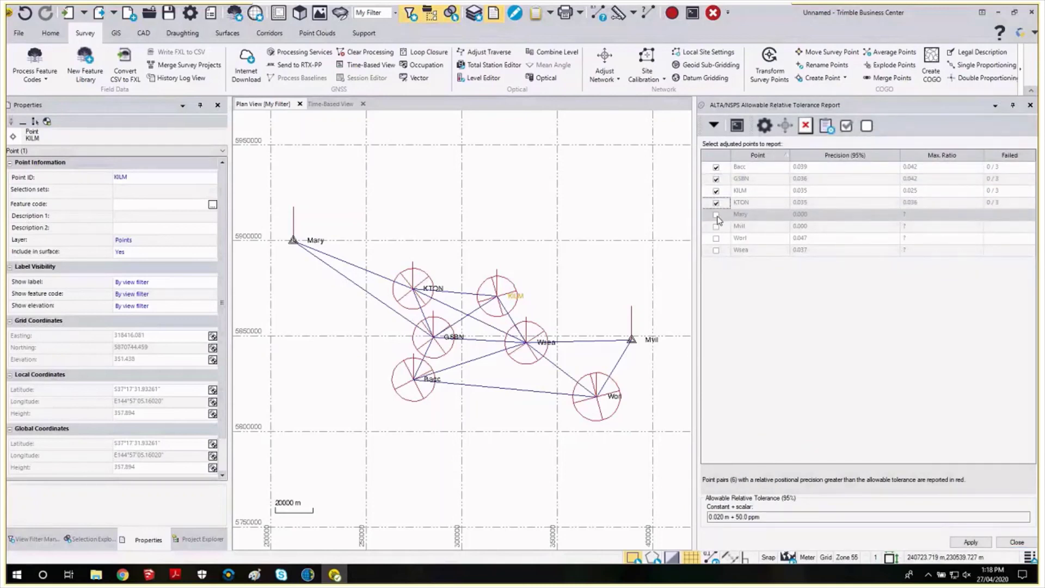
{"action": "left_click", "coordinate": [716, 215]}
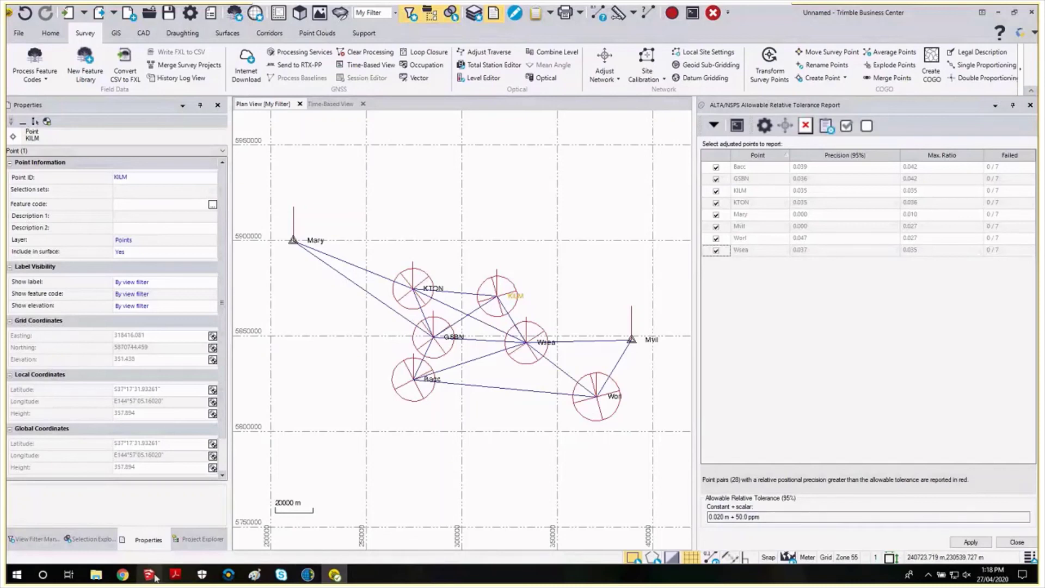
Step: Switch to Chrome and look through the open pages for the static surveys table in the Guideline for Control Surveys by GNSS PDF
{"action": "left_click", "coordinate": [124, 576]}
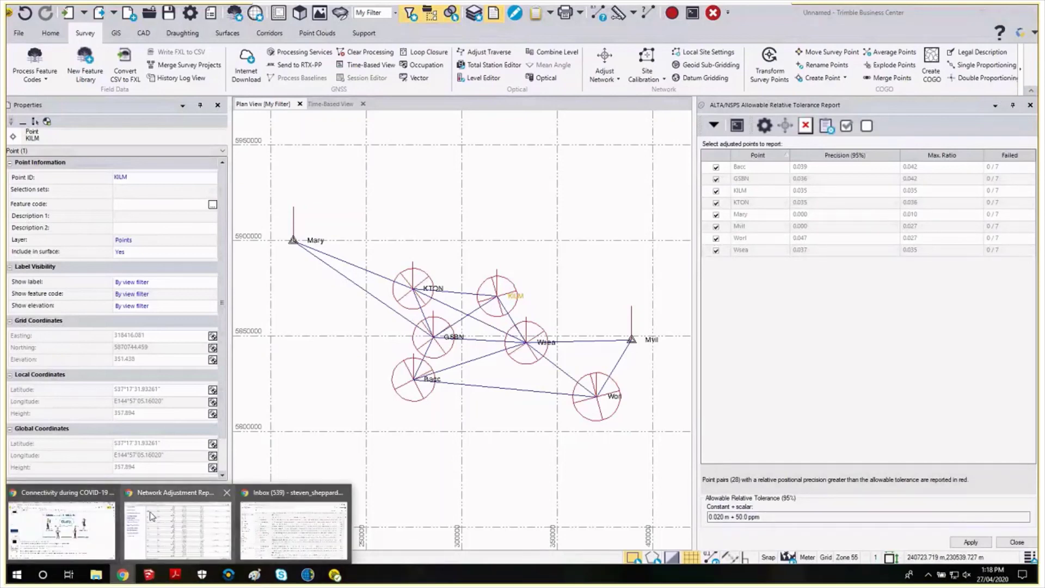
{"action": "left_click", "coordinate": [151, 516]}
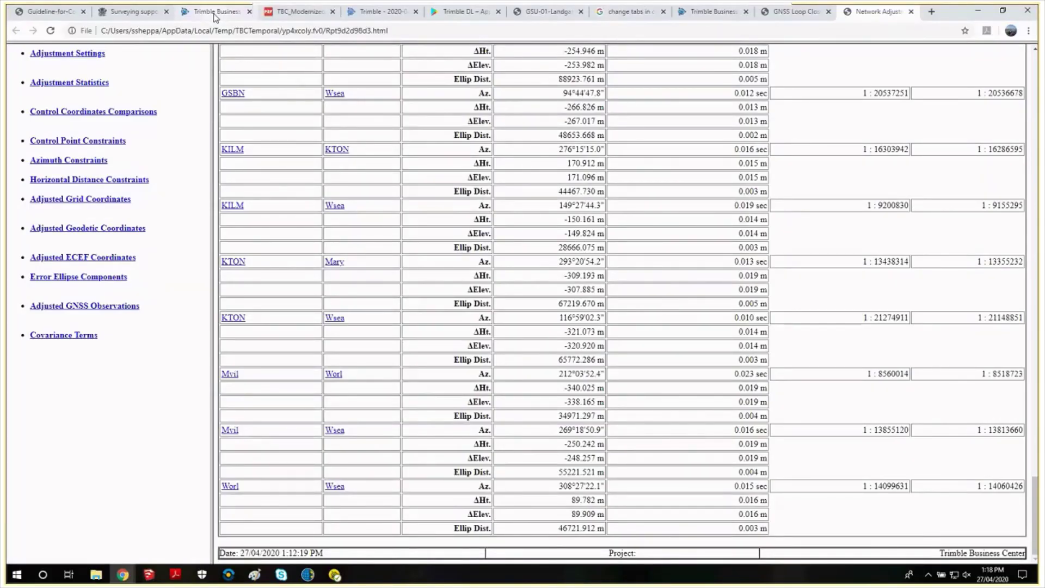
{"action": "key", "text": "ctrl+shift+Tab"}
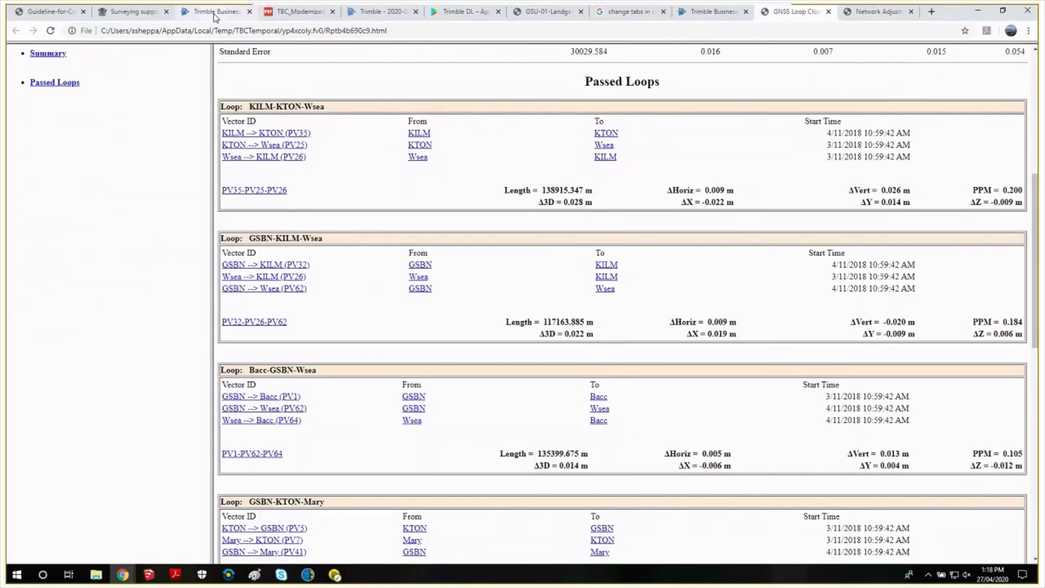
{"action": "key", "text": "ctrl+shift+Tab"}
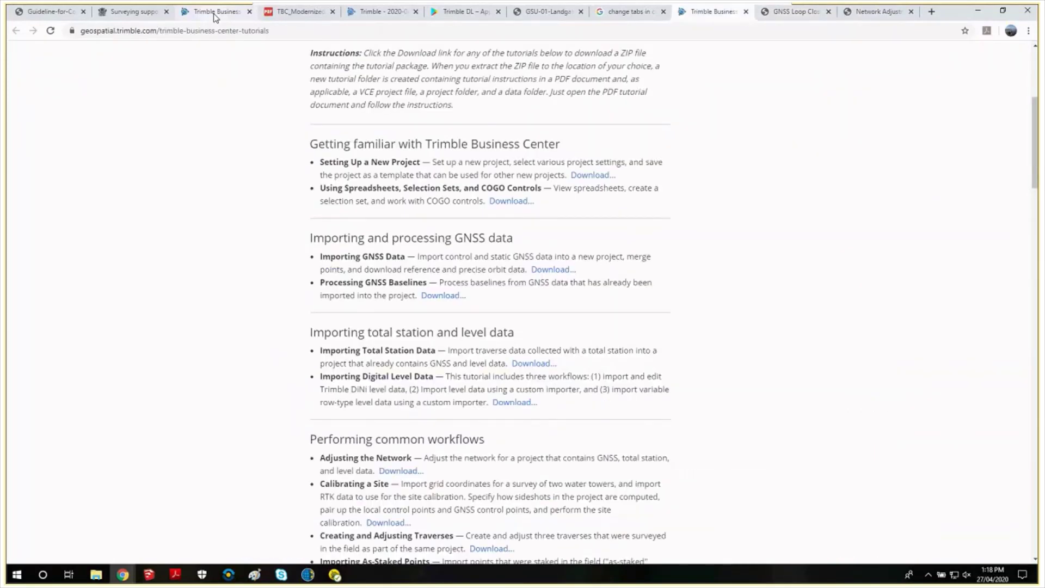
{"action": "key", "text": "ctrl+shift+Tab"}
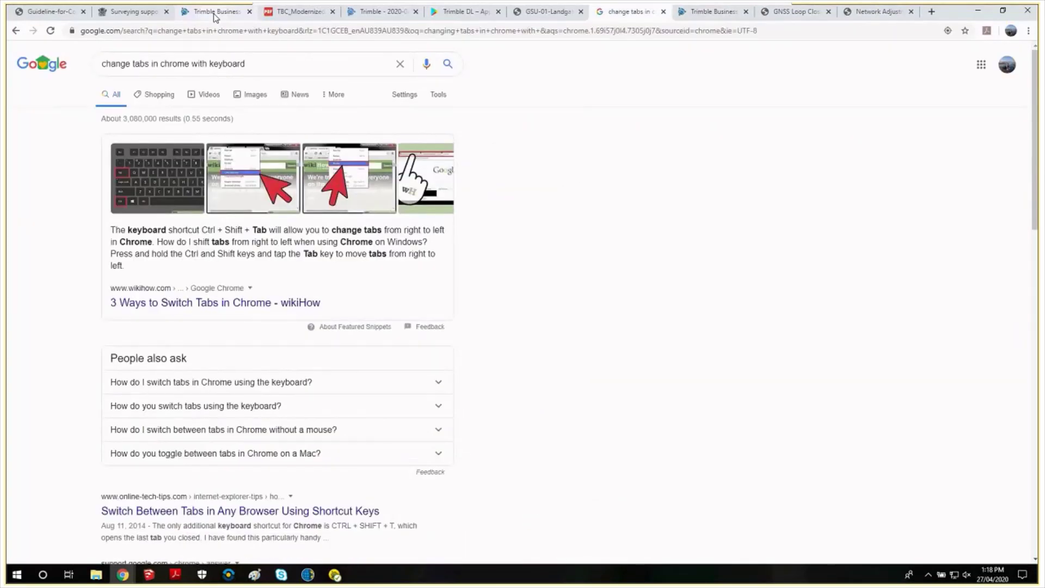
{"action": "left_click", "coordinate": [214, 16]}
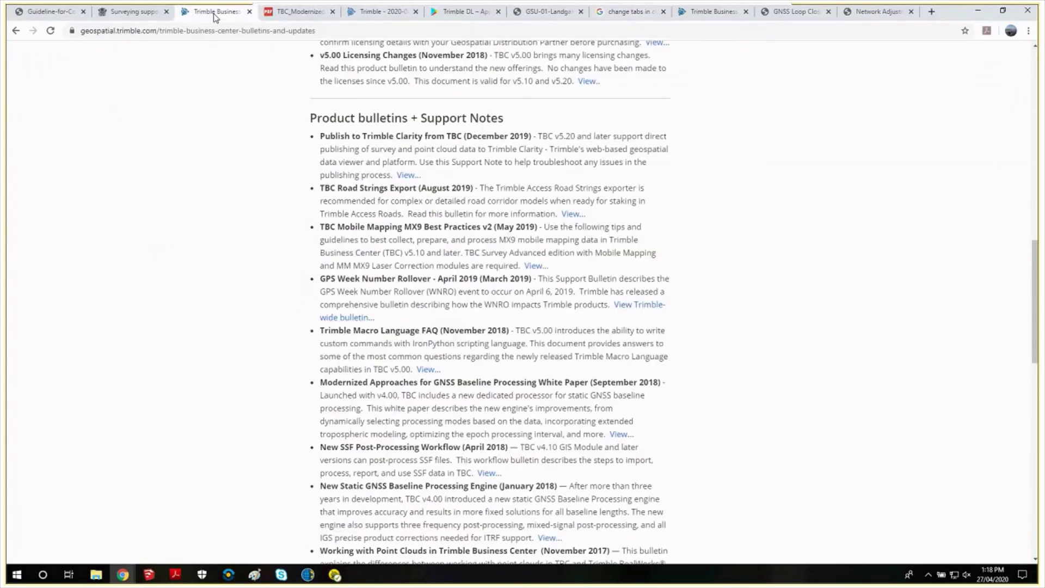
{"action": "key", "text": "ctrl+1"}
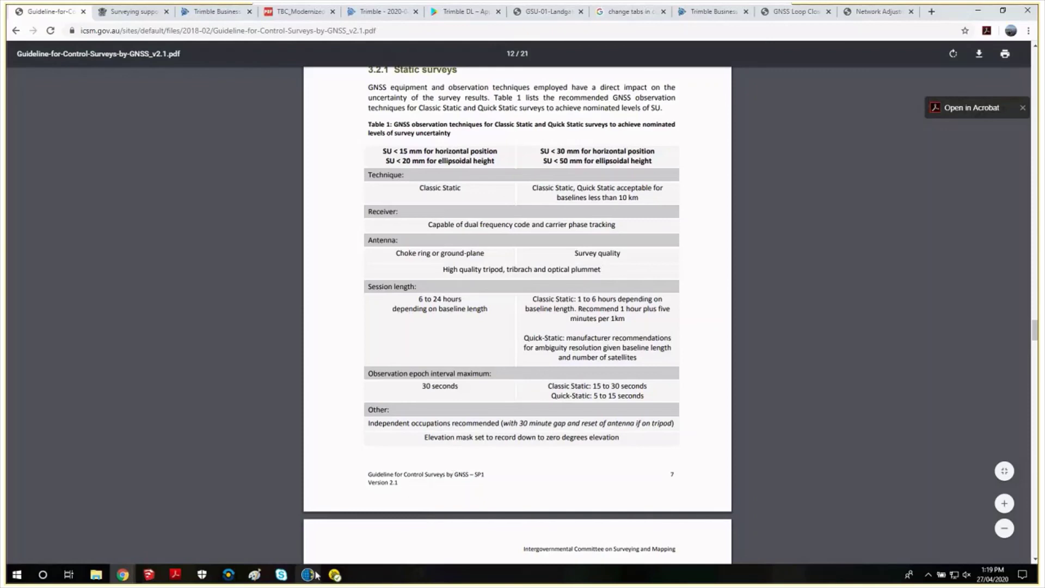
Step: Return to Trimble Business Center, generate the ALTA/NSPS tolerance report at 0.020 m + 50.0 ppm, and review its point-pair table
{"action": "left_click", "coordinate": [336, 578]}
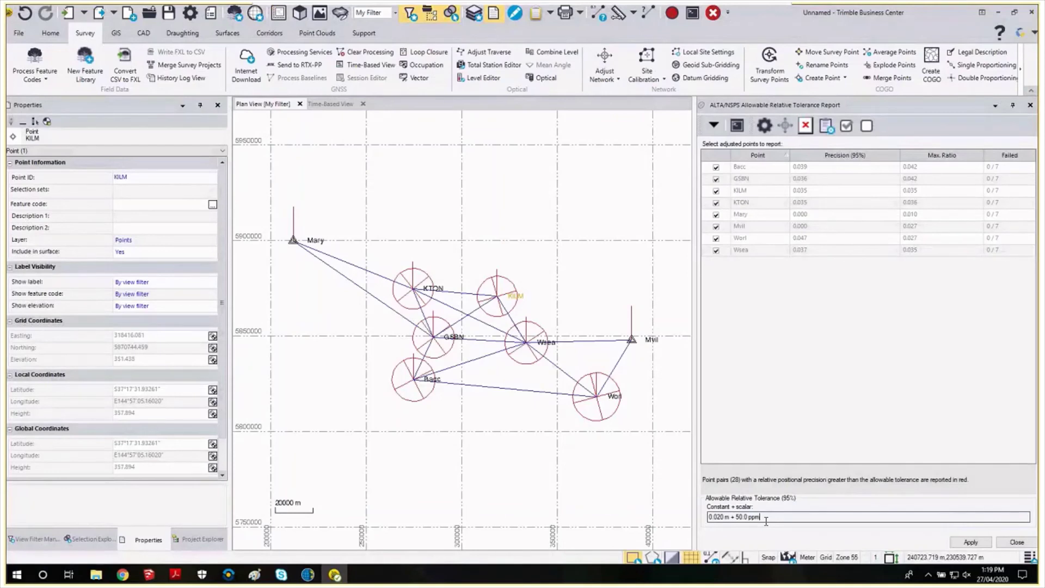
{"action": "left_click", "coordinate": [766, 521]}
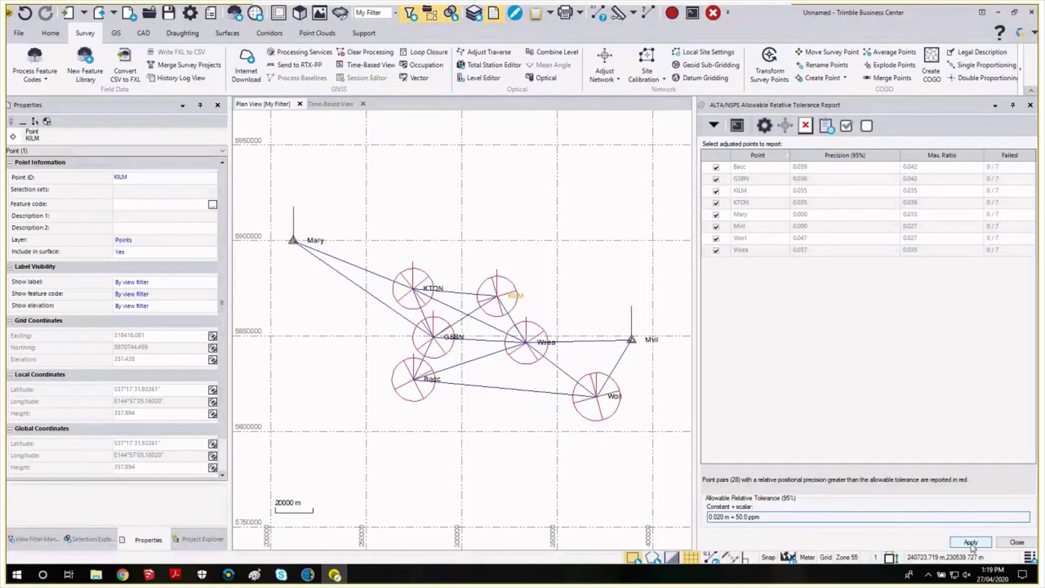
{"action": "left_click", "coordinate": [971, 544]}
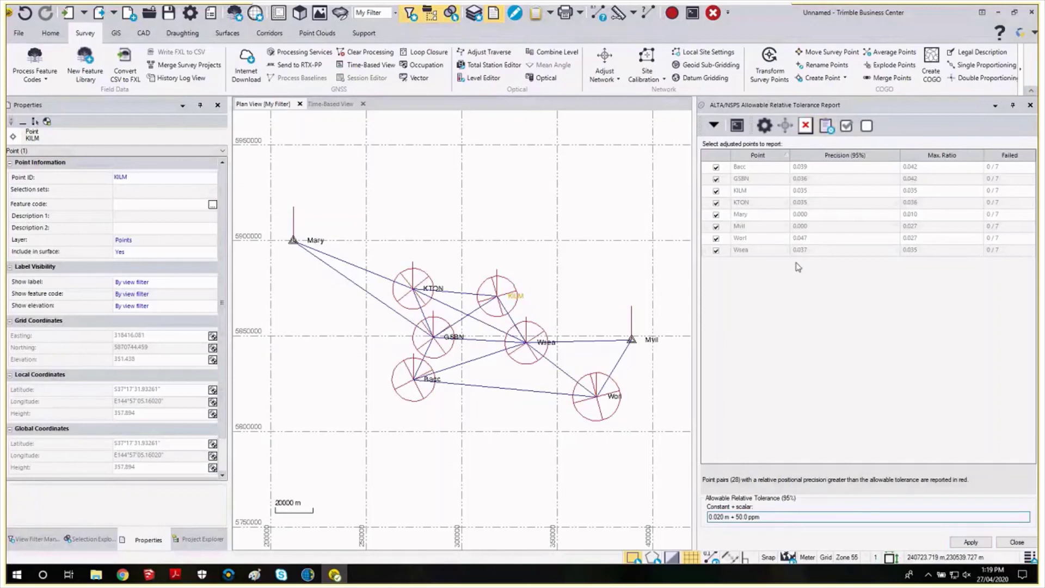
{"action": "left_click", "coordinate": [969, 541]}
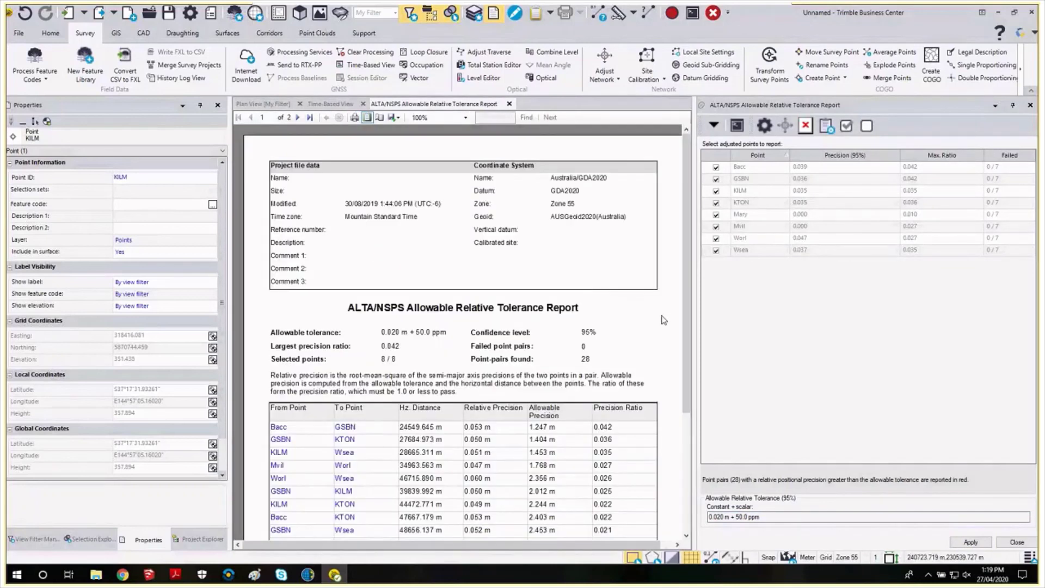
{"action": "scroll", "coordinate": [665, 320], "scroll_direction": "down", "scroll_amount": 3}
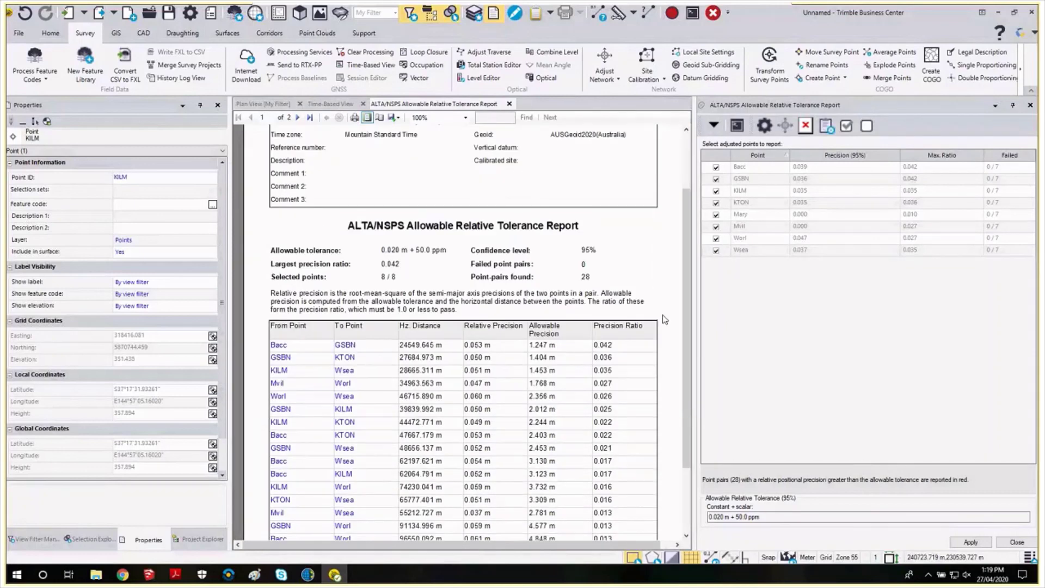
{"action": "scroll", "coordinate": [664, 320], "scroll_direction": "down", "scroll_amount": 10}
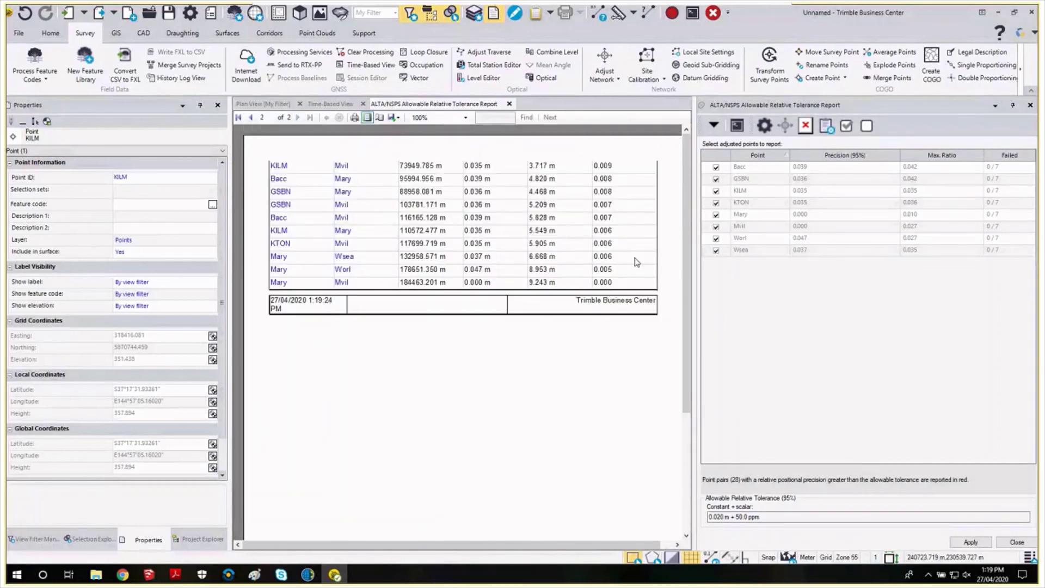
{"action": "scroll", "coordinate": [637, 267], "scroll_direction": "up", "scroll_amount": 12}
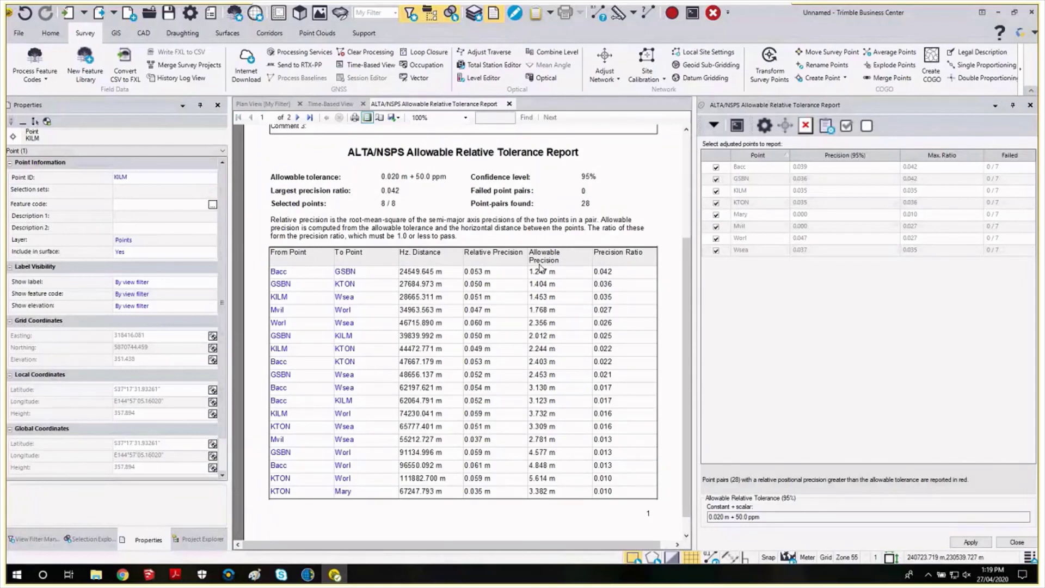
Step: Set the allowable relative tolerance to 0.010 m + 5.0 ppm and regenerate the ALTA/NSPS report
{"action": "left_click", "coordinate": [719, 517]}
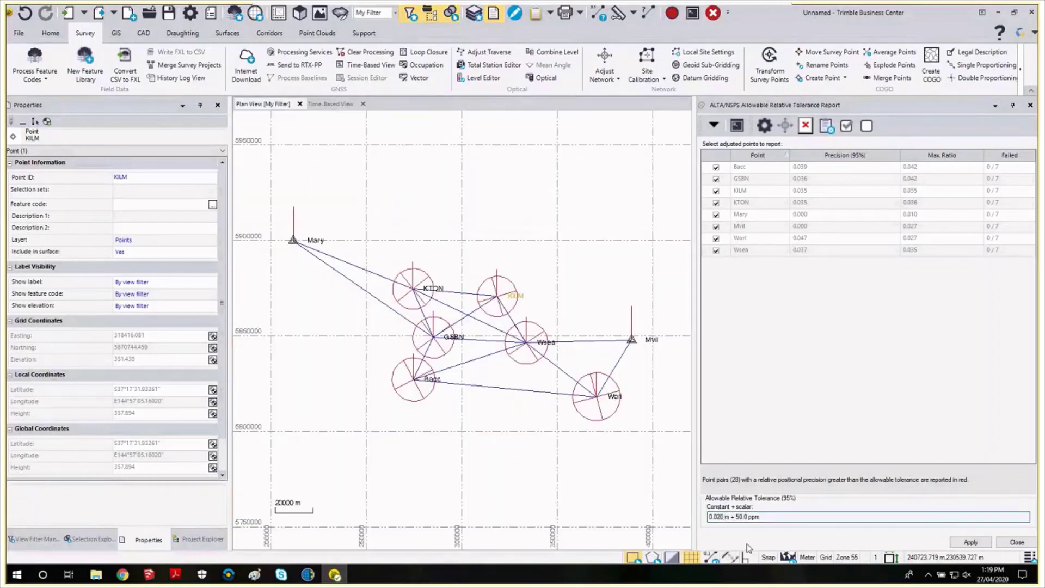
{"action": "key", "text": "BackSpace"}
{"action": "type", "text": "1"}
{"action": "key", "text": "Delete"}
{"action": "type", "text": "1"}
{"action": "key", "text": "BackSpace"}
{"action": "left_click", "coordinate": [971, 543]}
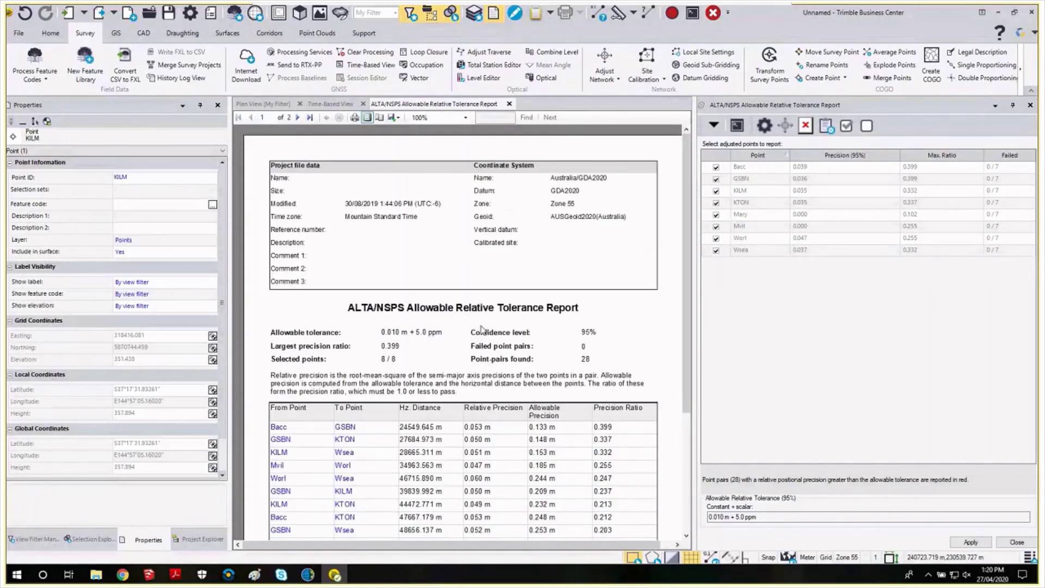
Step: Examine the regenerated report's summary and the point pairs' relative precisions and precision ratios, and close the report
{"action": "scroll", "coordinate": [481, 329], "scroll_direction": "down", "scroll_amount": 3}
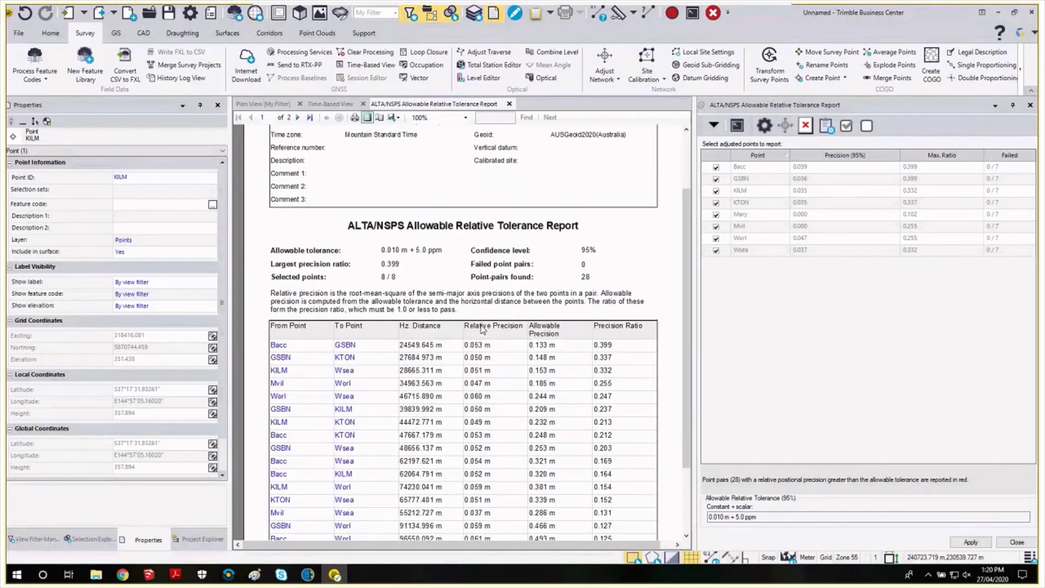
{"action": "scroll", "coordinate": [481, 329], "scroll_direction": "down", "scroll_amount": 2}
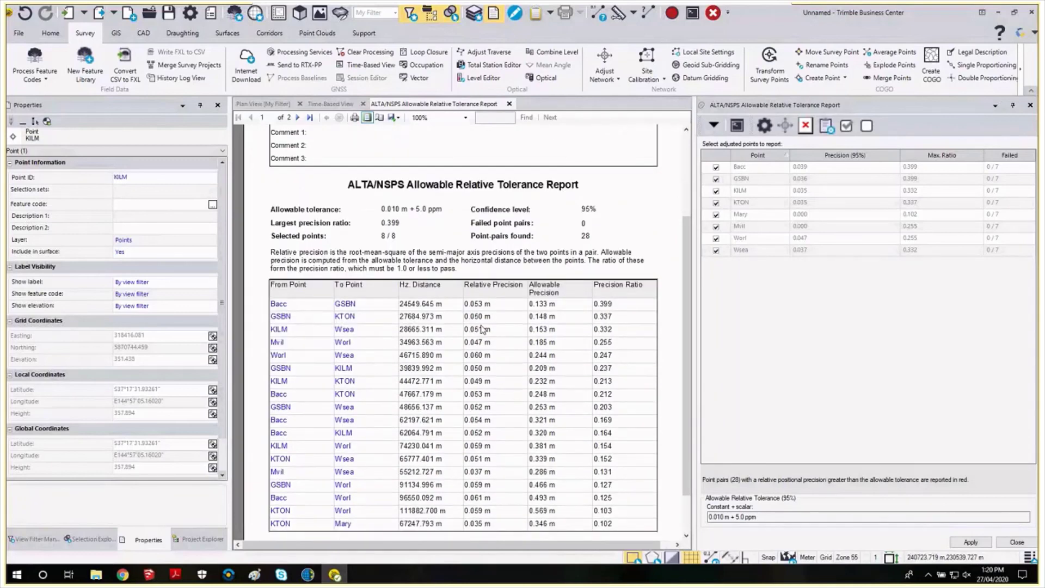
{"action": "scroll", "coordinate": [481, 329], "scroll_direction": "down", "scroll_amount": 2}
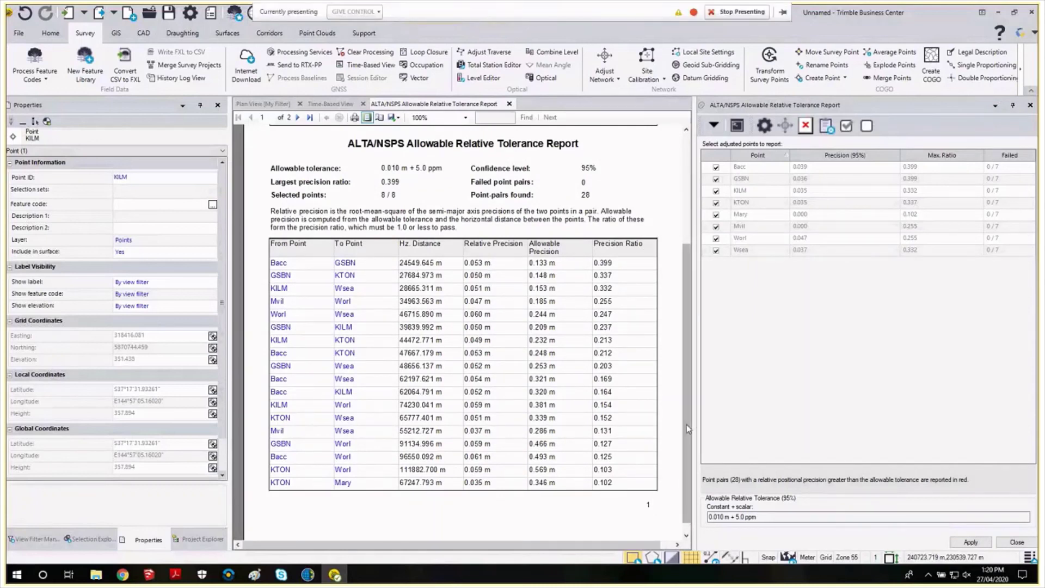
{"action": "mouse_move", "coordinate": [687, 426]}
{"action": "left_mouse_down"}
{"action": "mouse_move", "coordinate": [687, 372]}
{"action": "mouse_move", "coordinate": [687, 435]}
{"action": "left_mouse_up"}
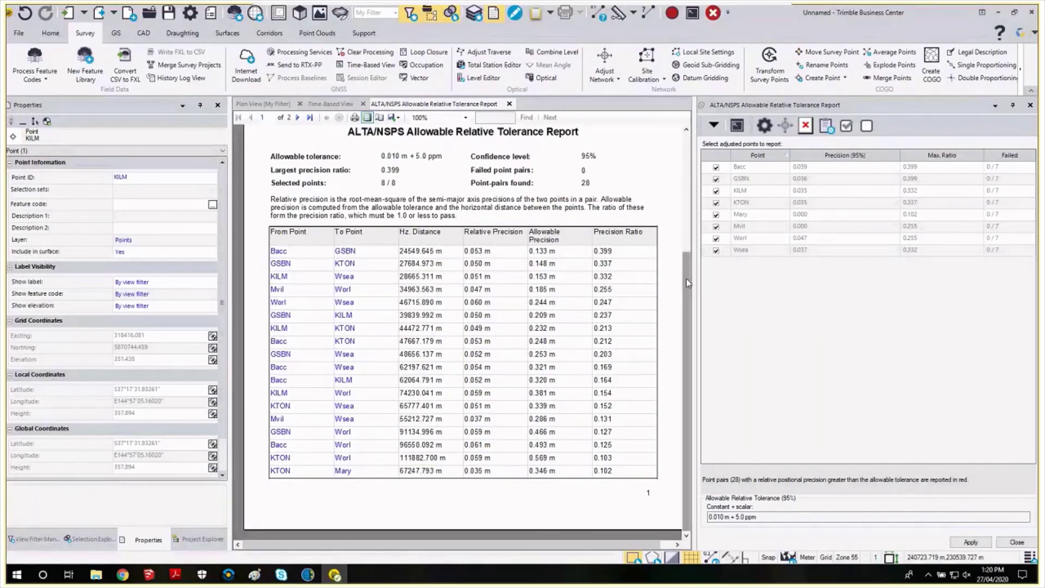
{"action": "left_click_drag", "start_coordinate": [688, 282], "coordinate": [695, 165]}
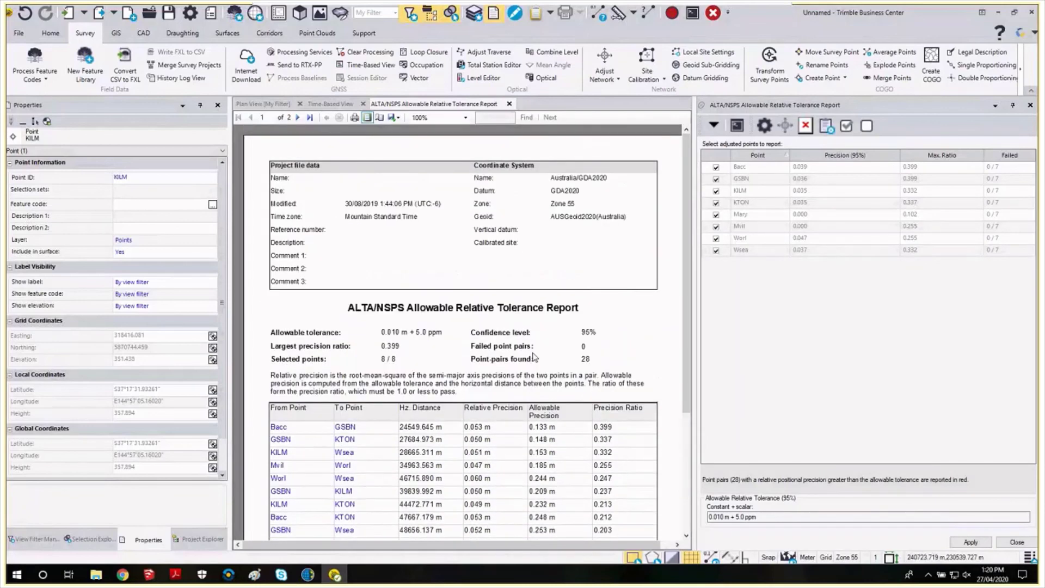
{"action": "left_click", "coordinate": [510, 104]}
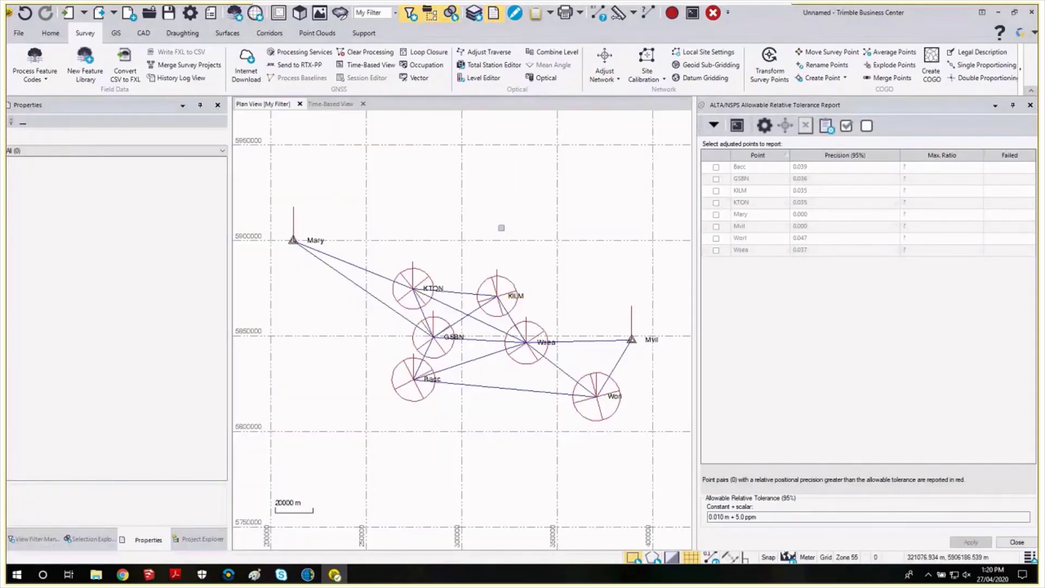
{"action": "scroll", "coordinate": [501, 228], "scroll_direction": "down", "scroll_amount": 2}
{"action": "left_click_drag", "start_coordinate": [531, 245], "coordinate": [517, 243]}
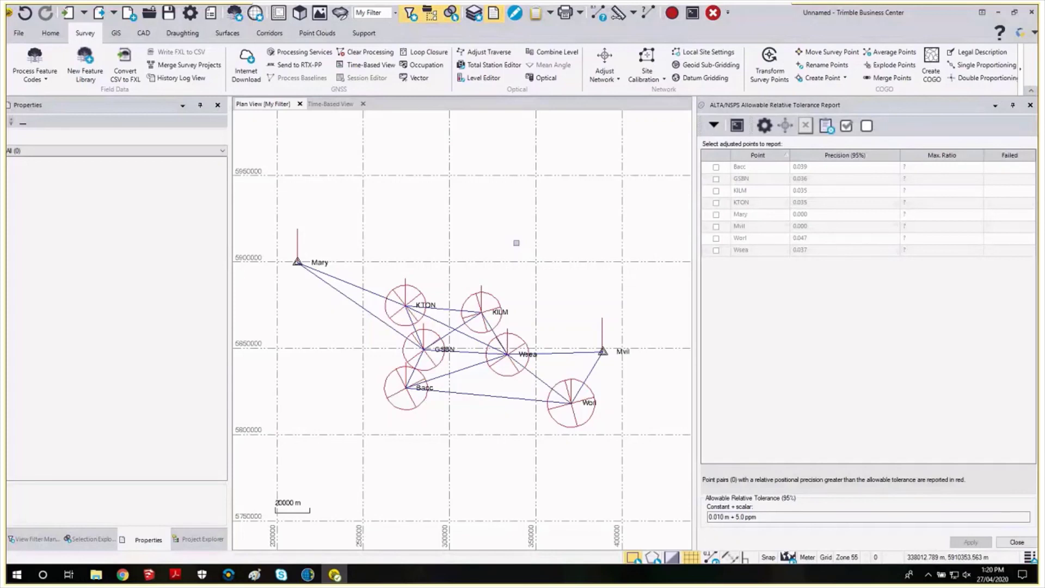
{"action": "left_click_drag", "start_coordinate": [522, 269], "coordinate": [564, 232]}
{"action": "scroll", "coordinate": [534, 259], "scroll_direction": "up", "scroll_amount": 2}
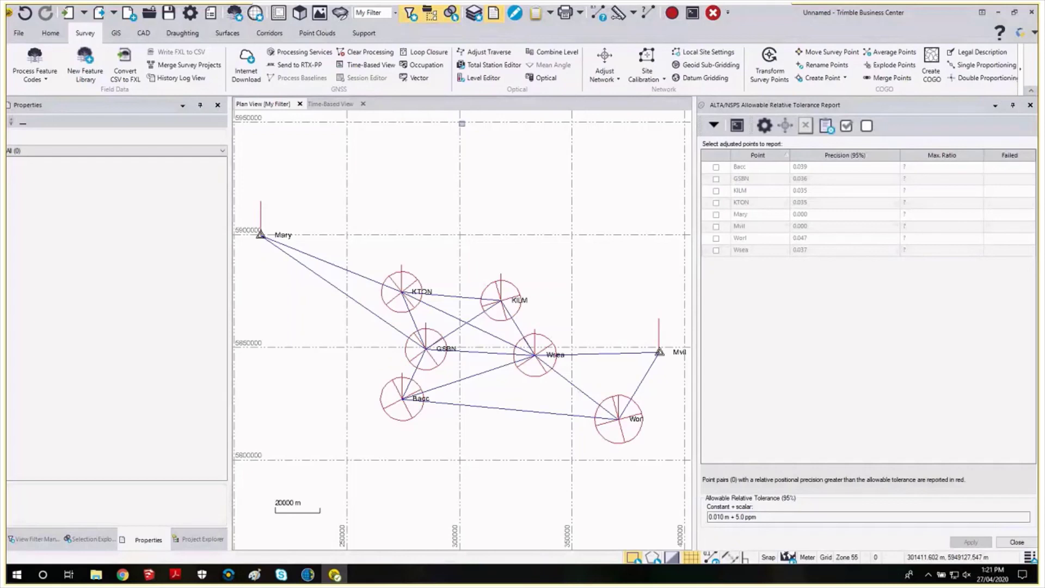
Step: Open the Power Hour webinars web page from the support resources and look through the upcoming webinars
{"action": "left_click", "coordinate": [363, 33]}
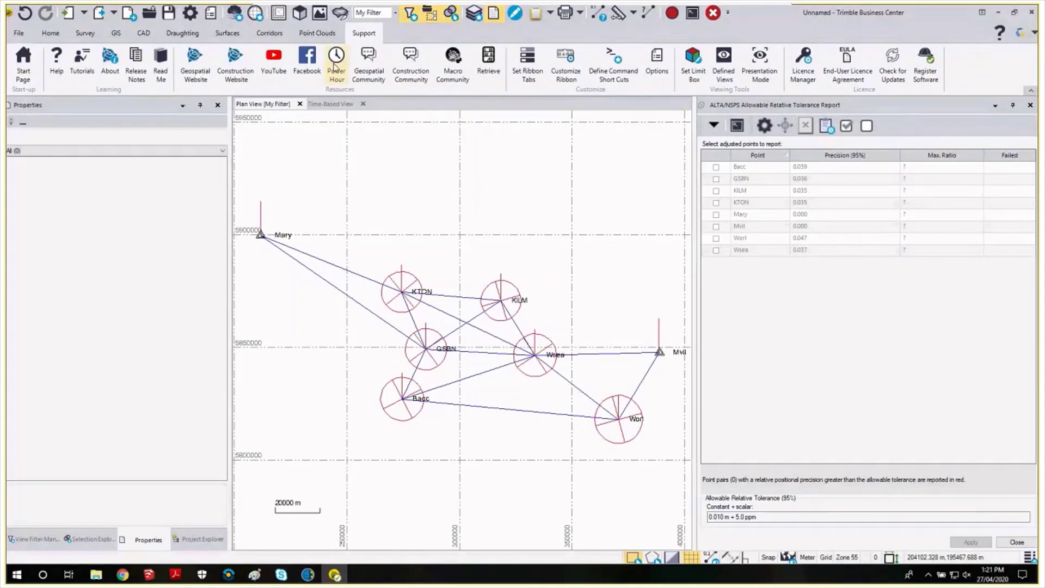
{"action": "key", "text": "alt+Tab"}
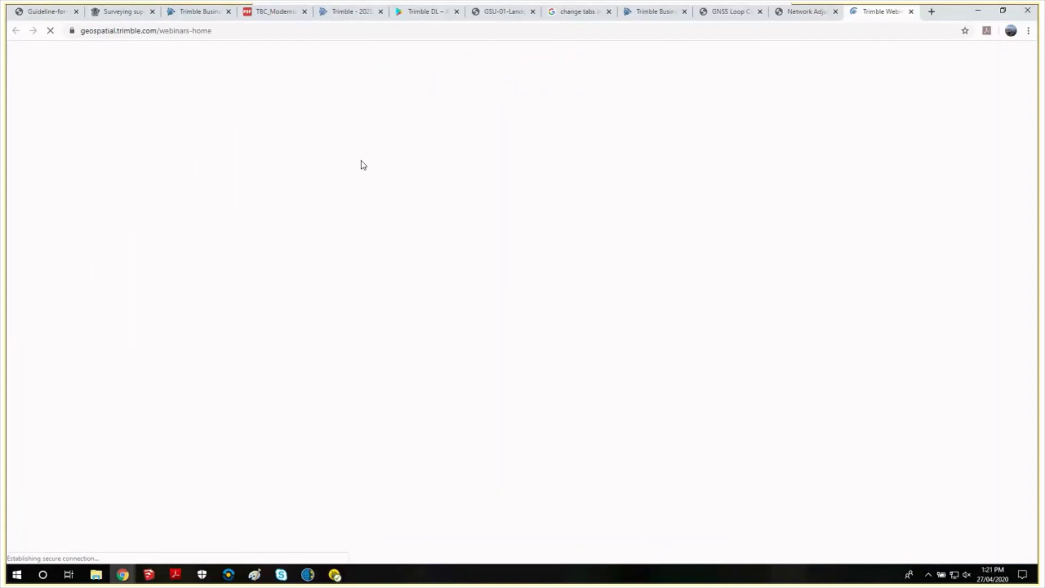
{"action": "scroll", "coordinate": [228, 247], "scroll_direction": "down", "scroll_amount": 3}
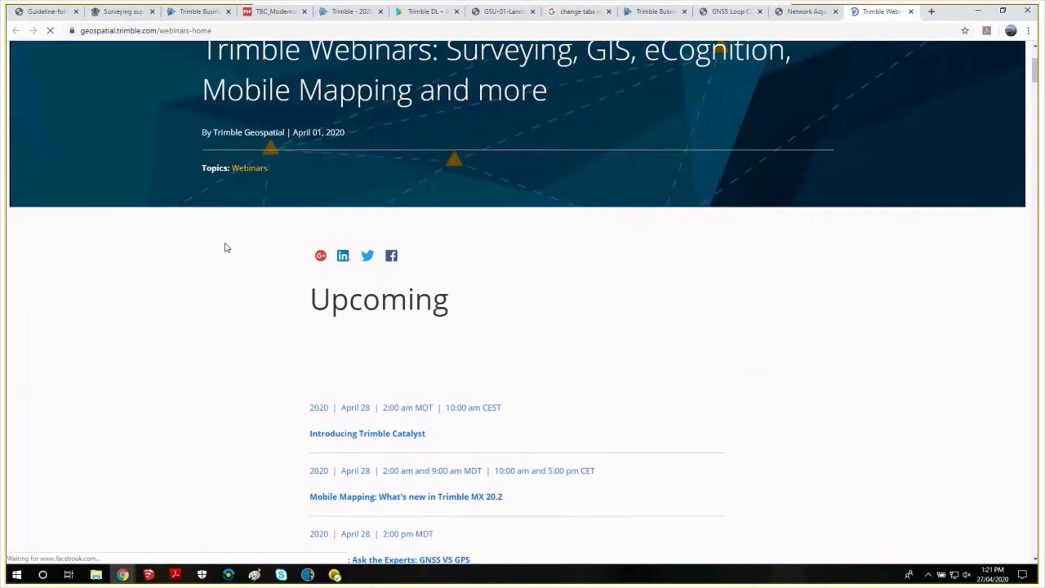
{"action": "scroll", "coordinate": [228, 248], "scroll_direction": "down", "scroll_amount": 4}
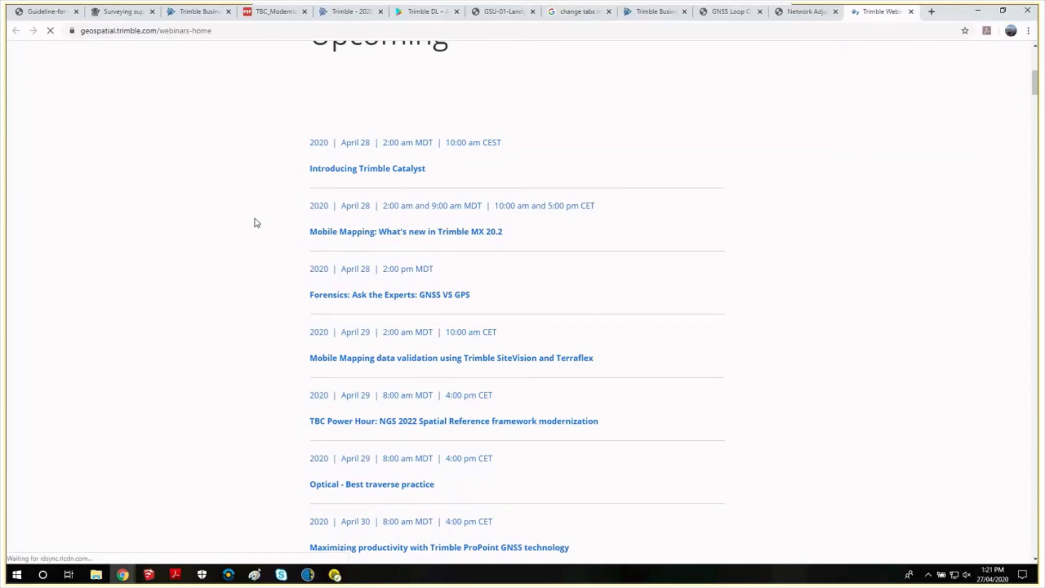
{"action": "scroll", "coordinate": [258, 229], "scroll_direction": "down", "scroll_amount": 1}
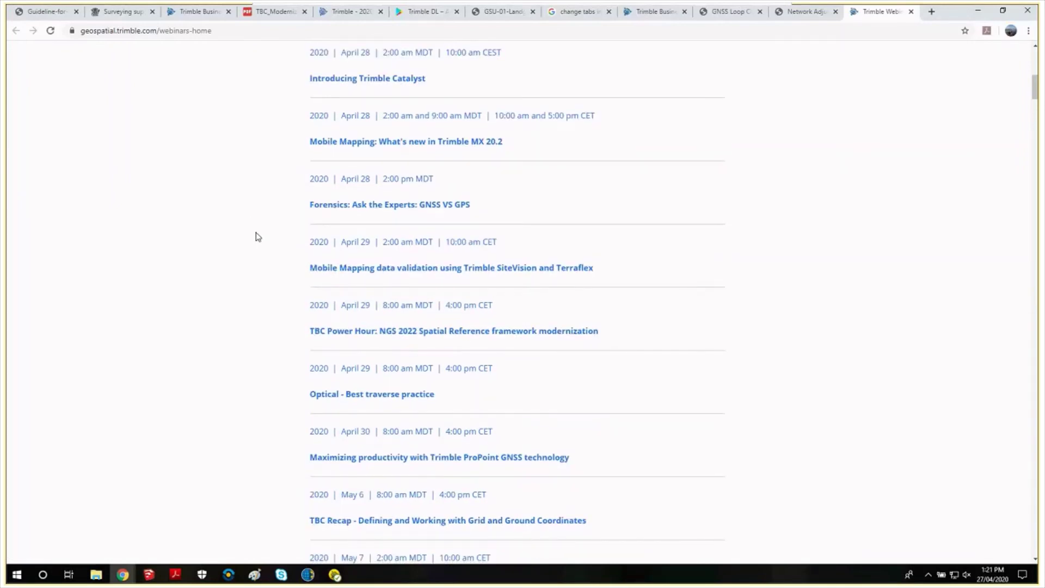
{"action": "scroll", "coordinate": [258, 237], "scroll_direction": "down", "scroll_amount": 1}
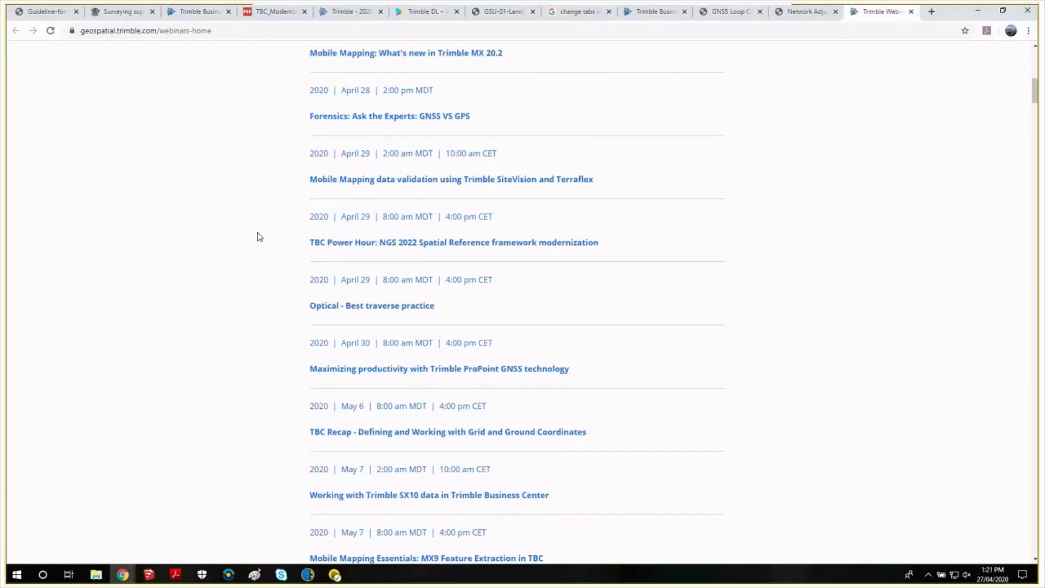
{"action": "scroll", "coordinate": [260, 238], "scroll_direction": "down", "scroll_amount": 1}
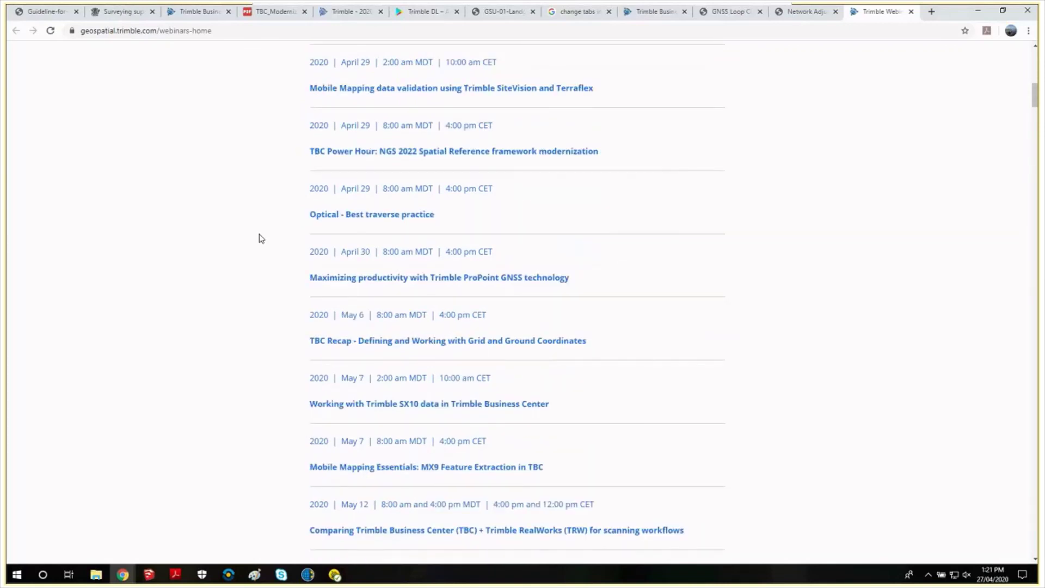
{"action": "scroll", "coordinate": [262, 238], "scroll_direction": "down", "scroll_amount": 3}
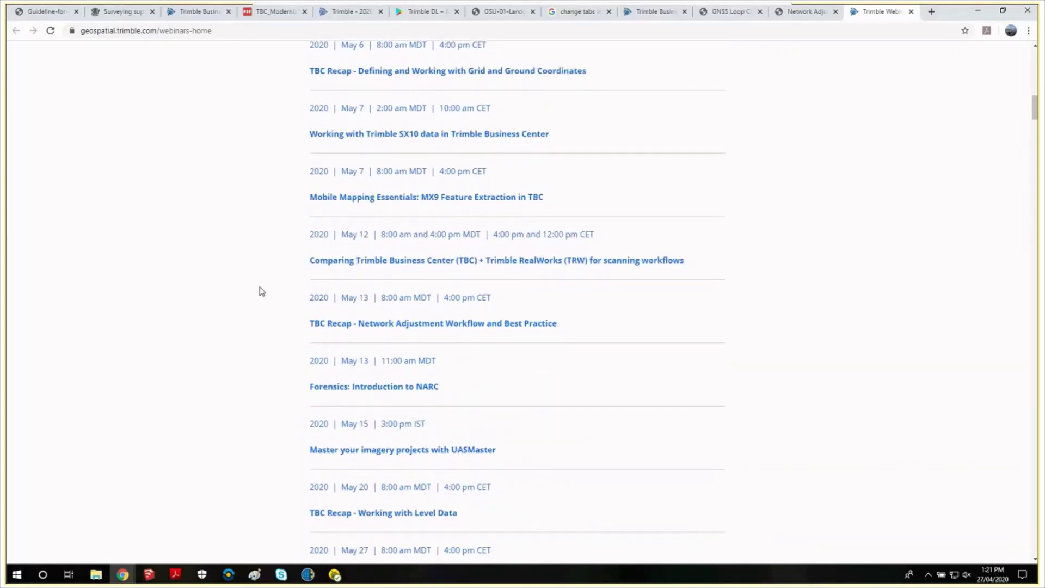
{"action": "scroll", "coordinate": [256, 294], "scroll_direction": "down", "scroll_amount": 2}
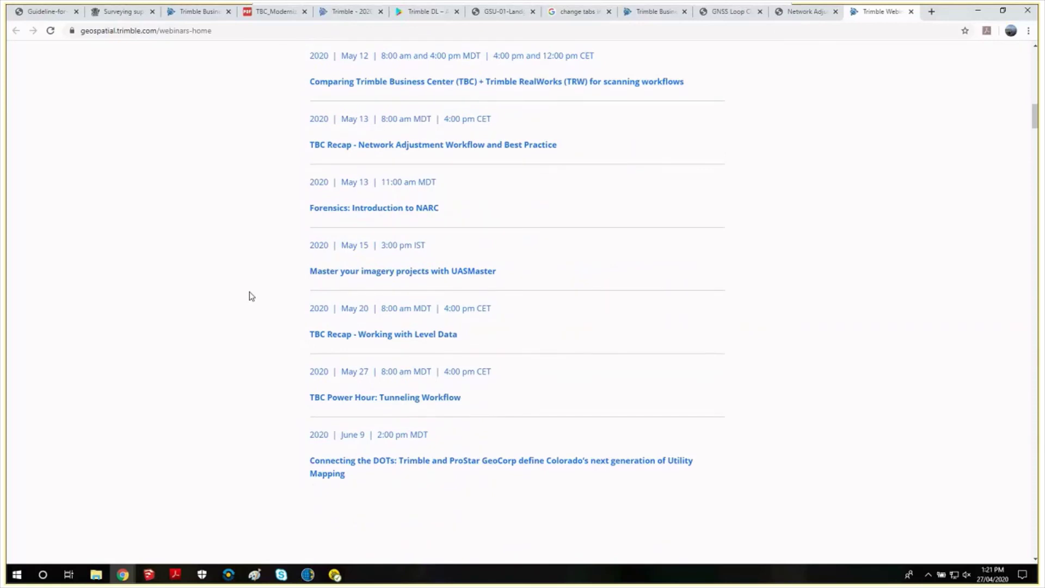
Step: Look through the 2020 webinar recordings for the TBC Recap session on static GNSS and baseline processing
{"action": "scroll", "coordinate": [254, 299], "scroll_direction": "down", "scroll_amount": 5}
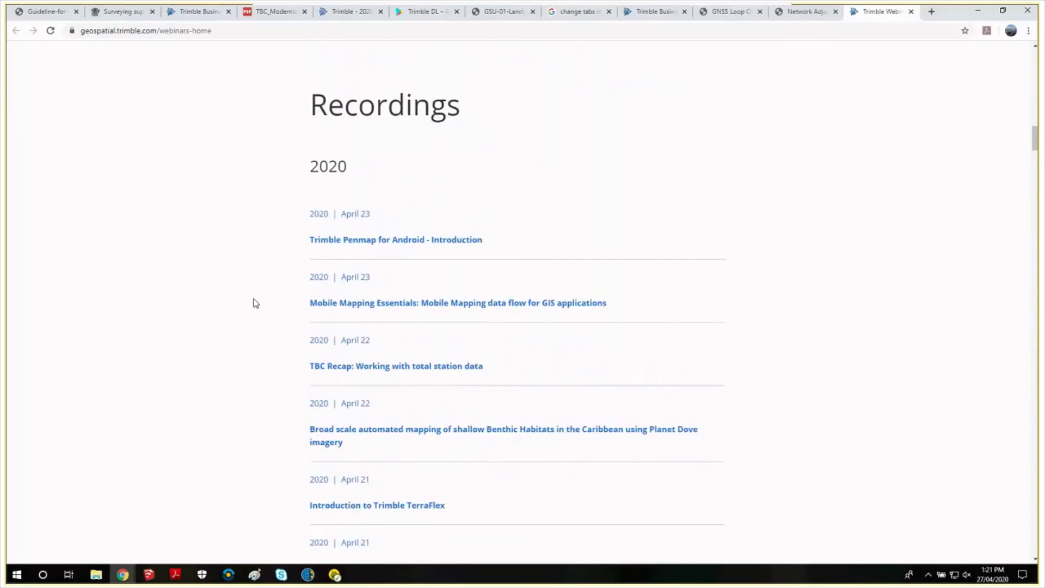
{"action": "scroll", "coordinate": [255, 304], "scroll_direction": "down", "scroll_amount": 1}
{"action": "scroll", "coordinate": [258, 306], "scroll_direction": "down", "scroll_amount": 2}
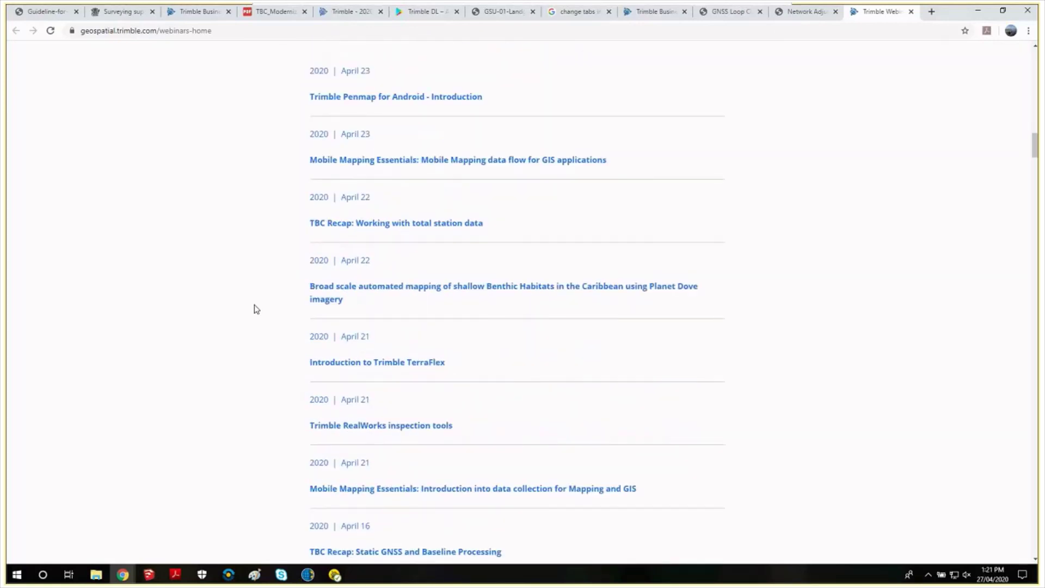
{"action": "scroll", "coordinate": [251, 315], "scroll_direction": "down", "scroll_amount": 4}
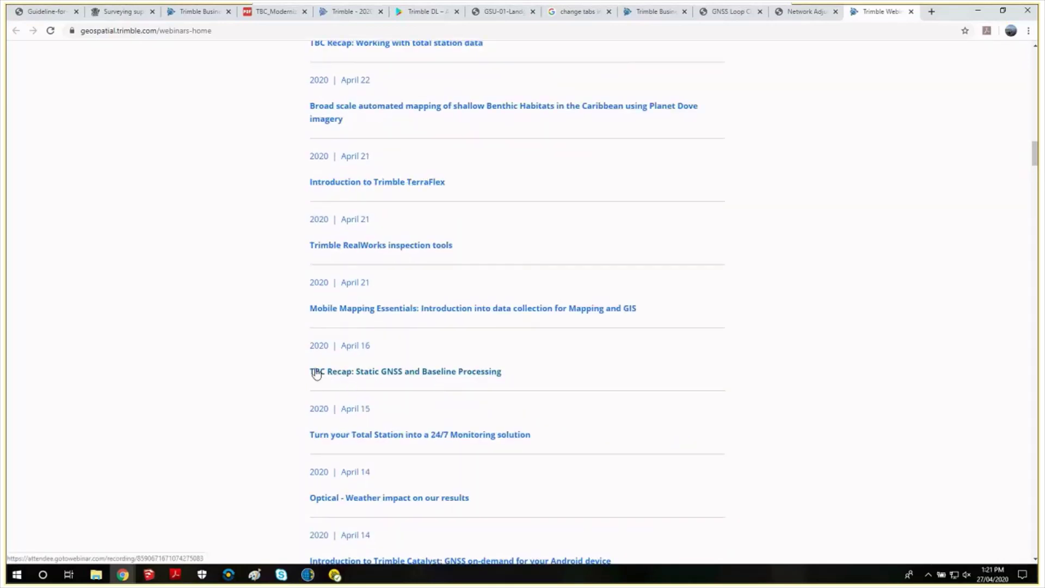
{"action": "scroll", "coordinate": [483, 301], "scroll_direction": "down", "scroll_amount": 2}
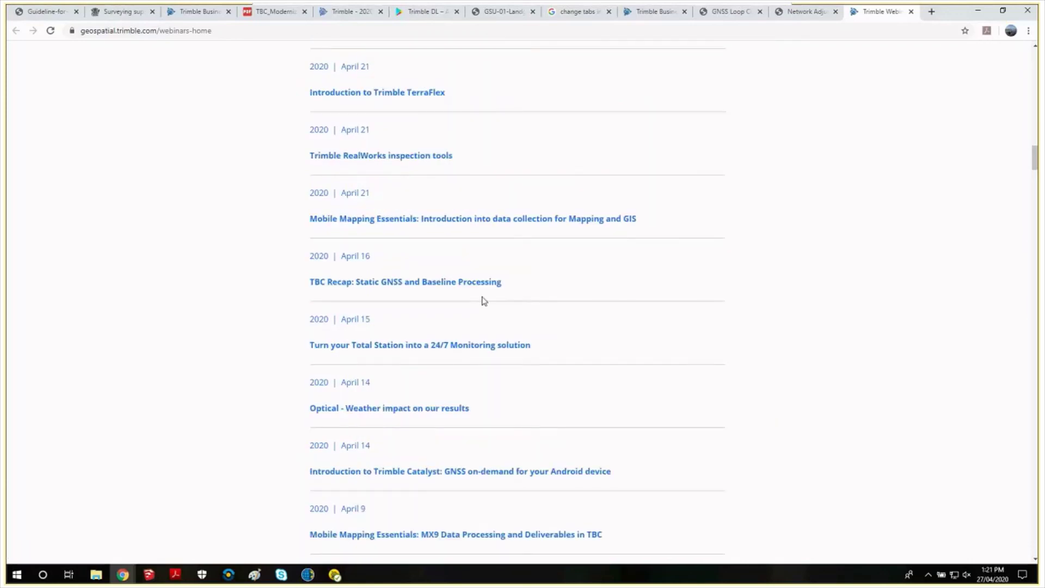